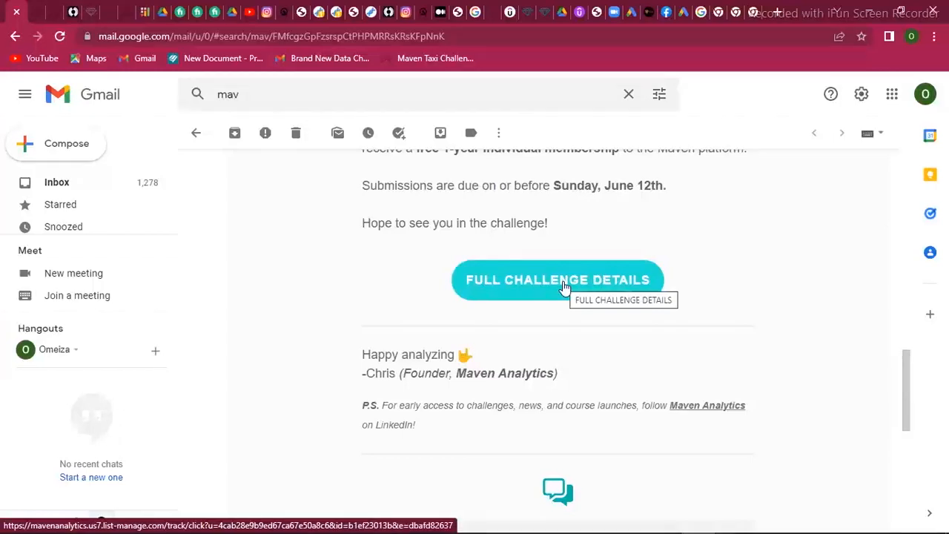
# Open the full challenge details from the email and look through the Maven Airlines Challenge article
pyautogui.click(563, 286)
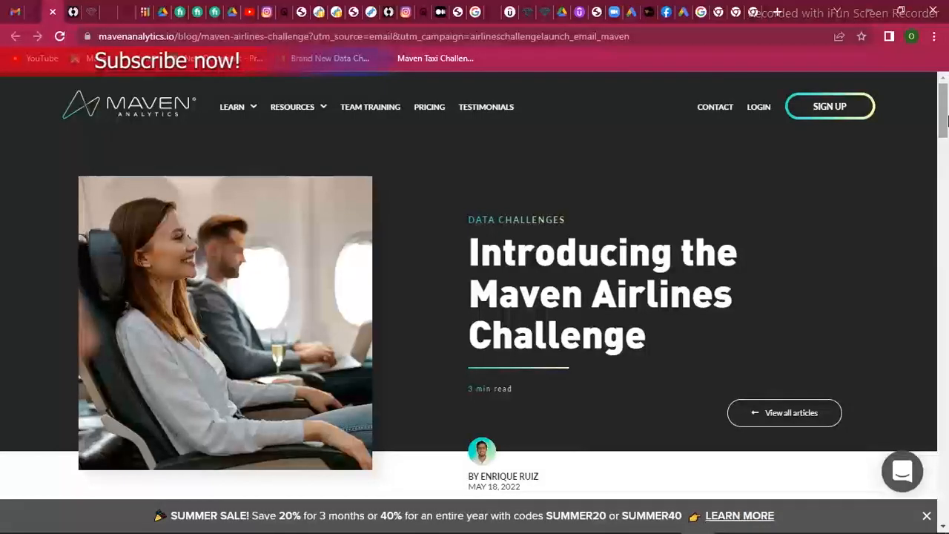
pyautogui.moveTo(947, 121); pyautogui.dragTo(947, 230)
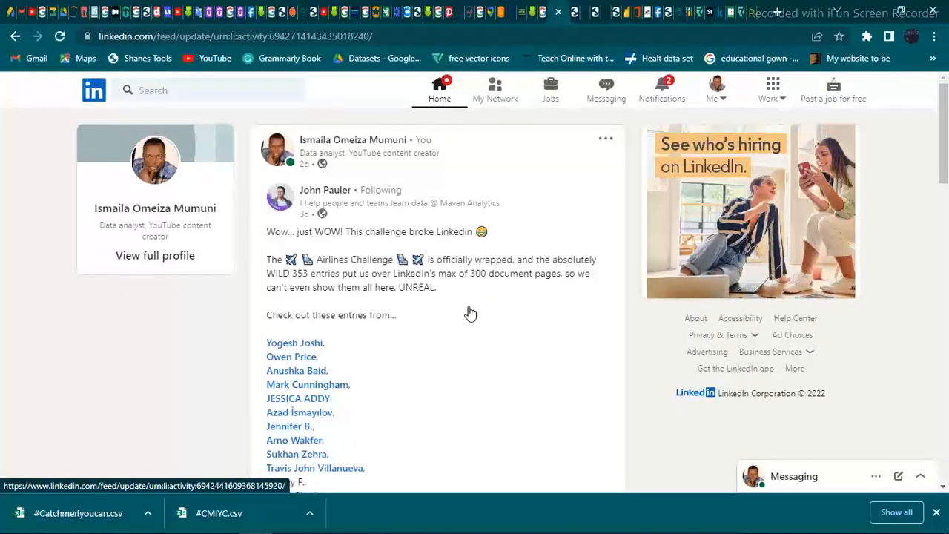
# Open the Airlines Challenge submissions document and examine the dashboard entries from page 177 onward
pyautogui.click(574, 16)
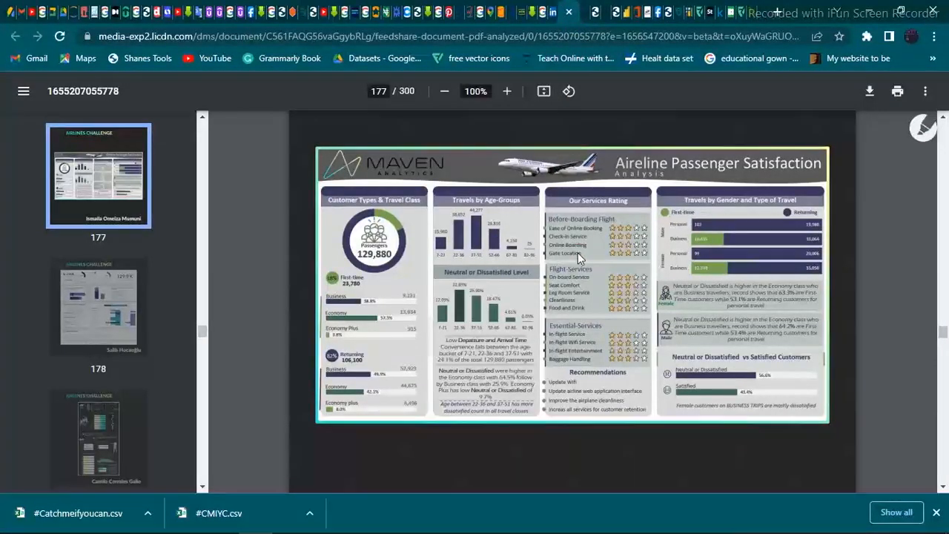
pyautogui.scroll(-1, 578, 253)
pyautogui.scroll(-1, 578, 253)
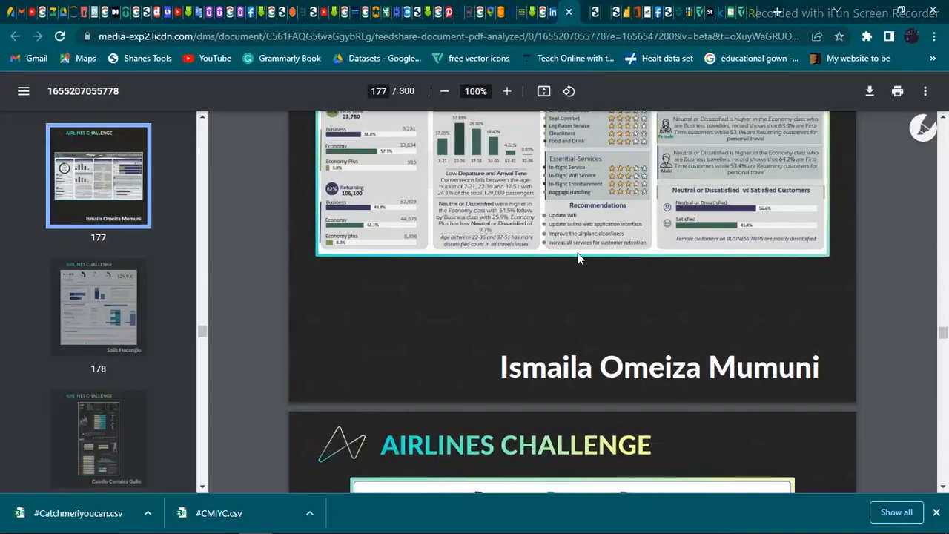
pyautogui.scroll(-5, 578, 253)
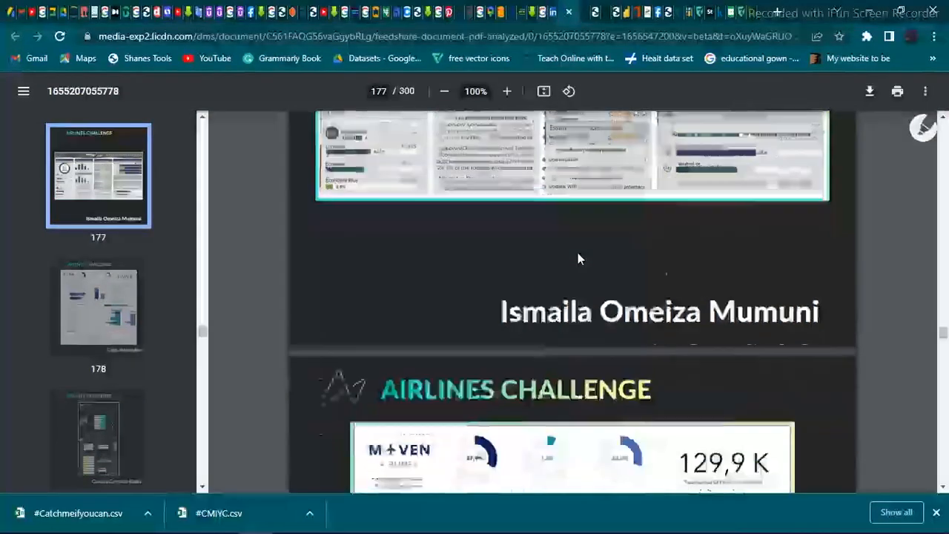
pyautogui.scroll(-15, 578, 256)
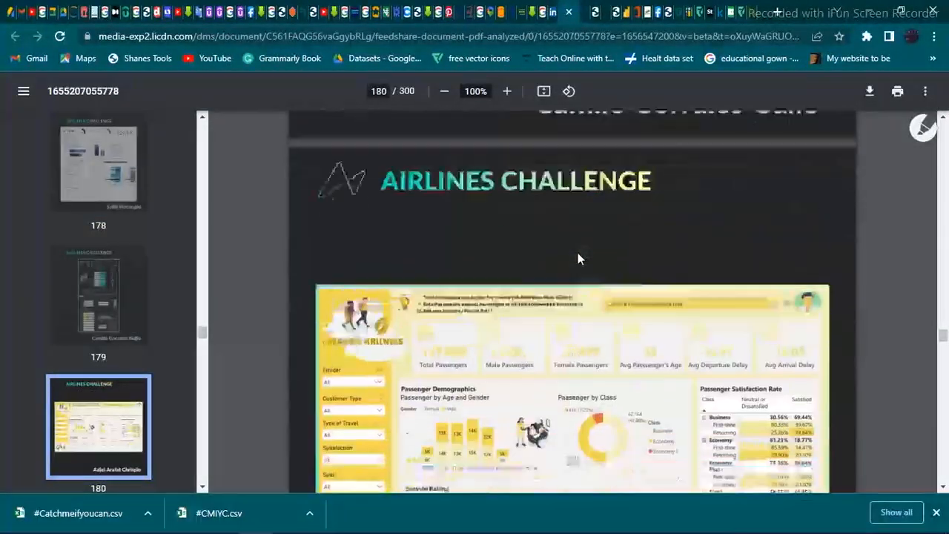
pyautogui.scroll(-15, 579, 258)
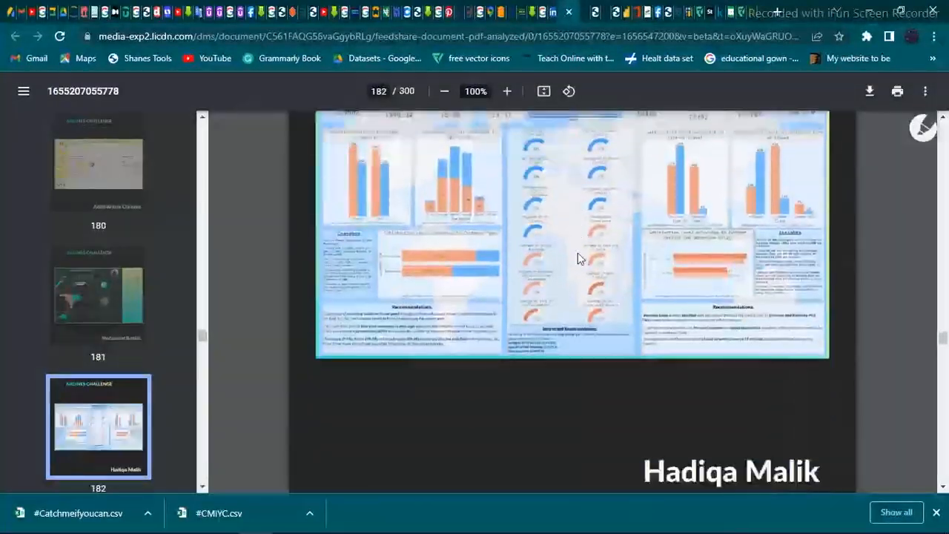
pyautogui.scroll(-15, 578, 258)
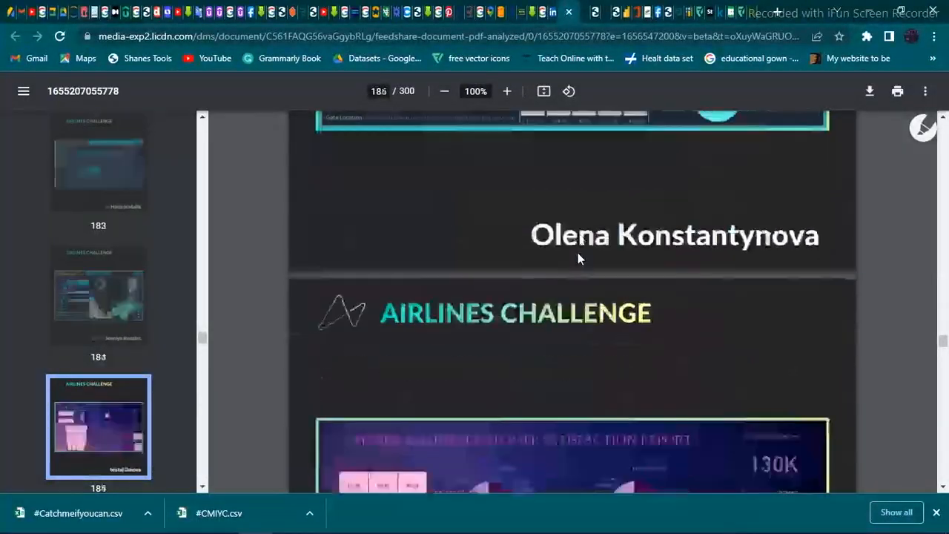
pyautogui.scroll(-15, 578, 258)
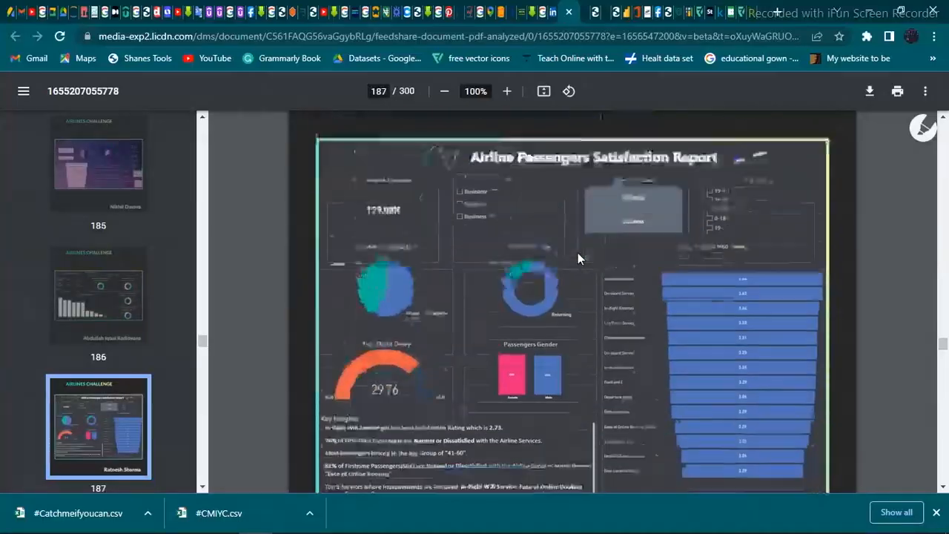
pyautogui.scroll(-15, 578, 258)
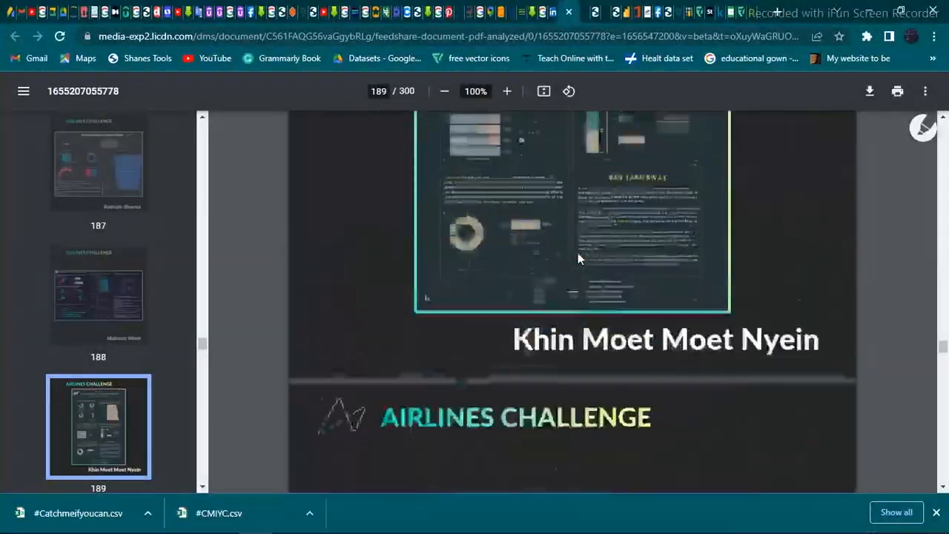
pyautogui.scroll(-15, 578, 258)
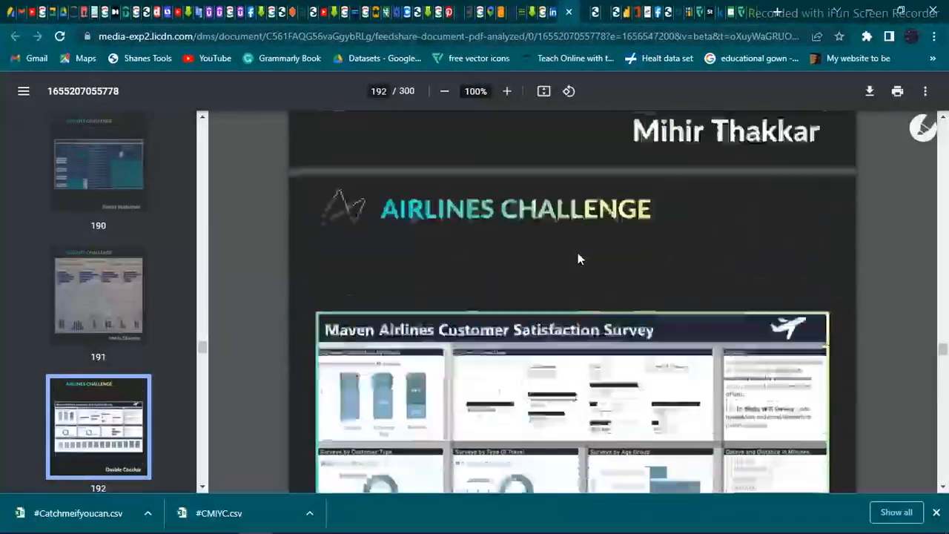
pyautogui.scroll(-15, 581, 258)
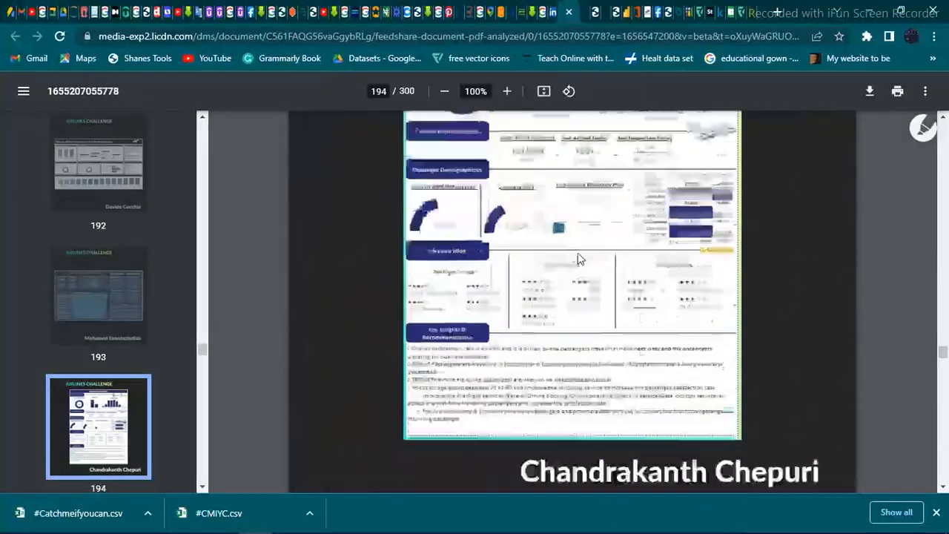
pyautogui.scroll(-5, 578, 257)
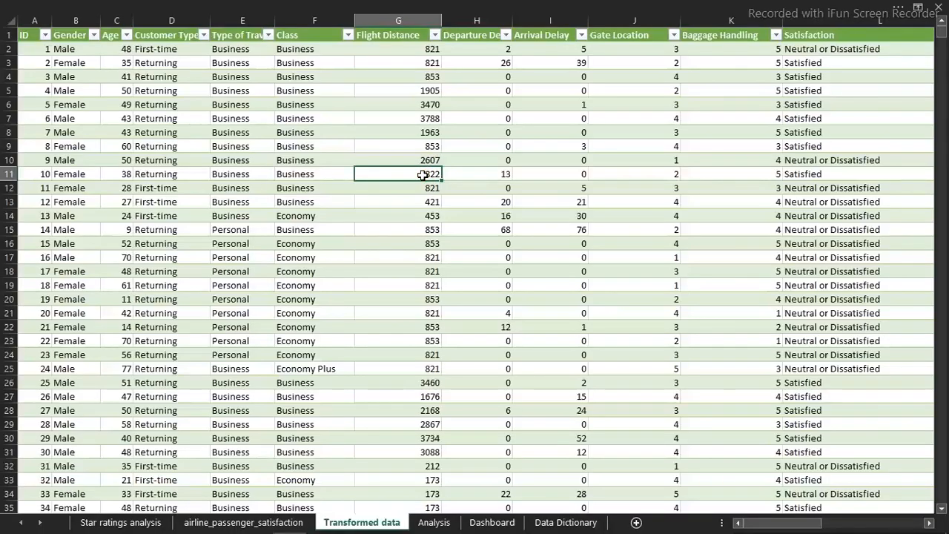
# Look across the columns of the Transformed data sheet in the Excel workbook
pyautogui.press('Right')
pyautogui.press('Right')
pyautogui.press('Right')
pyautogui.press('Right')
pyautogui.press('Right')
pyautogui.press('Right')
pyautogui.press('Right')
pyautogui.press('Right')
pyautogui.press('Right')
pyautogui.press('Right')
pyautogui.press('Right')
pyautogui.press('Right')
pyautogui.press('Right')
pyautogui.press('Right')
pyautogui.press('Right')
pyautogui.press('Right')
pyautogui.press('Right')
pyautogui.press('Right')
pyautogui.press('Right')
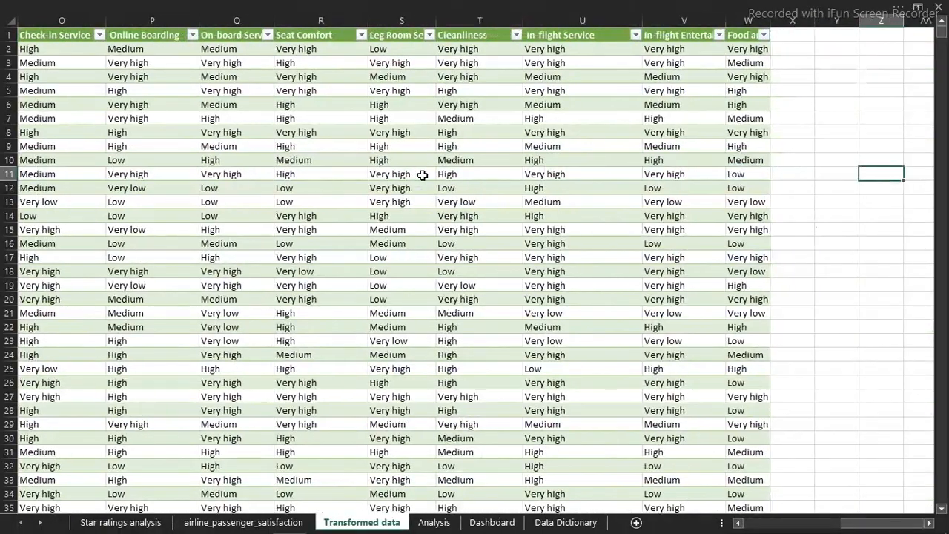
# Examine the service rating and satisfaction columns of the airline_passenger_satisfaction sheet
pyautogui.hotkey('ctrl', 'pageup')
pyautogui.press('Left')
pyautogui.press('Left')
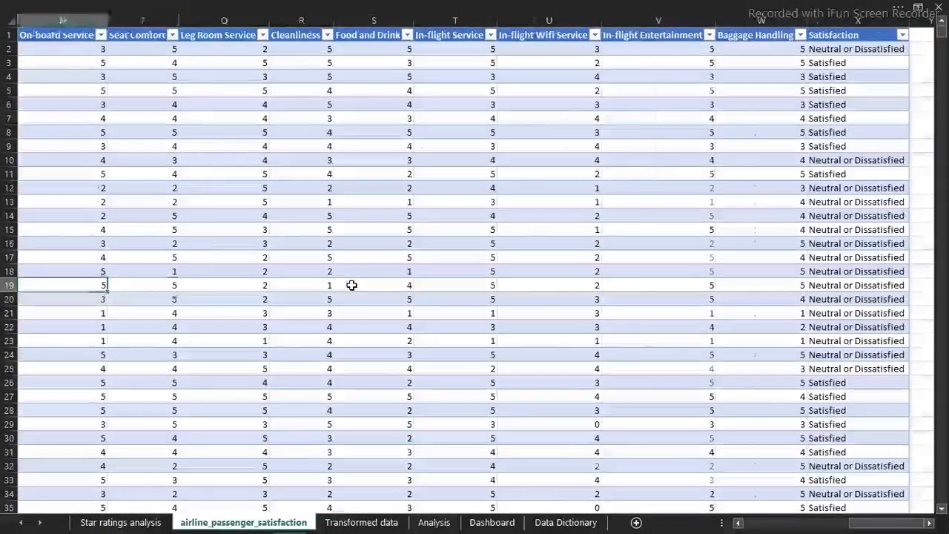
pyautogui.press('Left')
pyautogui.press('Left')
pyautogui.press('Left')
pyautogui.press('Left')
pyautogui.press('Left')
pyautogui.press('Left')
pyautogui.press('Left')
pyautogui.press('Left')
pyautogui.press('Left')
pyautogui.press('Left')
pyautogui.press('Left')
pyautogui.press('Left')
pyautogui.press('Left')
pyautogui.press('Left')
pyautogui.press('Right')
pyautogui.press('Right')
pyautogui.press('Right')
pyautogui.press('Right')
pyautogui.press('Right')
pyautogui.press('Right')
pyautogui.press('Right')
pyautogui.press('Right')
pyautogui.press('Right')
pyautogui.press('Right')
pyautogui.press('Right')
pyautogui.press('Right')
pyautogui.press('Right')
pyautogui.press('Right')
pyautogui.press('Right')
pyautogui.press('Right')
pyautogui.press('Right')
pyautogui.press('Right')
pyautogui.press('Right')
pyautogui.press('Right')
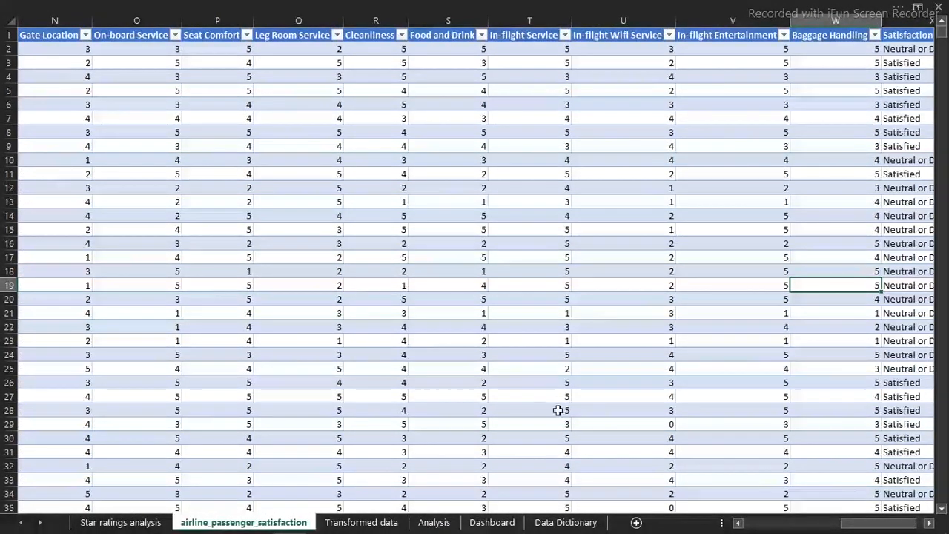
# Read the field descriptions in the Data Dictionary sheet, including the Online Boarding and Seat Comfort ratings
pyautogui.click(565, 522)
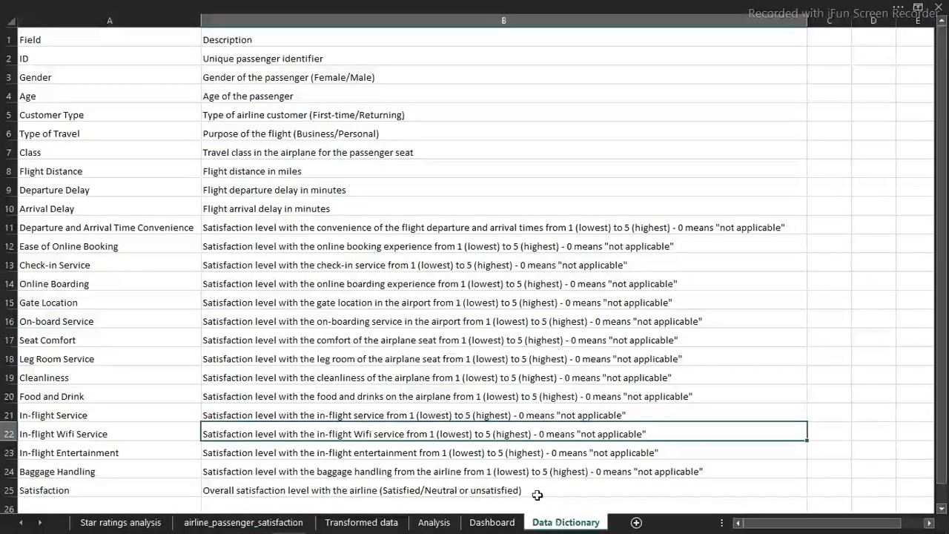
pyautogui.click(387, 280)
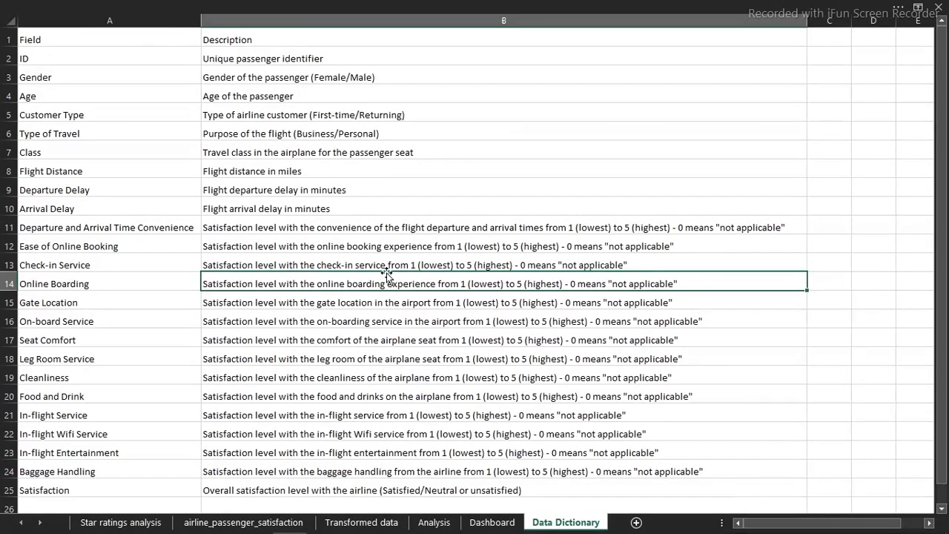
pyautogui.click(401, 339)
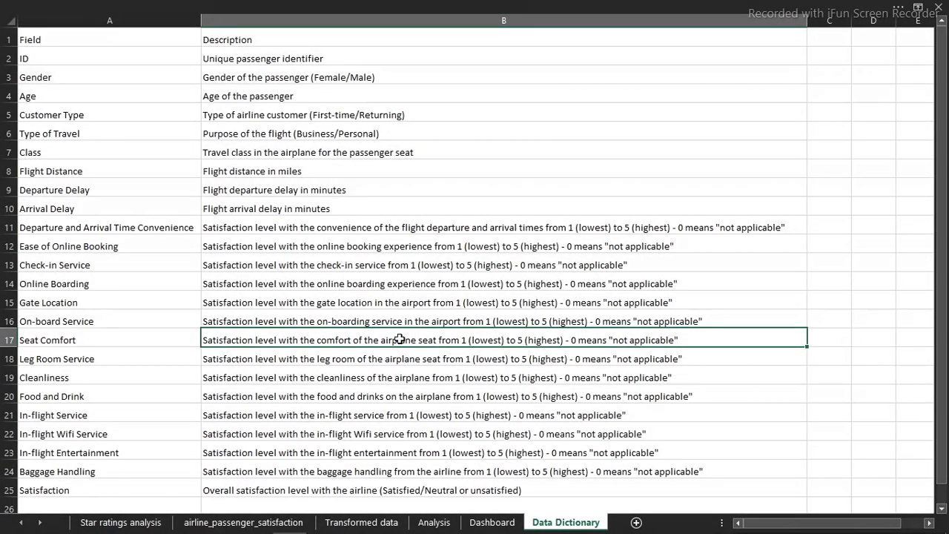
pyautogui.hotkey('ctrl', 'pageup')
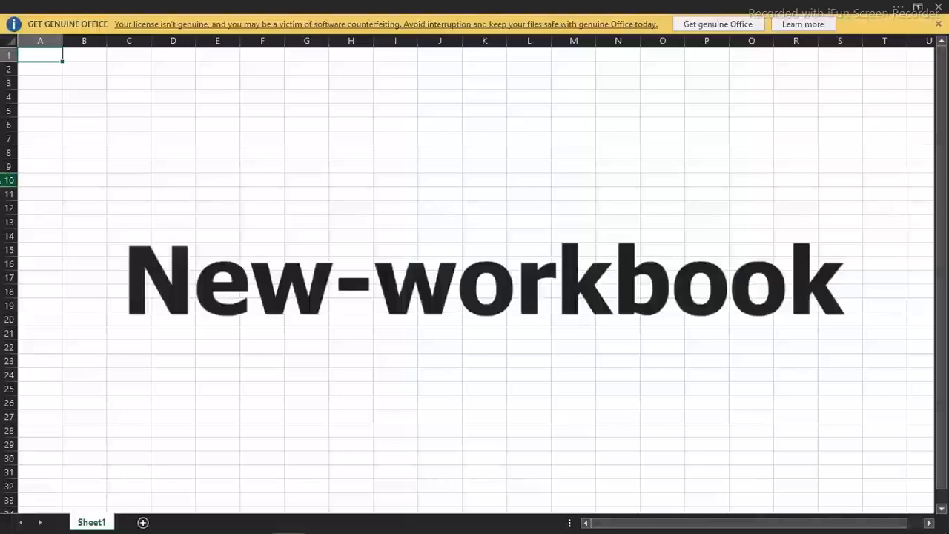
# Dismiss the Office notice in the new blank workbook and set the ribbon to Auto-hide for a full-screen sheet
pyautogui.click(938, 24)
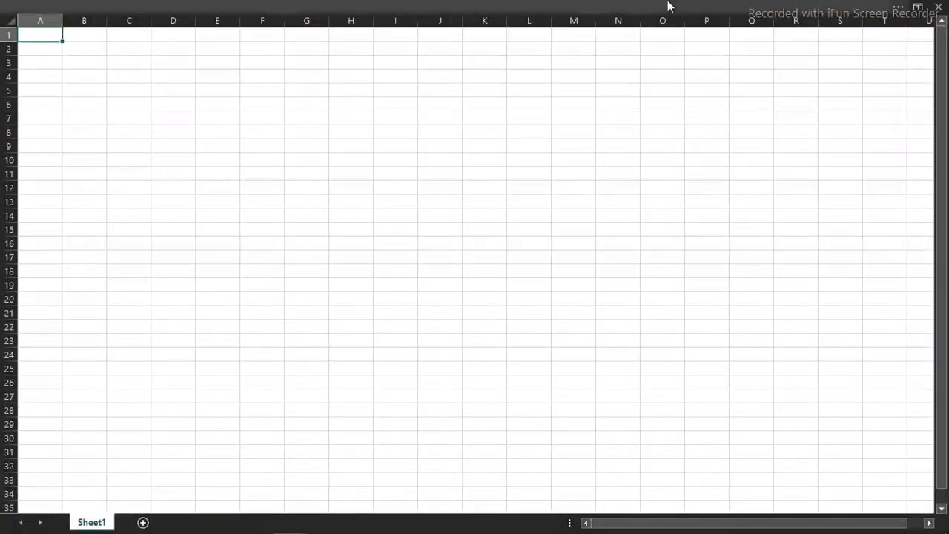
pyautogui.click(715, 4)
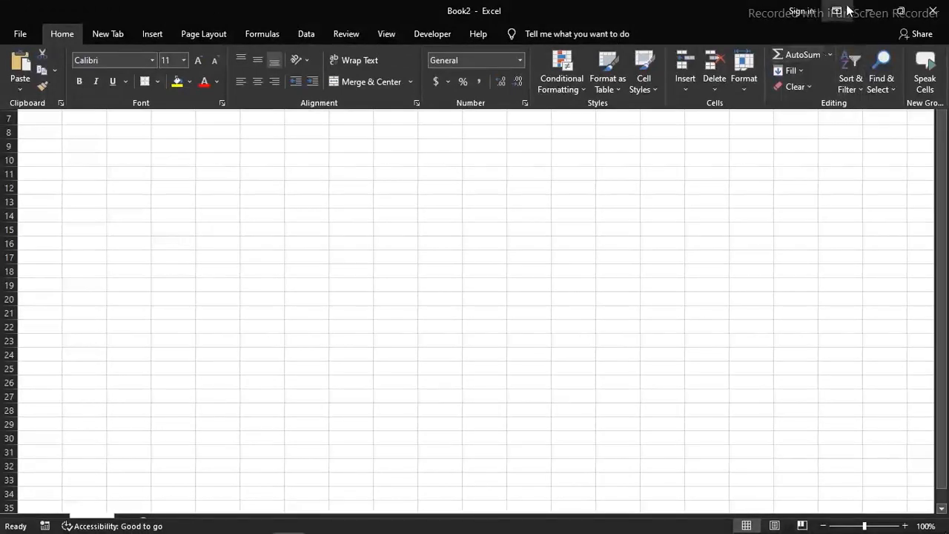
pyautogui.click(838, 11)
pyautogui.click(839, 121)
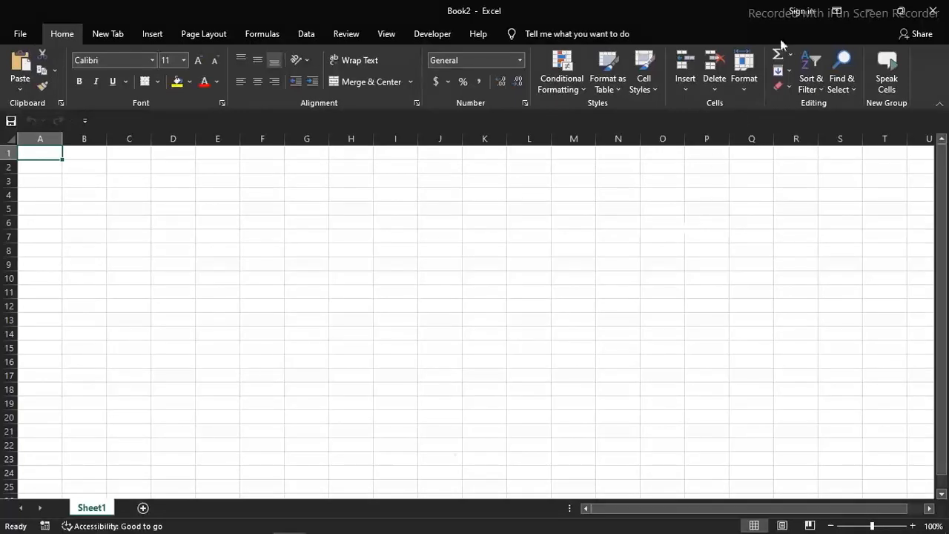
pyautogui.click(837, 12)
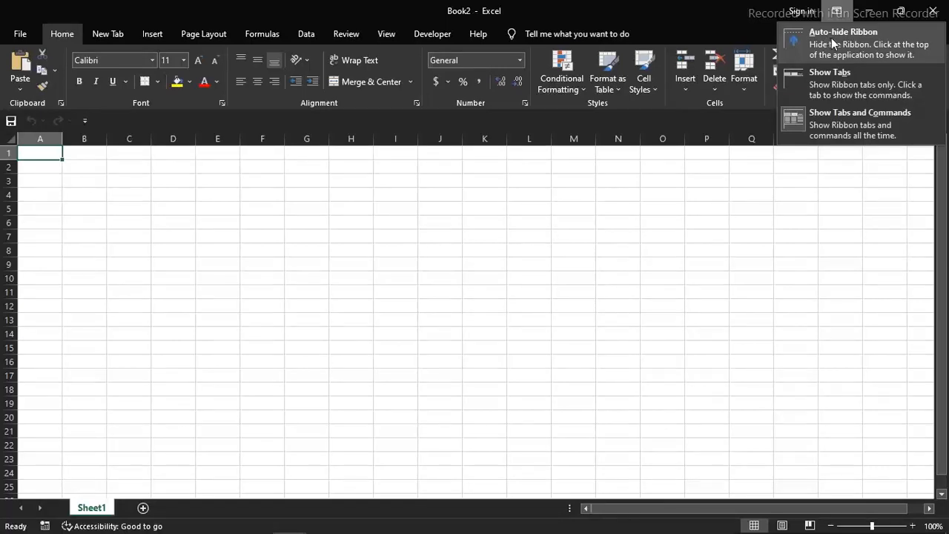
pyautogui.click(833, 38)
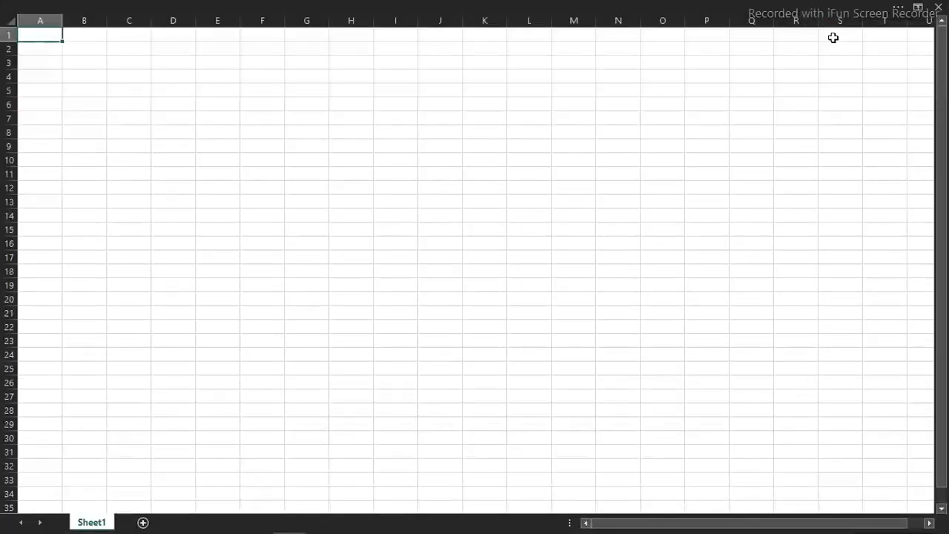
# Hide the headings and gridlines of the blank sheet and return to the full-screen view
pyautogui.click(341, 5)
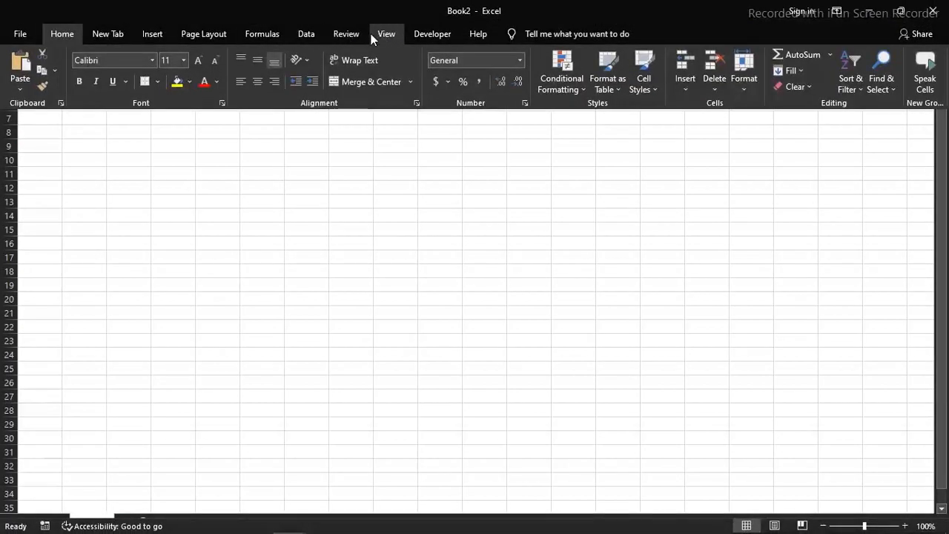
pyautogui.click(391, 34)
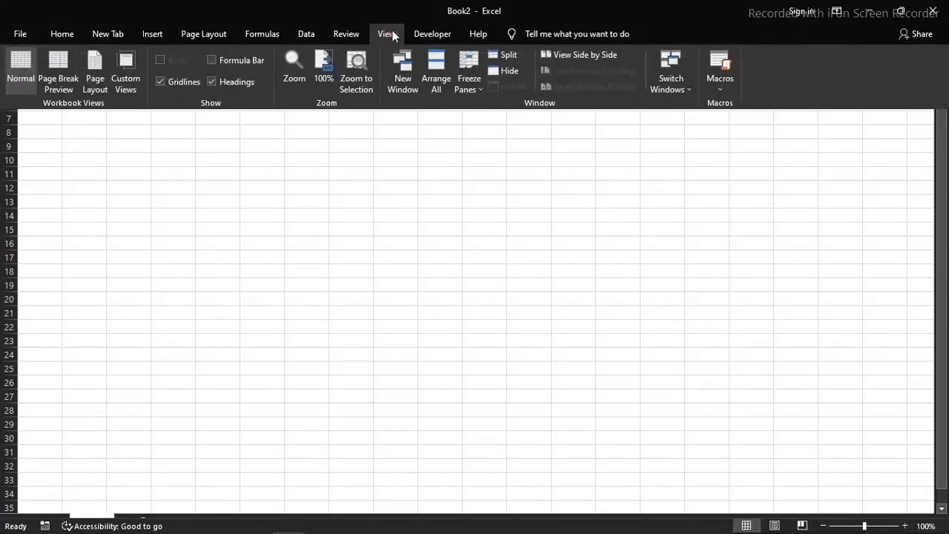
pyautogui.click(212, 82)
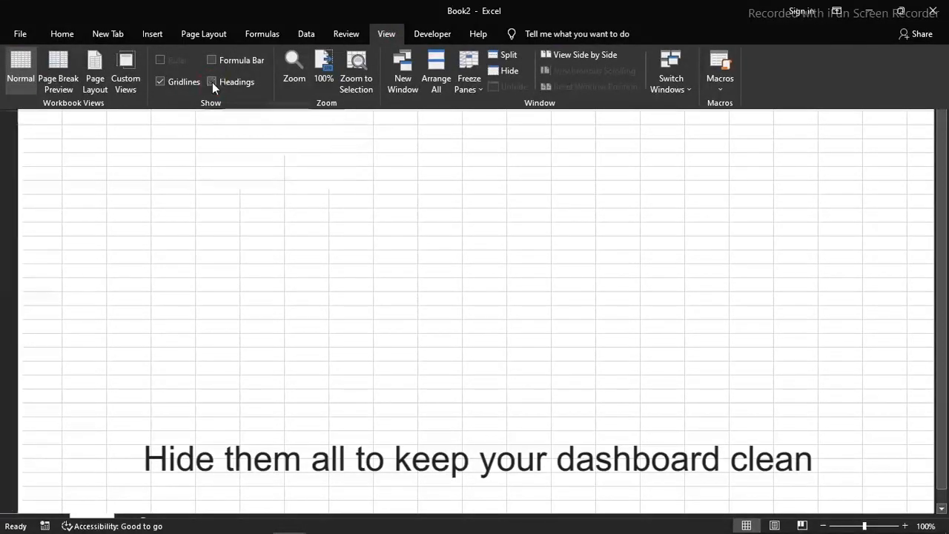
pyautogui.click(169, 83)
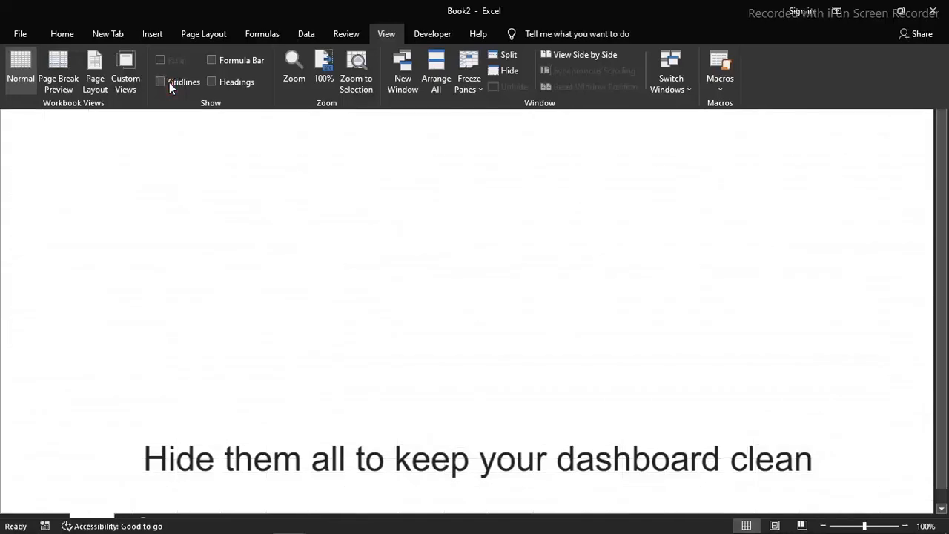
pyautogui.hotkey('ctrl', 'shift', 'F1')
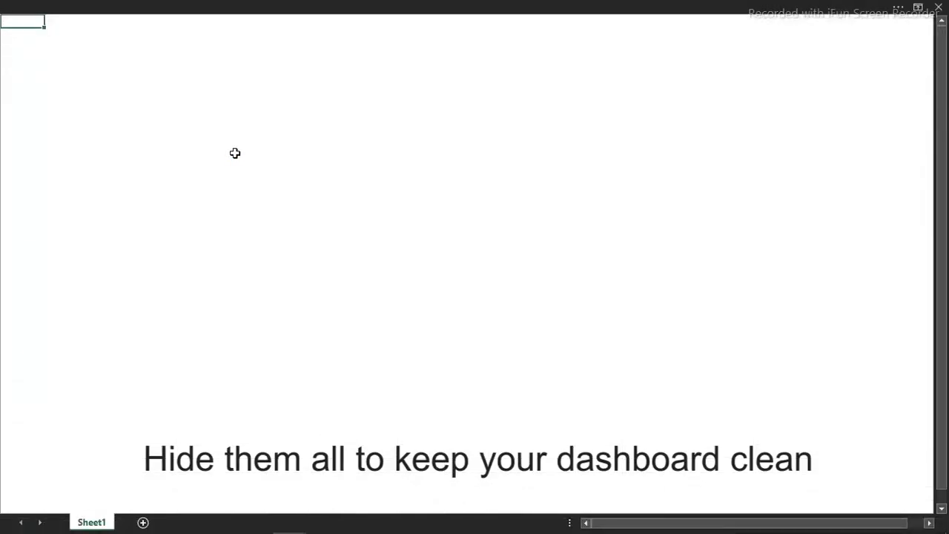
# Select the entire blank sheet and fill all its cells with a light gray shade of white
pyautogui.click(412, 190)
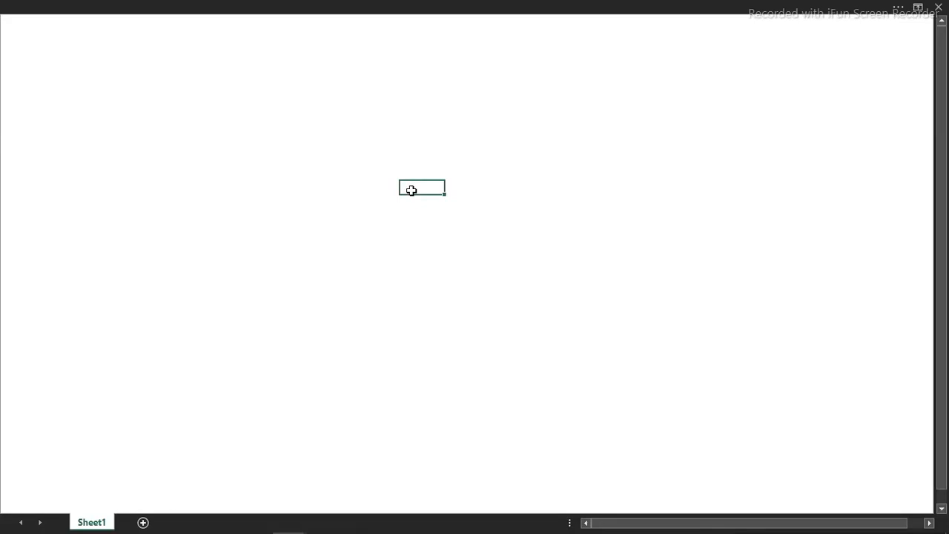
pyautogui.click(422, 325)
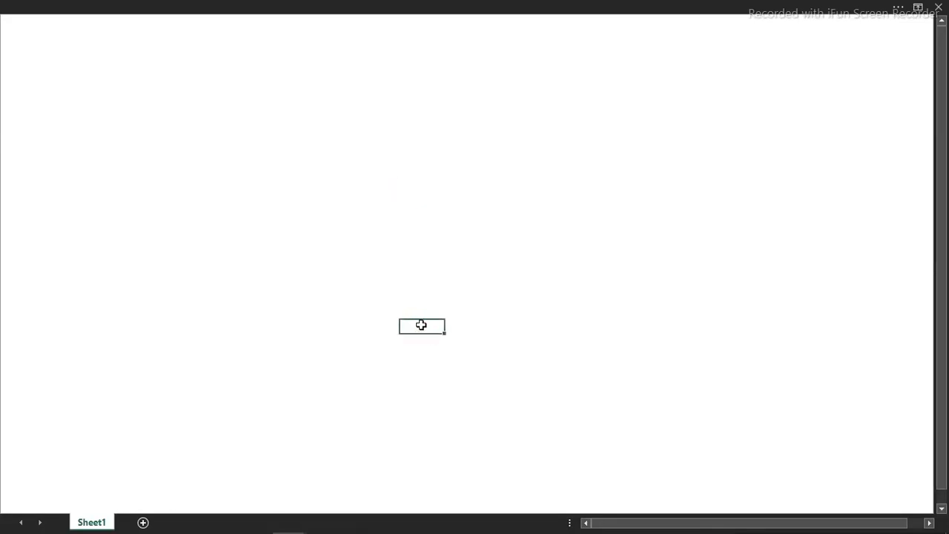
pyautogui.hotkey('ctrl', 'a')
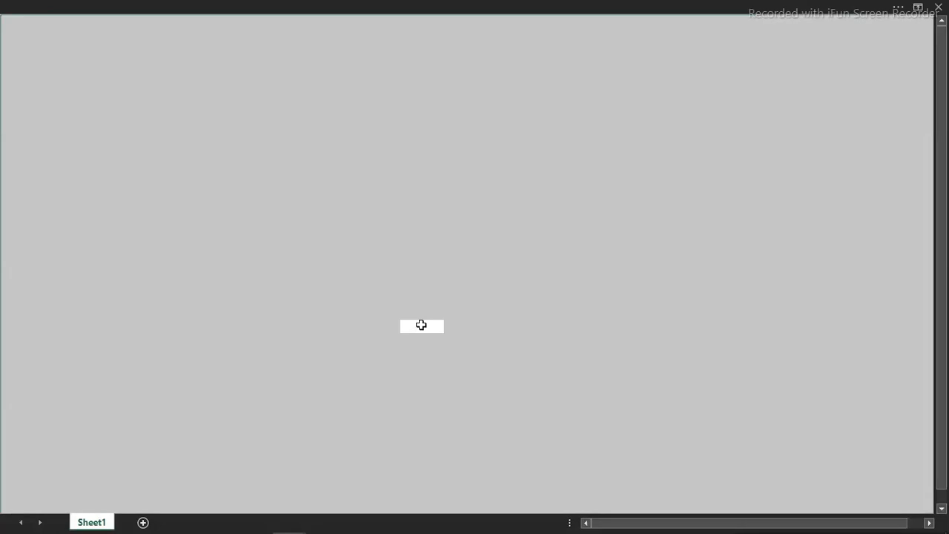
pyautogui.click(364, 6)
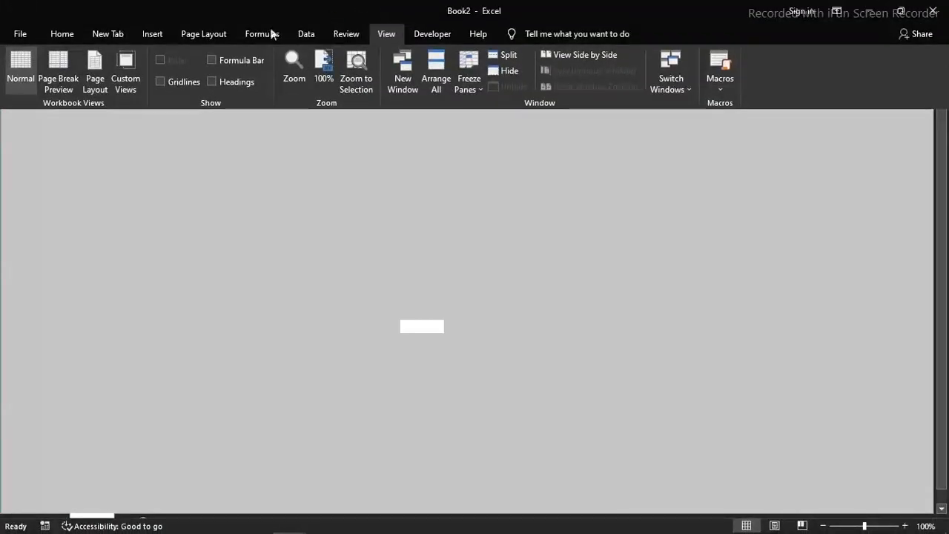
pyautogui.click(62, 34)
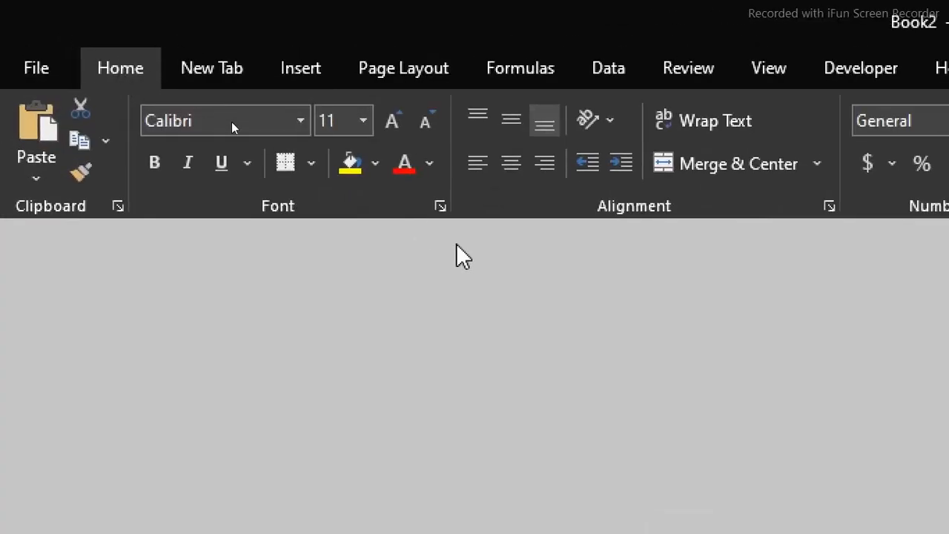
pyautogui.click(375, 164)
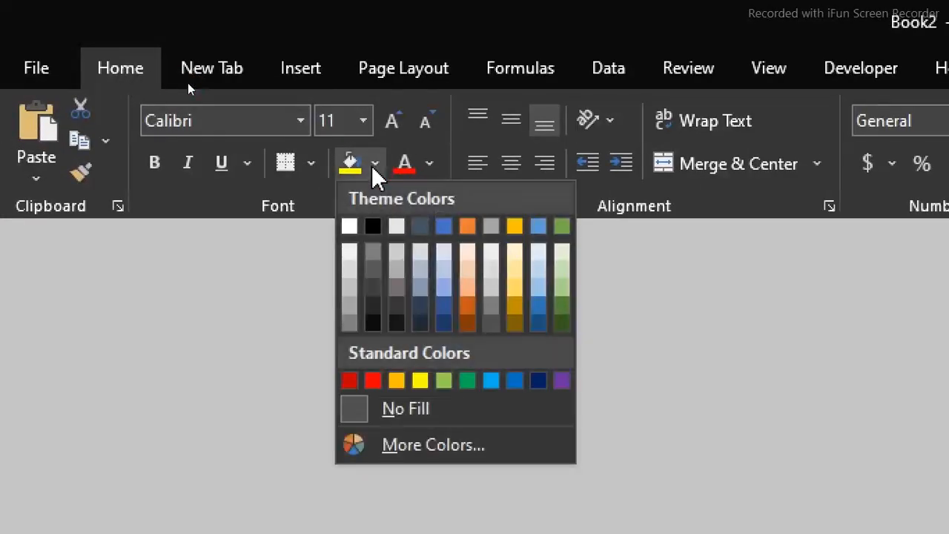
pyautogui.click(349, 269)
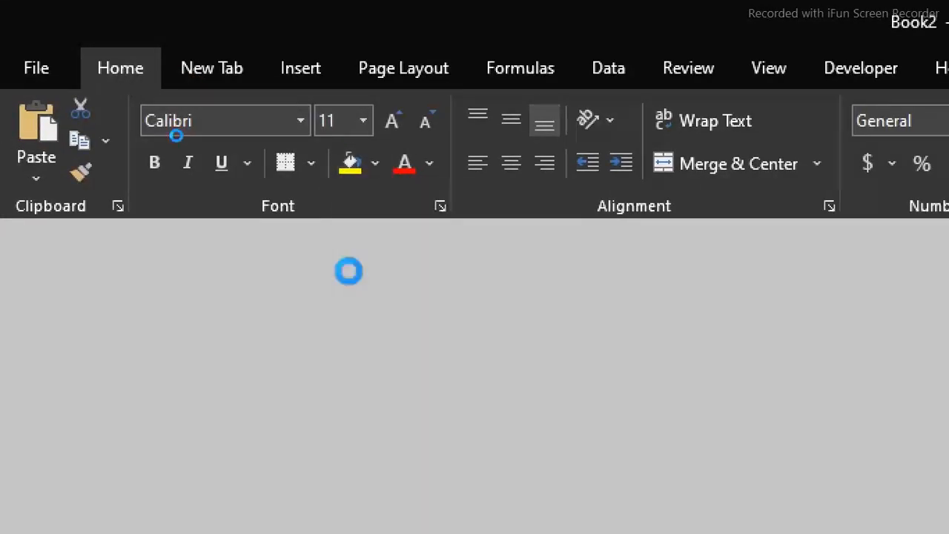
pyautogui.press('super+minus')
pyautogui.click(177, 135)
pyautogui.click(362, 129)
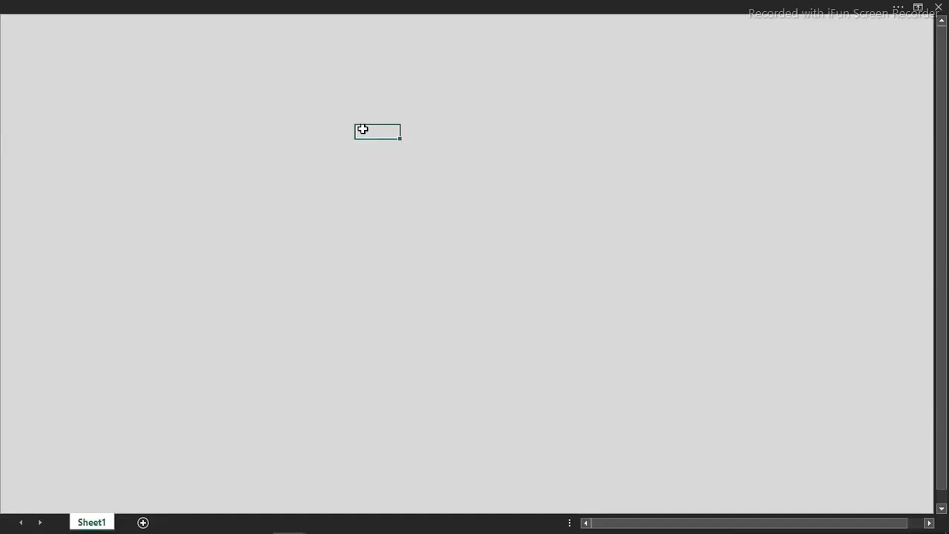
# Show the sheet's headings again and narrow column A to a slim margin
pyautogui.click(297, 6)
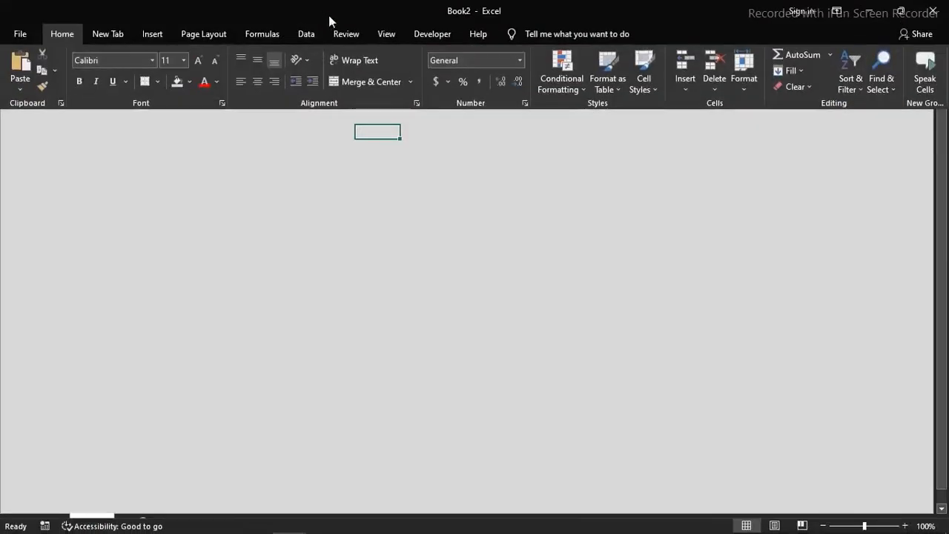
pyautogui.click(380, 32)
pyautogui.click(221, 81)
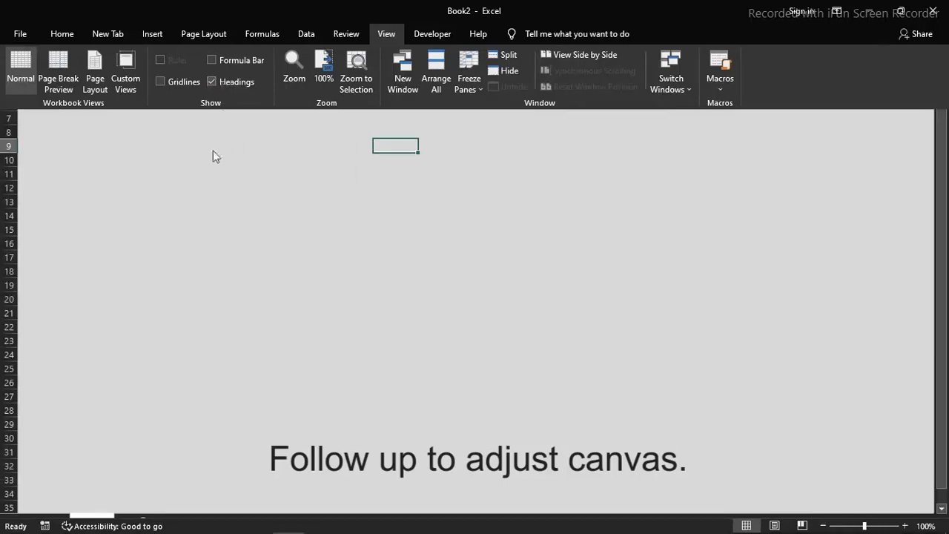
pyautogui.click(212, 151)
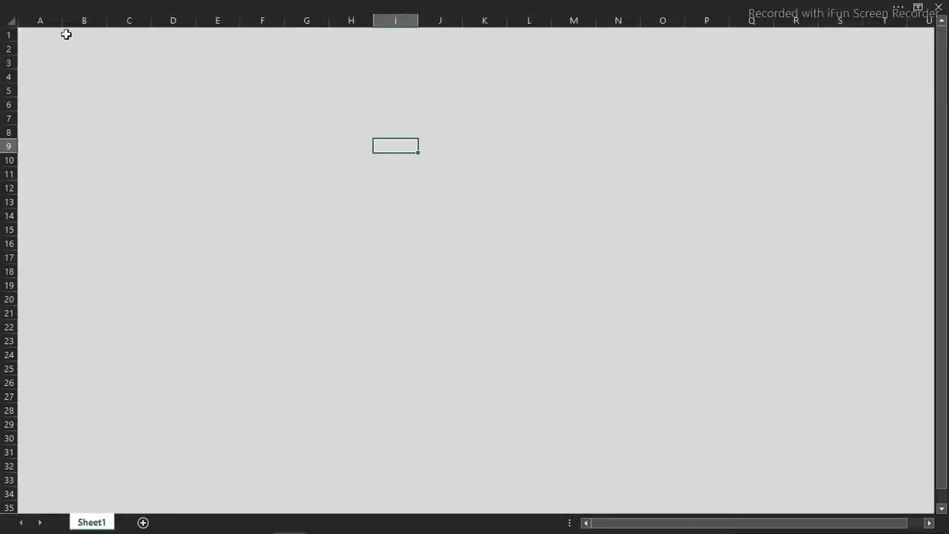
pyautogui.moveTo(62, 21); pyautogui.dragTo(31, 21)
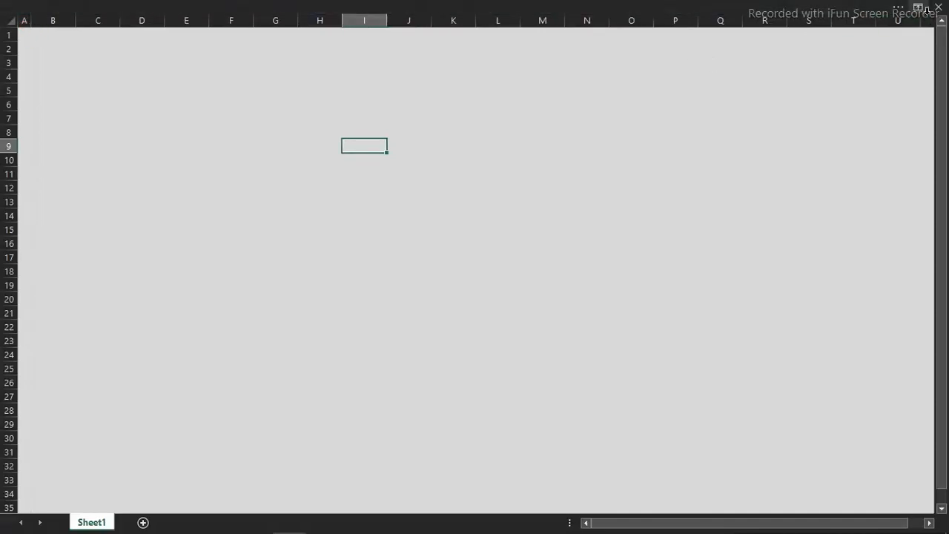
pyautogui.click(922, 32)
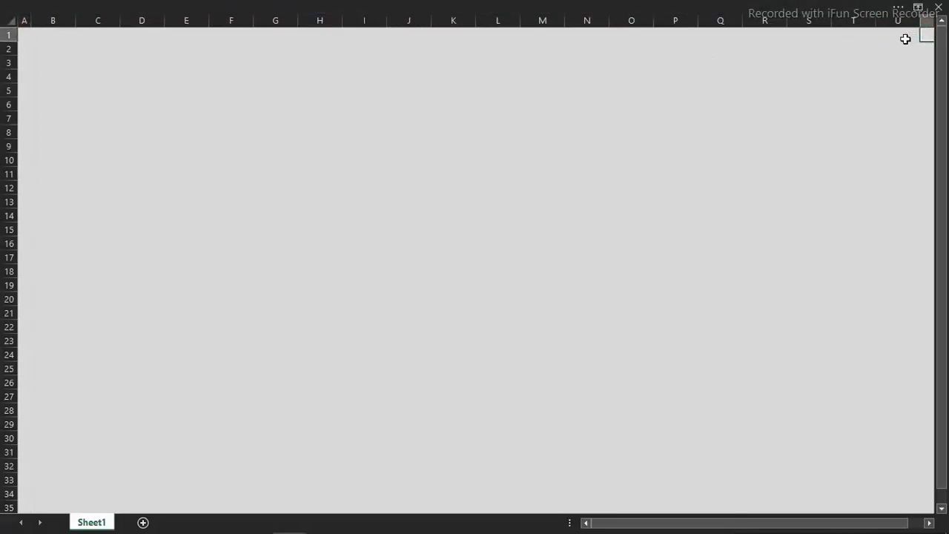
pyautogui.click(196, 72)
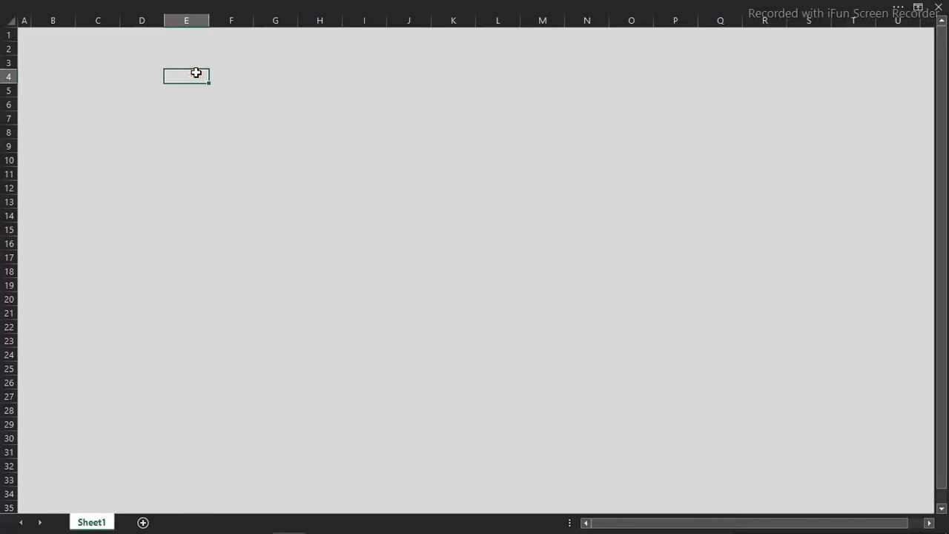
# Fill the range B2:U35 with white to form the dashboard canvas inside the gray border
pyautogui.click(46, 48)
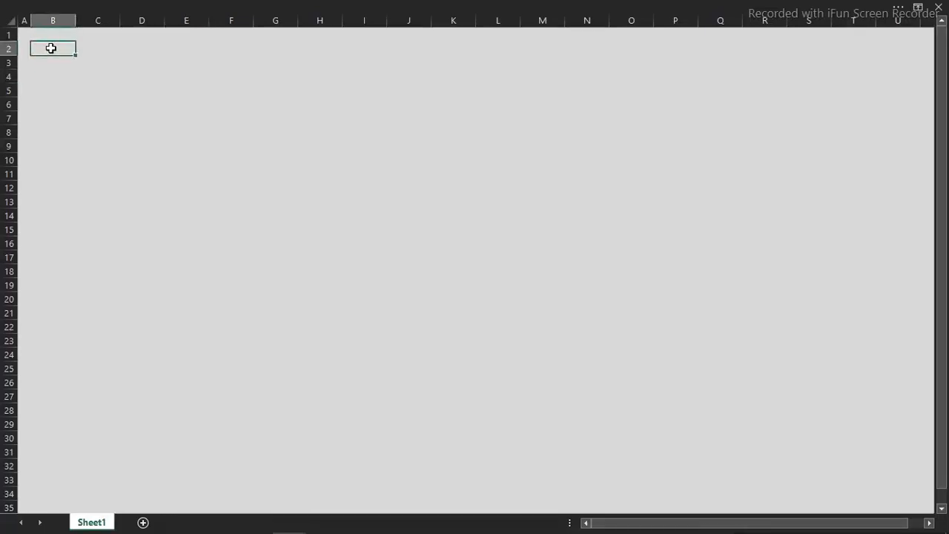
pyautogui.moveTo(50, 48)
pyautogui.mouseDown()
pyautogui.moveTo(255, 184)
pyautogui.moveTo(667, 339)
pyautogui.moveTo(886, 501)
pyautogui.mouseUp()
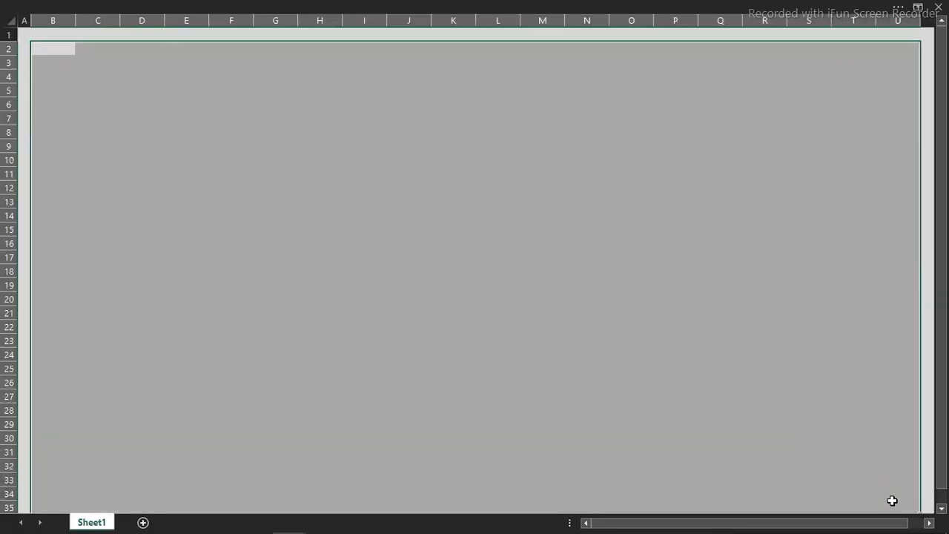
pyautogui.click(164, 6)
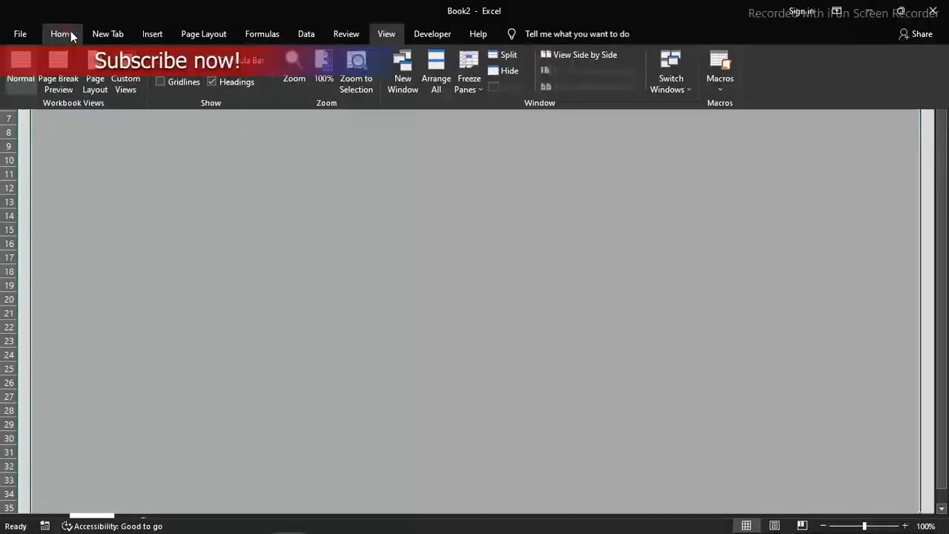
pyautogui.click(68, 31)
pyautogui.click(189, 80)
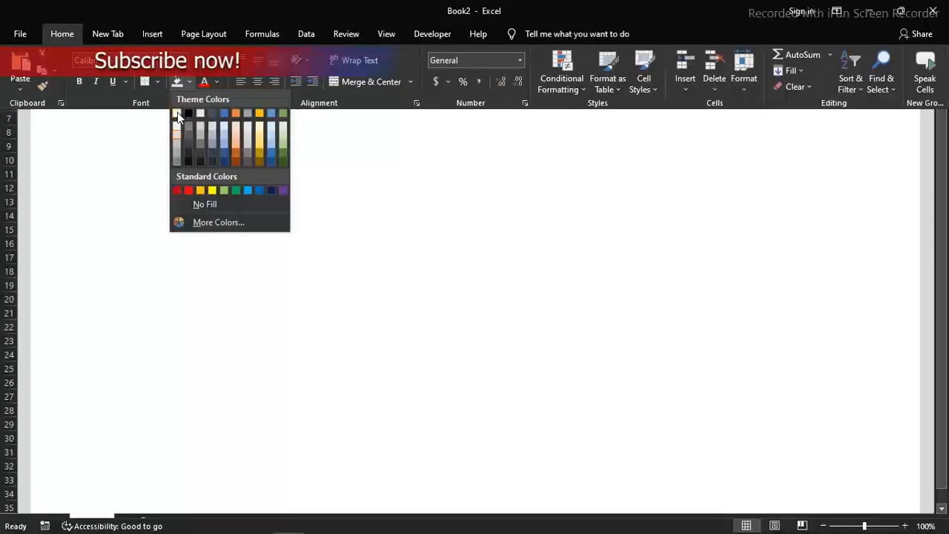
pyautogui.click(177, 112)
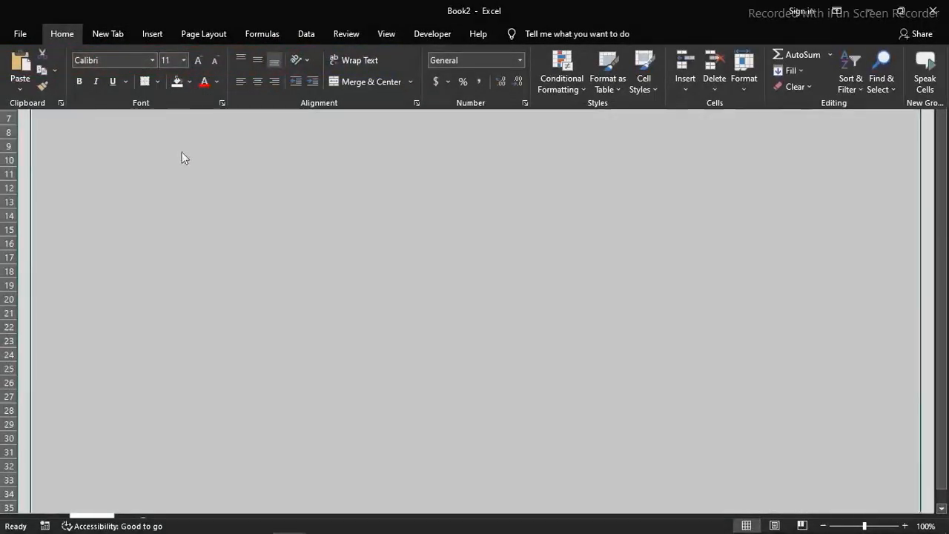
pyautogui.click(181, 151)
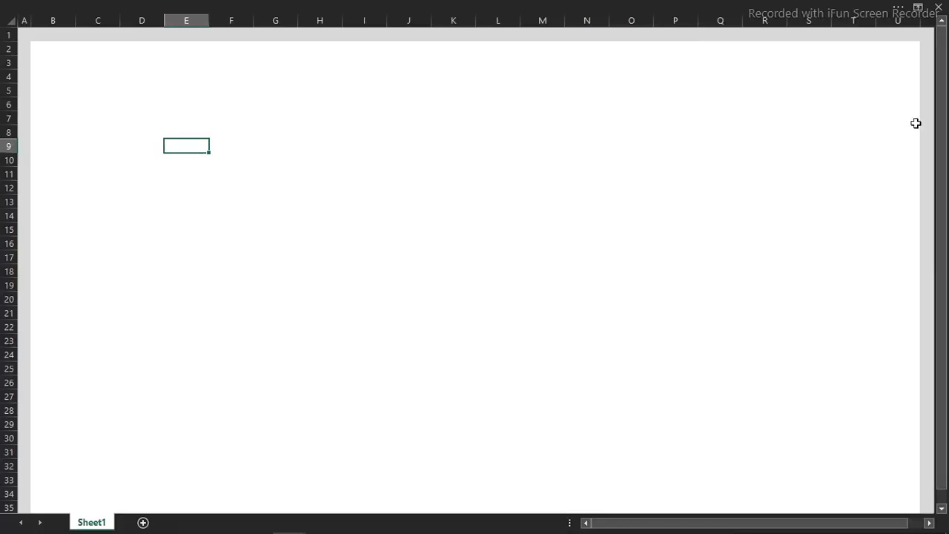
# Hide the row and column headings and return to the full-screen canvas
pyautogui.click(579, 6)
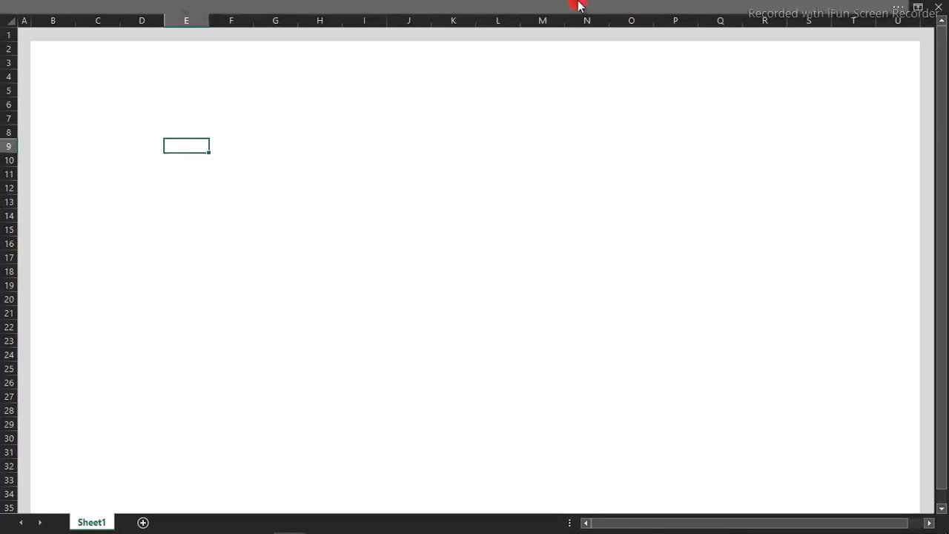
pyautogui.click(385, 33)
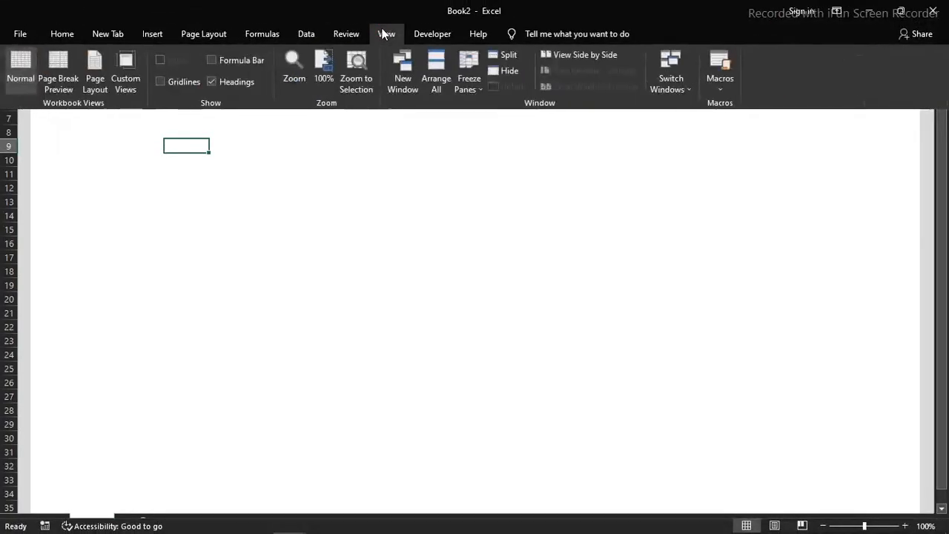
pyautogui.click(220, 82)
pyautogui.click(233, 194)
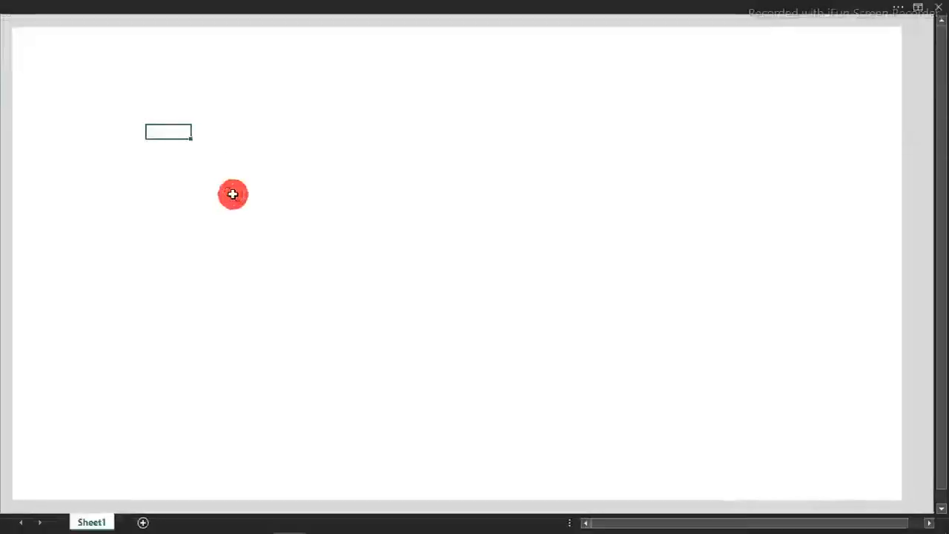
pyautogui.click(269, 285)
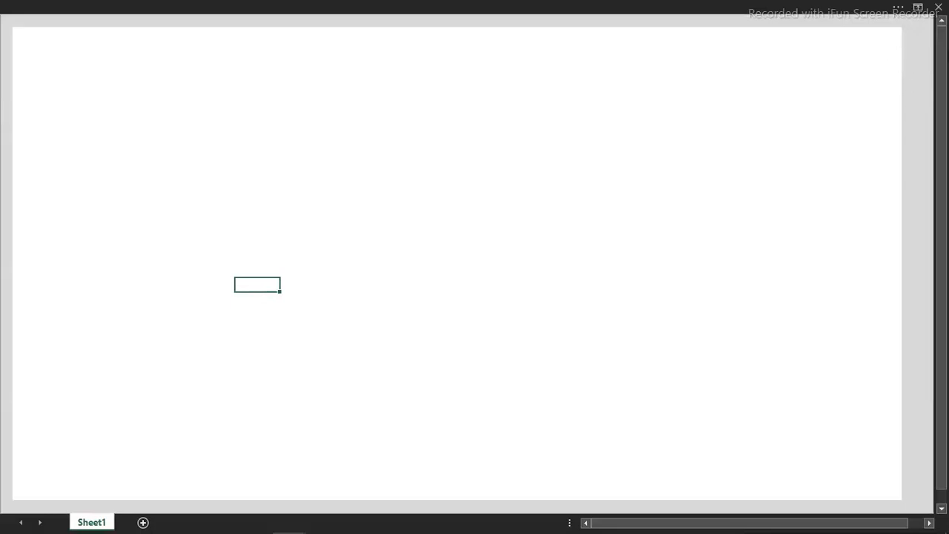
# Turn the headings on to widen column U slightly and narrow the gray margin beside it, then hide them again
pyautogui.click(517, 4)
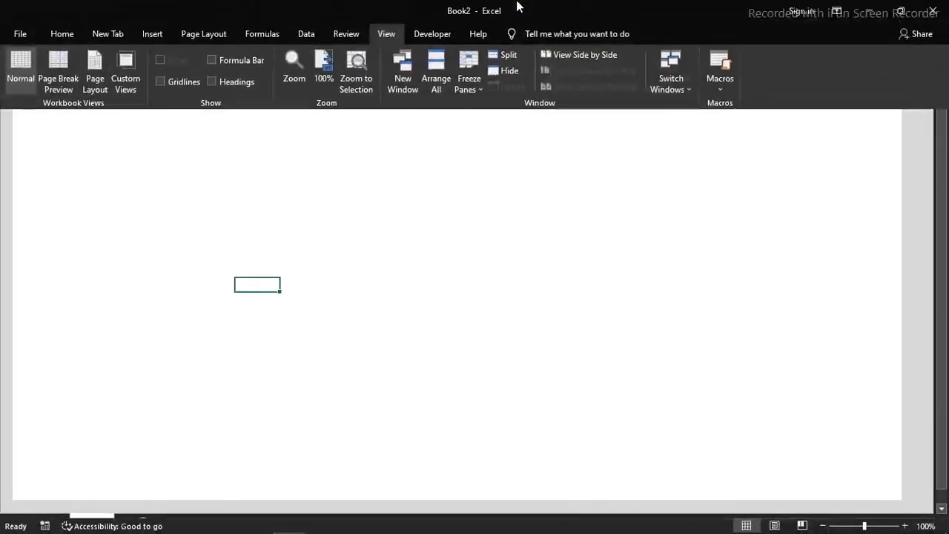
pyautogui.click(212, 81)
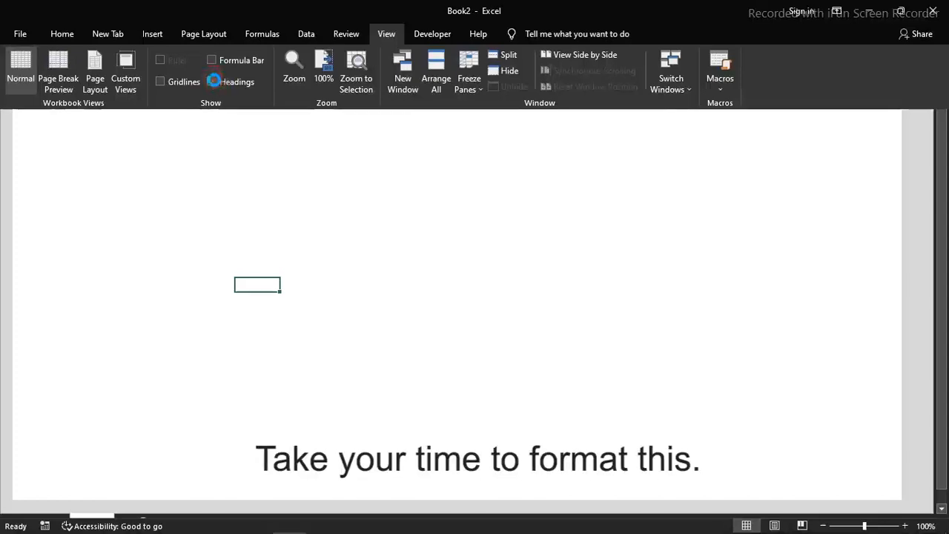
pyautogui.click(535, 178)
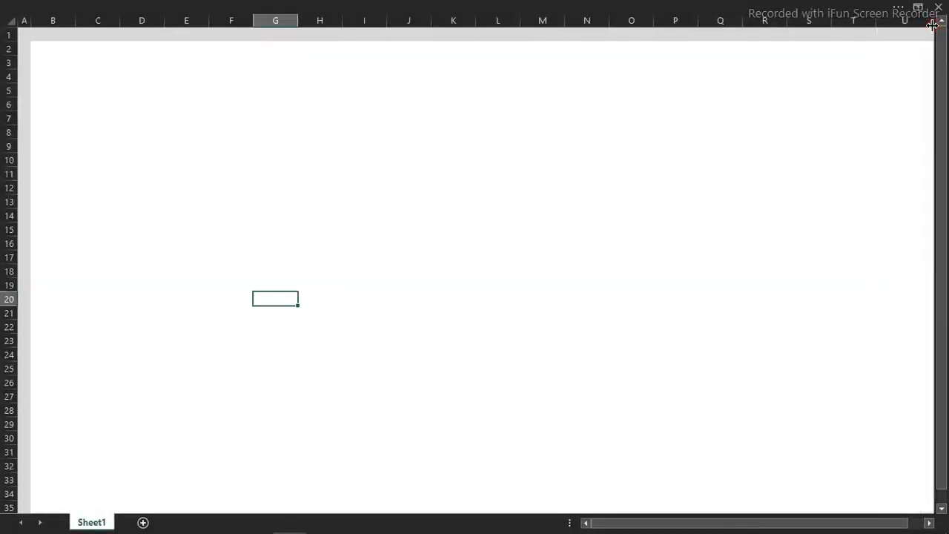
pyautogui.click(378, 6)
pyautogui.click(227, 81)
pyautogui.click(307, 208)
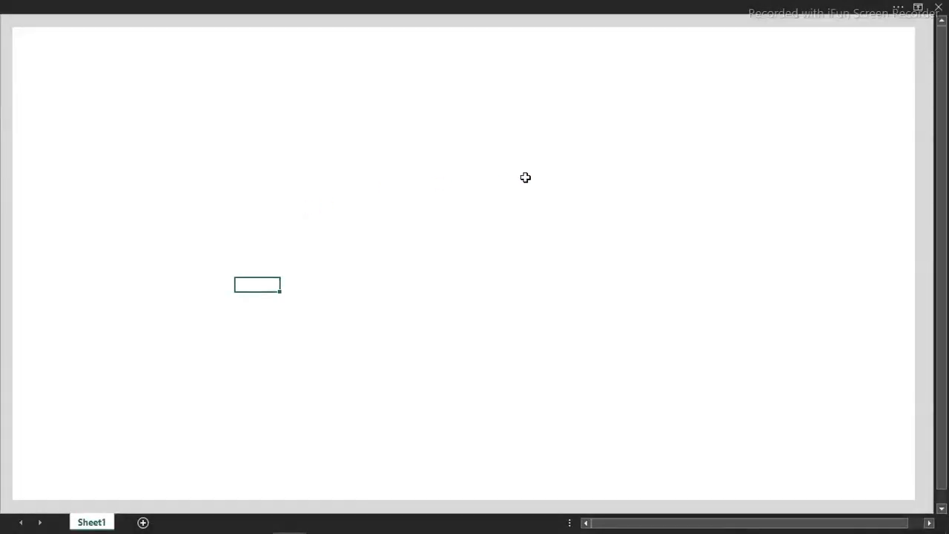
# Redisplay the headings, widen column U a little further to thin the gray margin beside it, and hide the headings
pyautogui.click(319, 6)
pyautogui.click(223, 80)
pyautogui.click(879, 287)
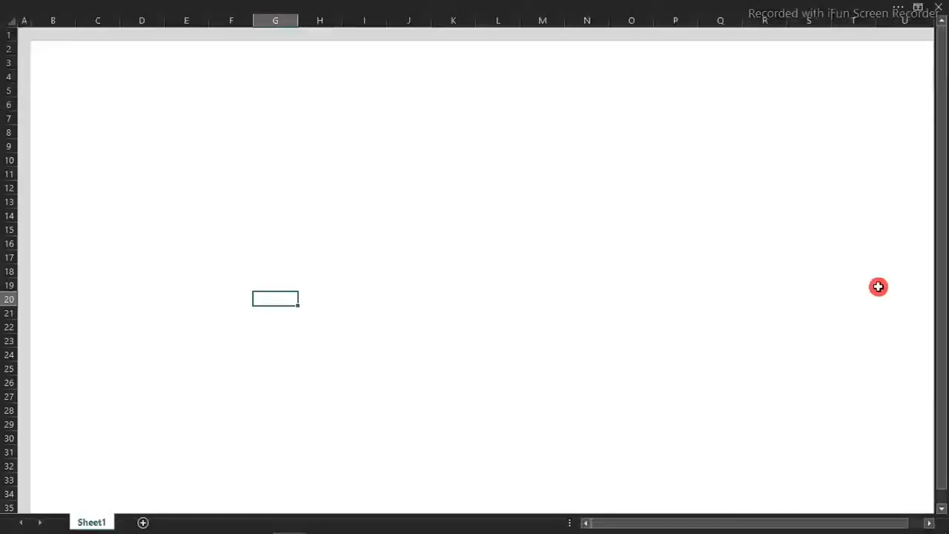
pyautogui.press('Right')
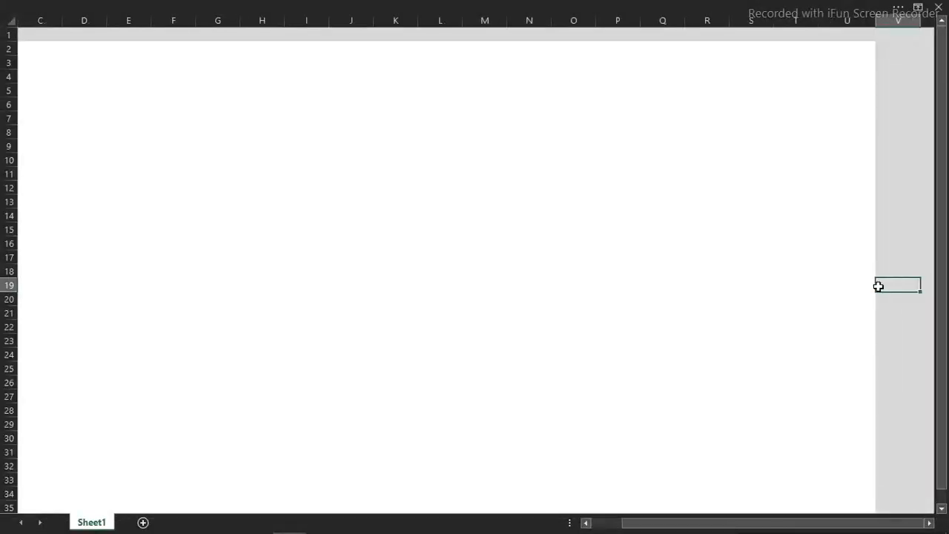
pyautogui.click(887, 21)
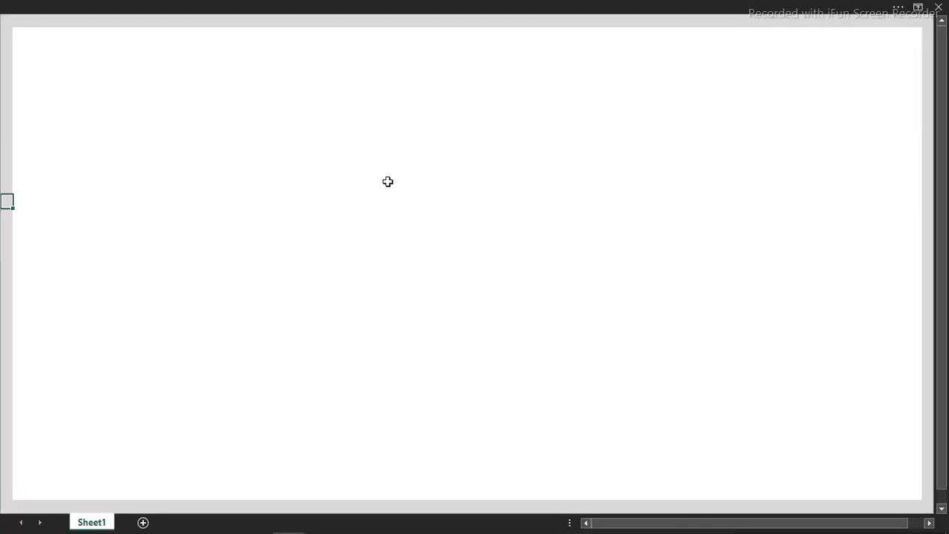
# Insert a Double Wave shape about 6 inches wide in the upper part of the white canvas
pyautogui.click(136, 6)
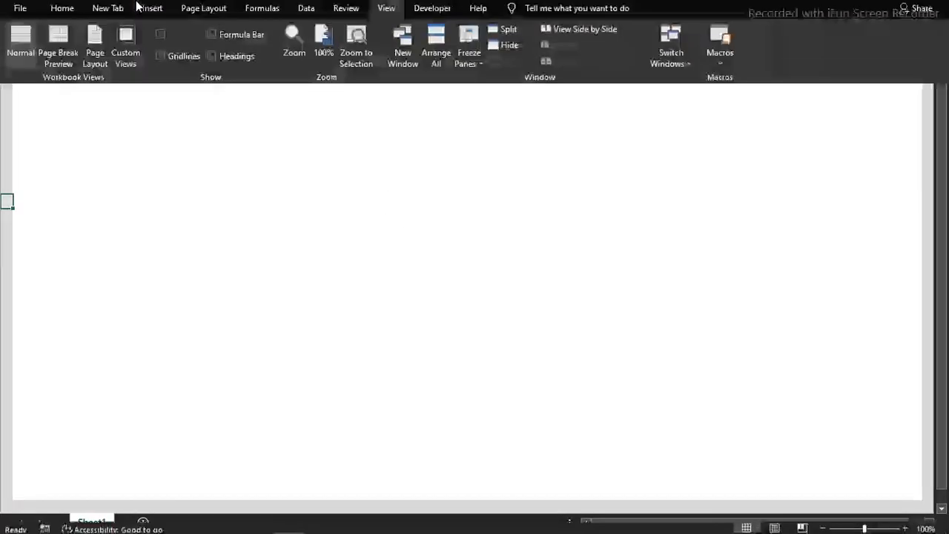
pyautogui.click(154, 33)
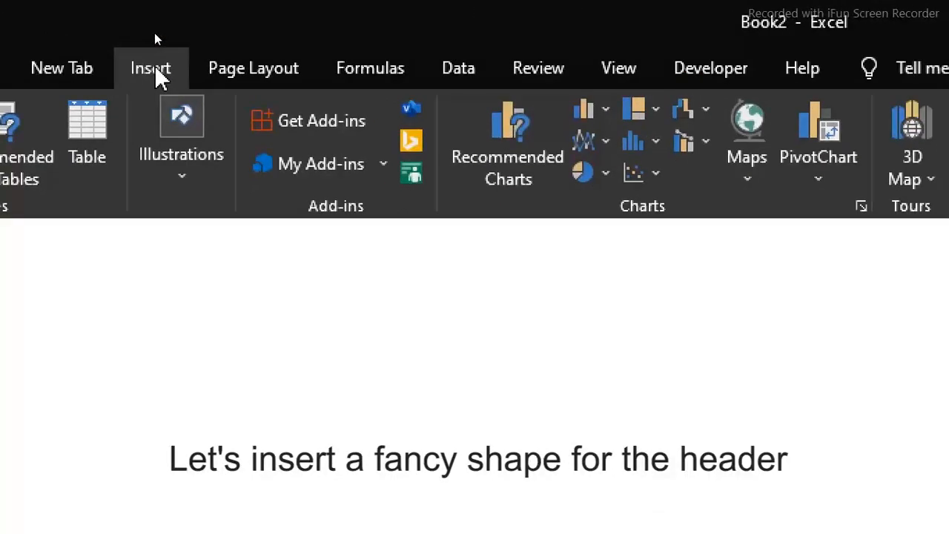
pyautogui.click(173, 185)
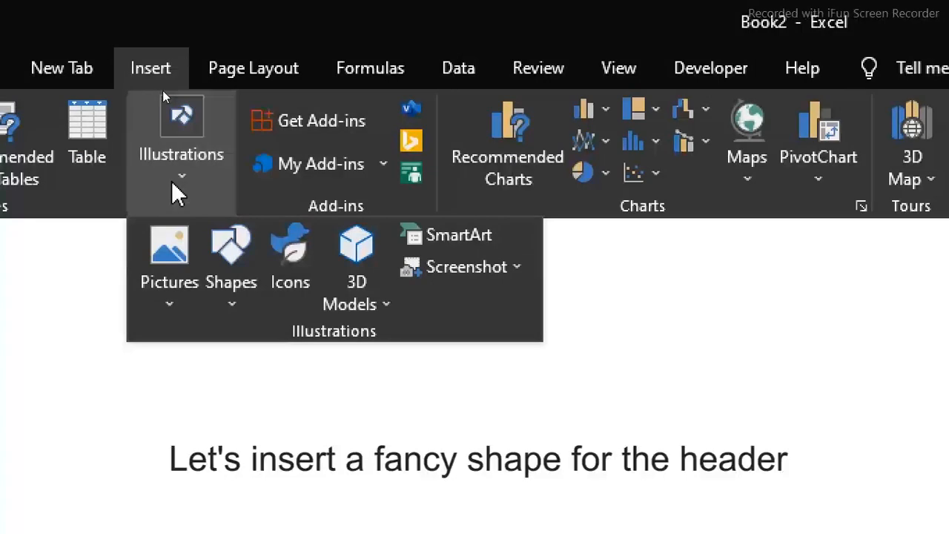
pyautogui.click(236, 307)
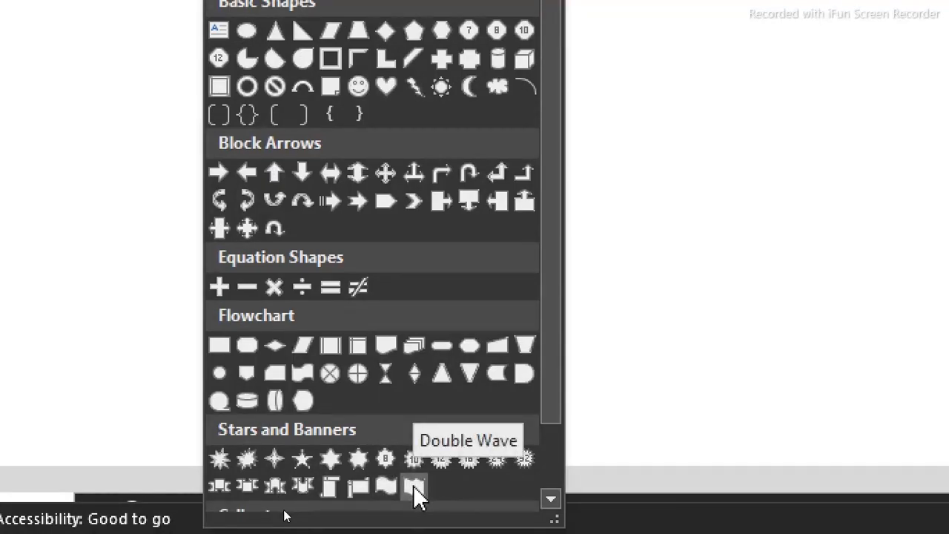
pyautogui.click(413, 485)
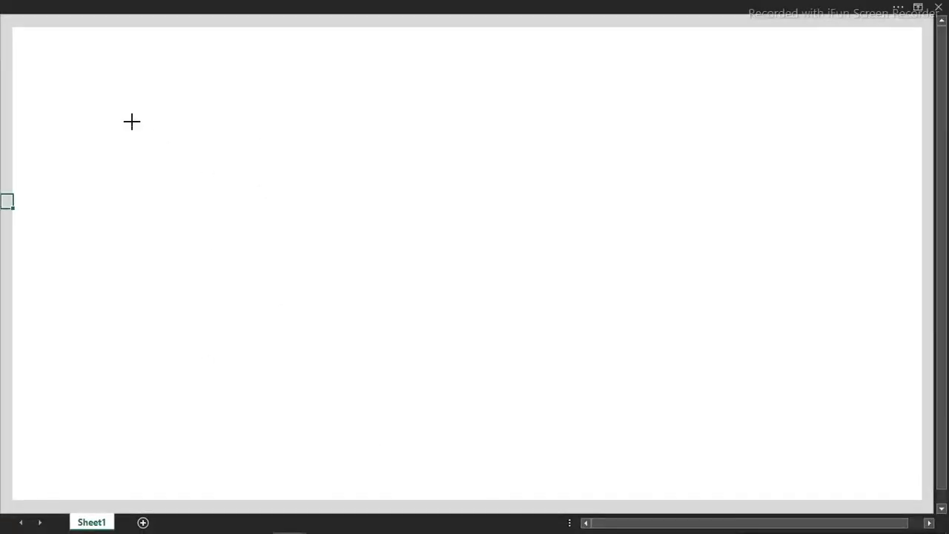
pyautogui.moveTo(132, 121); pyautogui.dragTo(530, 254)
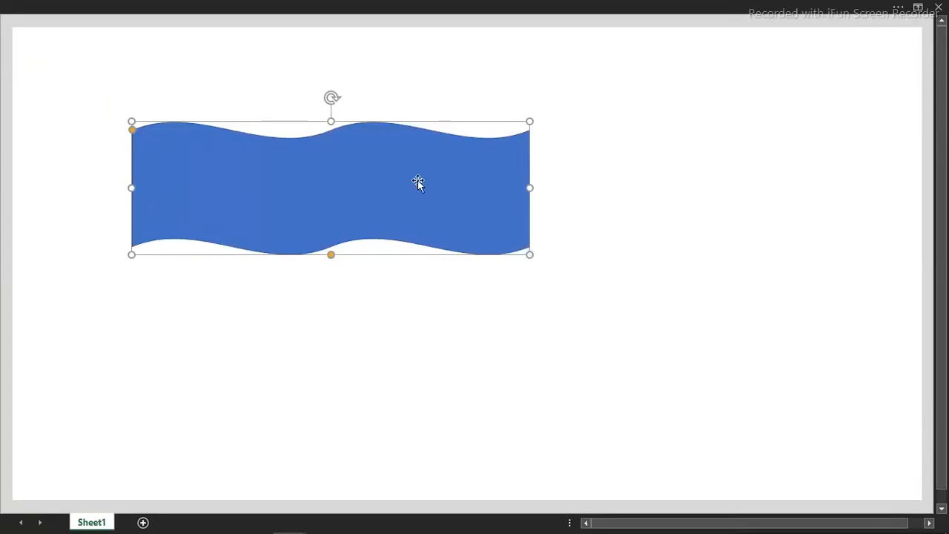
# Size the double wave to 0.95" high and 13.67" wide, and move it to the canvas's top edge as the header
pyautogui.click(447, 4)
pyautogui.click(851, 60)
pyautogui.write('0')
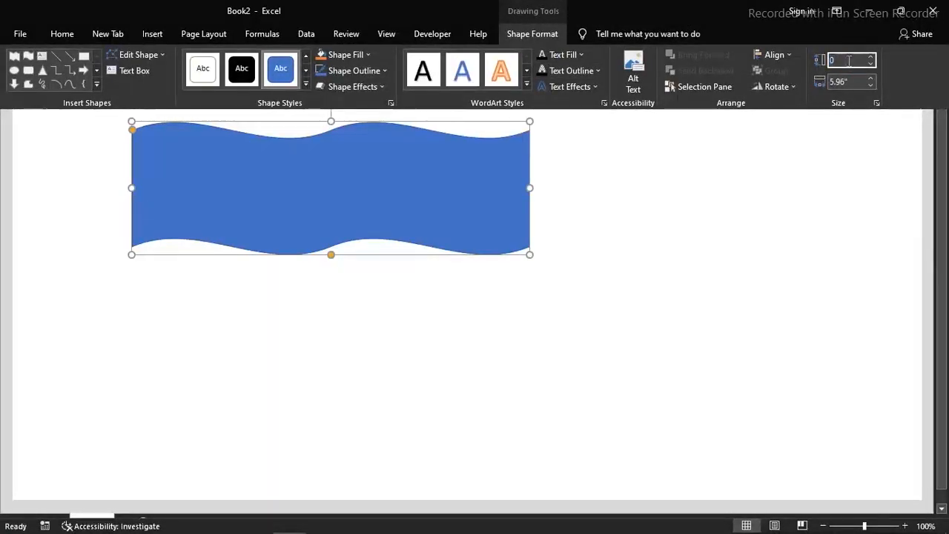
pyautogui.write('.')
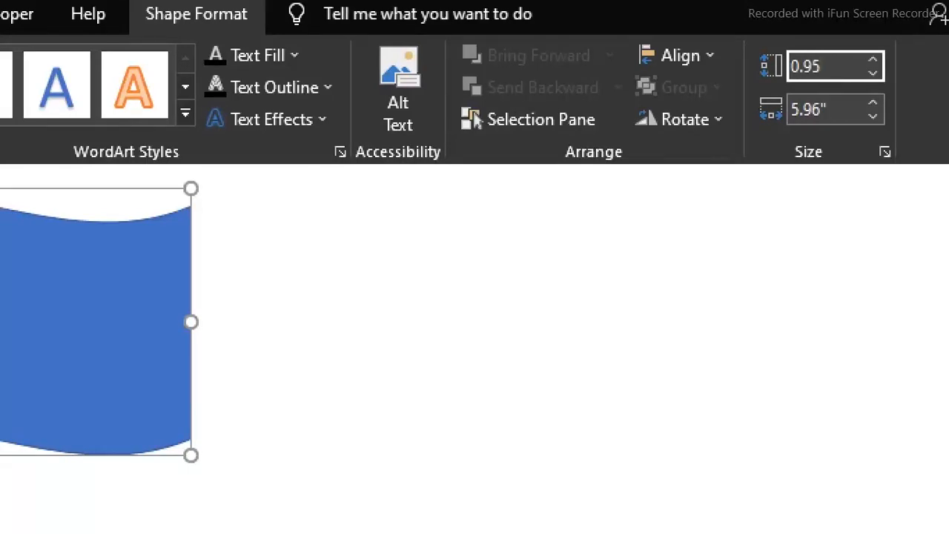
pyautogui.write('95')
pyautogui.press('Tab')
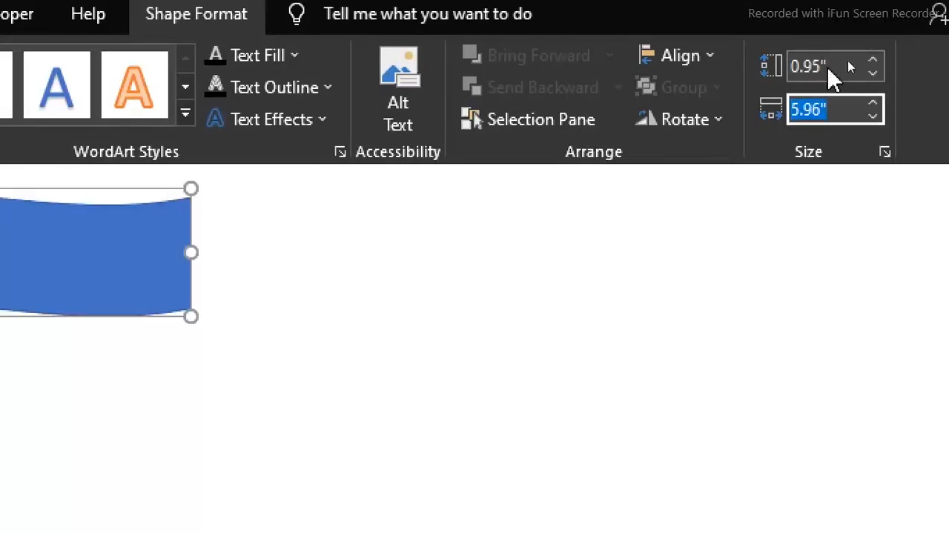
pyautogui.write('13.67"')
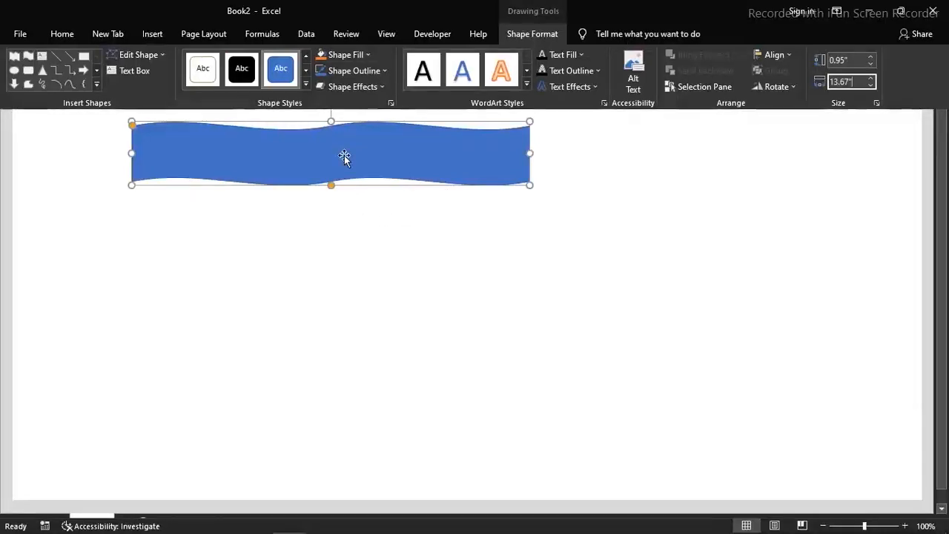
pyautogui.click(558, 144)
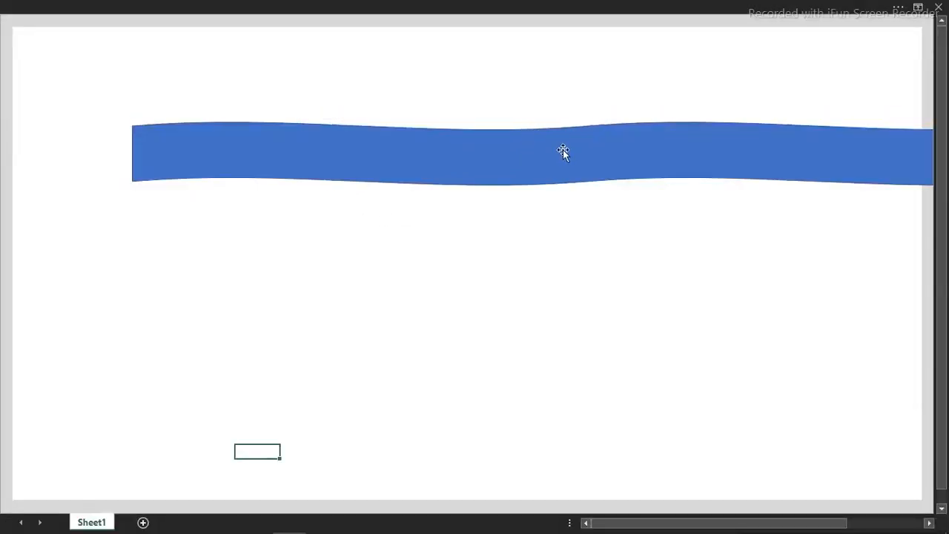
pyautogui.click(563, 152)
pyautogui.moveTo(561, 153); pyautogui.dragTo(442, 52)
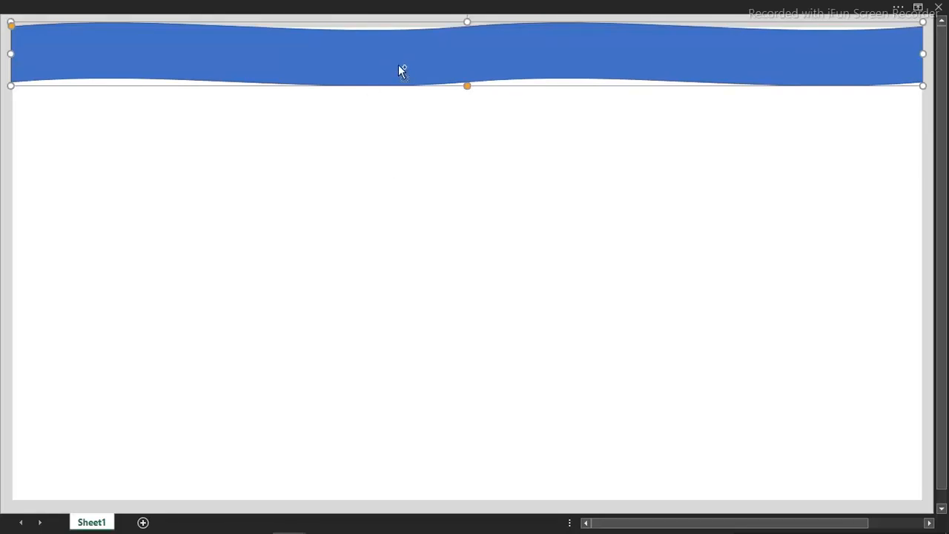
# Remove the header wave's outline and give it a solid fill with hex color #595959
pyautogui.hotkey('ctrl', '1')
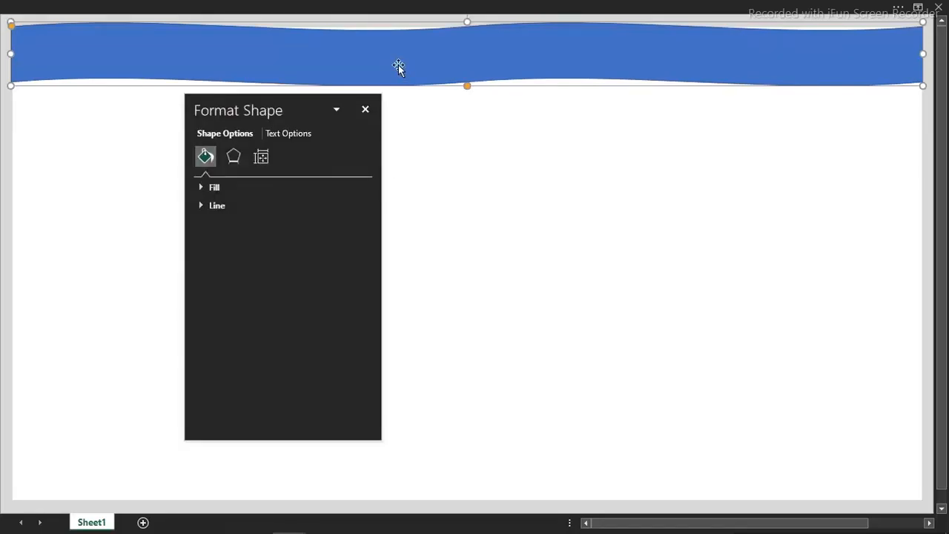
pyautogui.click(212, 207)
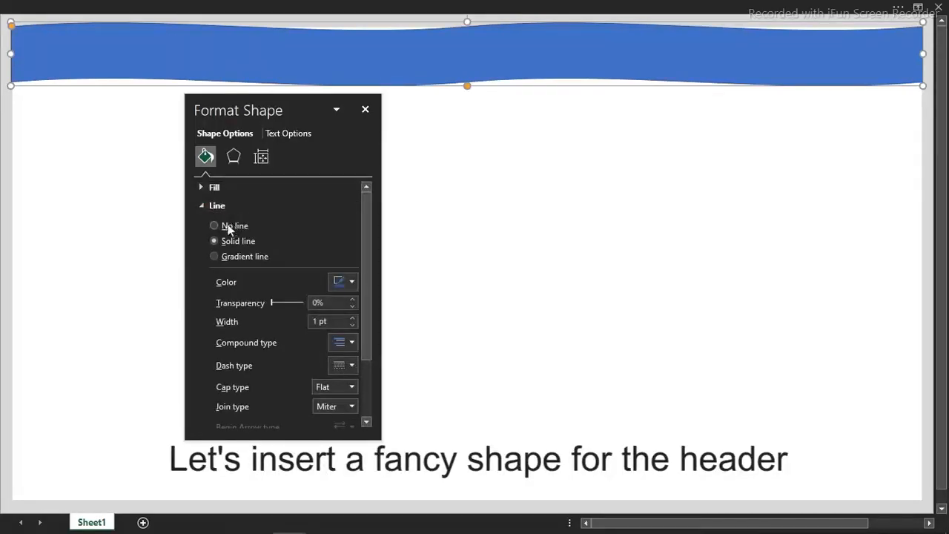
pyautogui.click(226, 226)
pyautogui.click(202, 185)
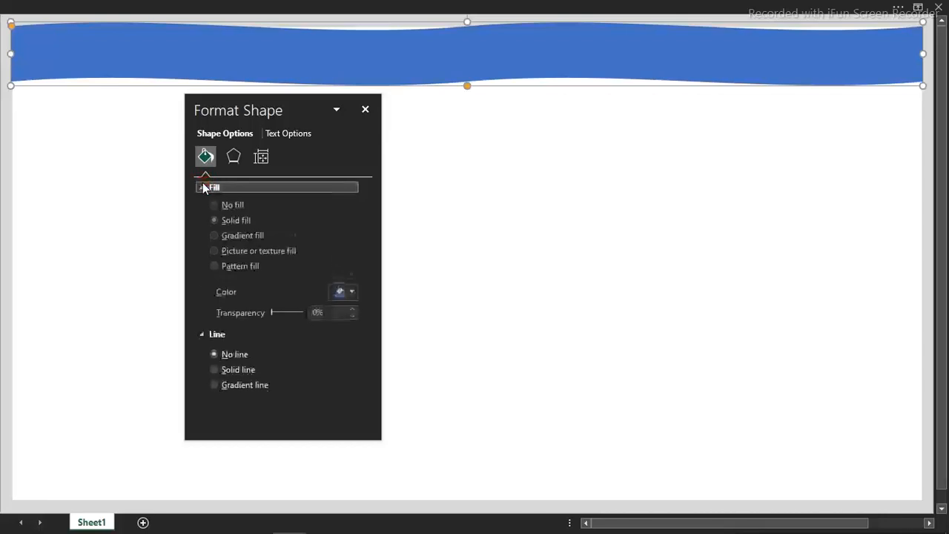
pyautogui.click(352, 294)
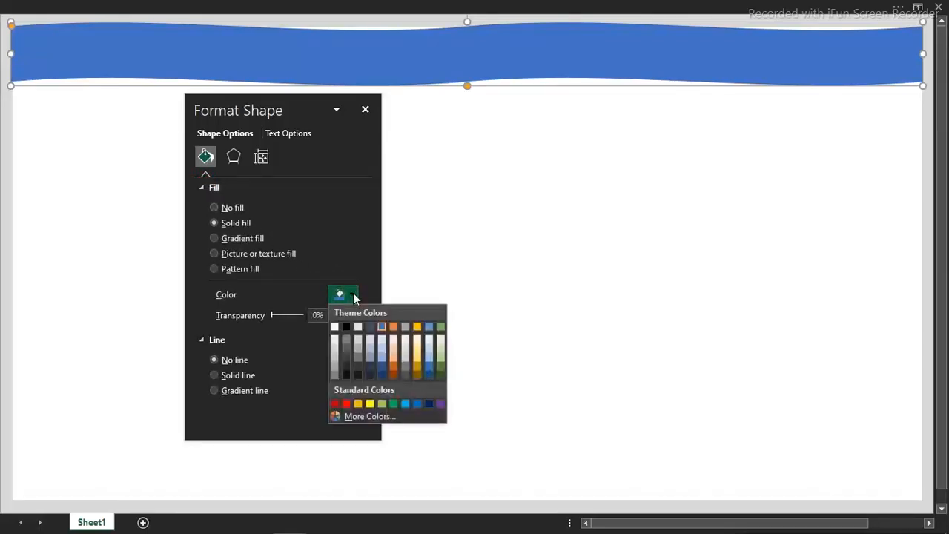
pyautogui.click(370, 417)
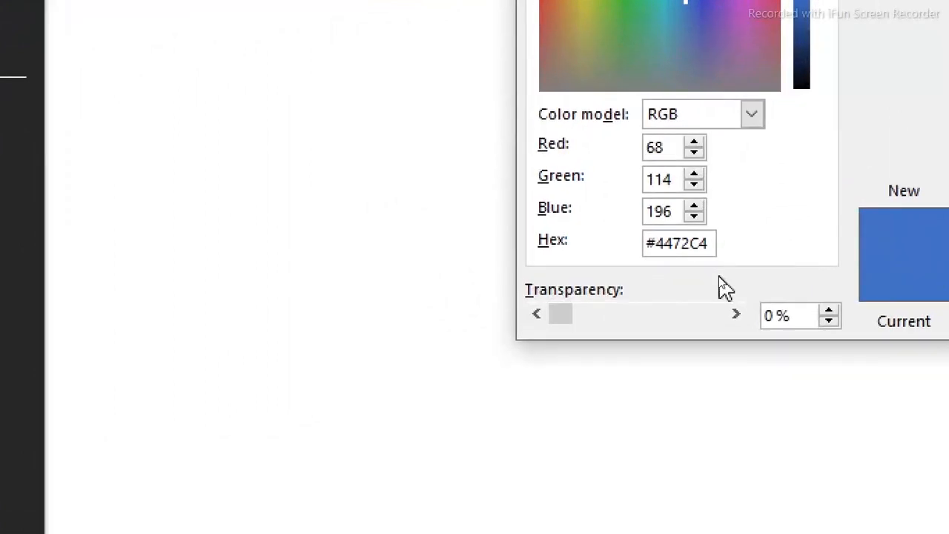
pyautogui.moveTo(711, 258); pyautogui.dragTo(635, 238)
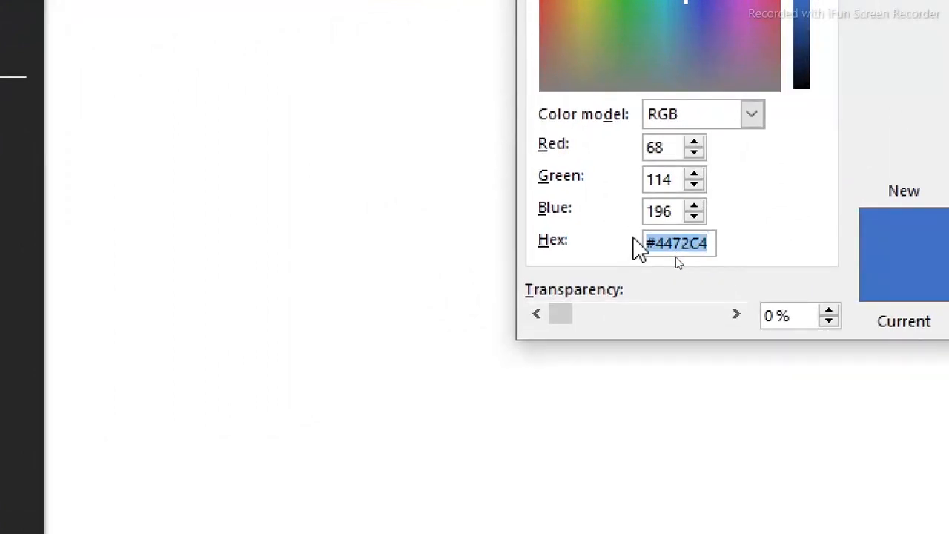
pyautogui.write('#595959')
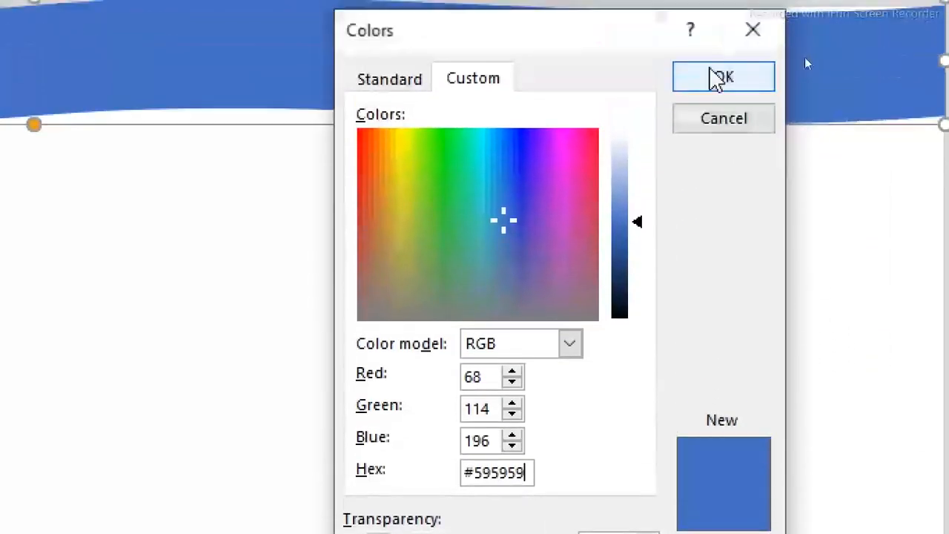
pyautogui.click(713, 77)
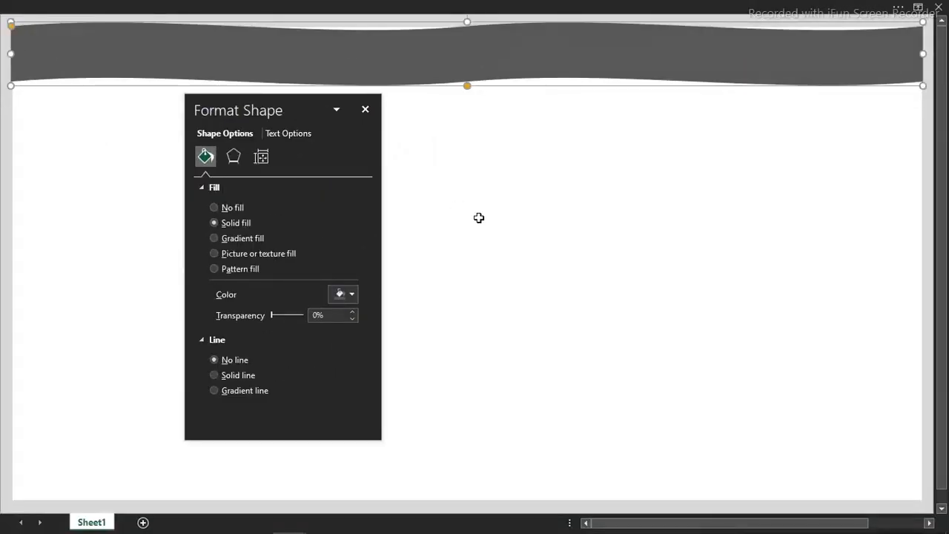
pyautogui.click(480, 175)
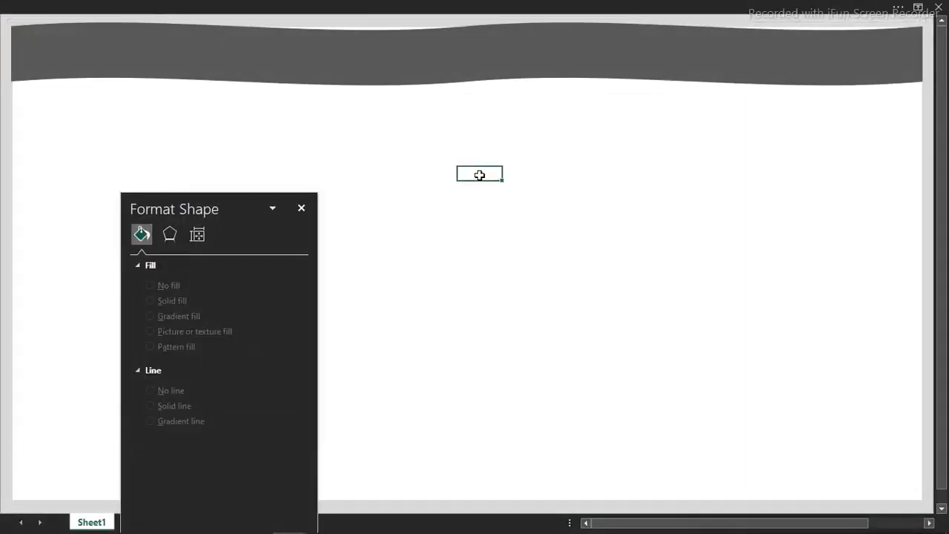
# Duplicate the header wave just below it and turn the copy into a thin straight bar by flattening its curves and reducing its height
pyautogui.click(457, 75)
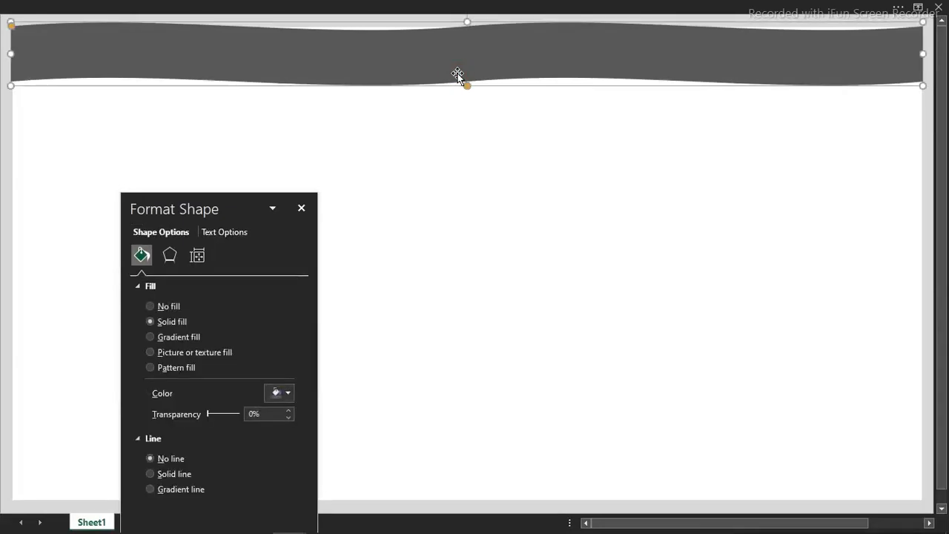
pyautogui.moveTo(458, 74); pyautogui.dragTo(455, 154)
pyautogui.moveTo(21, 114); pyautogui.dragTo(2, 89)
pyautogui.moveTo(350, 145)
pyautogui.mouseDown()
pyautogui.moveTo(334, 114)
pyautogui.moveTo(346, 89)
pyautogui.moveTo(346, 137)
pyautogui.mouseUp()
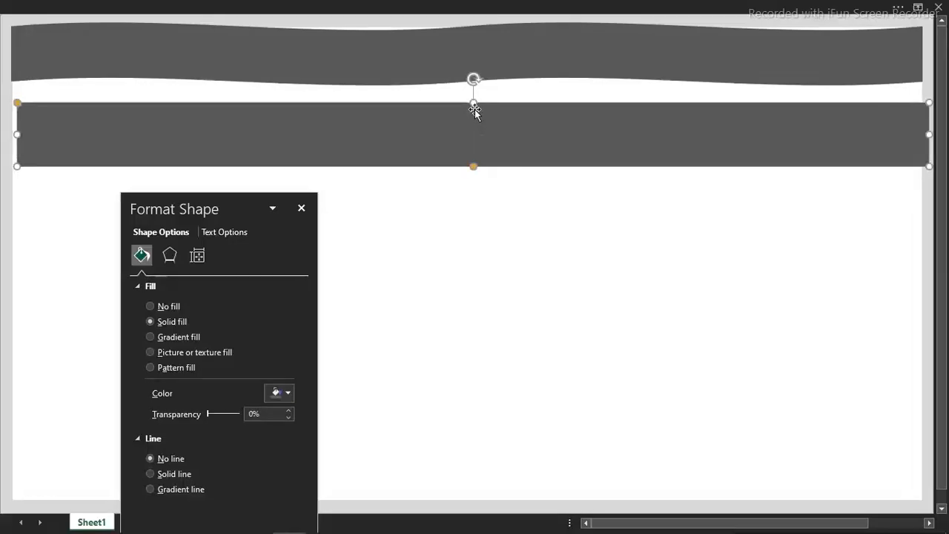
pyautogui.moveTo(474, 103); pyautogui.dragTo(476, 140)
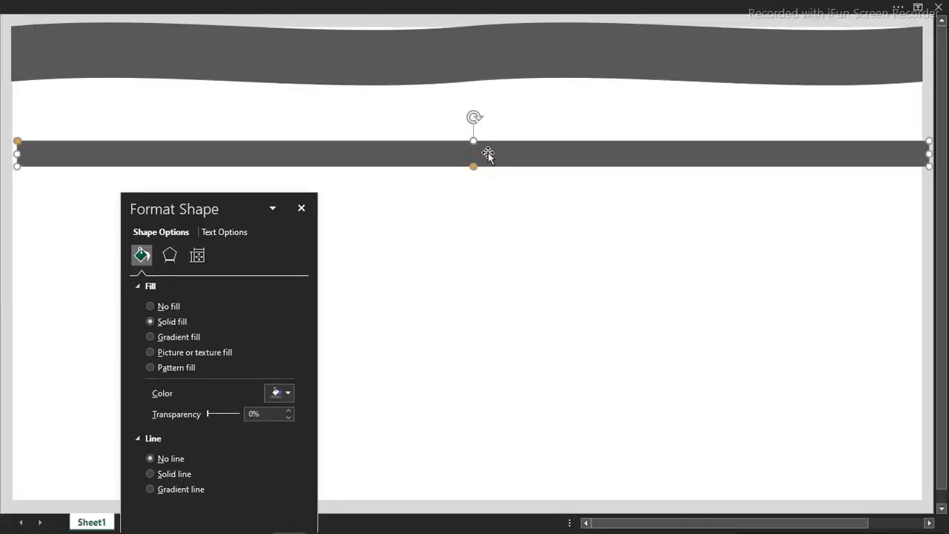
# Select the wave together with the straight bar and align both shapes by their centers and top edges
pyautogui.keyDown('shift'); pyautogui.click(509, 62); pyautogui.keyUp('shift')
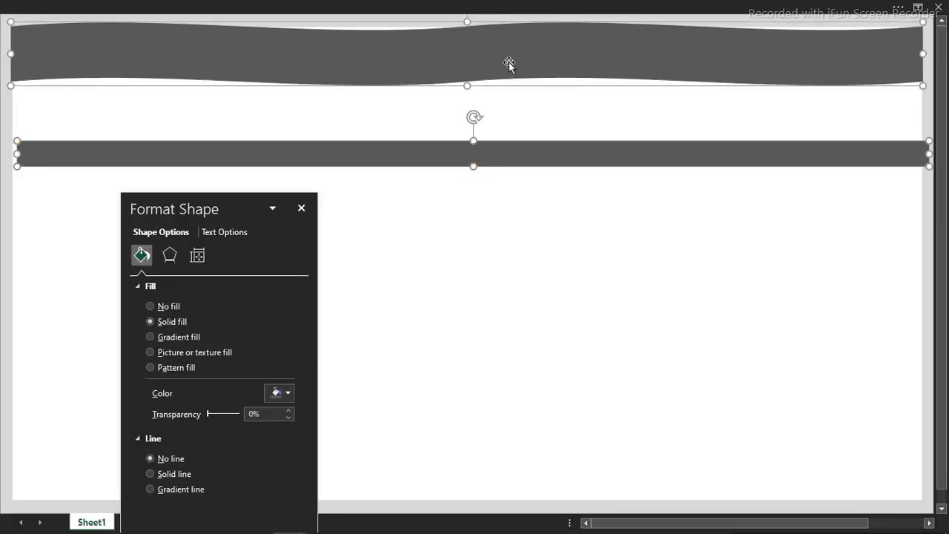
pyautogui.click(584, 5)
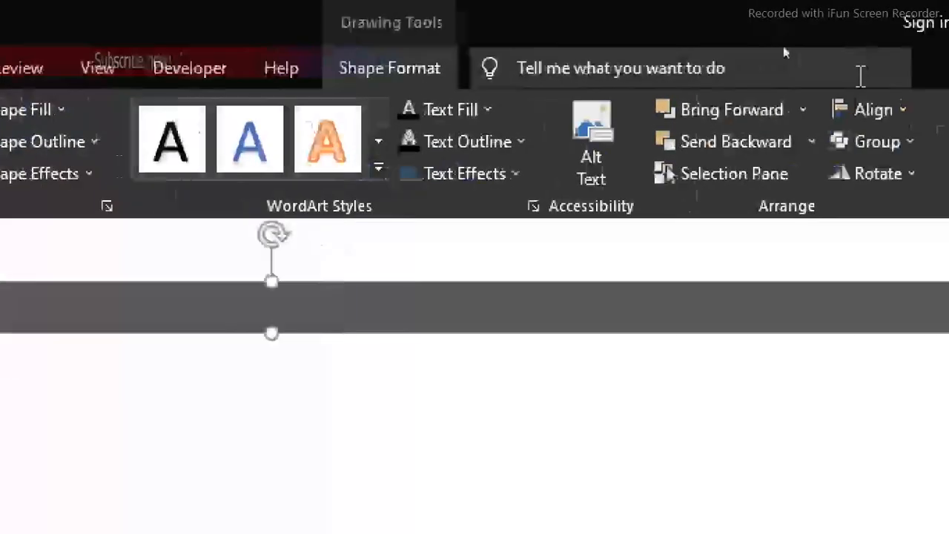
pyautogui.click(757, 119)
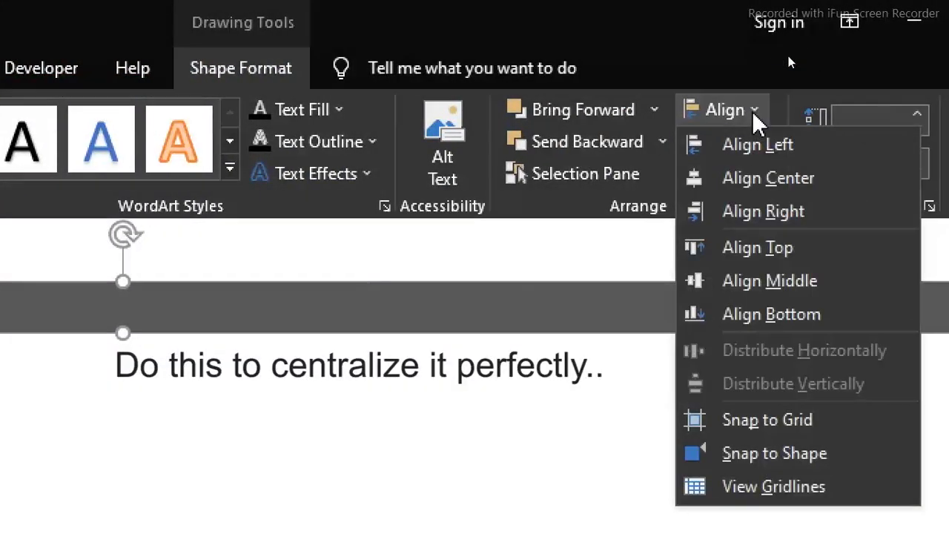
pyautogui.click(742, 178)
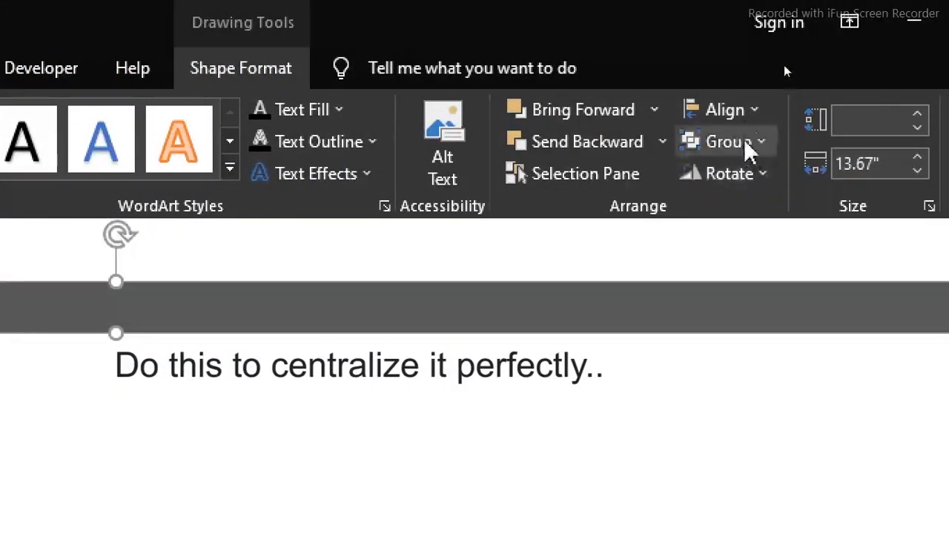
pyautogui.click(751, 115)
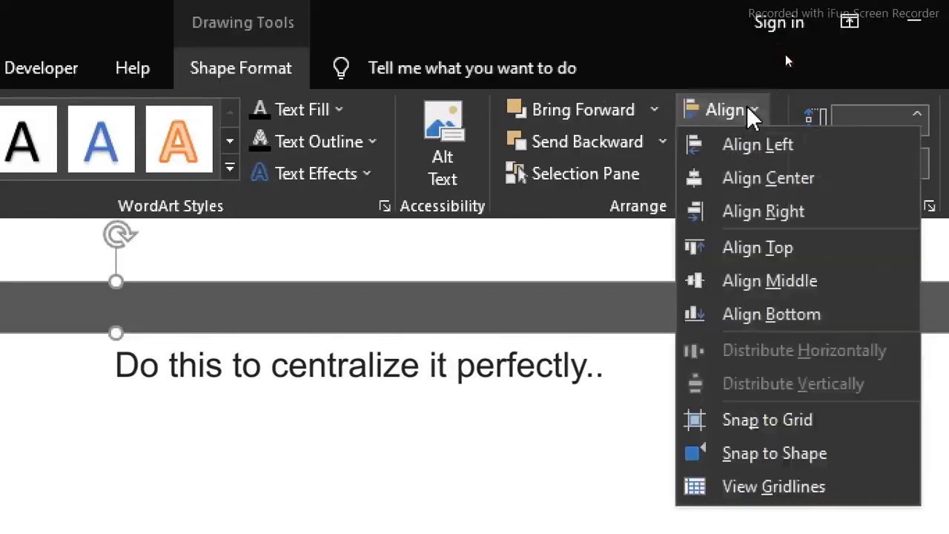
pyautogui.click(770, 253)
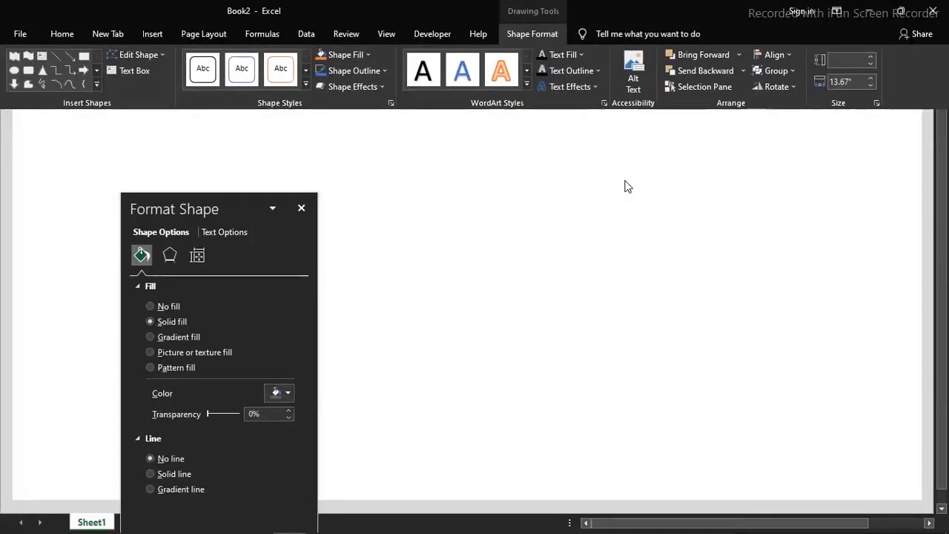
pyautogui.click(628, 187)
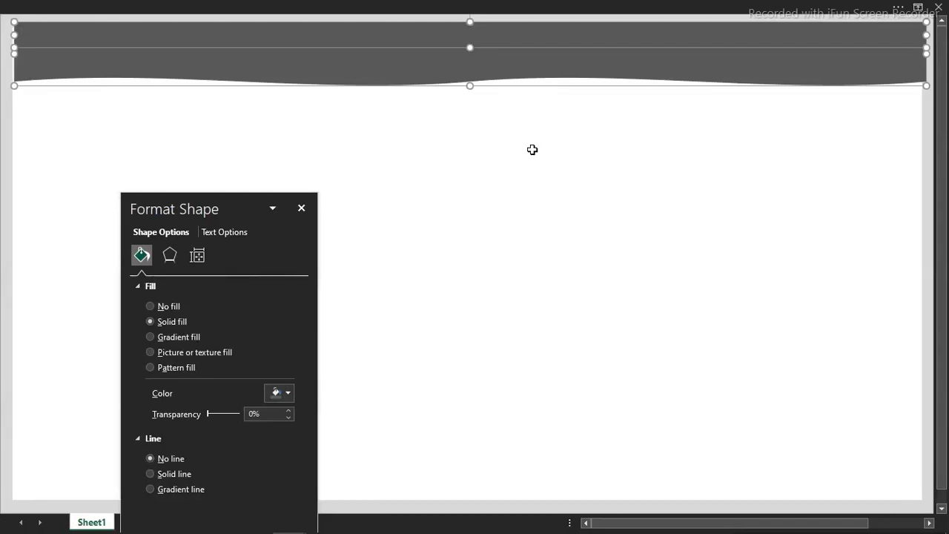
# Group the wave and the bar into one header shape and nudge the group slightly upward
pyautogui.rightClick(447, 70)
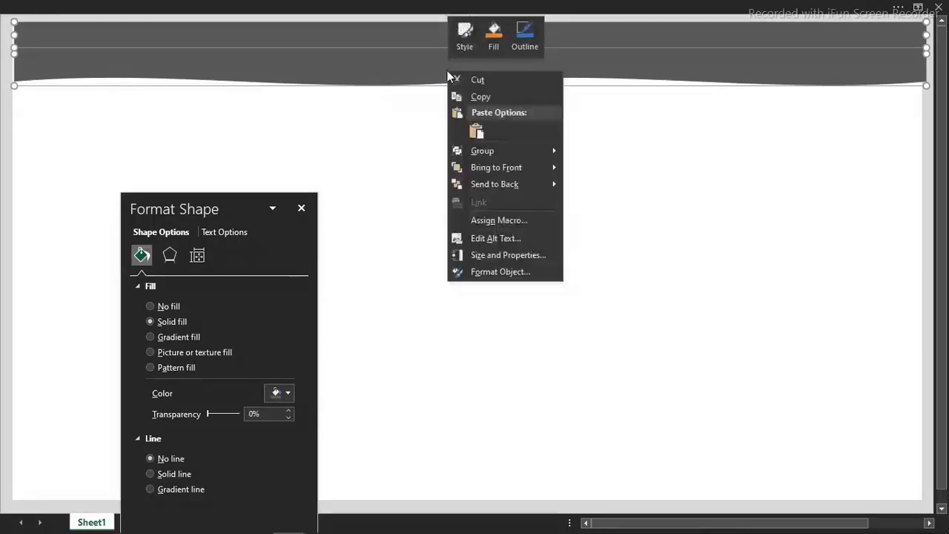
pyautogui.moveTo(488, 151)
pyautogui.click(589, 153)
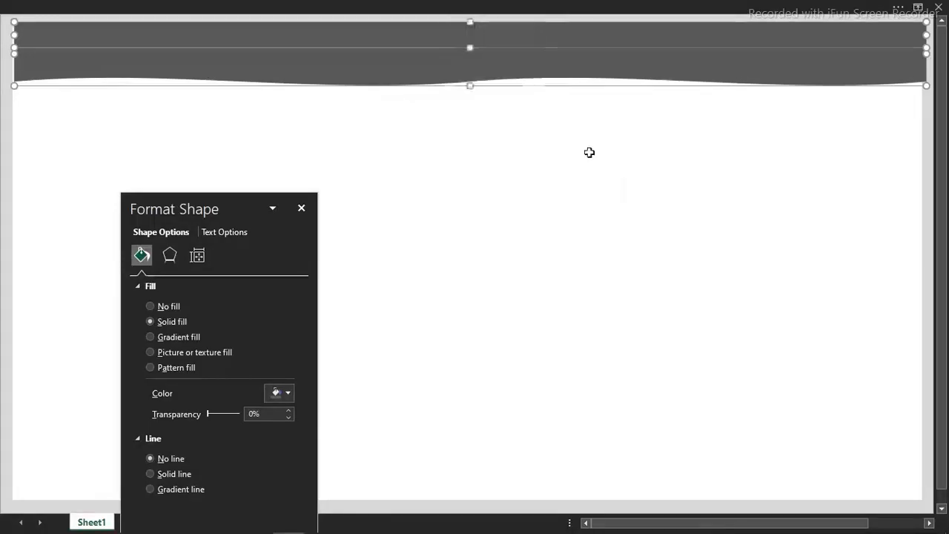
pyautogui.press('Up')
pyautogui.press('Up')
pyautogui.press('Up')
pyautogui.press('Up')
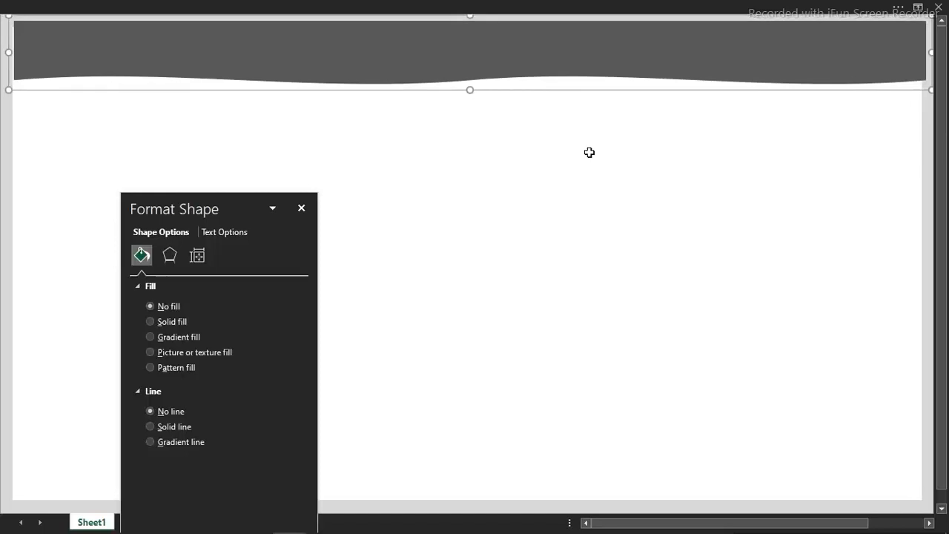
pyautogui.press('Up')
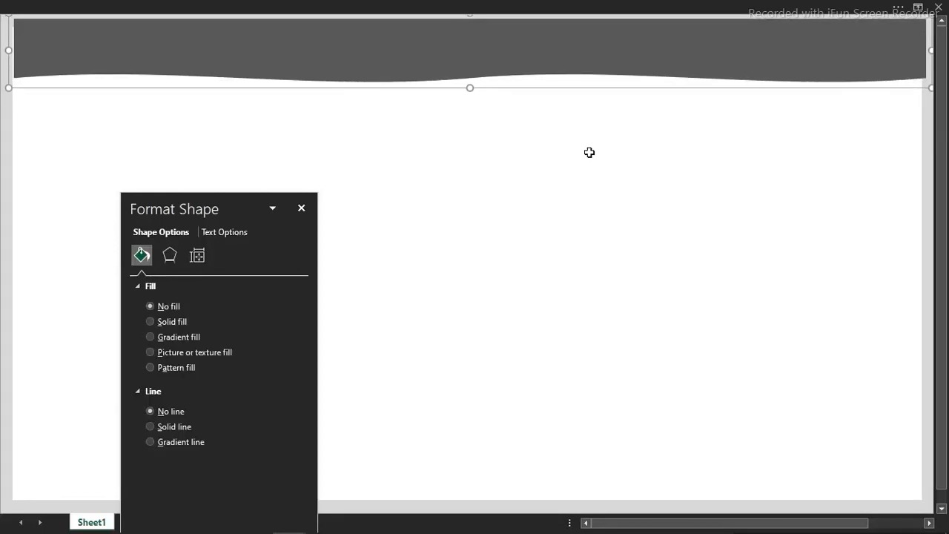
# Nudge the grouped header shape slightly left so it lines up with the left edge of the white canvas
pyautogui.click(590, 153)
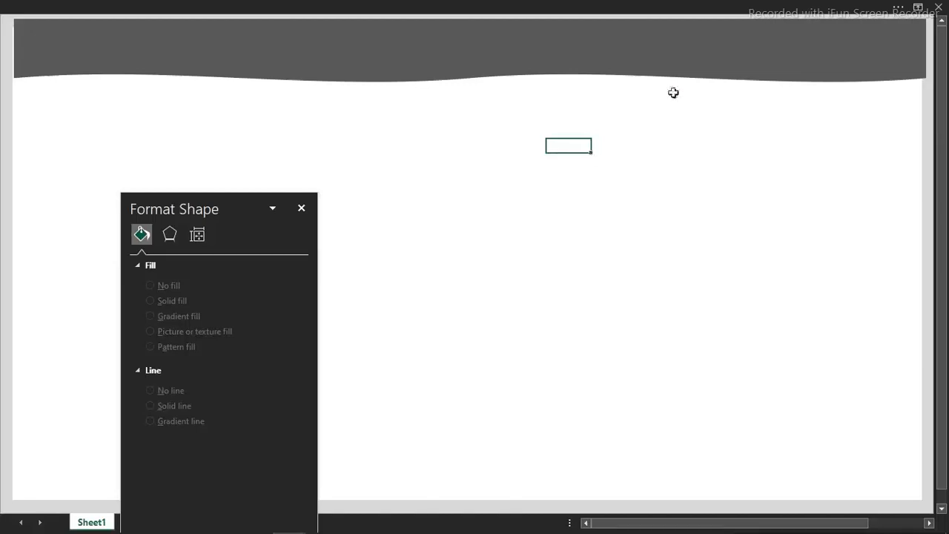
pyautogui.click(668, 71)
pyautogui.press('Left')
pyautogui.press('Left')
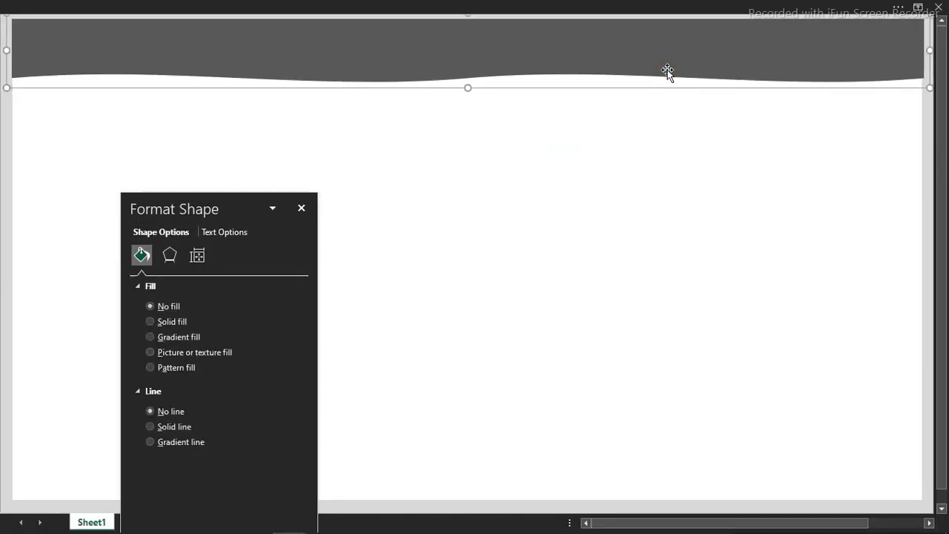
pyautogui.click(565, 131)
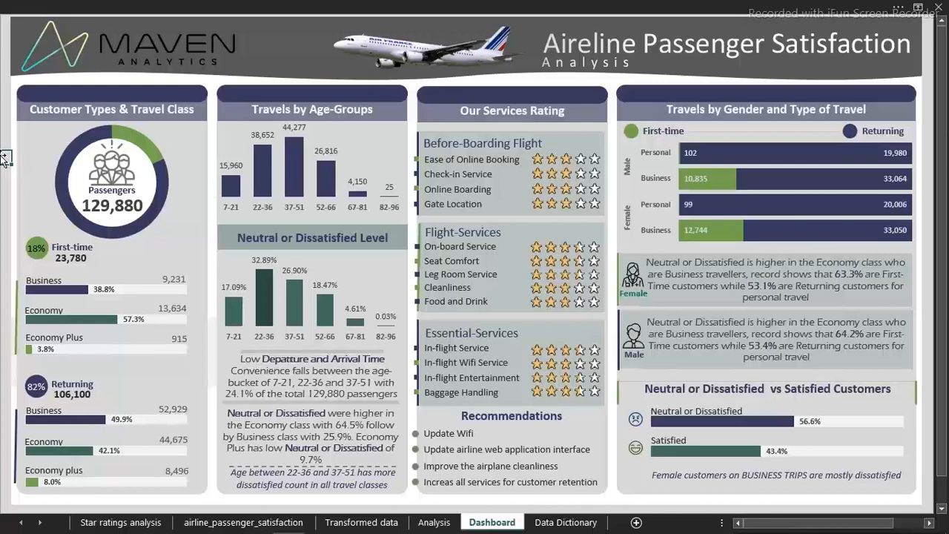
# Copy the Maven Analytics logo from the dashboard.xlsx workbook into Book2 and place it at the left end of the header
pyautogui.click(143, 41)
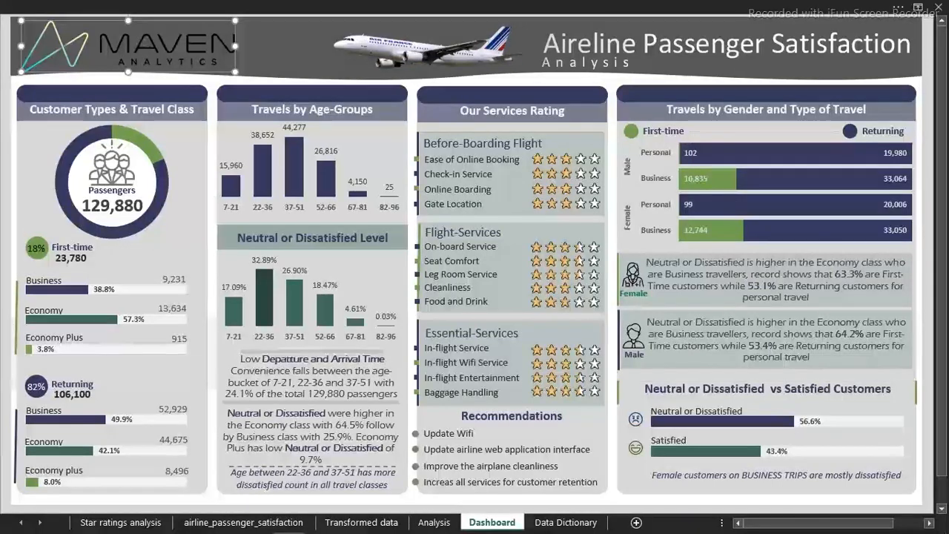
pyautogui.moveTo(295, 525)
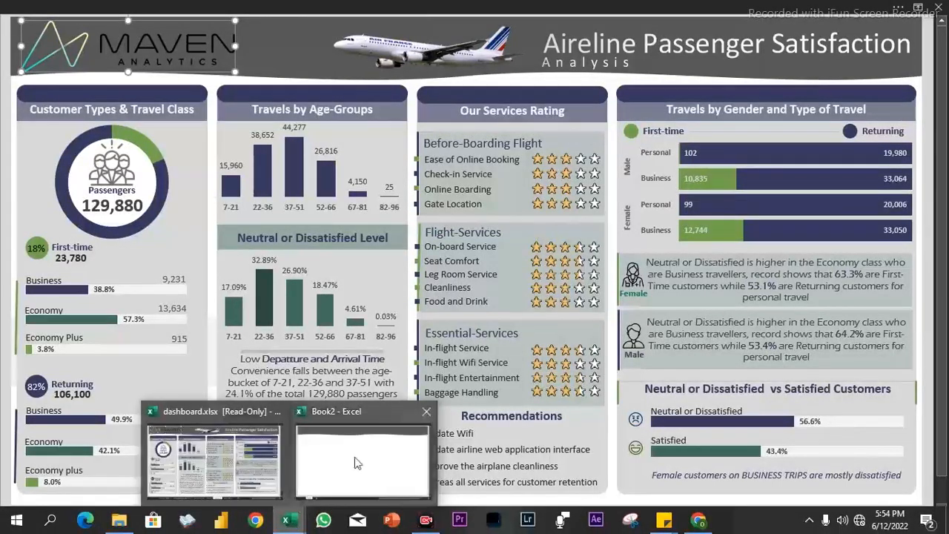
pyautogui.click(354, 457)
pyautogui.hotkey('ctrl', 'v')
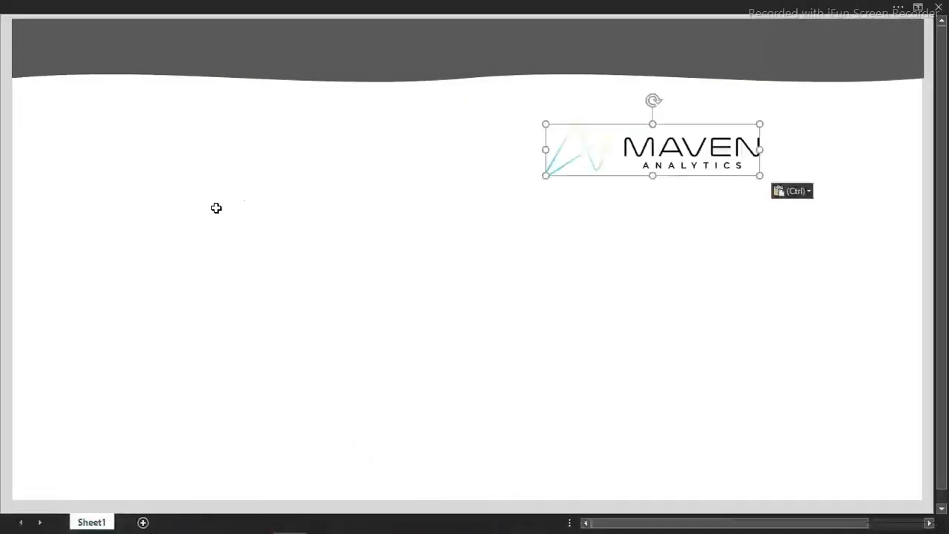
pyautogui.moveTo(652, 148); pyautogui.dragTo(126, 46)
pyautogui.click(356, 137)
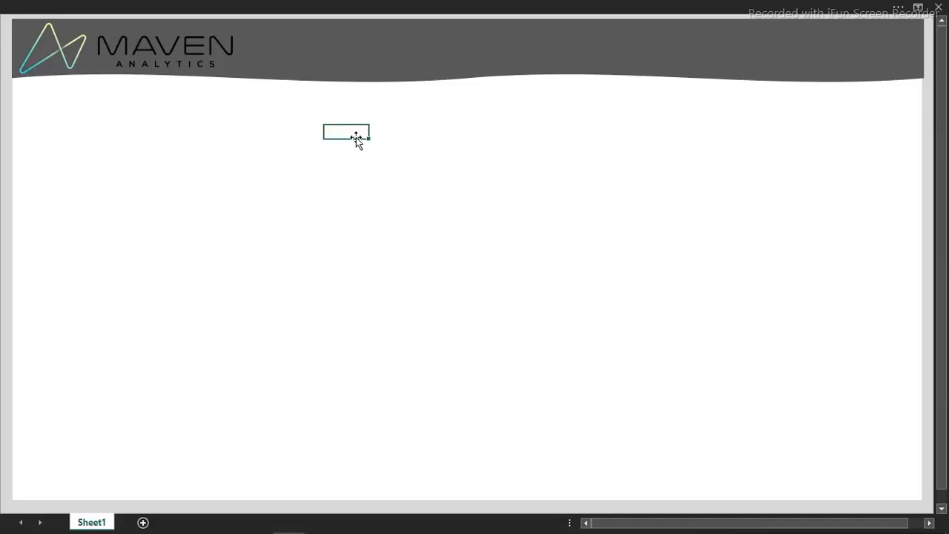
# Insert a wide text box on the canvas below the header containing "Aireline Passenger Satisfaction"
pyautogui.click(403, 253)
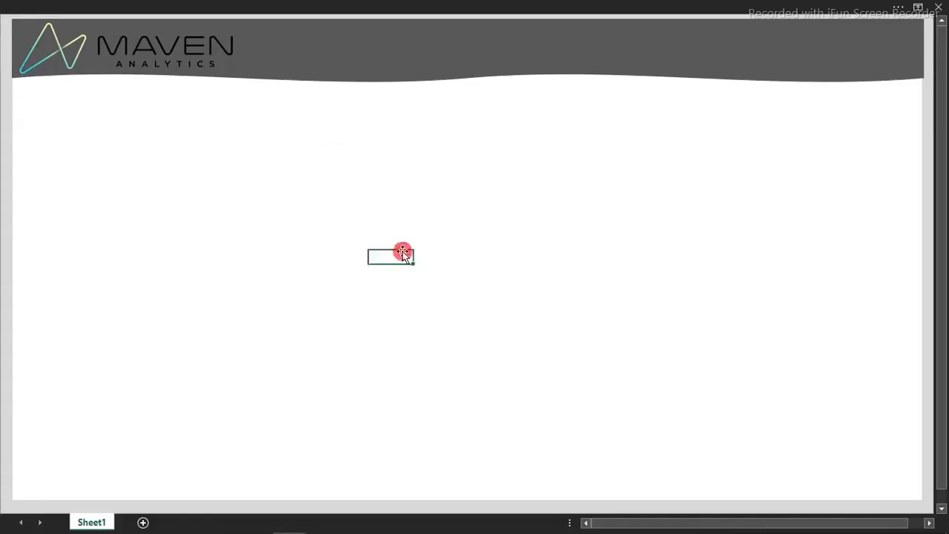
pyautogui.click(269, 6)
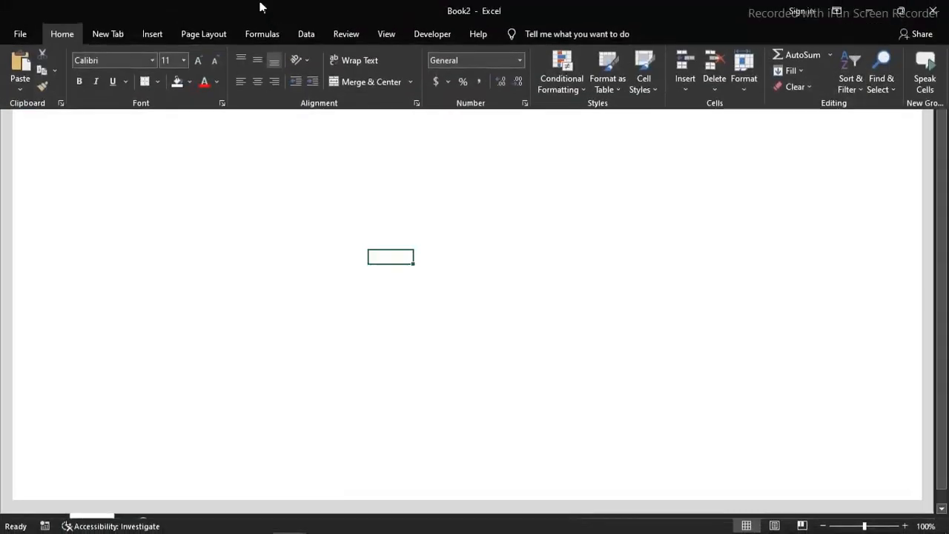
pyautogui.click(158, 33)
pyautogui.click(171, 91)
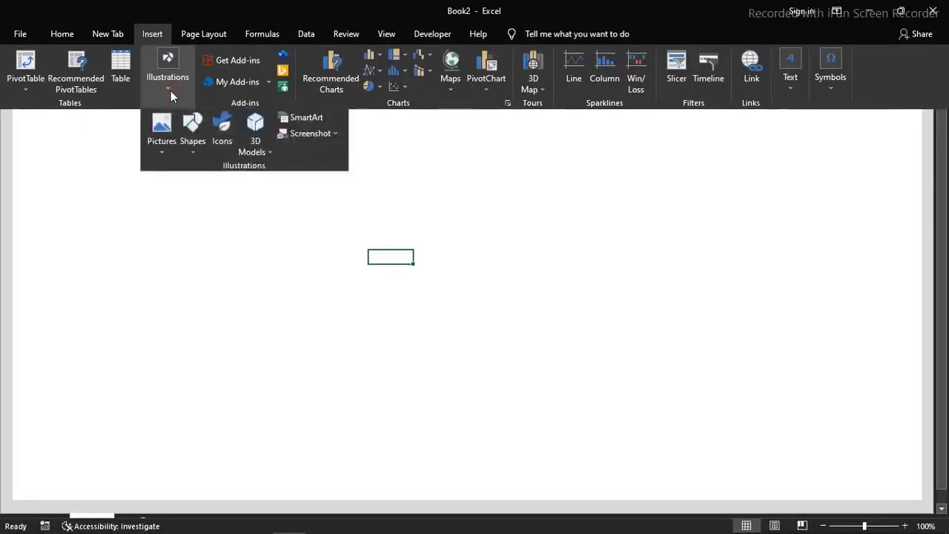
pyautogui.click(194, 152)
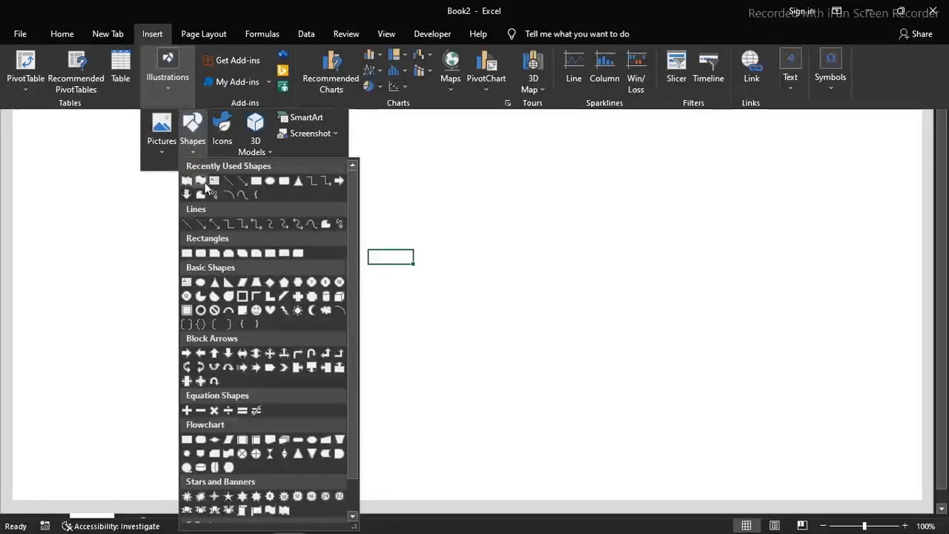
pyautogui.click(213, 181)
pyautogui.moveTo(196, 172); pyautogui.dragTo(642, 231)
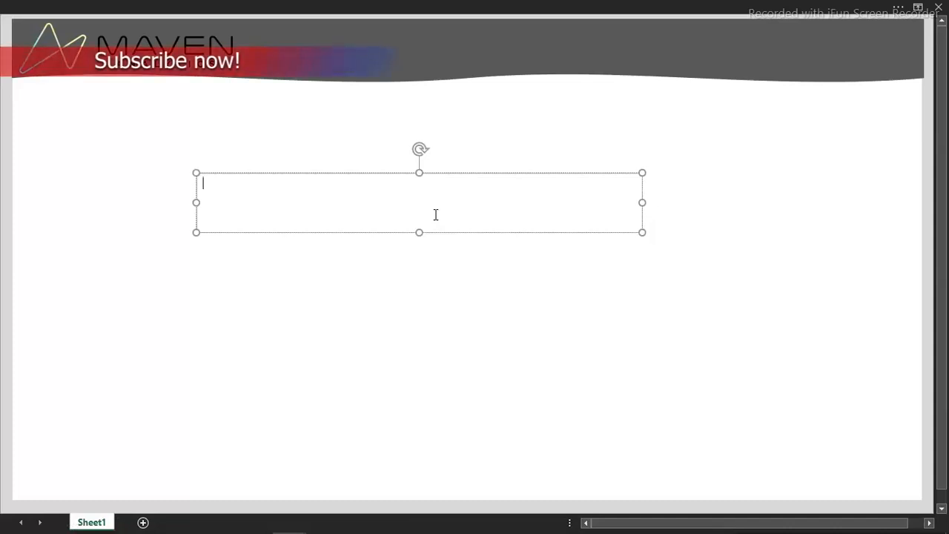
pyautogui.write('Aireline Passenger Satisfaction')
pyautogui.press('Return')
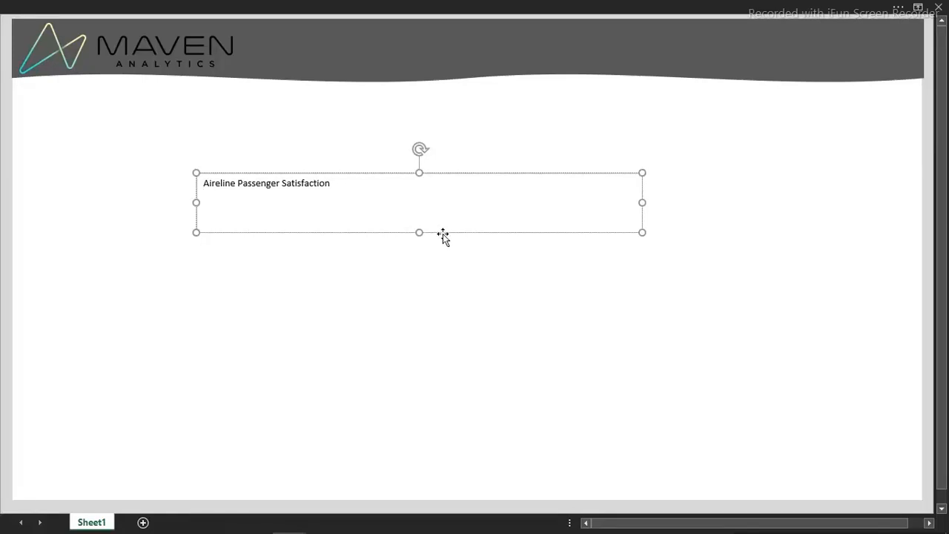
# Move the title text box lower on the canvas and remove its outline and fill
pyautogui.moveTo(443, 232); pyautogui.dragTo(577, 364)
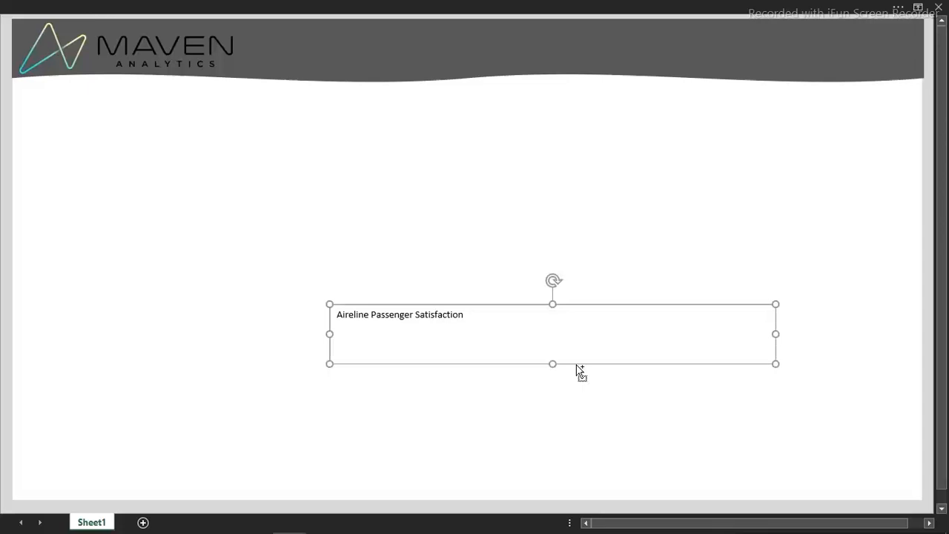
pyautogui.doubleClick(577, 364)
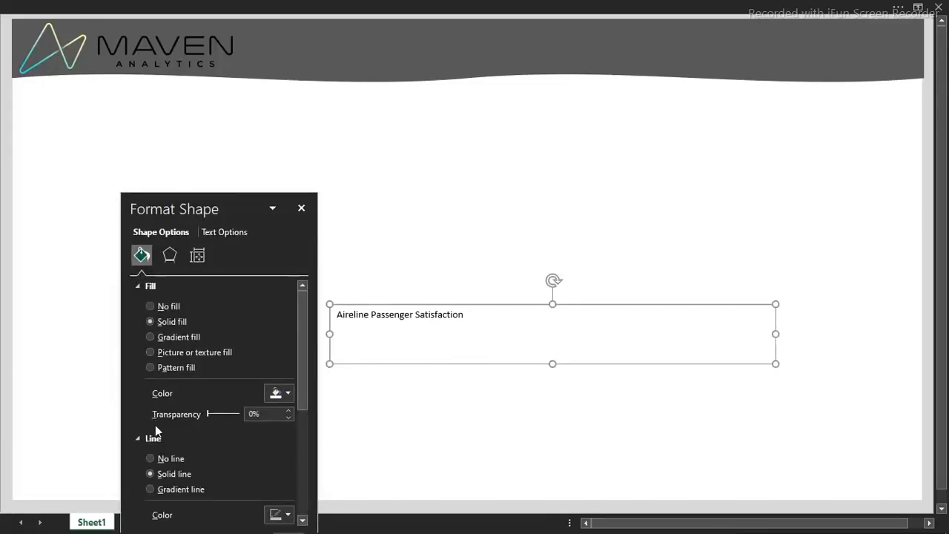
pyautogui.click(146, 457)
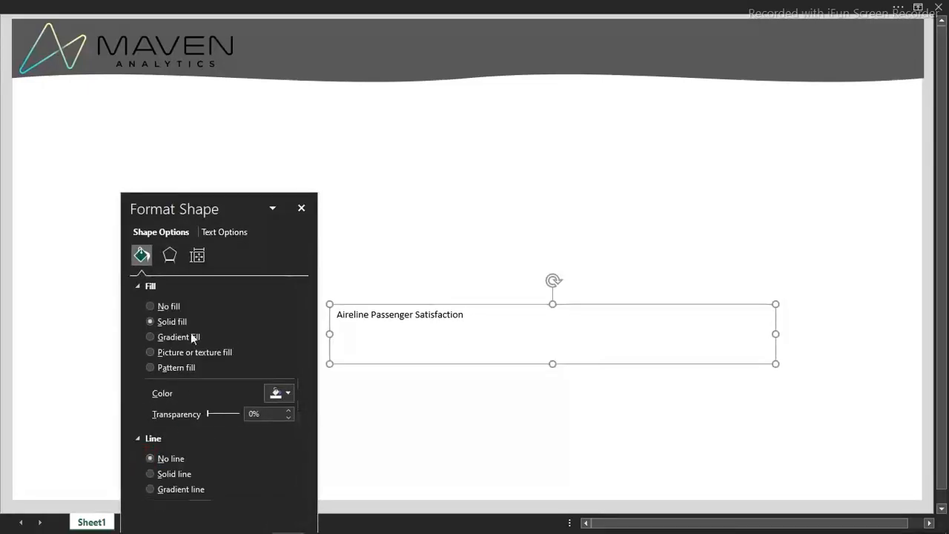
pyautogui.click(152, 306)
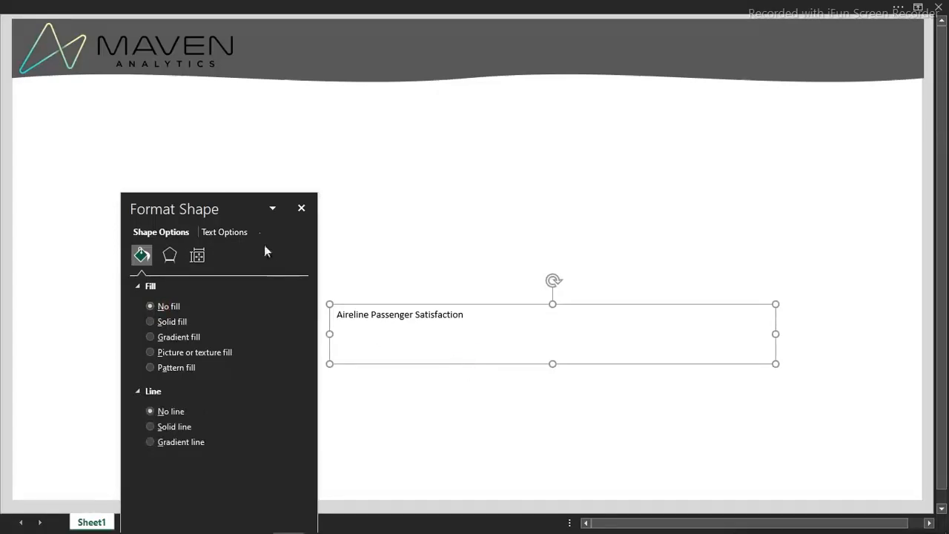
pyautogui.click(300, 207)
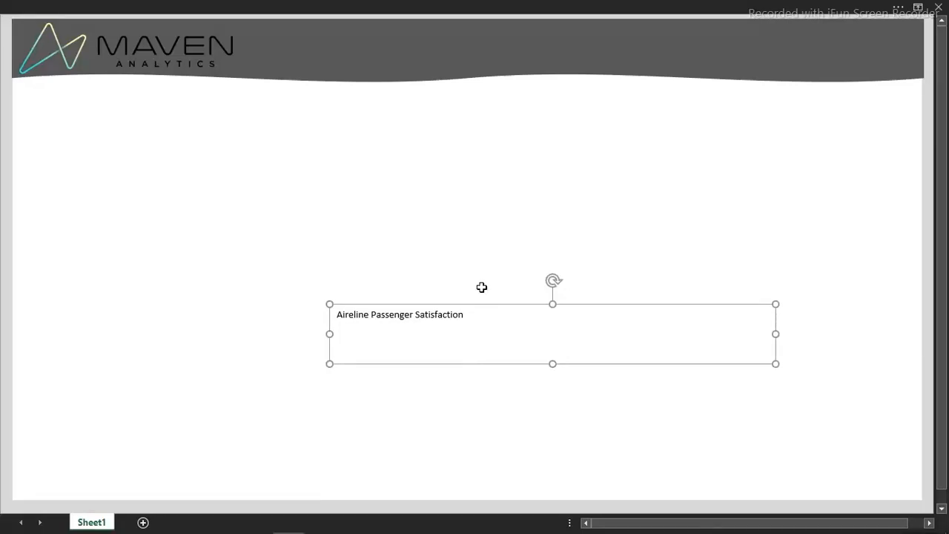
# Set the font size of the "Aireline Passenger Satisfaction" title to 32
pyautogui.click(272, 5)
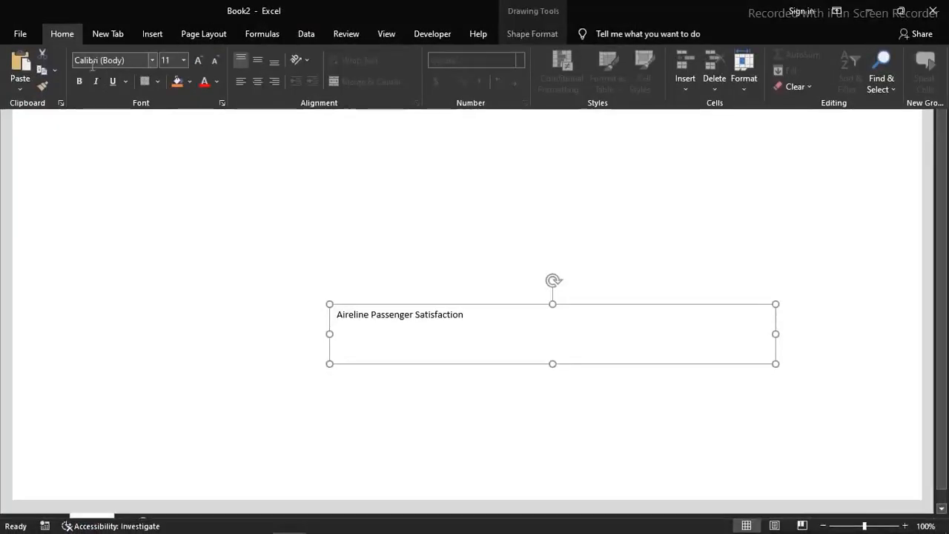
pyautogui.click(184, 60)
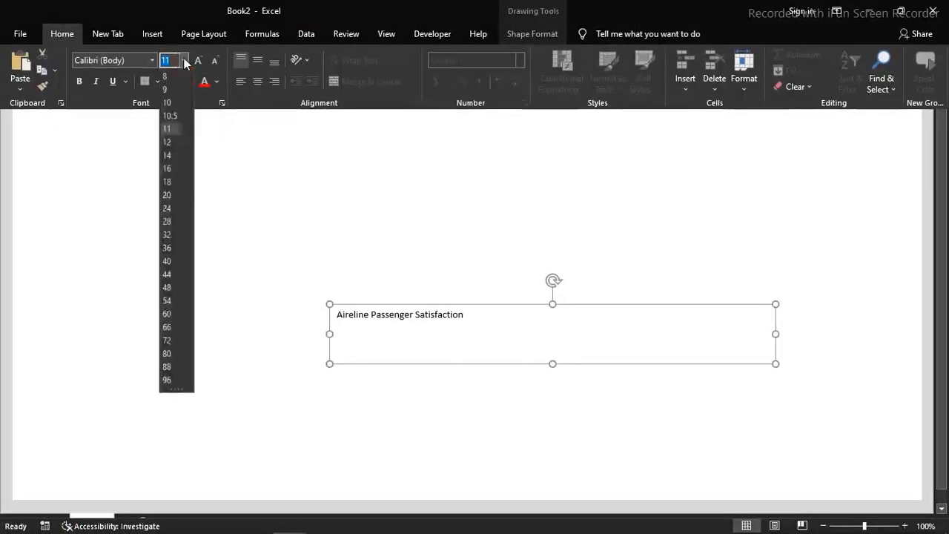
pyautogui.click(168, 234)
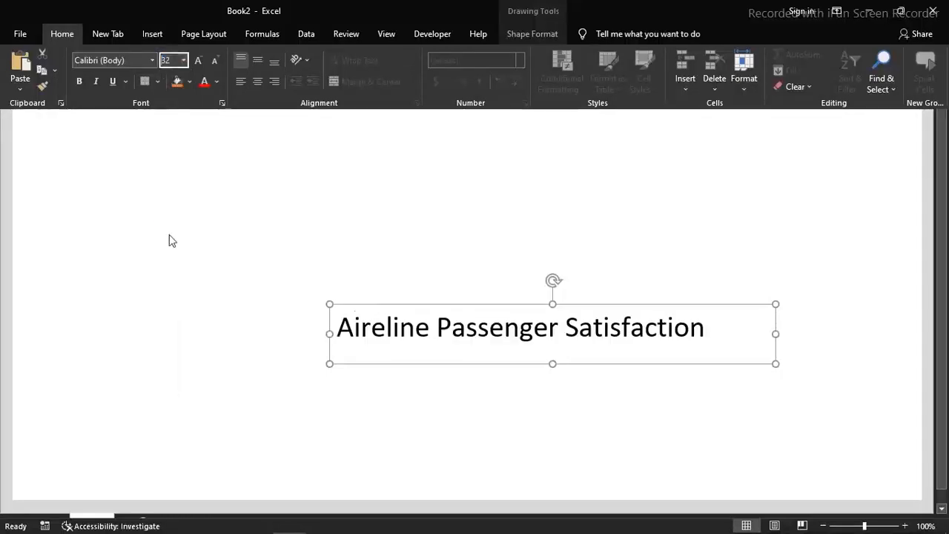
pyautogui.click(509, 363)
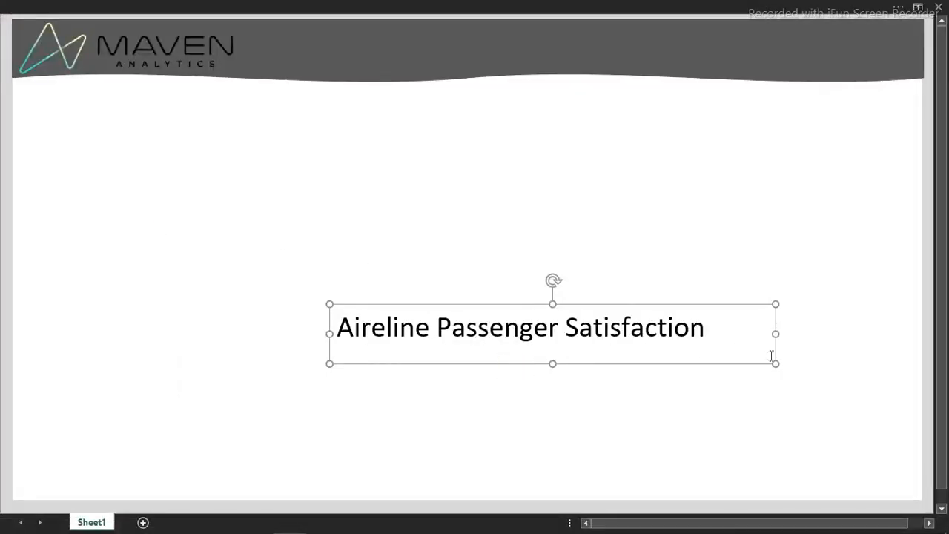
# Shrink the title text box to fit its text and position it at the right end of the header, nudged slightly down
pyautogui.moveTo(776, 362); pyautogui.dragTo(716, 349)
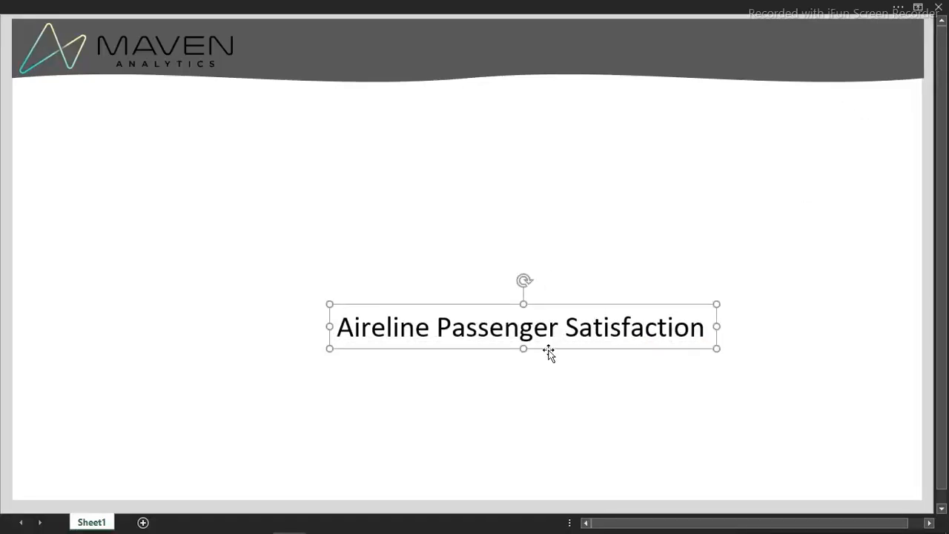
pyautogui.moveTo(549, 346); pyautogui.dragTo(758, 64)
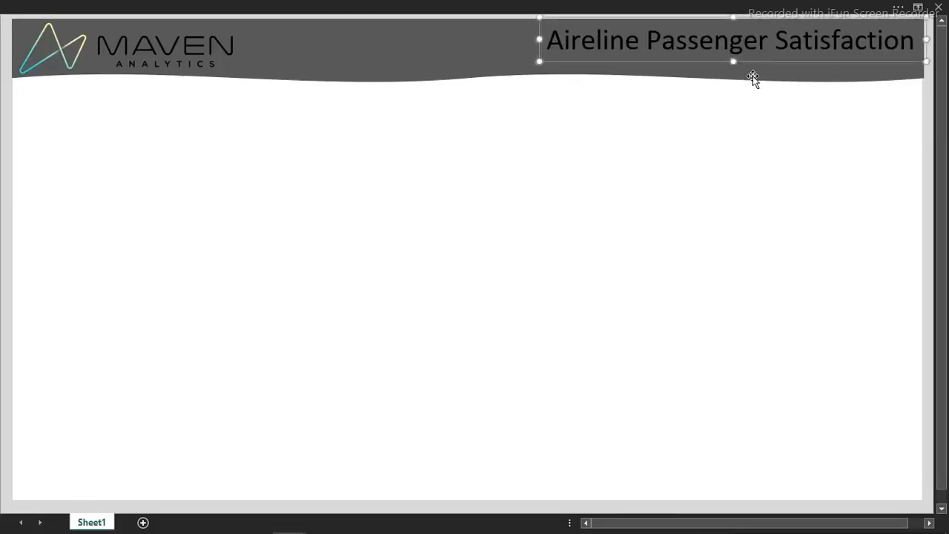
pyautogui.press('Down')
pyautogui.press('Down')
pyautogui.press('Down')
pyautogui.press('Down')
pyautogui.press('Down')
pyautogui.press('Down')
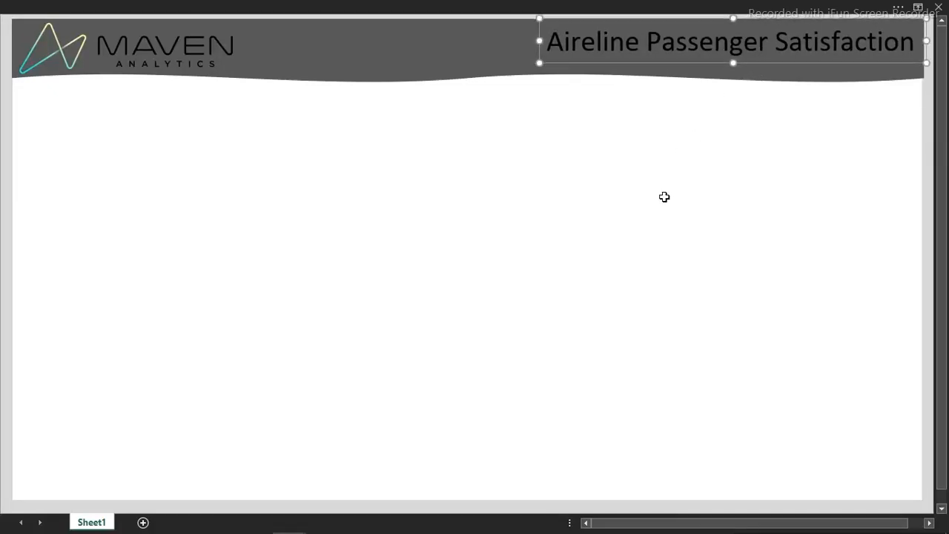
pyautogui.click(665, 197)
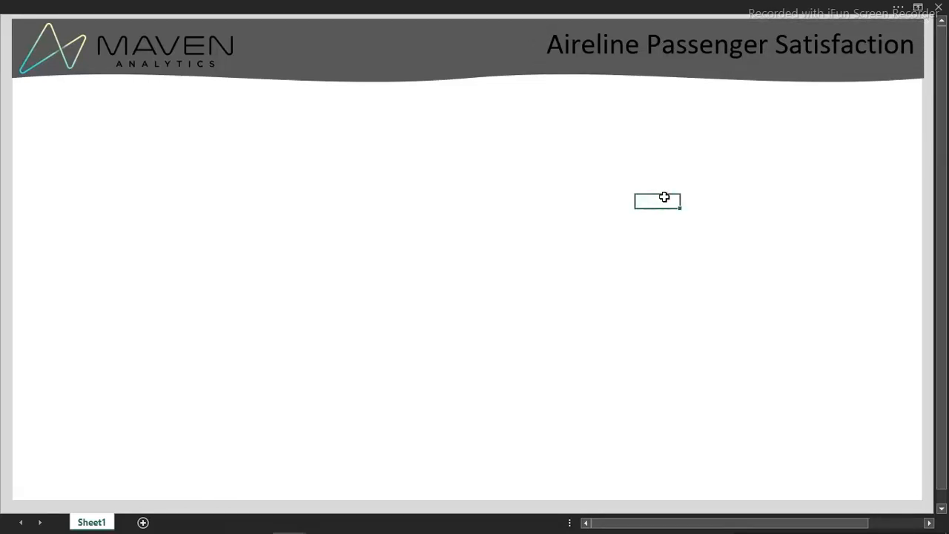
# Apply a gradient fill to the text of the "Aireline Passenger Satisfaction" title
pyautogui.click(632, 50)
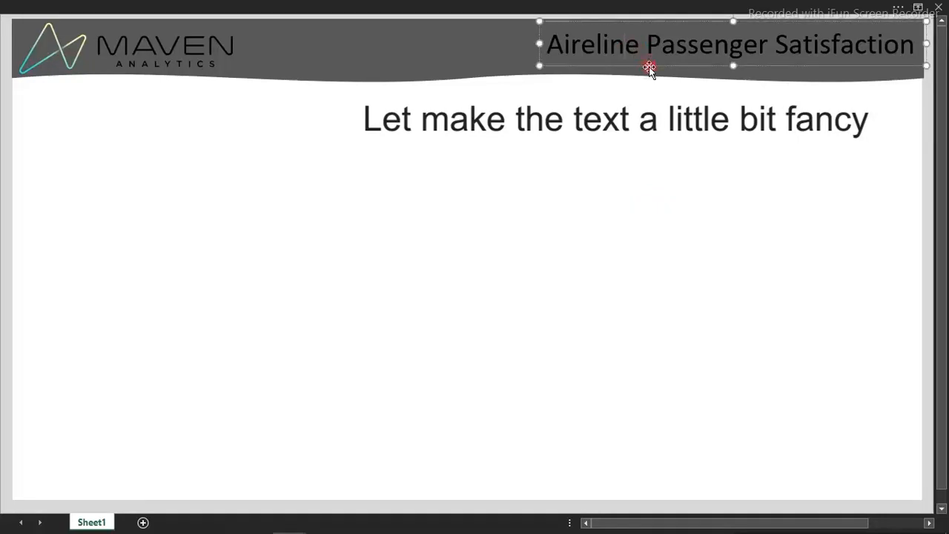
pyautogui.doubleClick(649, 66)
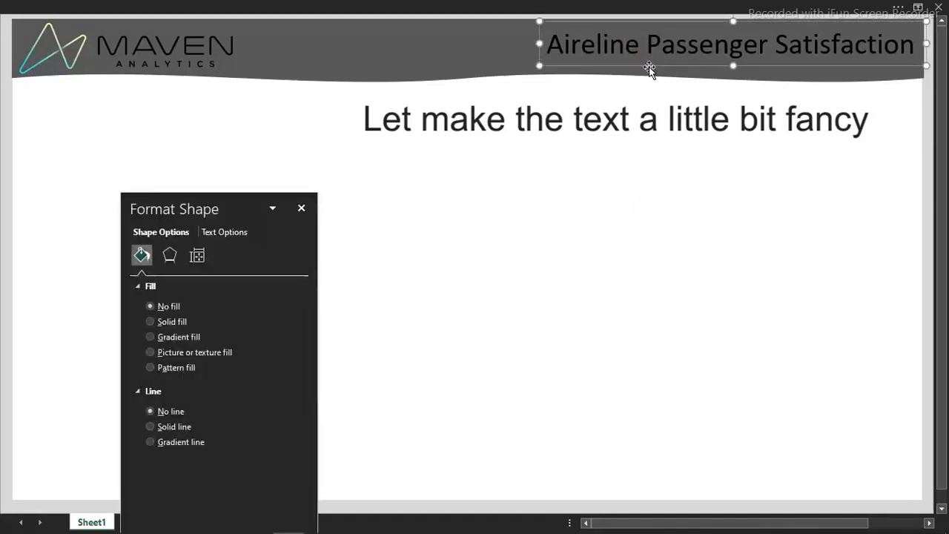
pyautogui.click(235, 232)
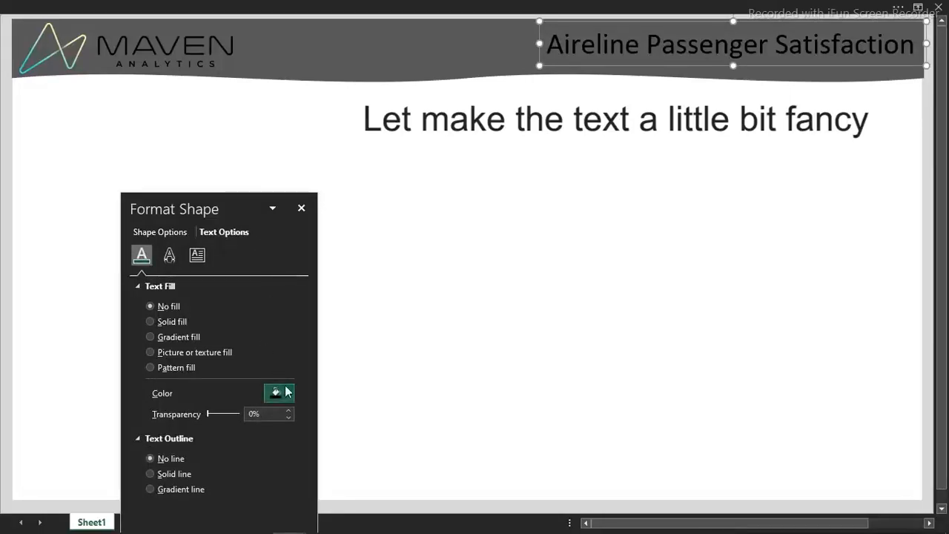
pyautogui.click(224, 6)
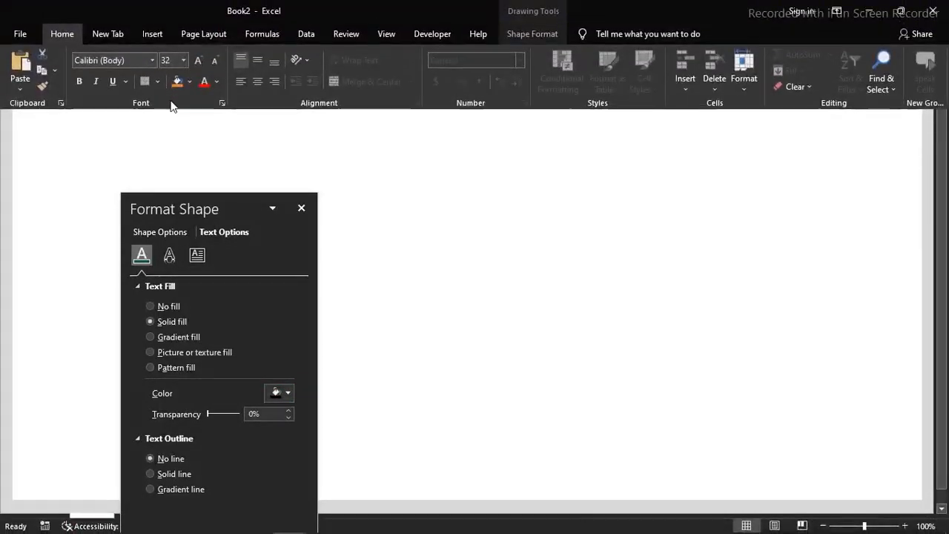
pyautogui.click(224, 232)
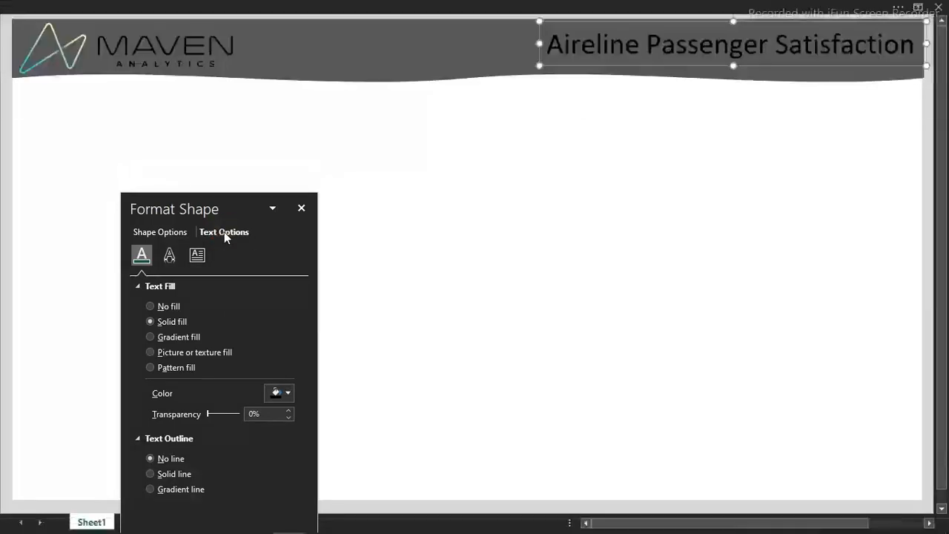
pyautogui.click(182, 338)
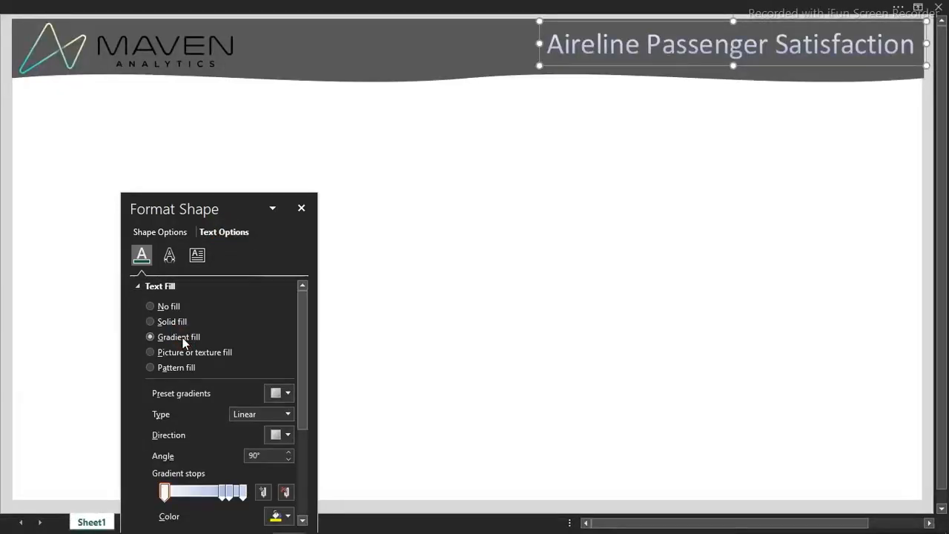
# Remove one middle gradient stop from the title's text fill and set the linear gradient's direction to 0°
pyautogui.moveTo(218, 208); pyautogui.dragTo(279, 92)
pyautogui.click(289, 378)
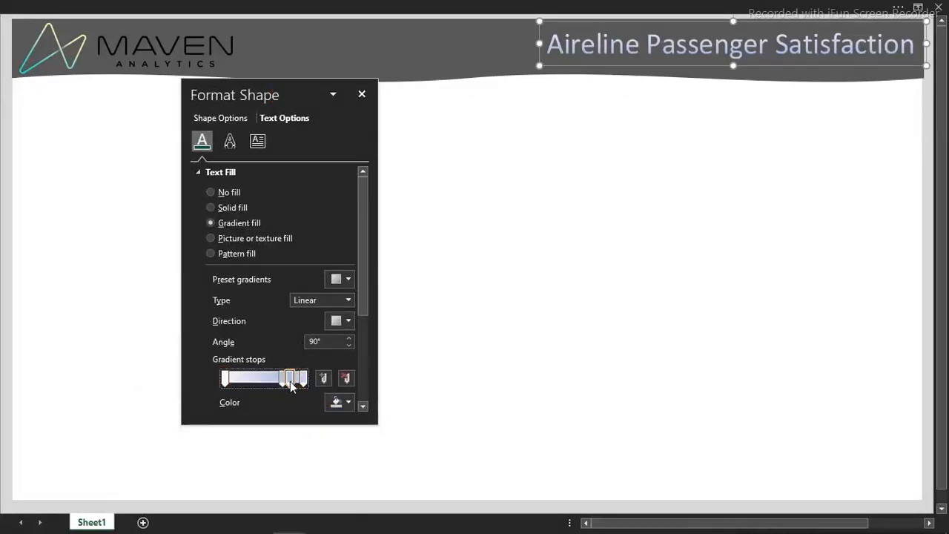
pyautogui.click(345, 380)
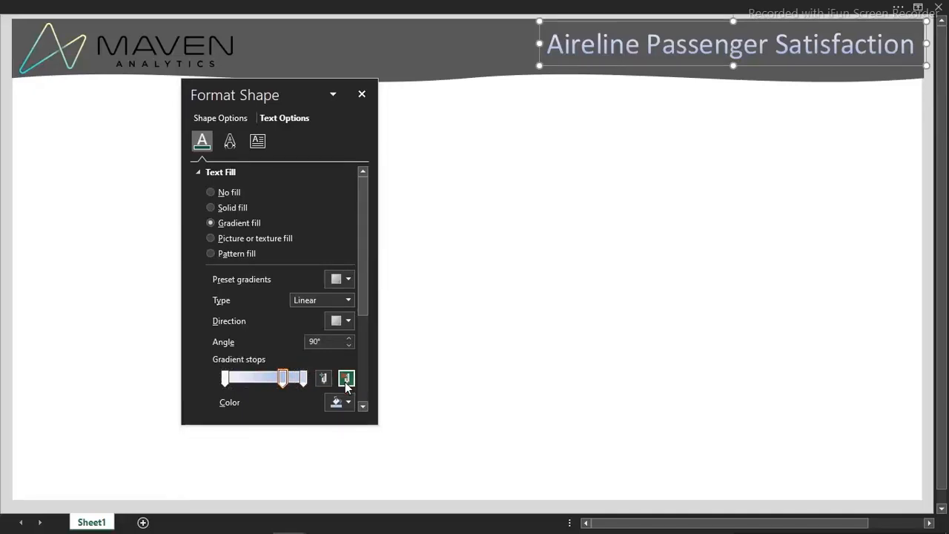
pyautogui.click(351, 321)
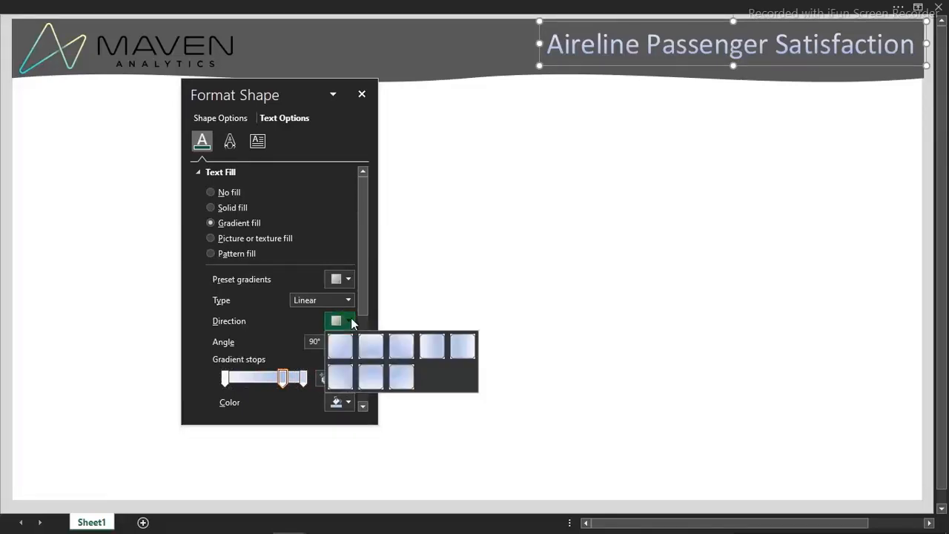
pyautogui.click(437, 347)
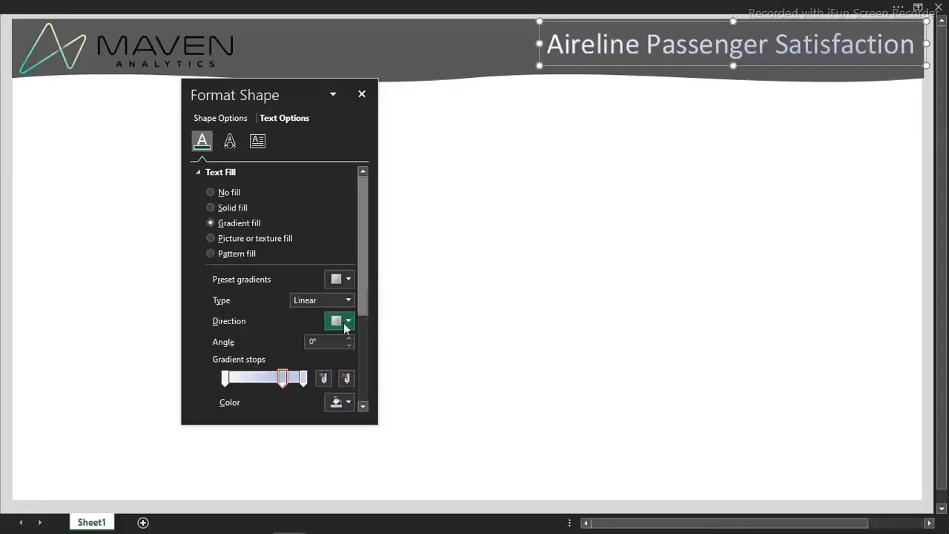
# Color the first gradient stop of the title text white and the middle stop a light gray shade of white
pyautogui.click(225, 379)
pyautogui.click(341, 402)
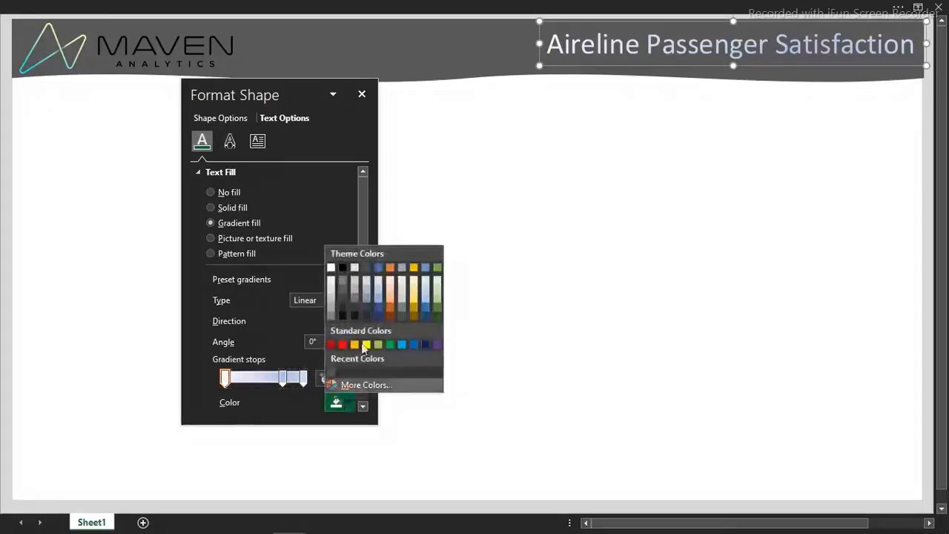
pyautogui.click(331, 267)
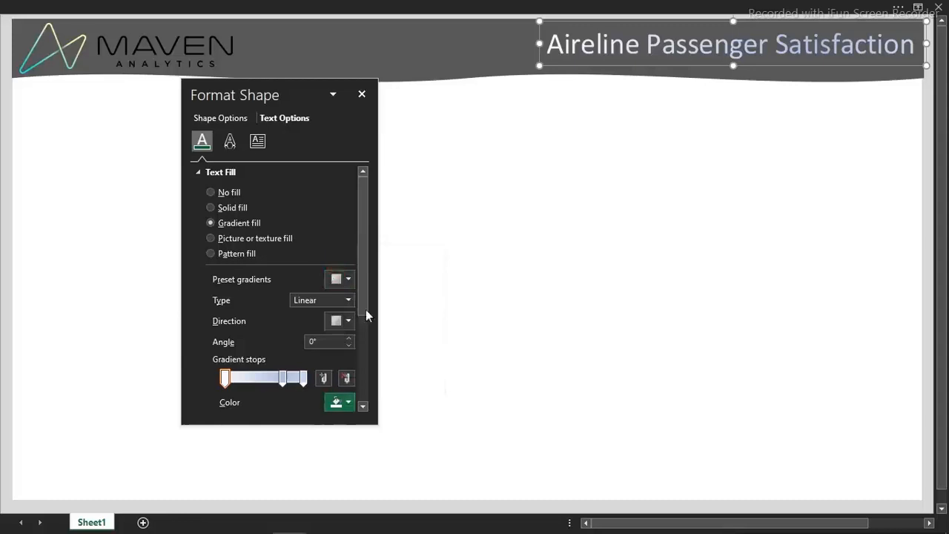
pyautogui.click(285, 378)
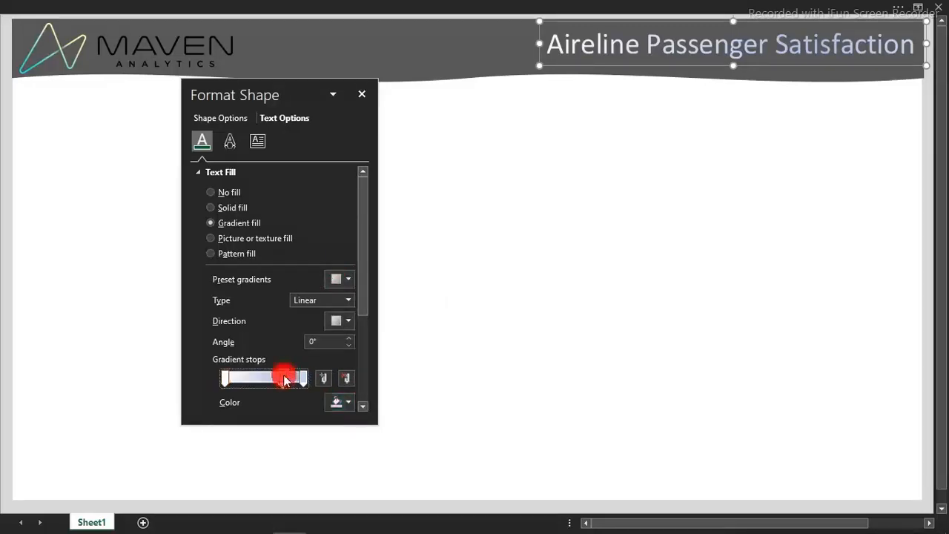
pyautogui.click(348, 405)
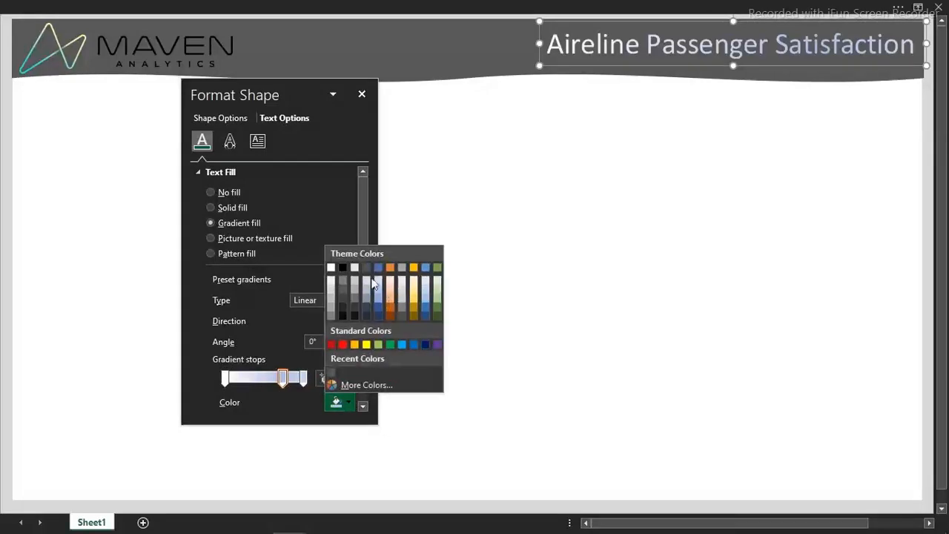
pyautogui.click(332, 282)
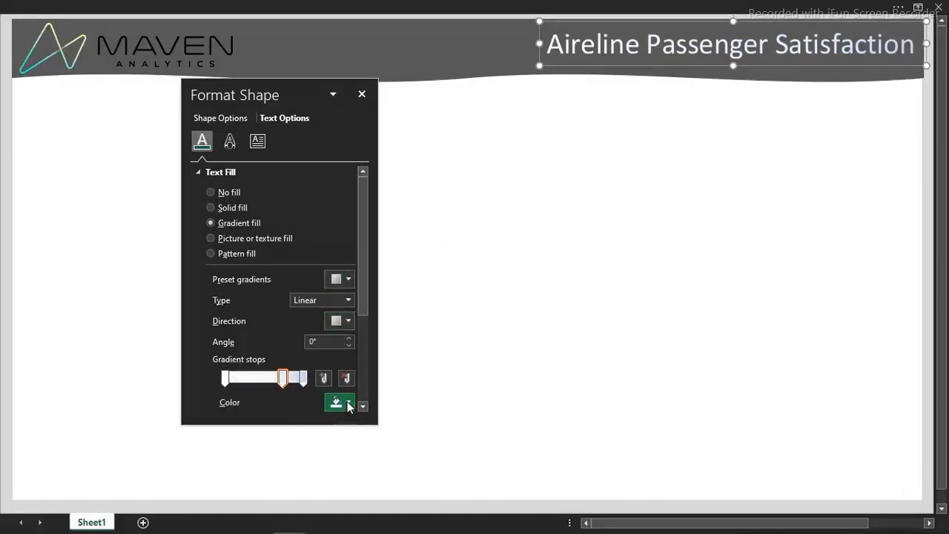
pyautogui.click(348, 403)
pyautogui.click(333, 289)
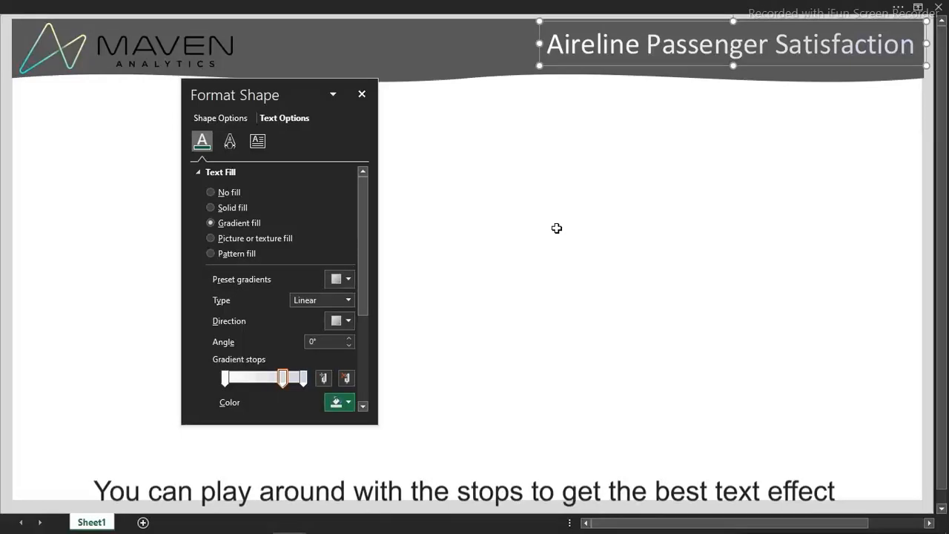
# Reposition the title's gradient stops, shifting the first one slightly inward and the middle one closer to the center of the gradient
pyautogui.moveTo(287, 381); pyautogui.dragTo(264, 380)
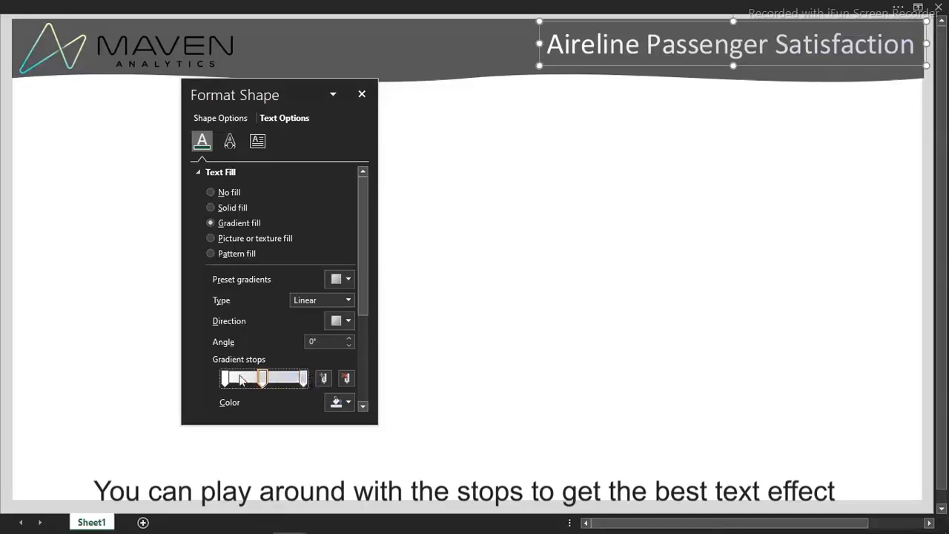
pyautogui.moveTo(225, 380); pyautogui.dragTo(238, 382)
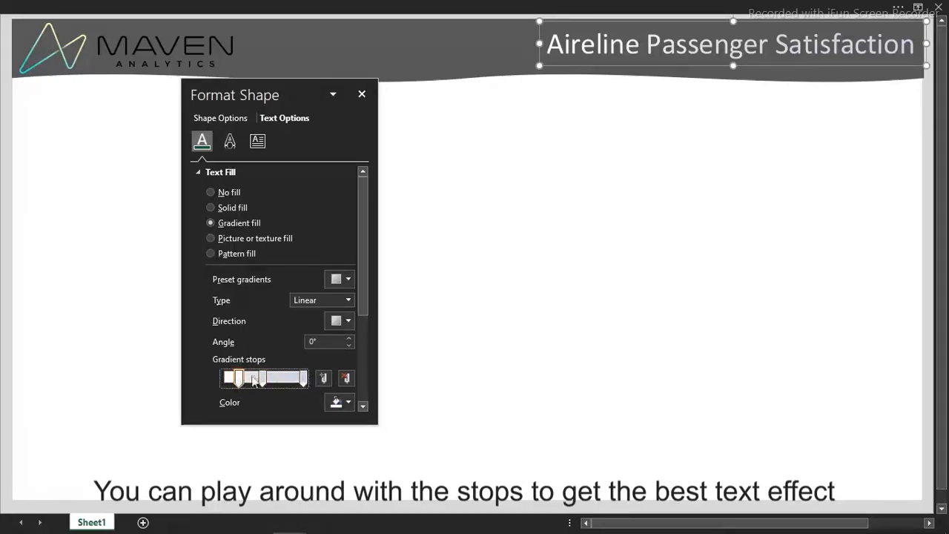
pyautogui.moveTo(266, 379); pyautogui.dragTo(275, 381)
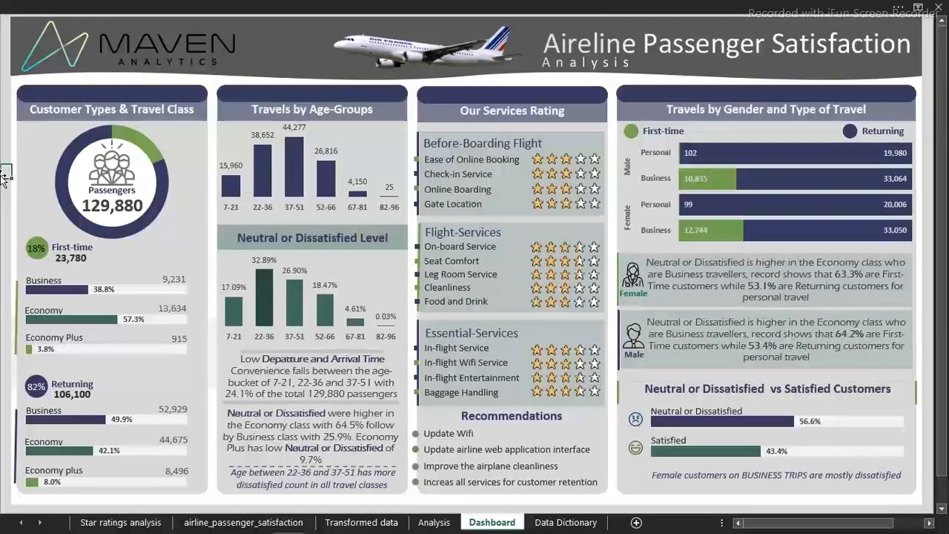
# Copy the airplane picture and the "Analysis" text box from the finished dashboard's header and return to the new workbook
pyautogui.click(398, 47)
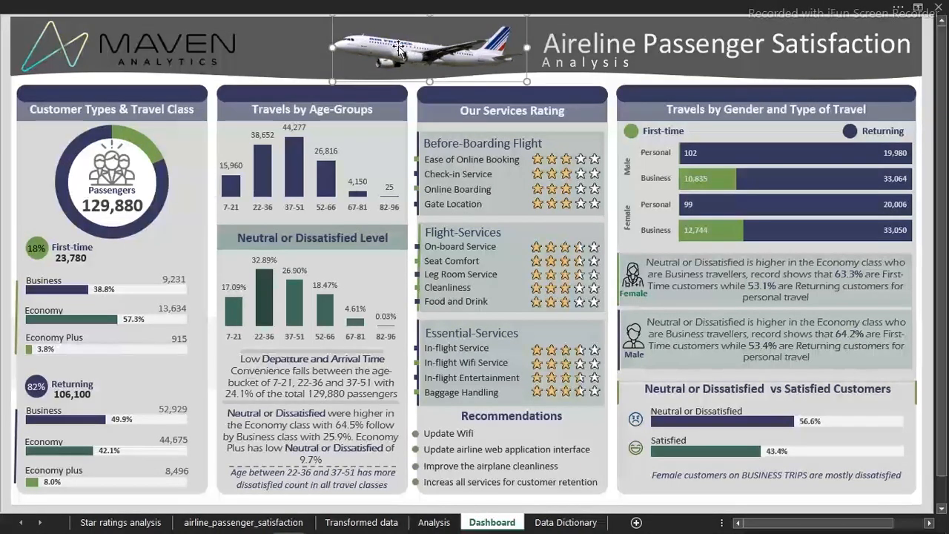
pyautogui.click(580, 64)
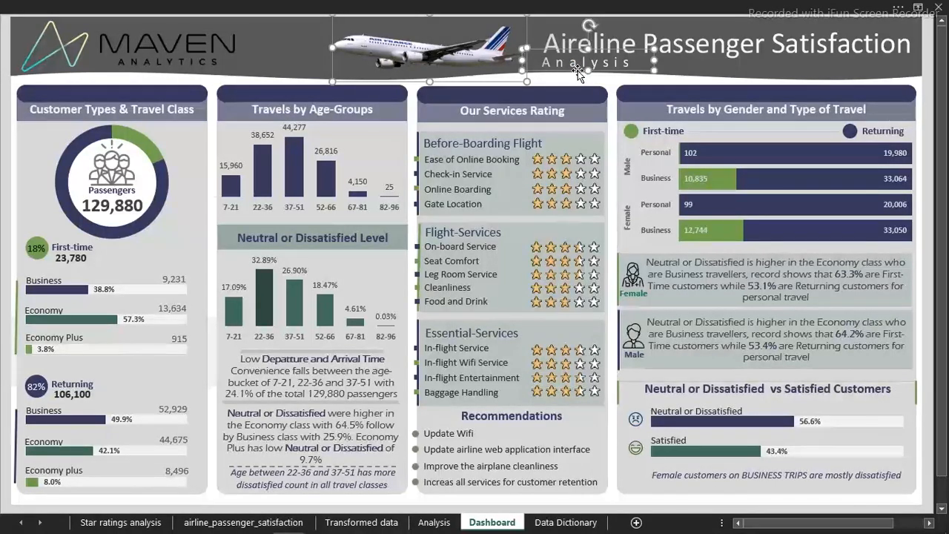
pyautogui.moveTo(335, 530)
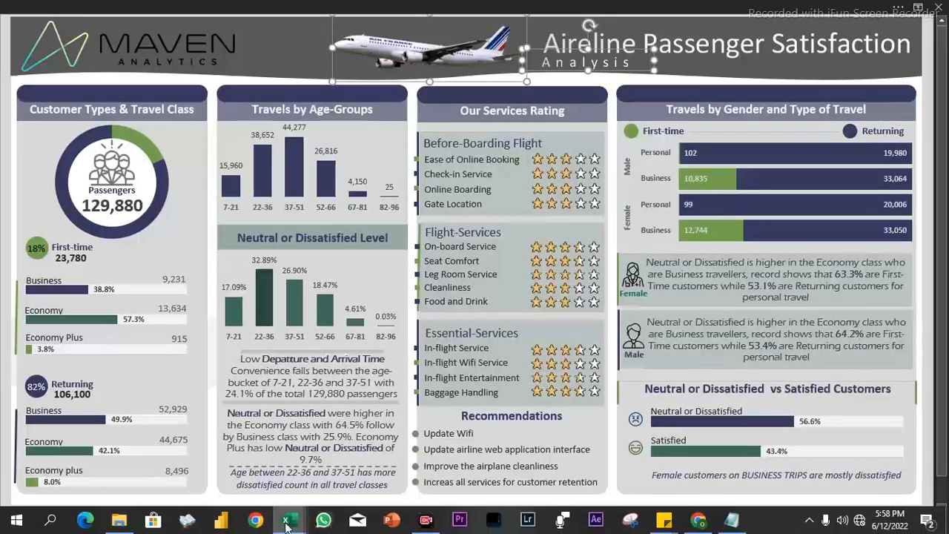
pyautogui.moveTo(289, 522)
pyautogui.click(329, 466)
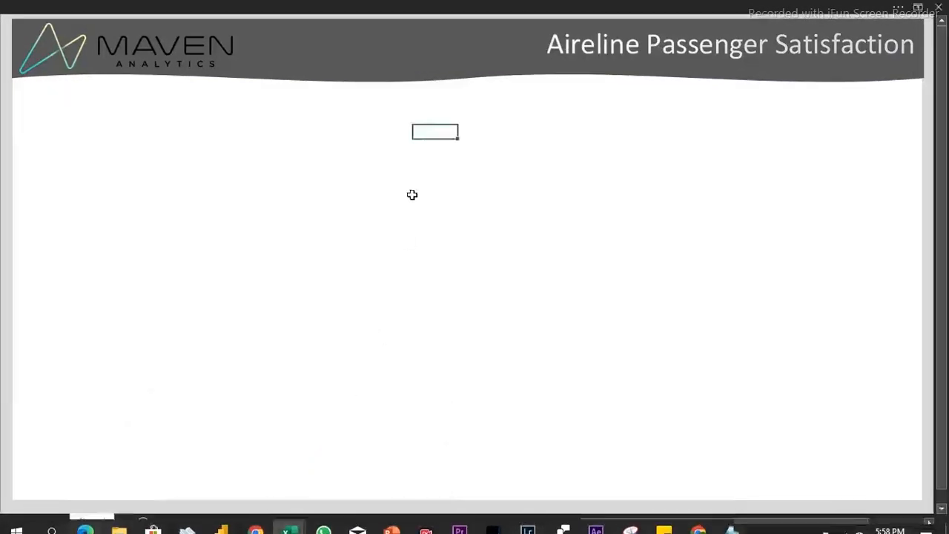
# Paste the airplane and "Analysis" text into the header, placing the plane between logo and title and the text under the title's start
pyautogui.click(379, 53)
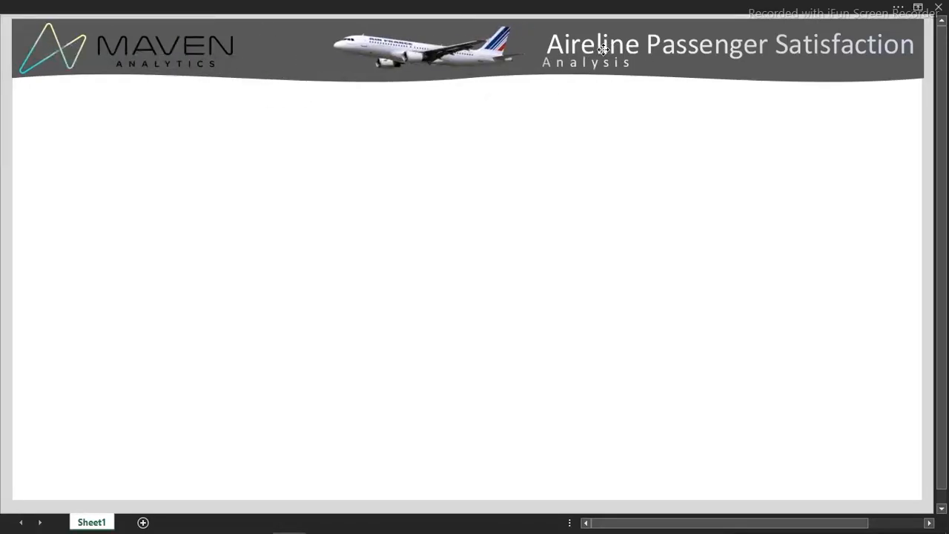
pyautogui.moveTo(603, 49); pyautogui.dragTo(604, 49)
pyautogui.click(427, 183)
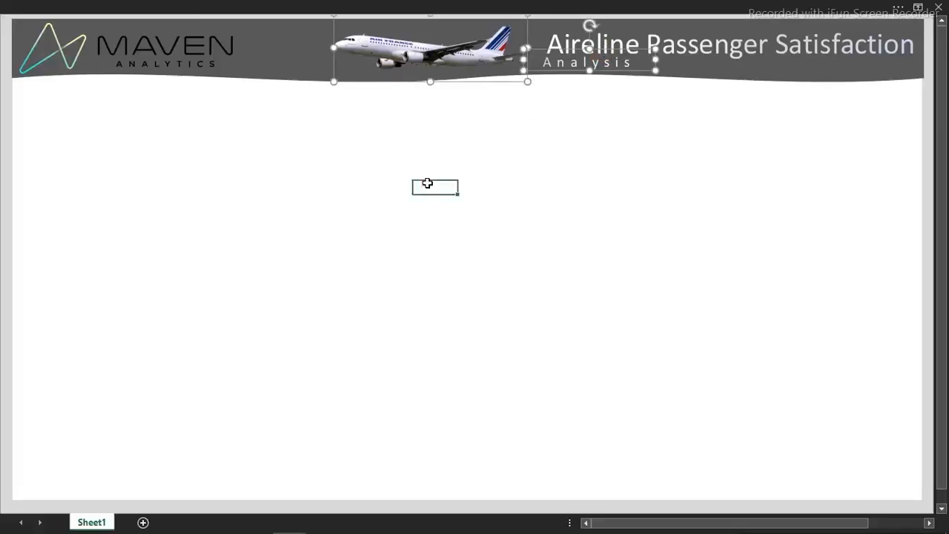
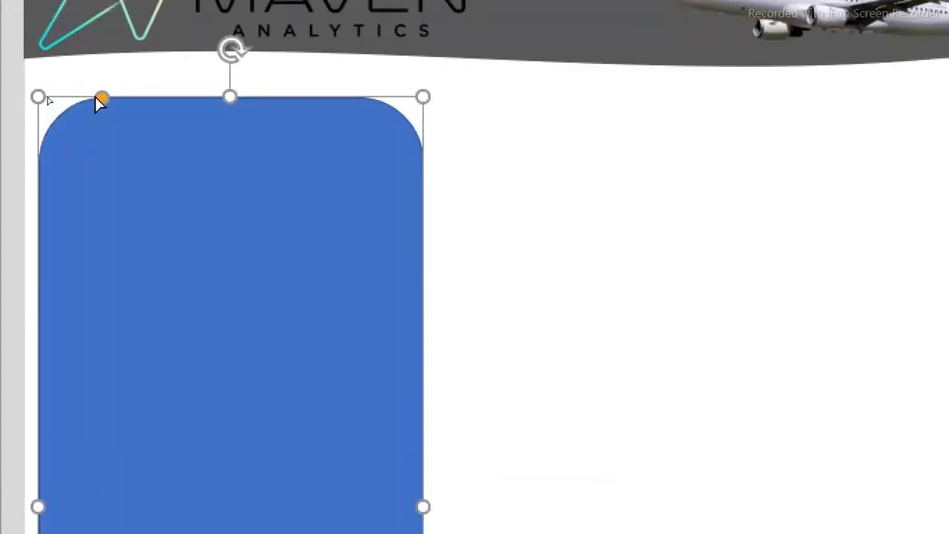
# Reduce the corner rounding of the tall blue rectangle below the logo to slightly rounded corners
pyautogui.moveTo(104, 102); pyautogui.dragTo(57, 98)
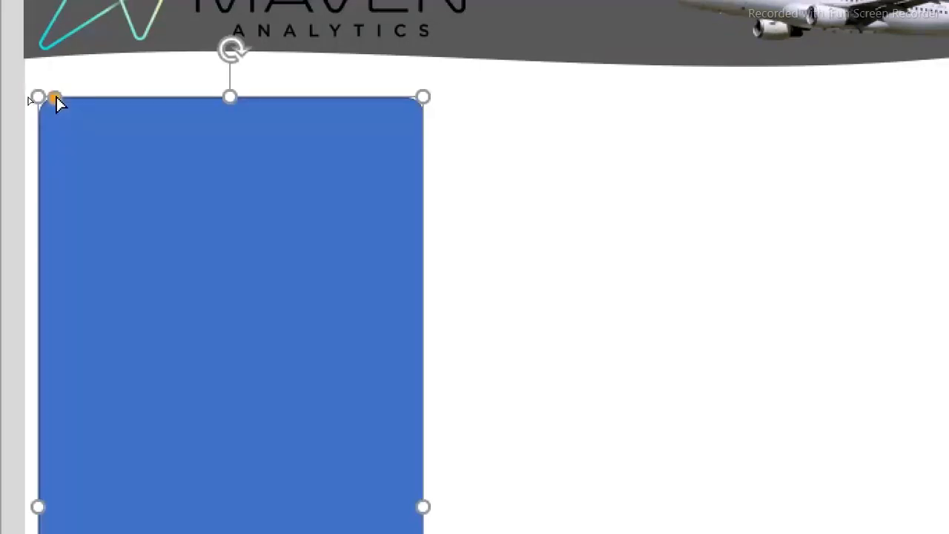
pyautogui.hotkey('ctrl', 'd')
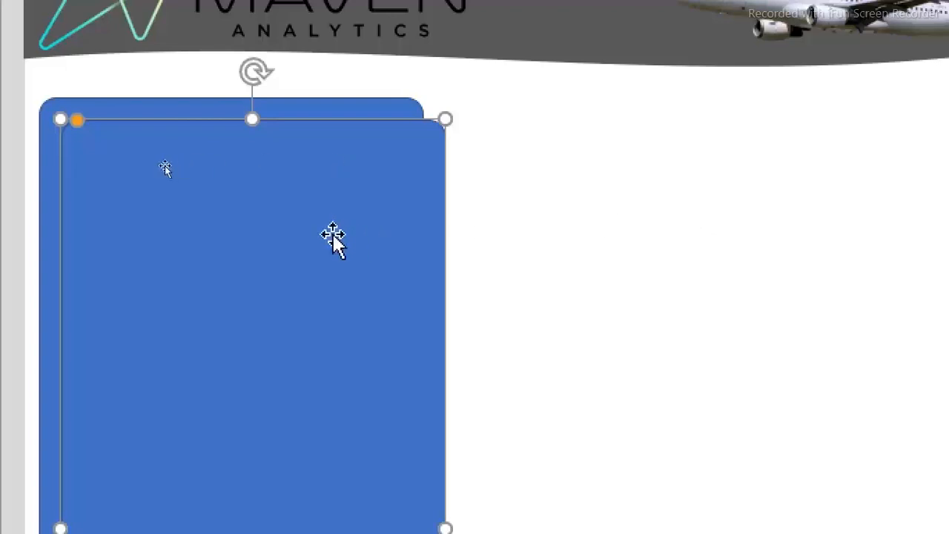
pyautogui.moveTo(324, 233); pyautogui.dragTo(642, 202)
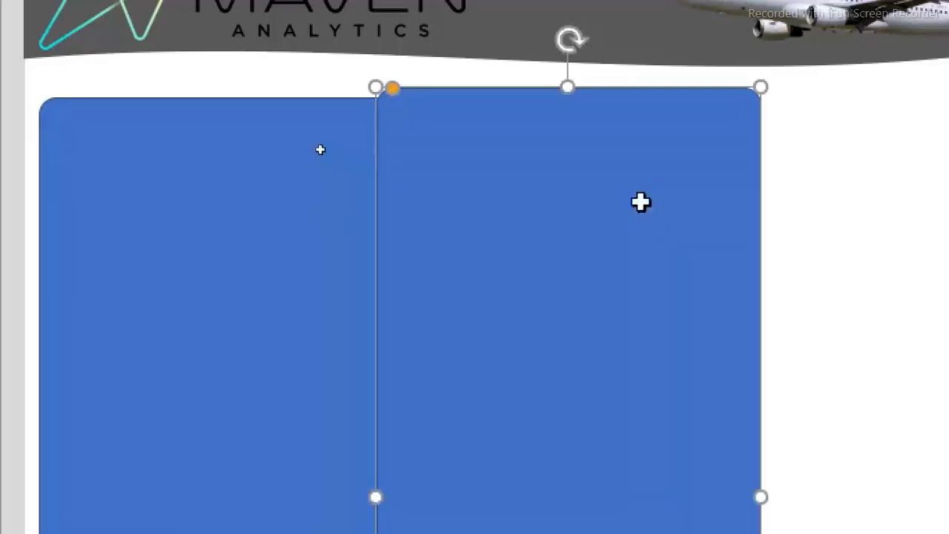
pyautogui.press('Delete')
# Remove the outline of the tall rounded rectangle and give it a solid light gray fill
pyautogui.click(289, 198)
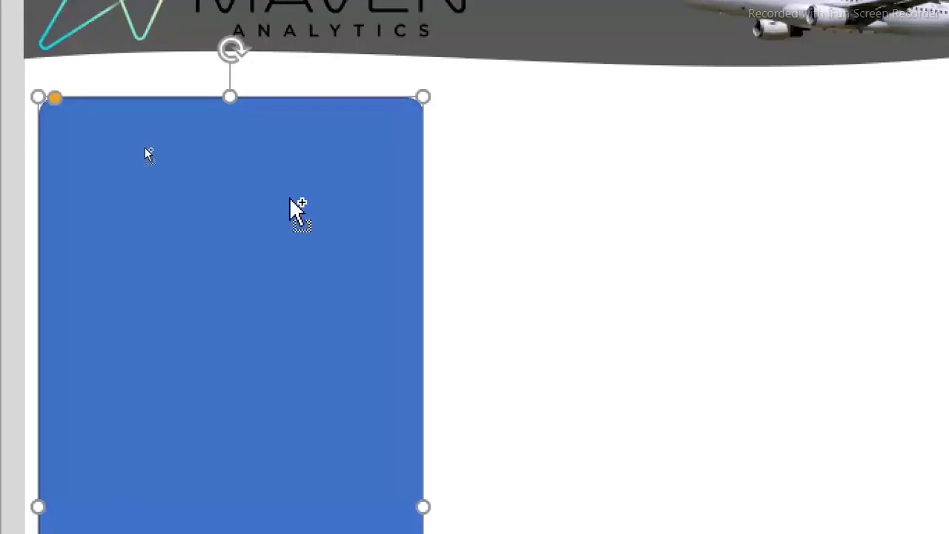
pyautogui.hotkey('ctrl', '1')
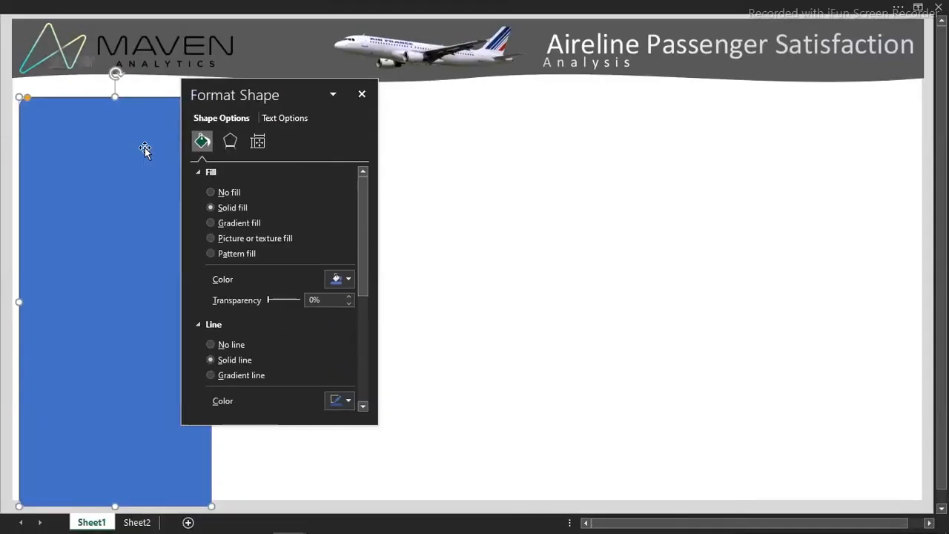
pyautogui.moveTo(249, 96); pyautogui.dragTo(382, 124)
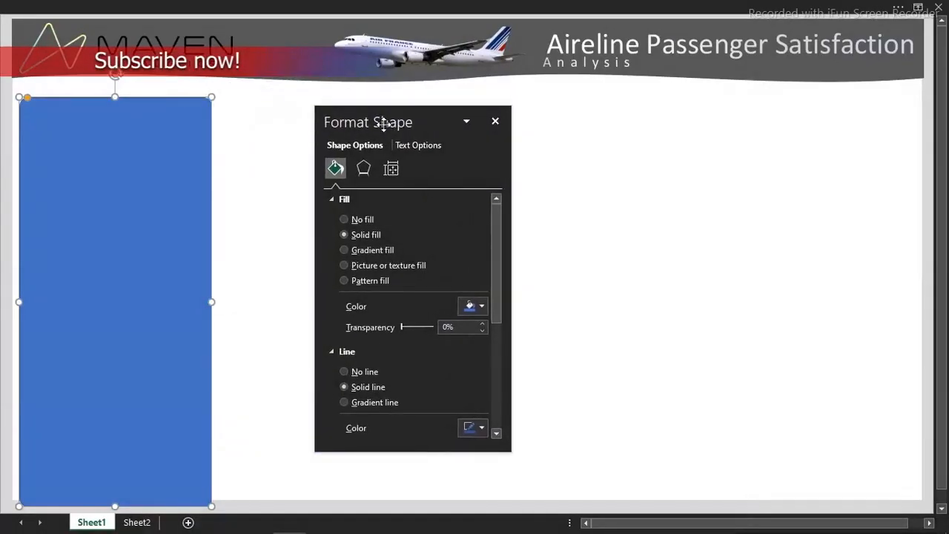
pyautogui.click(346, 370)
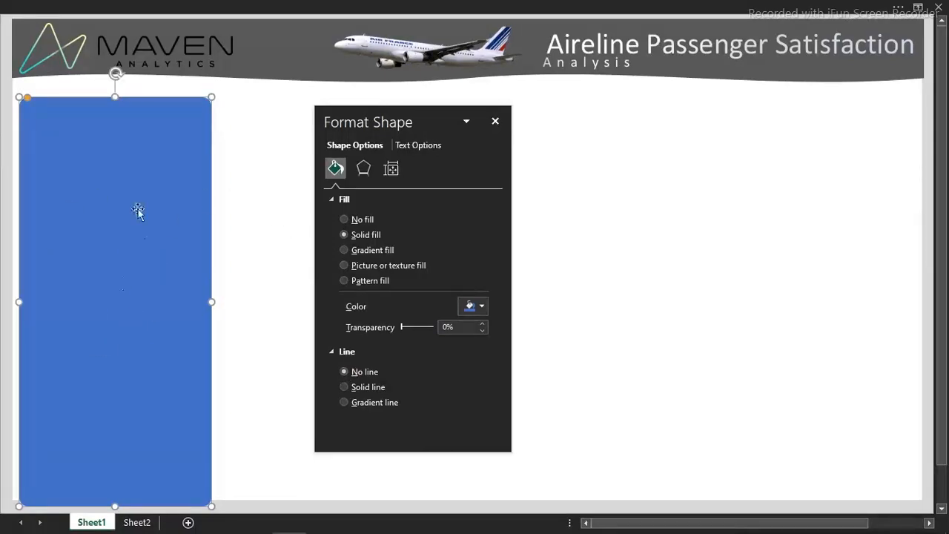
pyautogui.click(482, 307)
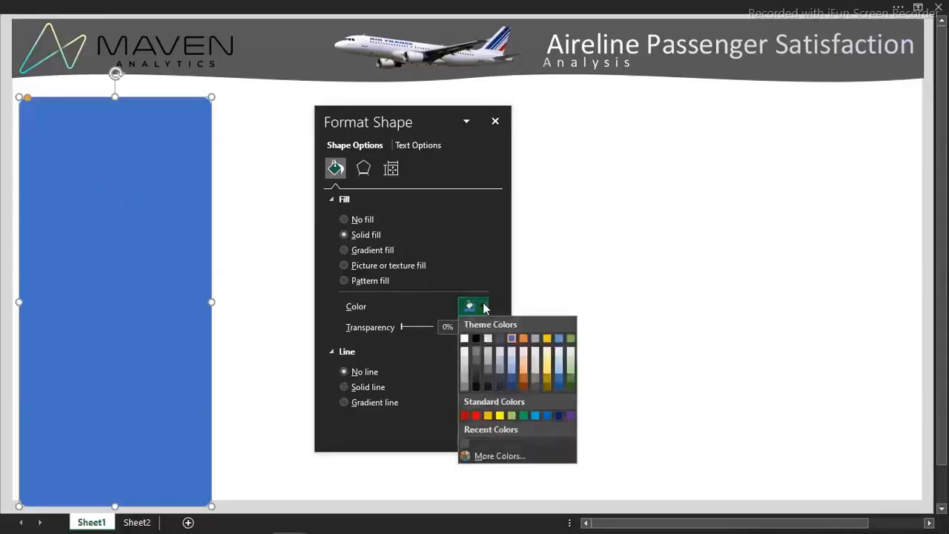
pyautogui.click(466, 359)
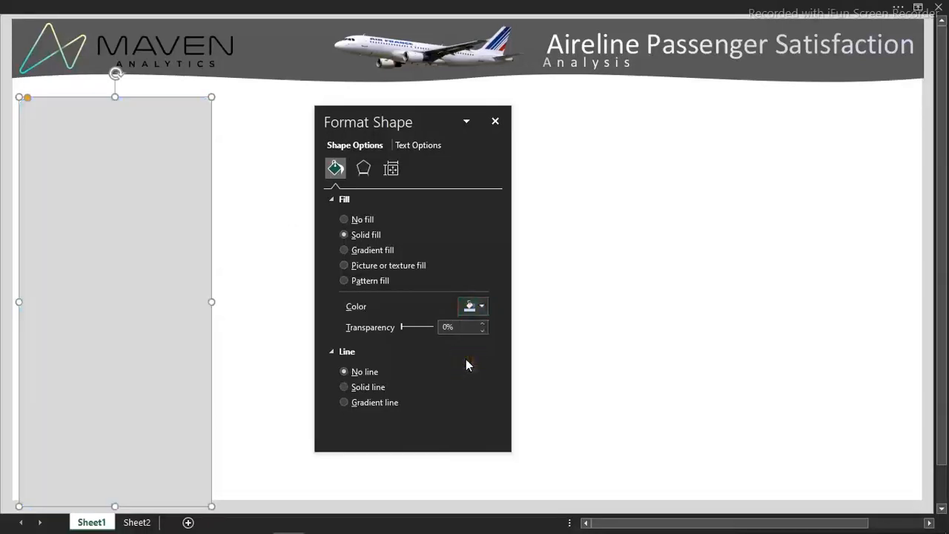
pyautogui.click(276, 230)
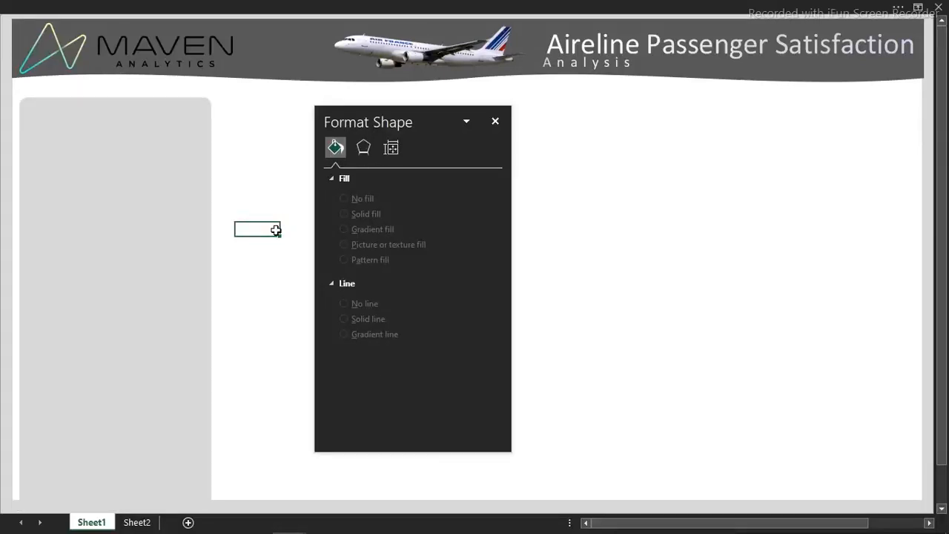
pyautogui.click(3, 158)
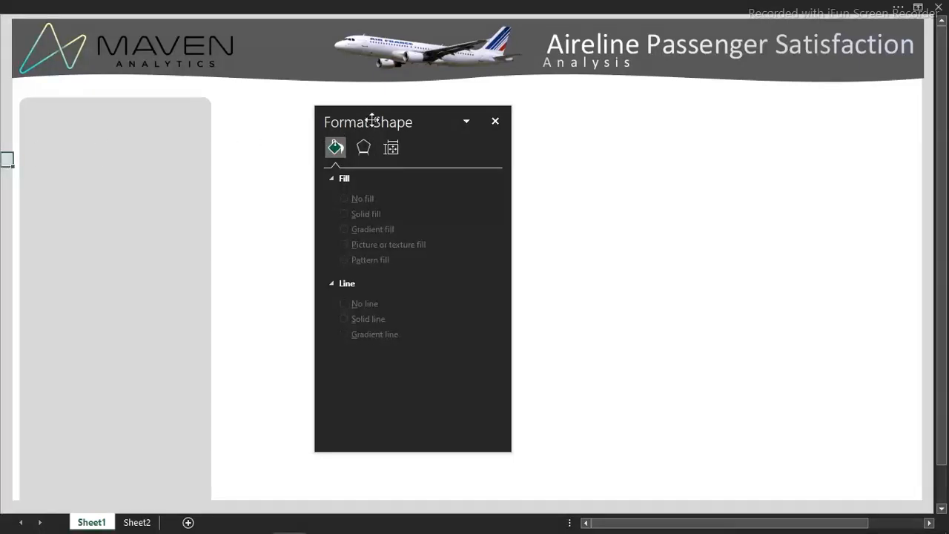
# Copy the gray panel to the empty area beside it and shorten the copy into a thin horizontal bar
pyautogui.moveTo(372, 120); pyautogui.dragTo(711, 123)
pyautogui.click(137, 193)
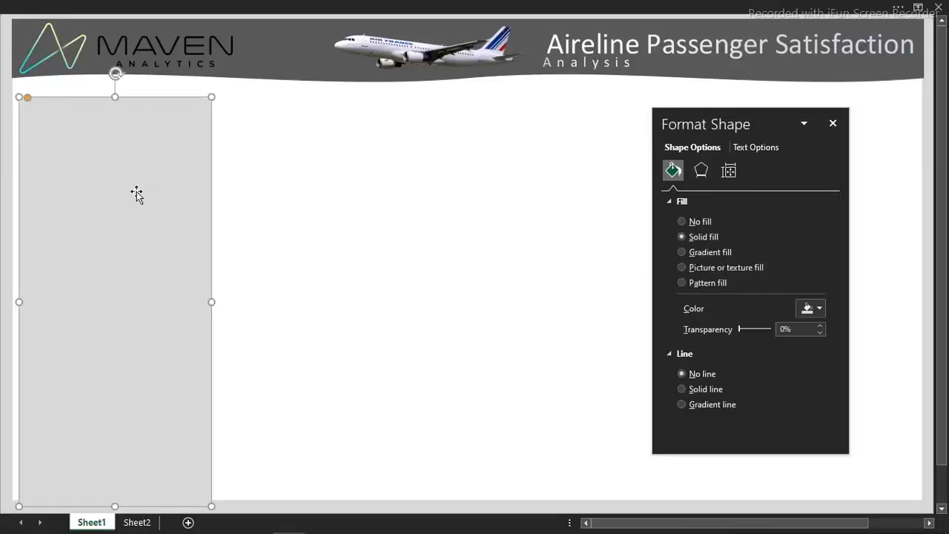
pyautogui.moveTo(137, 196); pyautogui.dragTo(335, 182)
pyautogui.moveTo(303, 92); pyautogui.dragTo(323, 371)
pyautogui.moveTo(311, 409); pyautogui.dragTo(383, 172)
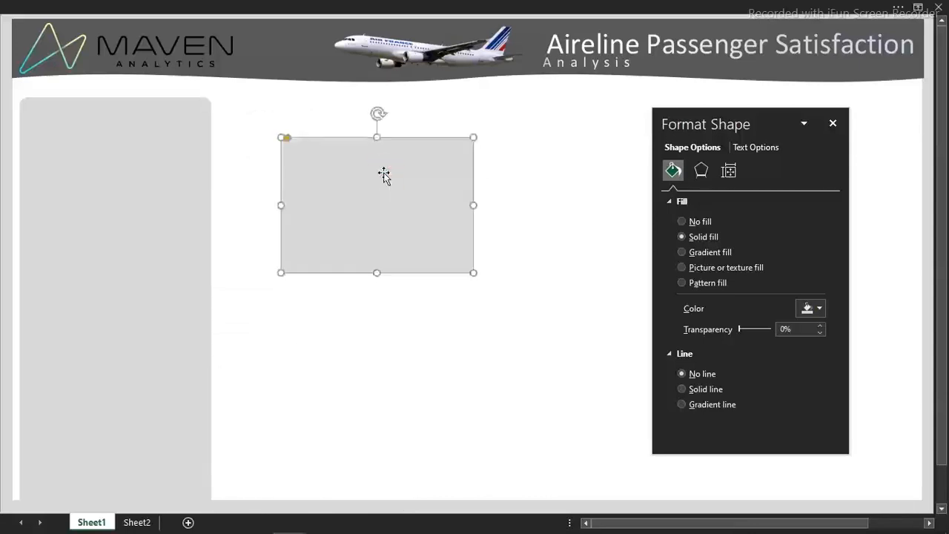
pyautogui.moveTo(377, 273); pyautogui.dragTo(389, 173)
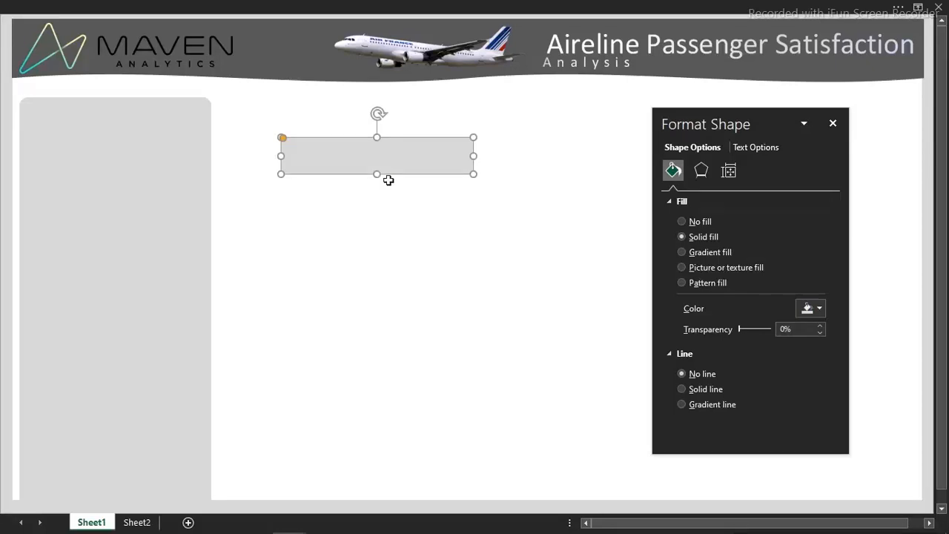
# Set the bar's height to 0.38" and width to 2.85", and shift it slightly closer to the gray panel
pyautogui.click(661, 5)
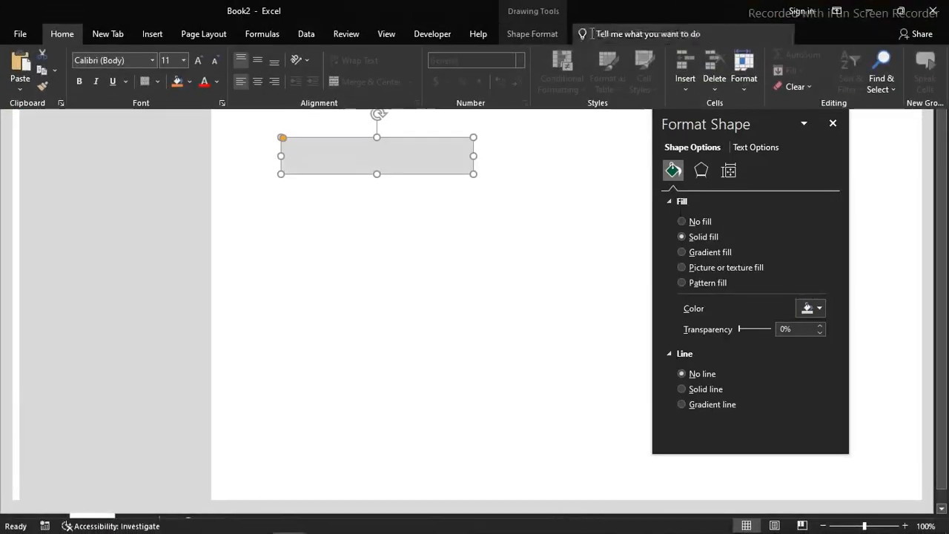
pyautogui.click(520, 30)
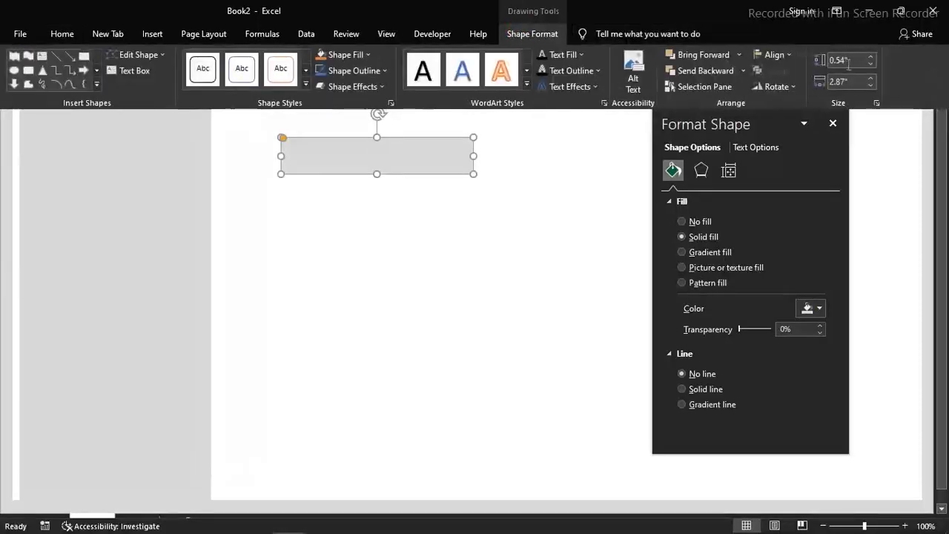
pyautogui.click(855, 60)
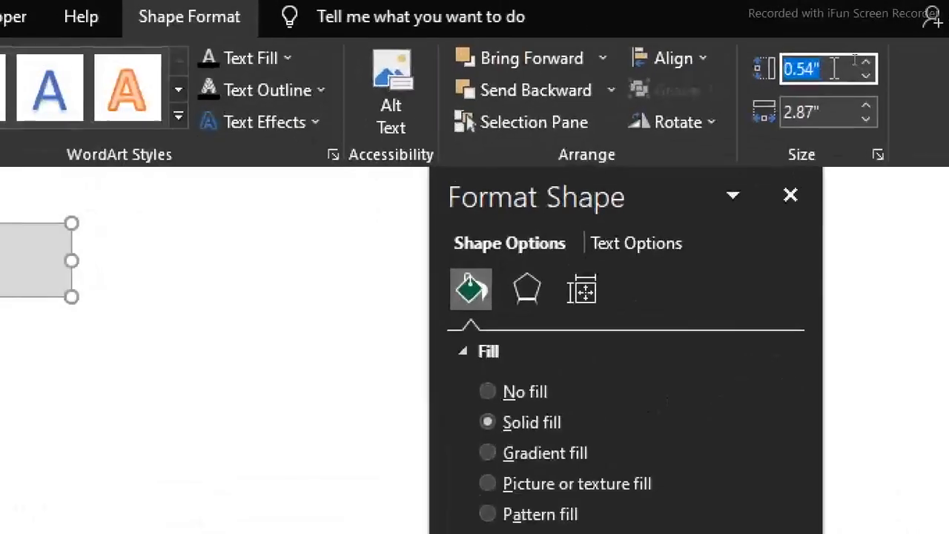
pyautogui.write('0.3')
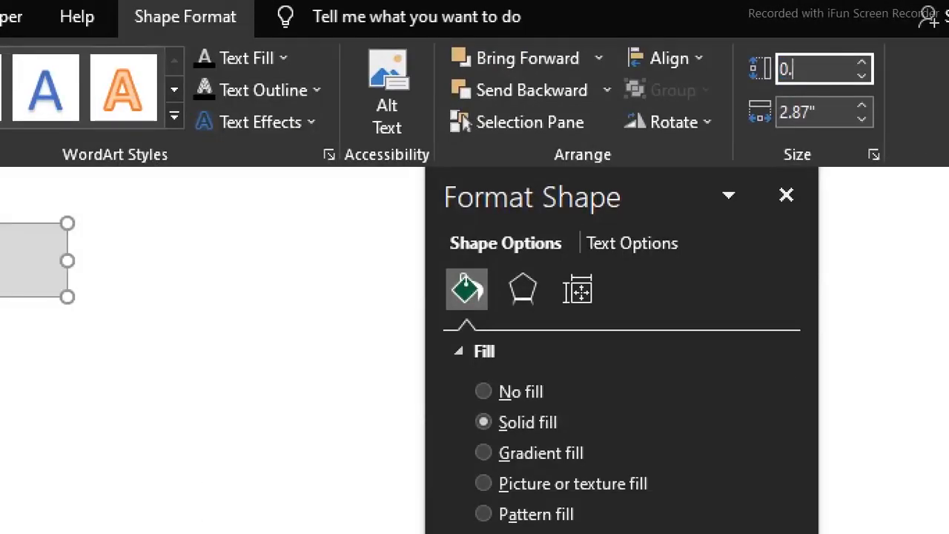
pyautogui.write('8')
pyautogui.press('Tab')
pyautogui.write('2.85"')
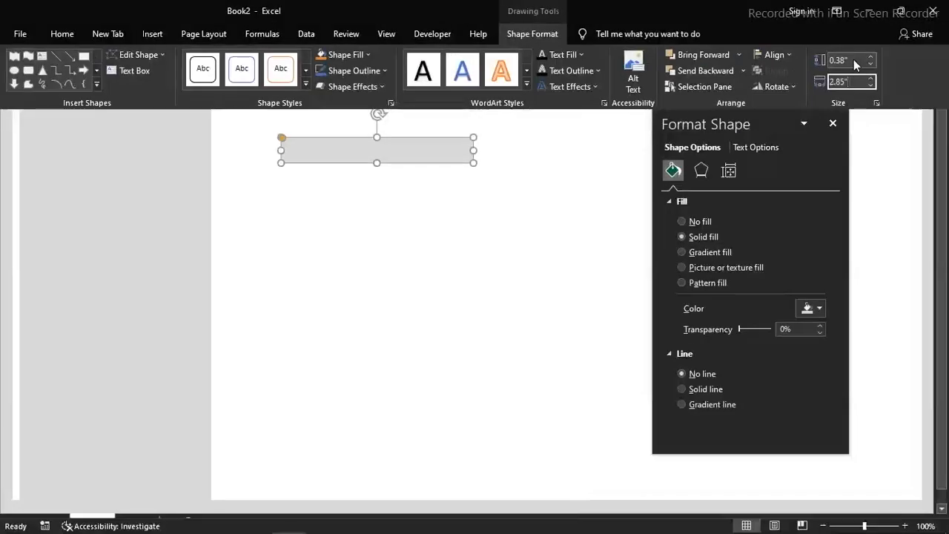
pyautogui.click(432, 162)
pyautogui.moveTo(433, 162); pyautogui.dragTo(406, 185)
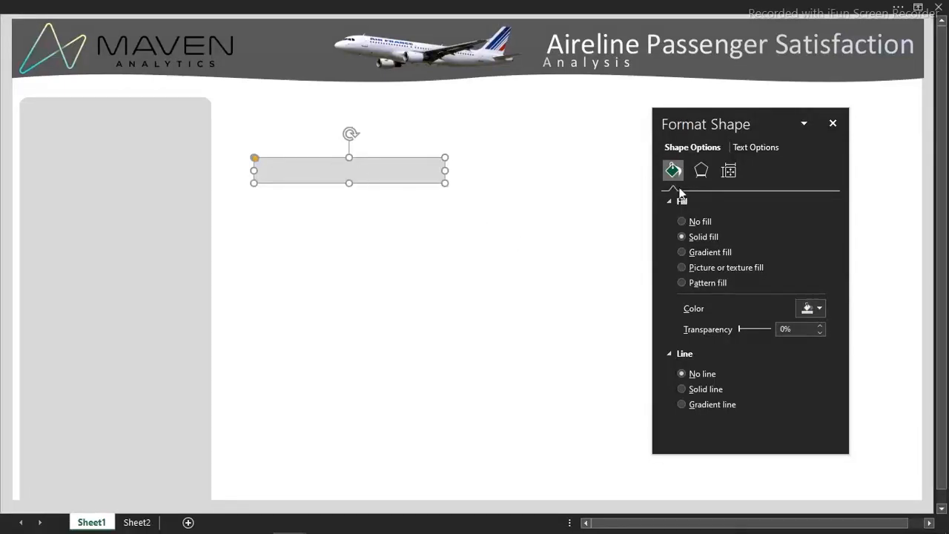
# Fill the bar with the custom hex color #37395F and set its transparency to 42%
pyautogui.click(819, 310)
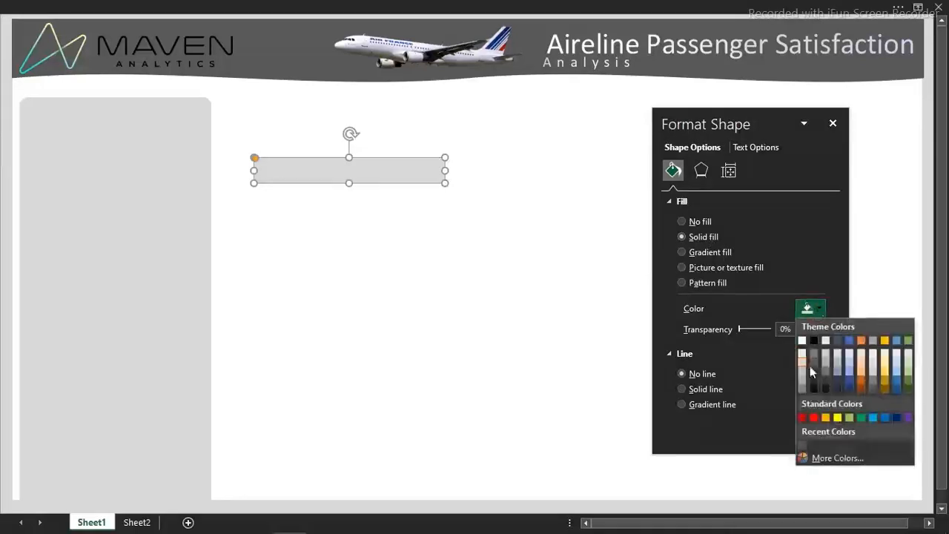
pyautogui.click(821, 457)
pyautogui.click(705, 261)
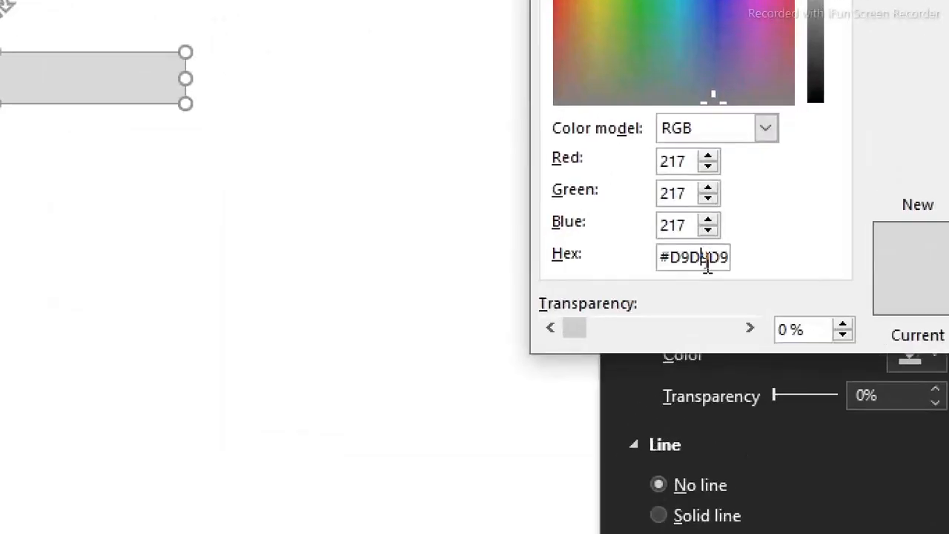
pyautogui.doubleClick(707, 261)
pyautogui.write('#3739FF')
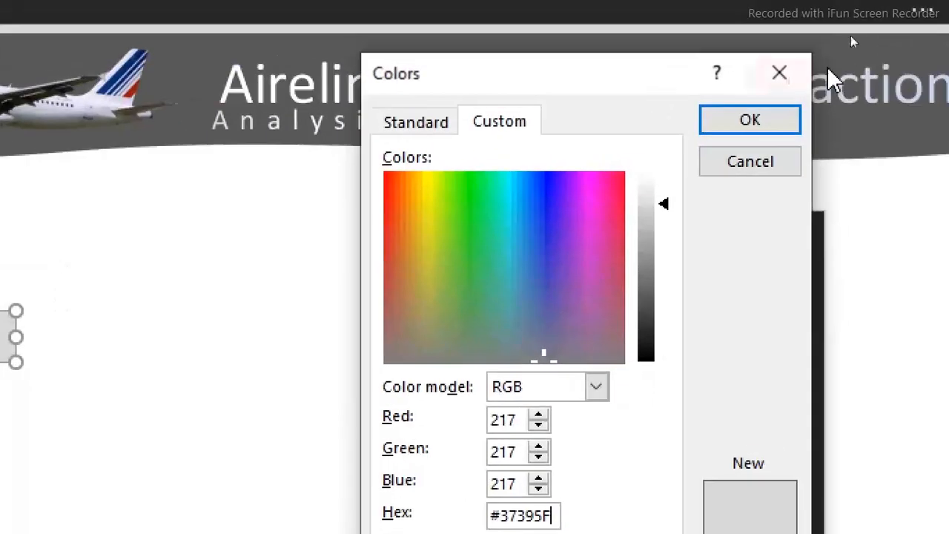
pyautogui.click(761, 123)
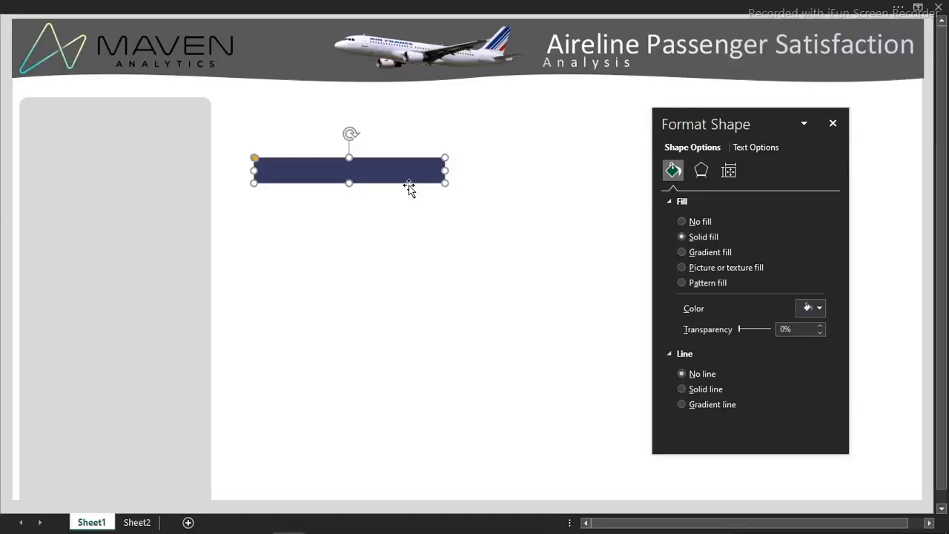
pyautogui.doubleClick(783, 331)
pyautogui.write('42')
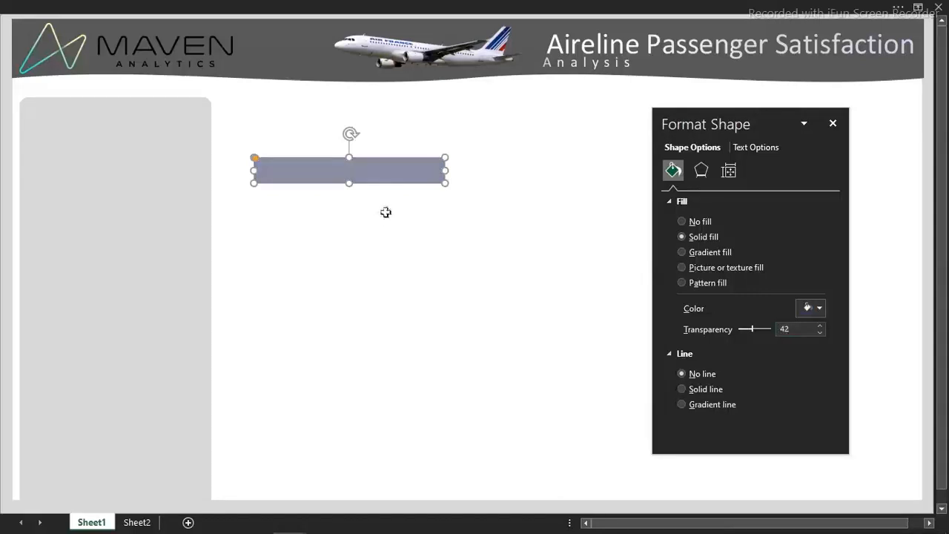
# Place the semi-transparent bar across the gray panel just below its top edge, spanning the panel's width
pyautogui.click(395, 183)
pyautogui.moveTo(370, 184); pyautogui.dragTo(136, 124)
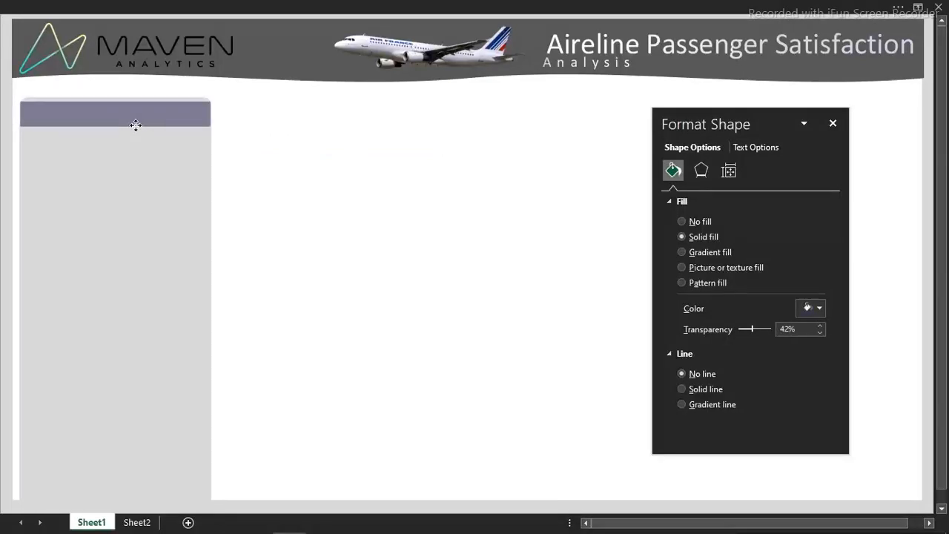
pyautogui.click(136, 124)
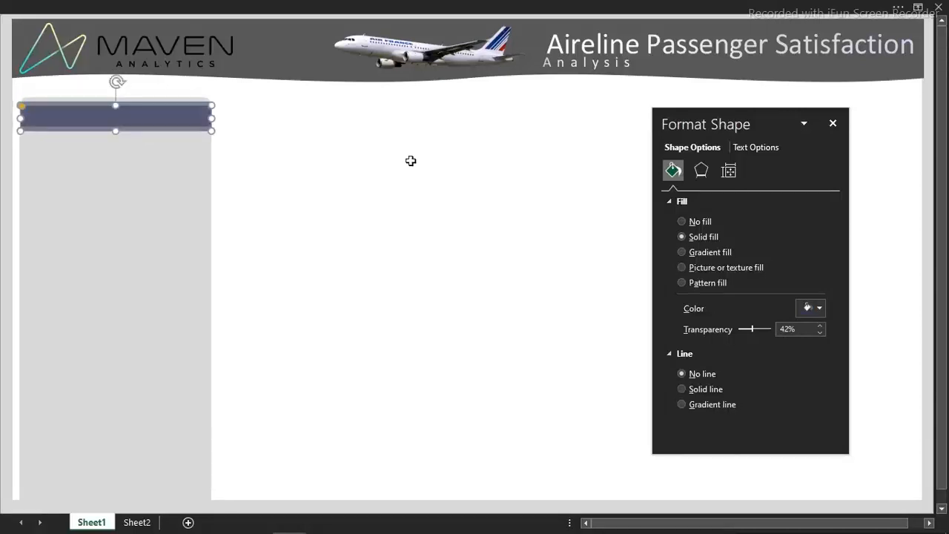
# Copy the semi-transparent bar to the empty area beside the panel and set the copy's height to 0.26"
pyautogui.moveTo(174, 124); pyautogui.dragTo(396, 144)
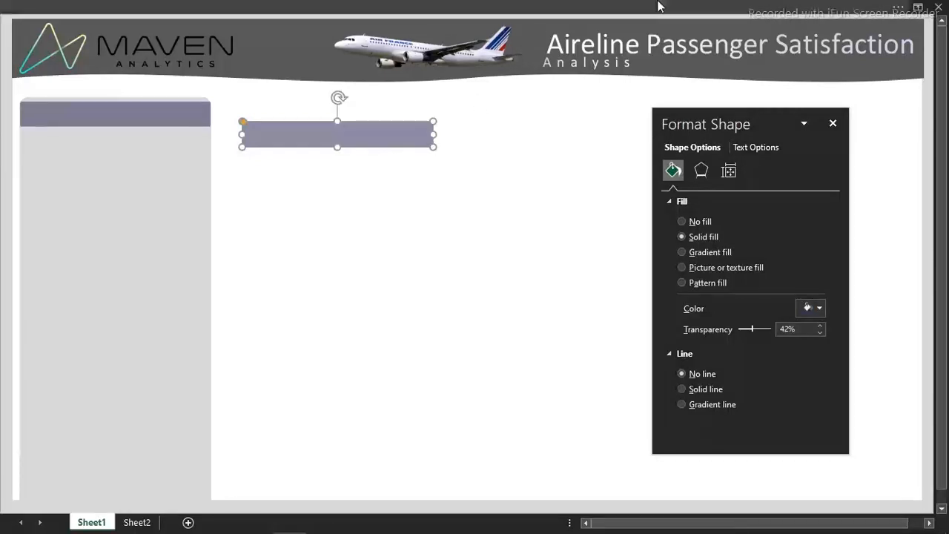
pyautogui.click(603, 7)
pyautogui.click(844, 59)
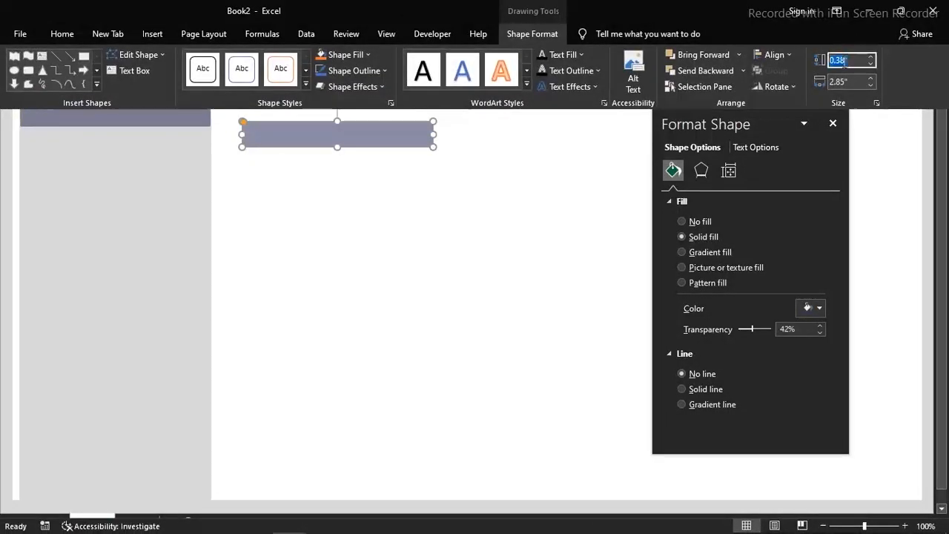
pyautogui.write('0.02')
pyautogui.press('Return')
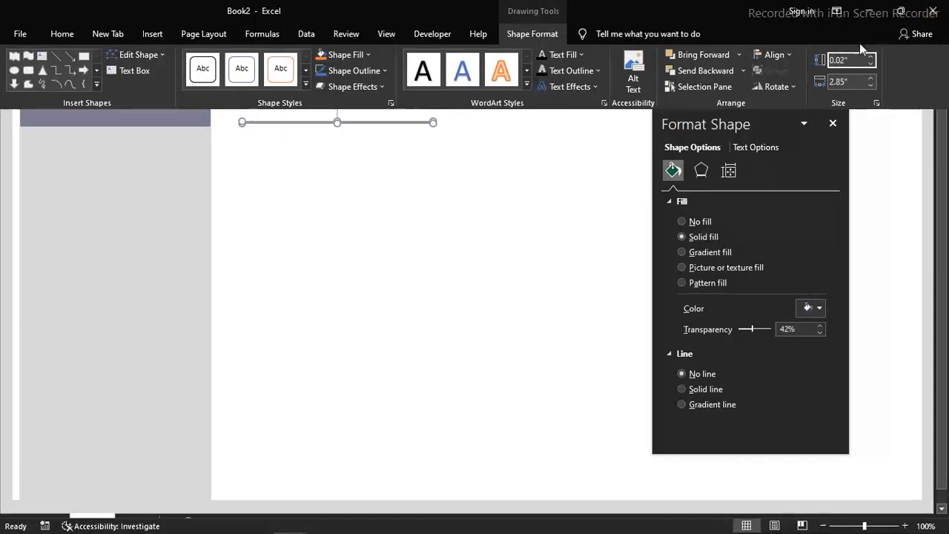
pyautogui.moveTo(849, 59); pyautogui.dragTo(776, 59)
pyautogui.hotkey('ctrl', 'z')
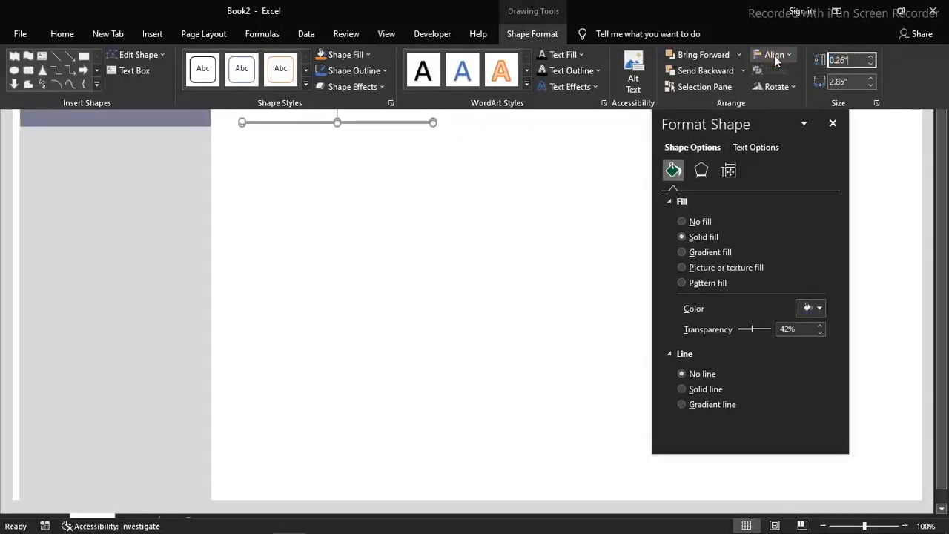
pyautogui.press('Return')
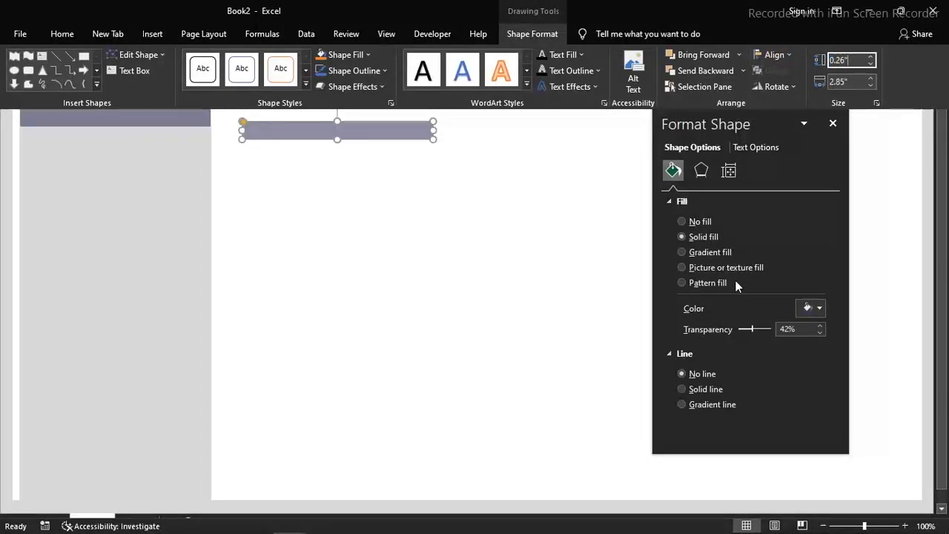
# Set the copied bar's fill transparency to 0% and nudge it slightly away from the panel
pyautogui.moveTo(753, 329); pyautogui.dragTo(723, 333)
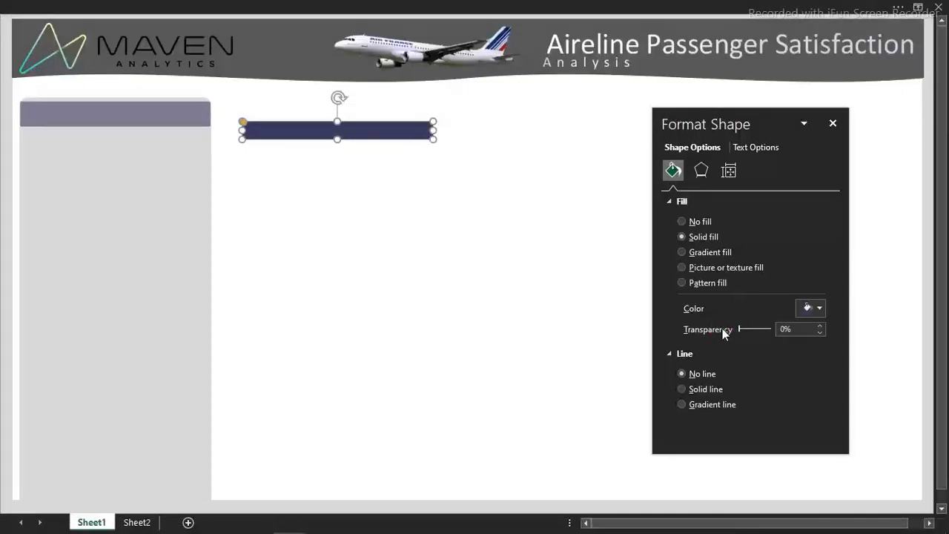
pyautogui.moveTo(371, 140)
pyautogui.mouseDown()
pyautogui.moveTo(309, 105)
pyautogui.moveTo(151, 111)
pyautogui.moveTo(384, 135)
pyautogui.mouseUp()
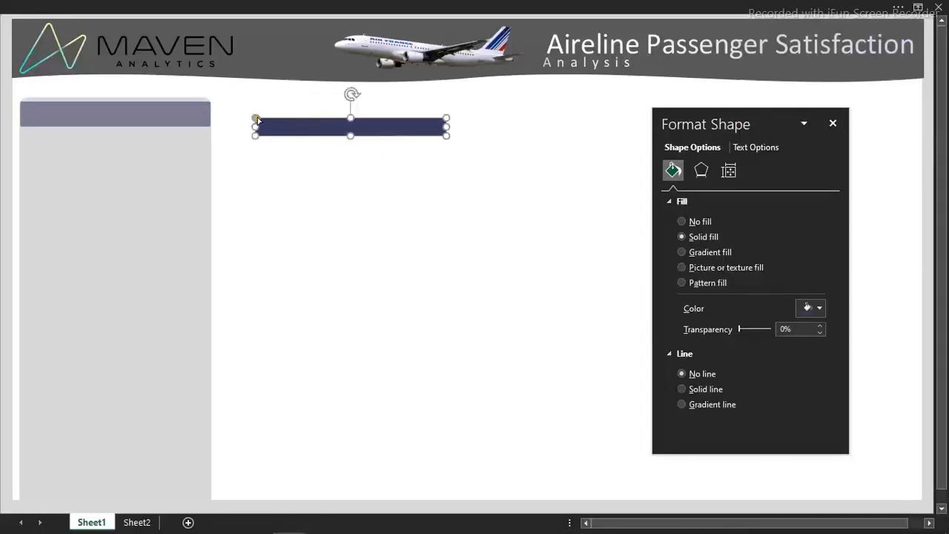
# Increase the dark bar's corner rounding and place it over the top edge of the gray panel, overlapping the lighter bar
pyautogui.moveTo(256, 119); pyautogui.dragTo(272, 123)
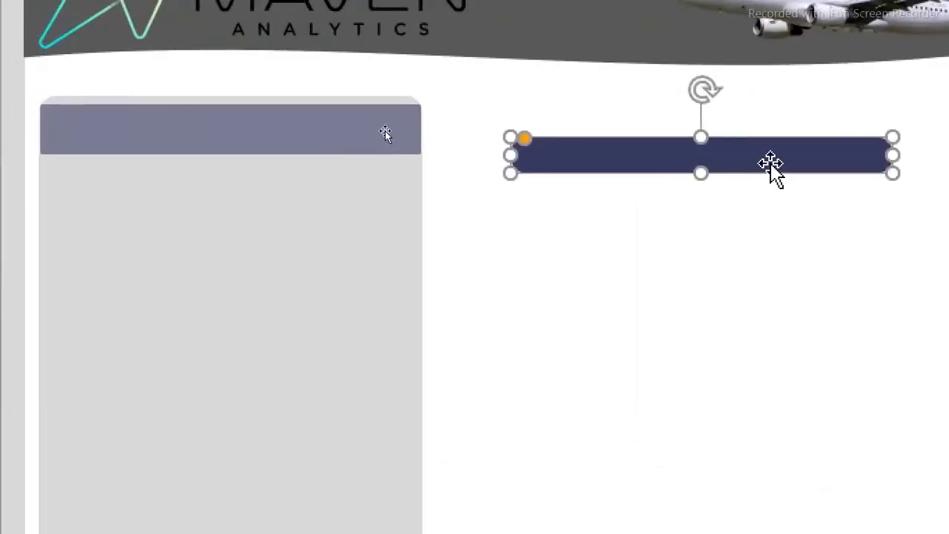
pyautogui.moveTo(772, 165); pyautogui.dragTo(300, 126)
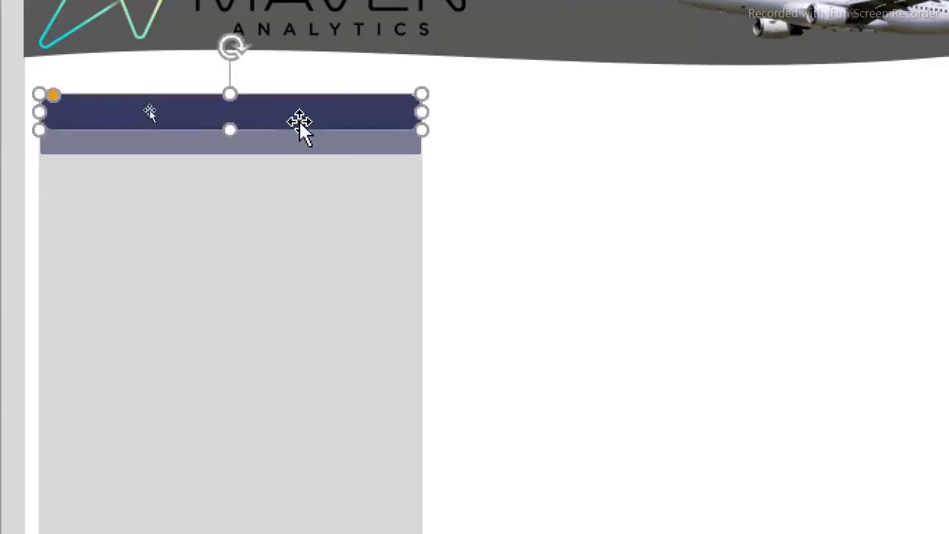
# Open Sheet2 with the raw passenger data and close the Format Shape pane
pyautogui.press('super+minus')
pyautogui.click(350, 169)
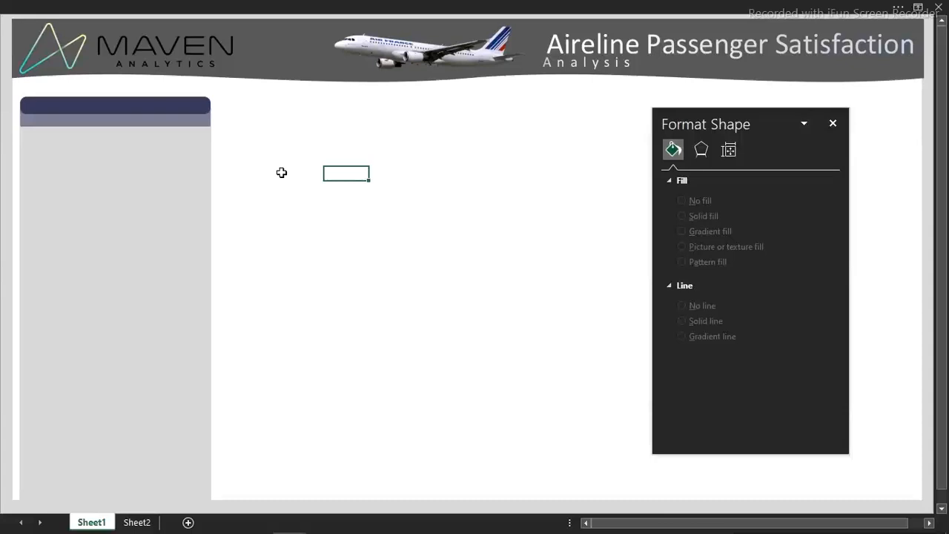
pyautogui.click(377, 209)
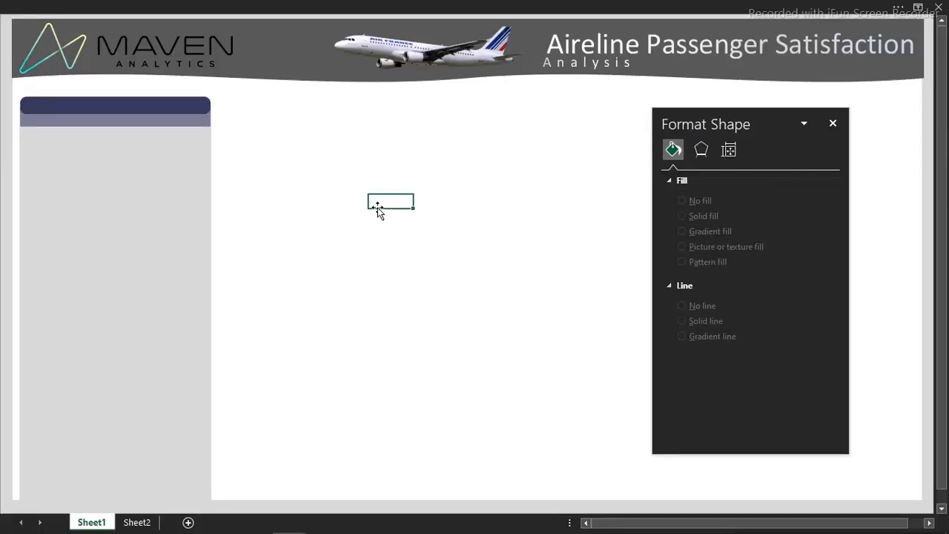
pyautogui.click(138, 523)
pyautogui.click(308, 204)
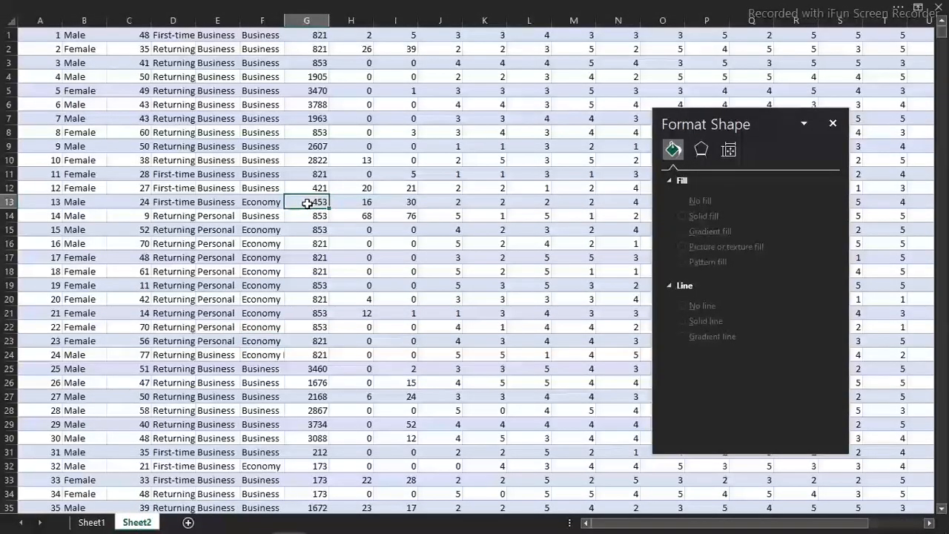
pyautogui.click(833, 123)
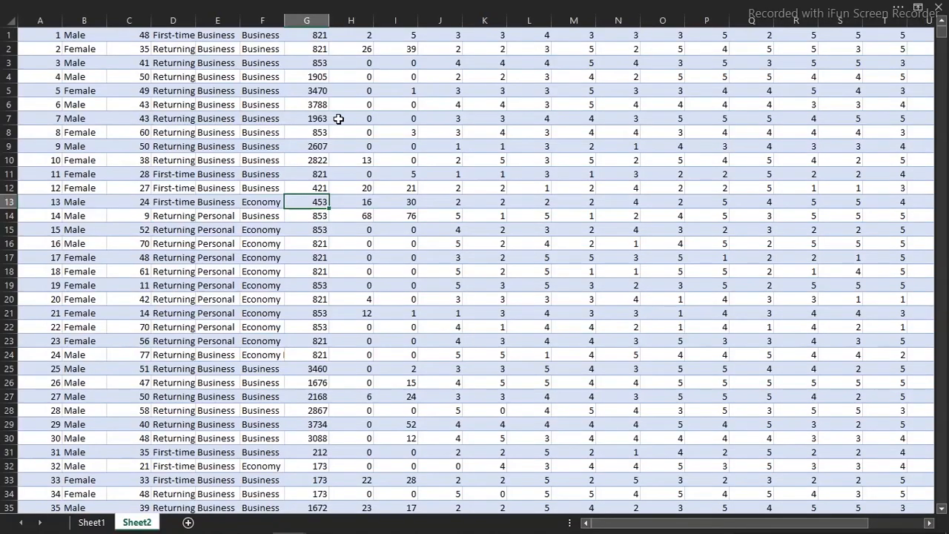
# Examine the passenger data across all columns and at the first row, checking whether column headers are present
pyautogui.press('Right')
pyautogui.press('Right')
pyautogui.press('Right')
pyautogui.press('Right')
pyautogui.press('Right')
pyautogui.press('Right')
pyautogui.press('Right')
pyautogui.press('Right')
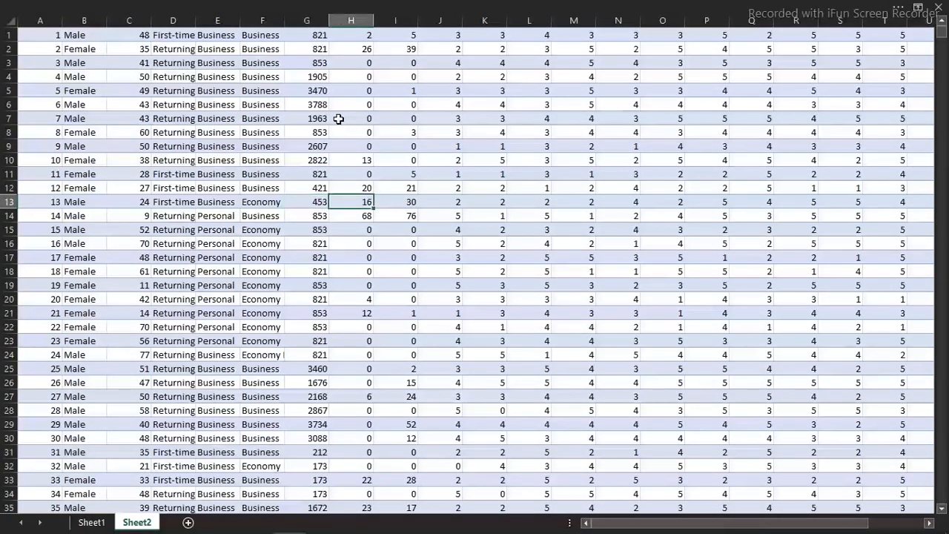
pyautogui.press('Right')
pyautogui.press('Right')
pyautogui.press('Right')
pyautogui.press('Right')
pyautogui.press('Right')
pyautogui.press('Right')
pyautogui.press('Right')
pyautogui.press('Right')
pyautogui.press('Right')
pyautogui.press('Right')
pyautogui.press('Right')
pyautogui.press('Right')
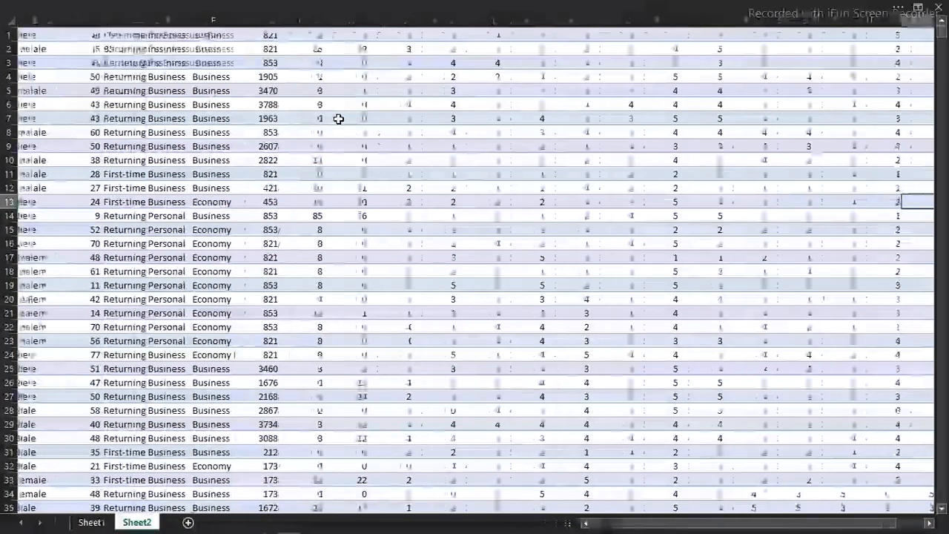
pyautogui.press('Right')
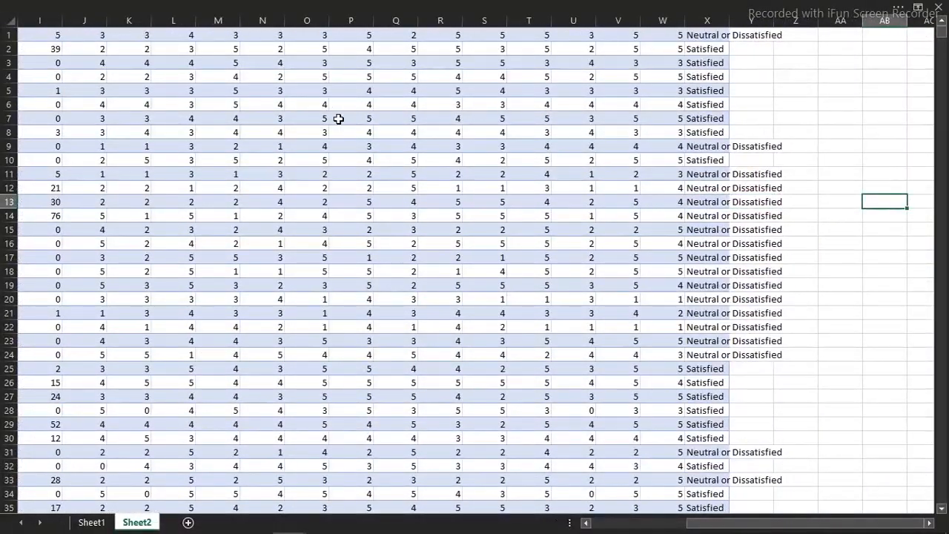
pyautogui.press('Left')
pyautogui.press('Left')
pyautogui.press('Left')
pyautogui.press('Left')
pyautogui.press('Left')
pyautogui.press('Left')
pyautogui.press('Left')
pyautogui.press('Left')
pyautogui.press('Left')
pyautogui.press('Left')
pyautogui.press('Left')
pyautogui.press('Left')
pyautogui.press('Left')
pyautogui.press('Left')
pyautogui.press('Left')
pyautogui.press('Left')
pyautogui.press('Left')
pyautogui.press('Left')
pyautogui.press('Left')
pyautogui.press('Left')
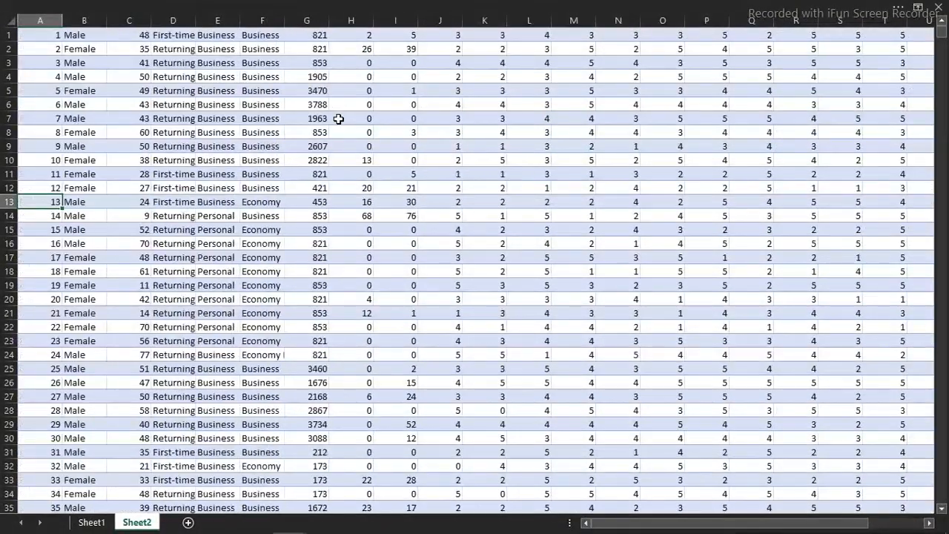
pyautogui.press('Up')
pyautogui.press('Up')
pyautogui.press('Up')
pyautogui.press('Up')
pyautogui.press('Up')
pyautogui.press('Up')
pyautogui.press('Up')
pyautogui.press('Up')
pyautogui.press('Up')
pyautogui.press('Up')
pyautogui.press('Up')
pyautogui.press('Up')
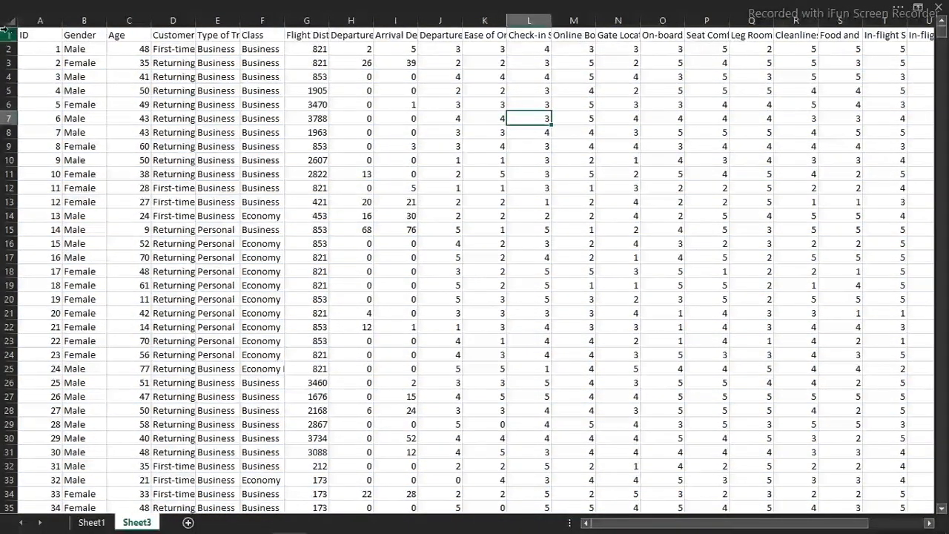
# Autofit the width of all columns in Sheet3 to their contents
pyautogui.click(14, 23)
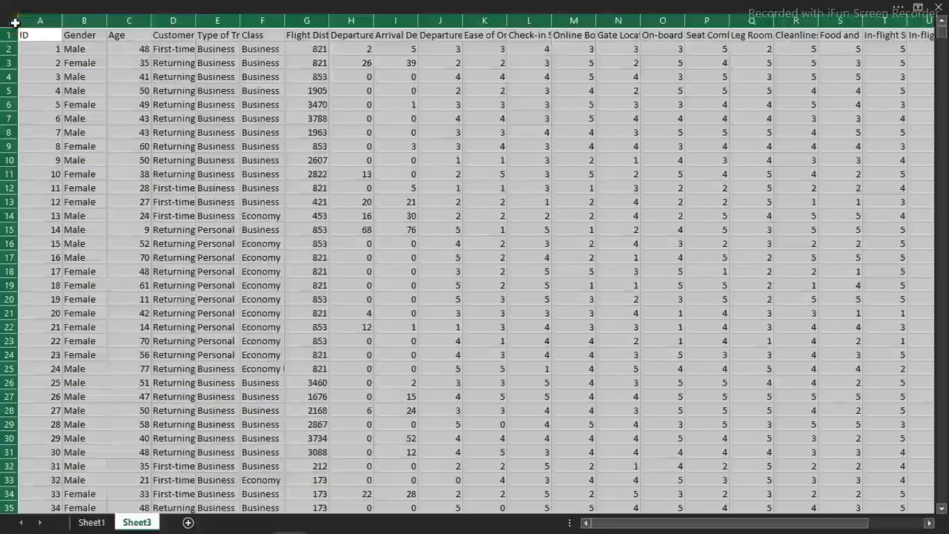
pyautogui.doubleClick(151, 23)
pyautogui.click(148, 20)
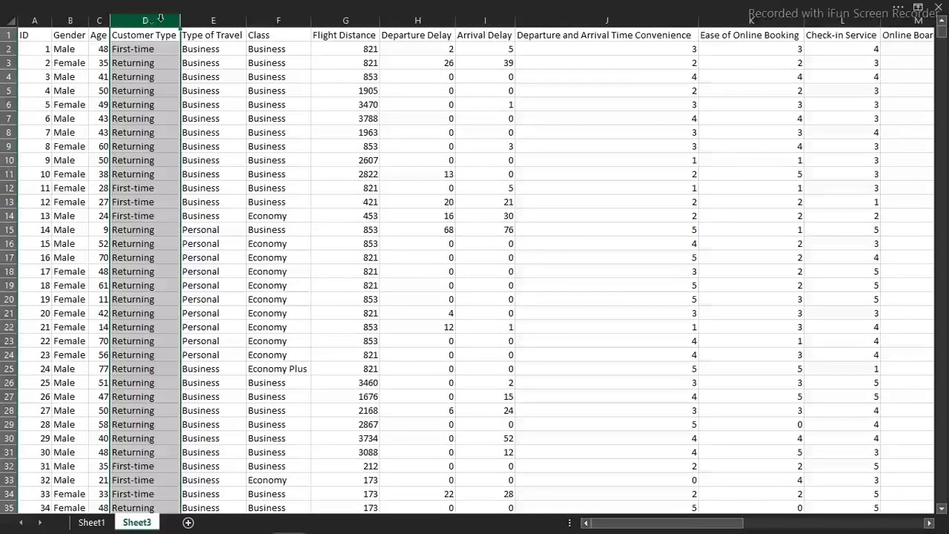
# Convert the passenger data in A1:X129881 into a table with headers
pyautogui.click(279, 106)
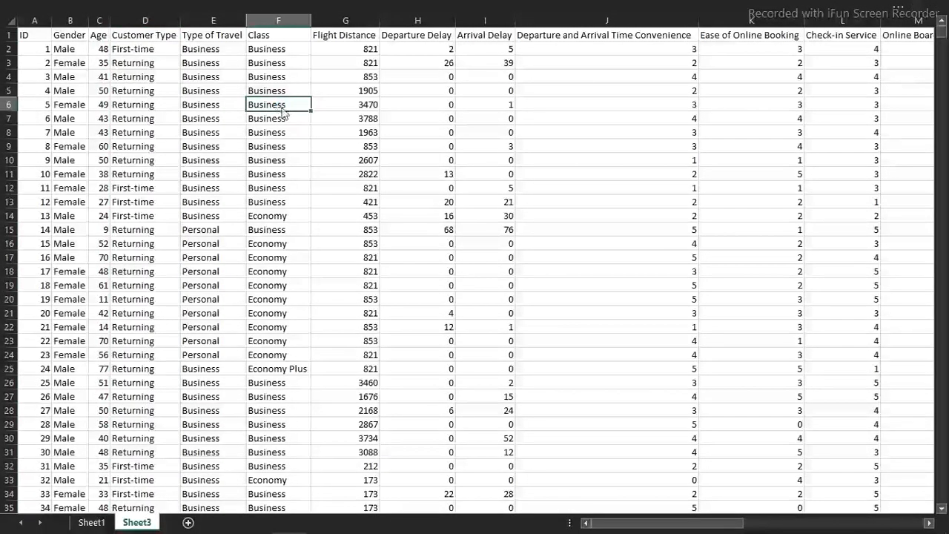
pyautogui.hotkey('ctrl', 't')
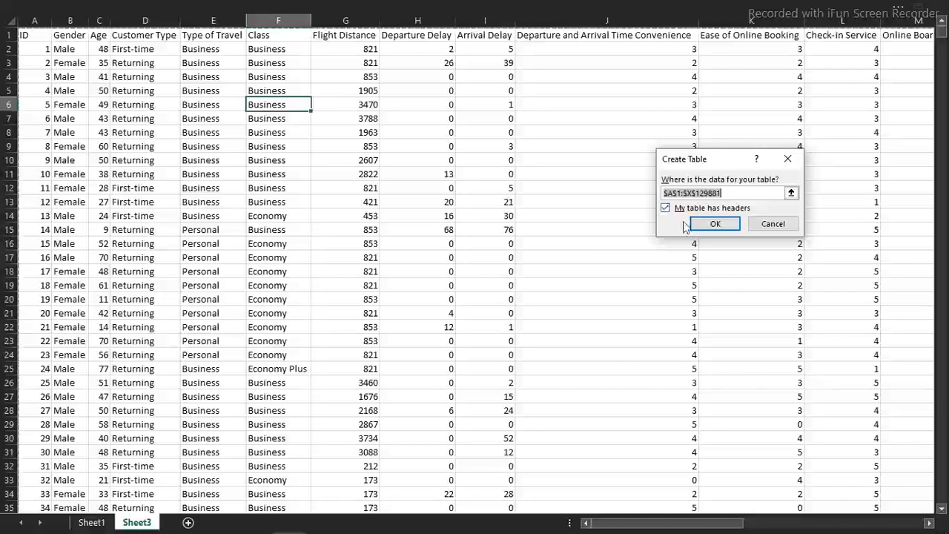
pyautogui.click(710, 224)
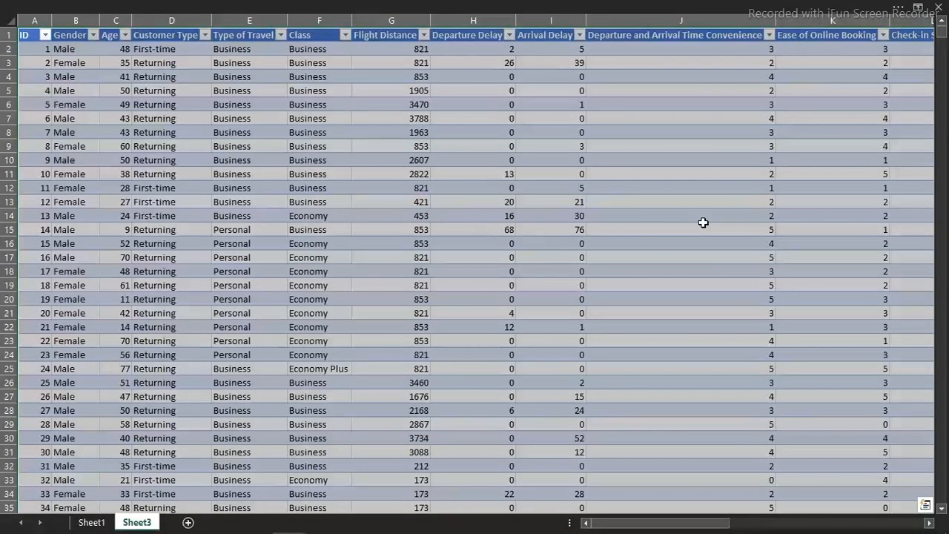
# Apply the Dark table style with a black header and gray banded rows to the passenger table, and collapse the ribbon
pyautogui.click(630, 6)
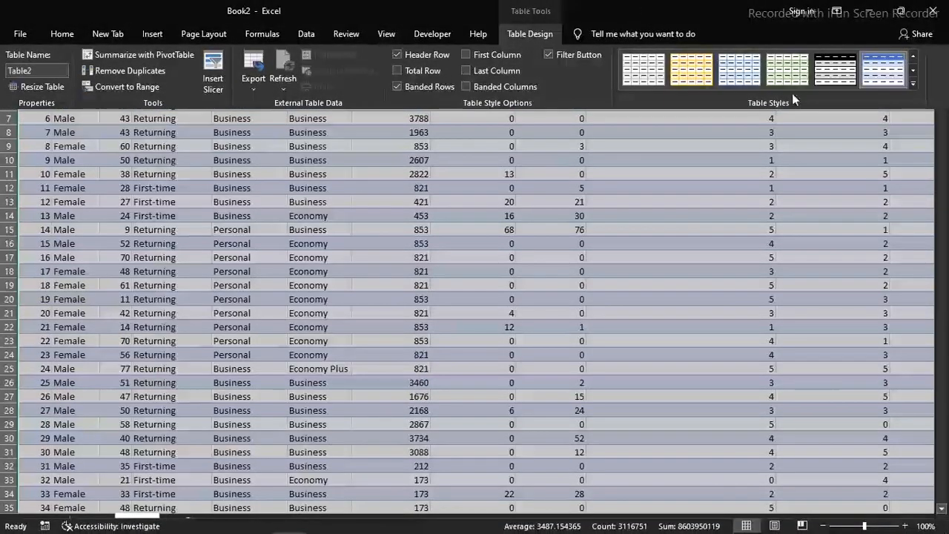
pyautogui.click(913, 82)
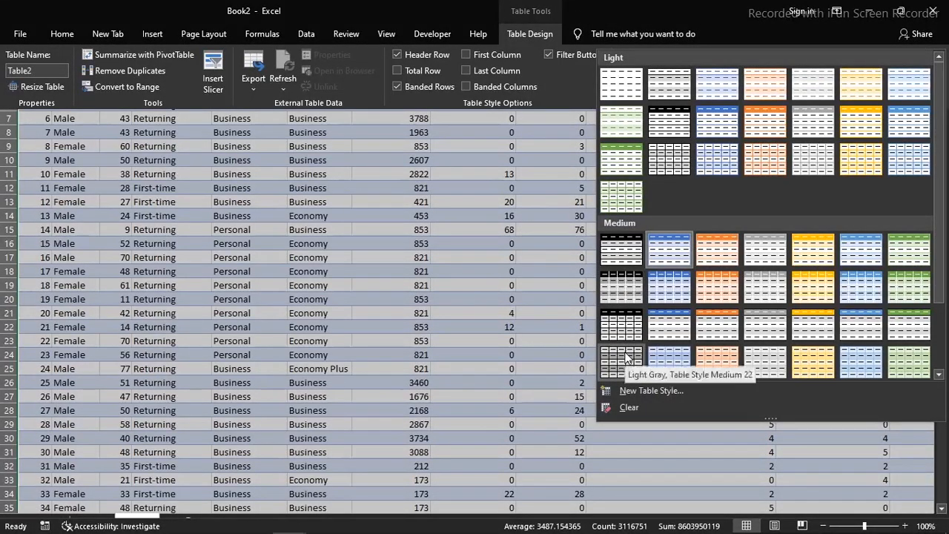
pyautogui.moveTo(939, 196); pyautogui.dragTo(937, 285)
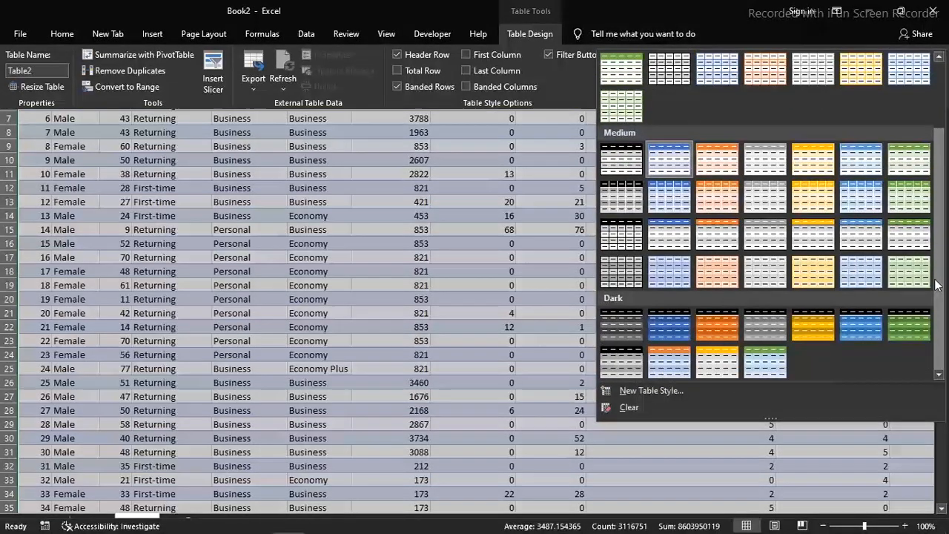
pyautogui.click(625, 360)
pyautogui.hotkey('ctrl', 'shift', 'F1')
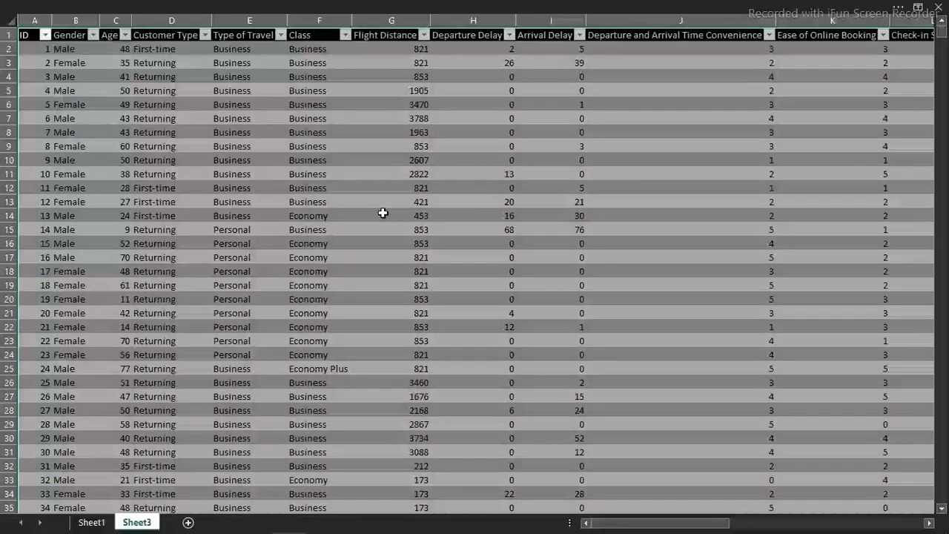
pyautogui.click(383, 213)
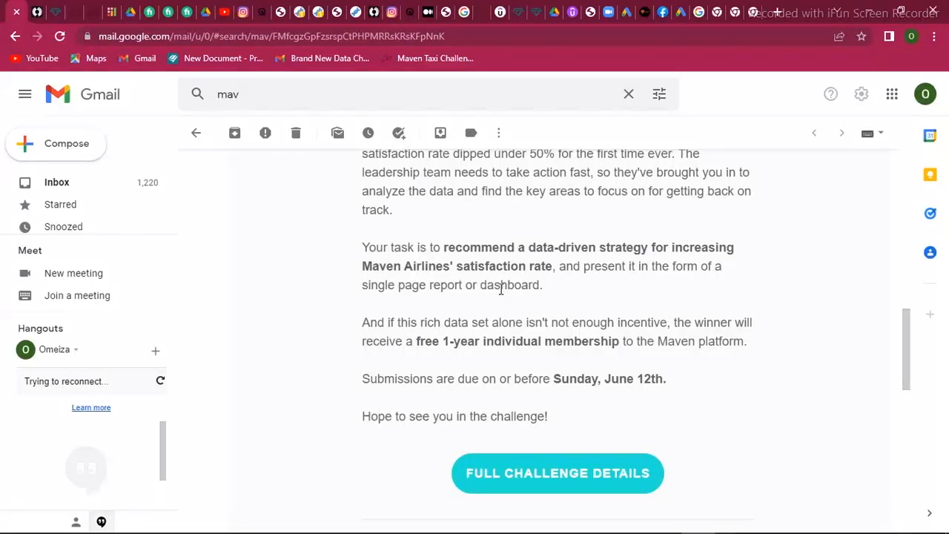
# Switch from the challenge e-mail back to the Excel workbook and rename Sheet1 as Dashboard
pyautogui.moveTo(415, 533)
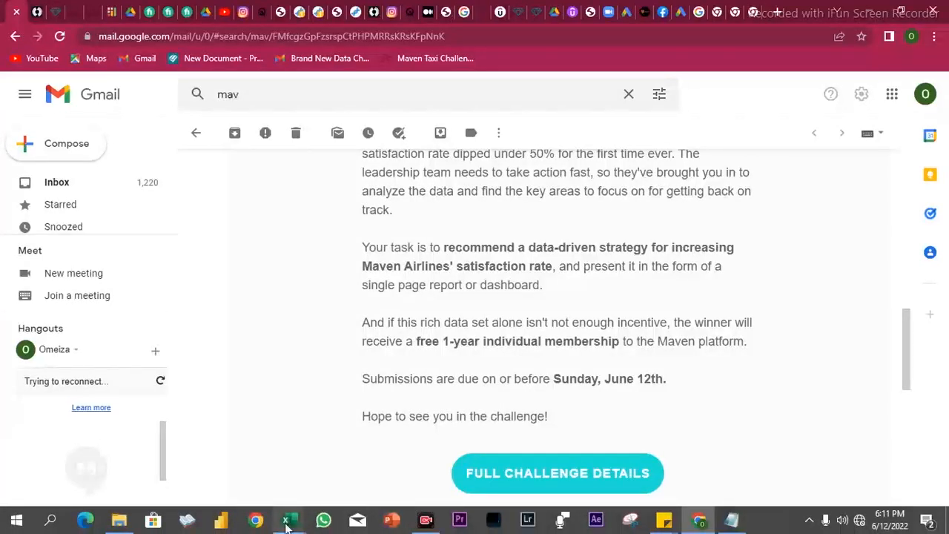
pyautogui.moveTo(286, 525)
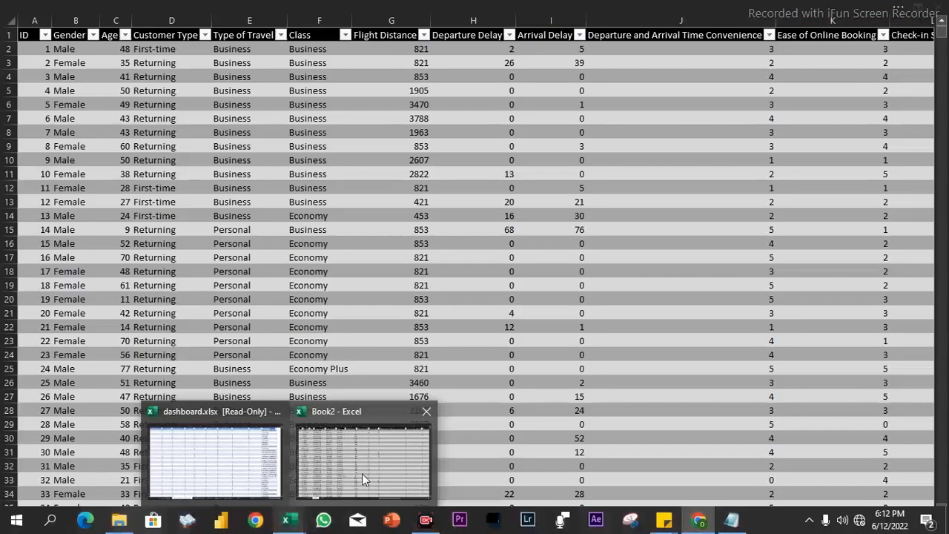
pyautogui.click(362, 478)
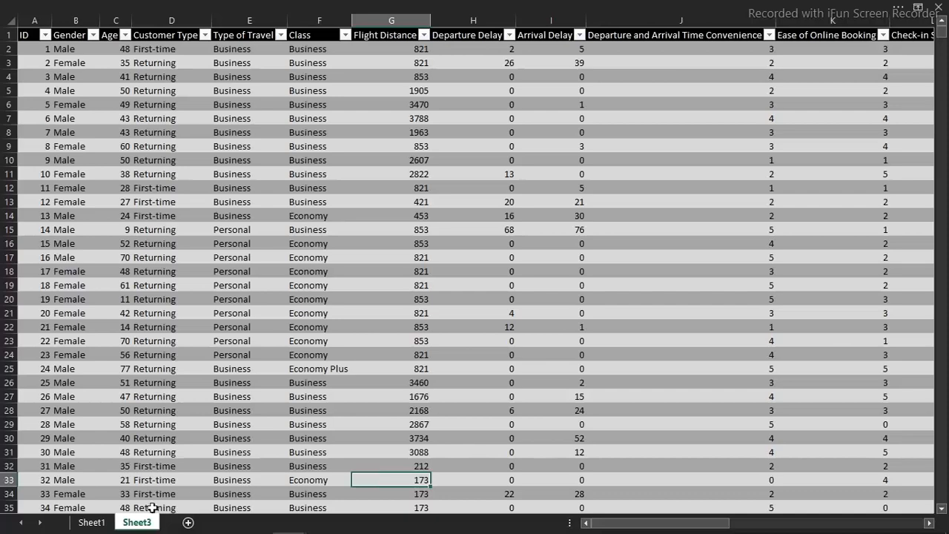
pyautogui.click(95, 524)
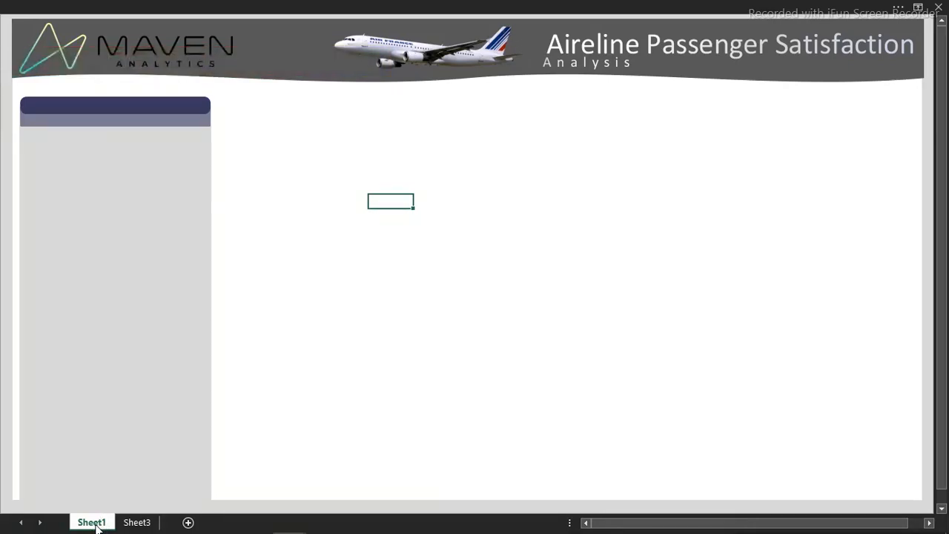
pyautogui.click(89, 523)
pyautogui.doubleClick(89, 523)
pyautogui.write('Das')
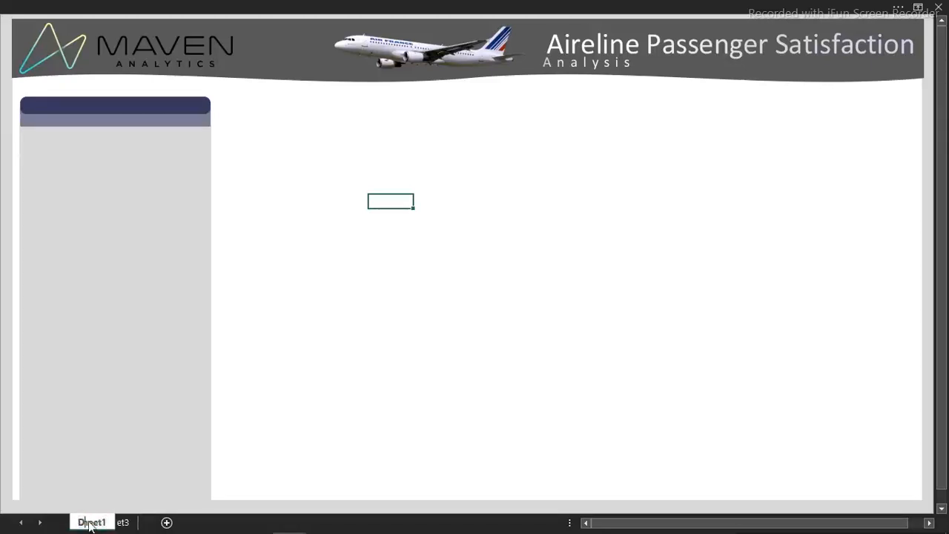
pyautogui.write('hboard')
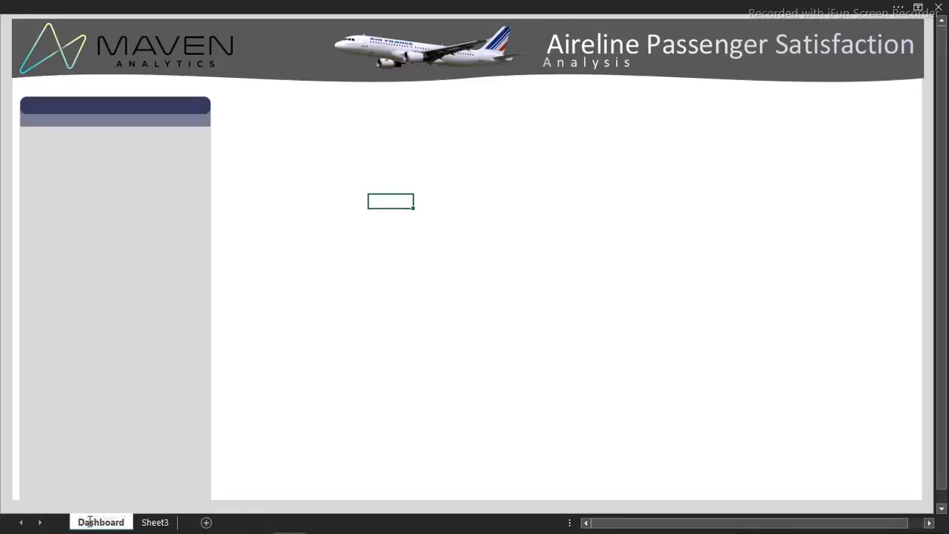
pyautogui.press('Return')
# Rename Sheet3 as Data
pyautogui.click(152, 522)
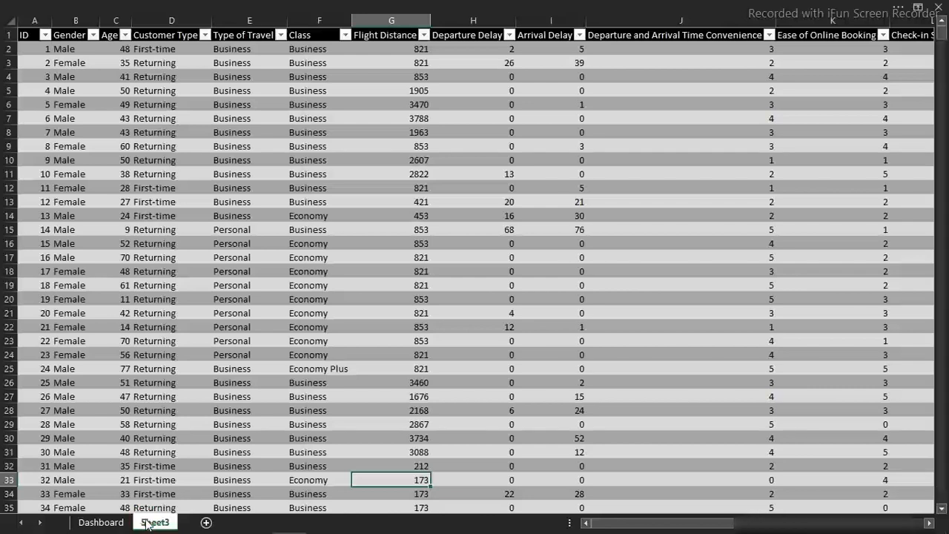
pyautogui.doubleClick(146, 522)
pyautogui.write('Data')
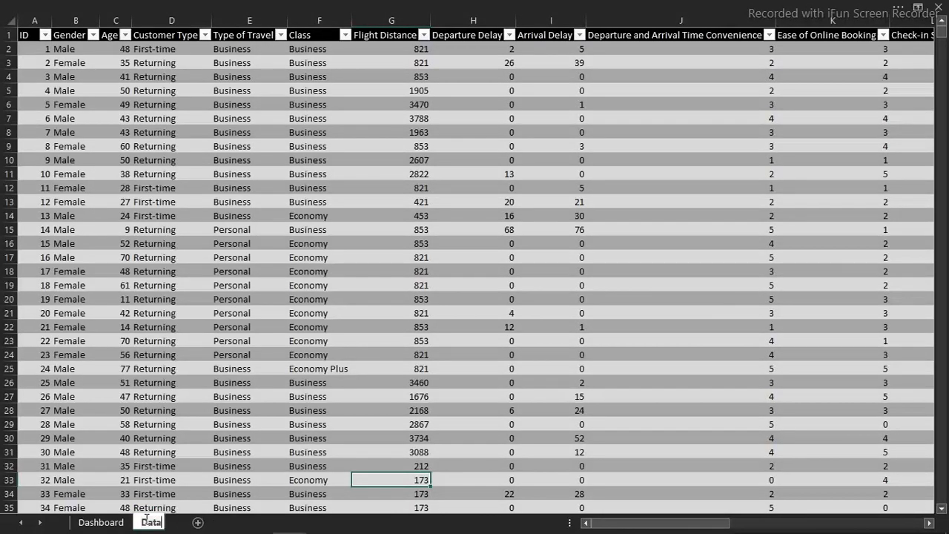
pyautogui.press('Return')
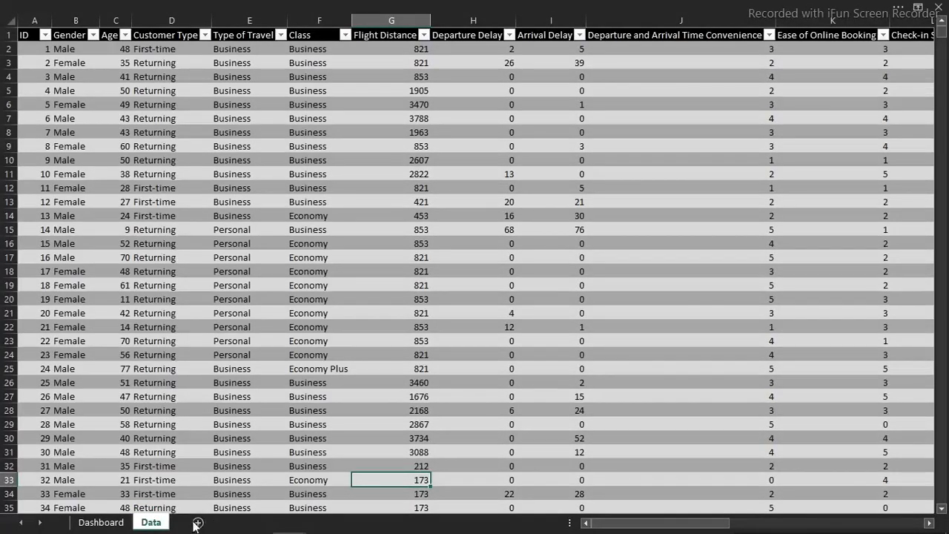
# Insert a PivotTable from Table2 on a new worksheet
pyautogui.click(273, 227)
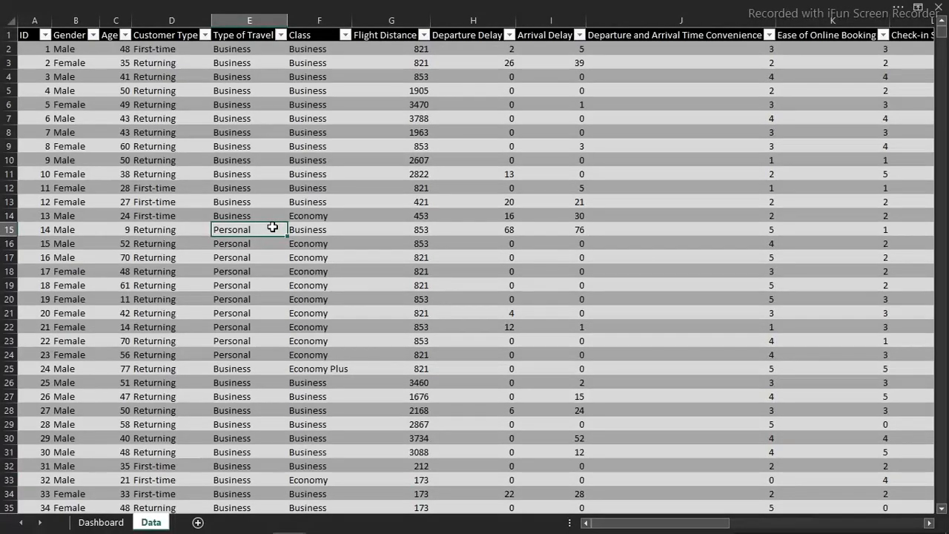
pyautogui.click(256, 7)
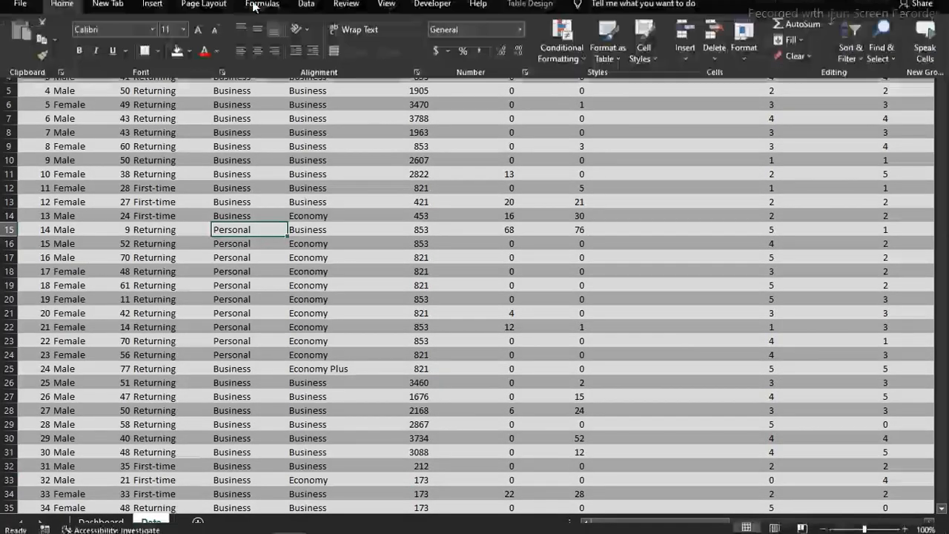
pyautogui.click(140, 37)
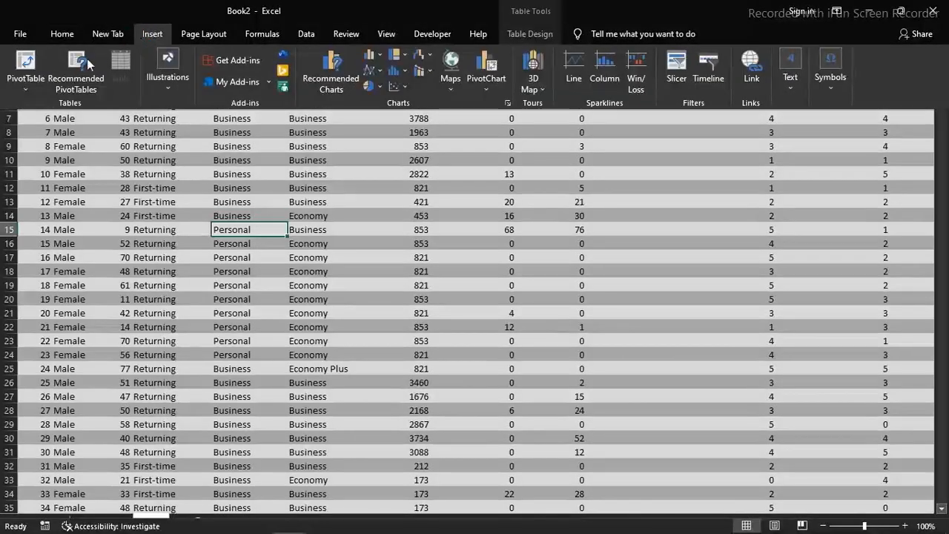
pyautogui.click(33, 63)
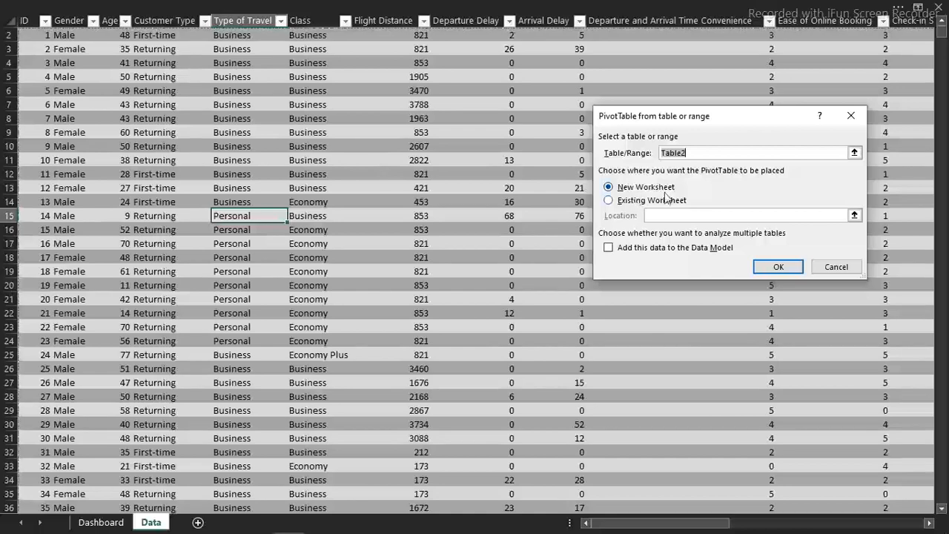
pyautogui.click(775, 269)
pyautogui.click(775, 269)
pyautogui.click(772, 262)
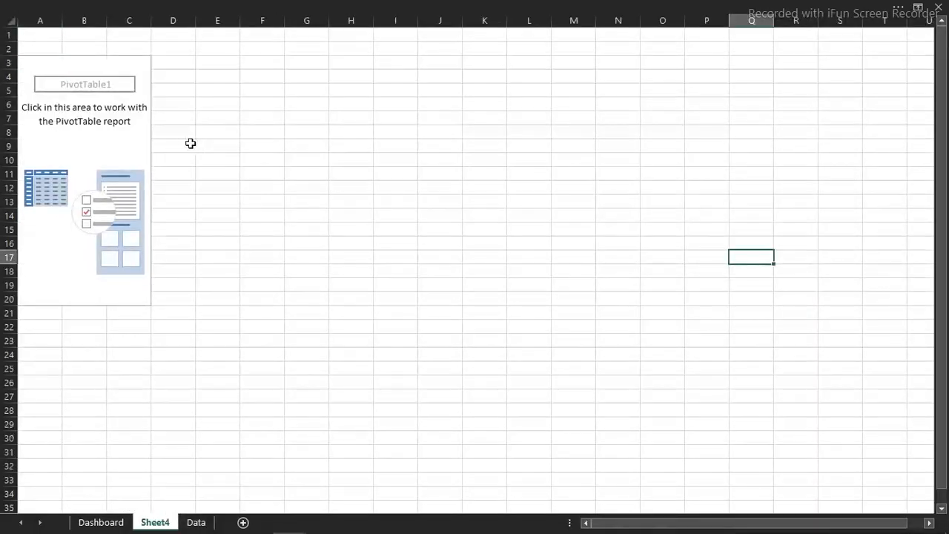
# Switch to the challenge e-mail in the browser, reread its introduction and task description, and return to the Book2 workbook
pyautogui.click(69, 126)
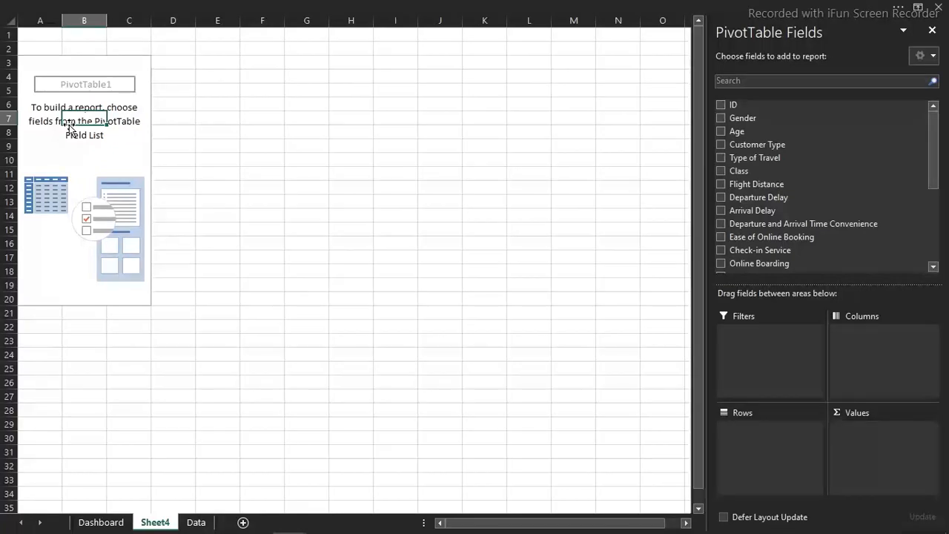
pyautogui.click(404, 250)
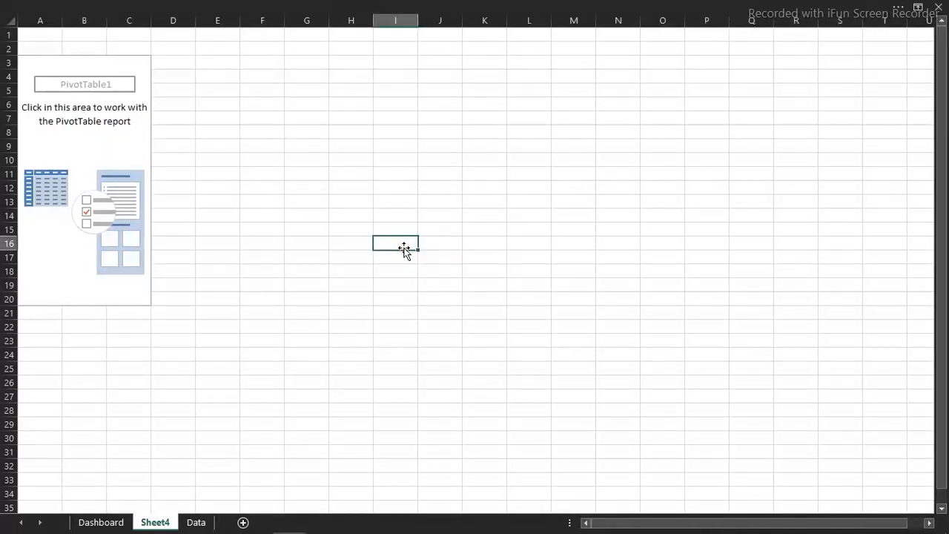
pyautogui.moveTo(733, 526)
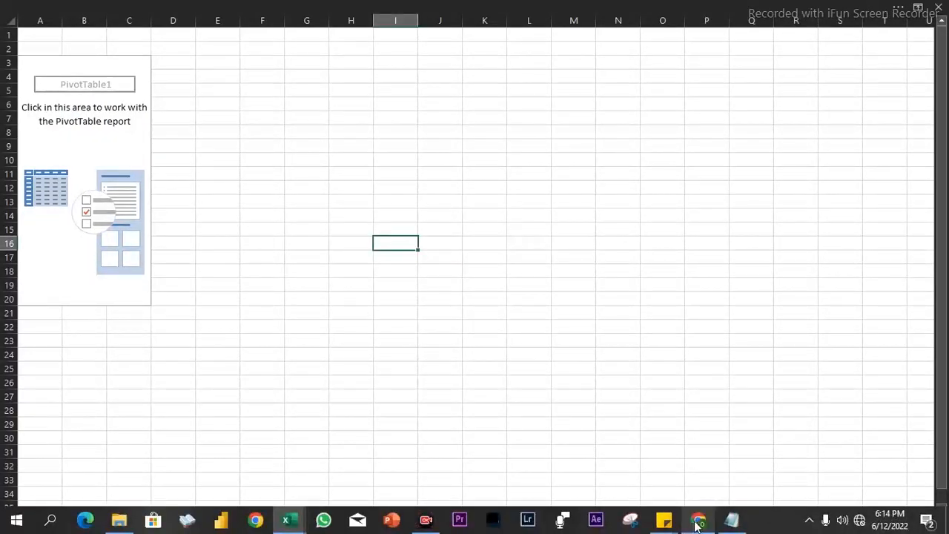
pyautogui.moveTo(697, 526)
pyautogui.click(727, 450)
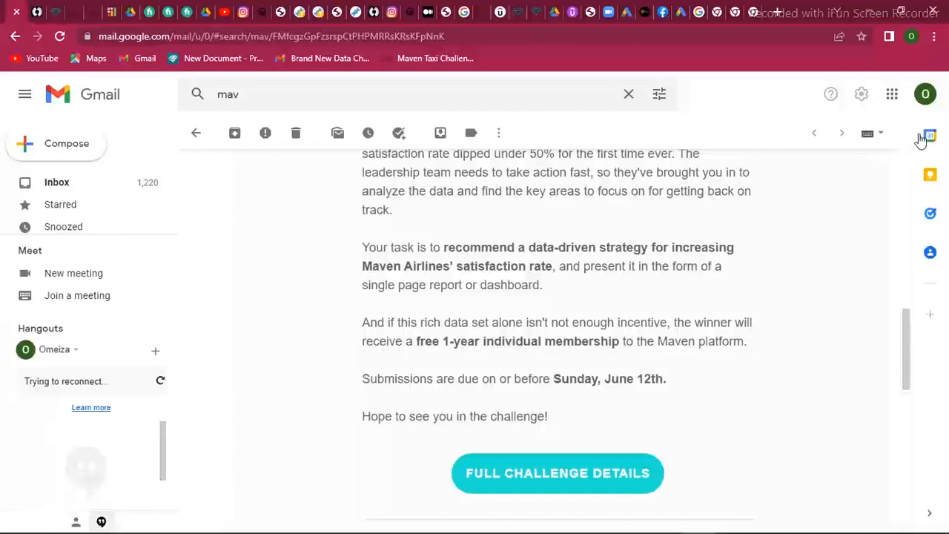
pyautogui.click(907, 200)
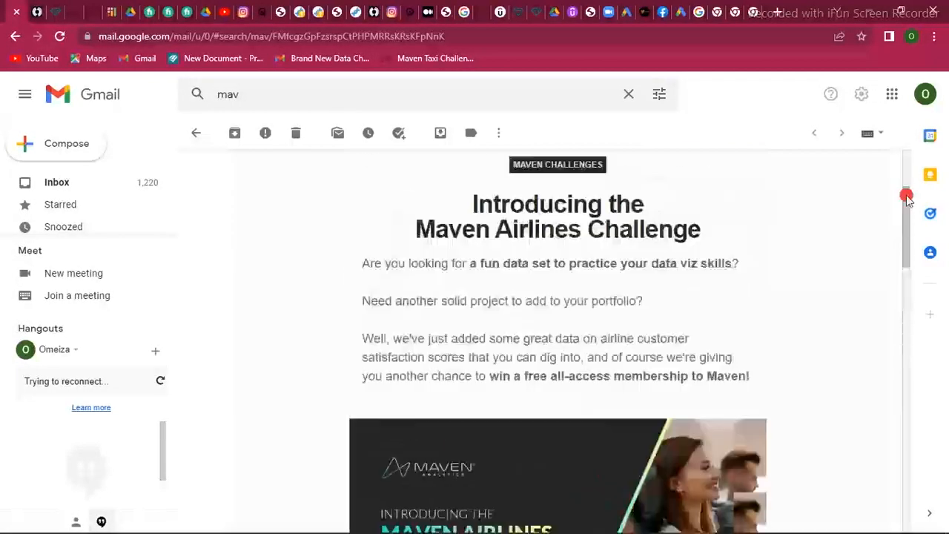
pyautogui.moveTo(907, 200); pyautogui.dragTo(903, 260)
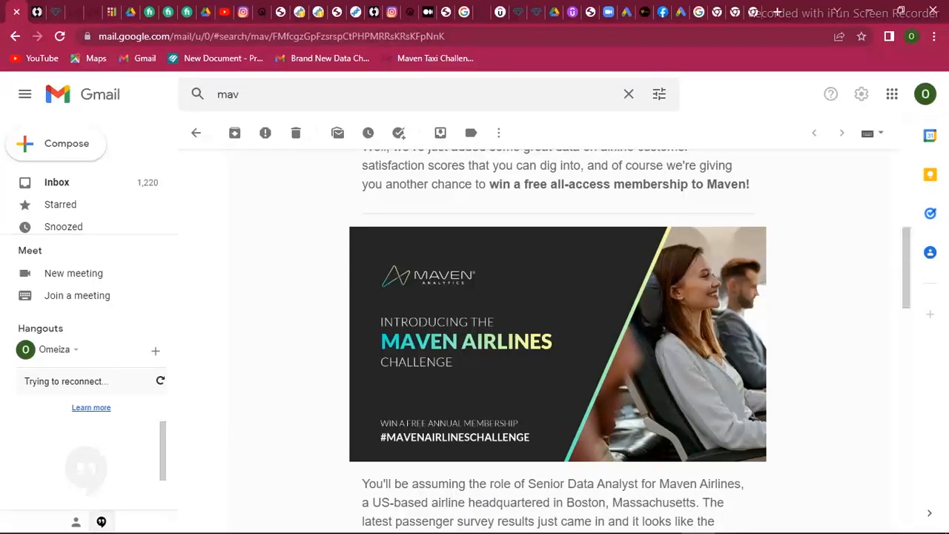
pyautogui.moveTo(562, 529)
pyautogui.moveTo(293, 525)
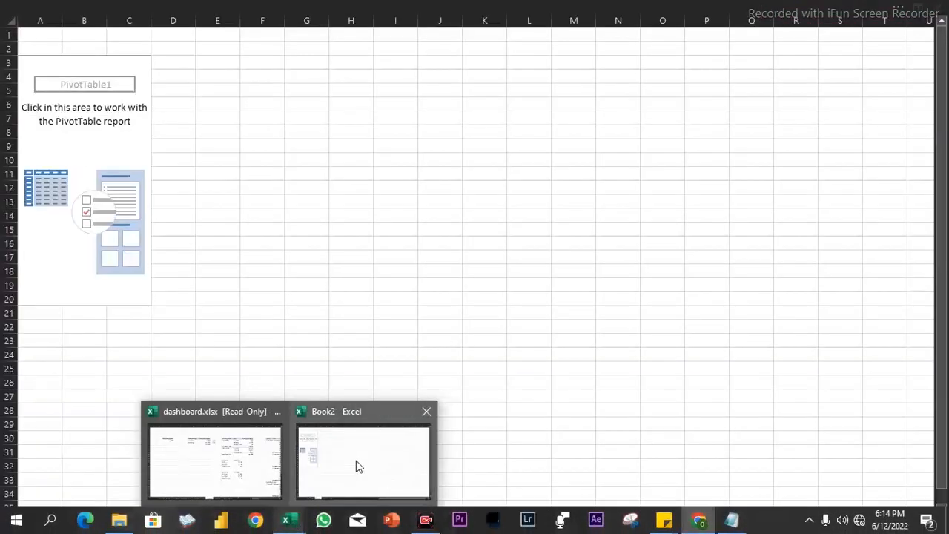
pyautogui.click(356, 461)
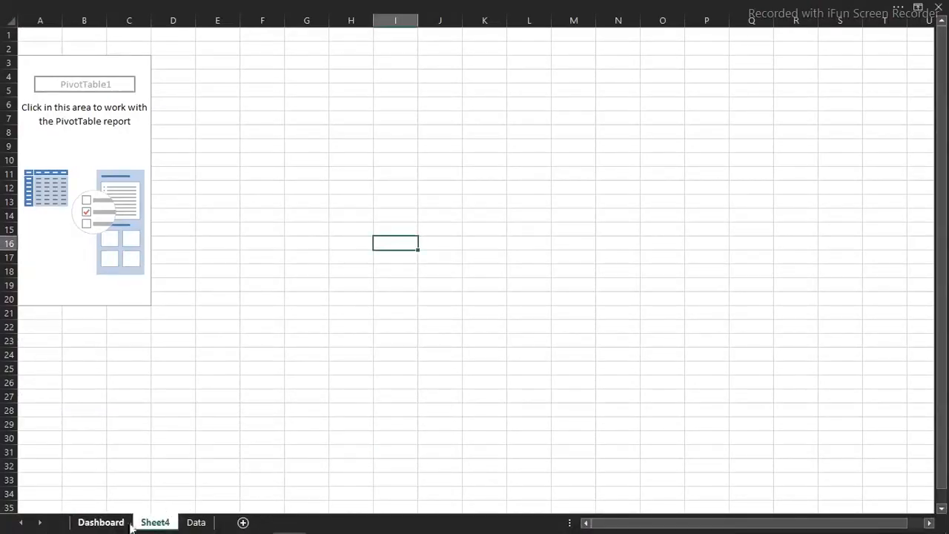
# Examine the passenger table's service rating columns on the Data sheet, across to Seat Comfort
pyautogui.click(196, 523)
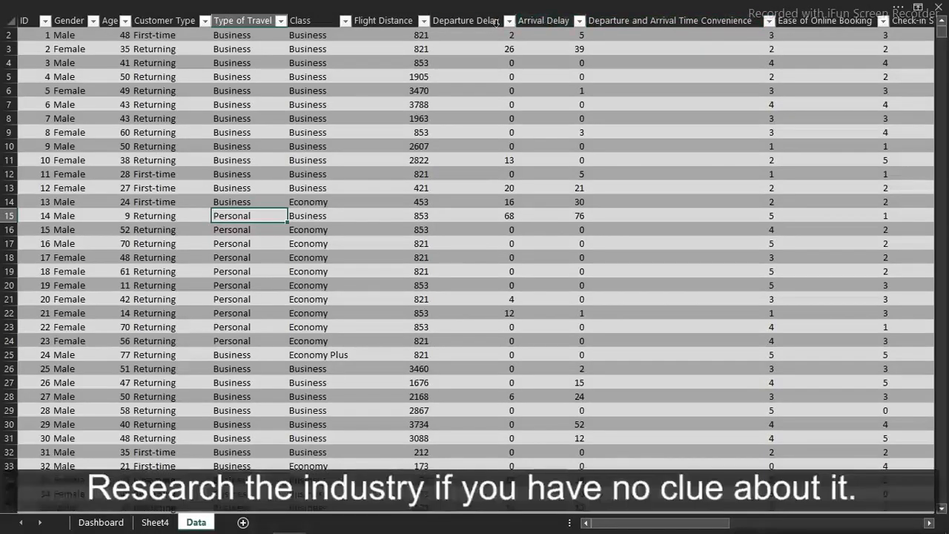
pyautogui.click(836, 55)
pyautogui.press('Right')
pyautogui.press('Right')
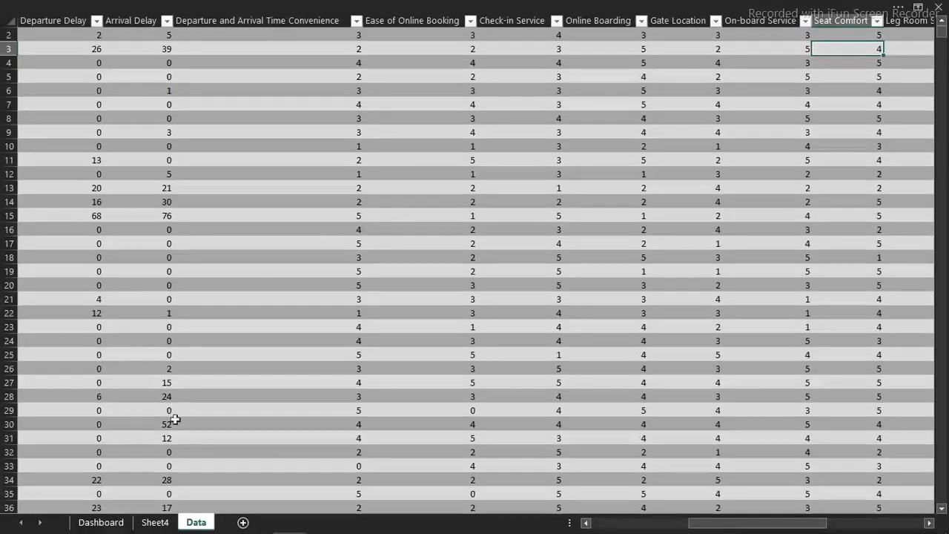
# Add the Customer Type field to the rows of the empty PivotTable on Sheet4
pyautogui.click(155, 522)
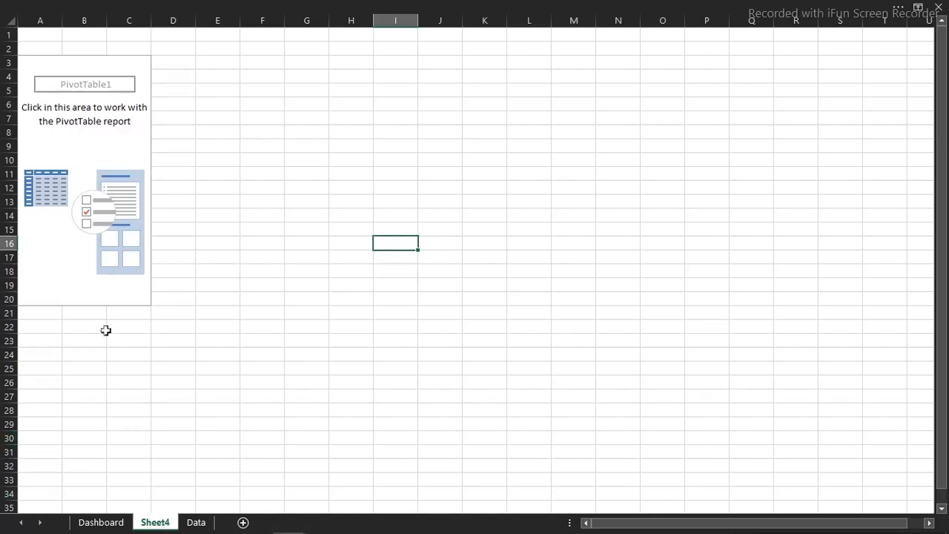
pyautogui.click(96, 202)
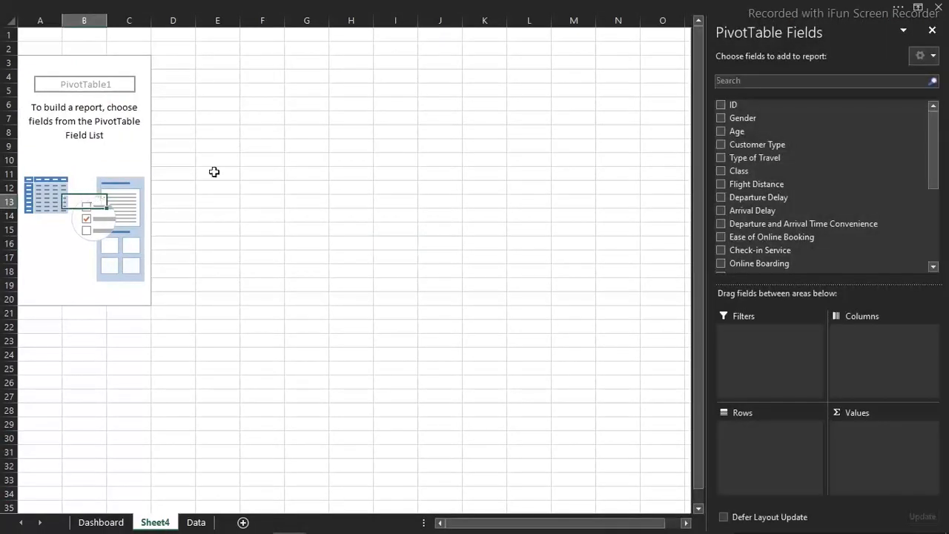
pyautogui.click(721, 144)
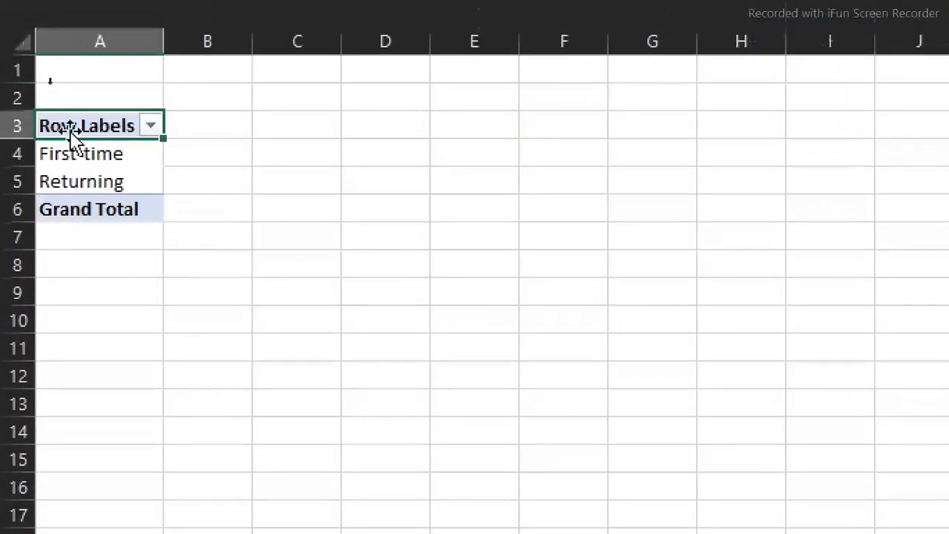
pyautogui.click(115, 183)
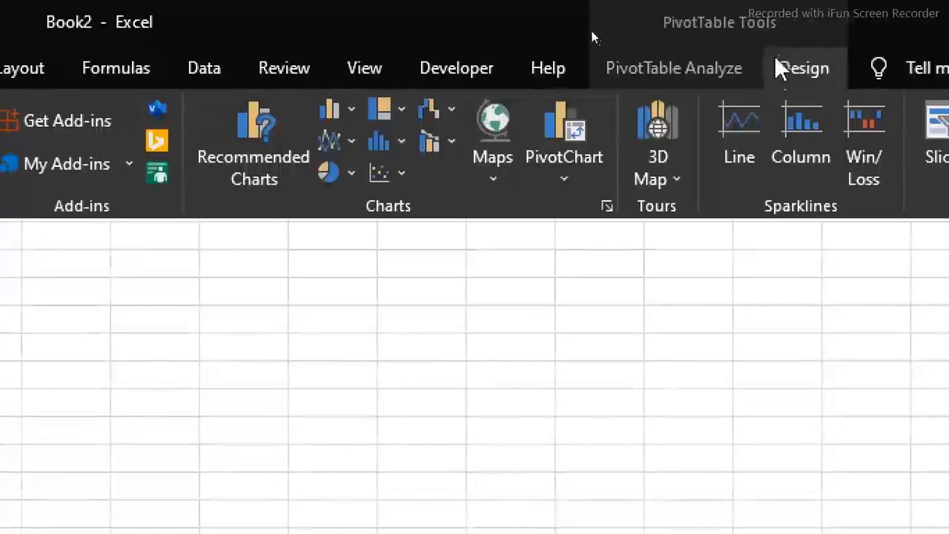
pyautogui.click(800, 70)
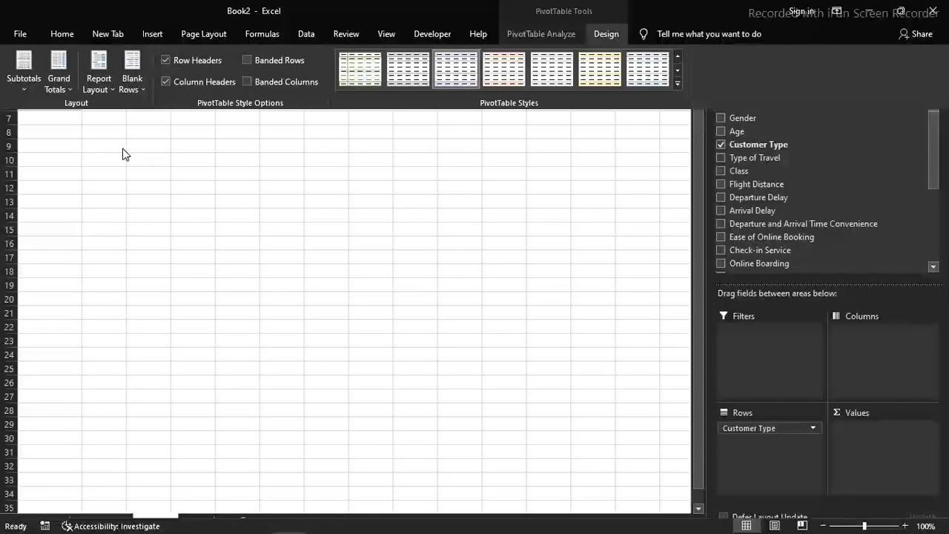
pyautogui.click(251, 308)
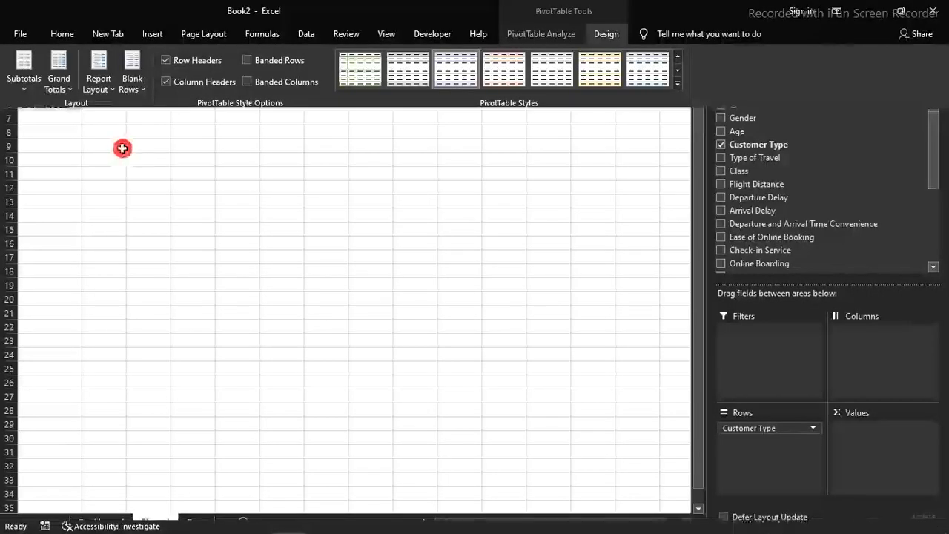
# Try pasting a copy of the Customer Type PivotTable at C11 and undo the paste
pyautogui.moveTo(47, 65); pyautogui.dragTo(74, 115)
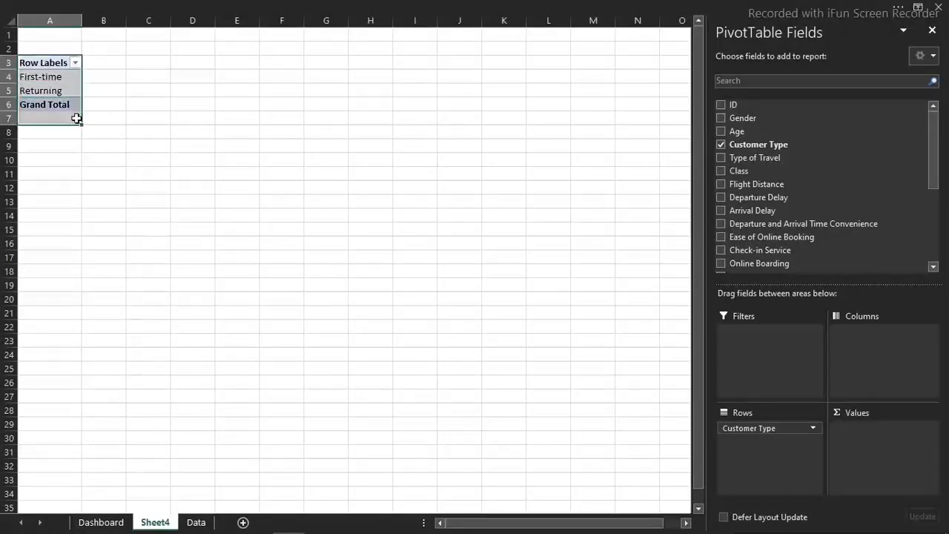
pyautogui.hotkey('ctrl', 'c')
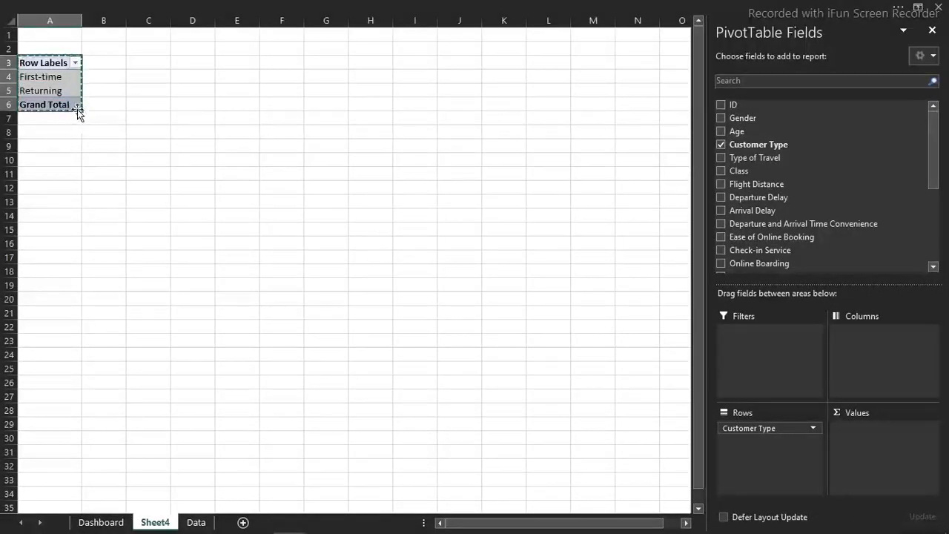
pyautogui.click(156, 146)
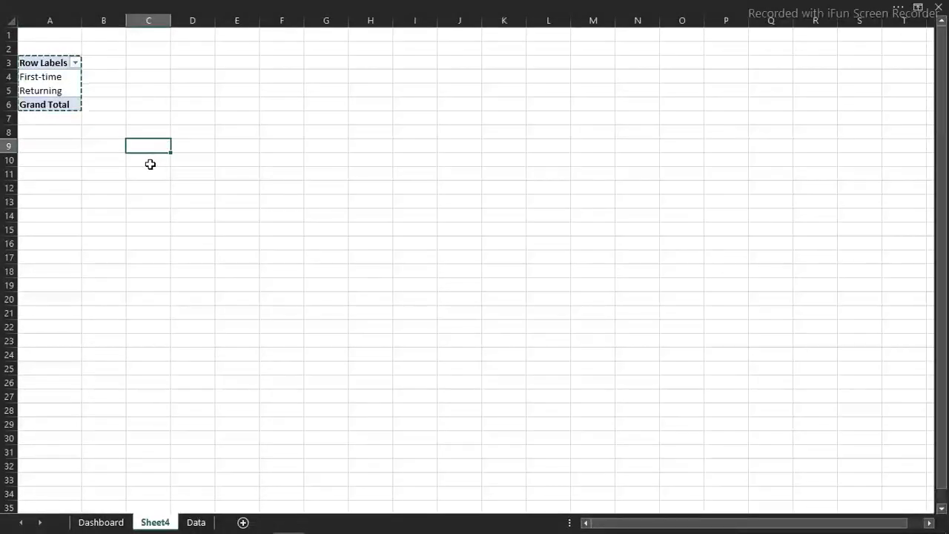
pyautogui.click(149, 170)
pyautogui.hotkey('ctrl', 'v')
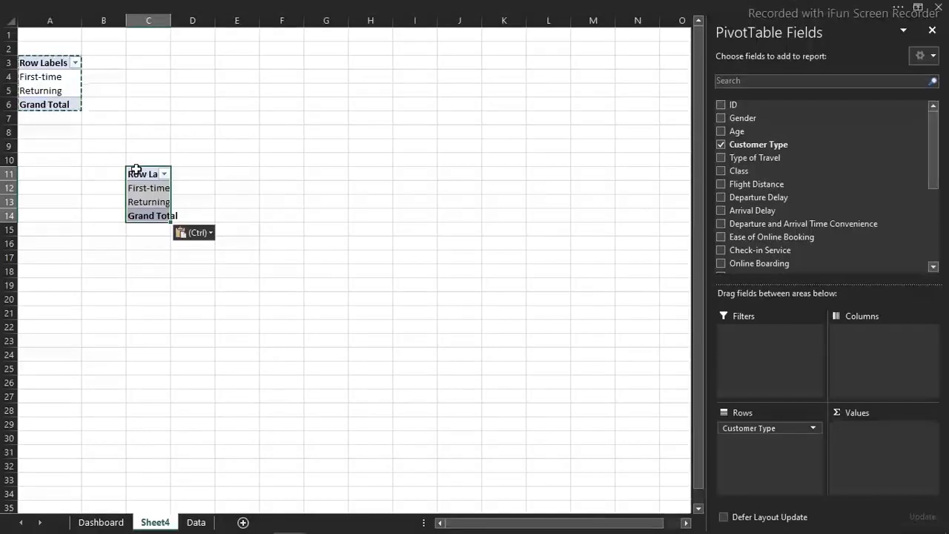
pyautogui.rightClick(137, 170)
pyautogui.hotkey('ctrl', 'z')
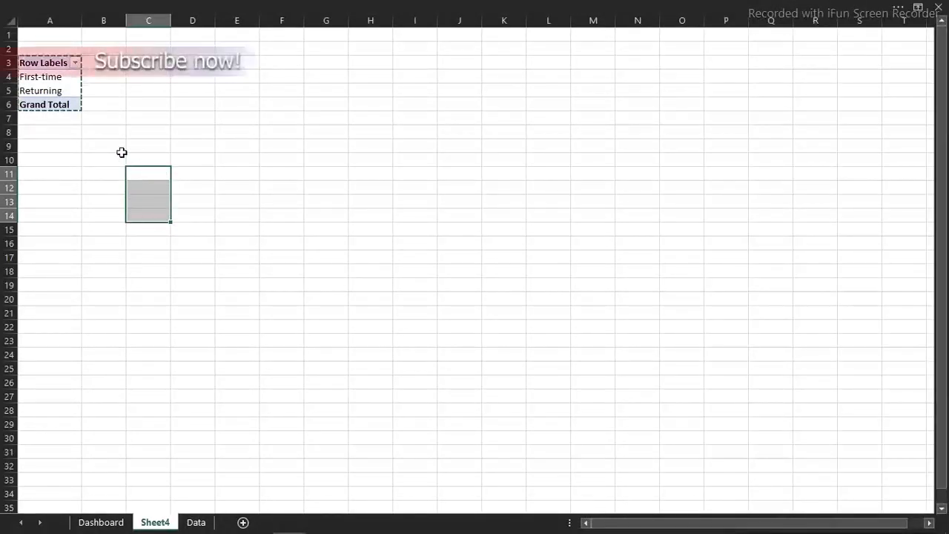
pyautogui.hotkey('ctrl', 'c')
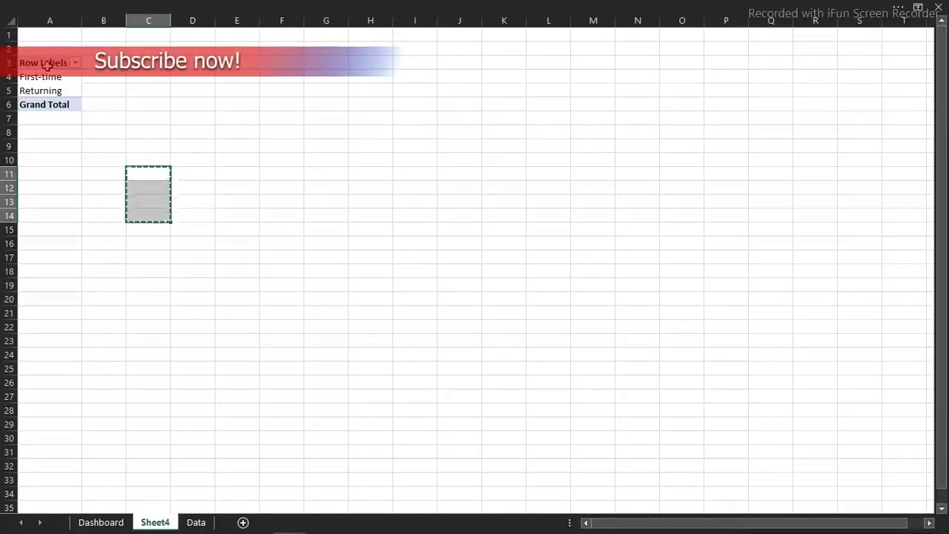
# Move the Customer Type PivotTable from A3:A6 to cell D10 on Sheet4
pyautogui.moveTo(46, 65); pyautogui.dragTo(69, 100)
pyautogui.hotkey('ctrl', 'c')
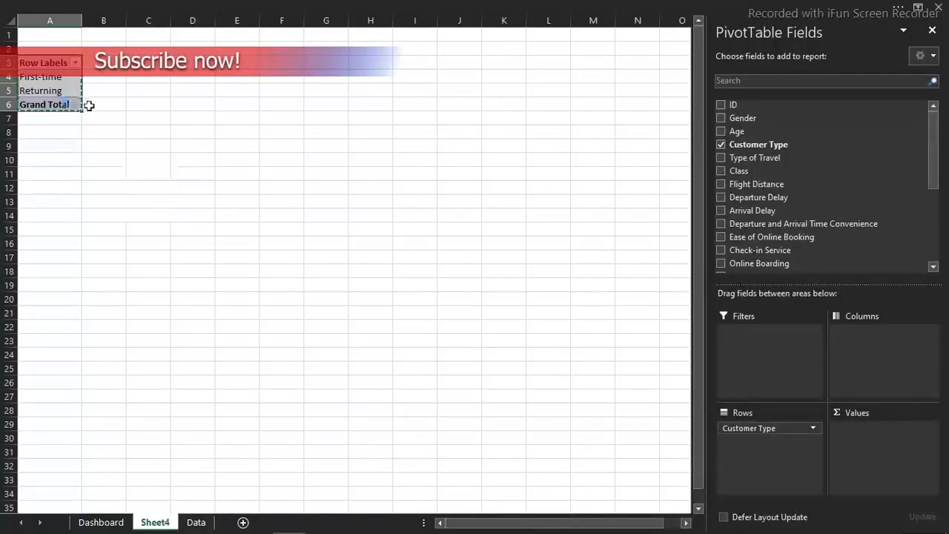
pyautogui.click(180, 159)
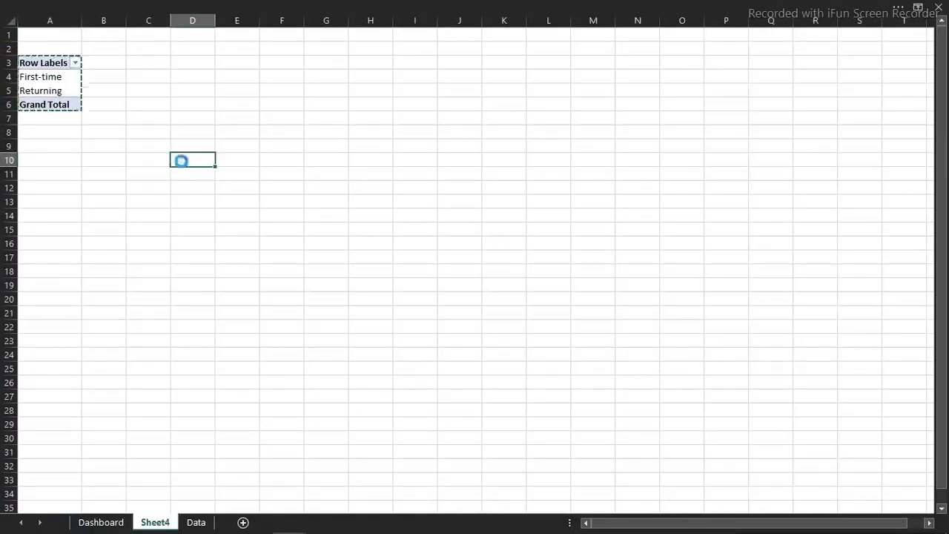
pyautogui.hotkey('ctrl', 'v')
# Show the Customer Type PivotTable in tabular form and turn grand totals off for rows and columns
pyautogui.click(498, 5)
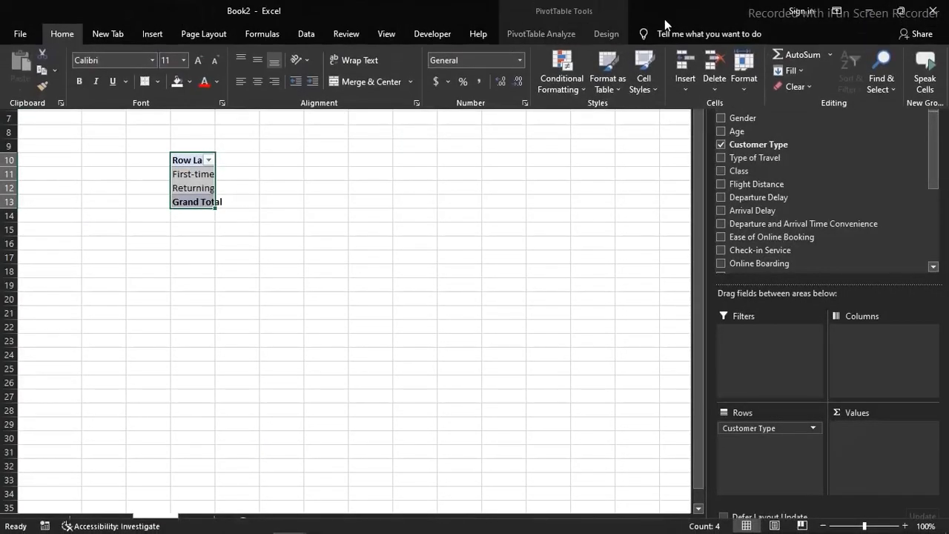
pyautogui.click(608, 34)
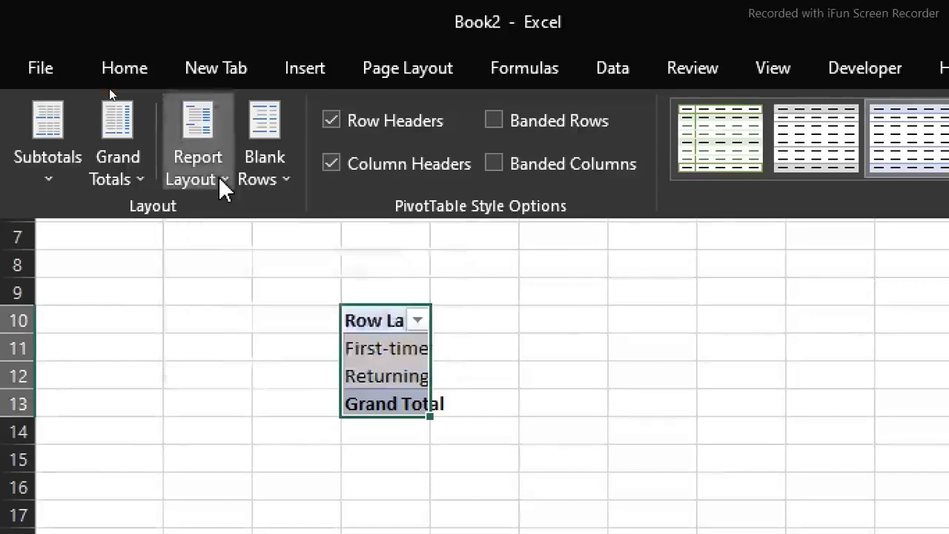
pyautogui.click(220, 179)
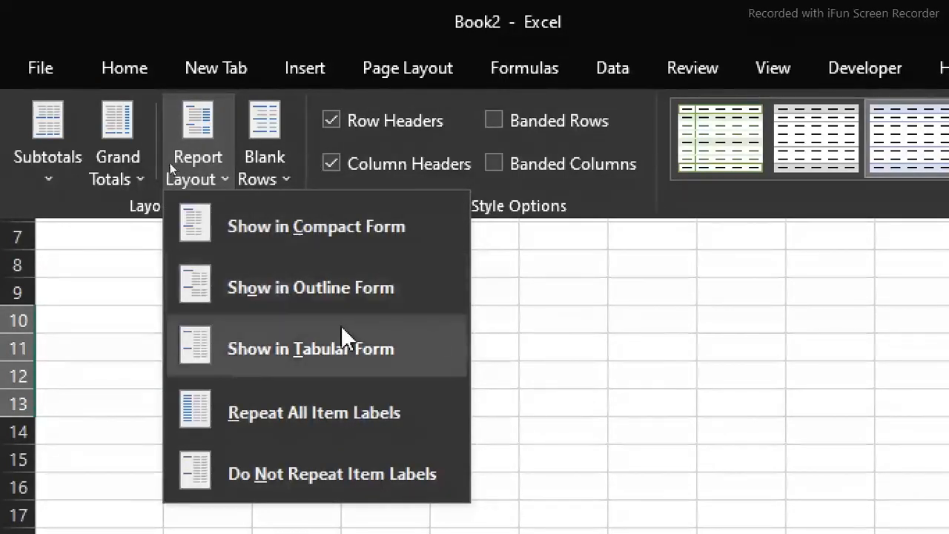
pyautogui.click(303, 353)
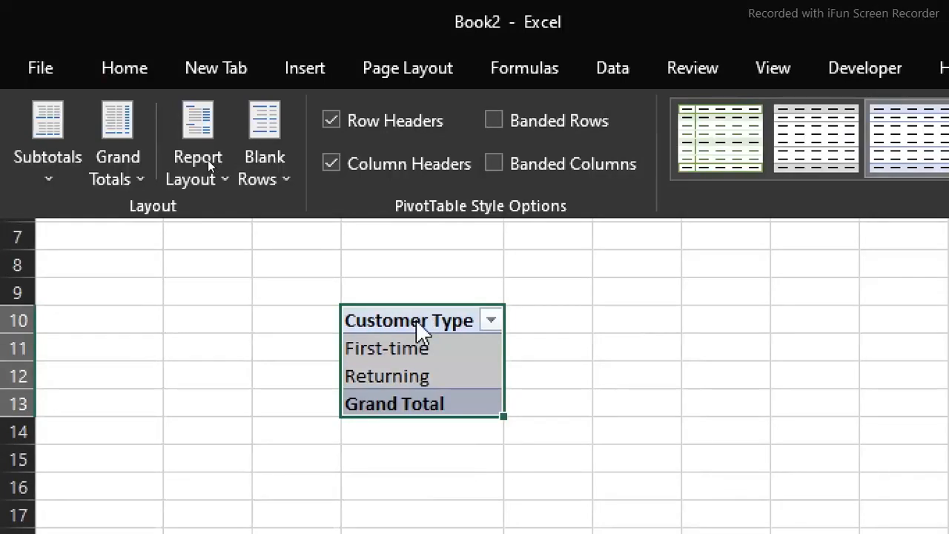
pyautogui.click(114, 183)
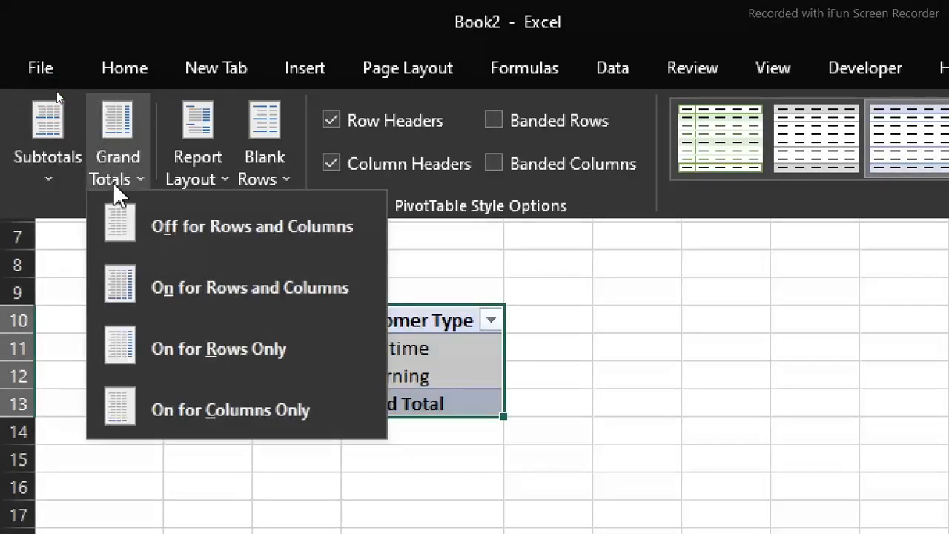
pyautogui.click(245, 238)
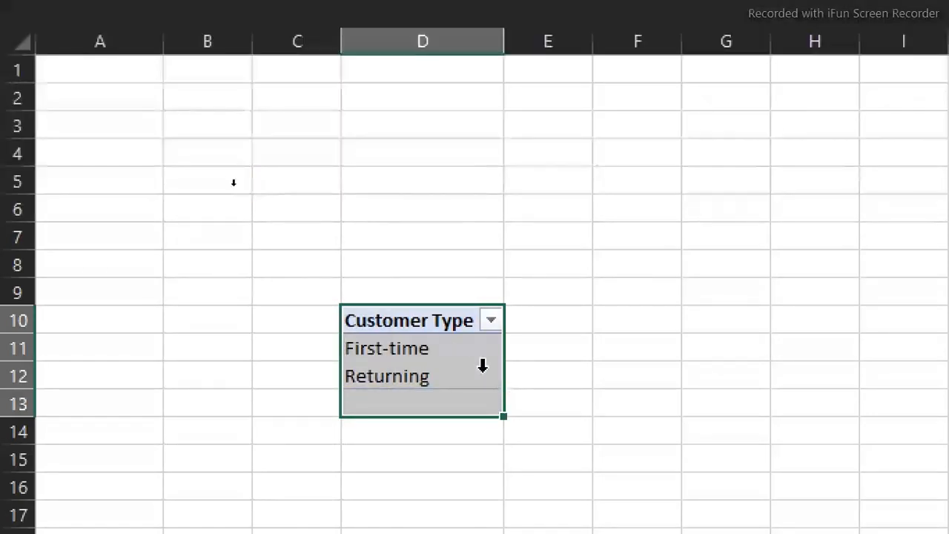
pyautogui.click(451, 356)
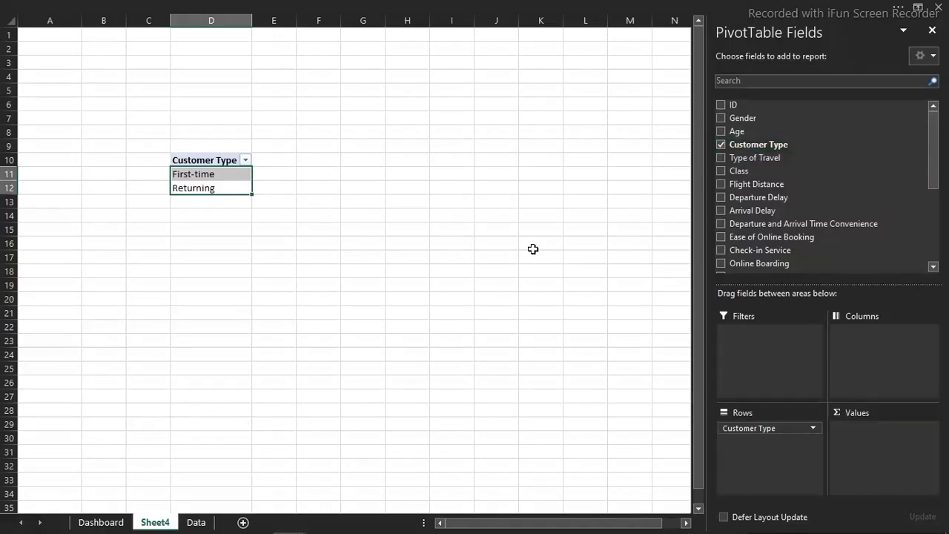
# Review the Customer Type, Type of Travel and Departure Delay columns on the Data sheet as candidates for analysis
pyautogui.click(198, 523)
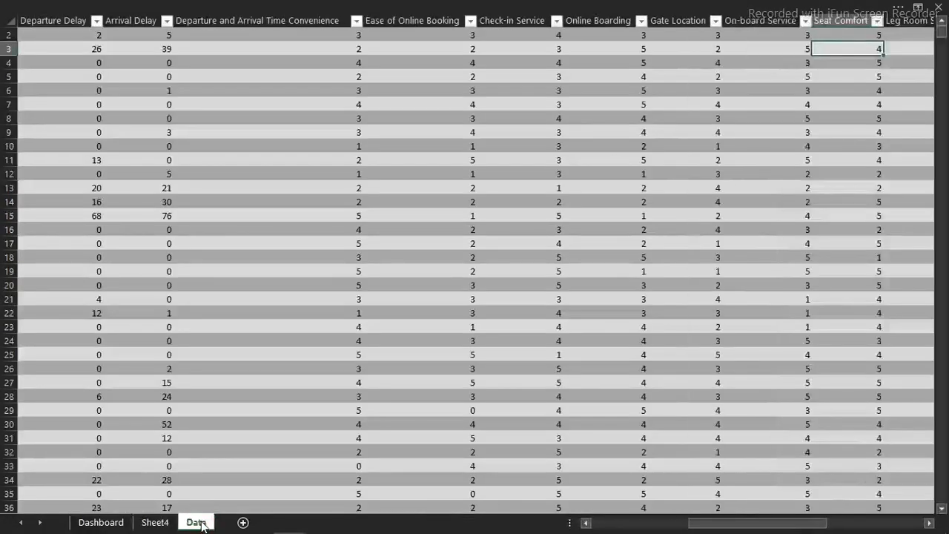
pyautogui.click(263, 247)
pyautogui.press('Left')
pyautogui.press('Left')
pyautogui.press('Left')
pyautogui.press('Left')
pyautogui.press('Left')
pyautogui.press('Left')
pyautogui.press('Left')
pyautogui.press('Left')
pyautogui.press('Left')
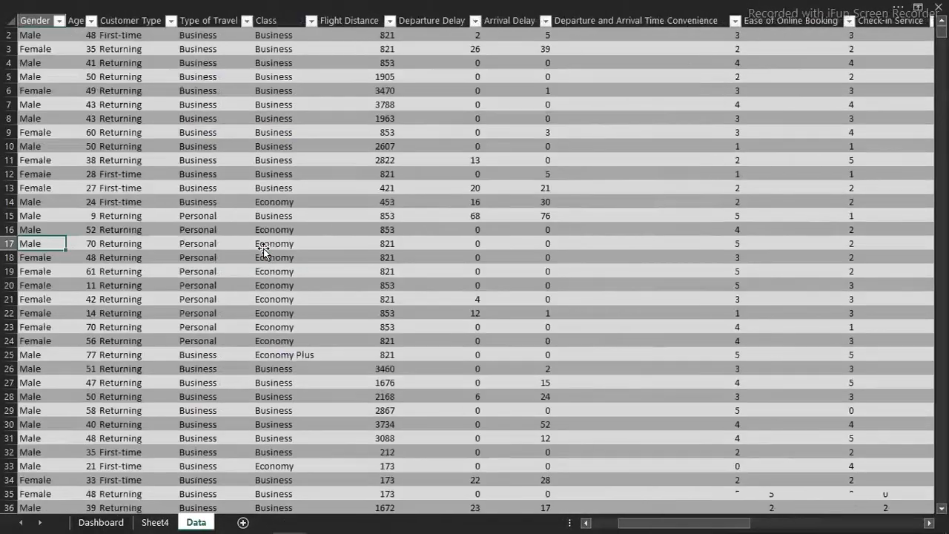
pyautogui.moveTo(149, 37); pyautogui.dragTo(159, 261)
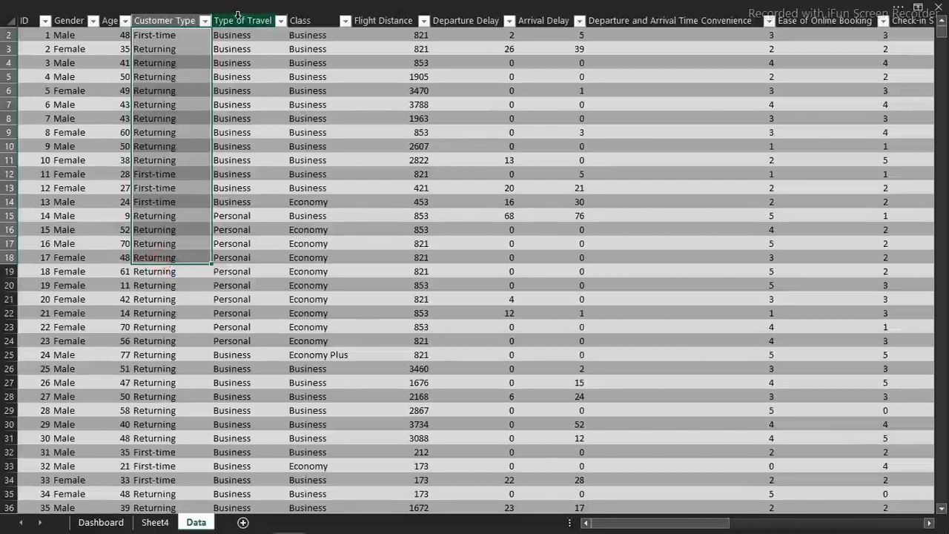
pyautogui.moveTo(228, 47); pyautogui.dragTo(248, 152)
pyautogui.moveTo(495, 35); pyautogui.dragTo(501, 198)
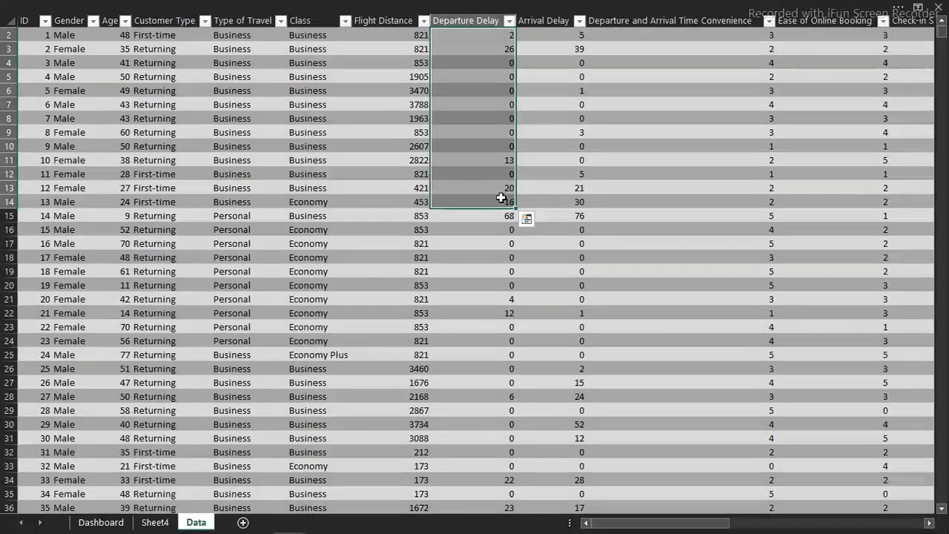
# Add Customer Type as a counted value field to the Customer Type PivotTable on Sheet4
pyautogui.click(155, 523)
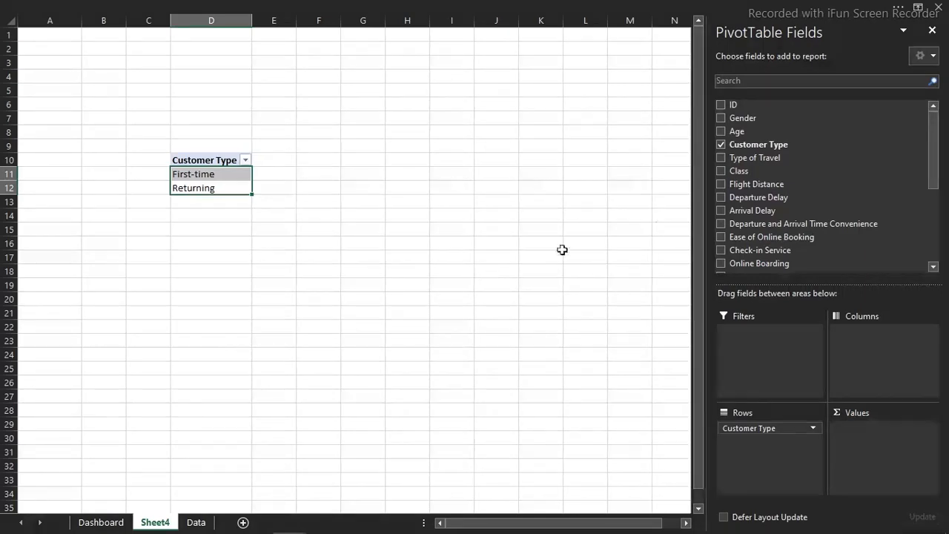
pyautogui.moveTo(750, 148); pyautogui.dragTo(875, 455)
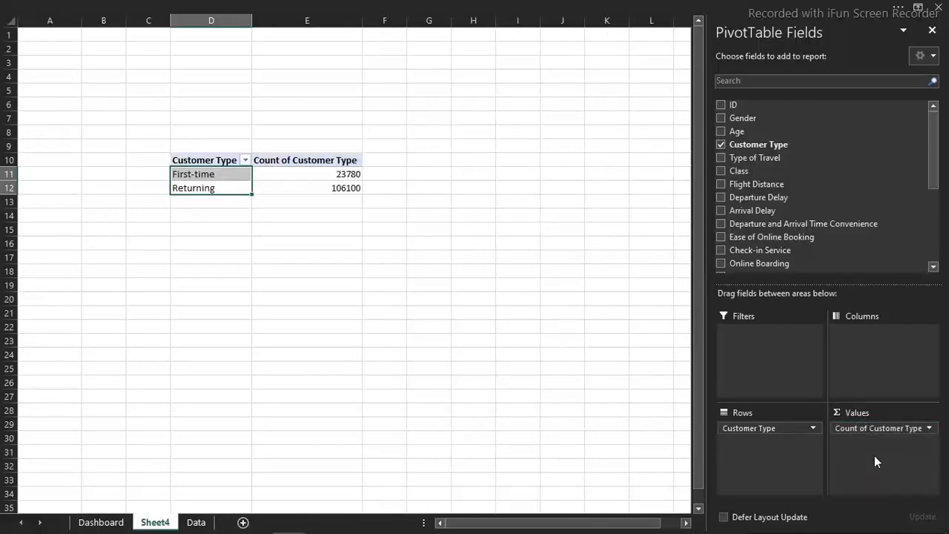
# Try Food and Drink as a second value field summarized by Count, and remove it from the PivotTable
pyautogui.moveTo(932, 190); pyautogui.dragTo(937, 218)
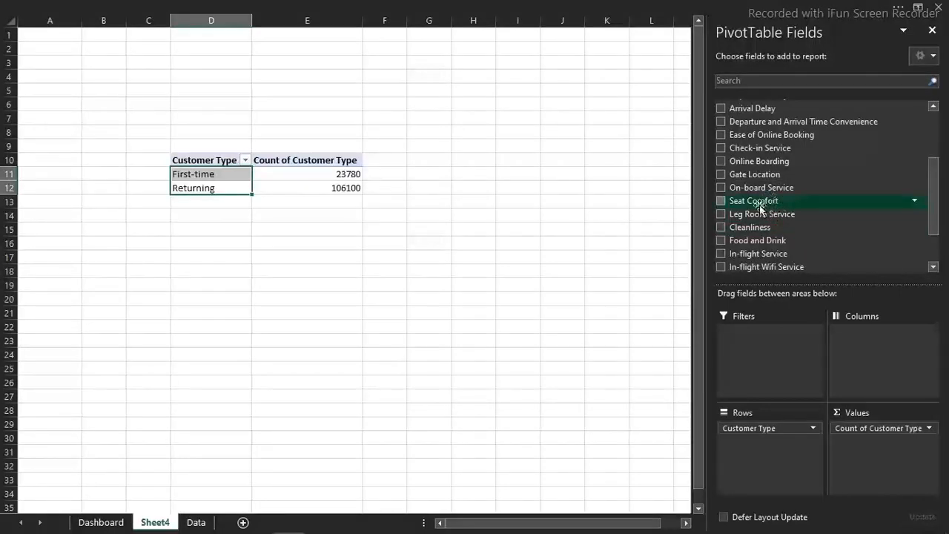
pyautogui.moveTo(763, 240); pyautogui.dragTo(899, 464)
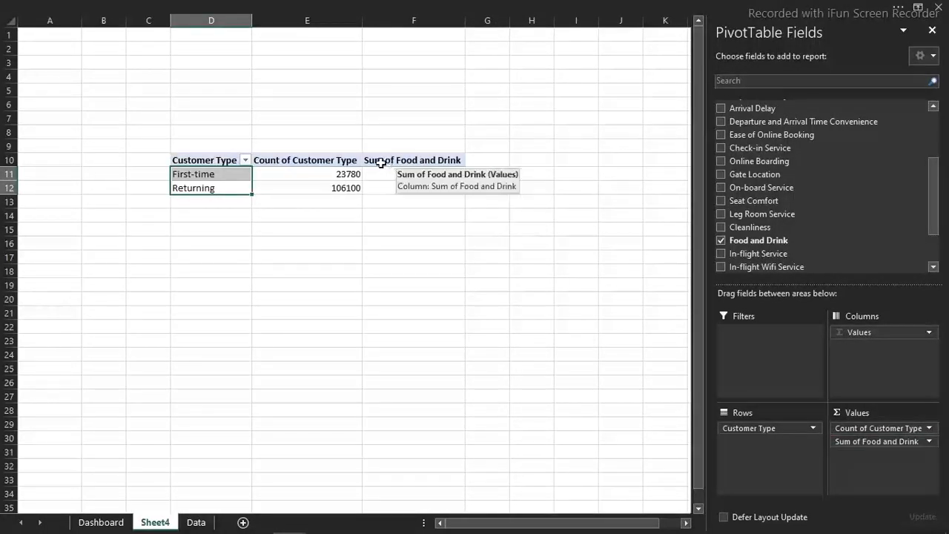
pyautogui.click(932, 445)
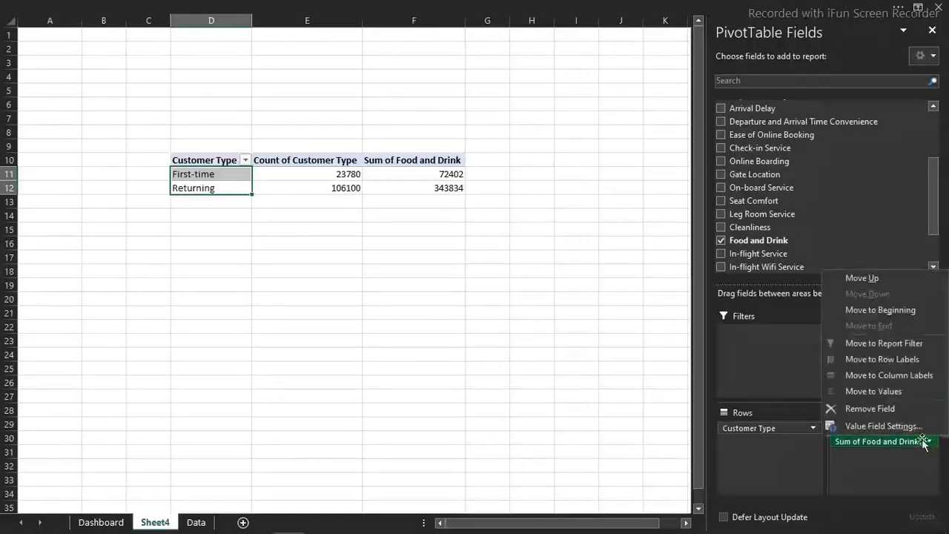
pyautogui.click(902, 421)
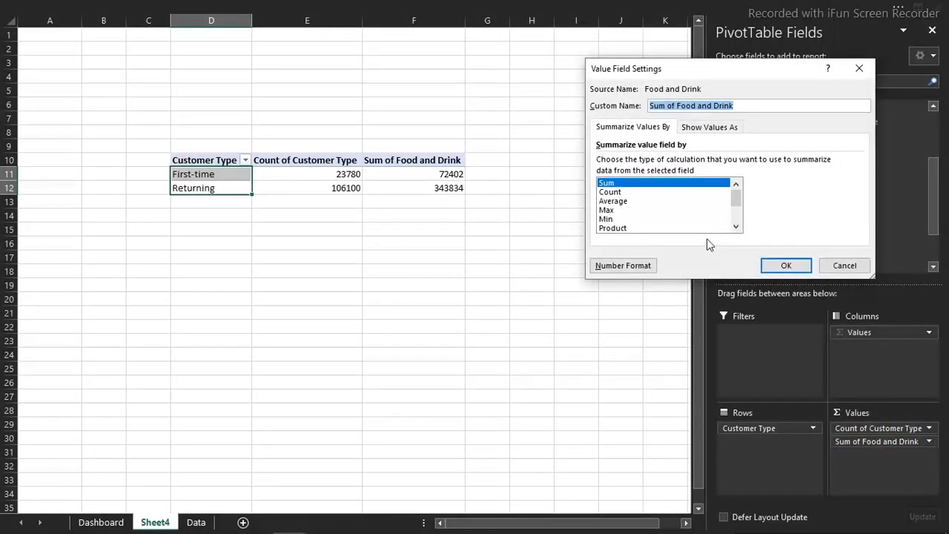
pyautogui.click(845, 265)
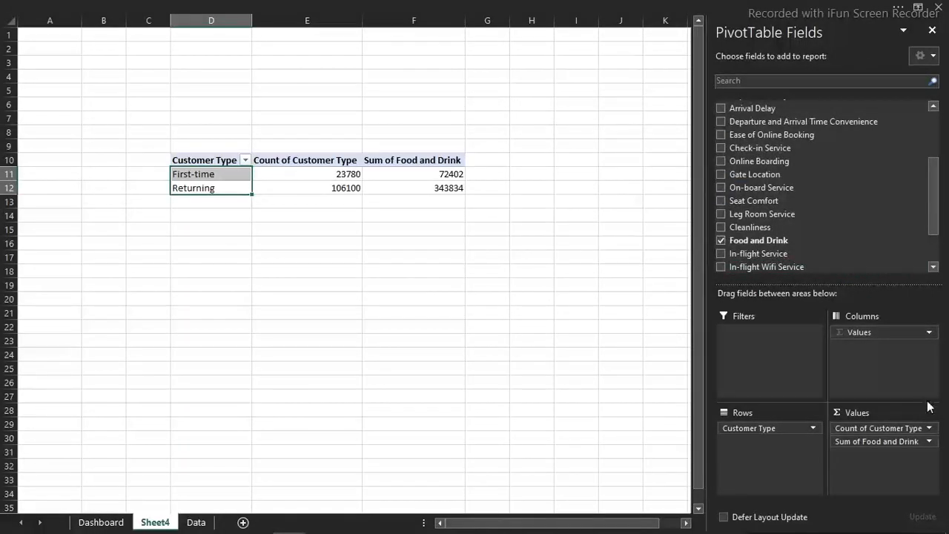
pyautogui.click(931, 444)
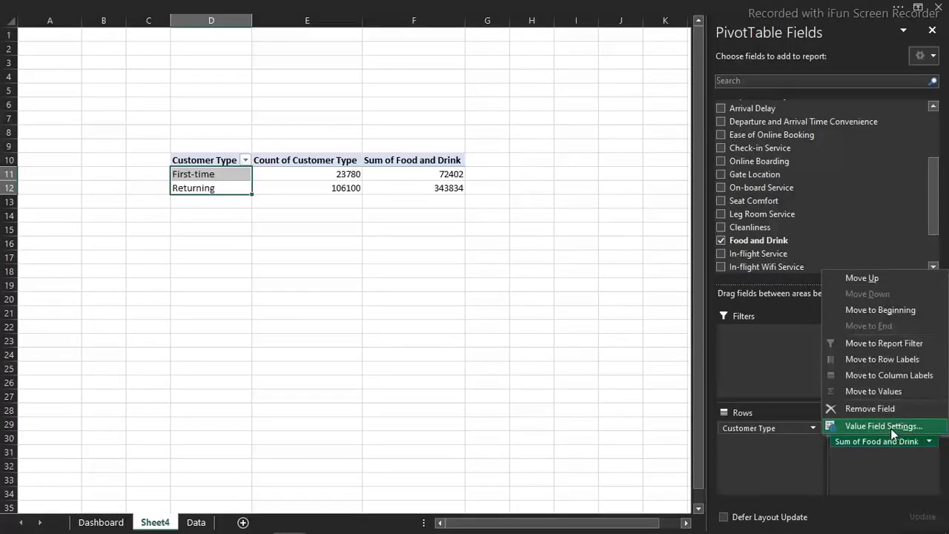
pyautogui.click(896, 428)
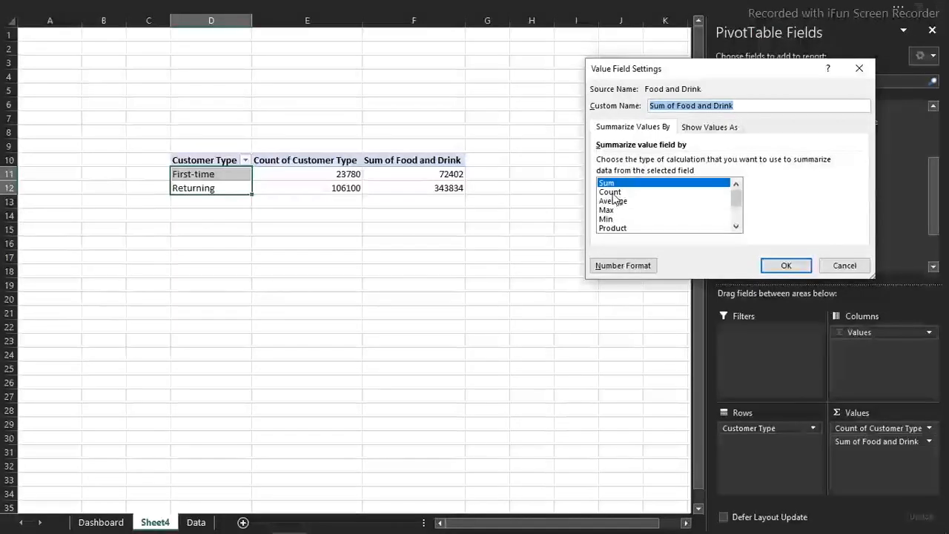
pyautogui.doubleClick(611, 192)
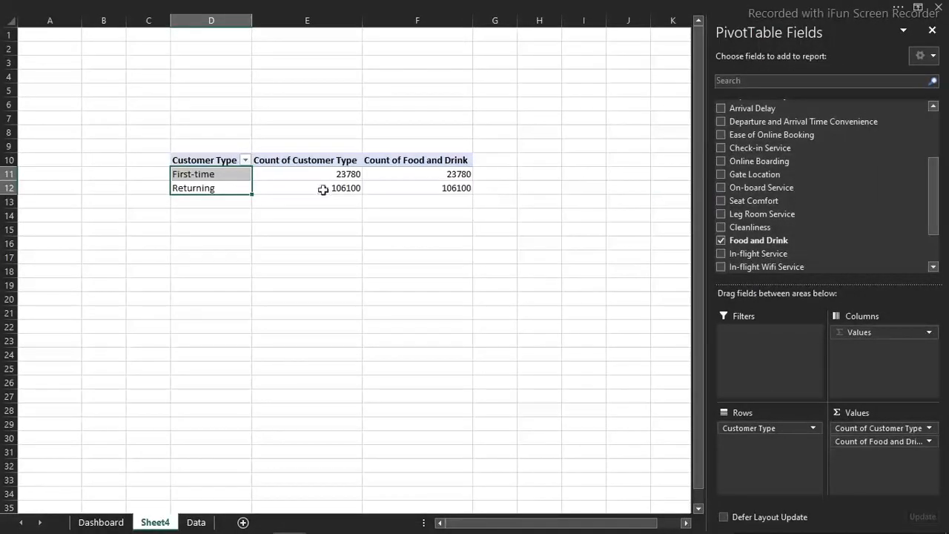
pyautogui.moveTo(918, 445); pyautogui.dragTo(603, 391)
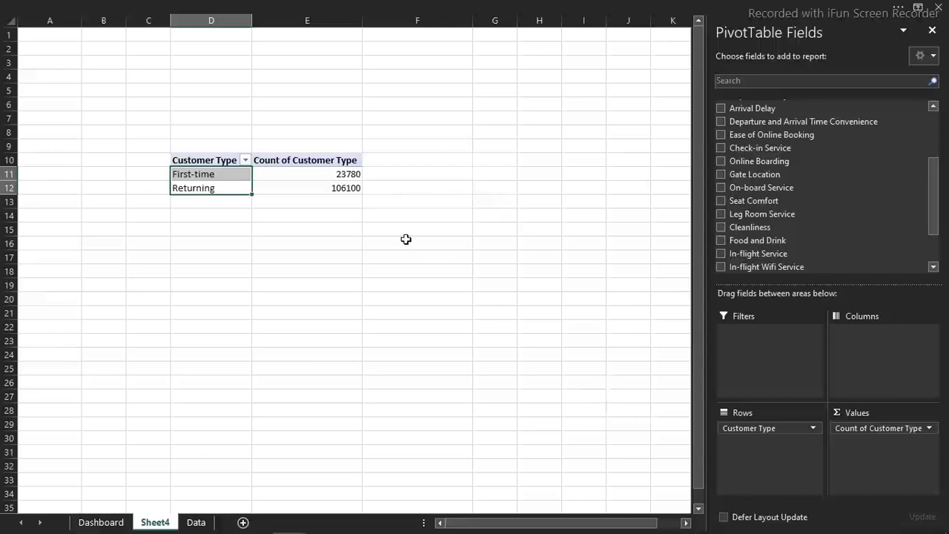
# Rename the Count of Customer Type value field to "Total passengers"
pyautogui.click(313, 160)
pyautogui.doubleClick(315, 163)
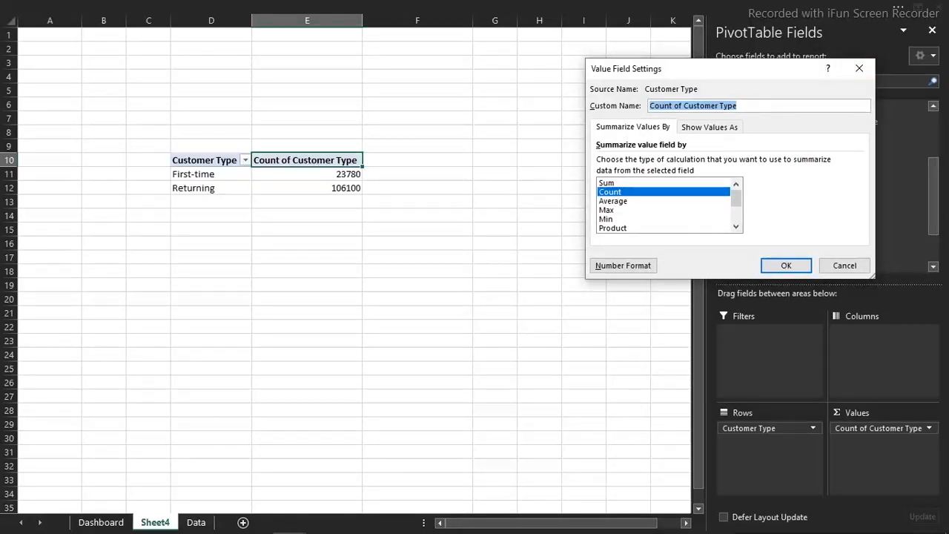
pyautogui.write('Total passengers')
pyautogui.press('Return')
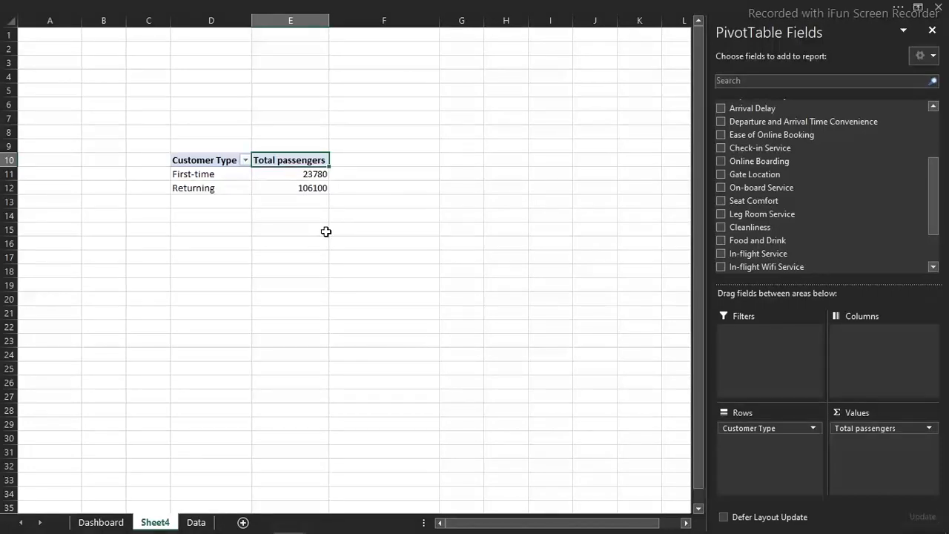
# Insert a Doughnut PivotChart based on the Customer Type PivotTable
pyautogui.click(255, 269)
pyautogui.click(281, 188)
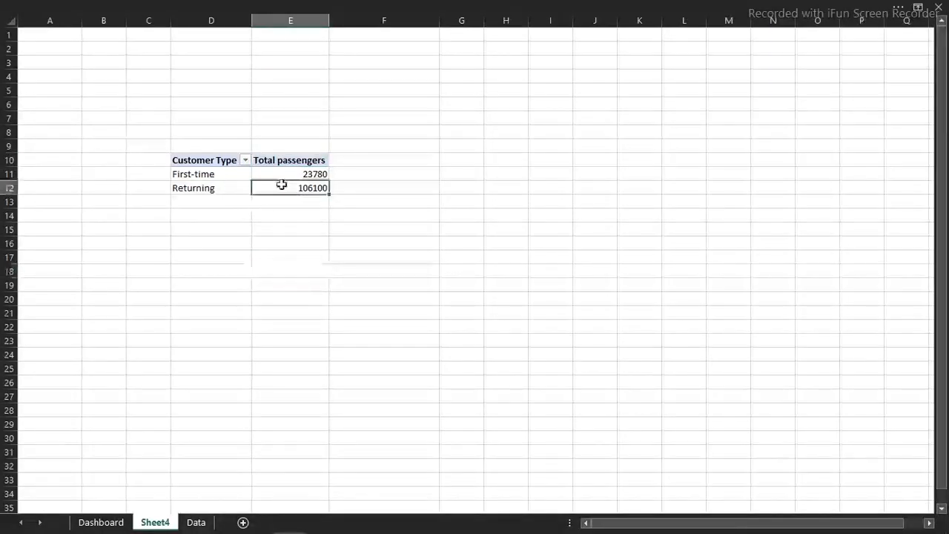
pyautogui.click(321, 6)
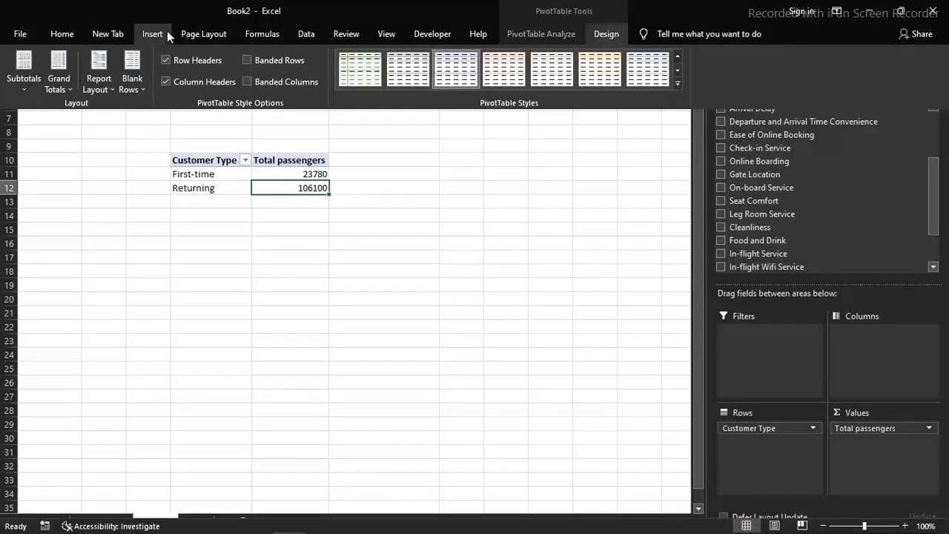
pyautogui.click(531, 35)
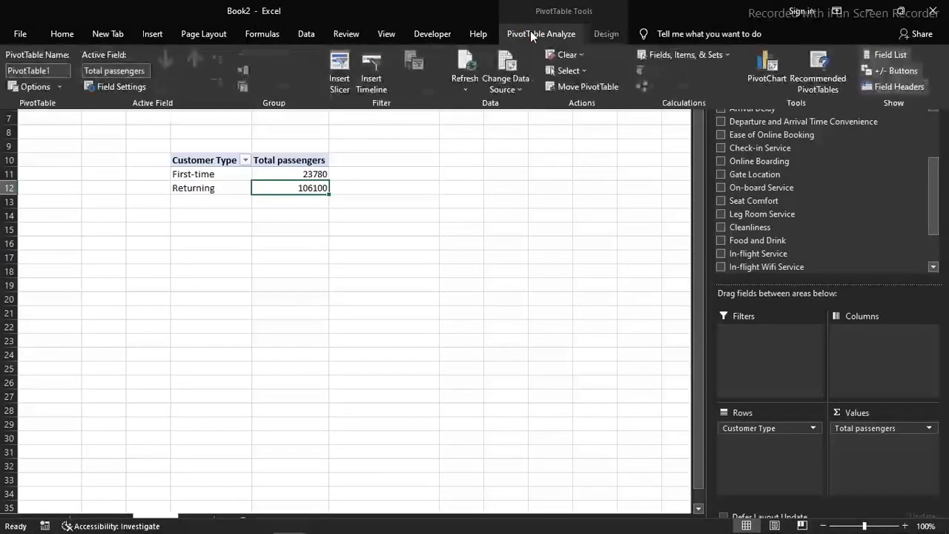
pyautogui.click(777, 64)
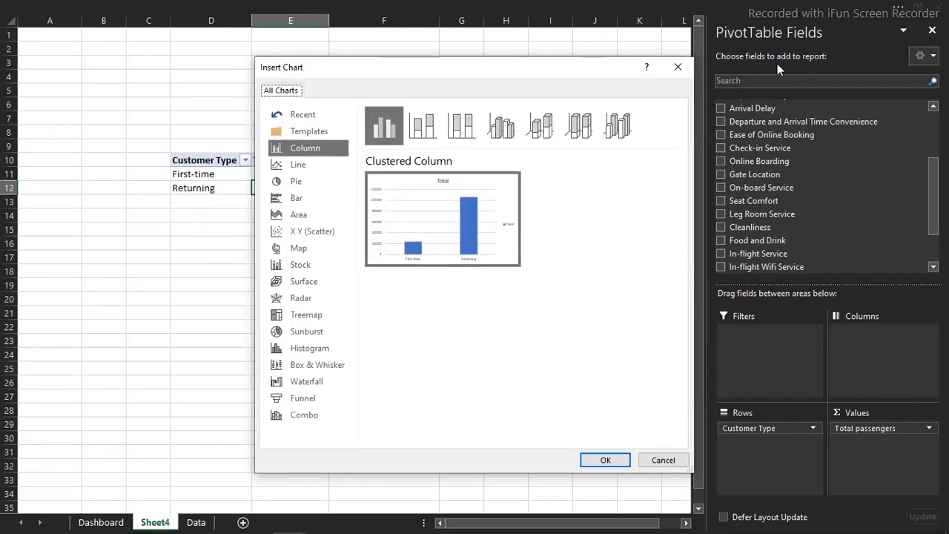
pyautogui.click(296, 184)
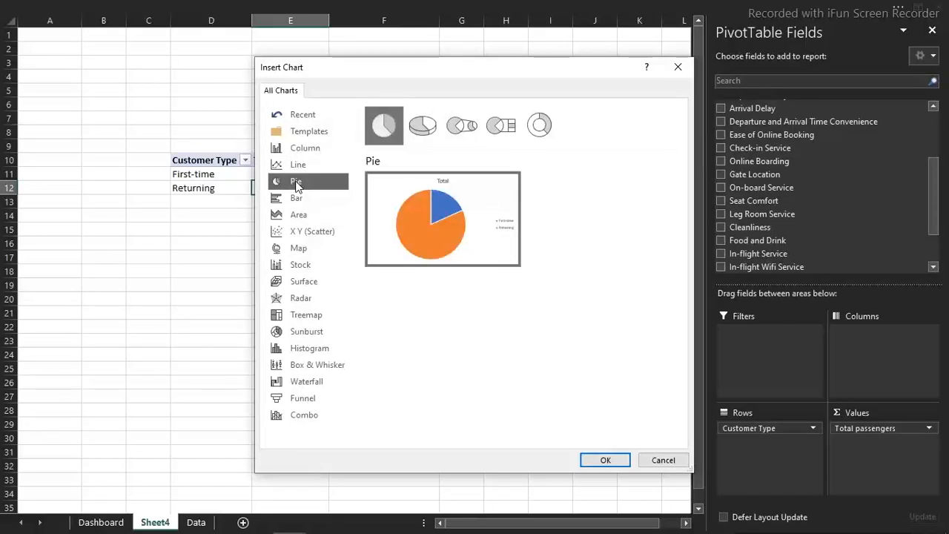
pyautogui.click(542, 125)
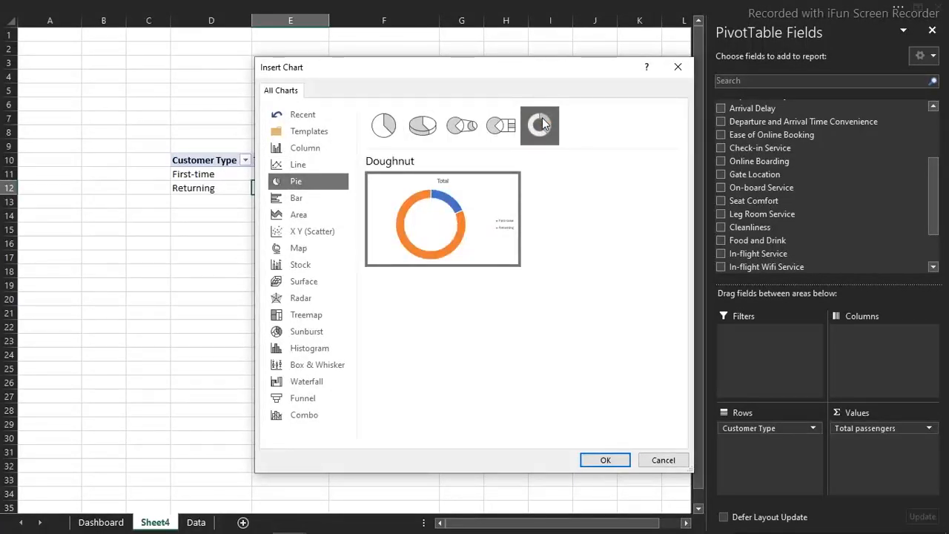
pyautogui.doubleClick(542, 125)
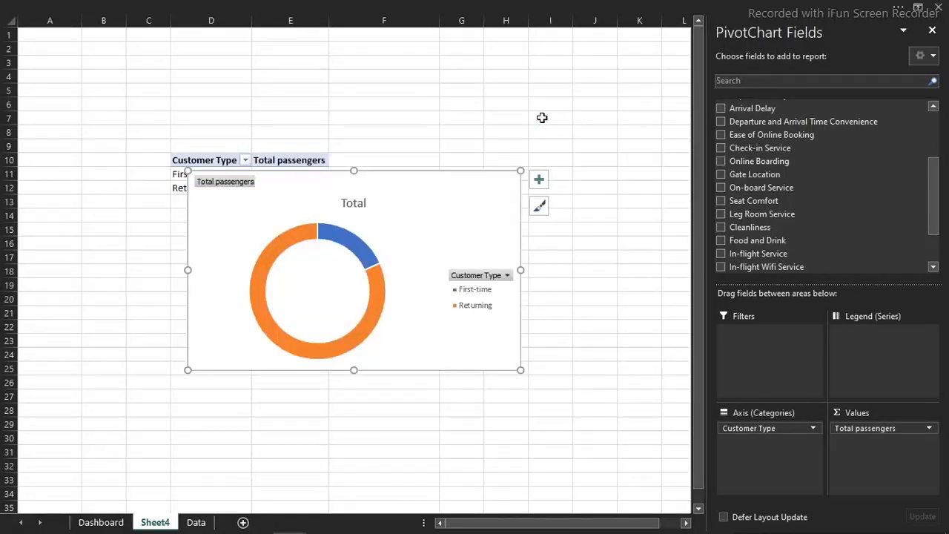
# Hide all field buttons on the doughnut chart and delete its legend and title
pyautogui.rightClick(482, 279)
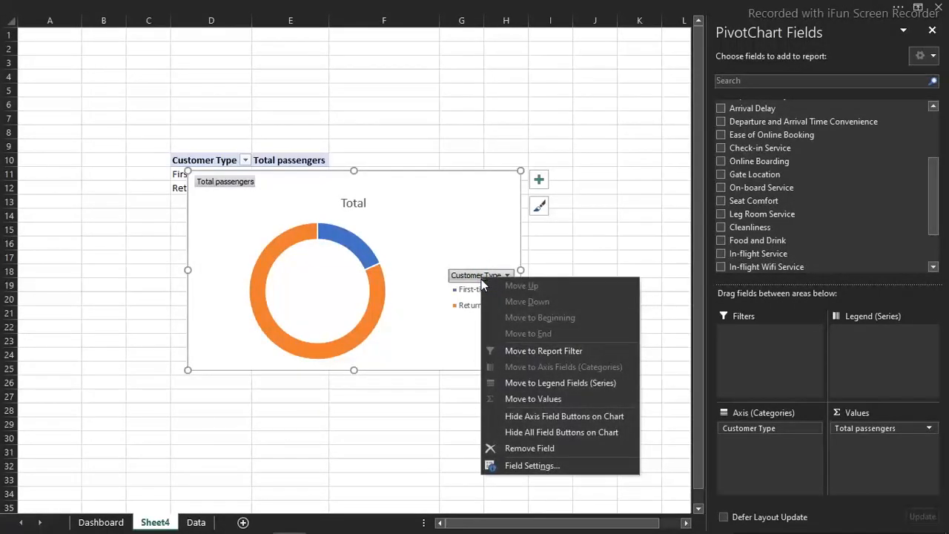
pyautogui.click(543, 433)
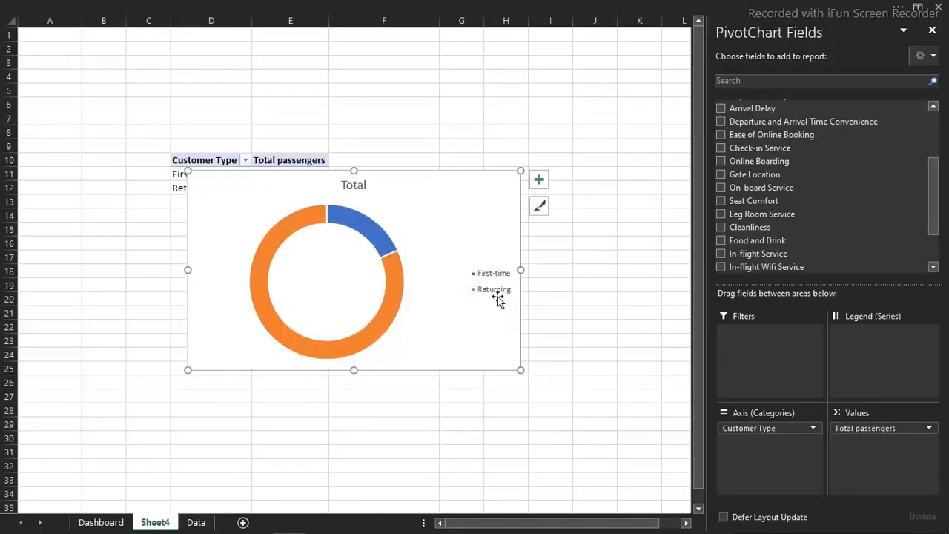
pyautogui.click(497, 293)
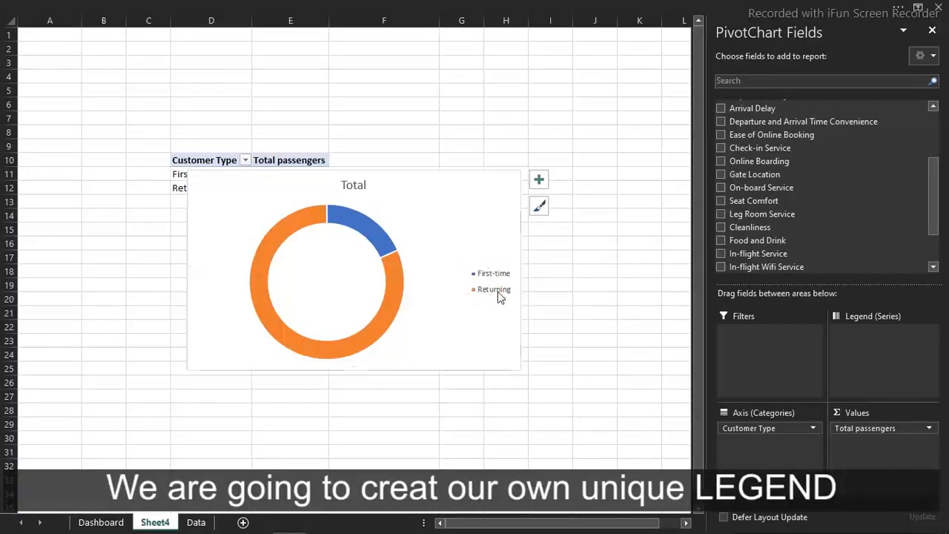
pyautogui.press('Delete')
pyautogui.click(354, 187)
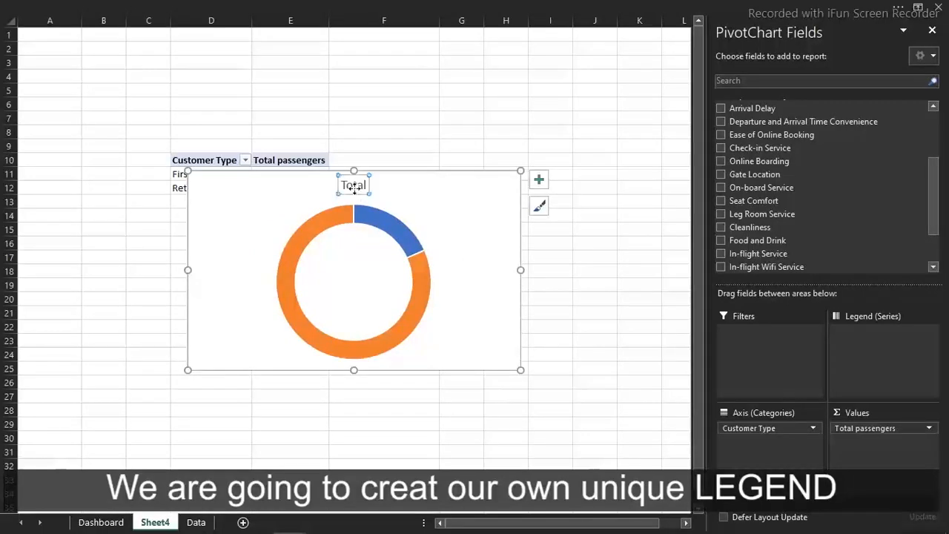
pyautogui.press('Delete')
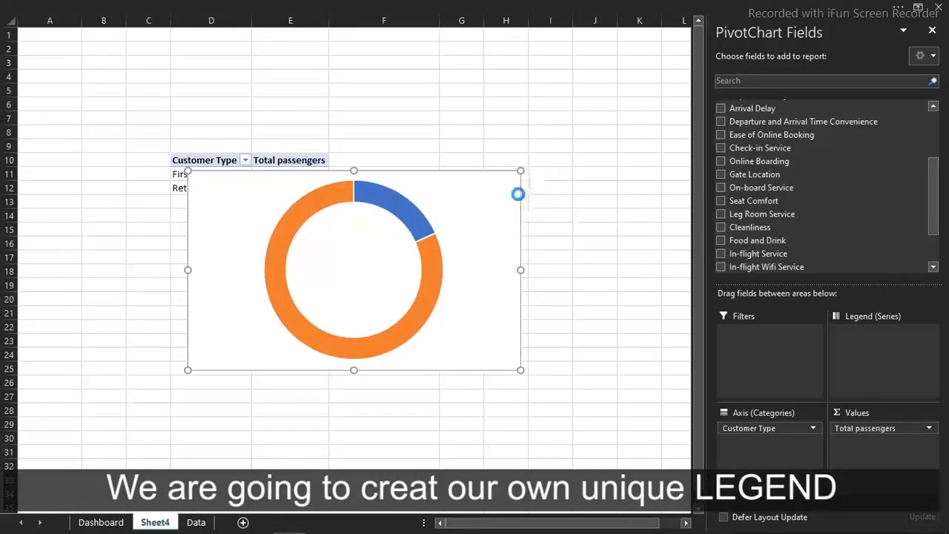
# Cut the doughnut chart from Sheet4, paste it into the Dashboard sheet and move it over the grey side panel
pyautogui.press('Delete')
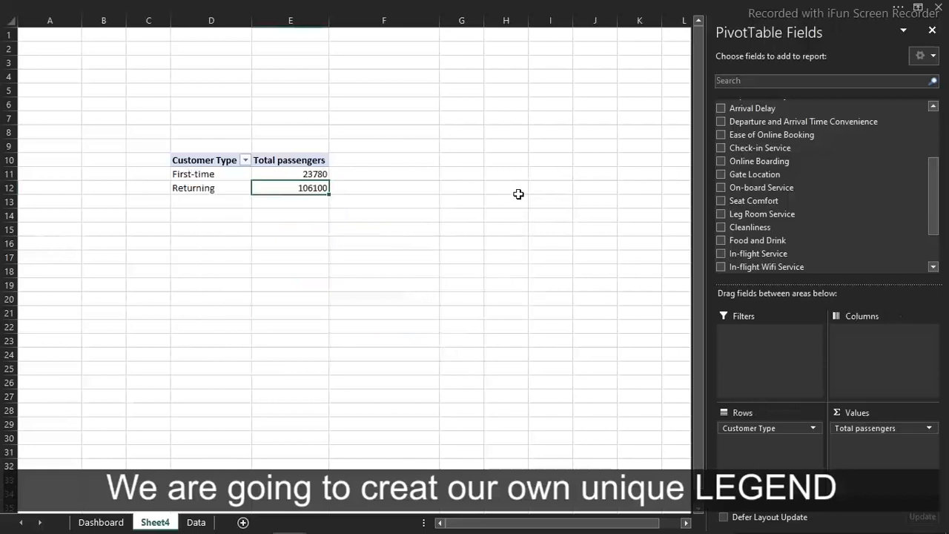
pyautogui.click(109, 523)
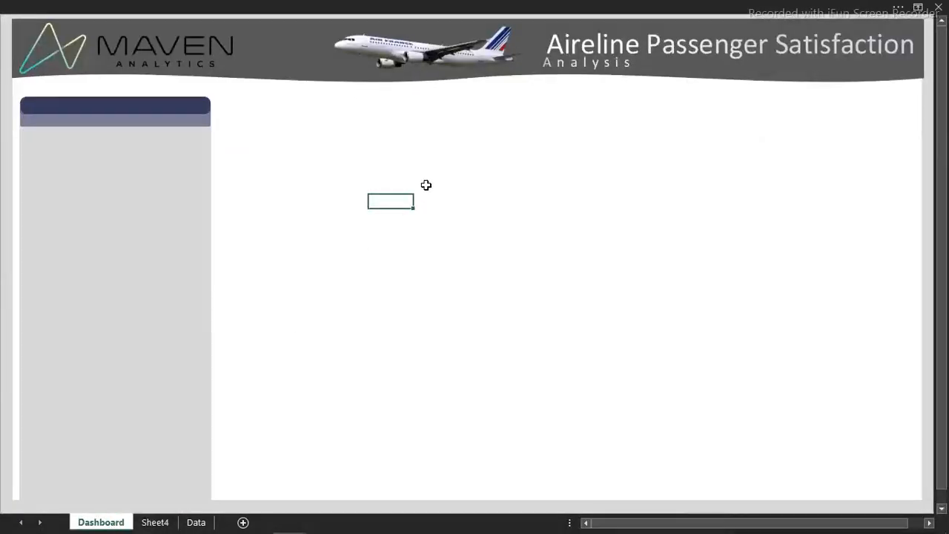
pyautogui.hotkey('ctrl', 'v')
pyautogui.moveTo(450, 195)
pyautogui.mouseDown()
pyautogui.moveTo(203, 168)
pyautogui.moveTo(130, 172)
pyautogui.mouseUp()
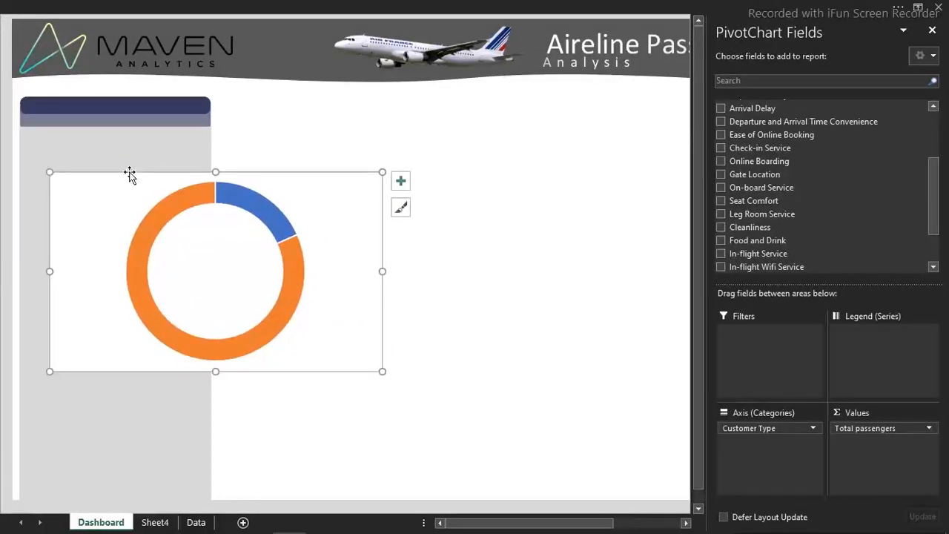
# Give the doughnut chart area no fill and no border line, and shrink the chart to fit below the side panel's blue header
pyautogui.doubleClick(130, 173)
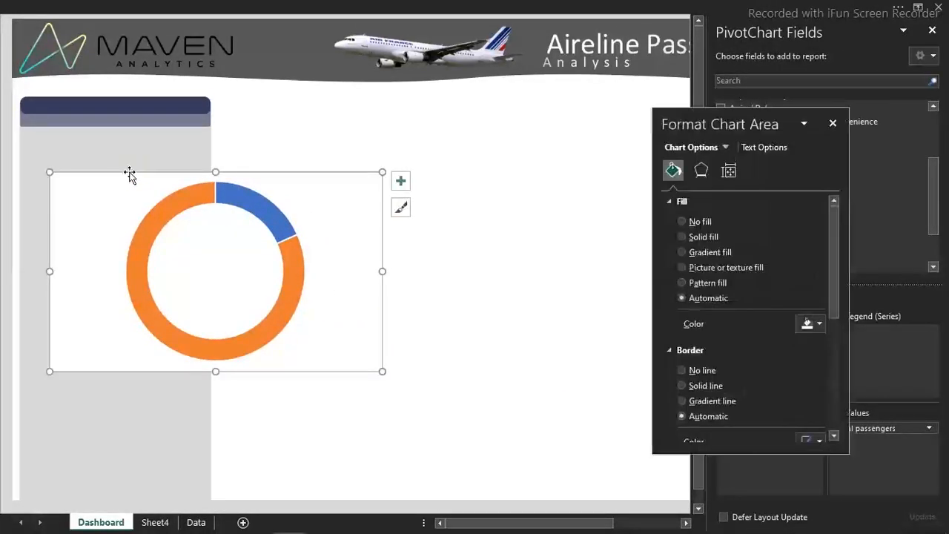
pyautogui.click(690, 222)
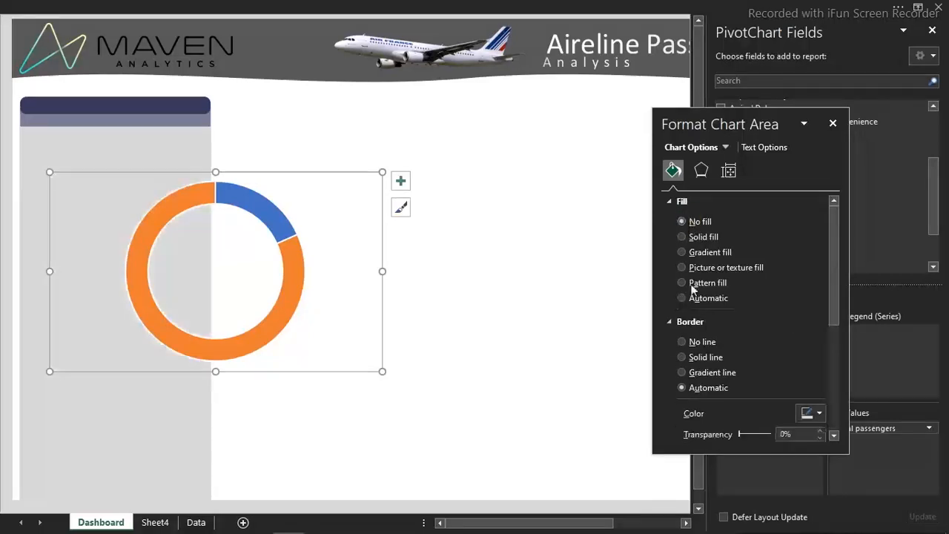
pyautogui.click(685, 342)
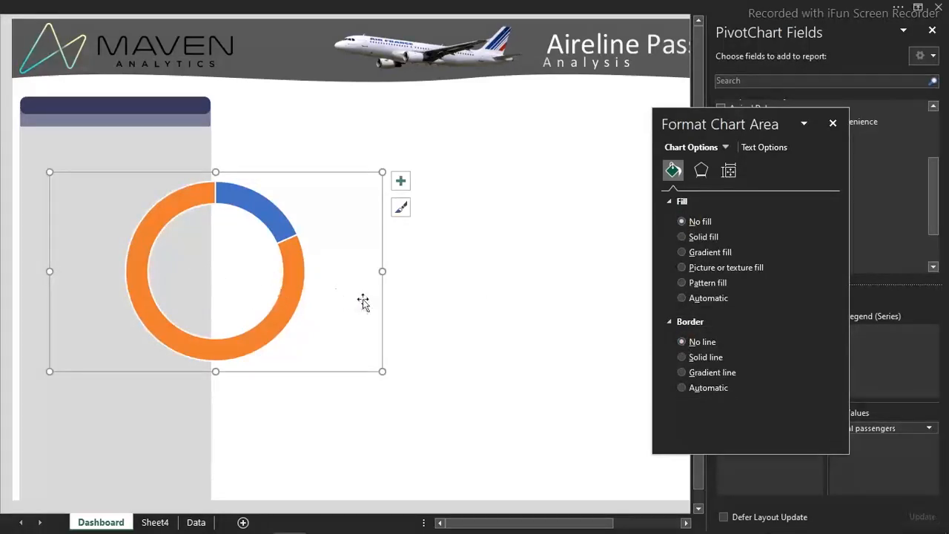
pyautogui.moveTo(382, 369); pyautogui.dragTo(183, 289)
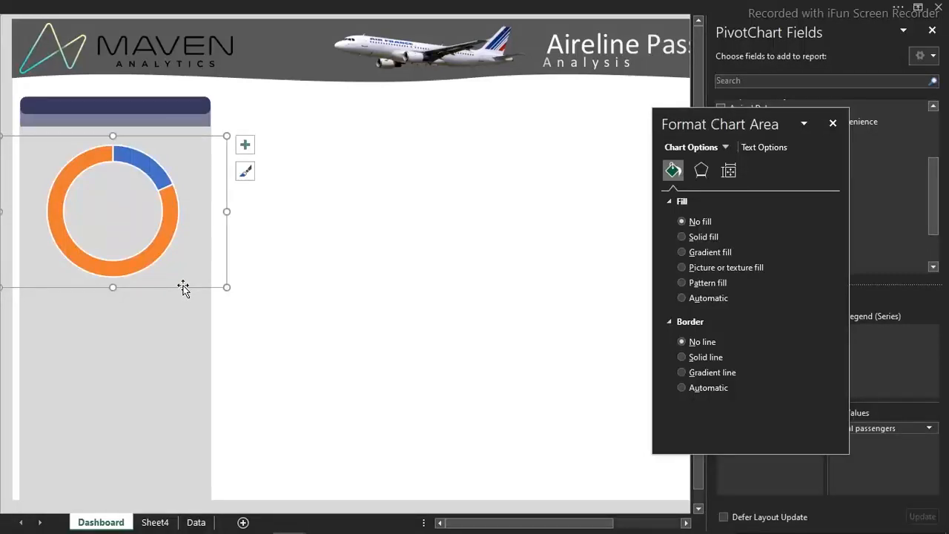
pyautogui.click(346, 242)
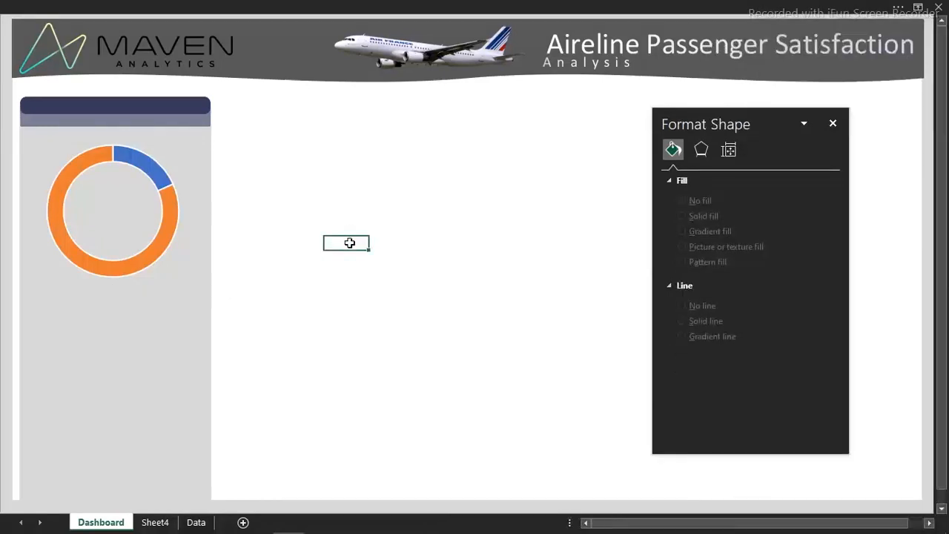
# Resize the doughnut chart to 2.01" high and 2.83" wide
pyautogui.click(161, 216)
pyautogui.click(227, 256)
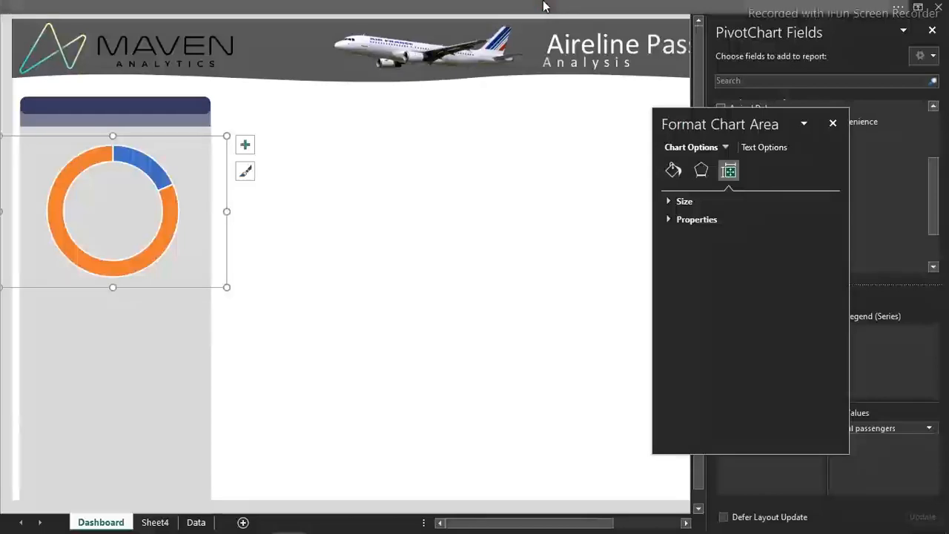
pyautogui.click(716, 15)
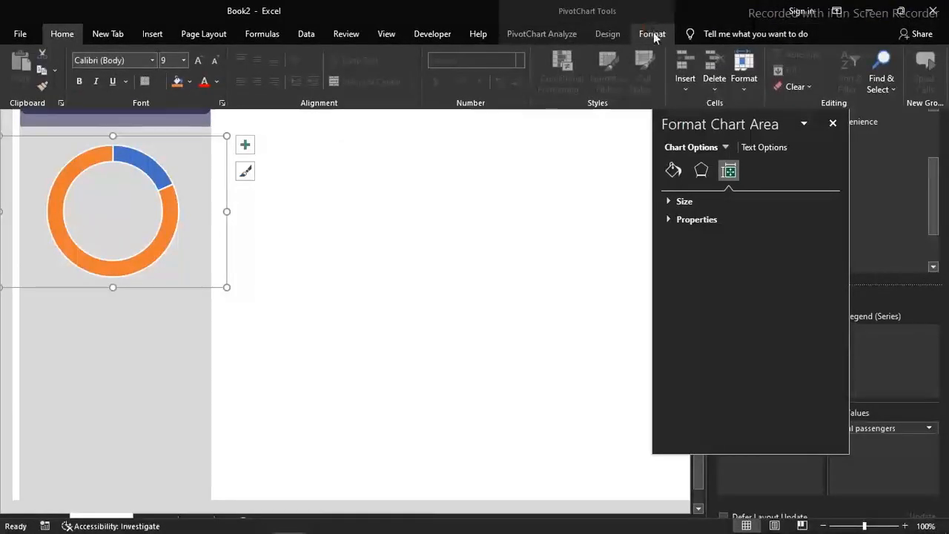
pyautogui.click(653, 34)
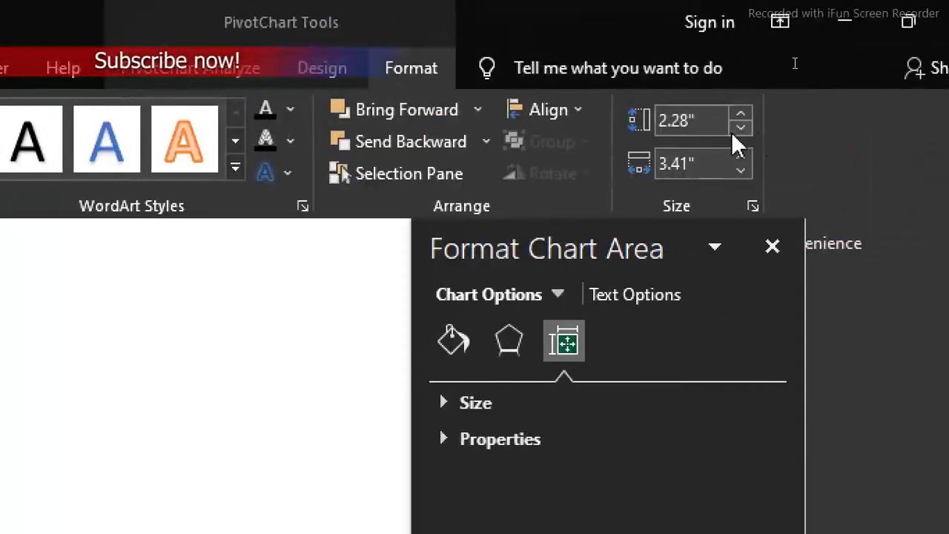
pyautogui.click(674, 111)
pyautogui.write('2.01')
pyautogui.press('Tab')
pyautogui.write('2.83')
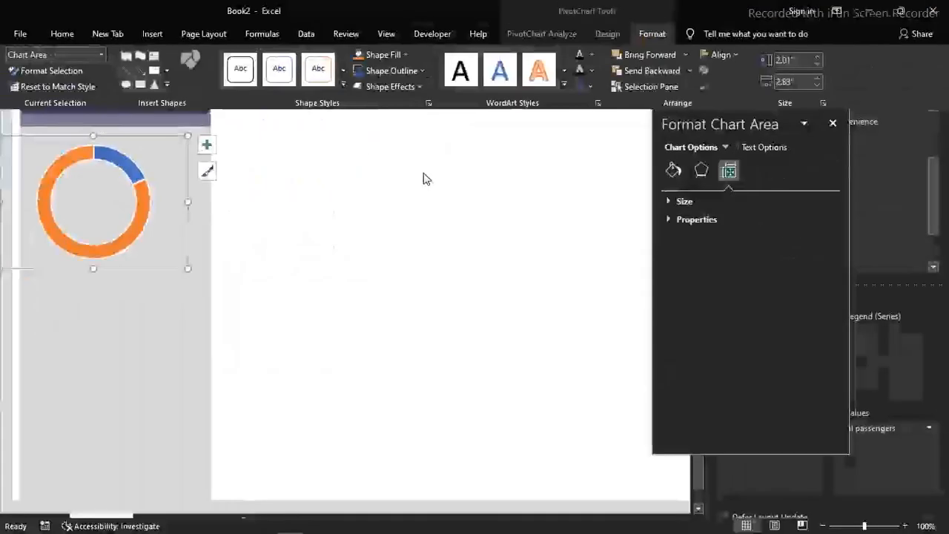
pyautogui.click(156, 269)
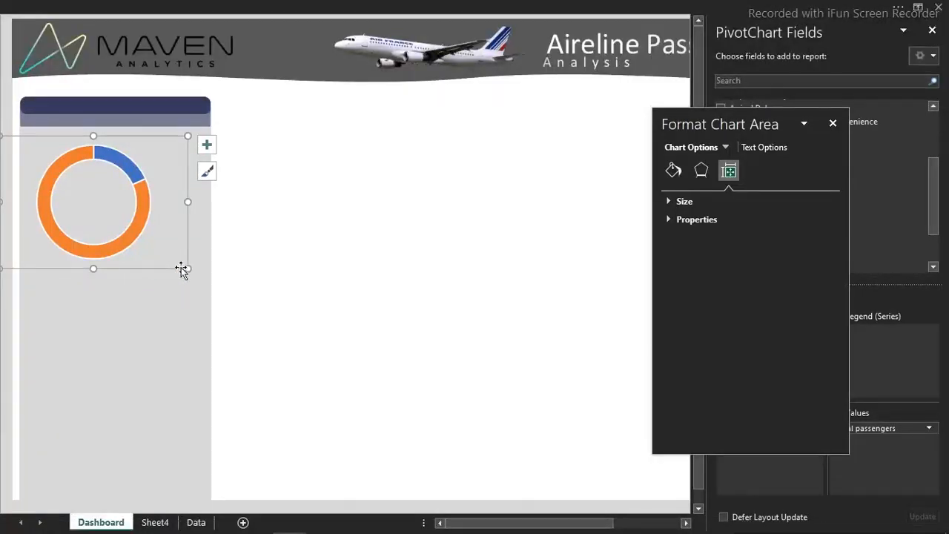
# Nudge the doughnut chart to the right until it sits centred within the grey side panel
pyautogui.moveTo(181, 268); pyautogui.dragTo(178, 272)
pyautogui.press('Right')
pyautogui.press('Right')
pyautogui.press('Right')
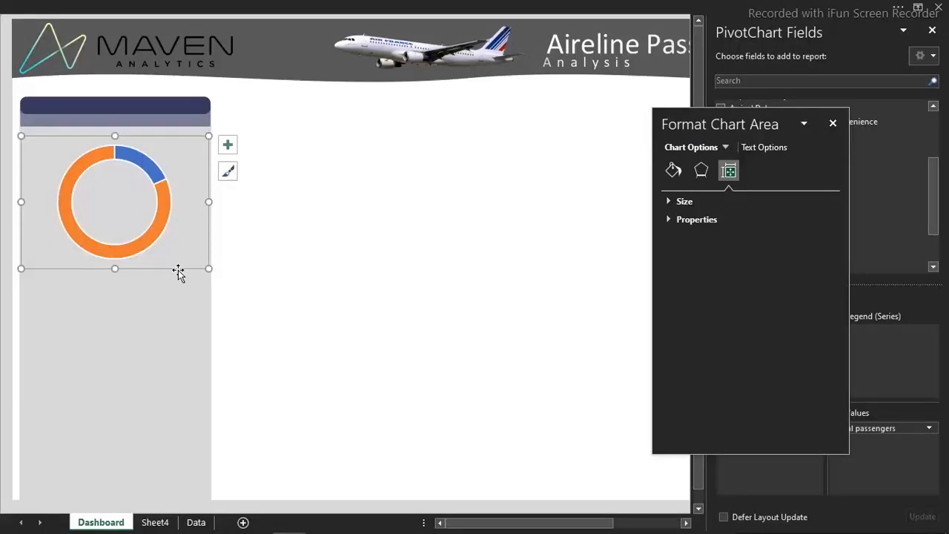
# Remove the doughnut series' border line and fill the orange Returning slice with the recently used dark blue
pyautogui.moveTo(168, 187)
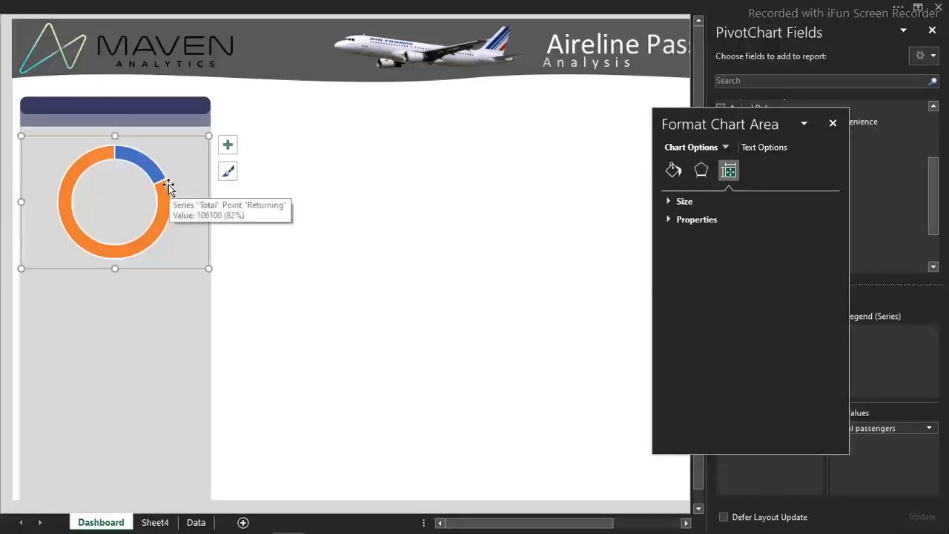
pyautogui.click(104, 160)
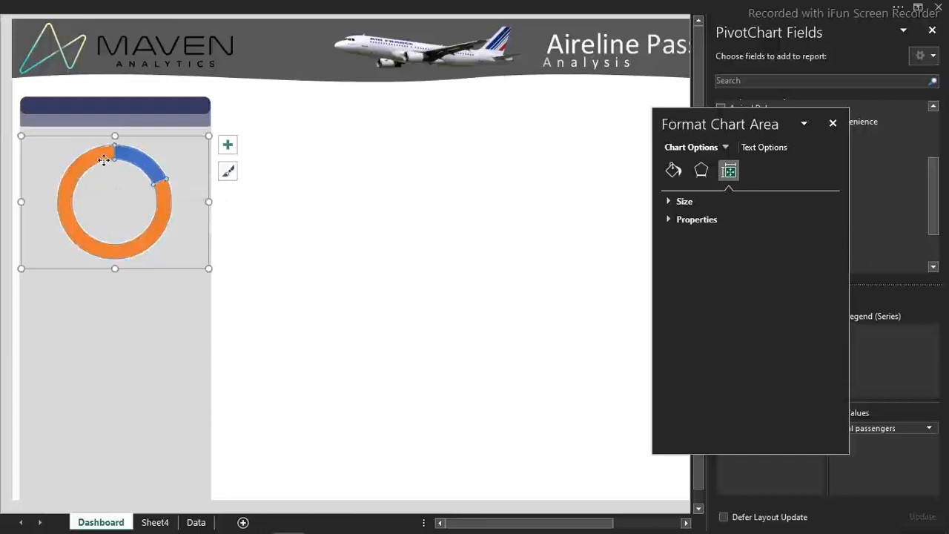
pyautogui.click(674, 170)
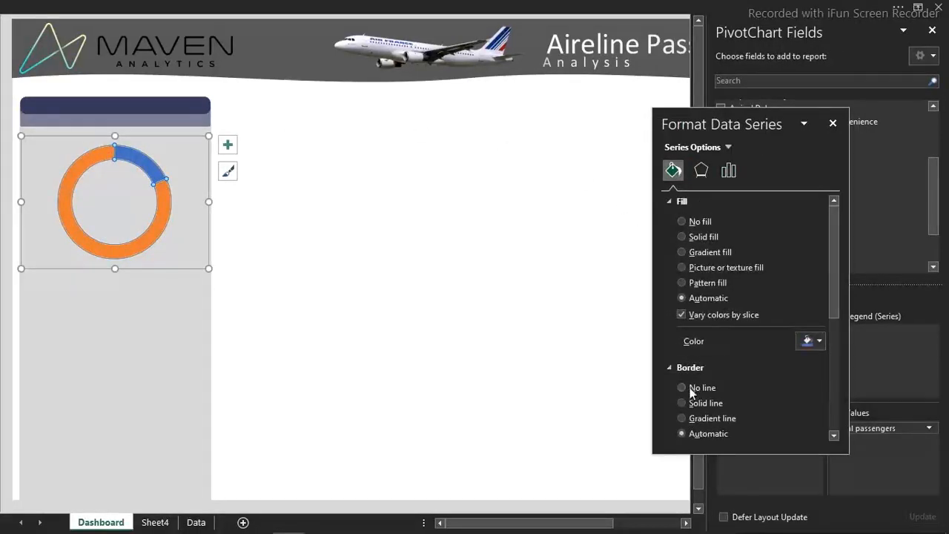
pyautogui.click(683, 388)
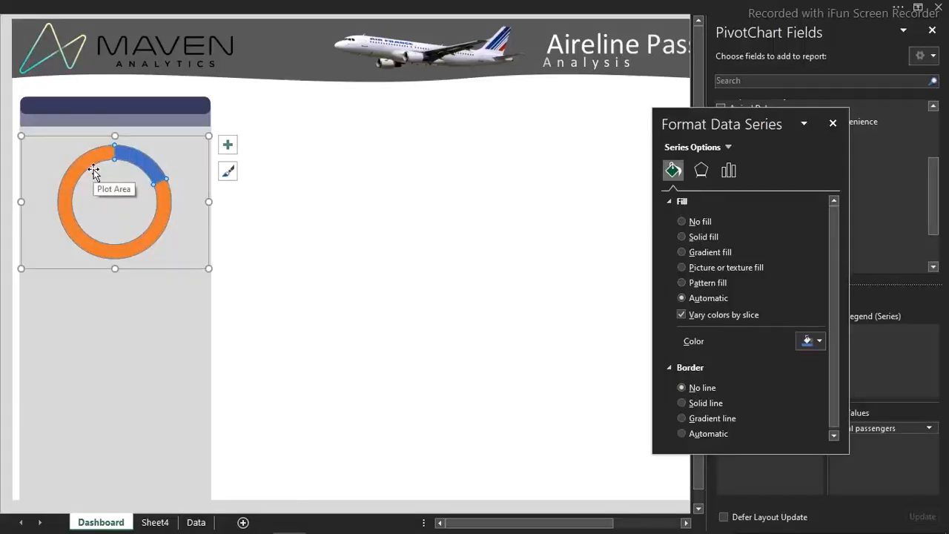
pyautogui.click(134, 250)
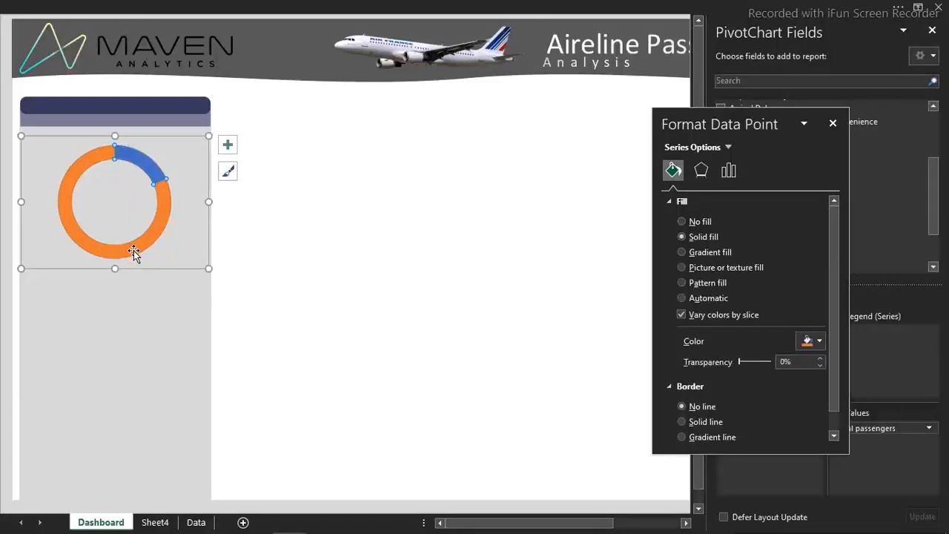
pyautogui.click(821, 342)
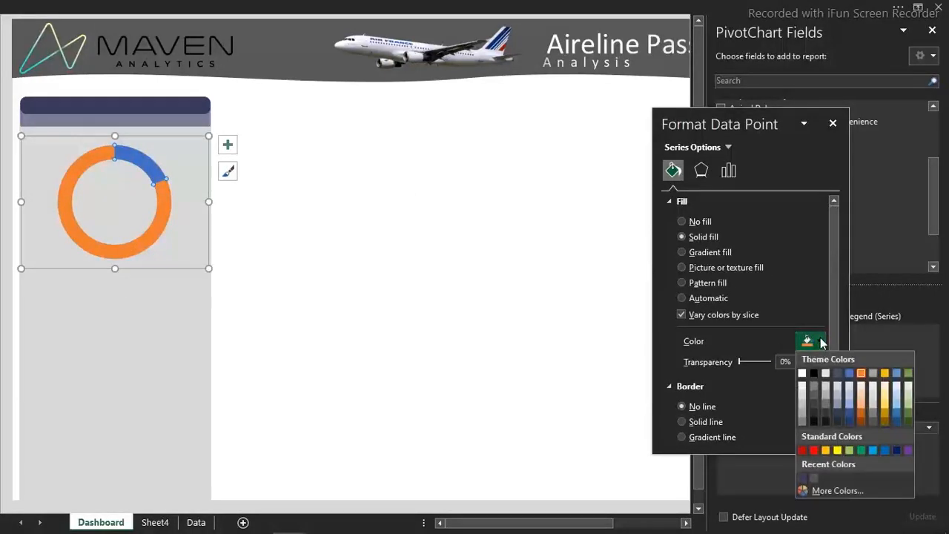
pyautogui.click(812, 479)
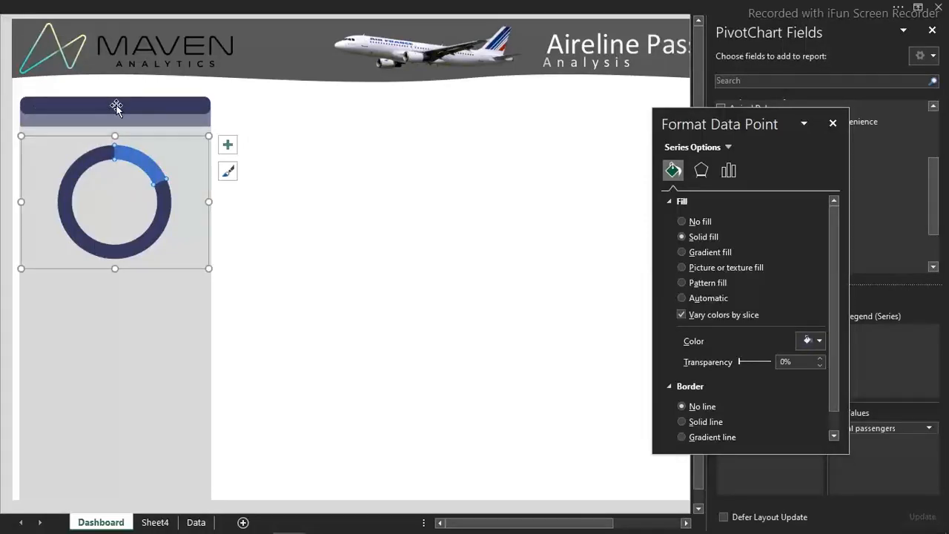
# Fill the remaining light blue doughnut slice with the custom green #72A24E
pyautogui.click(138, 166)
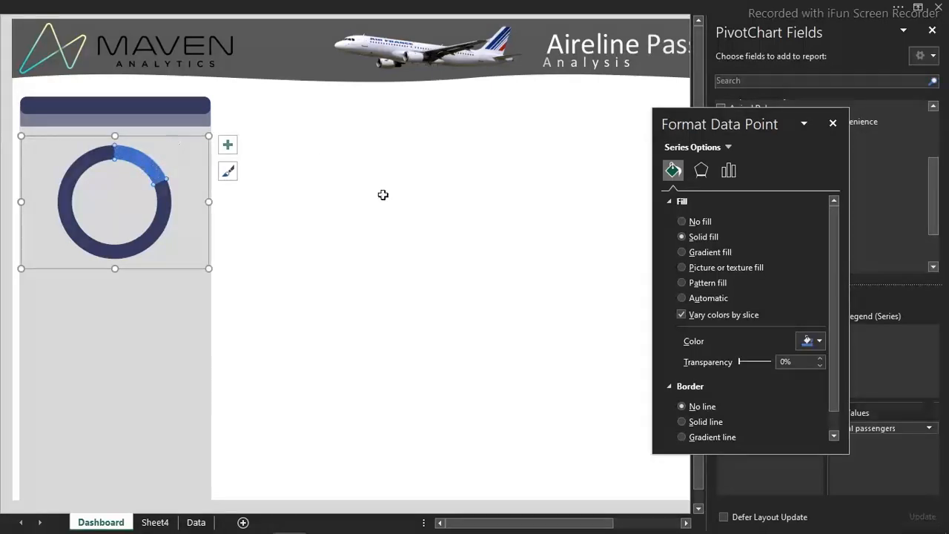
pyautogui.click(819, 343)
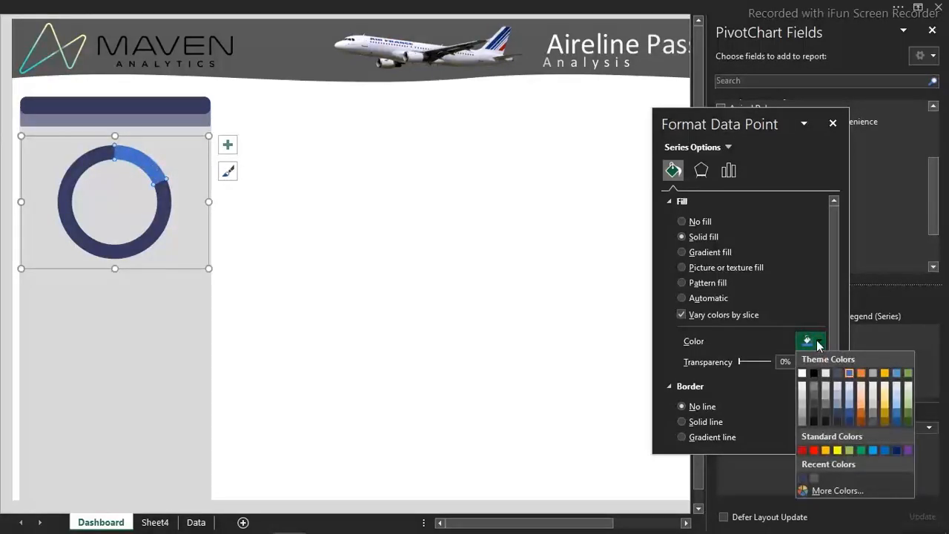
pyautogui.click(834, 491)
pyautogui.click(705, 261)
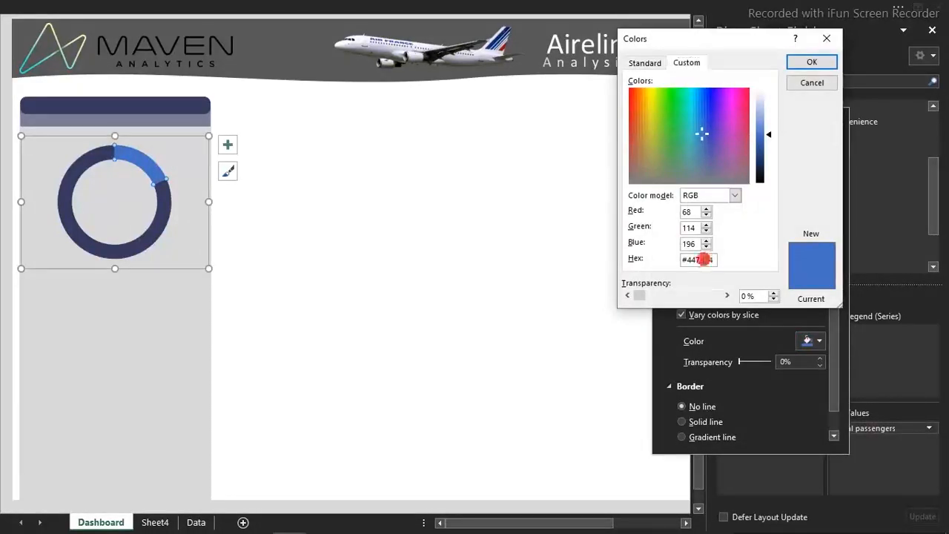
pyautogui.hotkey('ctrl', 'a')
pyautogui.write('#72A24E')
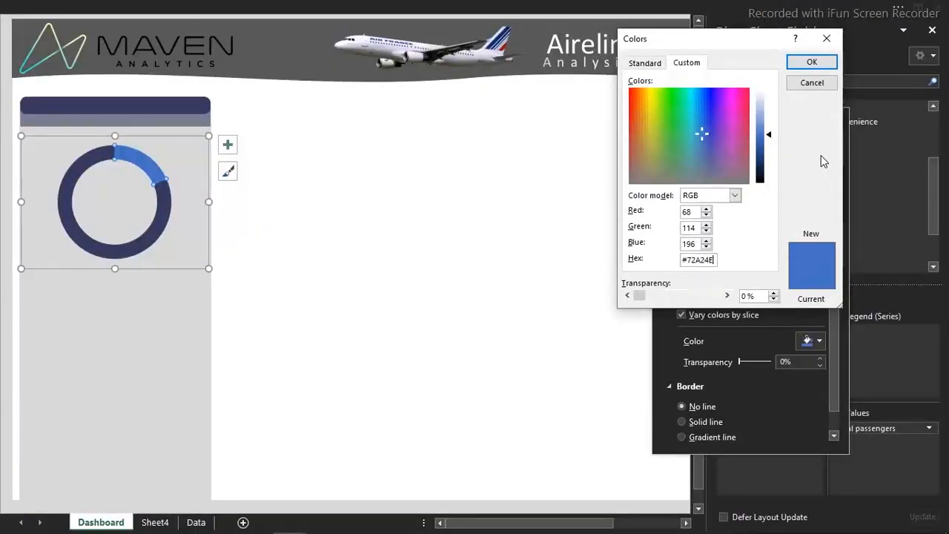
pyautogui.press('Return')
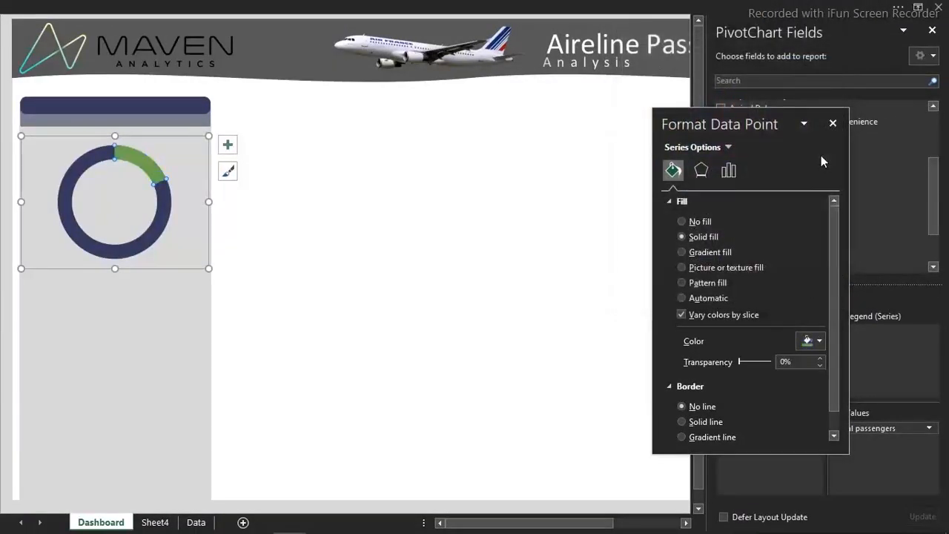
pyautogui.click(293, 230)
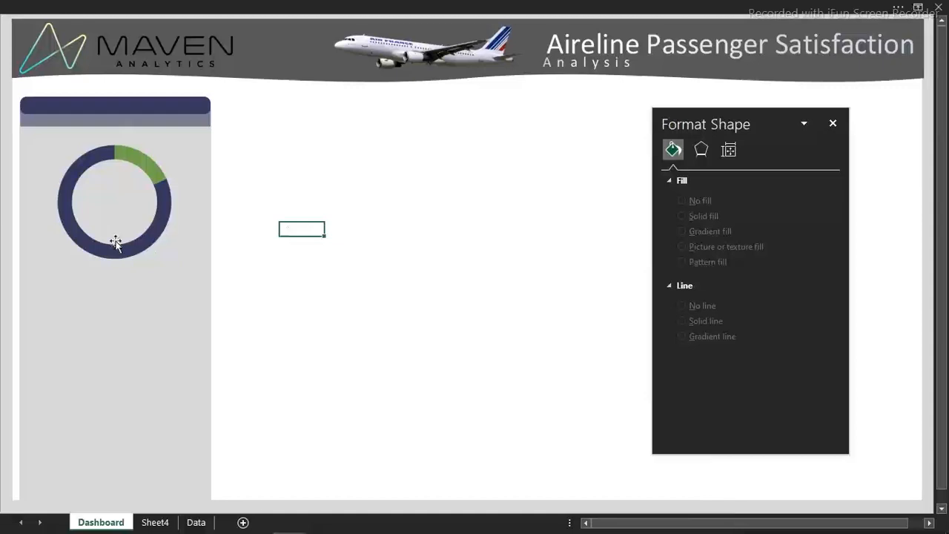
pyautogui.click(174, 257)
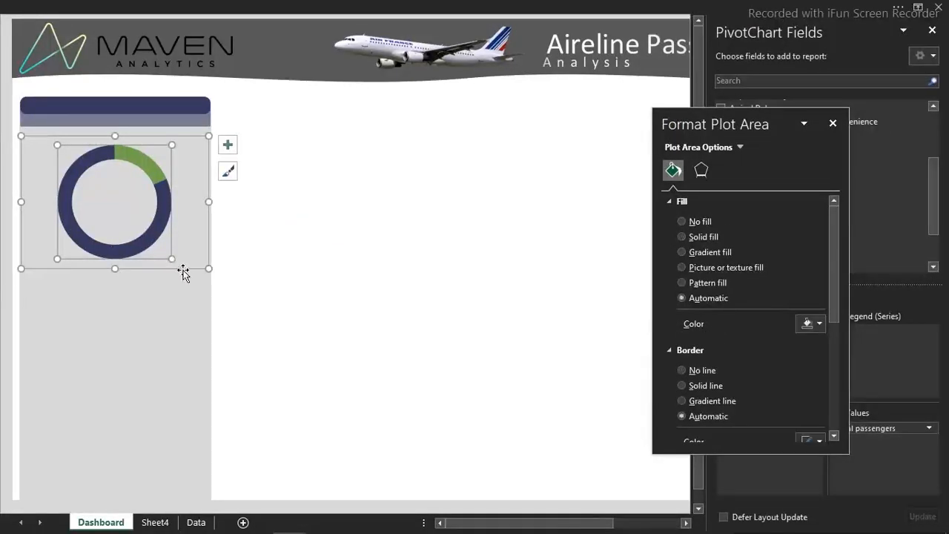
pyautogui.click(387, 230)
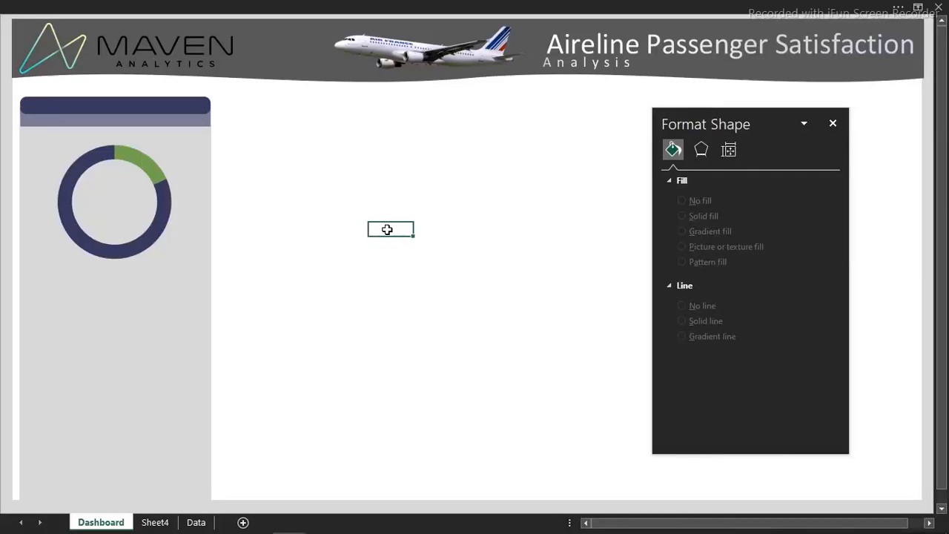
# Insert an oval shape as a circle over the doughnut's hole and size it to fill the hole exactly
pyautogui.click(132, 6)
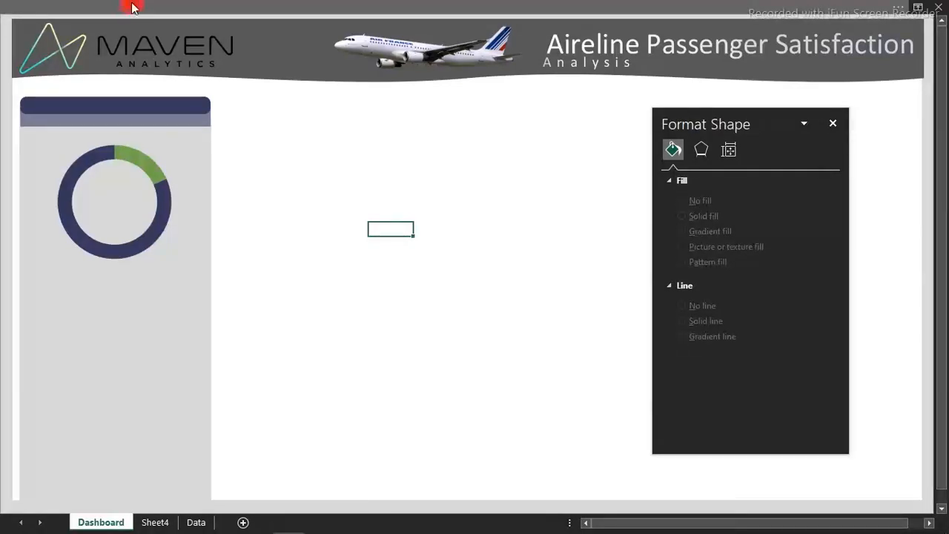
pyautogui.click(159, 35)
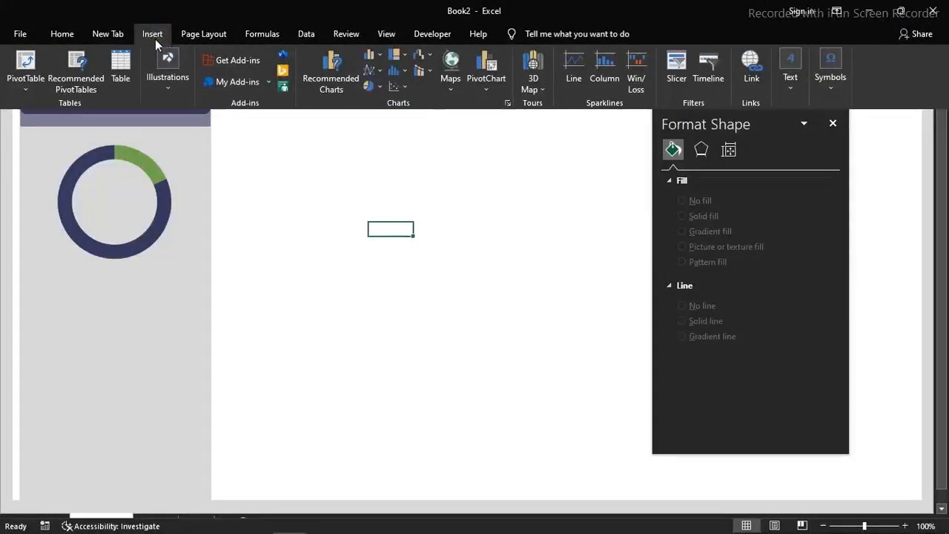
pyautogui.click(168, 78)
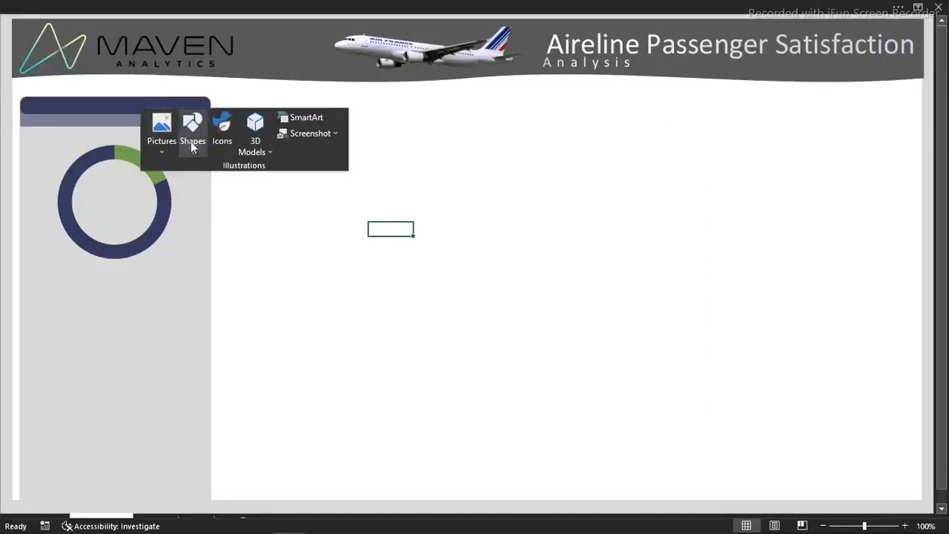
pyautogui.click(193, 147)
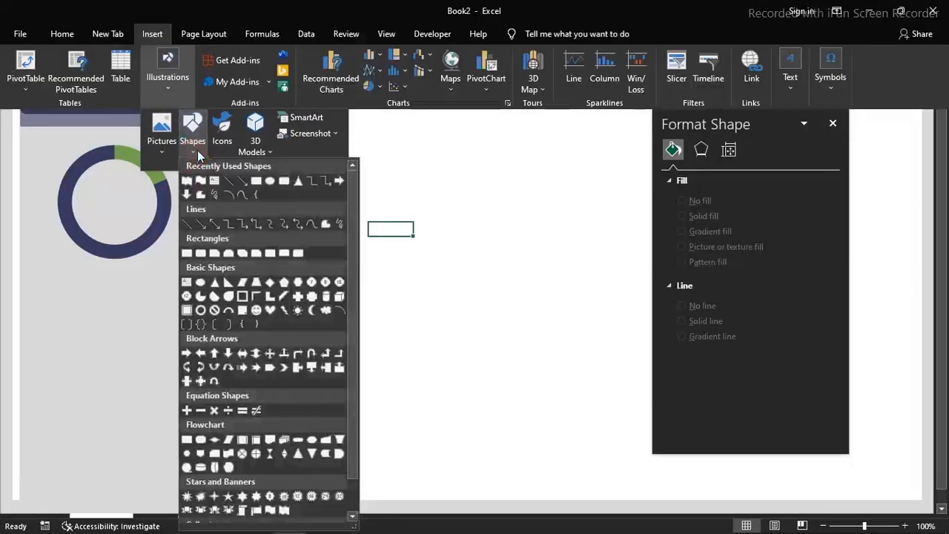
pyautogui.click(270, 179)
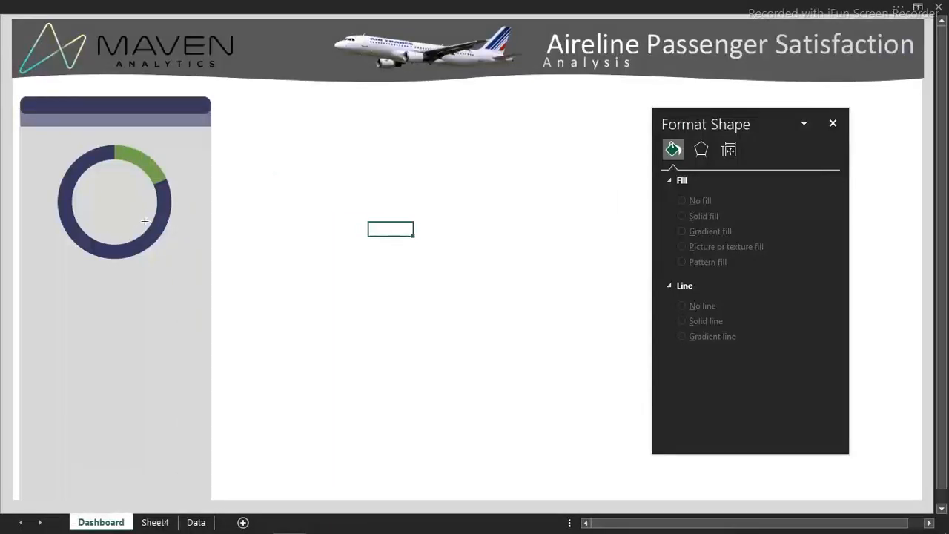
pyautogui.moveTo(94, 164)
pyautogui.mouseDown()
pyautogui.moveTo(146, 247)
pyautogui.moveTo(122, 213)
pyautogui.mouseUp()
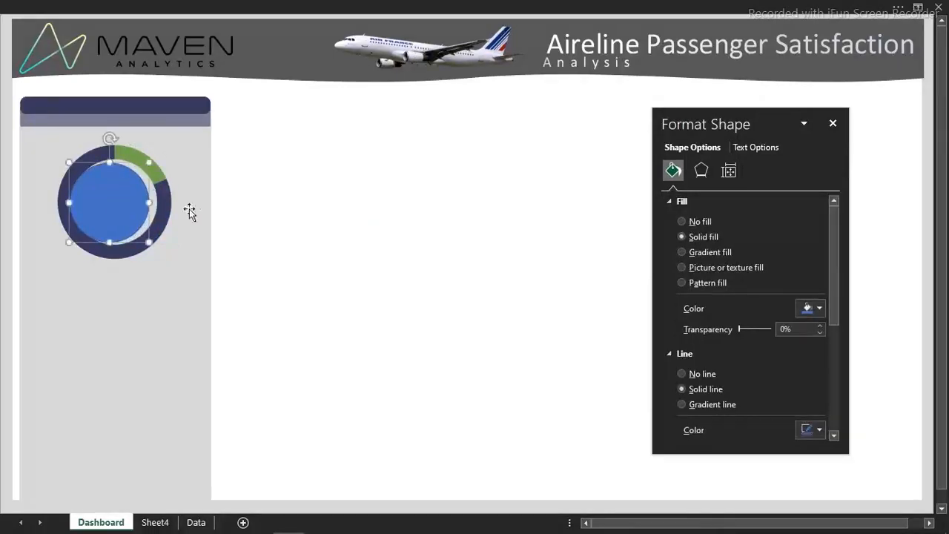
pyautogui.moveTo(150, 243); pyautogui.dragTo(125, 220)
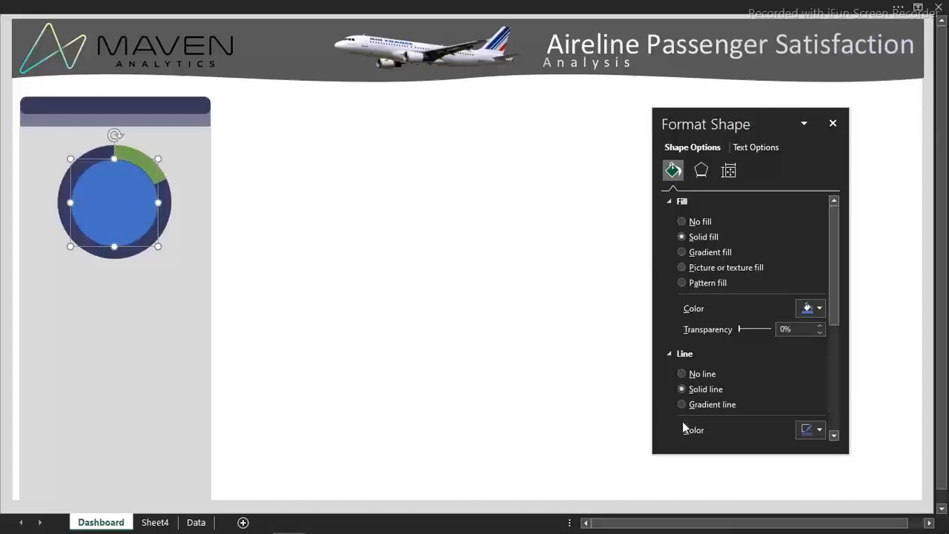
# Give the circle inside the doughnut no outline and a solid white fill
pyautogui.click(686, 376)
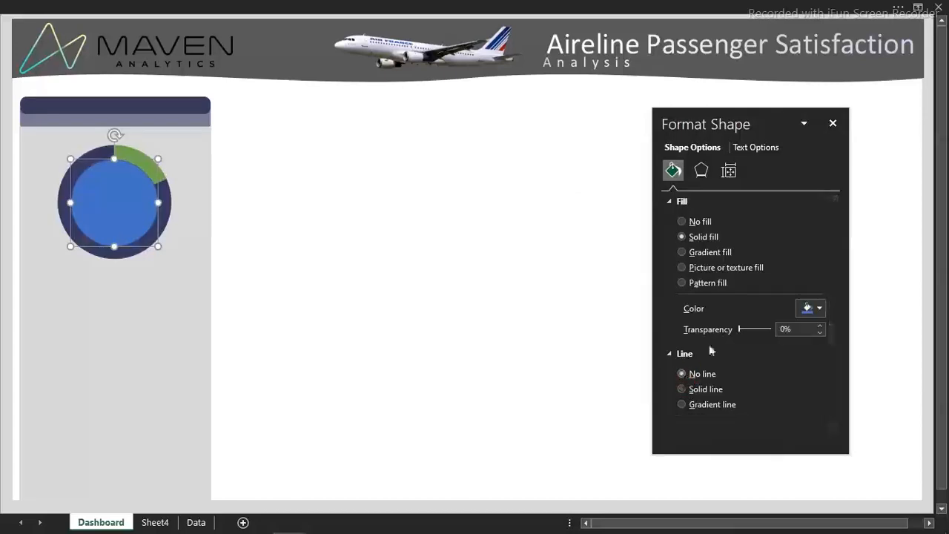
pyautogui.click(820, 309)
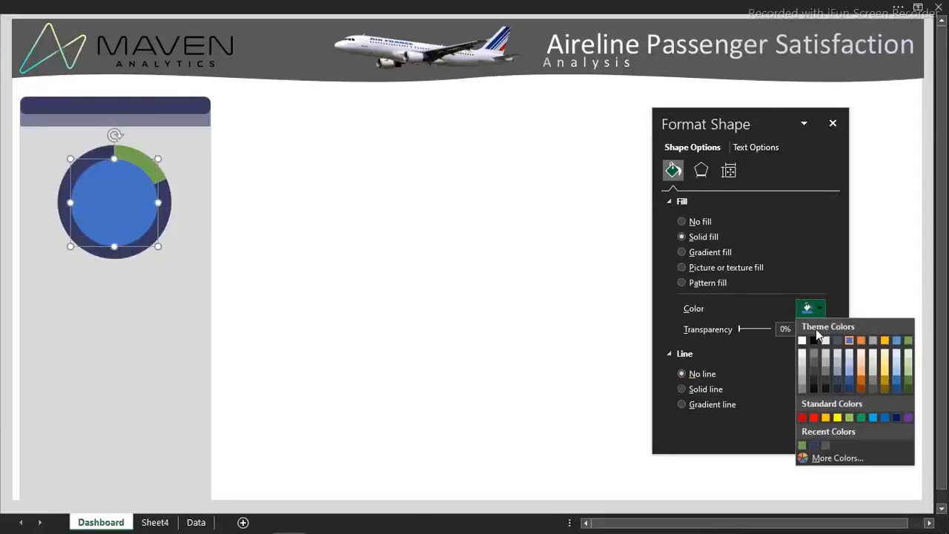
pyautogui.click(802, 342)
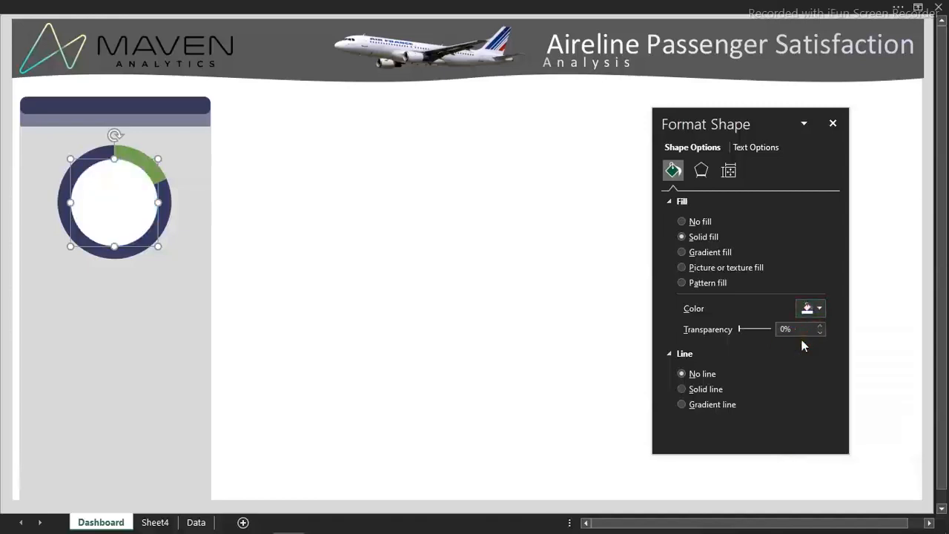
pyautogui.click(492, 236)
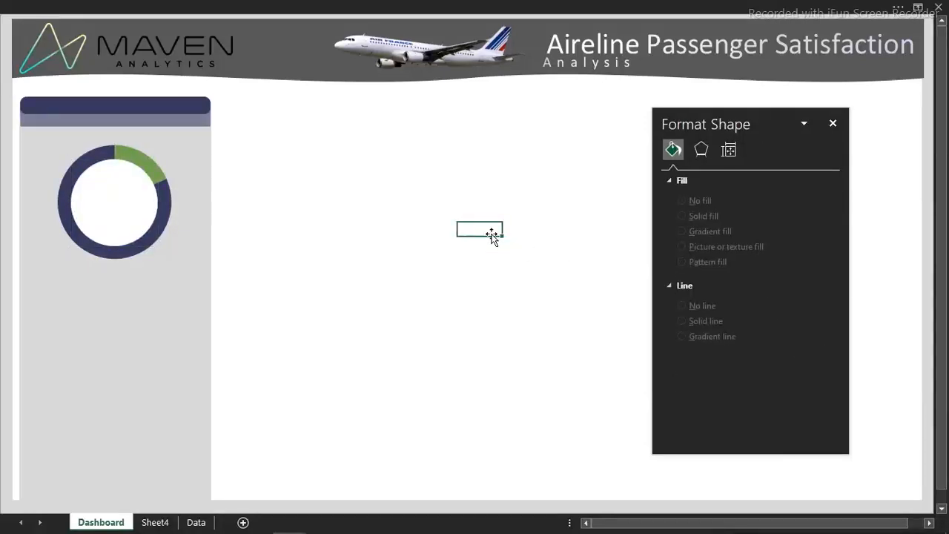
# Move the white circle out of the doughnut into the empty dashboard area and undo the move
pyautogui.click(129, 203)
pyautogui.moveTo(129, 203); pyautogui.dragTo(371, 269)
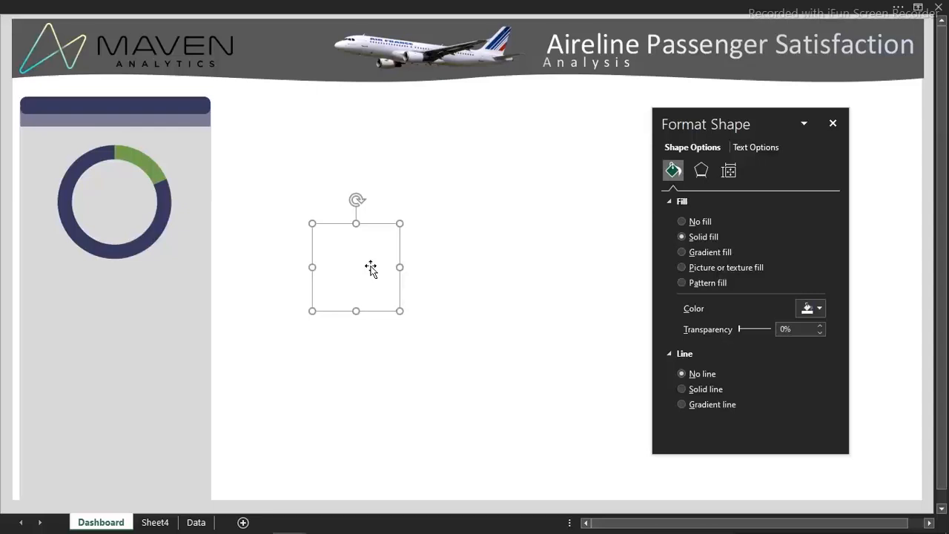
pyautogui.hotkey('ctrl', 'z')
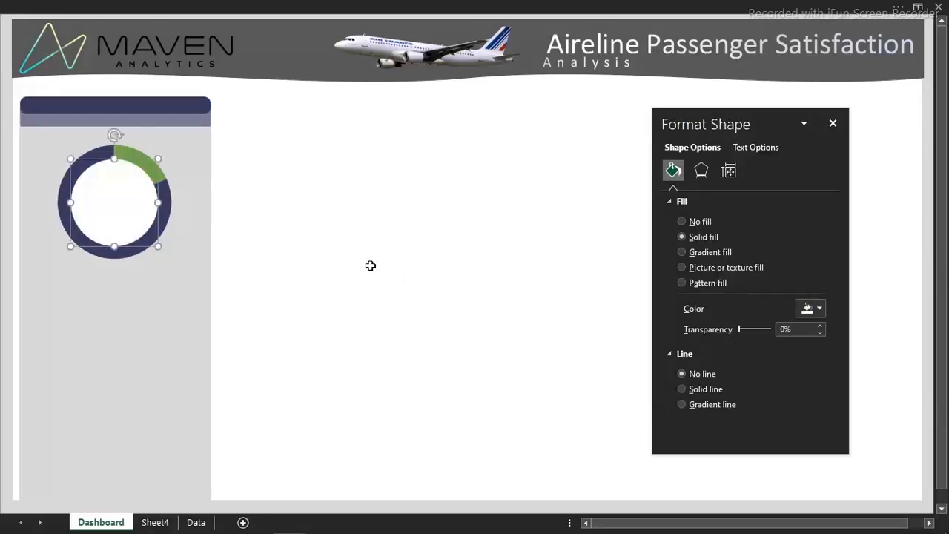
pyautogui.click(371, 266)
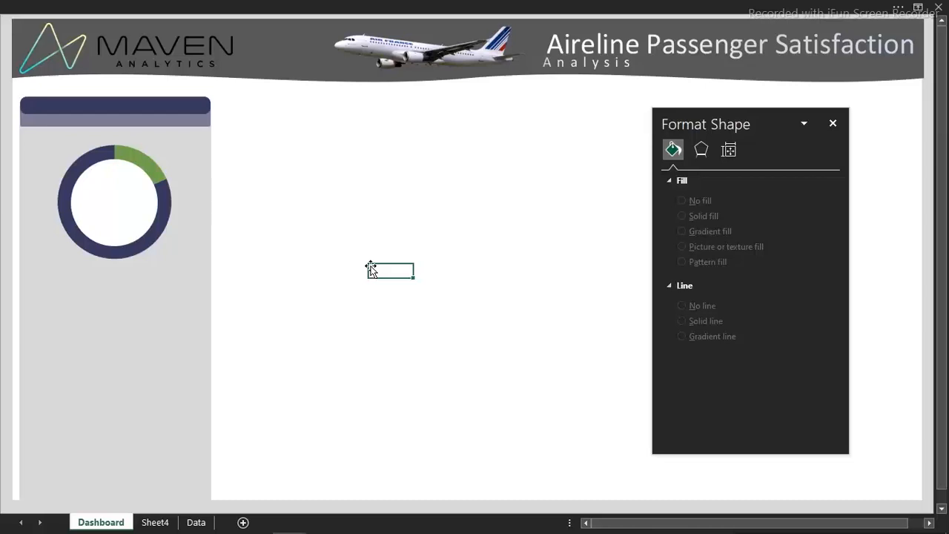
# Paste the copied people icon onto the dashboard and place it in the upper part of the doughnut's white circle
pyautogui.moveTo(371, 268); pyautogui.dragTo(371, 201)
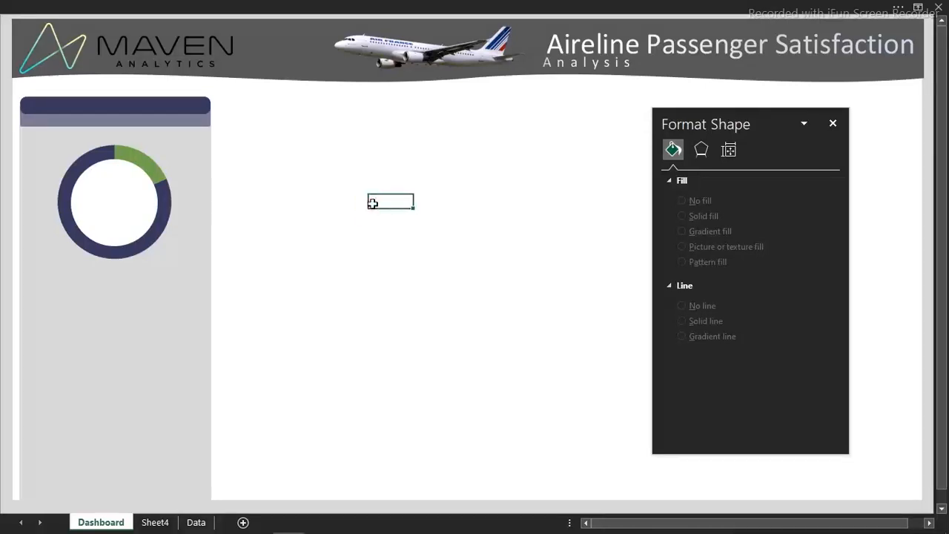
pyautogui.hotkey('ctrl', 'v')
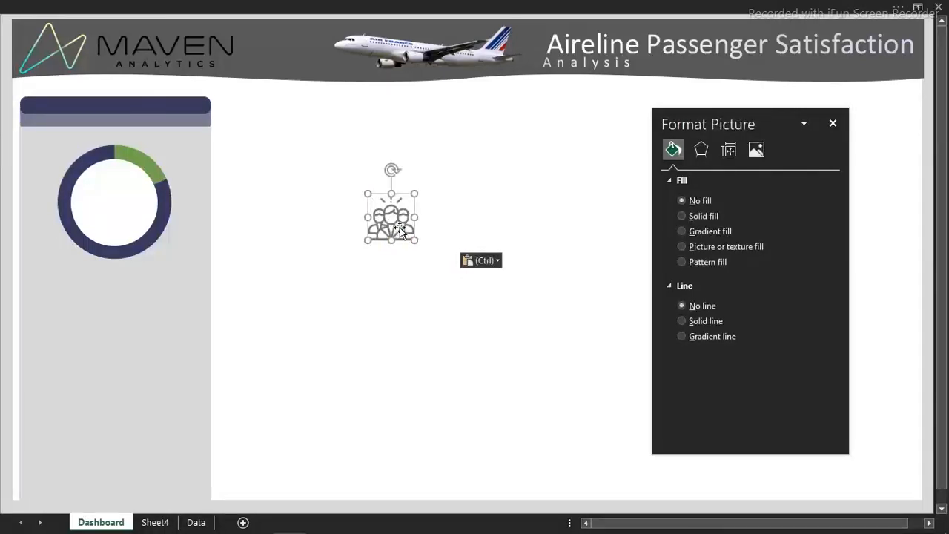
pyautogui.moveTo(400, 230); pyautogui.dragTo(124, 195)
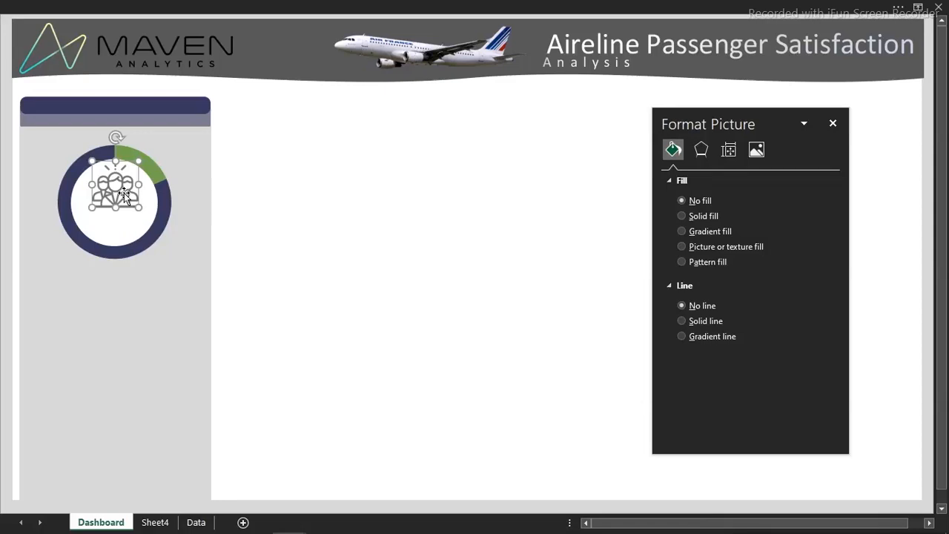
pyautogui.click(337, 228)
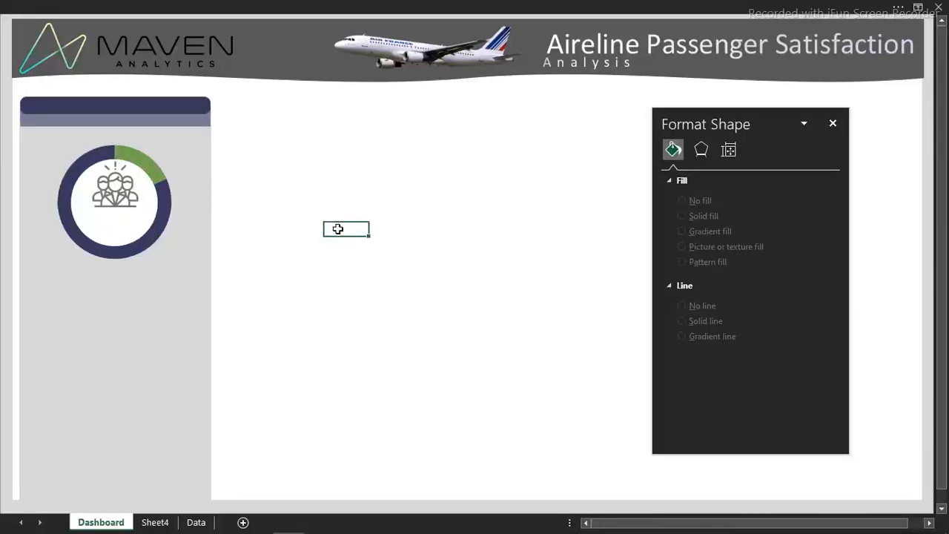
# Rename the Sheet4 worksheet as Analysis 1
pyautogui.click(165, 523)
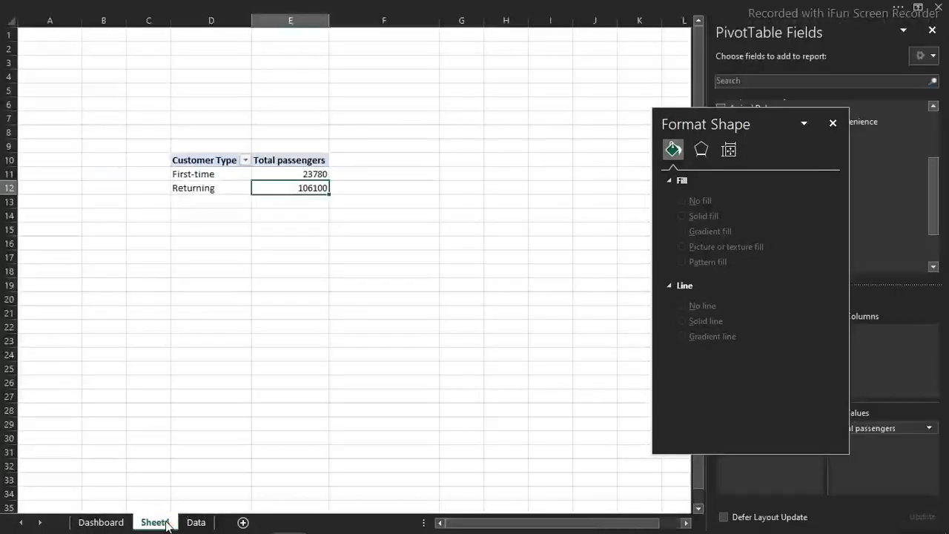
pyautogui.click(165, 523)
pyautogui.write('Analysis')
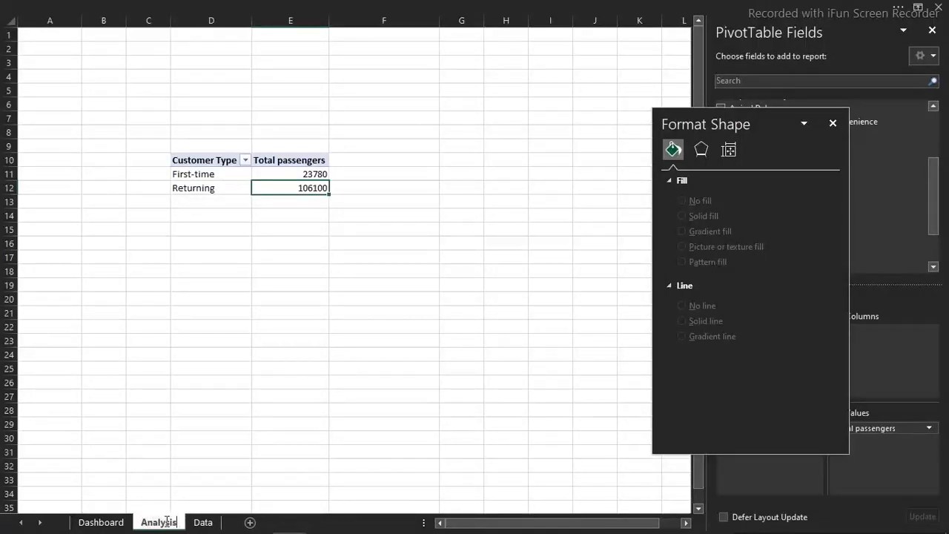
pyautogui.write(' 1')
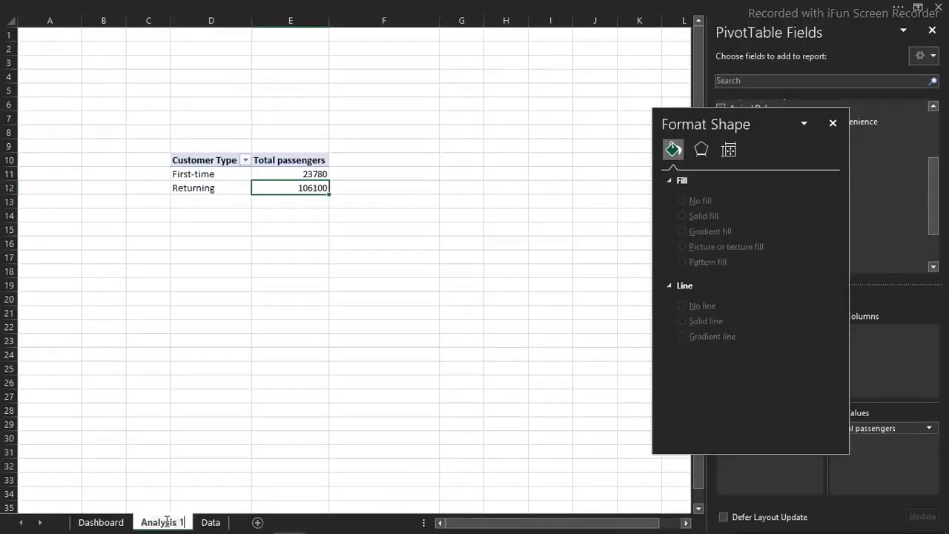
pyautogui.press('Return')
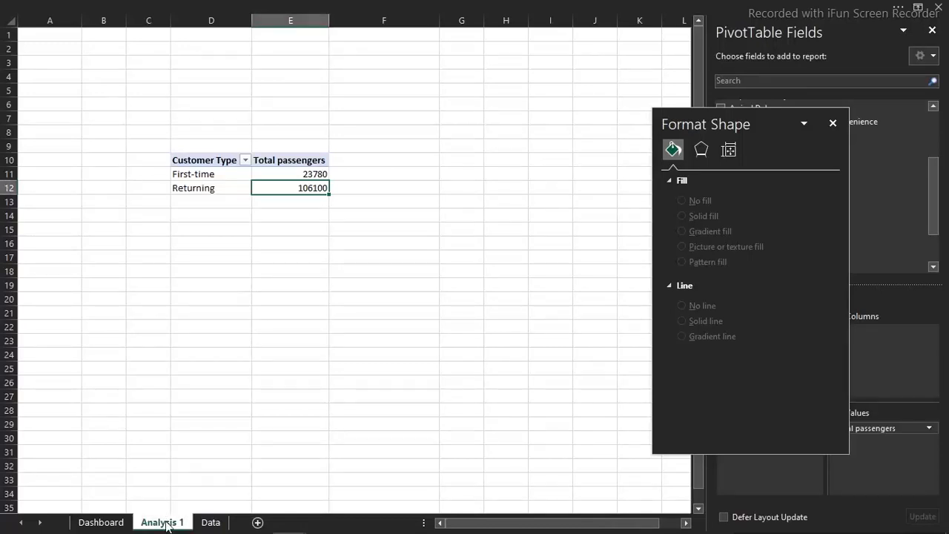
# Copy the Customer Type pivot table to cell I10 and remove the Customer Type field from the copy's rows
pyautogui.click(201, 160)
pyautogui.moveTo(200, 160); pyautogui.dragTo(295, 194)
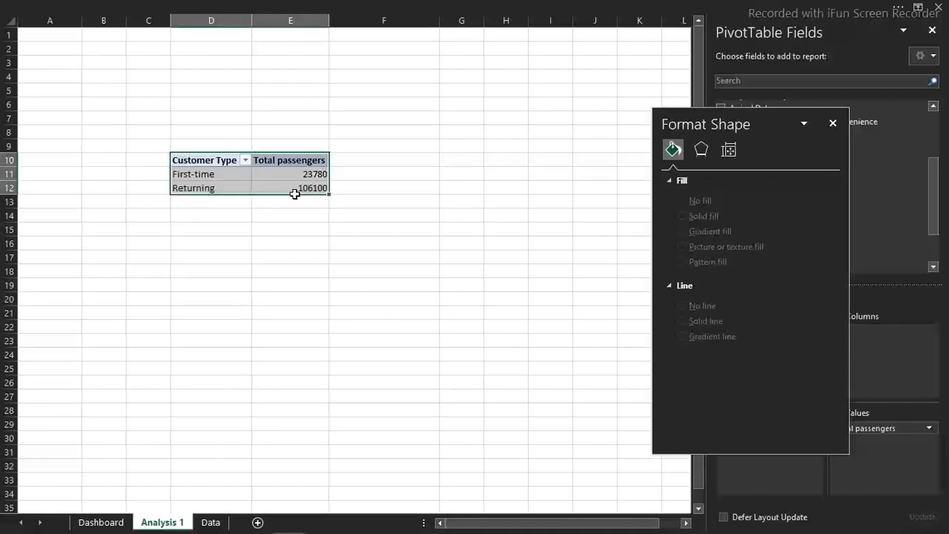
pyautogui.hotkey('ctrl', 'c')
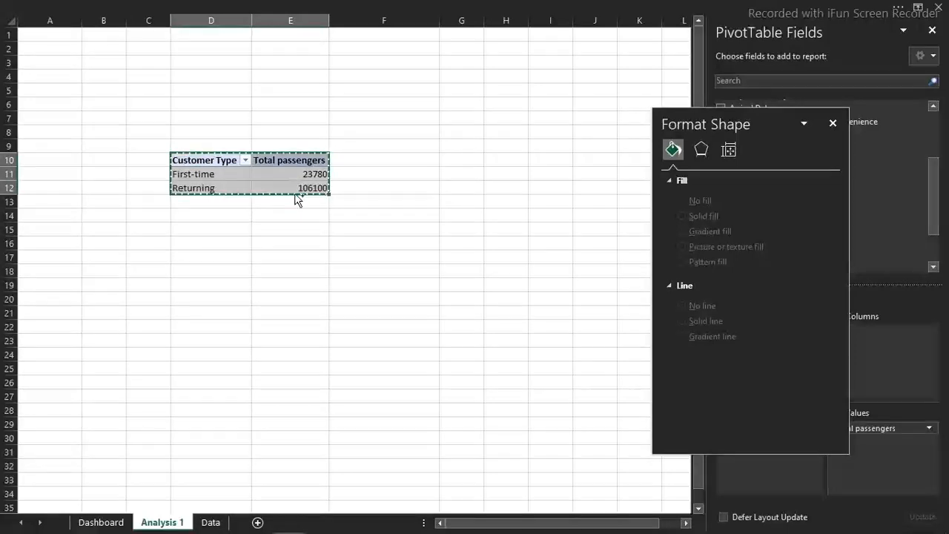
pyautogui.click(463, 159)
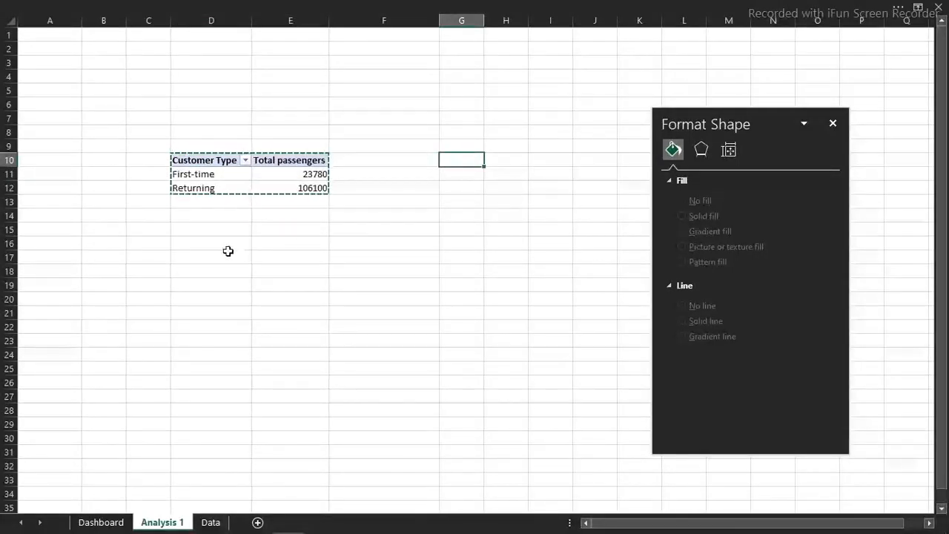
pyautogui.click(549, 161)
pyautogui.hotkey('ctrl', 'v')
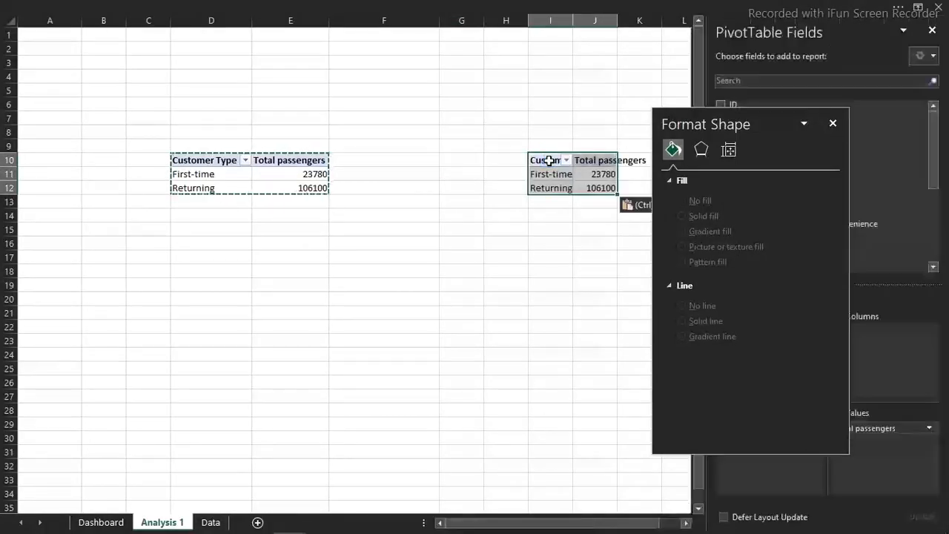
pyautogui.click(834, 129)
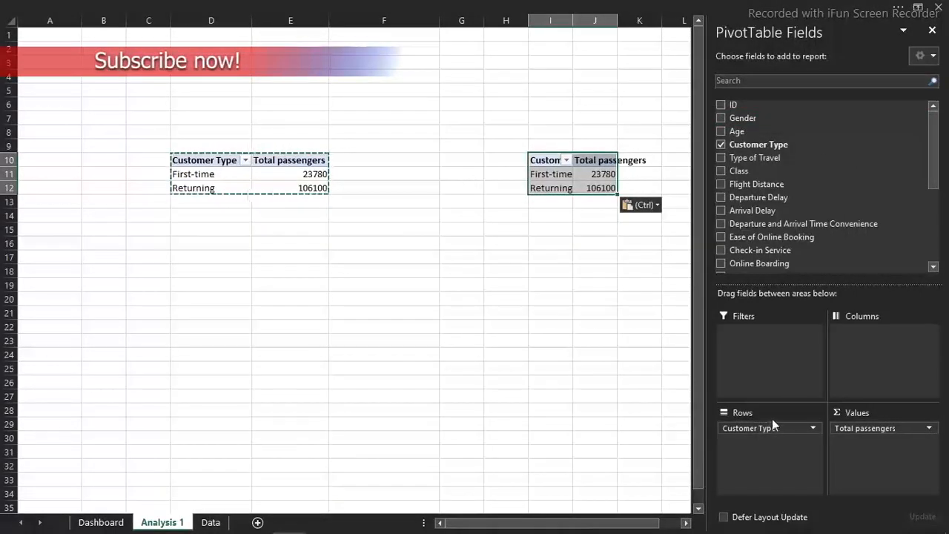
pyautogui.moveTo(769, 428); pyautogui.dragTo(552, 404)
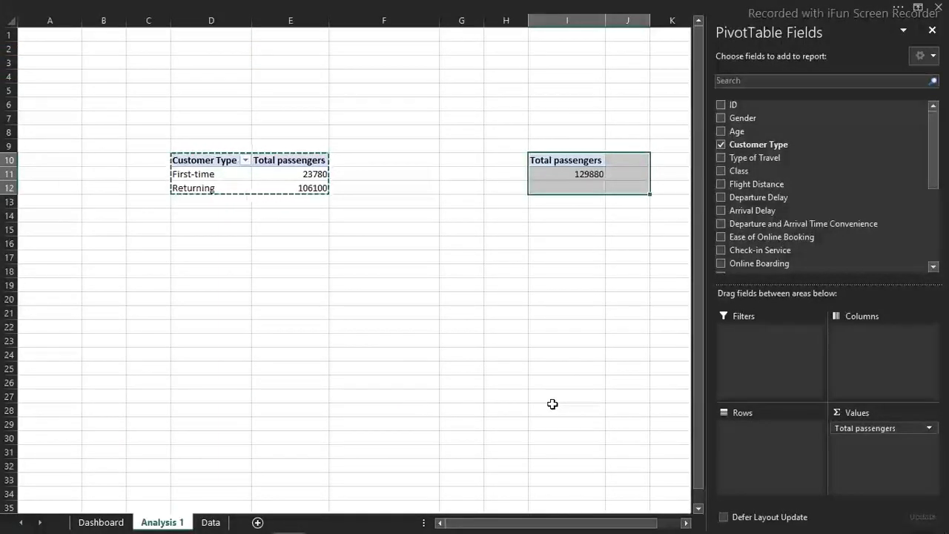
# Format the Total passengers values in both pivot tables as Number with 0 decimal places and a thousands separator
pyautogui.click(558, 177)
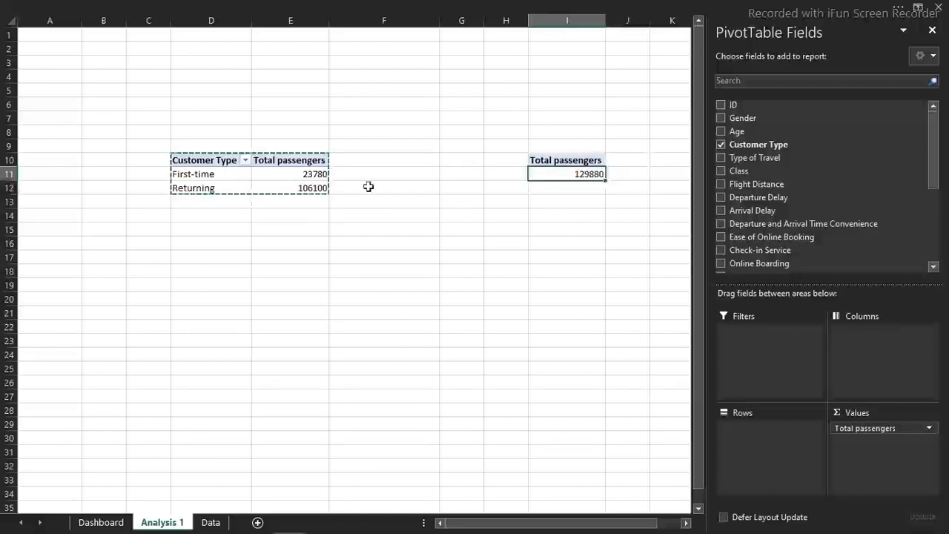
pyautogui.moveTo(314, 173); pyautogui.dragTo(308, 187)
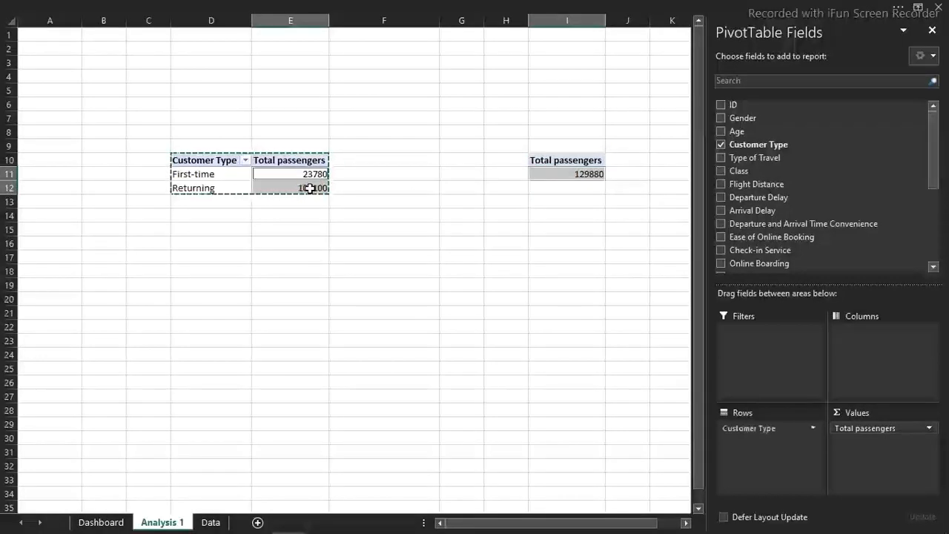
pyautogui.press('Escape')
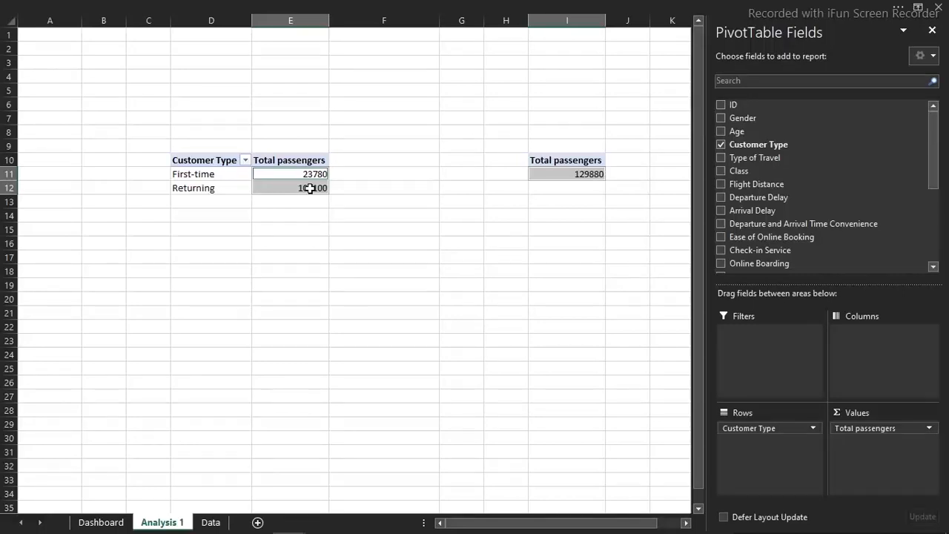
pyautogui.hotkey('ctrl', '1')
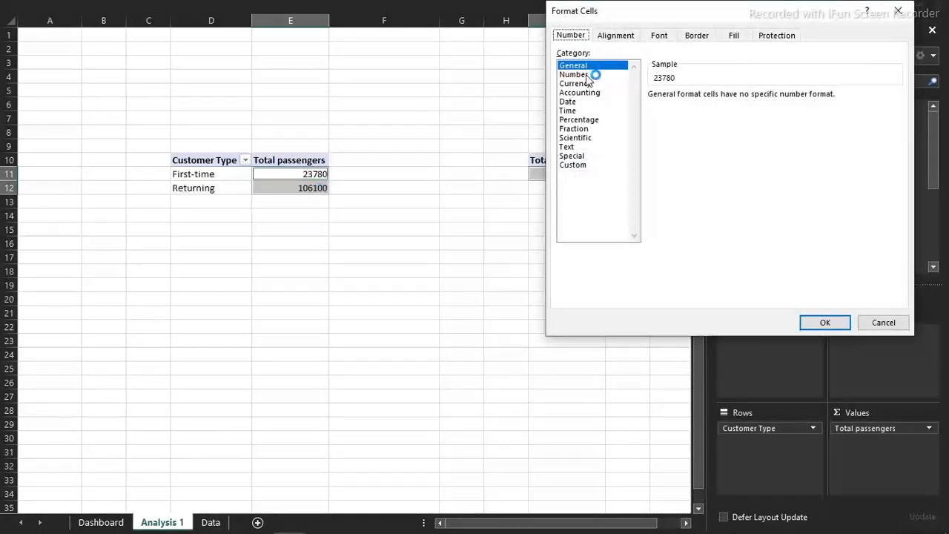
pyautogui.click(588, 75)
pyautogui.click(742, 99)
pyautogui.click(743, 99)
pyautogui.click(652, 113)
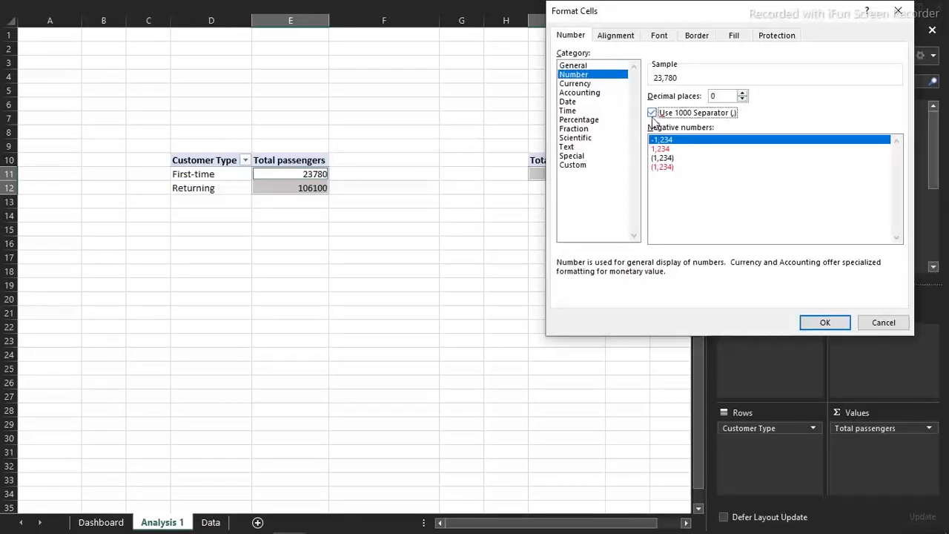
pyautogui.click(830, 324)
pyautogui.click(517, 268)
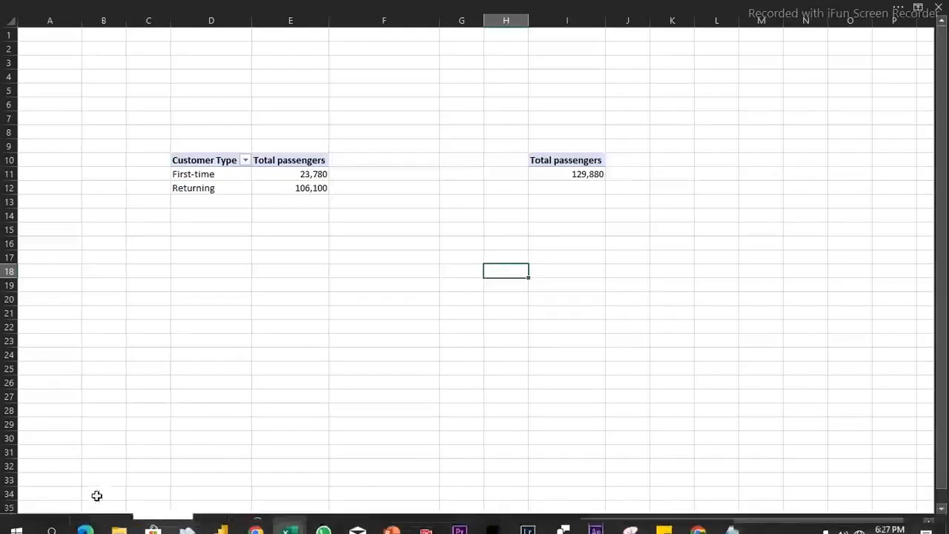
# Draw a text box on the Dashboard sheet inside the doughnut's white circle, just below the people icon
pyautogui.click(100, 523)
pyautogui.click(280, 56)
pyautogui.click(369, 6)
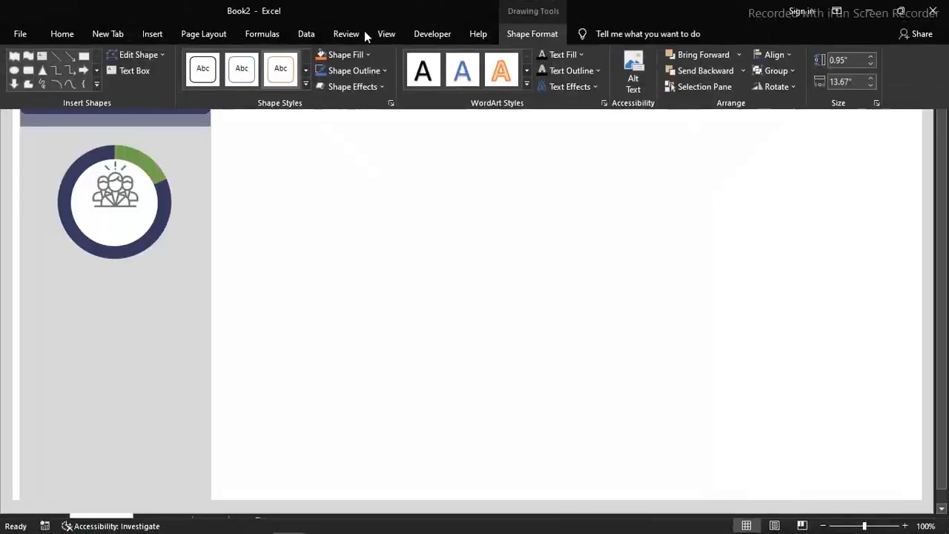
pyautogui.click(42, 57)
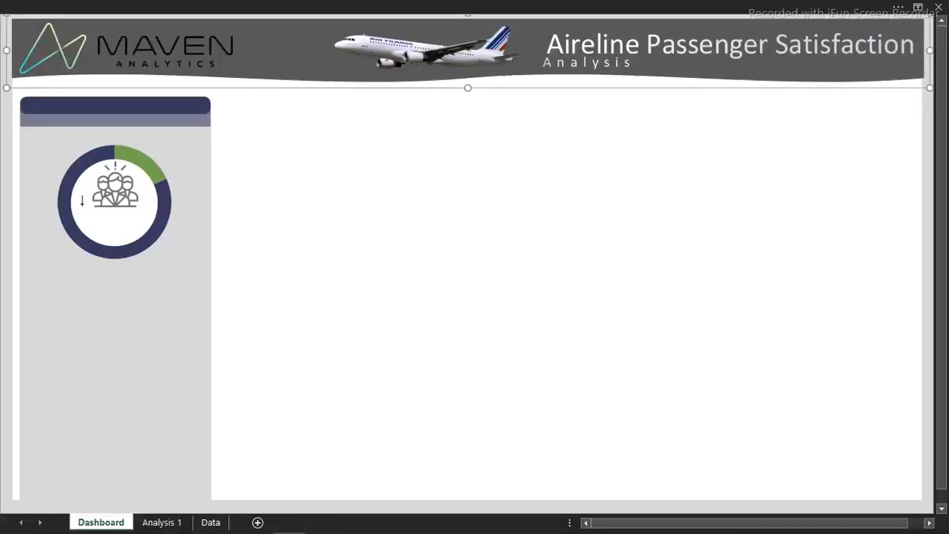
pyautogui.moveTo(76, 206); pyautogui.dragTo(149, 232)
# Show the formula bar in the workbook window
pyautogui.click(208, 5)
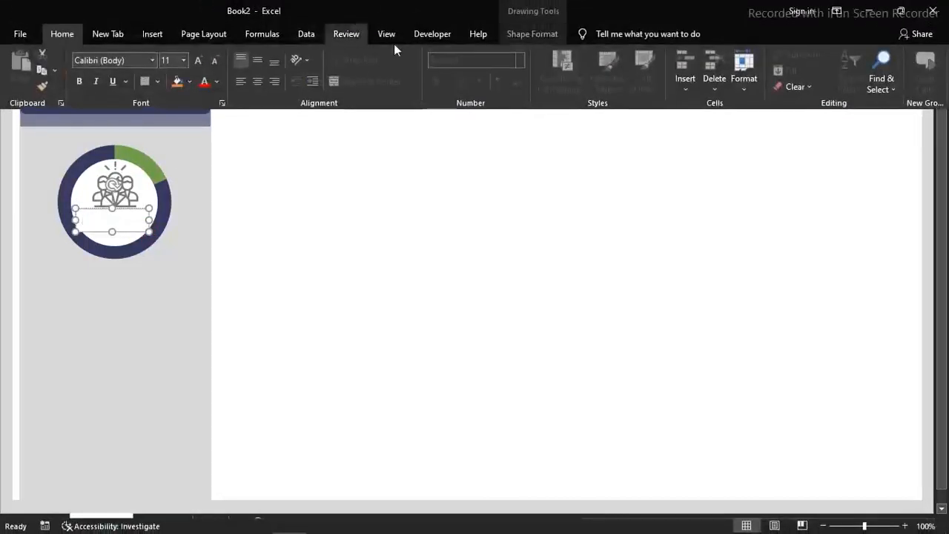
pyautogui.click(391, 34)
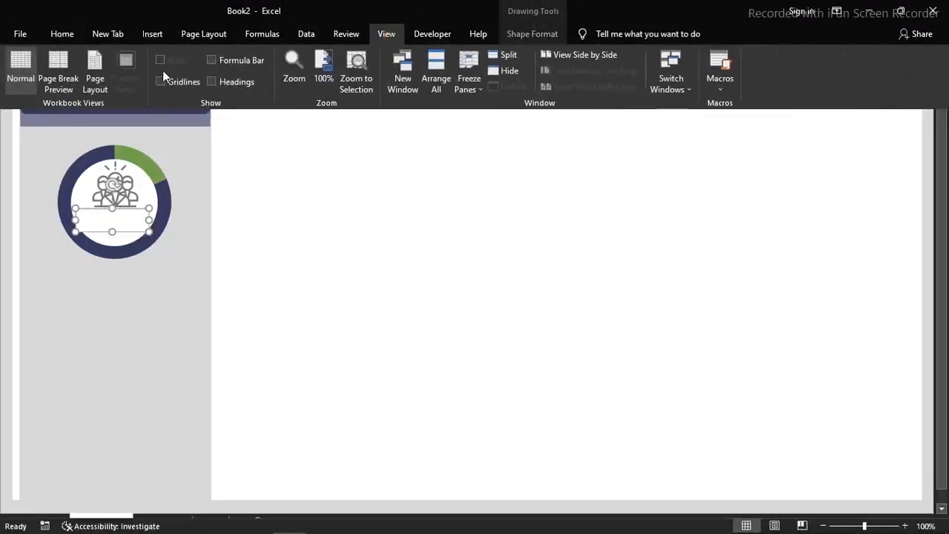
pyautogui.click(215, 60)
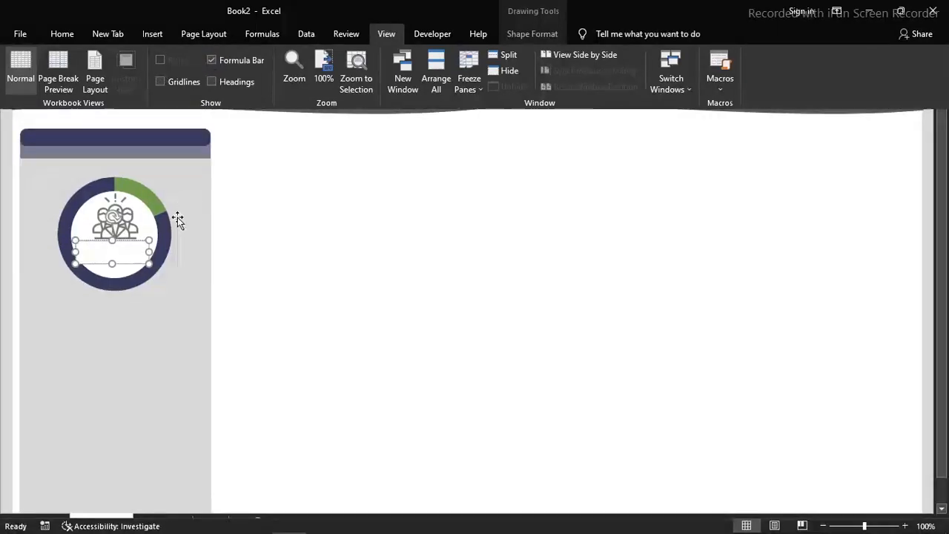
pyautogui.click(263, 248)
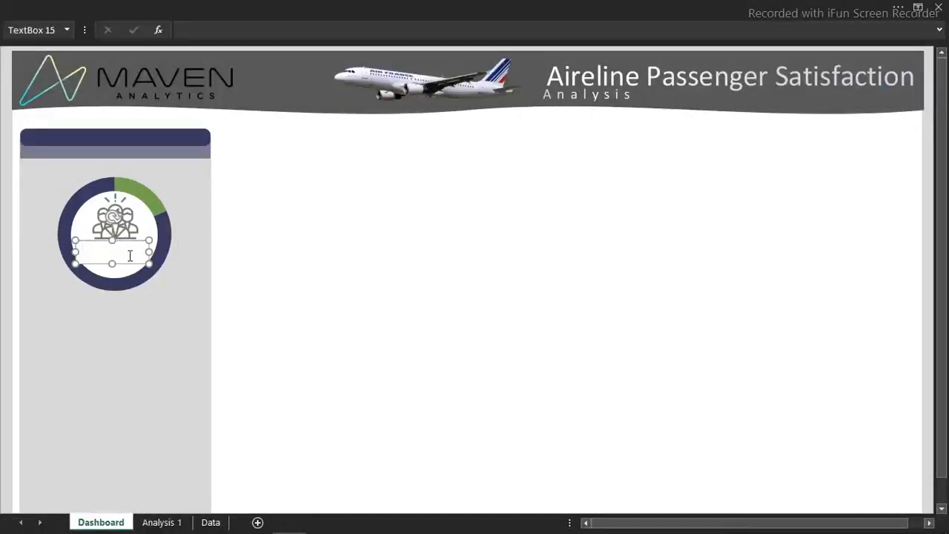
# Turn off Generate GetPivotData for the Total passengers pivot table at I10 on the Analysis 1 sheet
pyautogui.click(228, 24)
pyautogui.click(178, 521)
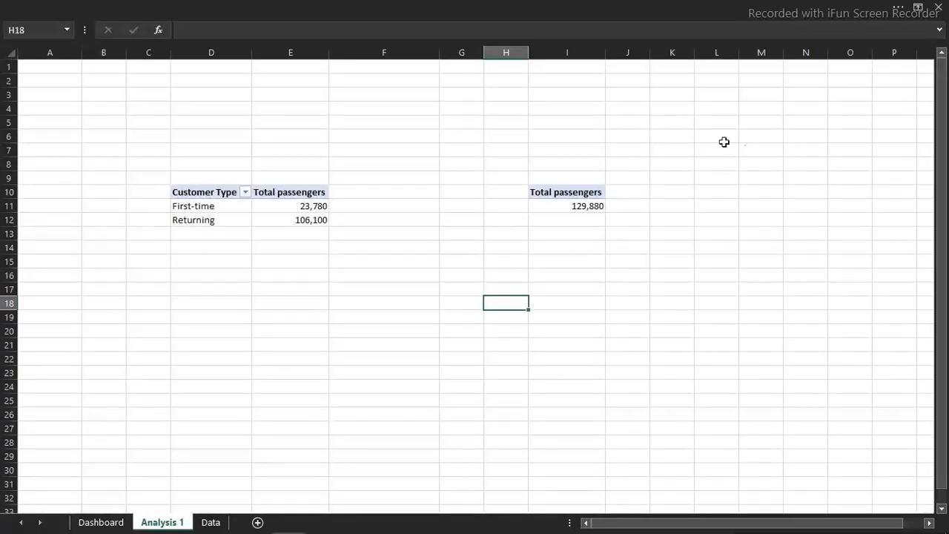
pyautogui.click(582, 204)
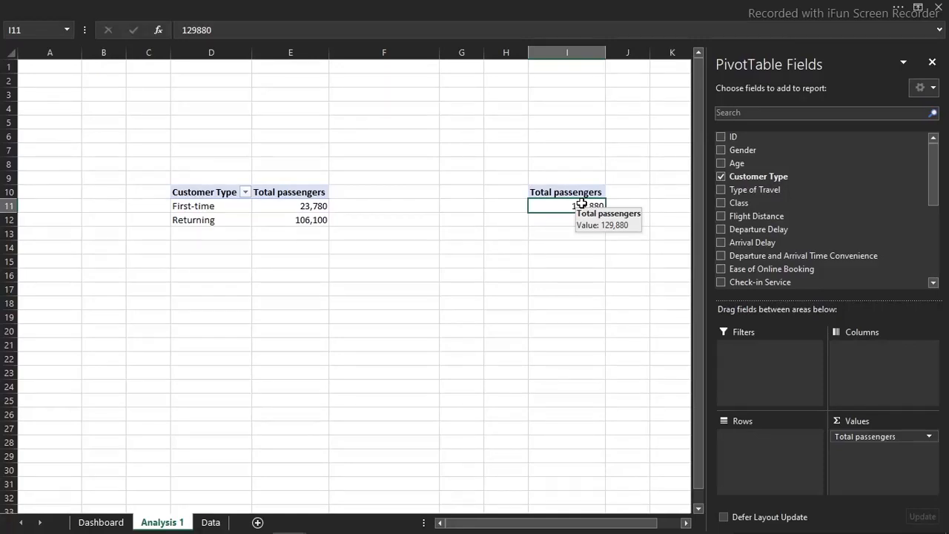
pyautogui.click(455, 6)
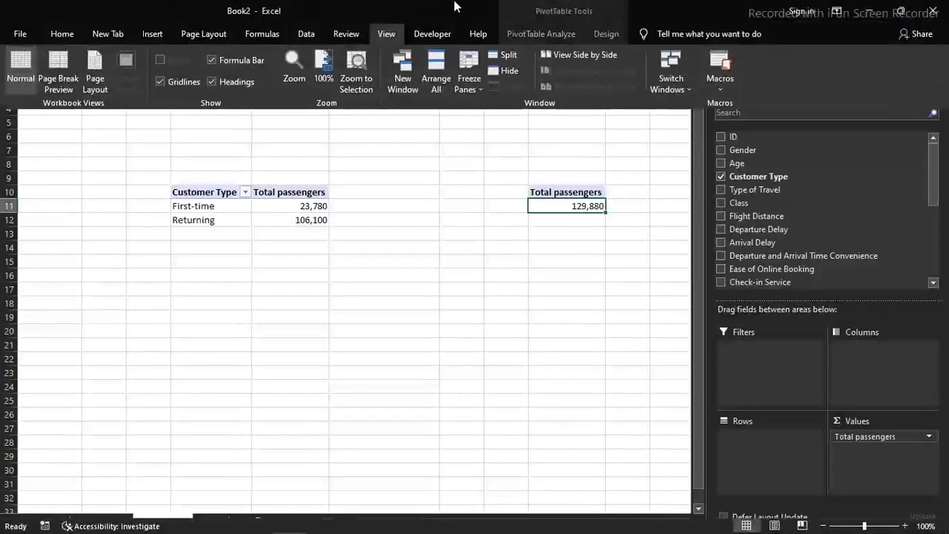
pyautogui.click(620, 40)
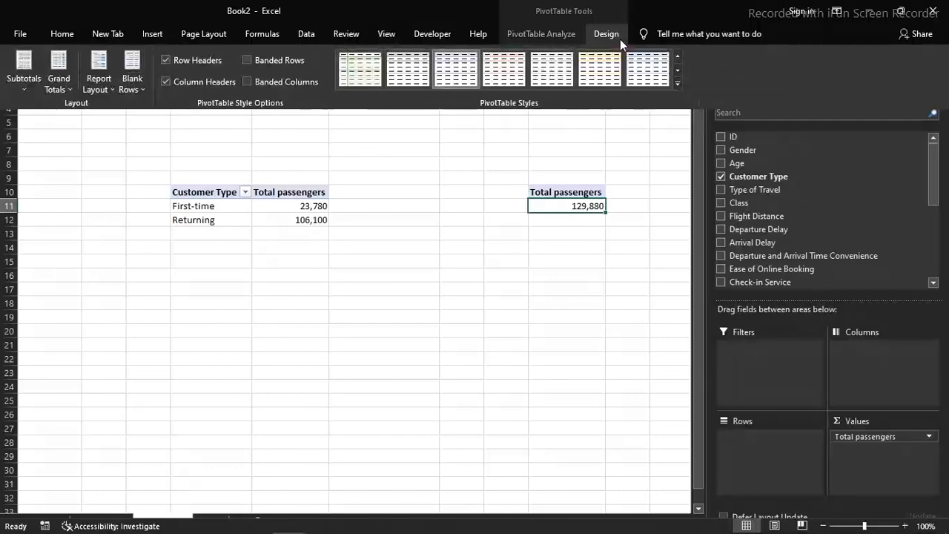
pyautogui.click(554, 37)
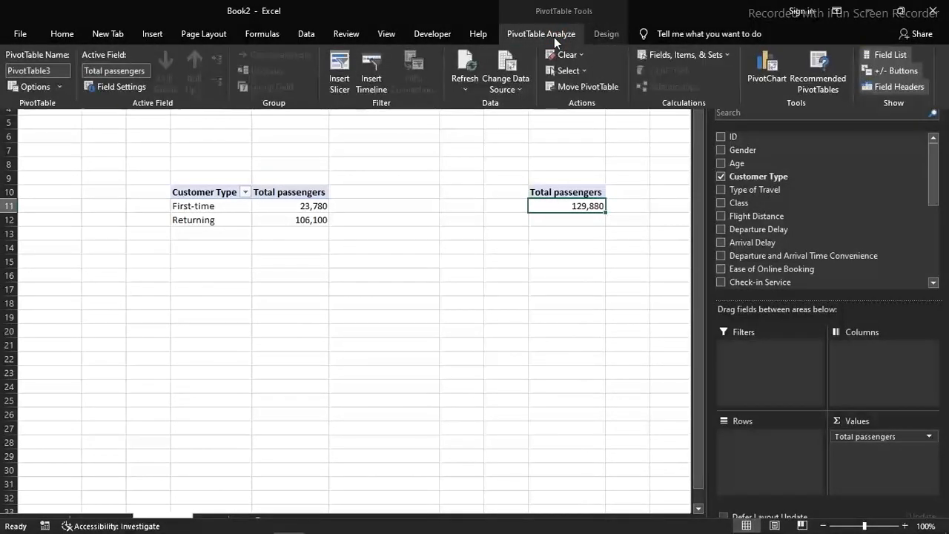
pyautogui.click(60, 87)
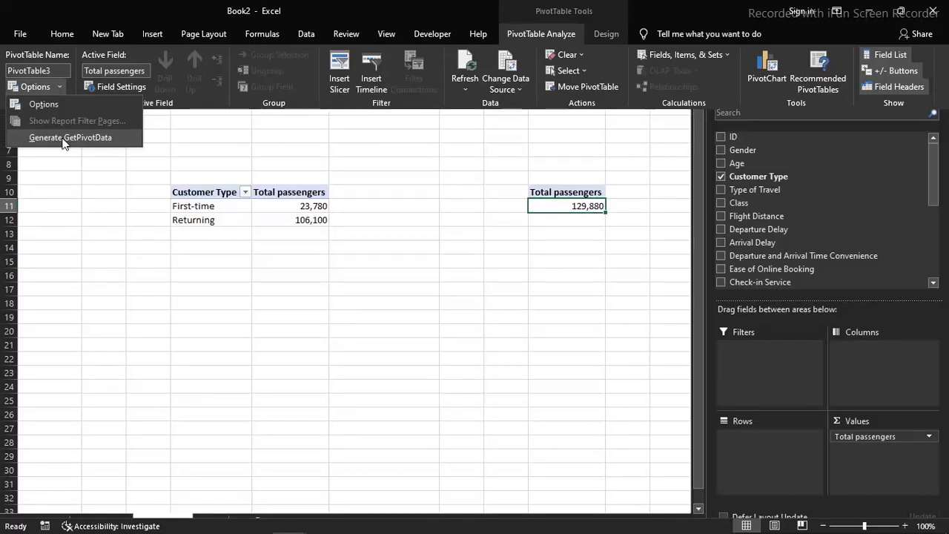
pyautogui.click(70, 138)
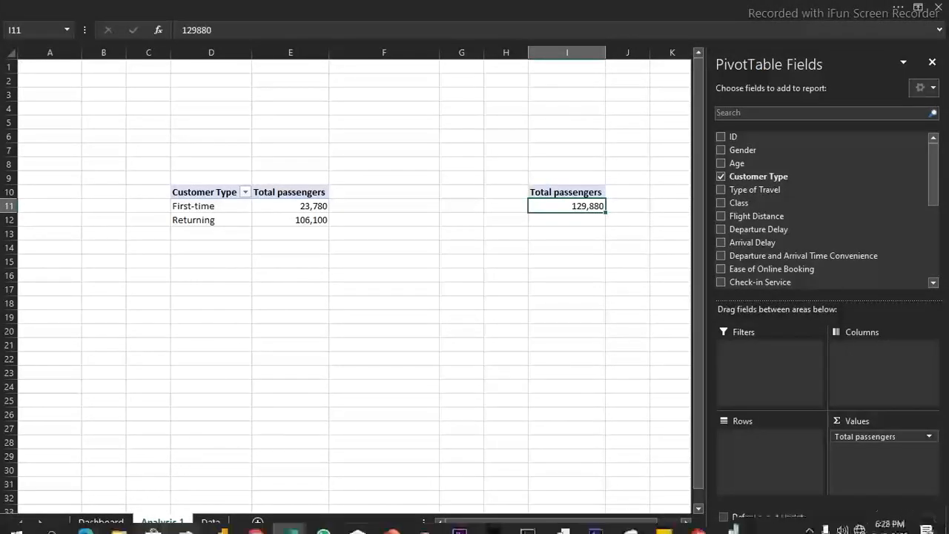
# Link the text box inside the doughnut on the Dashboard sheet to the total in ='Analysis 1'!I11
pyautogui.click(108, 522)
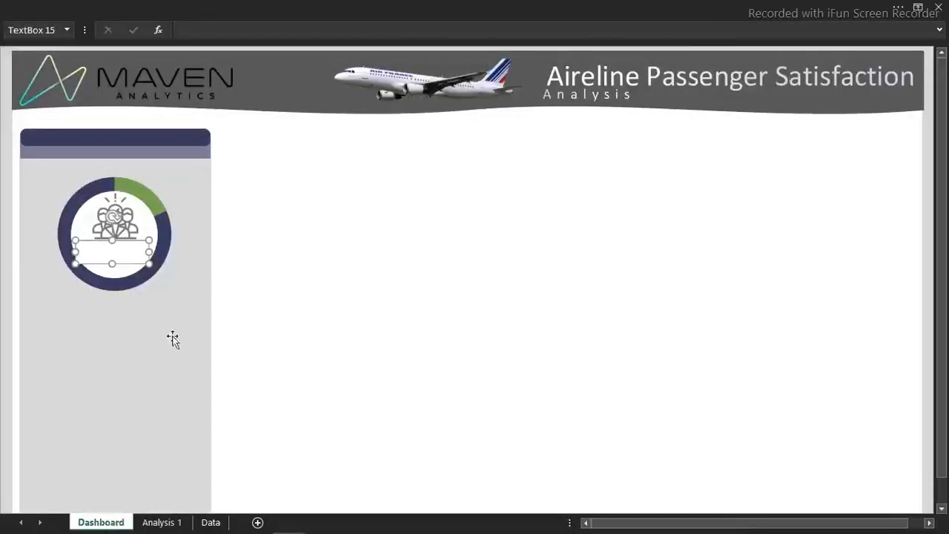
pyautogui.click(218, 29)
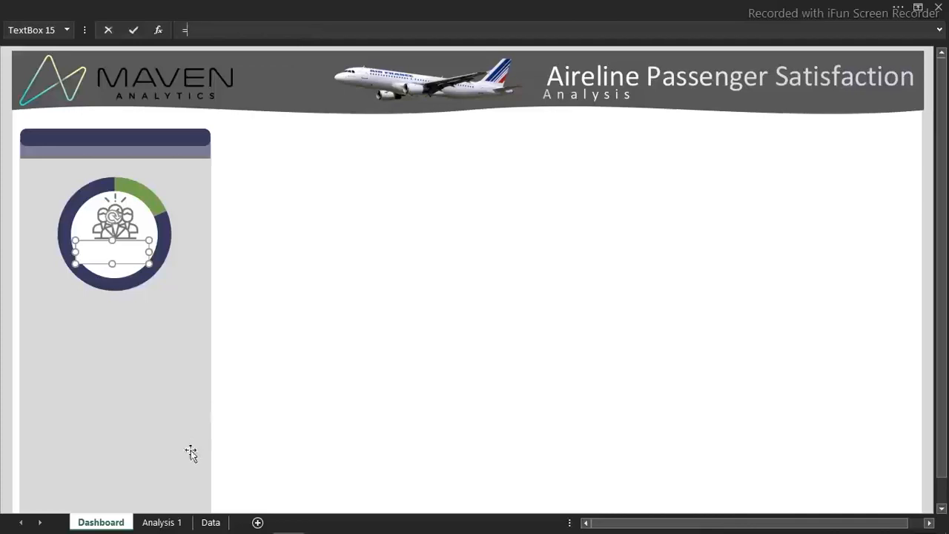
pyautogui.click(172, 523)
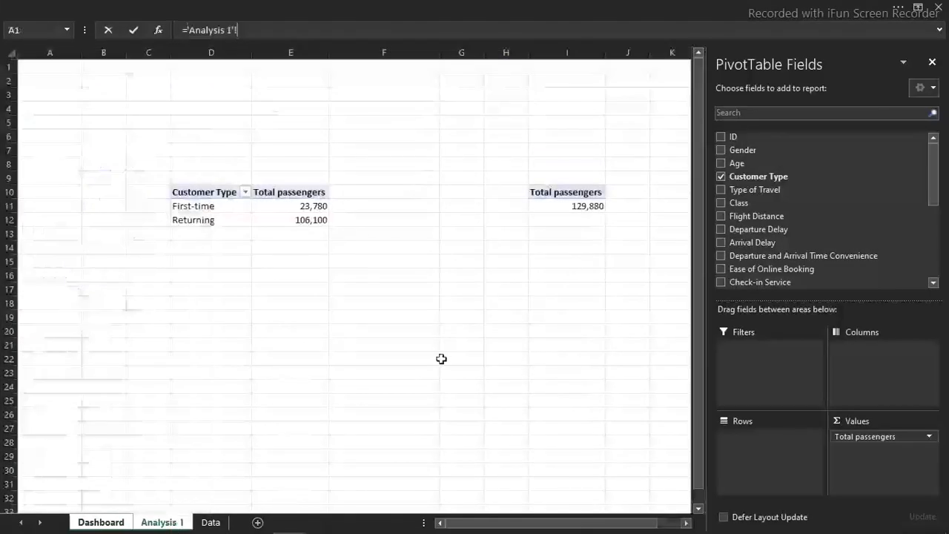
pyautogui.click(582, 206)
pyautogui.press('Return')
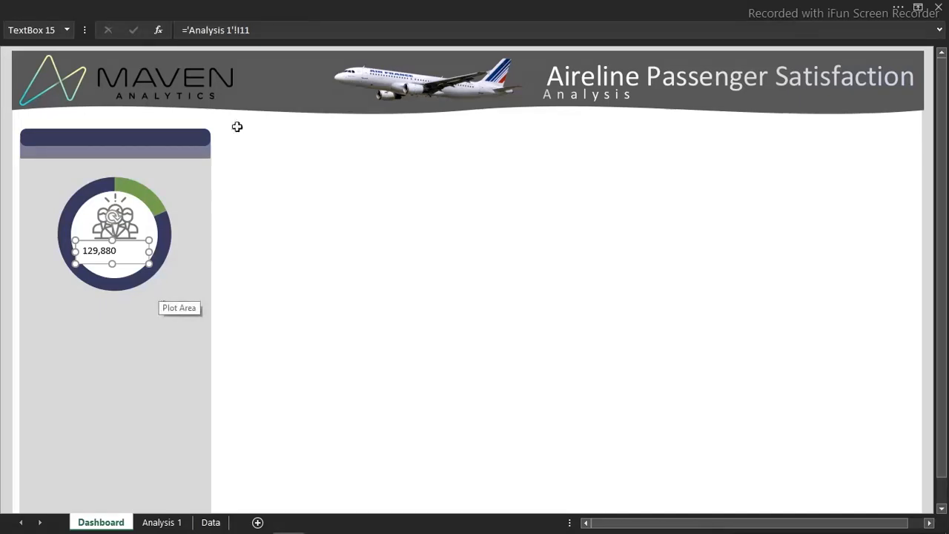
# Format the linked total's text as bold Calibri, size 20, in the recently used dark navy color
pyautogui.click(299, 5)
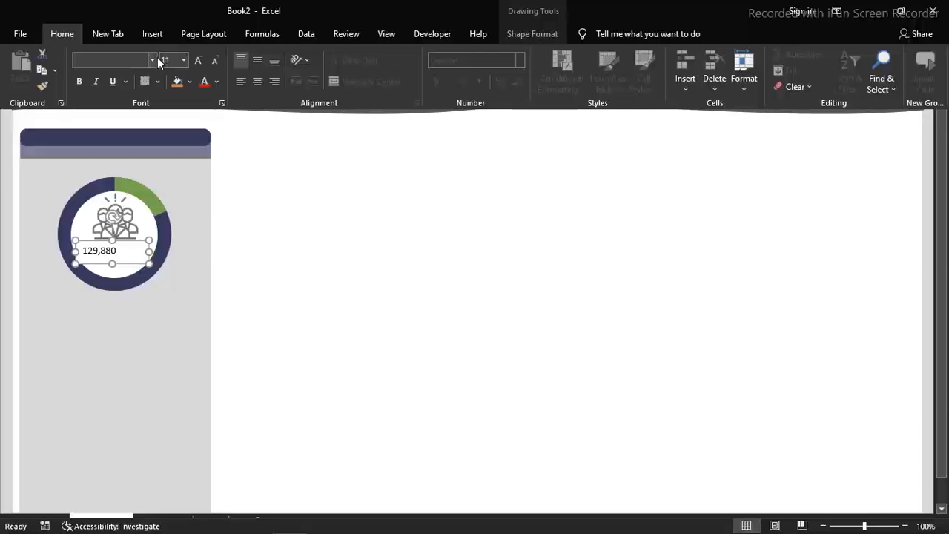
pyautogui.click(152, 59)
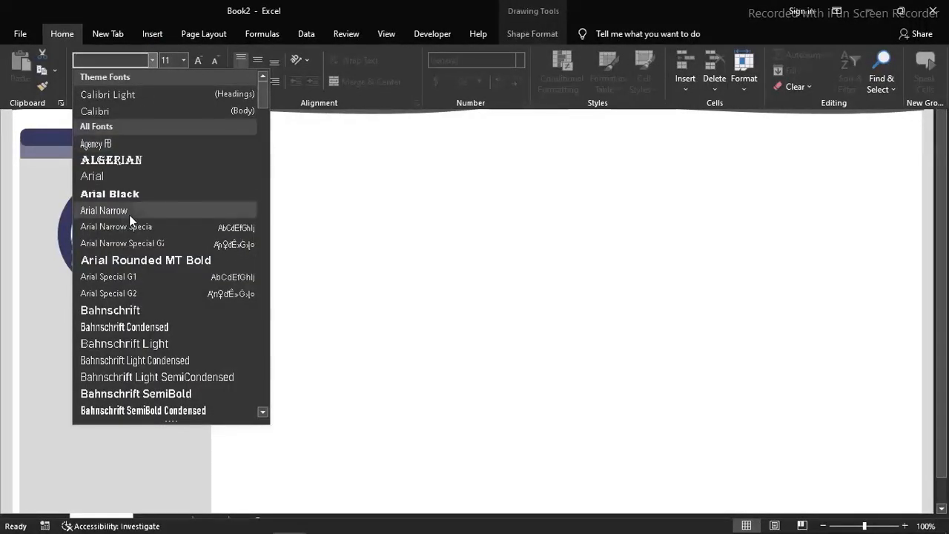
pyautogui.click(137, 113)
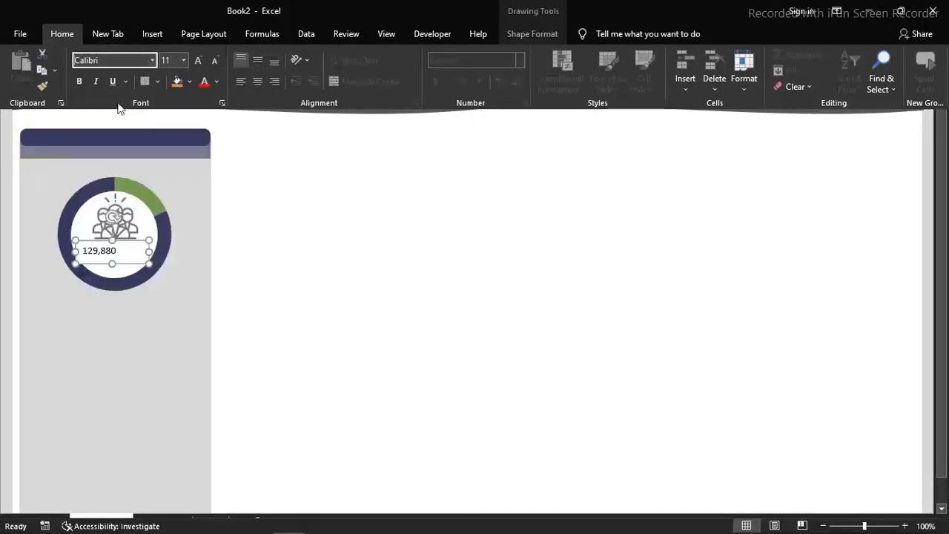
pyautogui.click(79, 82)
pyautogui.click(183, 60)
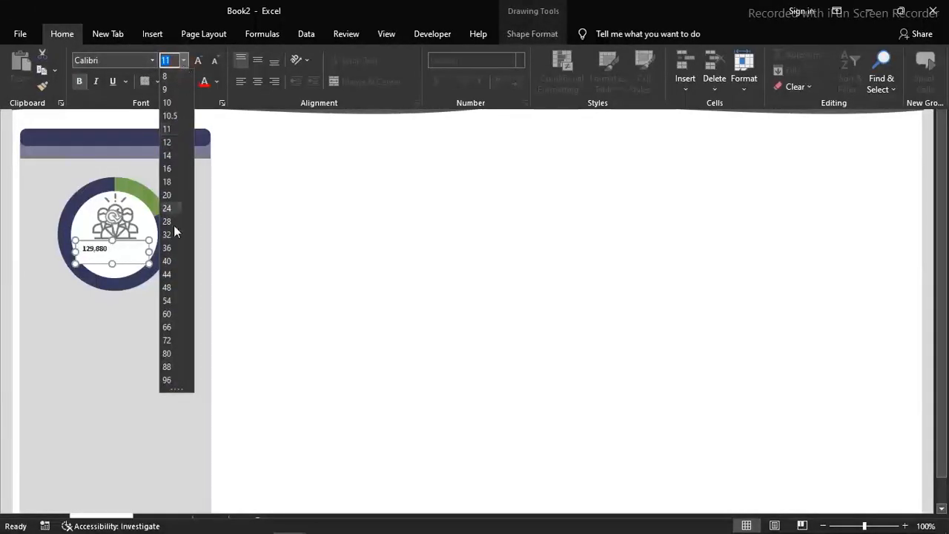
pyautogui.click(175, 196)
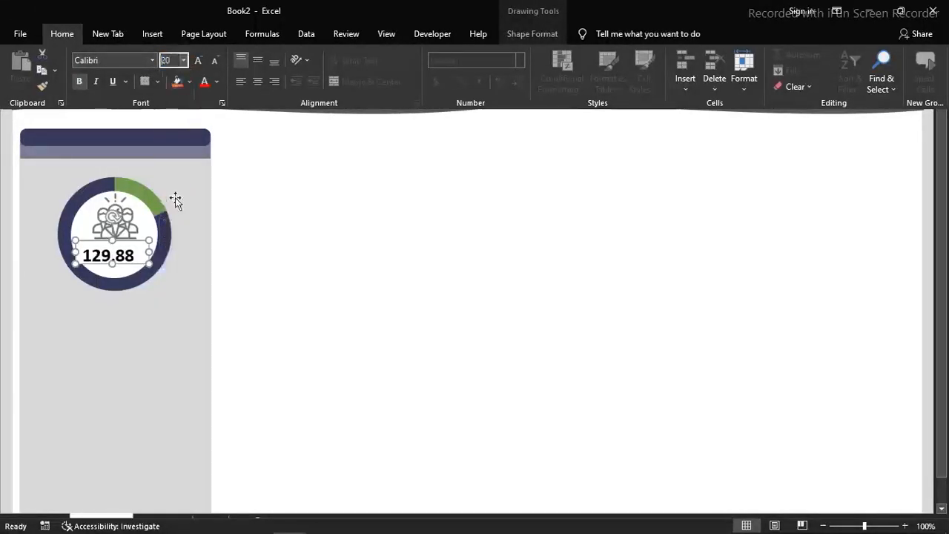
pyautogui.click(216, 82)
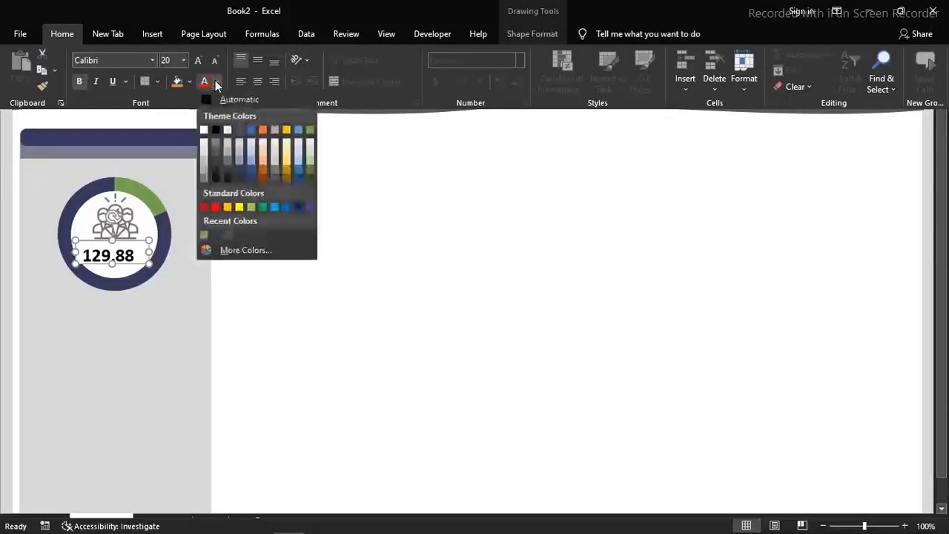
pyautogui.click(216, 235)
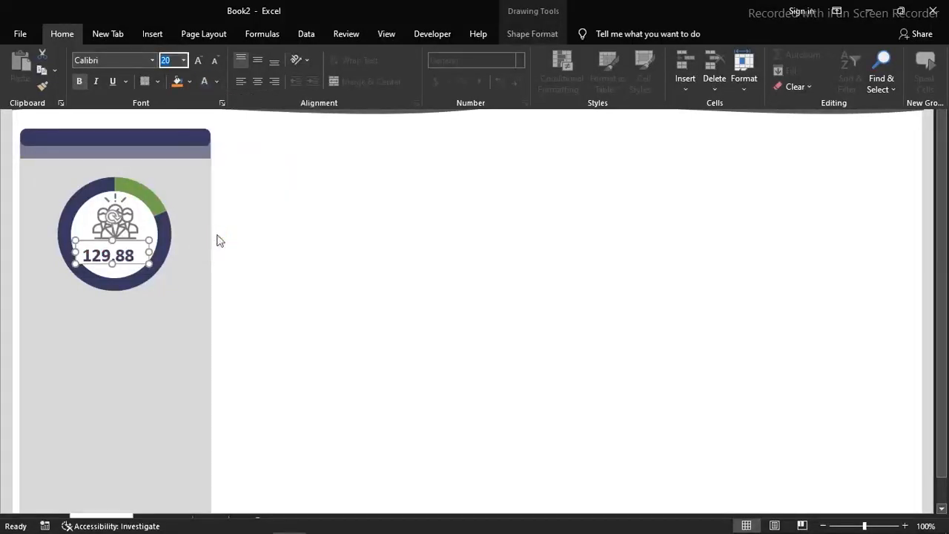
# Widen the total's text box to fit the whole number and give it no fill and no outline
pyautogui.click(154, 252)
pyautogui.moveTo(154, 252); pyautogui.dragTo(139, 262)
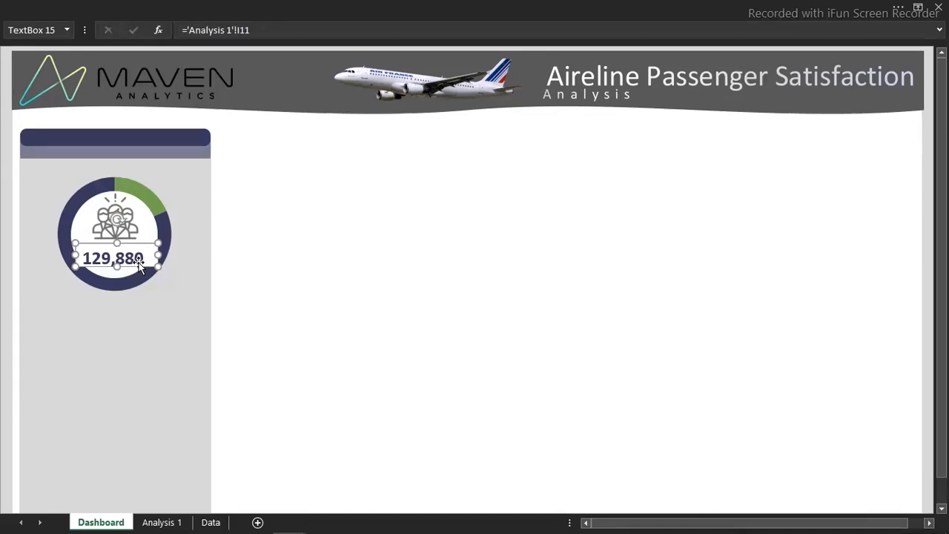
pyautogui.hotkey('ctrl', '1')
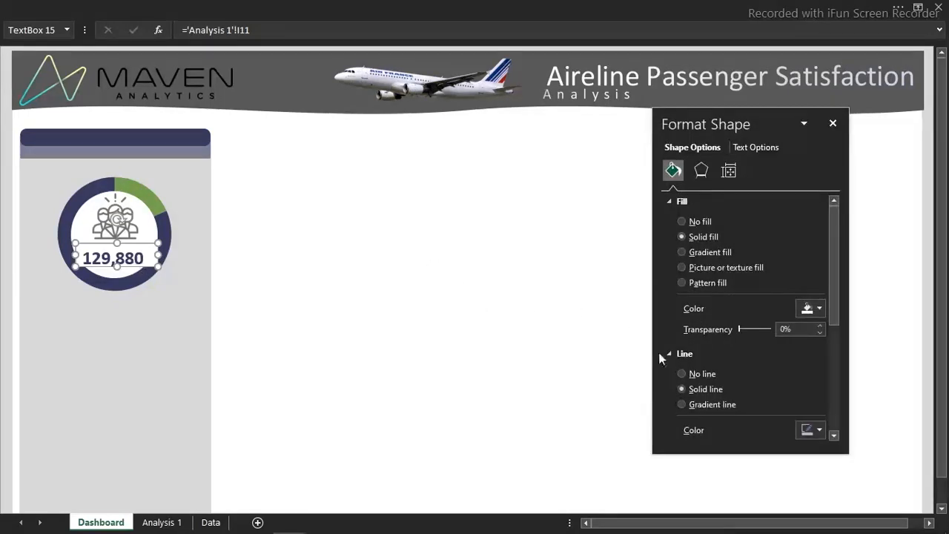
pyautogui.click(683, 374)
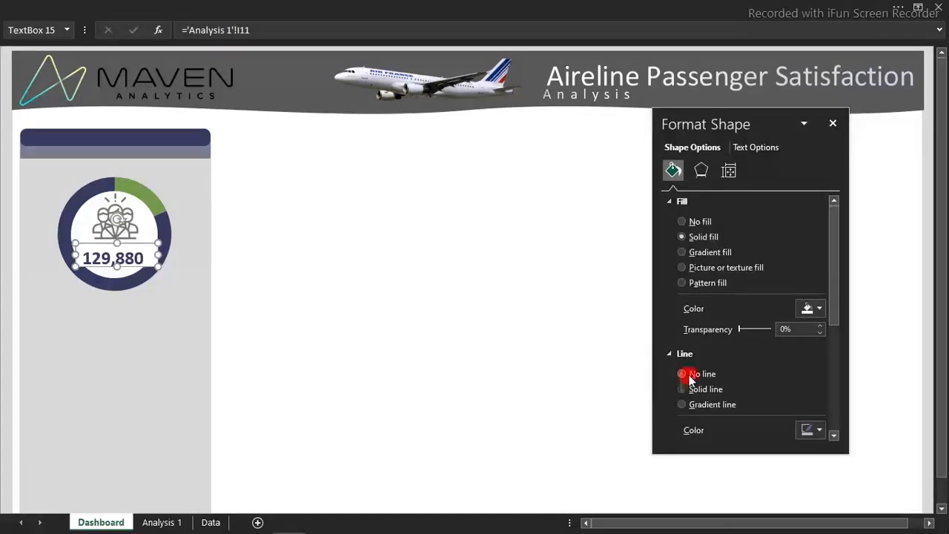
pyautogui.click(682, 222)
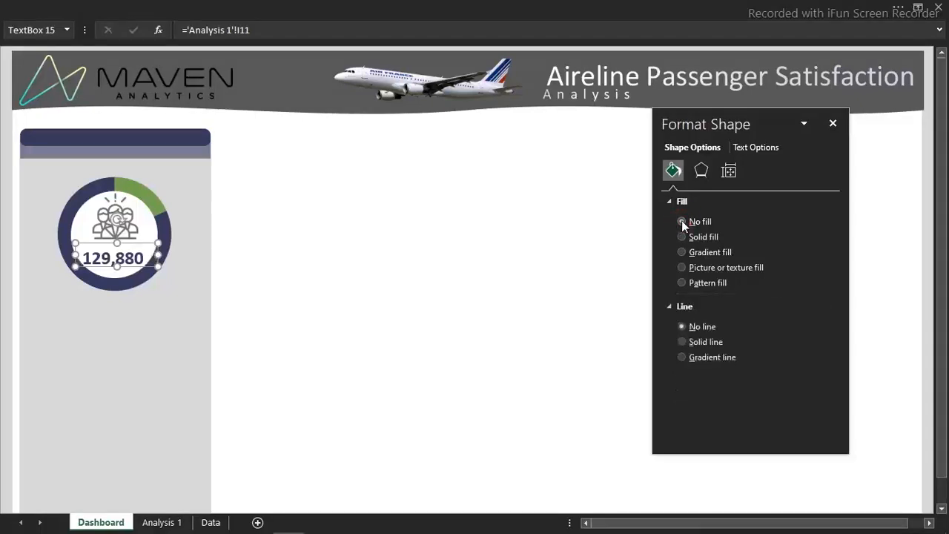
pyautogui.click(370, 273)
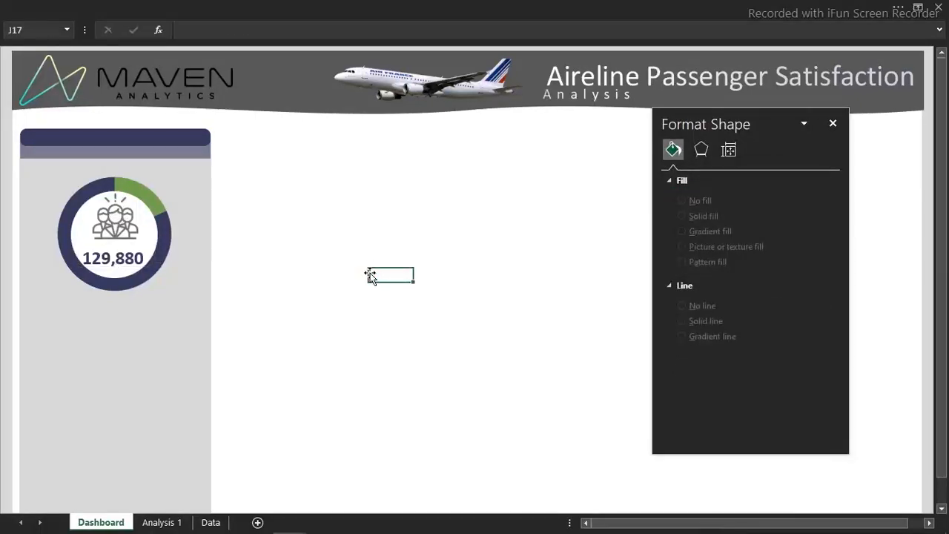
# Draw a text box beside the sidebar reading "Passengers" and shrink it to fit closely around its text
pyautogui.click(314, 4)
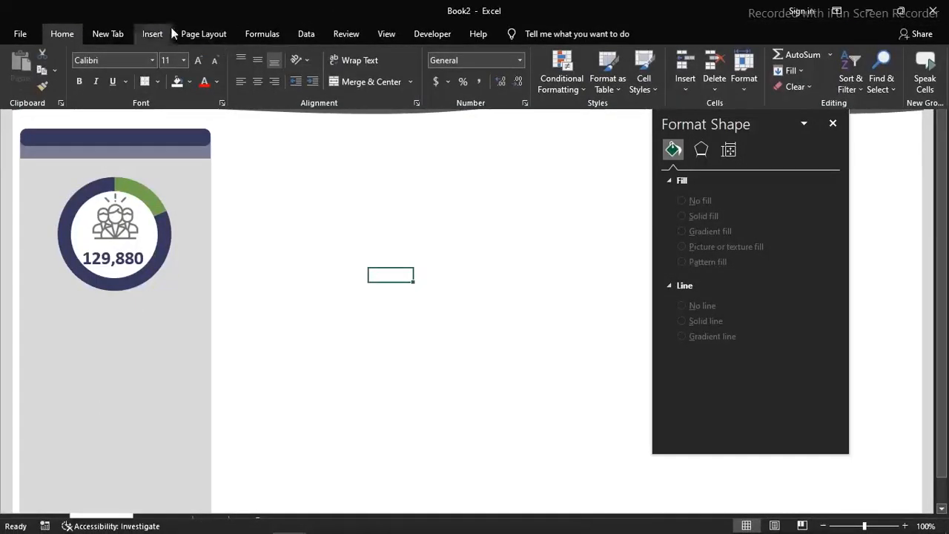
pyautogui.click(162, 32)
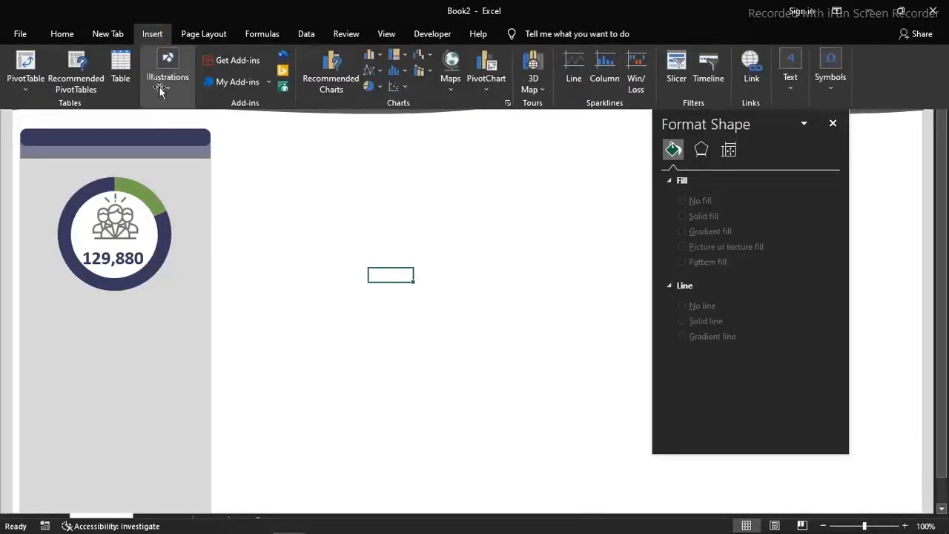
pyautogui.click(162, 83)
pyautogui.click(190, 149)
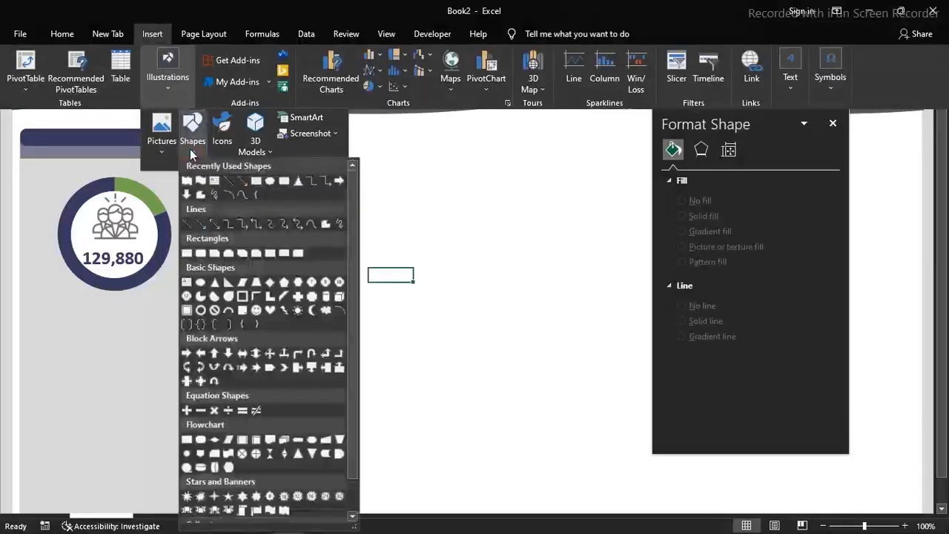
pyautogui.click(214, 181)
pyautogui.moveTo(239, 196); pyautogui.dragTo(359, 236)
pyautogui.write('Passengers')
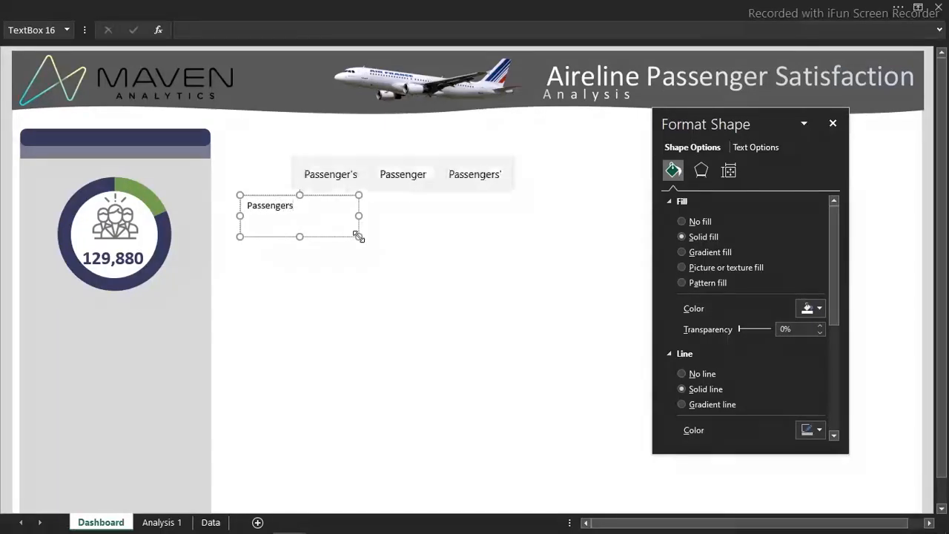
pyautogui.moveTo(359, 237); pyautogui.dragTo(310, 221)
# Remove the fill and outline of the Passengers text box and move it between the people icon and the total
pyautogui.click(698, 221)
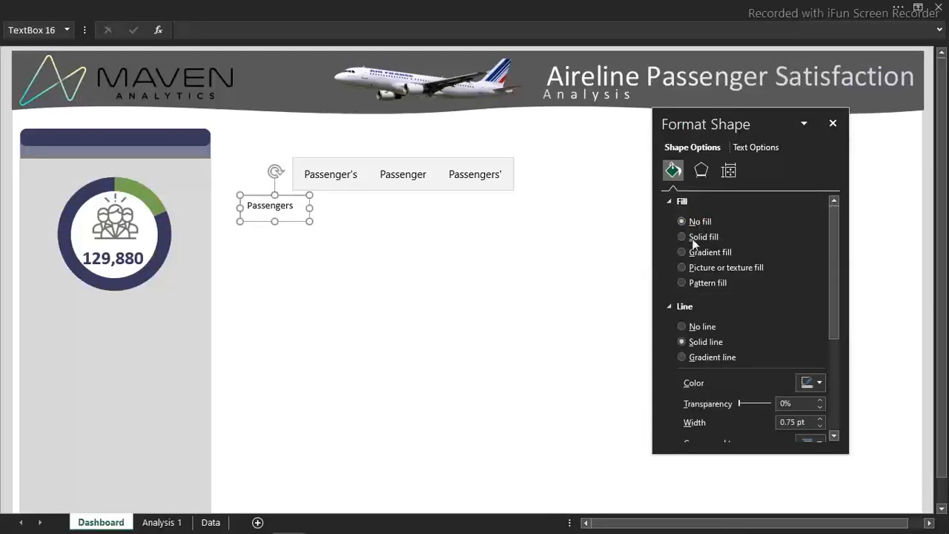
pyautogui.click(694, 327)
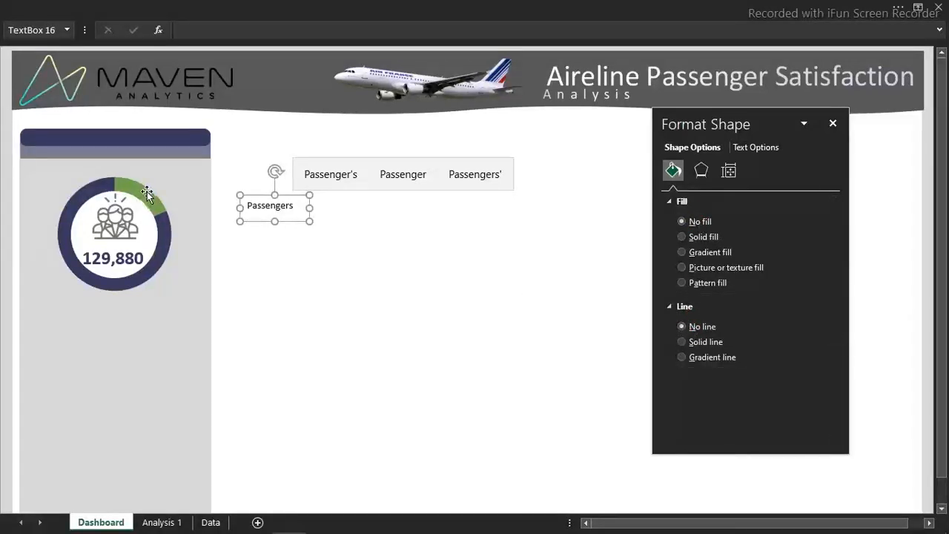
pyautogui.moveTo(291, 227); pyautogui.dragTo(134, 261)
# Make the Passengers label bold dark navy, center it horizontally and vertically, and seat it just above the total
pyautogui.click(237, 6)
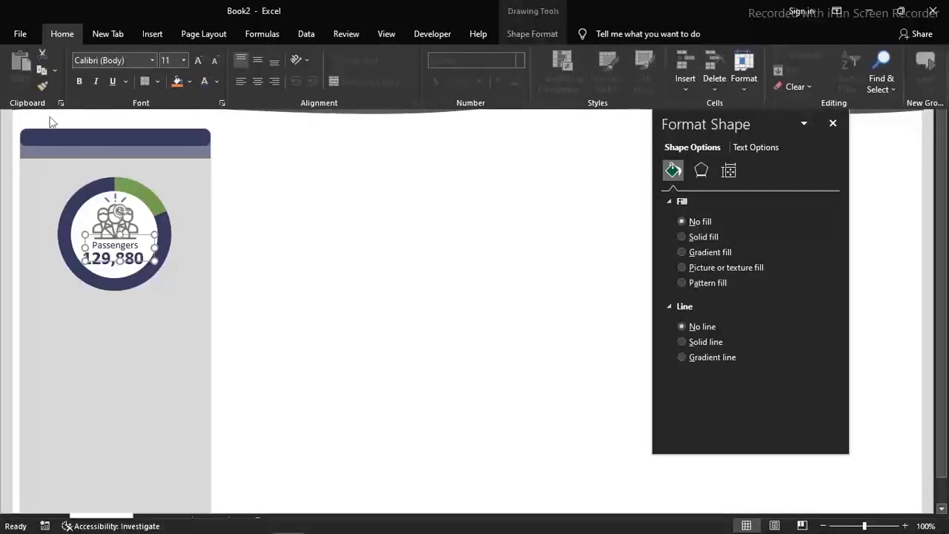
pyautogui.click(76, 82)
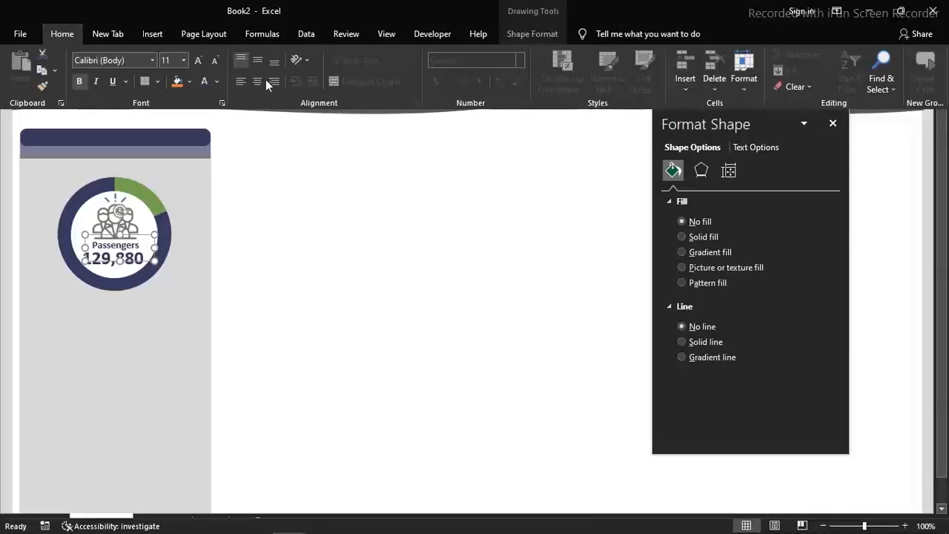
pyautogui.click(261, 83)
pyautogui.click(258, 61)
pyautogui.hotkey('ctrl', 'shift', 'F1')
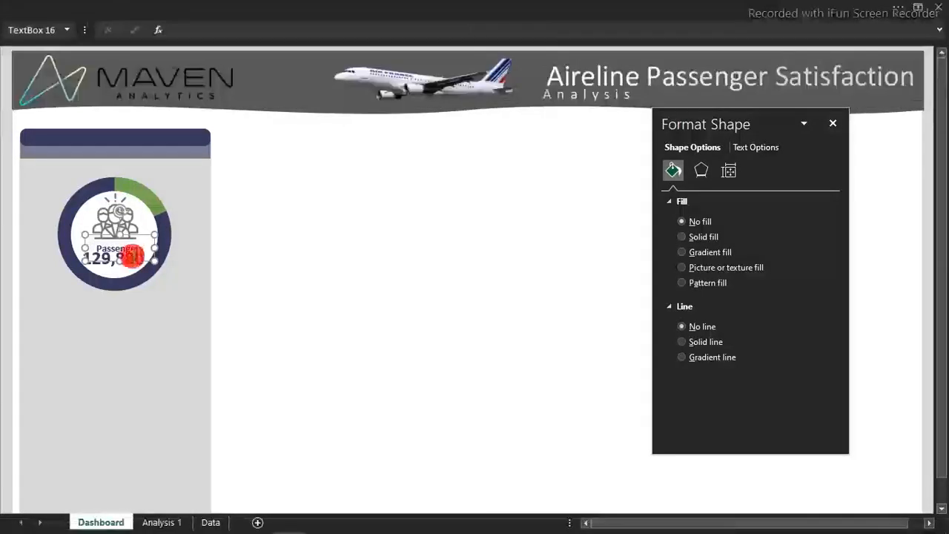
pyautogui.moveTo(116, 261); pyautogui.dragTo(128, 250)
pyautogui.click(339, 233)
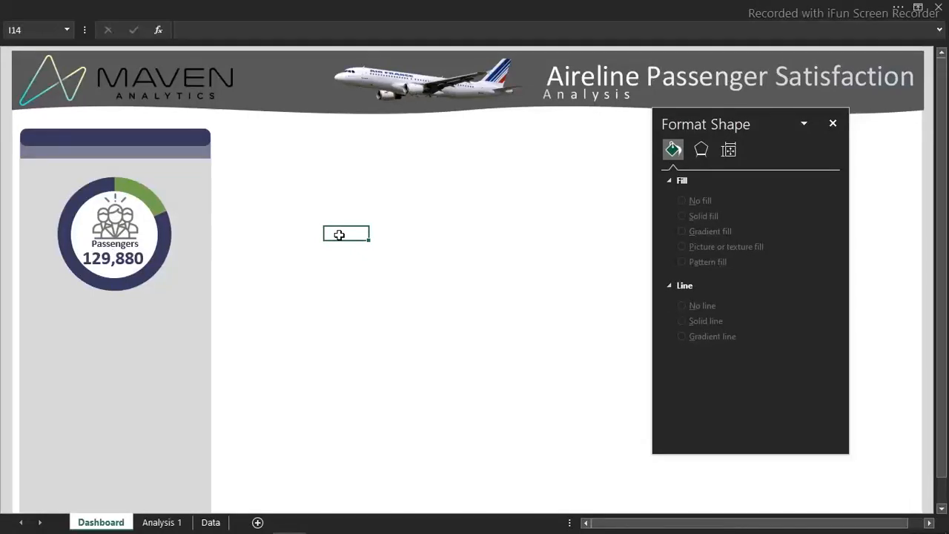
pyautogui.click(269, 205)
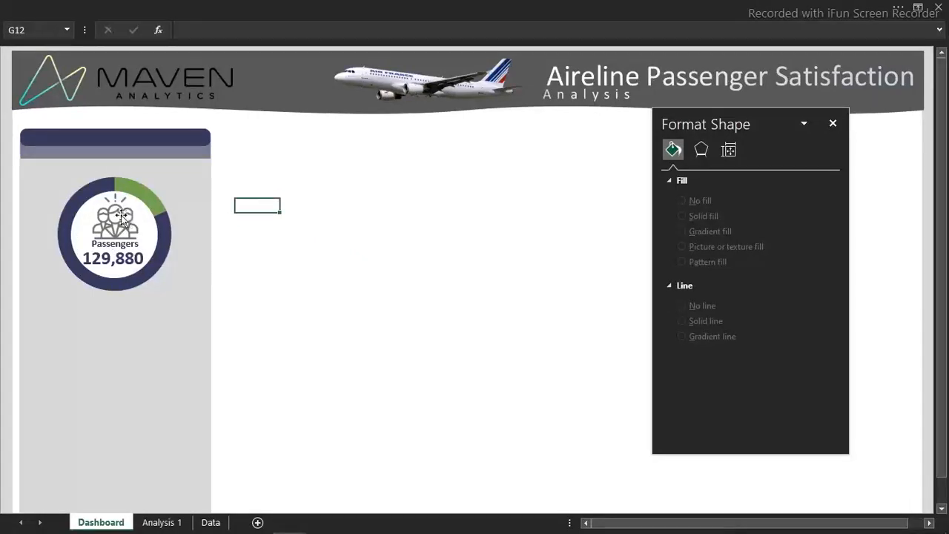
# Duplicate the doughnut's white circle, shrink the copy to a small legend dot, and place it below the doughnut near the sidebar's outer edge
pyautogui.click(81, 213)
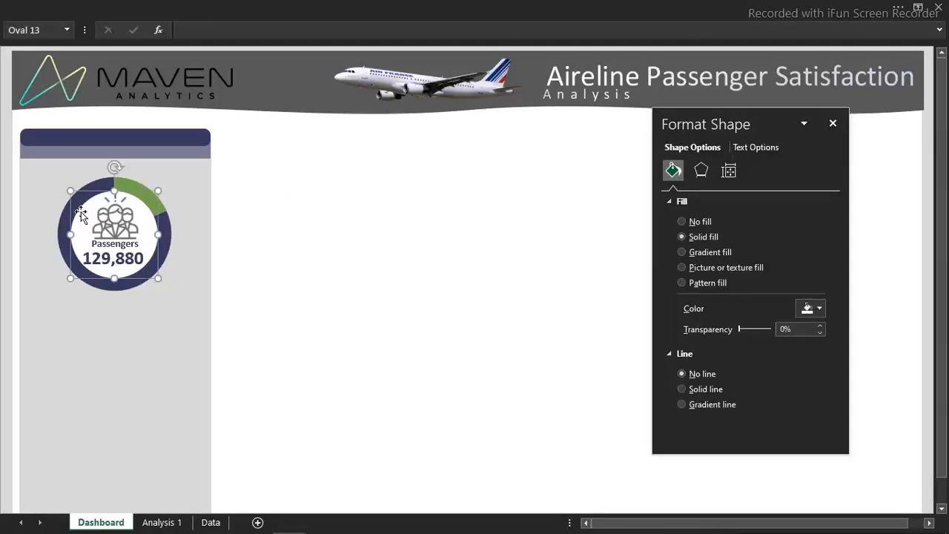
pyautogui.hotkey('ctrl', 'd')
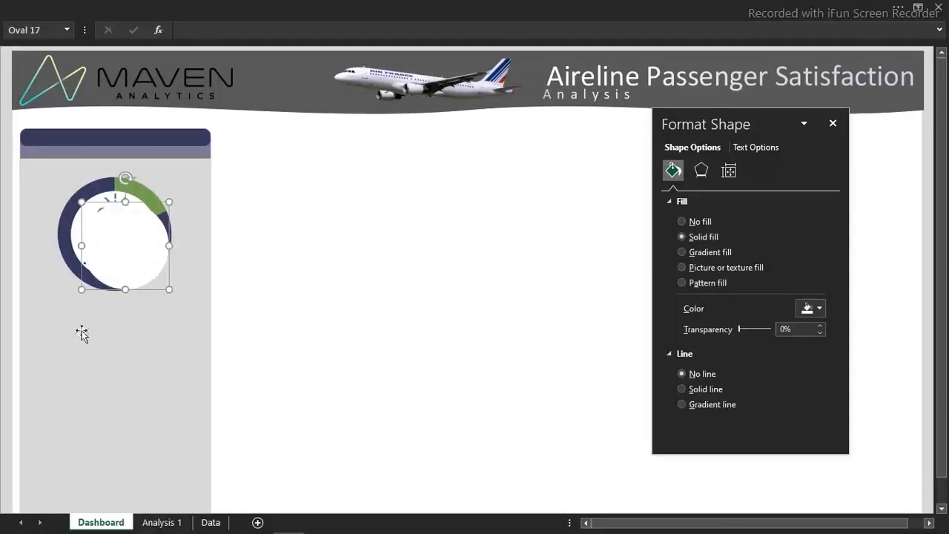
pyautogui.moveTo(135, 224); pyautogui.dragTo(94, 342)
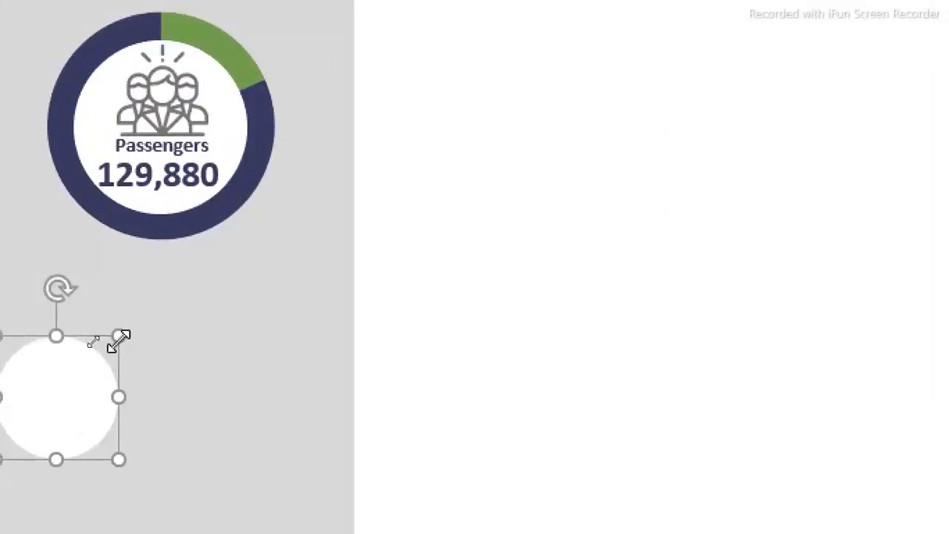
pyautogui.moveTo(189, 331); pyautogui.dragTo(89, 434)
pyautogui.moveTo(76, 485); pyautogui.dragTo(86, 399)
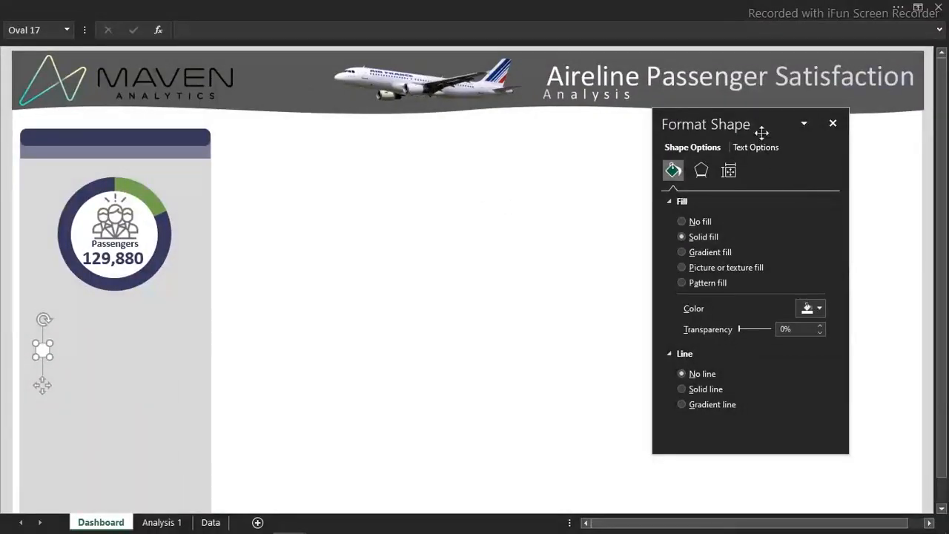
# Fill the small legend circle with the recently used dark navy color
pyautogui.moveTo(762, 132); pyautogui.dragTo(345, 145)
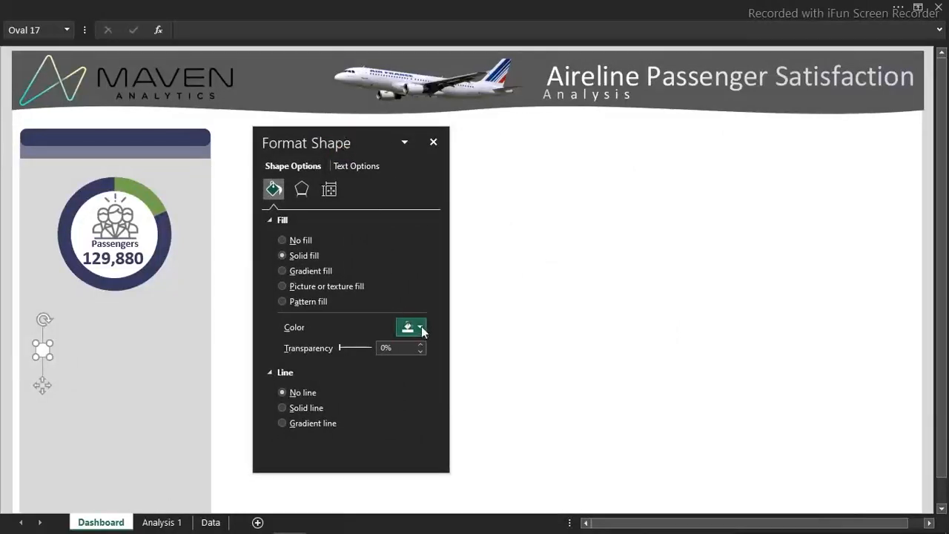
pyautogui.click(417, 328)
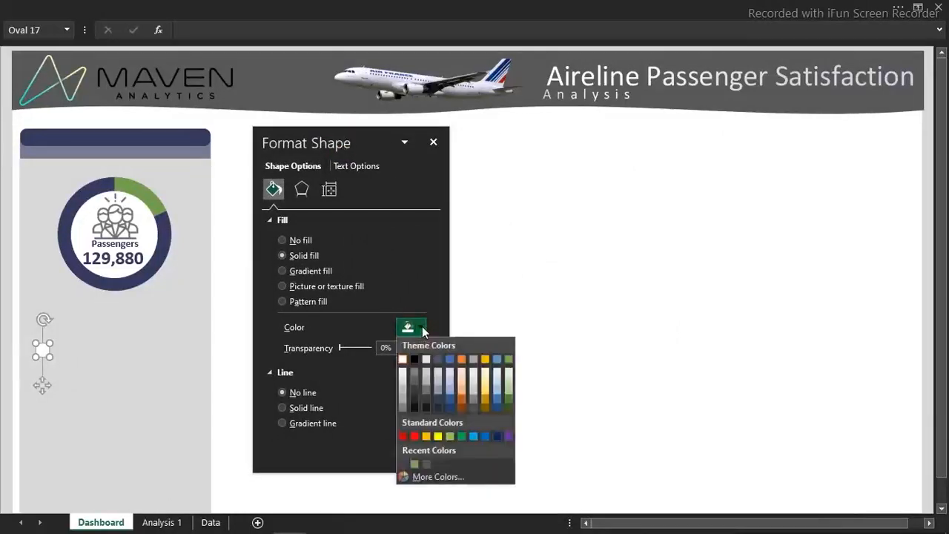
pyautogui.click(404, 464)
# Duplicate the navy legend dot below the doughnut and fill the copy with the recently used green
pyautogui.hotkey('ctrl', 'v')
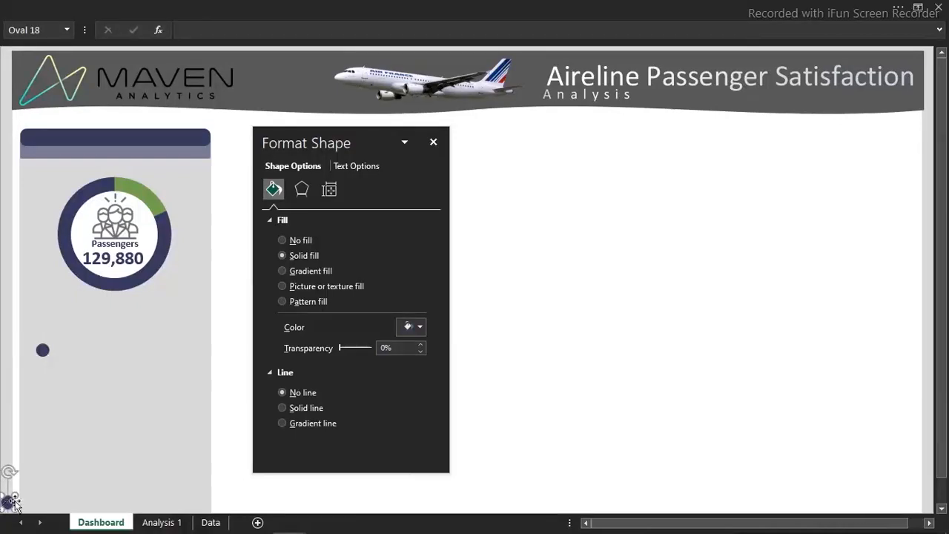
pyautogui.moveTo(7, 501); pyautogui.dragTo(116, 380)
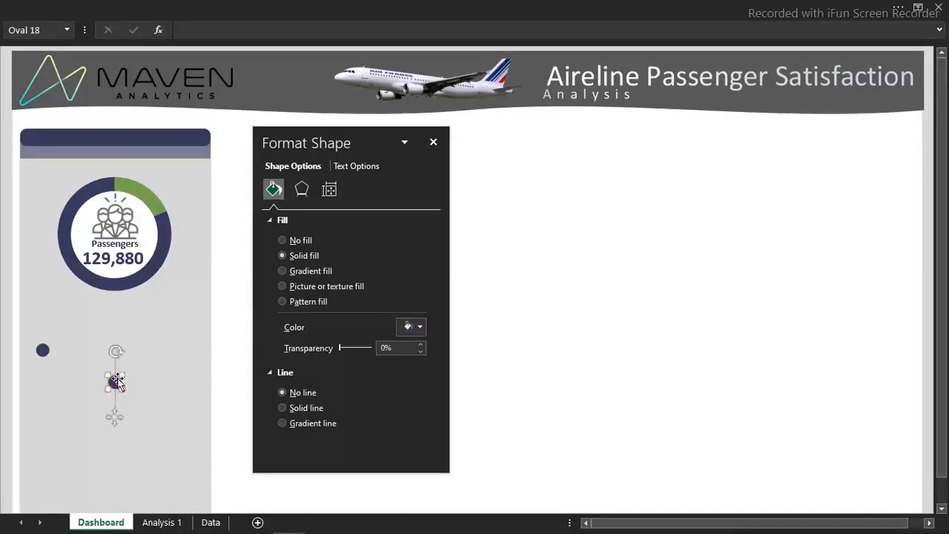
pyautogui.click(419, 331)
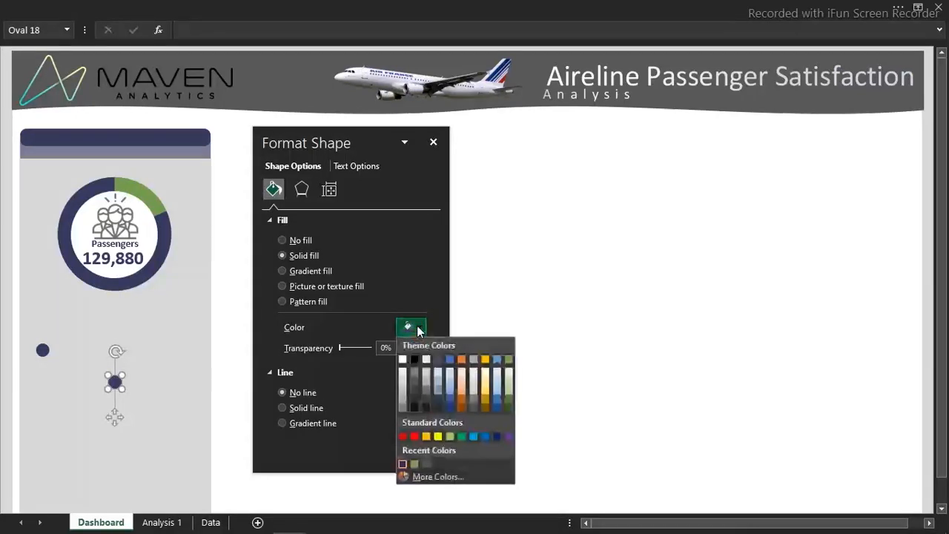
pyautogui.click(414, 465)
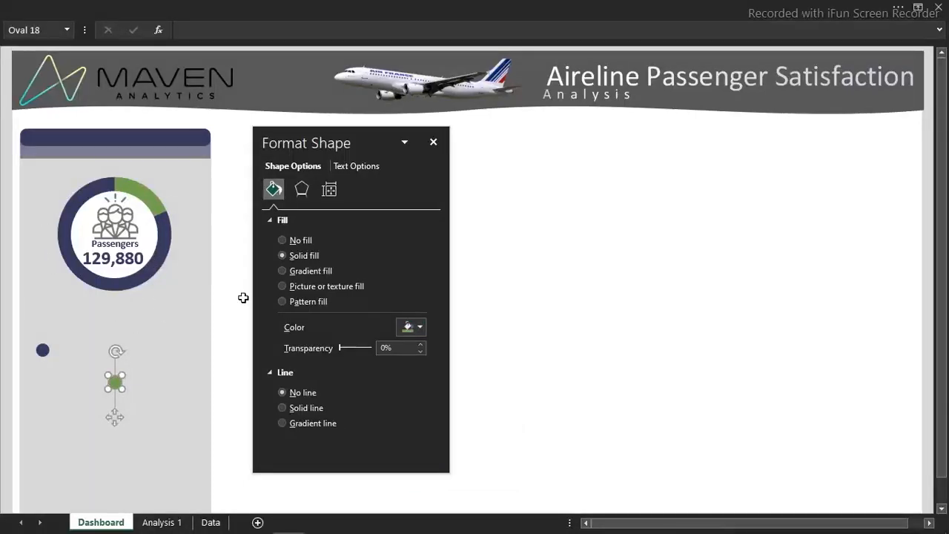
pyautogui.click(434, 143)
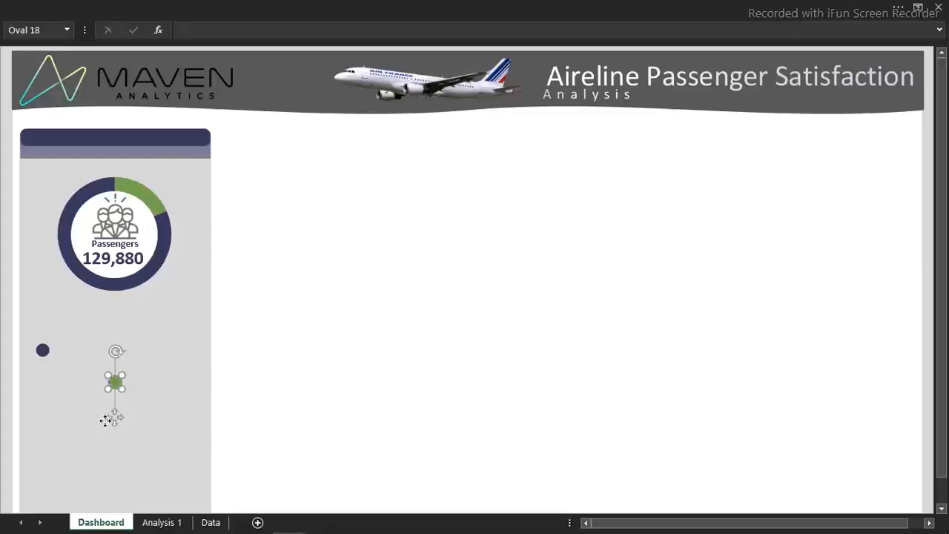
# Move the green dot down beneath the navy dot and enlarge both legend dots together
pyautogui.moveTo(115, 418); pyautogui.dragTo(44, 479)
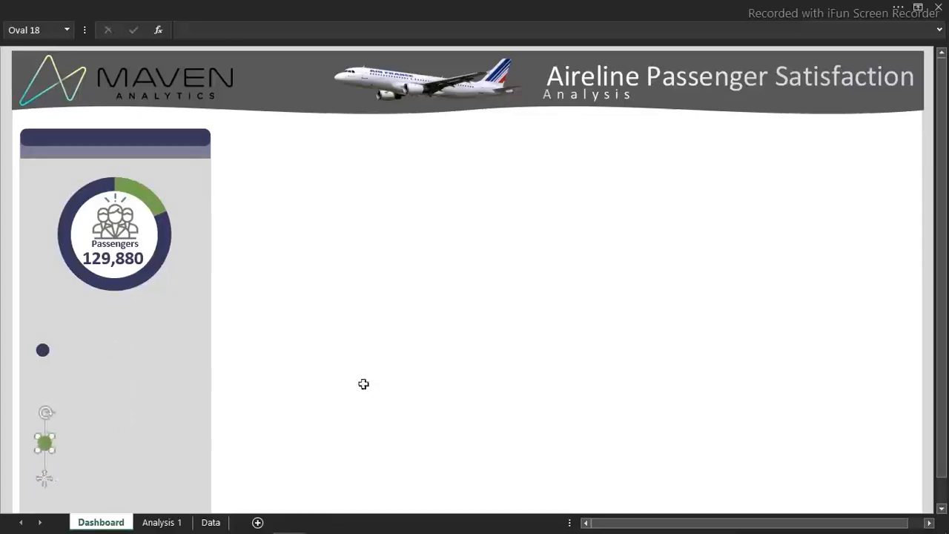
pyautogui.press('Escape')
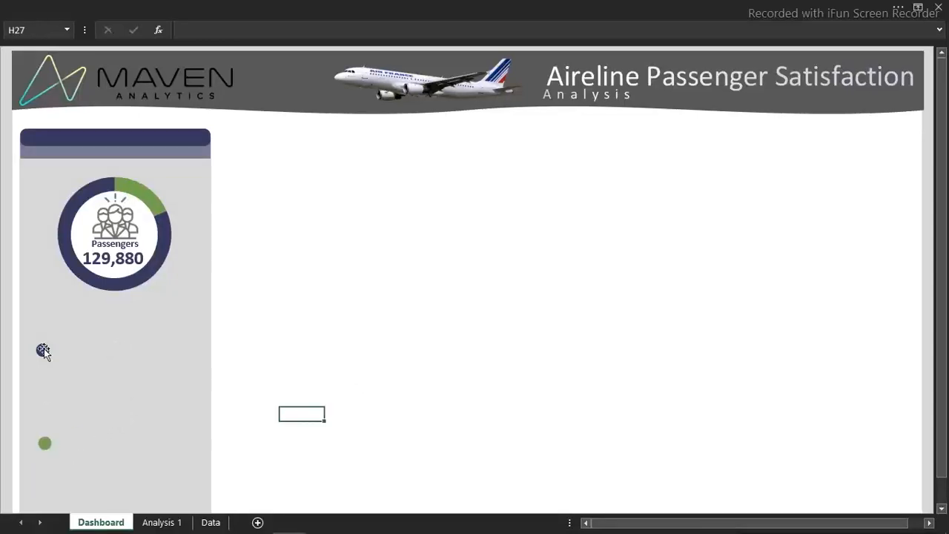
pyautogui.click(42, 352)
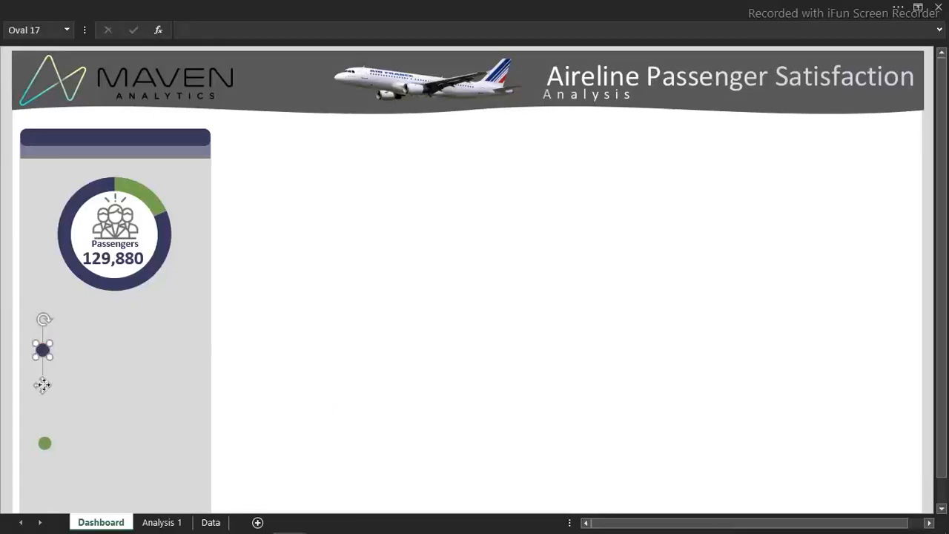
pyautogui.keyDown('shift'); pyautogui.click(51, 443); pyautogui.keyUp('shift')
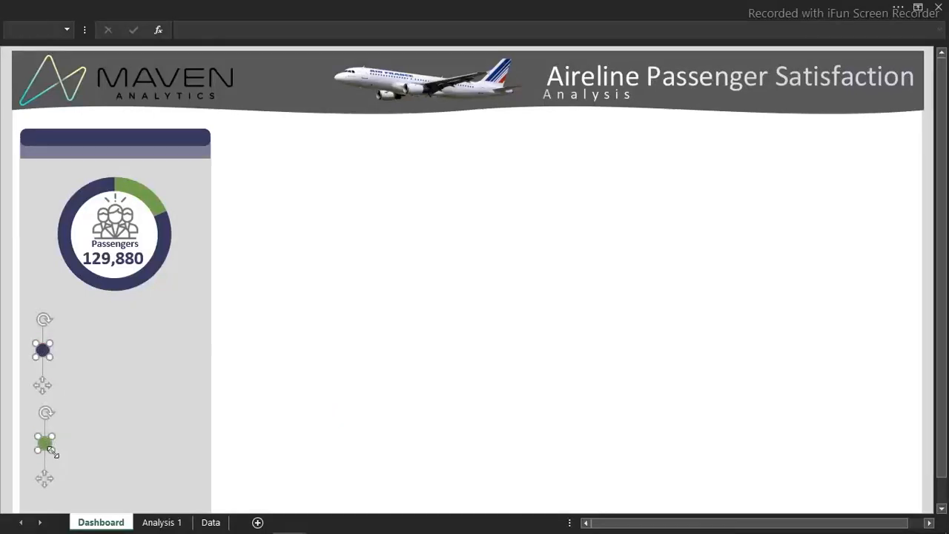
pyautogui.moveTo(52, 450); pyautogui.dragTo(59, 456)
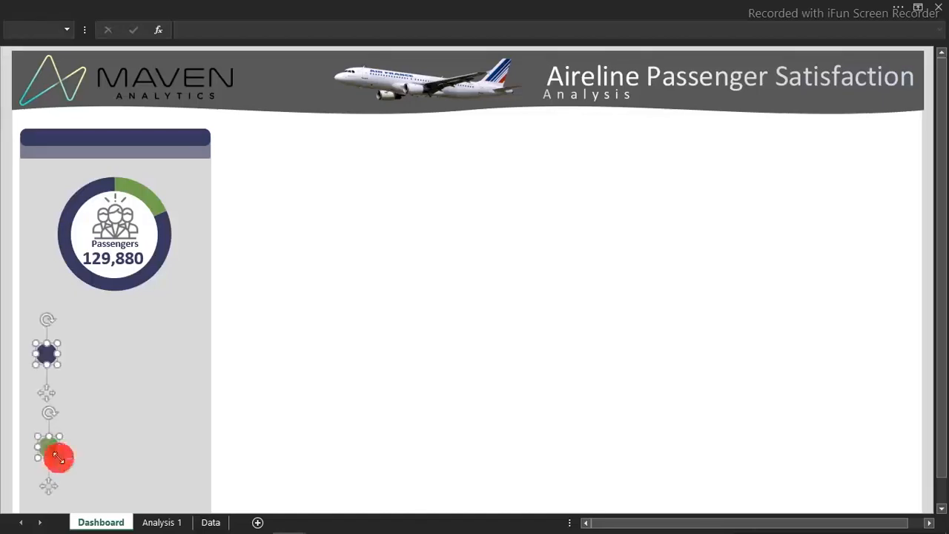
pyautogui.click(340, 332)
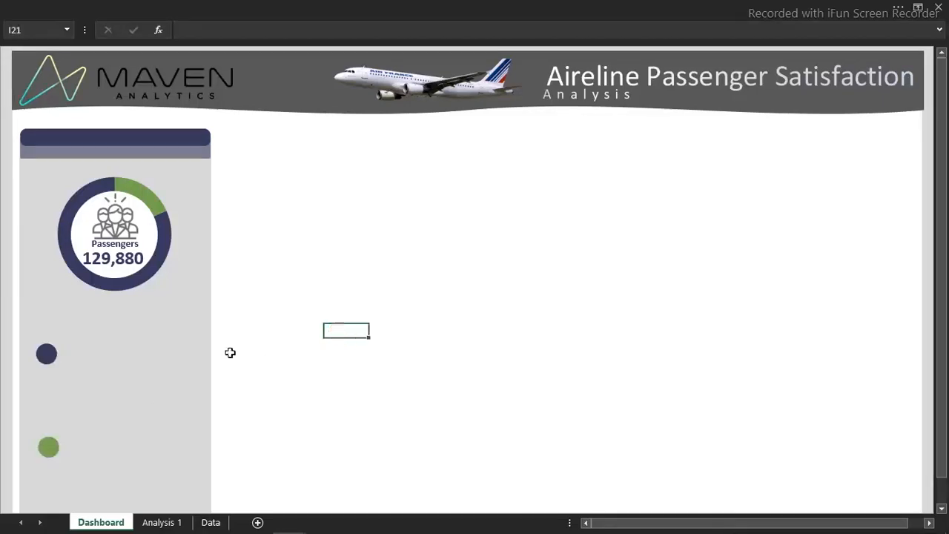
# Move the navy dot up to just under the doughnut and place a pasted First-time label beside it
pyautogui.click(48, 361)
pyautogui.moveTo(48, 362); pyautogui.dragTo(41, 319)
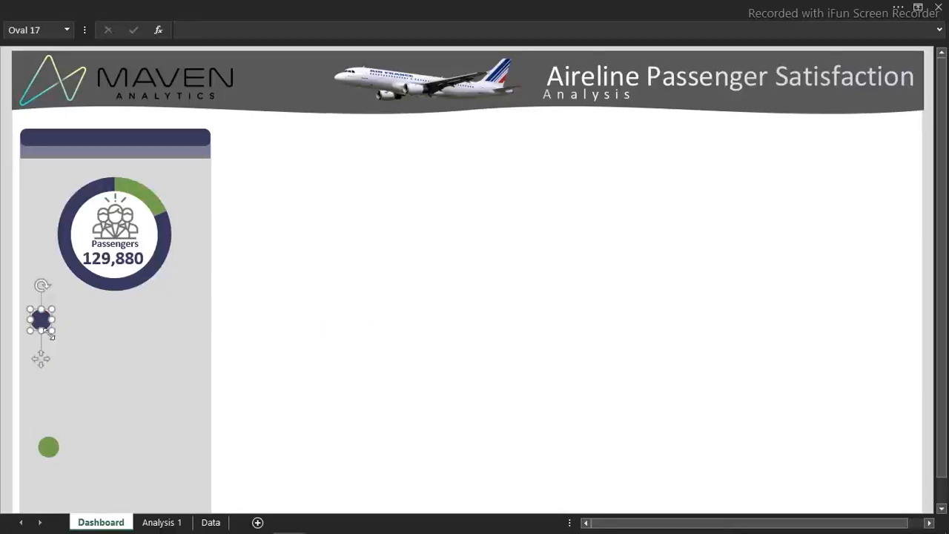
pyautogui.click(304, 277)
pyautogui.hotkey('ctrl', 'v')
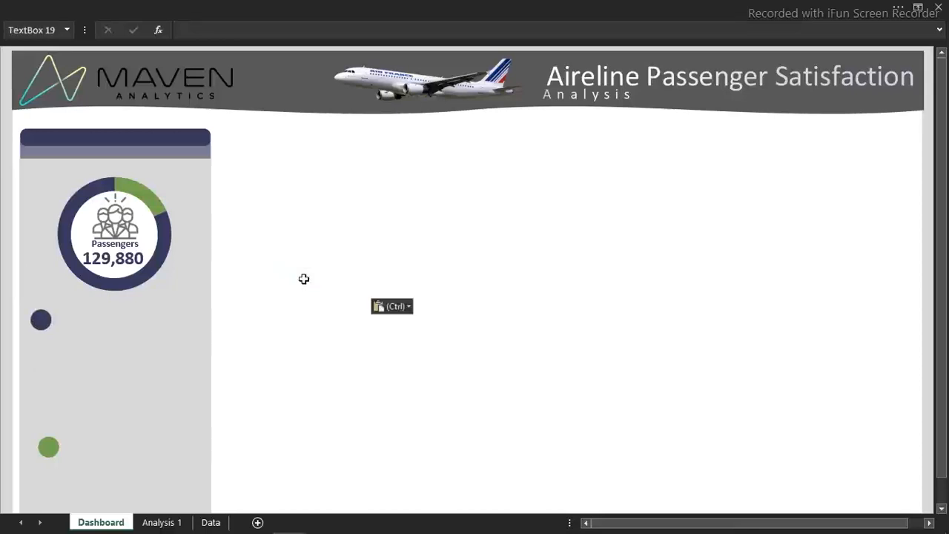
pyautogui.moveTo(340, 295); pyautogui.dragTo(95, 335)
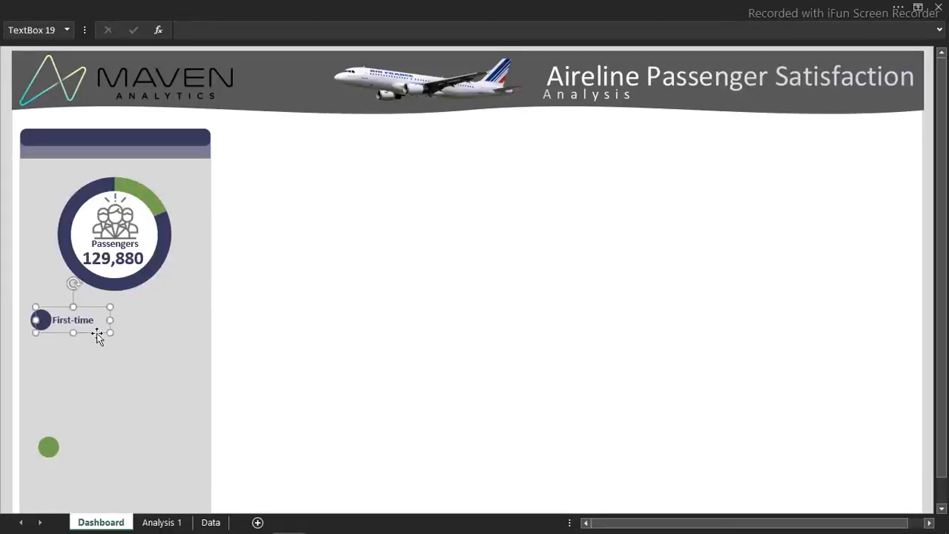
pyautogui.click(353, 288)
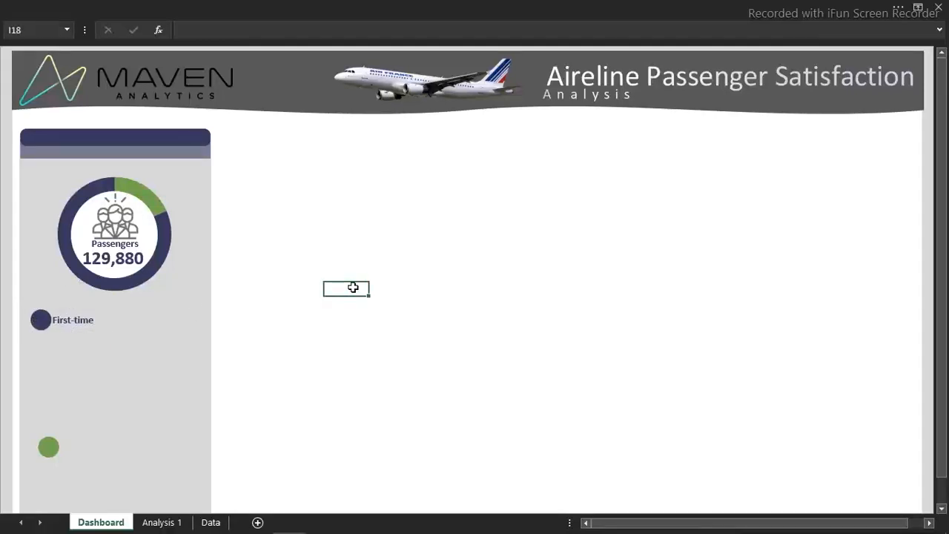
# Go to the Analysis 1 sheet and select cell D13 below the Returning row
pyautogui.moveTo(104, 290)
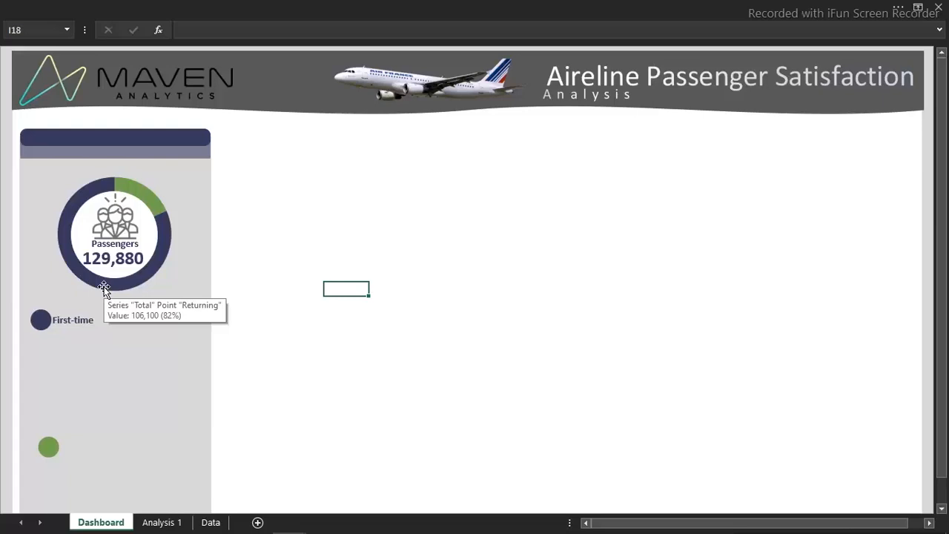
pyautogui.click(163, 522)
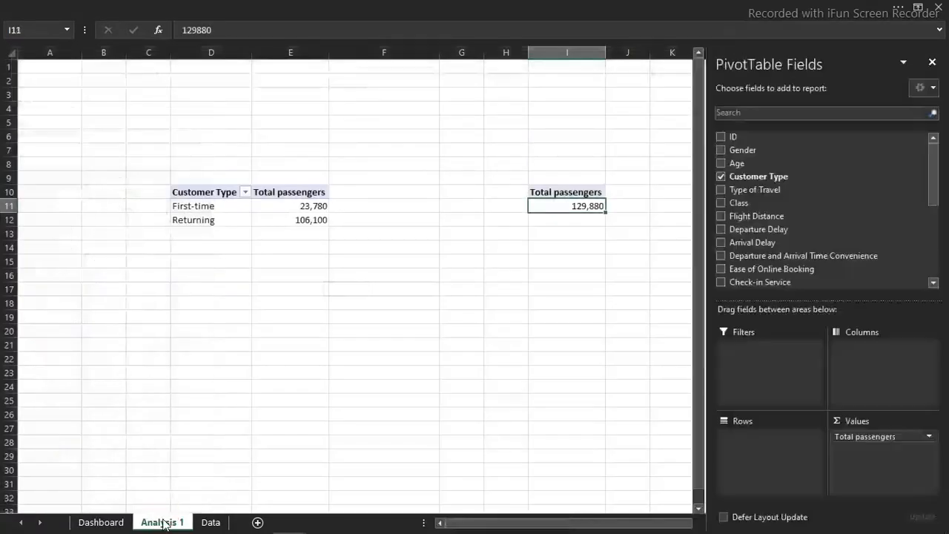
pyautogui.click(274, 235)
pyautogui.click(227, 235)
pyautogui.write('=tota')
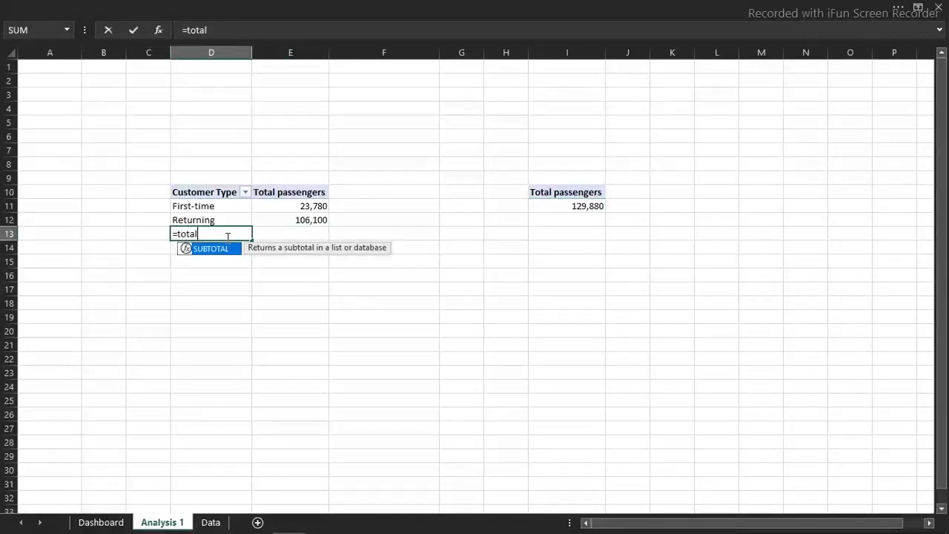
pyautogui.write('l')
pyautogui.press('BackSpace')
pyautogui.press('BackSpace')
pyautogui.press('BackSpace')
pyautogui.press('BackSpace')
pyautogui.press('BackSpace')
pyautogui.press('BackSpace')
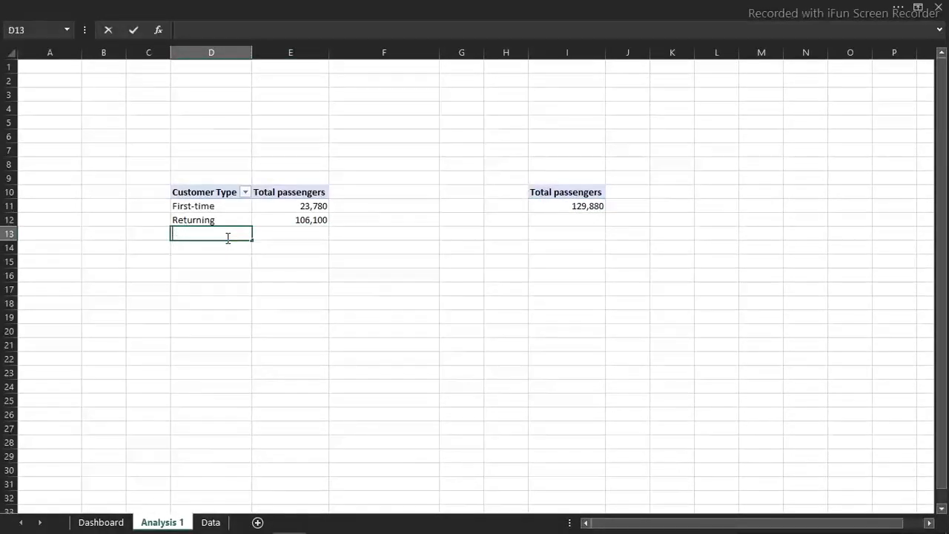
# Add a Total row beneath the customer types, labelling D13 Total and summing E11:E12 in E13
pyautogui.write('Tota')
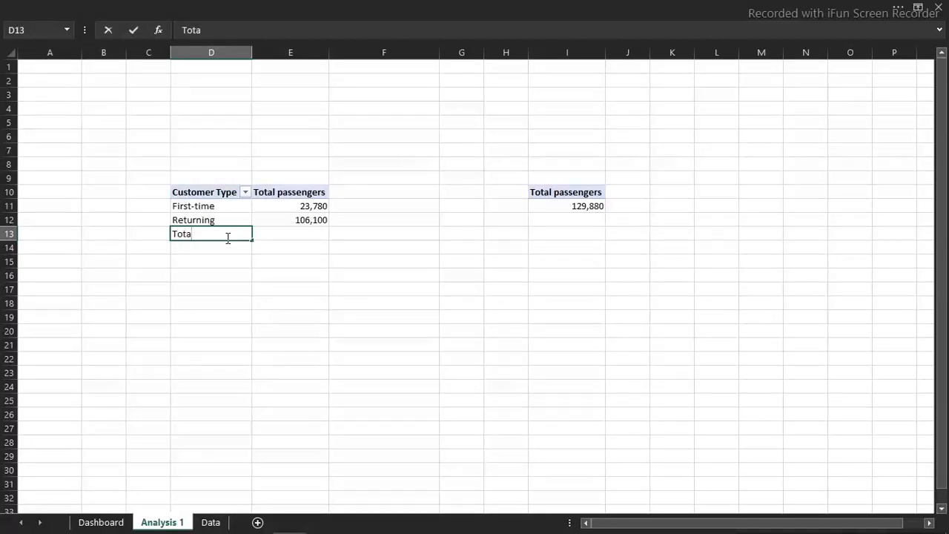
pyautogui.write('l')
pyautogui.press('Tab')
pyautogui.write('=sum')
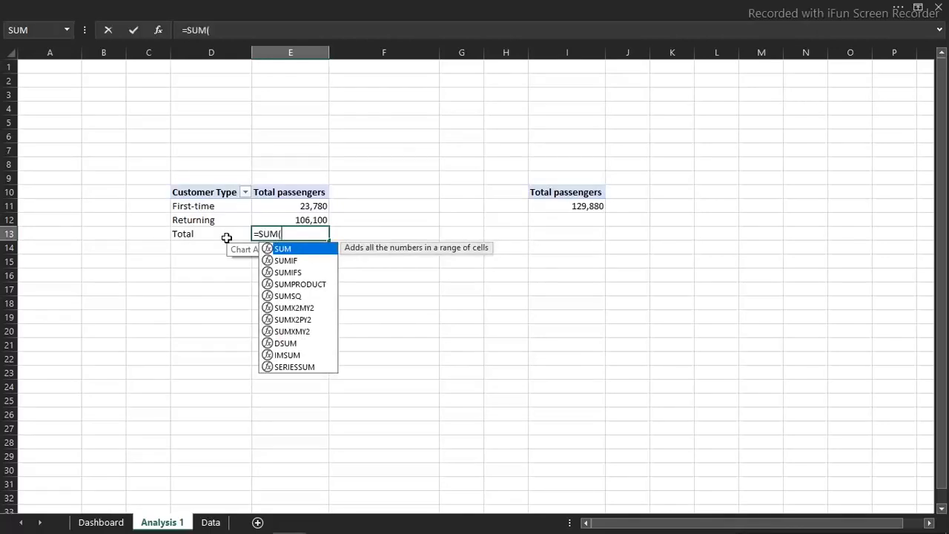
pyautogui.press('Tab')
pyautogui.click(302, 205)
pyautogui.moveTo(301, 204); pyautogui.dragTo(314, 218)
pyautogui.press('Return')
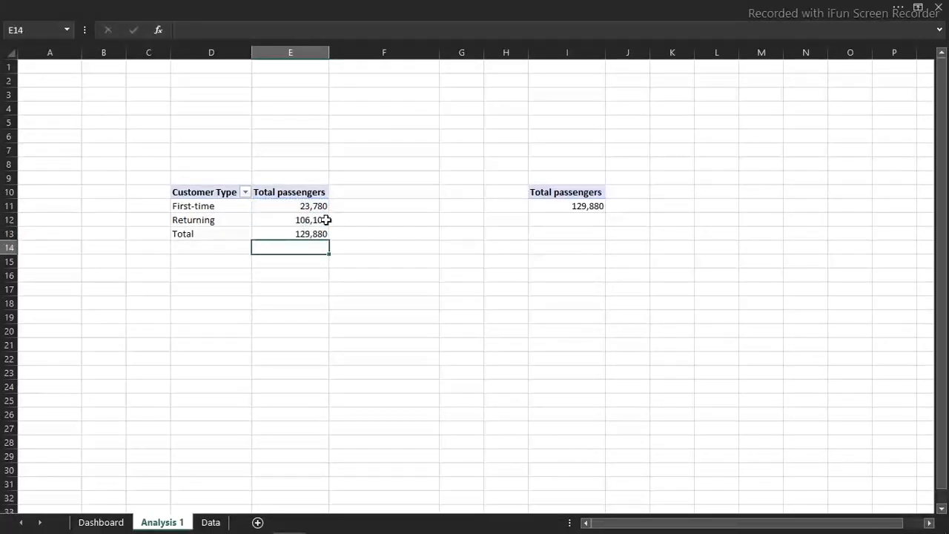
# Enter the column header % in F10, beside Total passengers in the customer type table
pyautogui.click(350, 206)
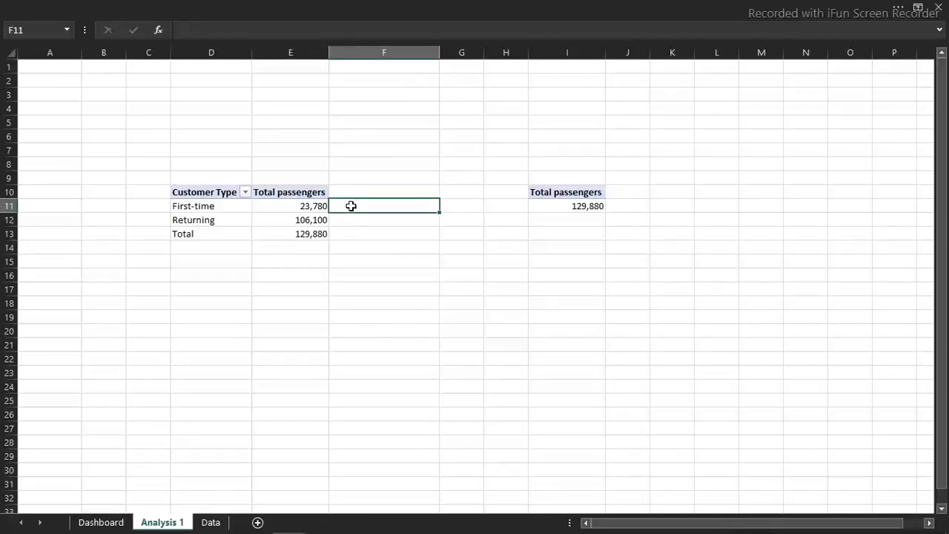
pyautogui.click(351, 191)
pyautogui.write('%')
pyautogui.press('Return')
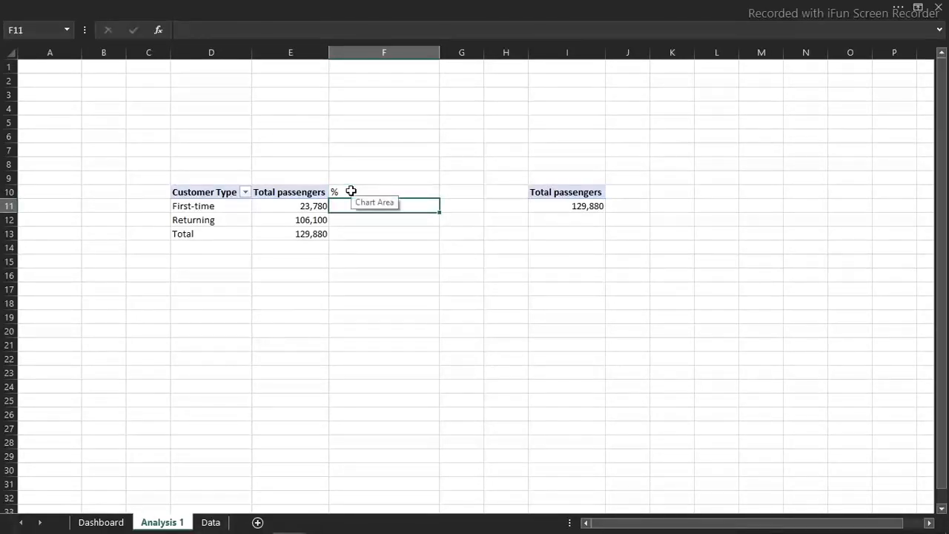
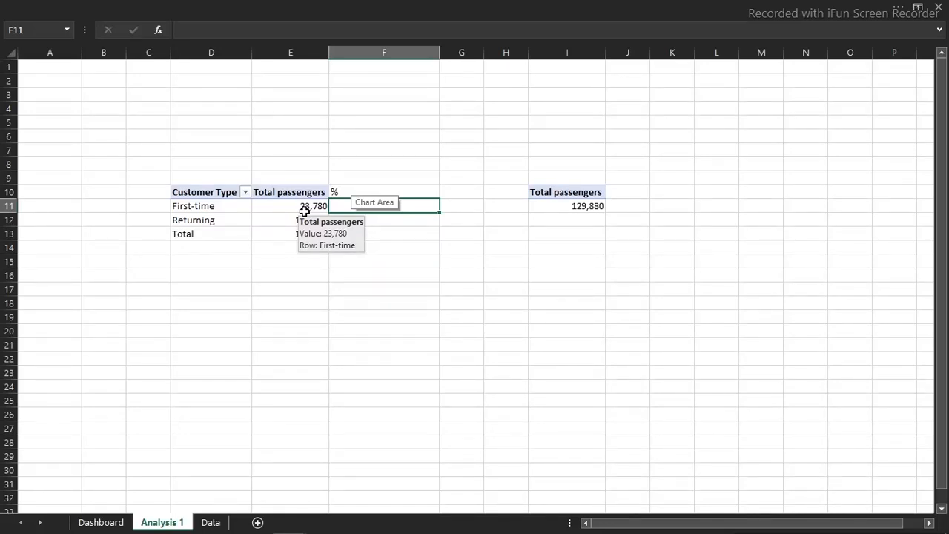
# Calculate each customer type's share by entering =E11/$E$13 in F11 and filling the formula down to F12
pyautogui.write('=')
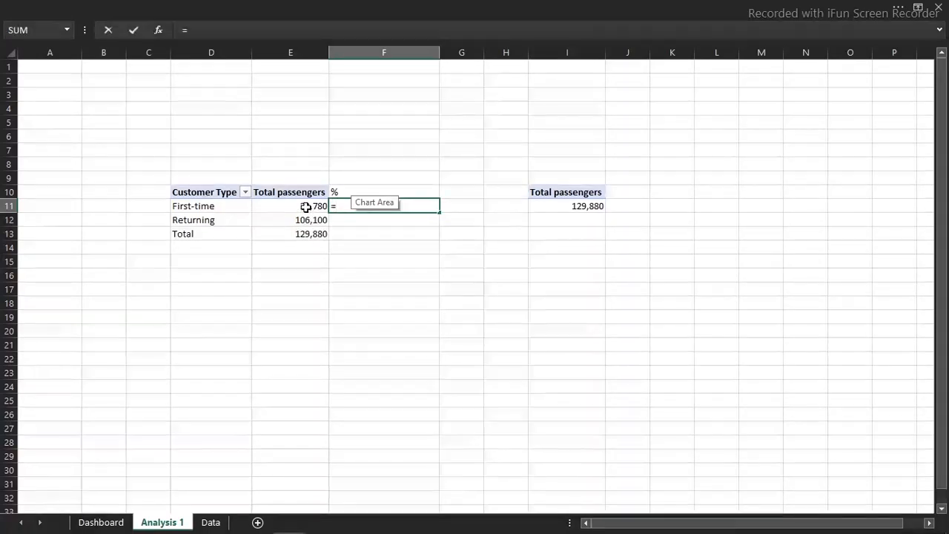
pyautogui.click(306, 206)
pyautogui.write('/')
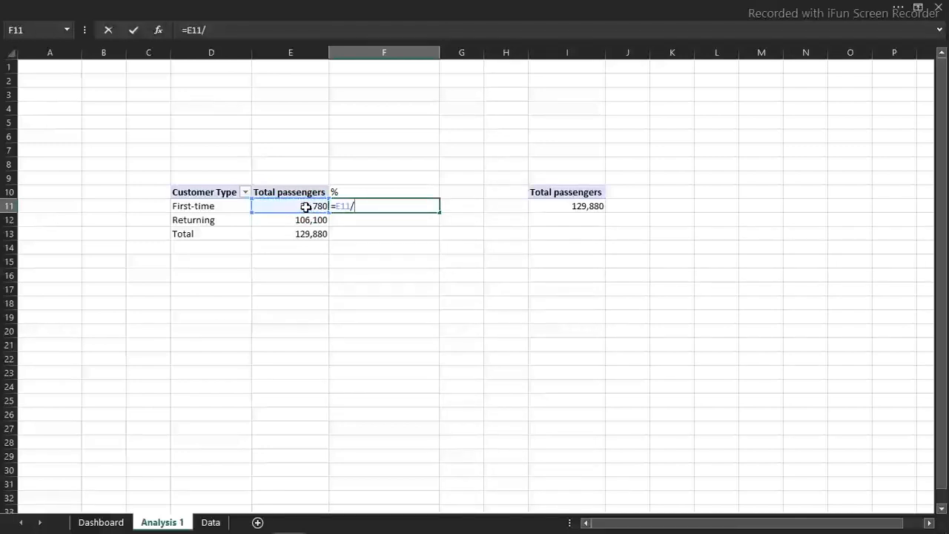
pyautogui.click(312, 233)
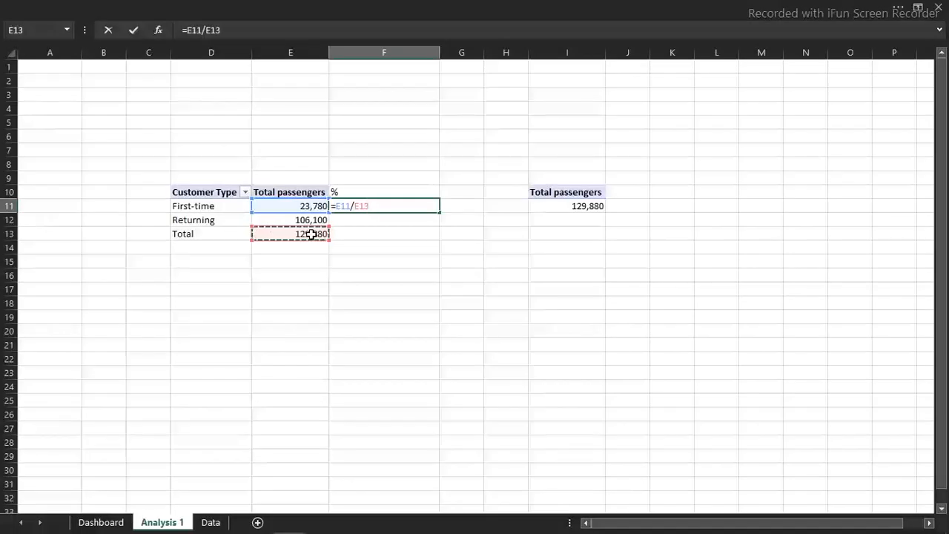
pyautogui.press('F4')
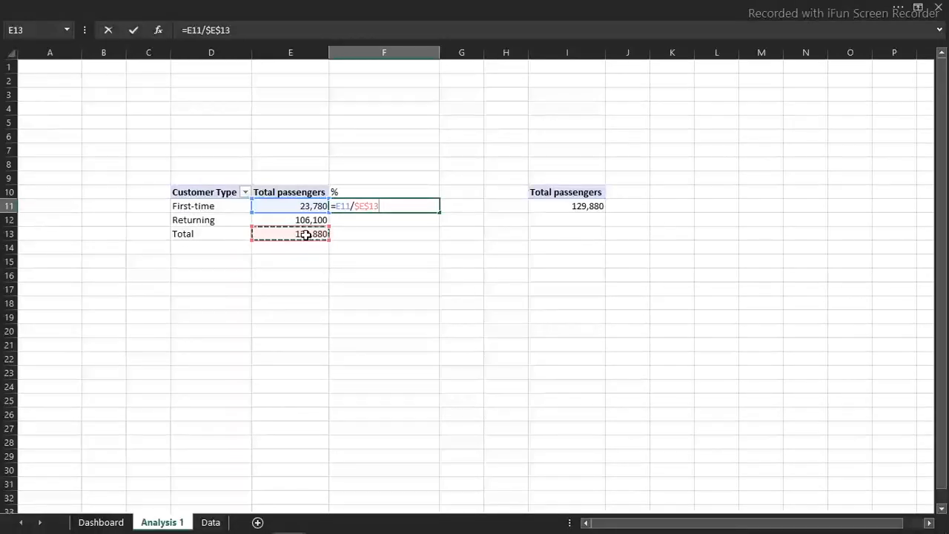
pyautogui.hotkey('ctrl', 'Return')
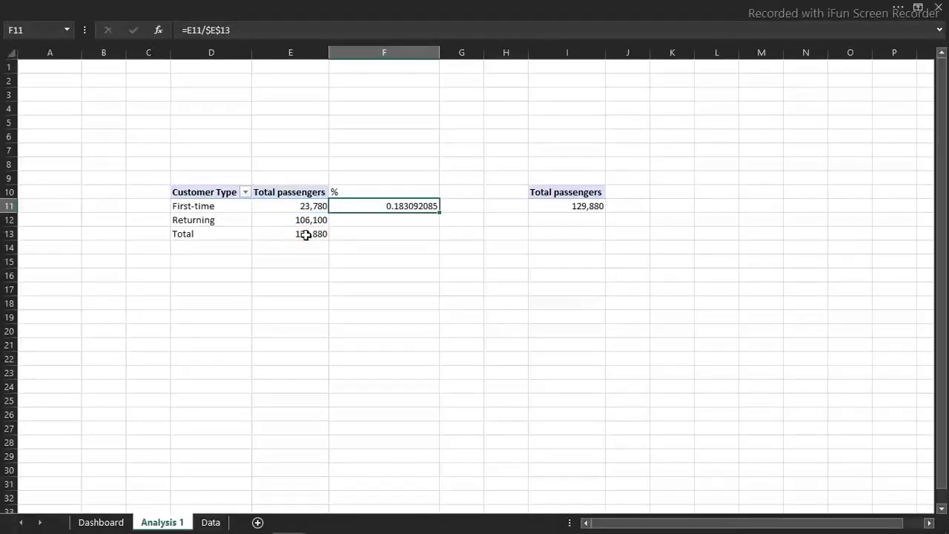
pyautogui.press('Down')
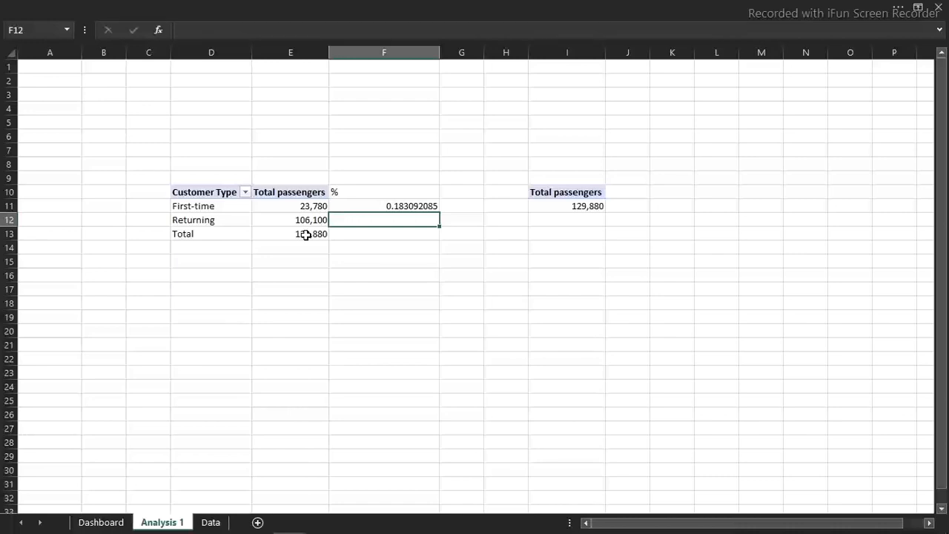
pyautogui.press('Up')
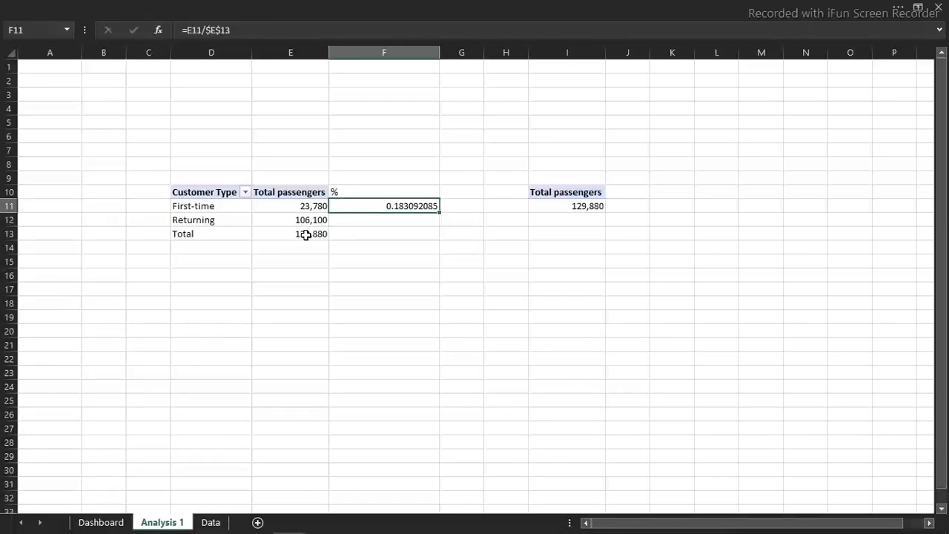
pyautogui.moveTo(439, 214); pyautogui.dragTo(438, 229)
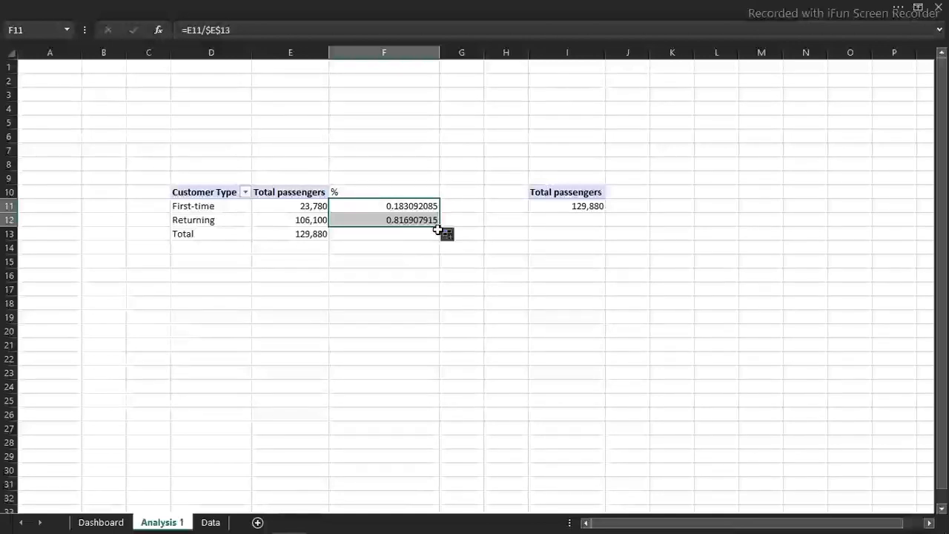
# Format F11:F12 as percentages with 2 decimal places
pyautogui.hotkey('ctrl', '1')
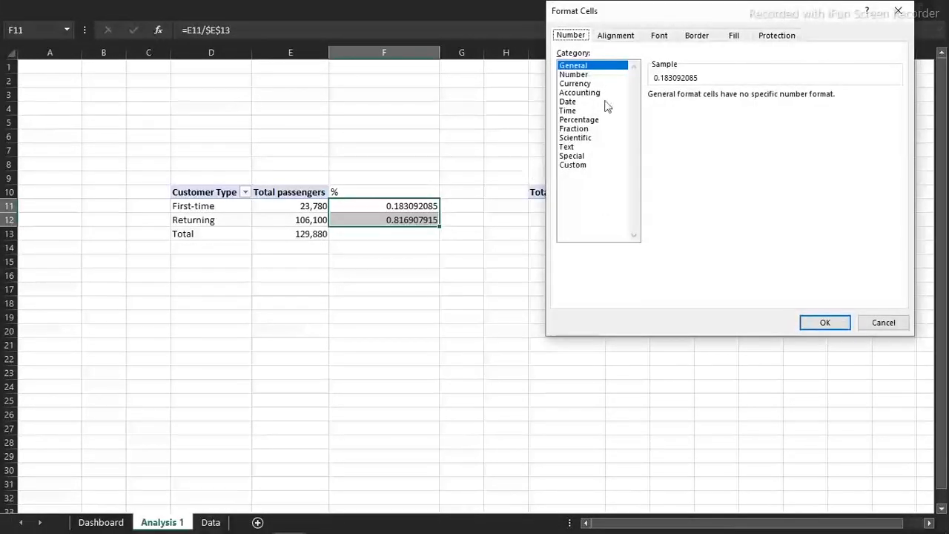
pyautogui.click(598, 120)
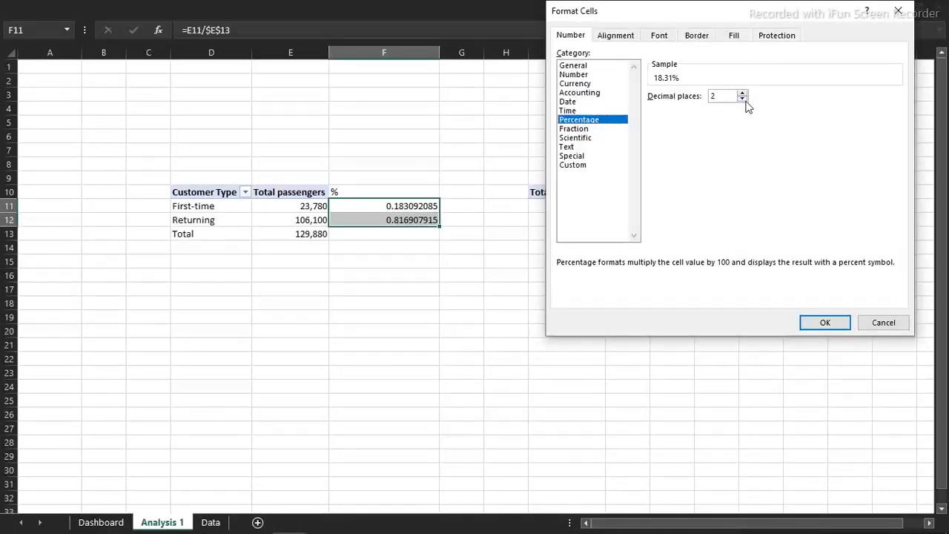
pyautogui.click(828, 324)
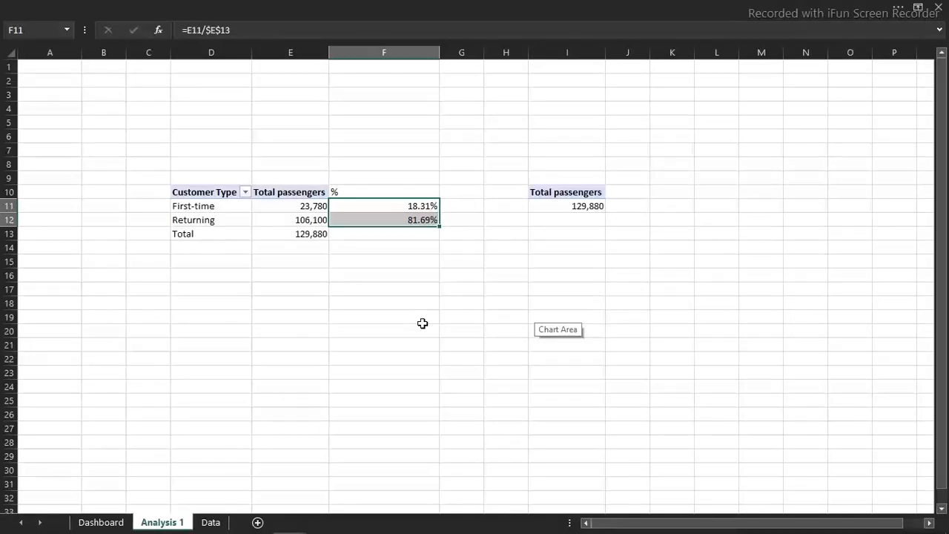
# On the Dashboard sheet, duplicate the passenger total text box and place the copy below the doughnut, beyond the First-time label
pyautogui.click(101, 523)
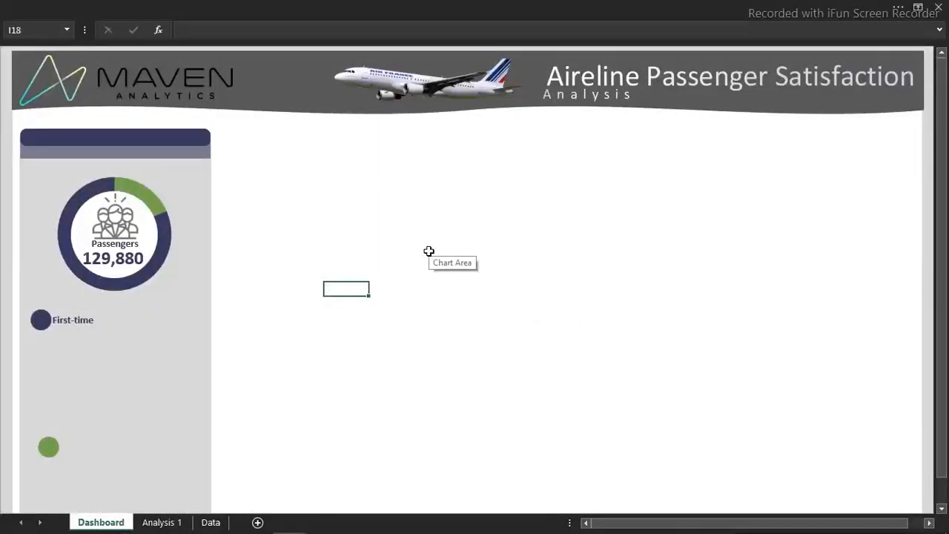
pyautogui.click(139, 262)
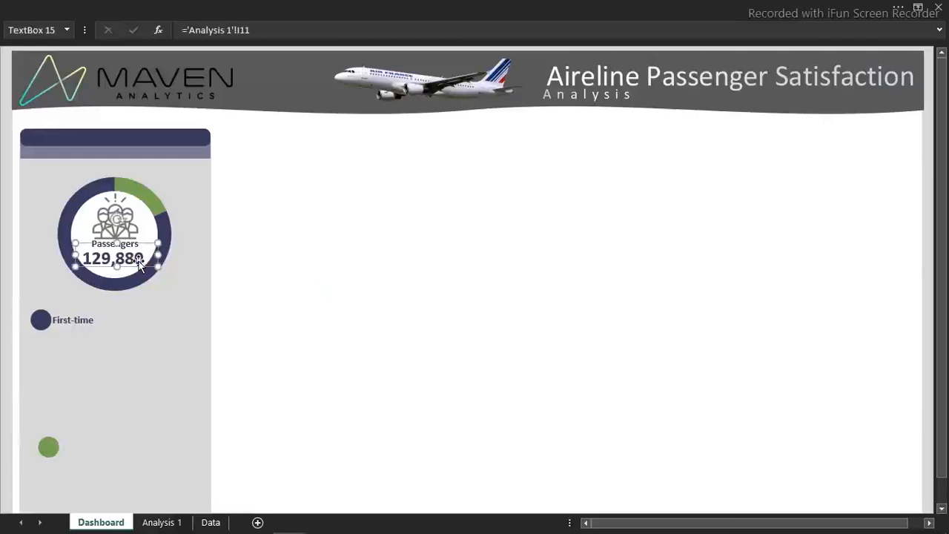
pyautogui.hotkey('ctrl', 'd')
pyautogui.moveTo(119, 277); pyautogui.dragTo(160, 350)
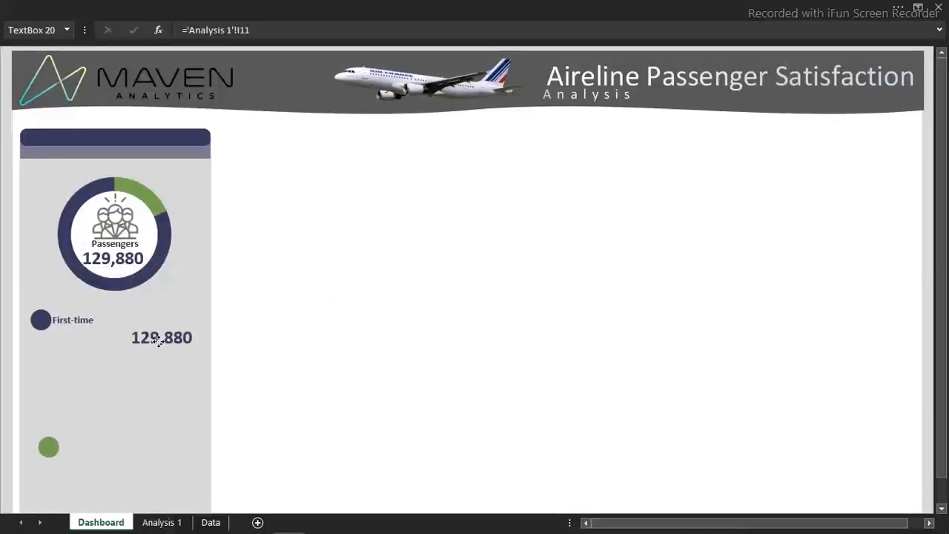
# Link the copied text box to cell F12 of the Analysis 1 sheet
pyautogui.click(264, 27)
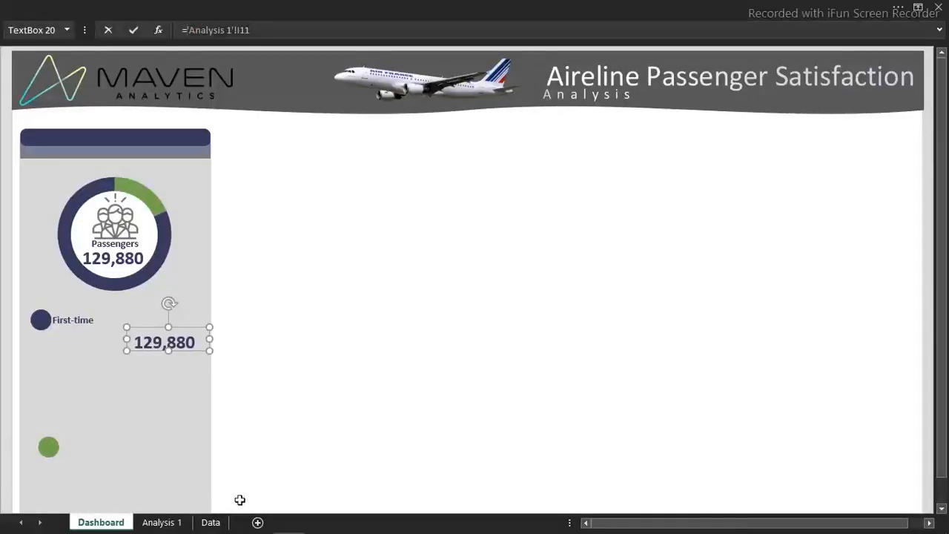
pyautogui.click(161, 522)
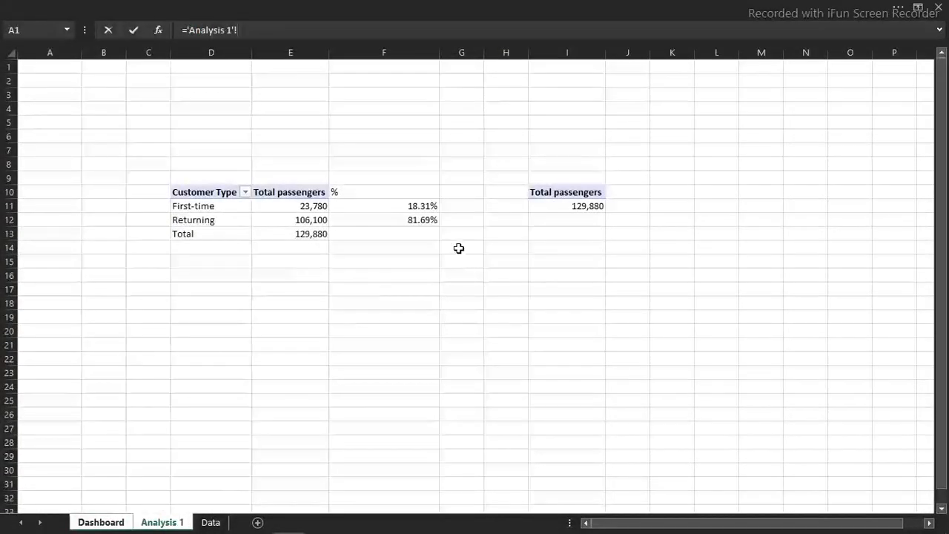
pyautogui.click(412, 220)
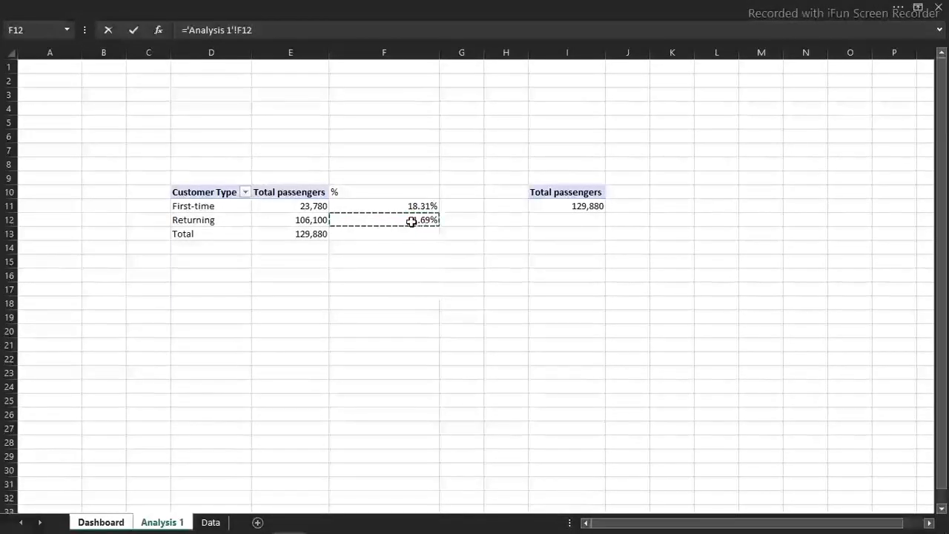
pyautogui.press('Return')
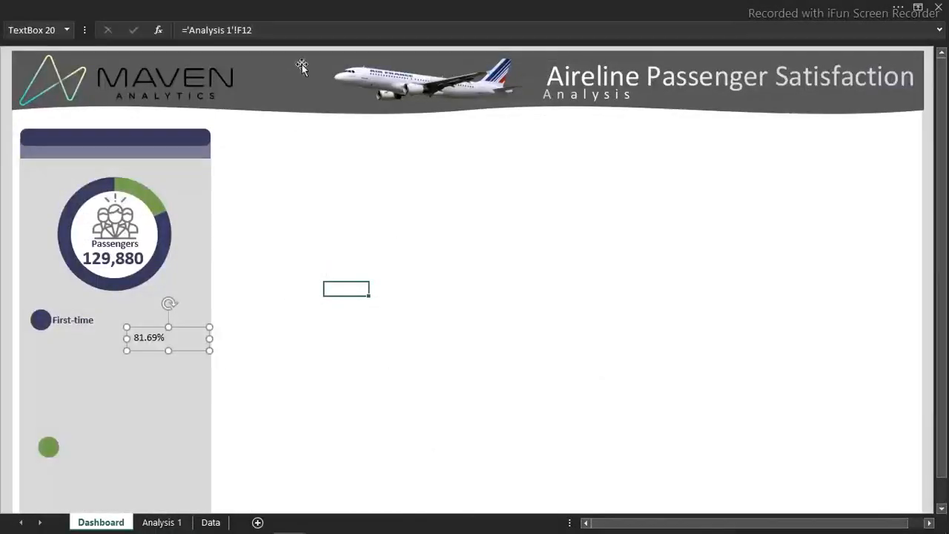
pyautogui.click(223, 29)
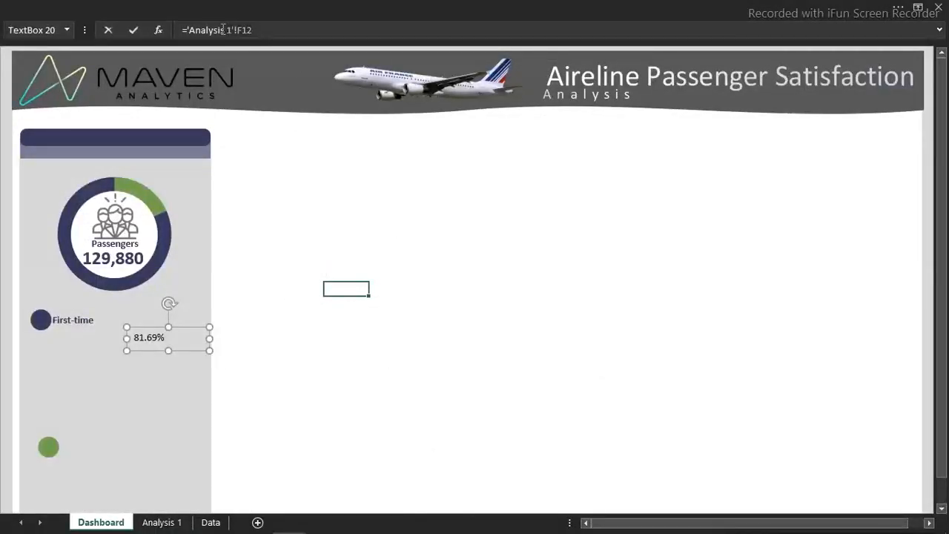
pyautogui.click(187, 31)
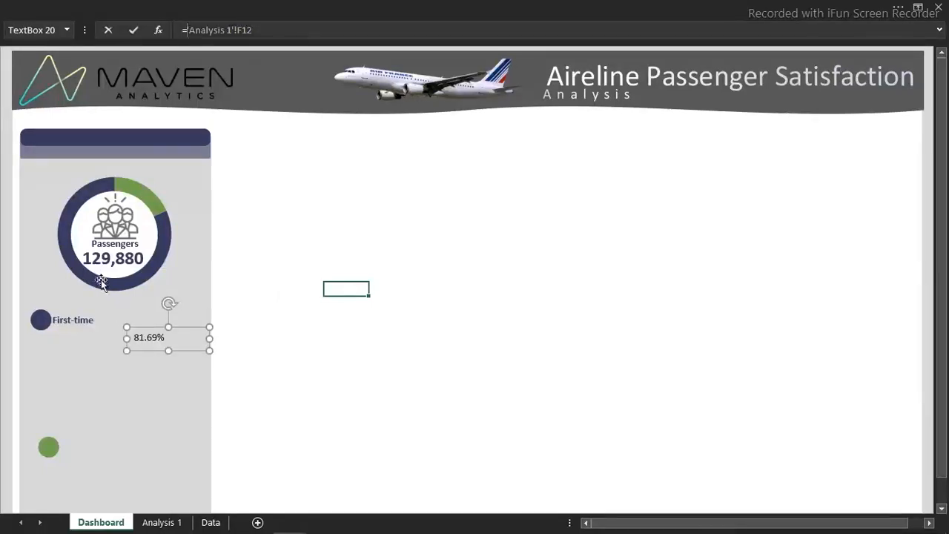
pyautogui.moveTo(102, 283)
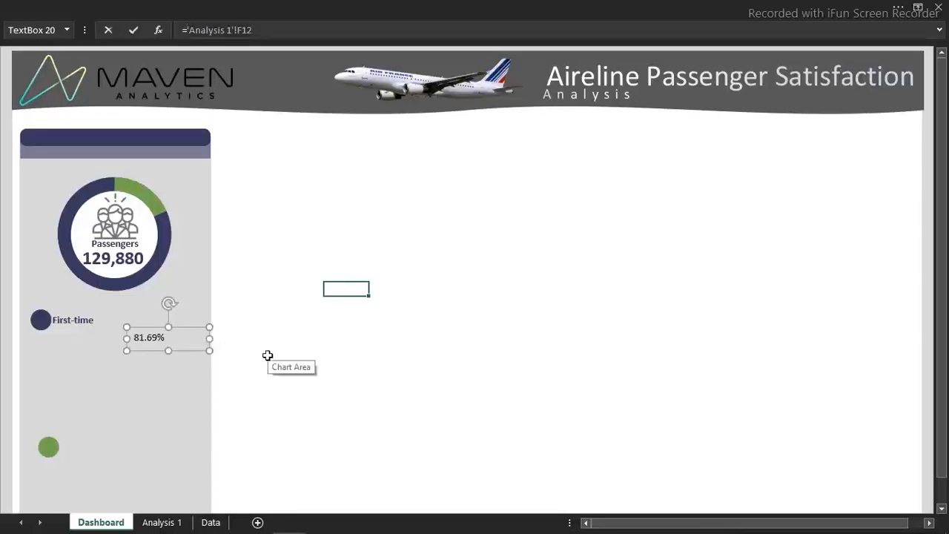
pyautogui.press('Return')
pyautogui.click(325, 397)
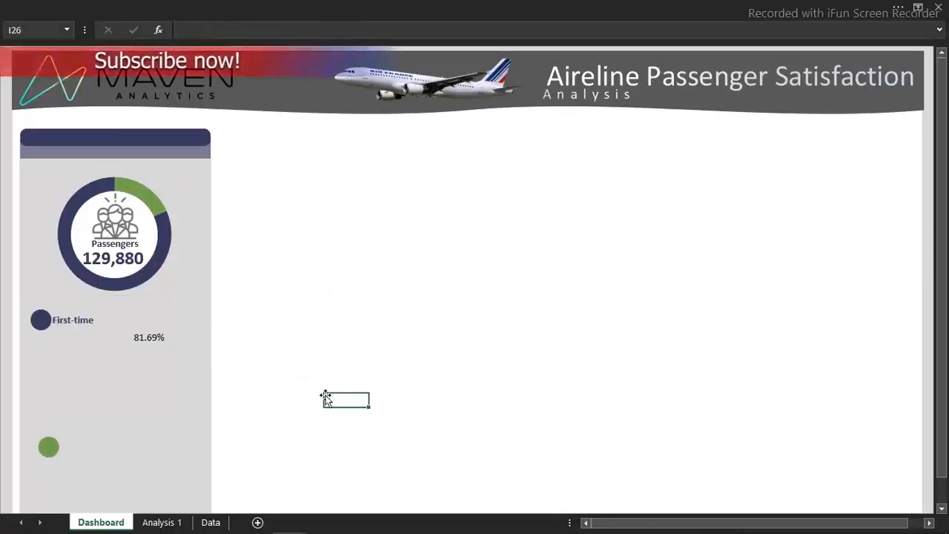
pyautogui.click(175, 522)
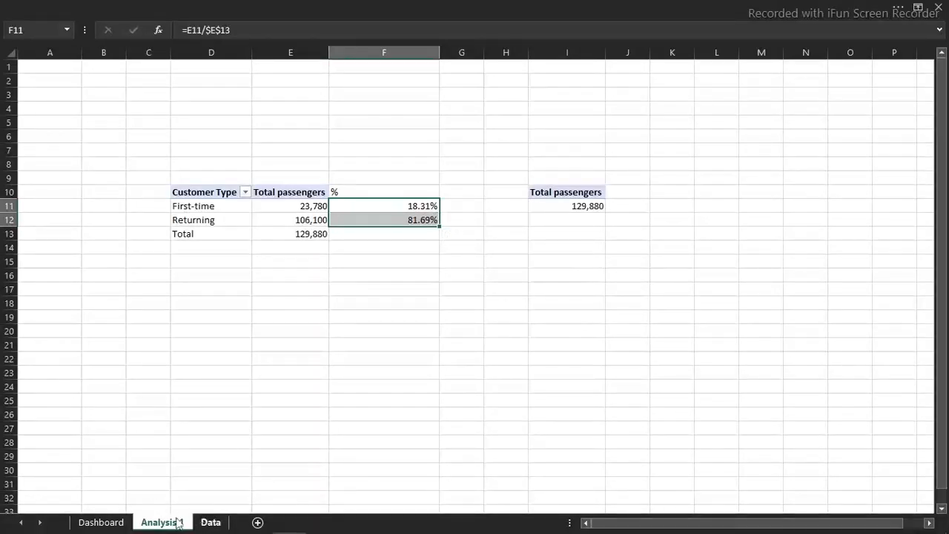
pyautogui.click(120, 523)
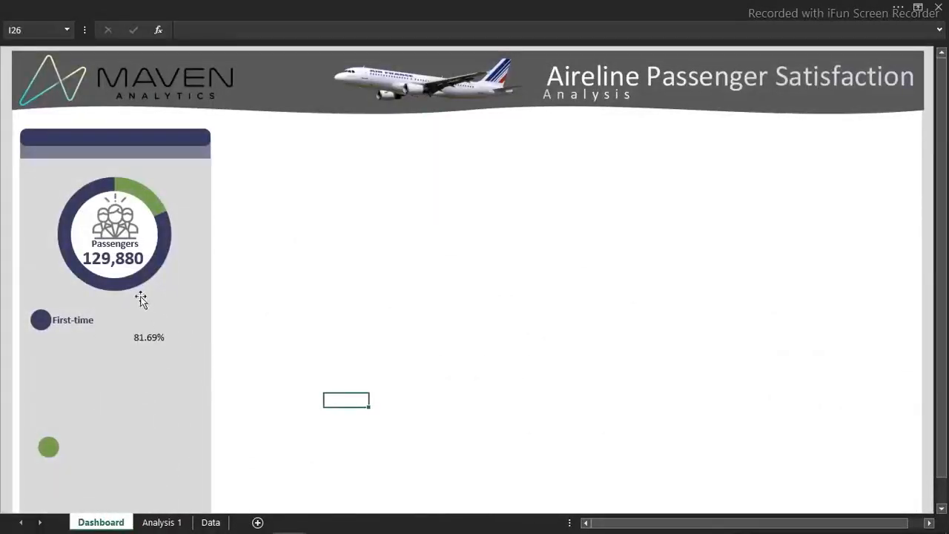
# Reduce the percentages in F11:F12 on the Analysis 1 sheet to 0 decimal places
pyautogui.click(155, 340)
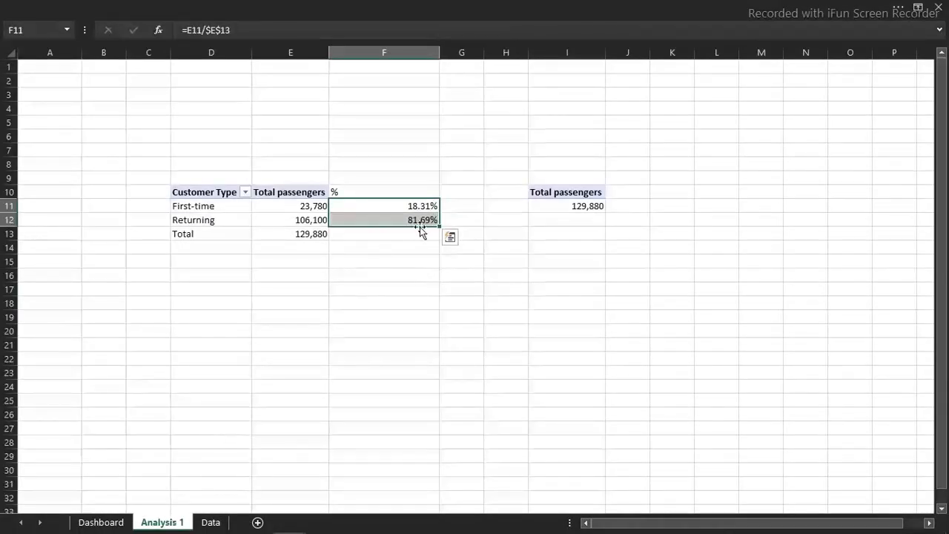
pyautogui.hotkey('ctrl', '1')
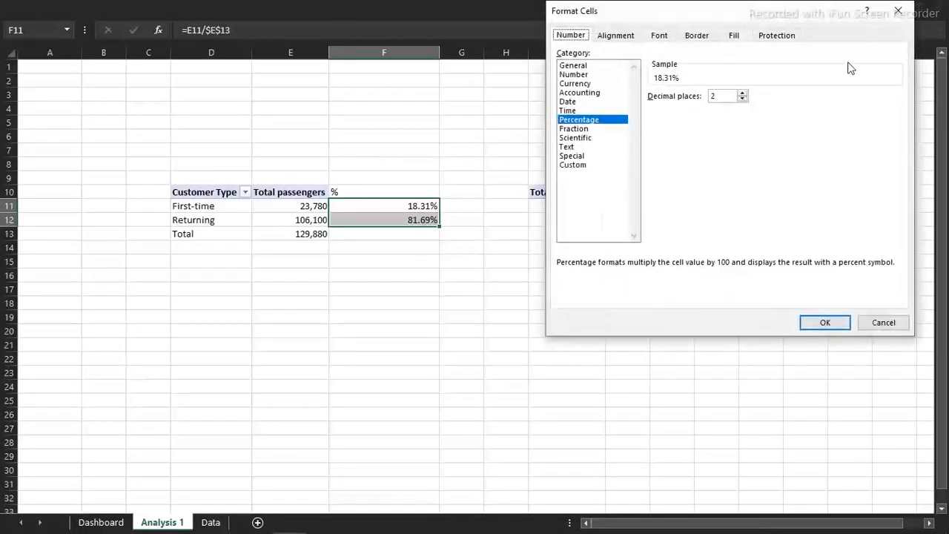
pyautogui.click(744, 100)
pyautogui.click(744, 100)
pyautogui.click(819, 324)
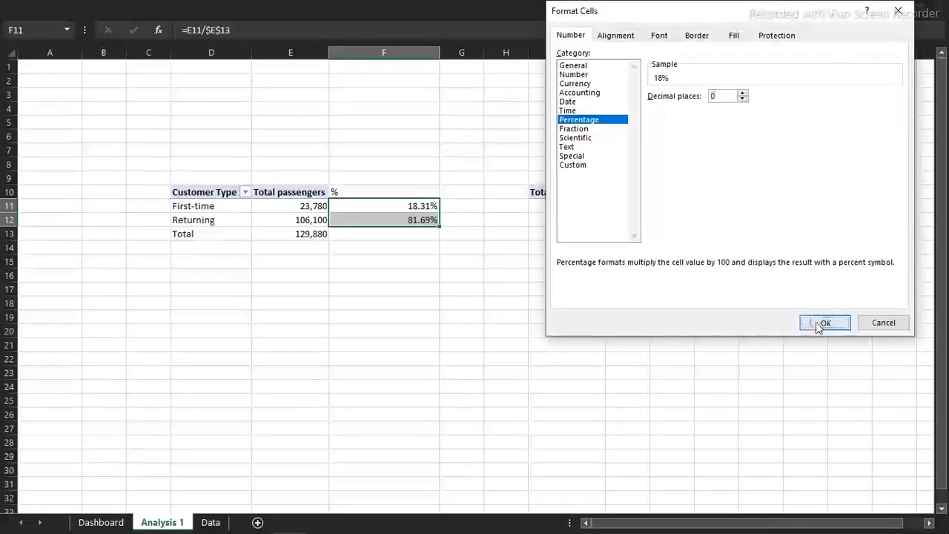
# On the Dashboard sheet, narrow the percentage text box to fit its text and set its font colour to white
pyautogui.click(108, 528)
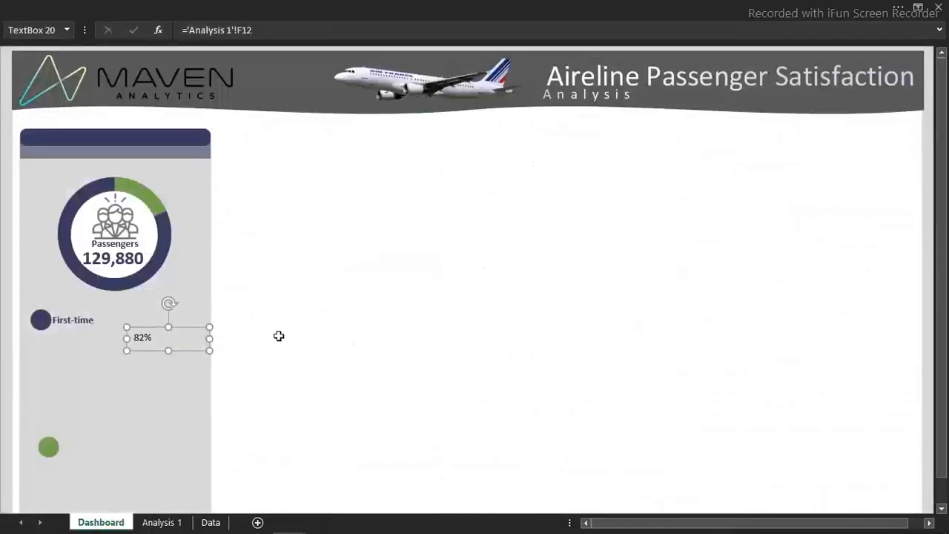
pyautogui.moveTo(206, 339); pyautogui.dragTo(159, 338)
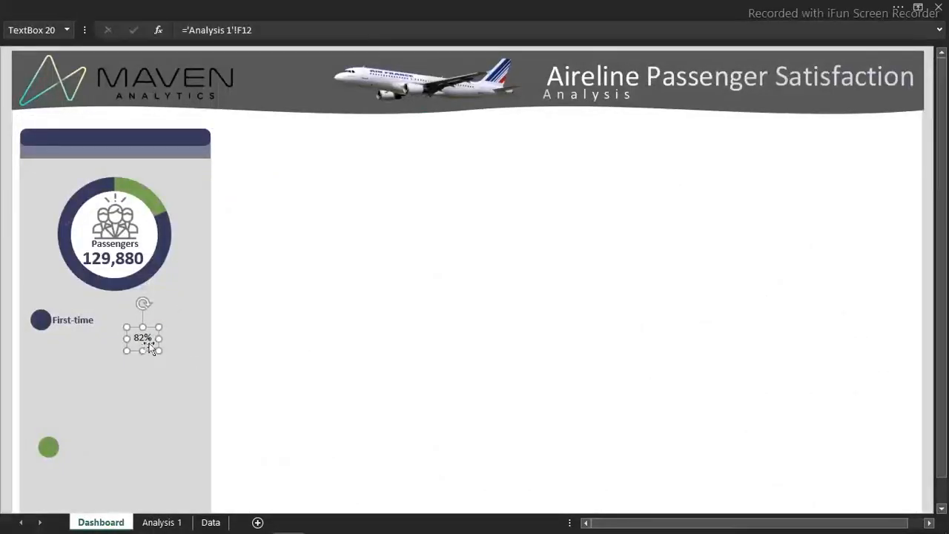
pyautogui.click(232, 6)
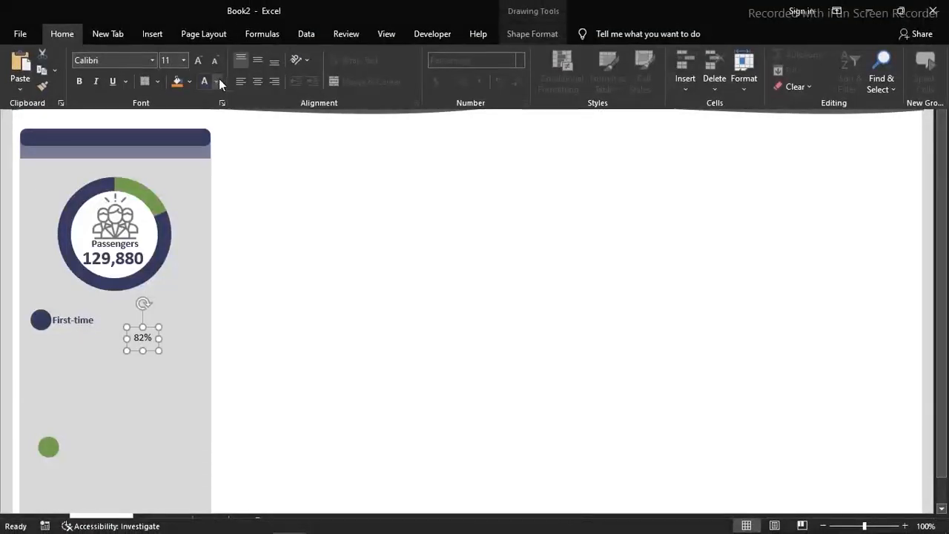
pyautogui.click(217, 80)
pyautogui.click(205, 130)
# Move the percentage text box onto the navy dot beside the First-time label
pyautogui.click(152, 347)
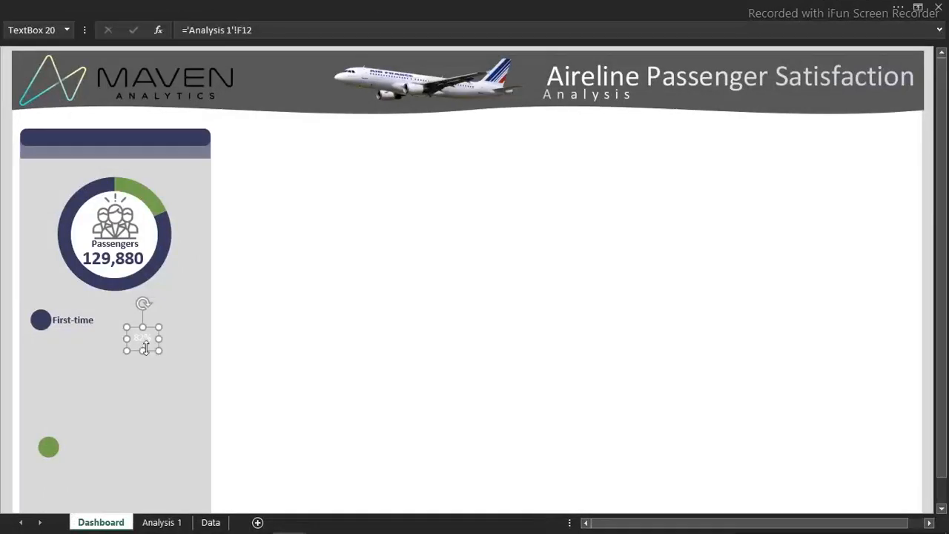
pyautogui.moveTo(150, 351); pyautogui.dragTo(48, 334)
pyautogui.click(48, 333)
pyautogui.click(325, 306)
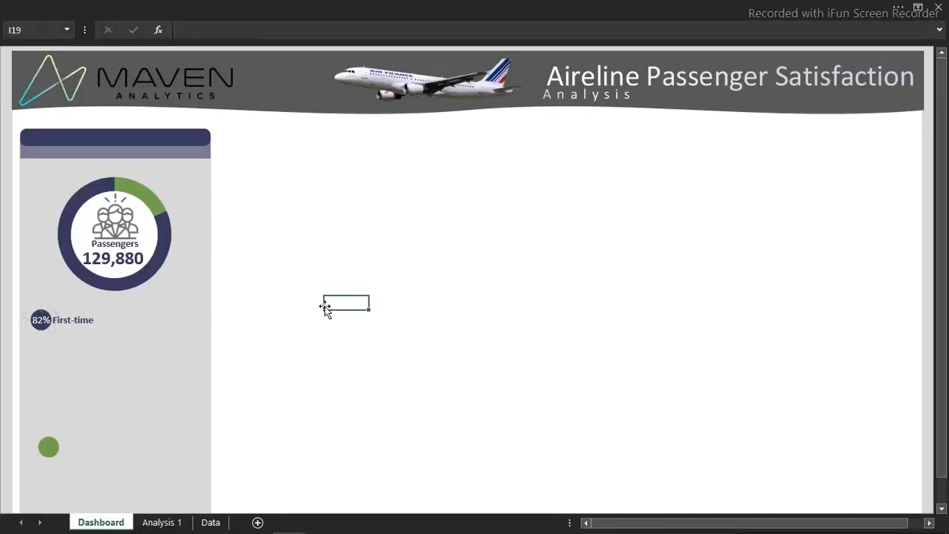
# Duplicate the First-time label and align the copy directly beneath the original
pyautogui.click(83, 320)
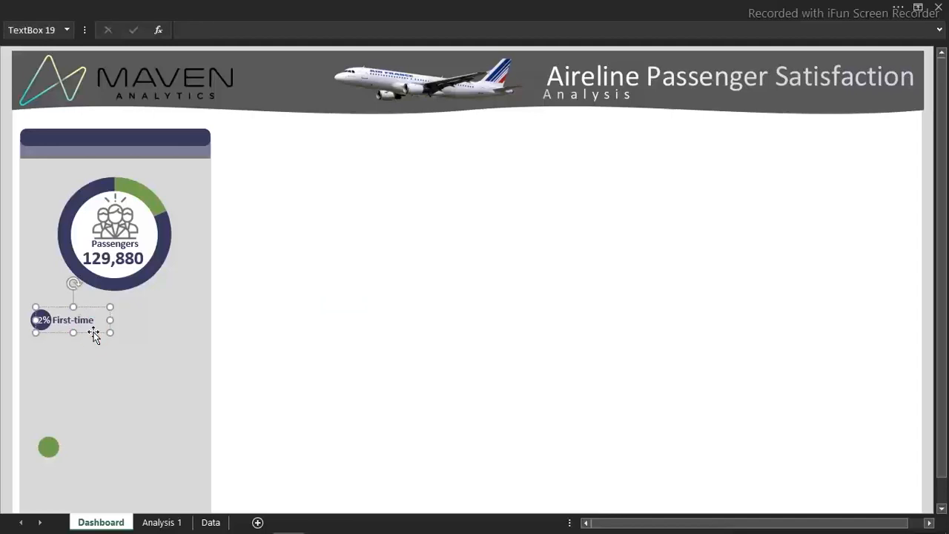
pyautogui.hotkey('ctrl', 'd')
pyautogui.moveTo(100, 343); pyautogui.dragTo(88, 343)
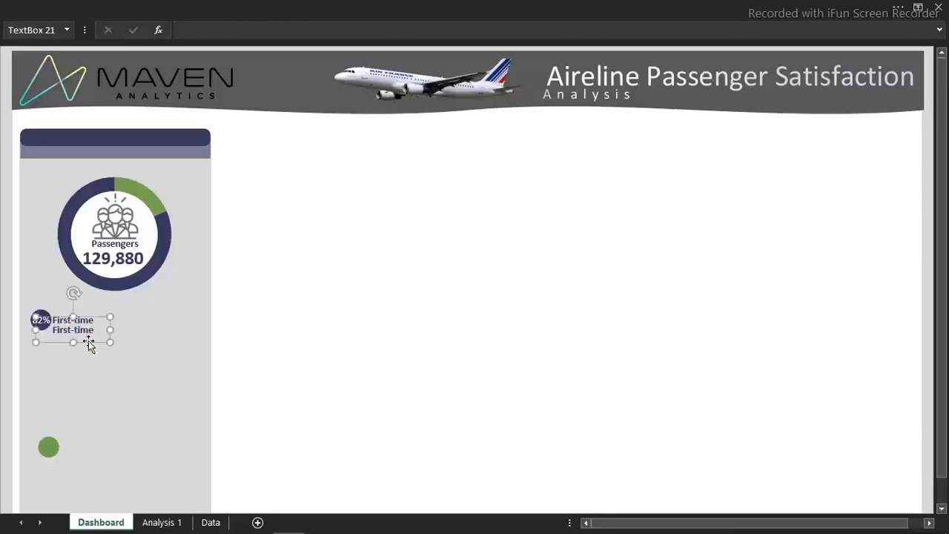
# Link the duplicated label beneath First-time to the Returning passenger total in cell E12 of the Analysis 1 sheet
pyautogui.click(230, 32)
pyautogui.click(163, 524)
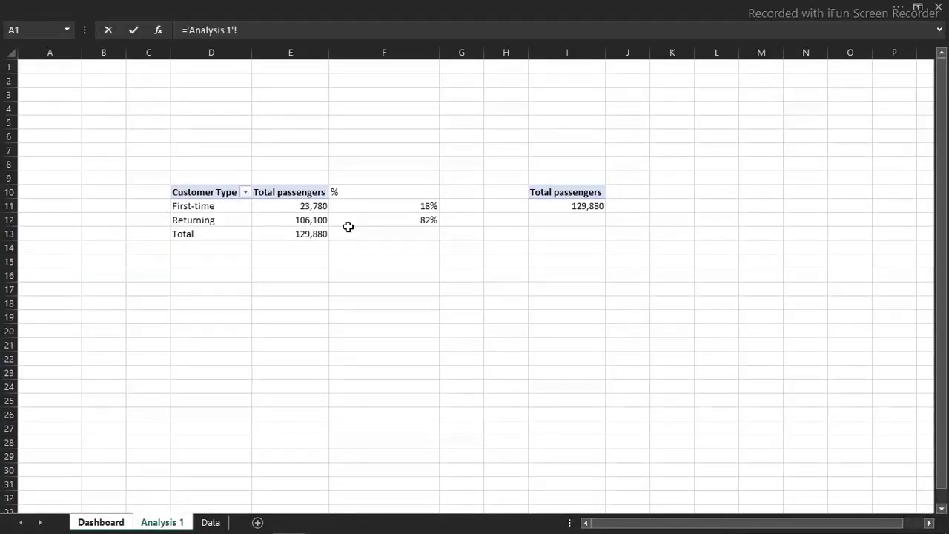
pyautogui.click(311, 220)
pyautogui.press('Return')
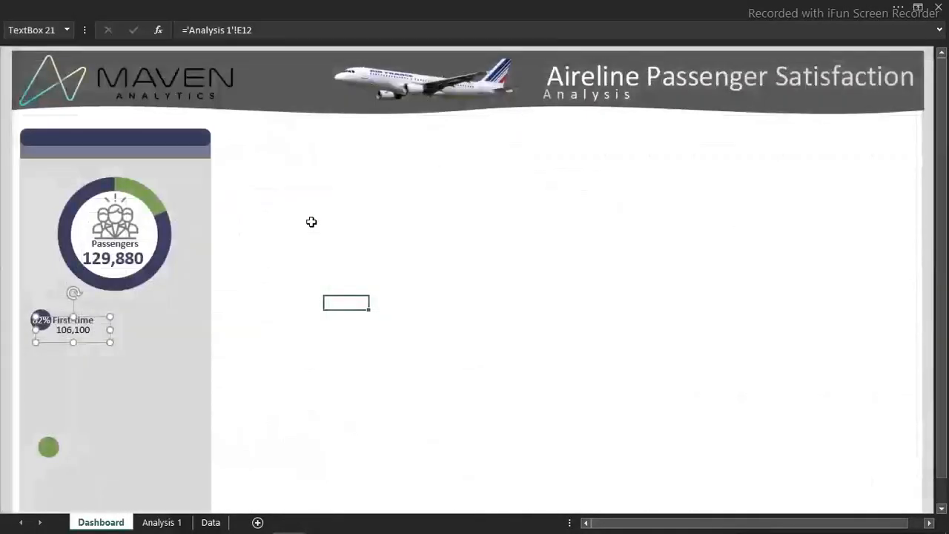
pyautogui.click(291, 368)
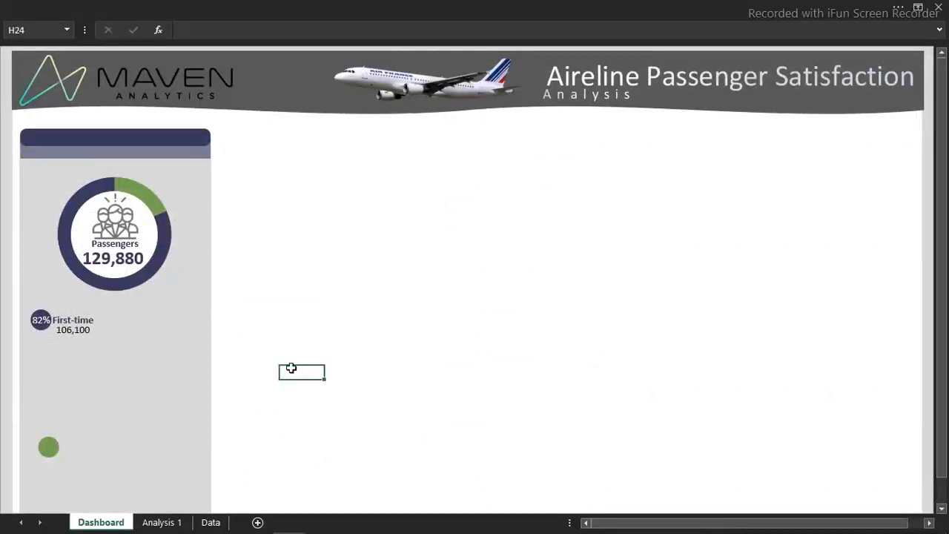
# Format the linked passenger value beneath the First-time label as 12-point, bold text in the recent navy colour
pyautogui.click(73, 338)
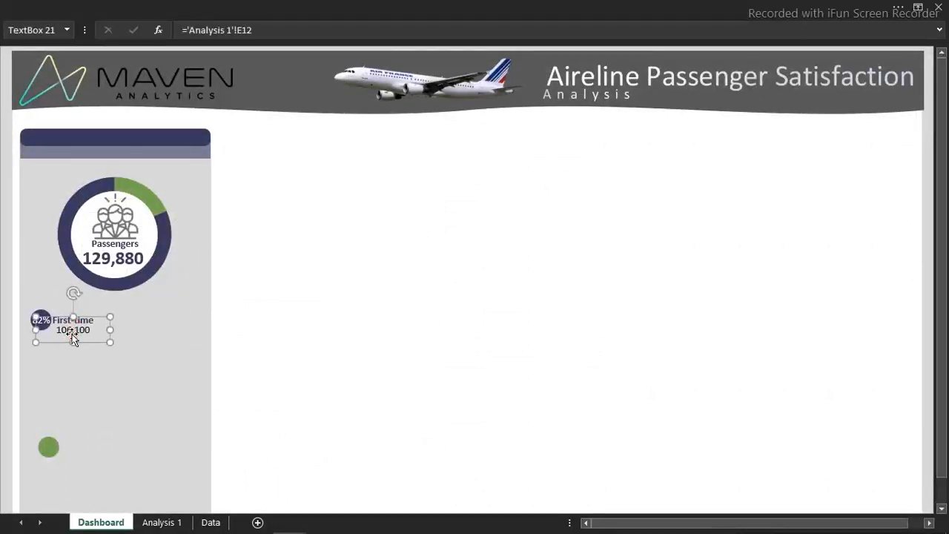
pyautogui.click(260, 4)
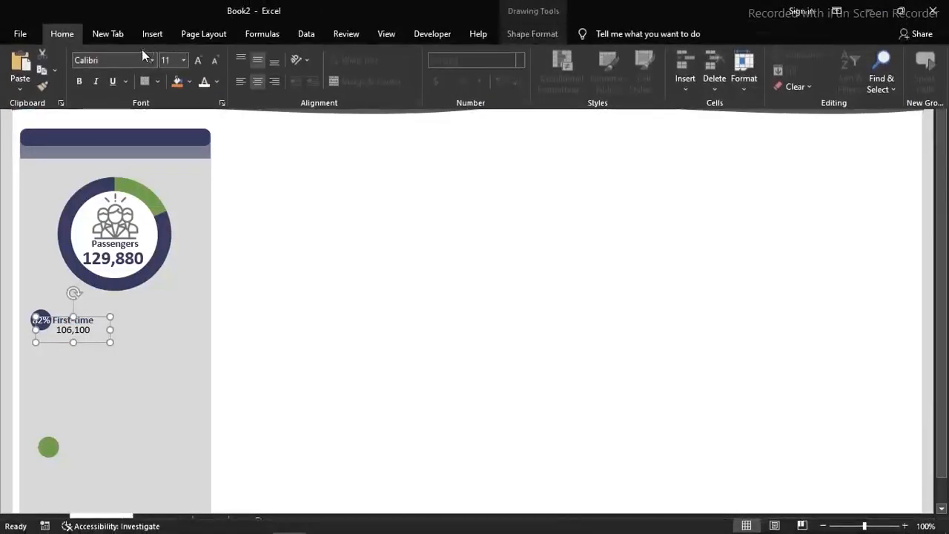
pyautogui.click(183, 60)
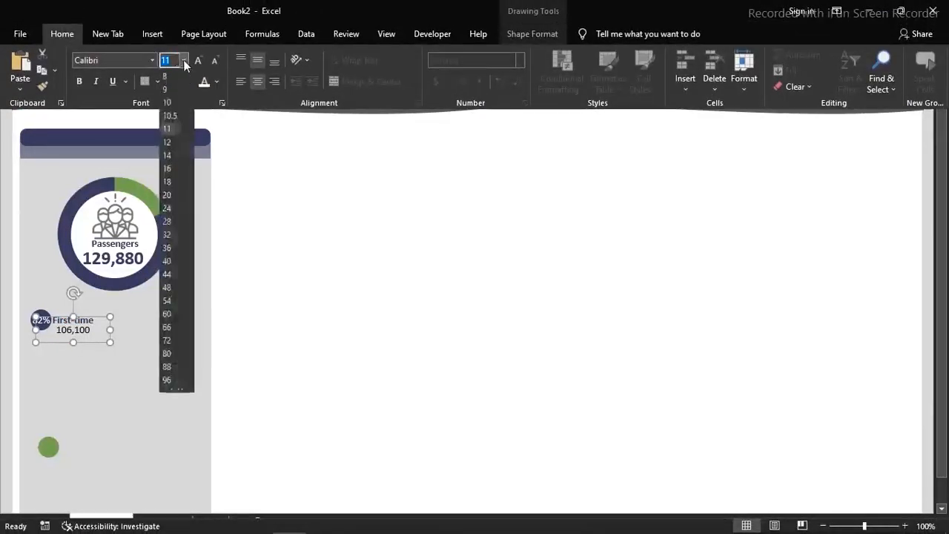
pyautogui.click(171, 145)
pyautogui.click(79, 83)
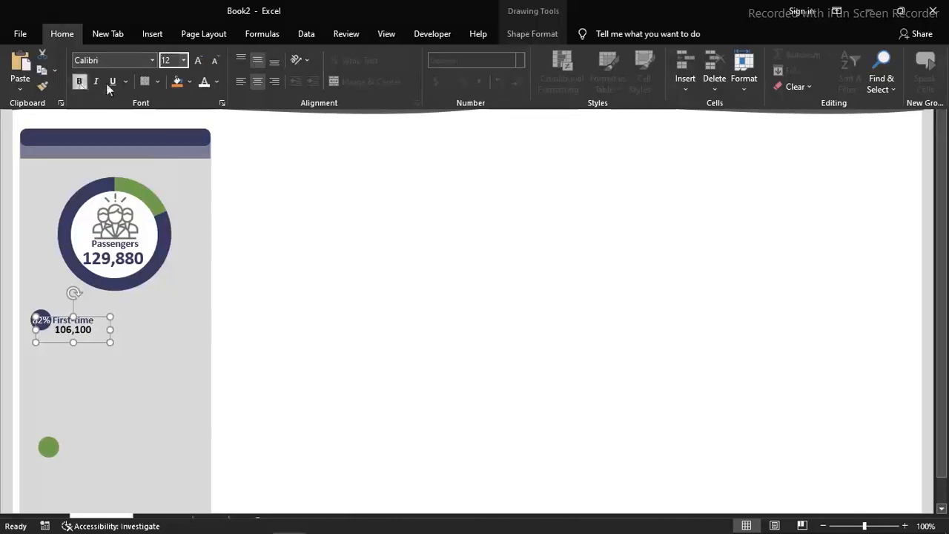
pyautogui.click(216, 82)
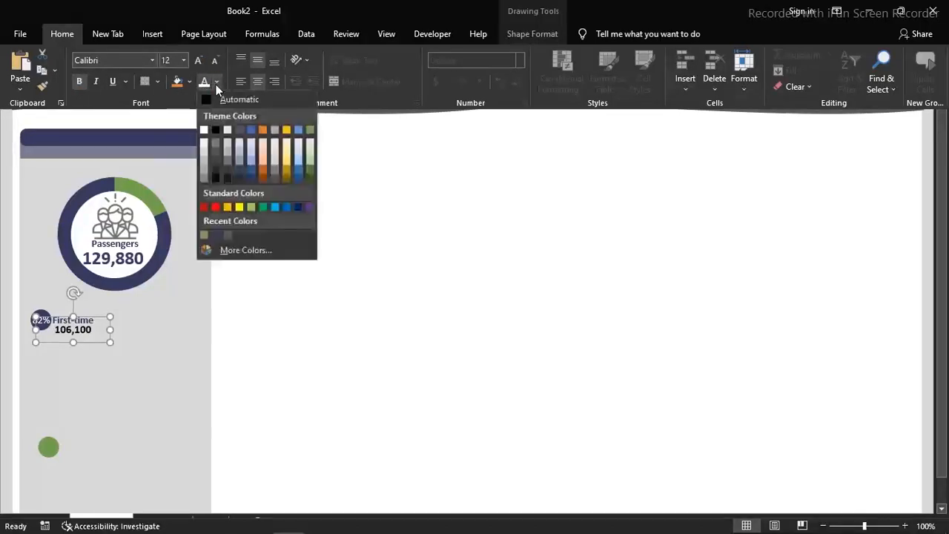
pyautogui.click(215, 235)
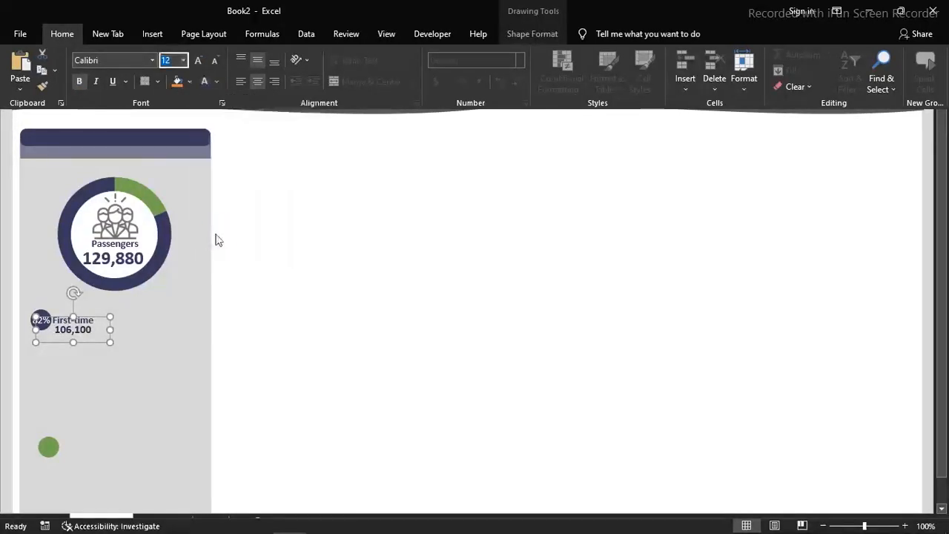
pyautogui.hotkey('ctrl', 'shift', 'F1')
pyautogui.click(260, 348)
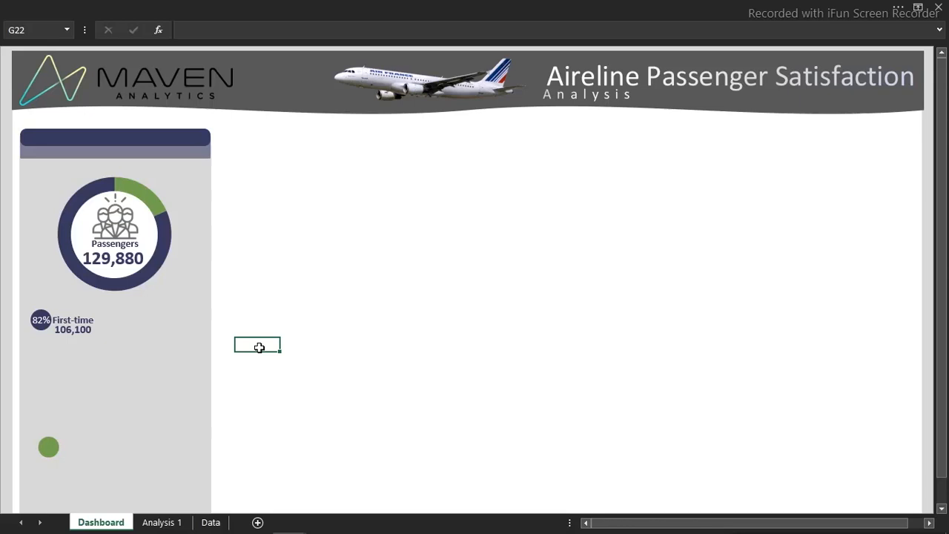
# Switch to the Analysis 1 sheet
pyautogui.press('Down')
pyautogui.press('Down')
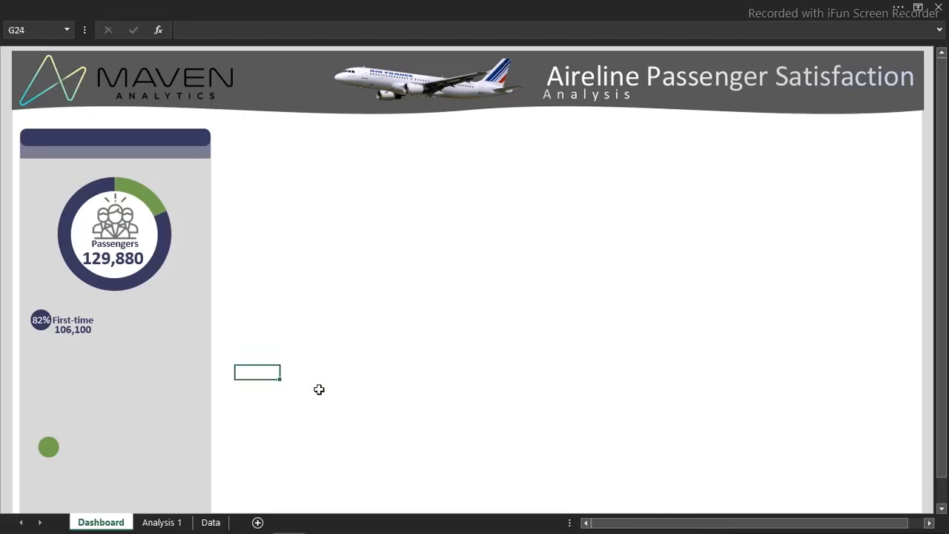
pyautogui.click(164, 523)
pyautogui.moveTo(187, 190); pyautogui.dragTo(298, 235)
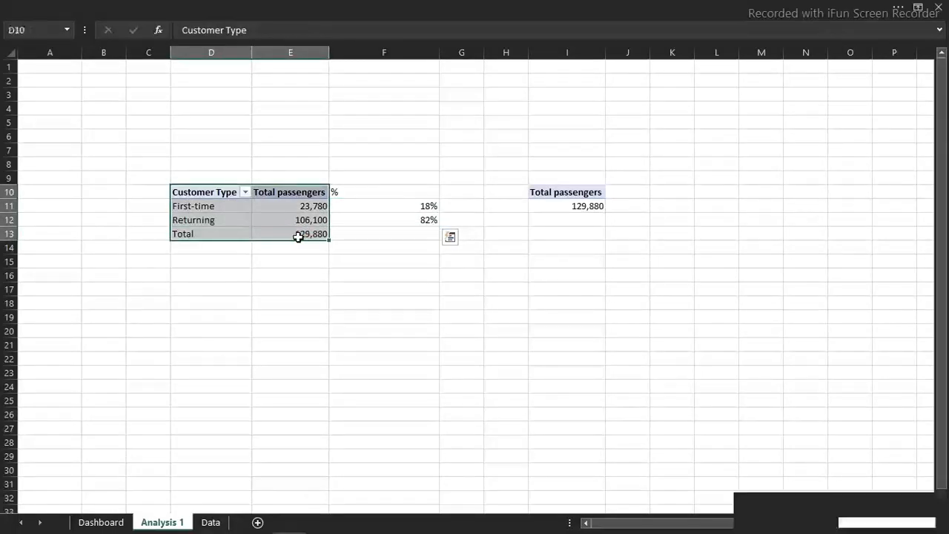
pyautogui.hotkey('ctrl', 'c')
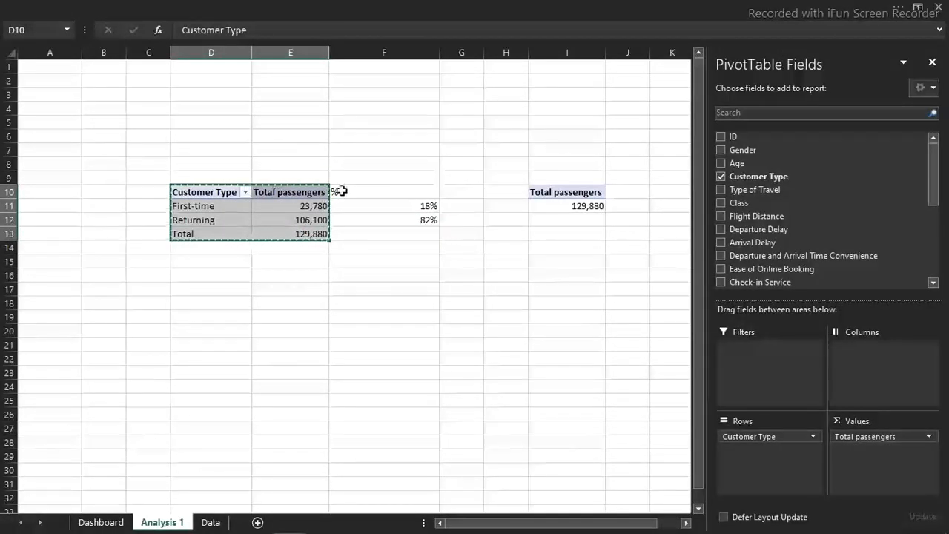
pyautogui.press('Escape')
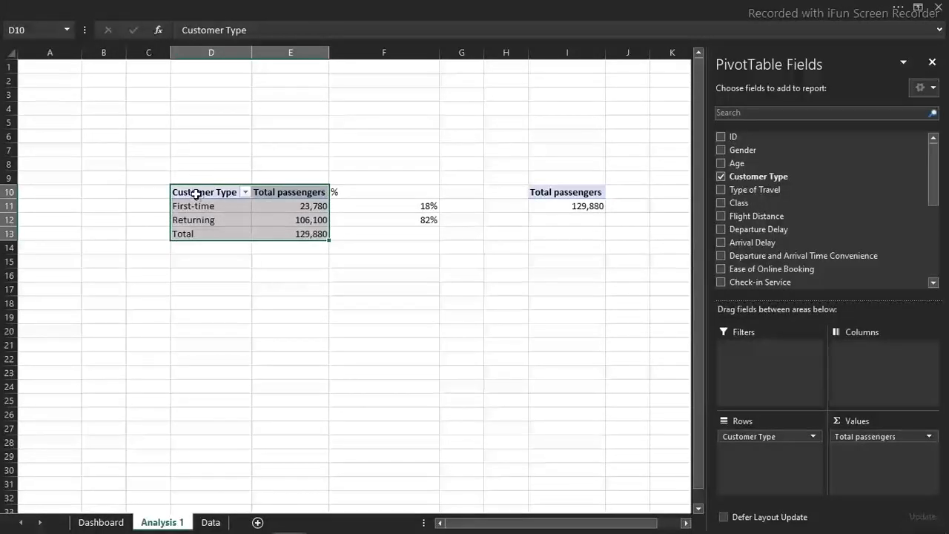
# Copy the customer type pivot table range D10:E12 to L10 and add the Class field to the rows of the copy
pyautogui.click(196, 194)
pyautogui.moveTo(196, 194); pyautogui.dragTo(272, 228)
pyautogui.hotkey('ctrl', 'c')
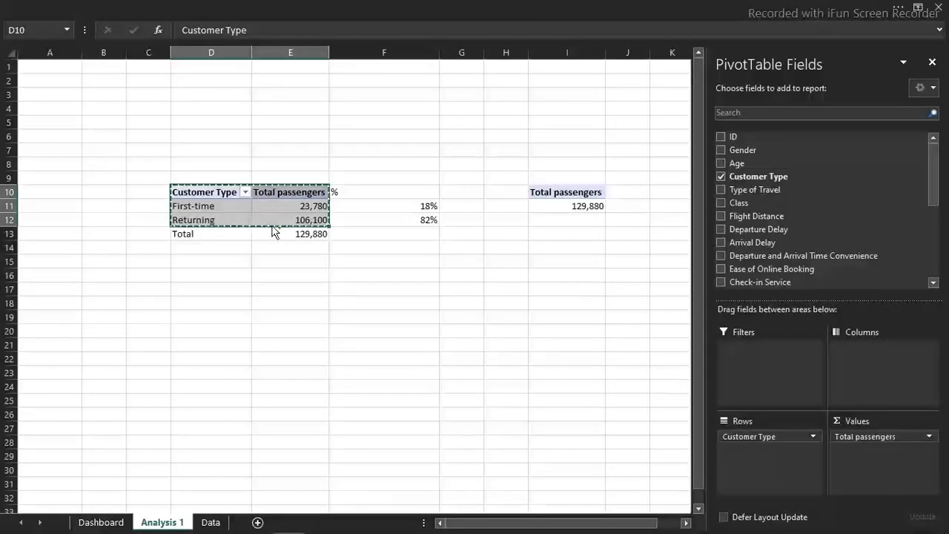
pyautogui.click(617, 247)
pyautogui.press('Right')
pyautogui.press('Right')
pyautogui.press('Right')
pyautogui.press('Right')
pyautogui.press('Right')
pyautogui.press('Right')
pyautogui.press('Right')
pyautogui.press('Right')
pyautogui.press('Right')
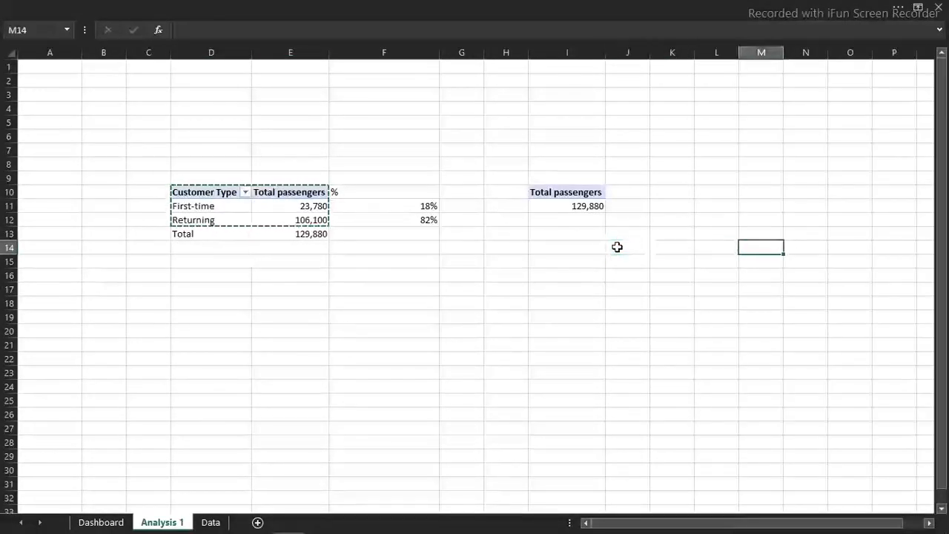
pyautogui.press('Right')
pyautogui.press('Right')
pyautogui.press('Right')
pyautogui.press('Right')
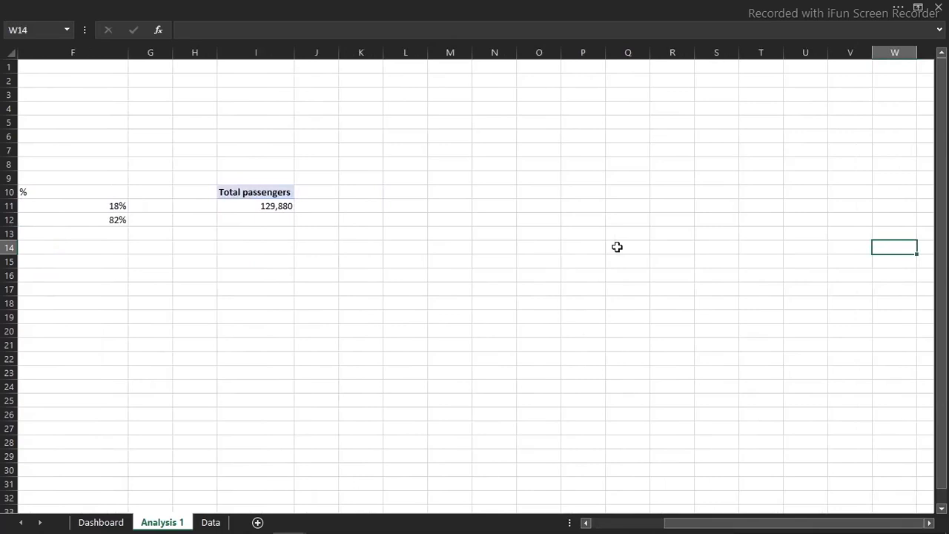
pyautogui.click(409, 192)
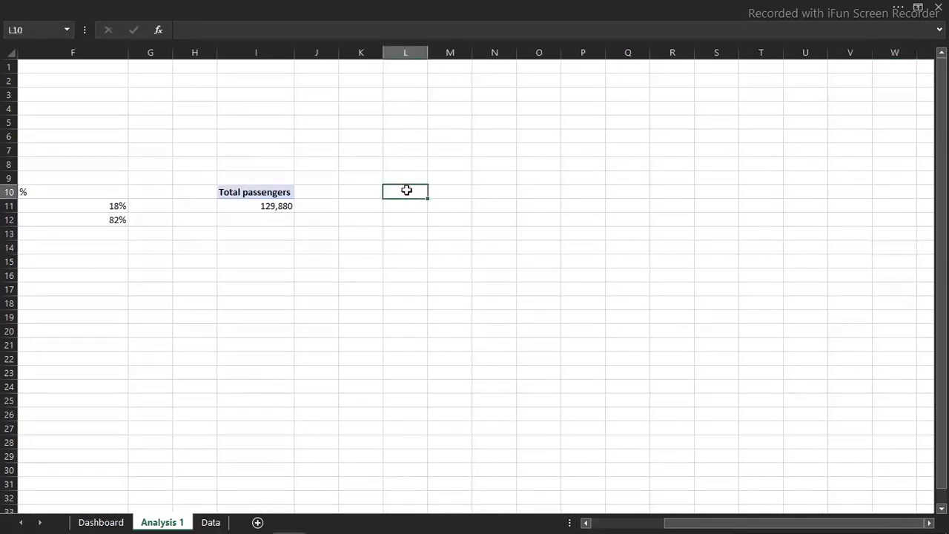
pyautogui.hotkey('ctrl', 'v')
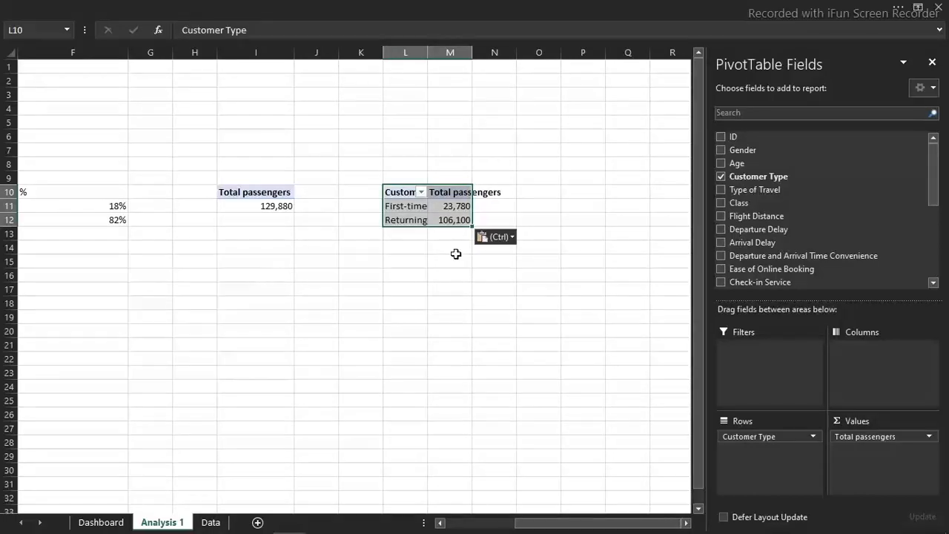
pyautogui.click(721, 203)
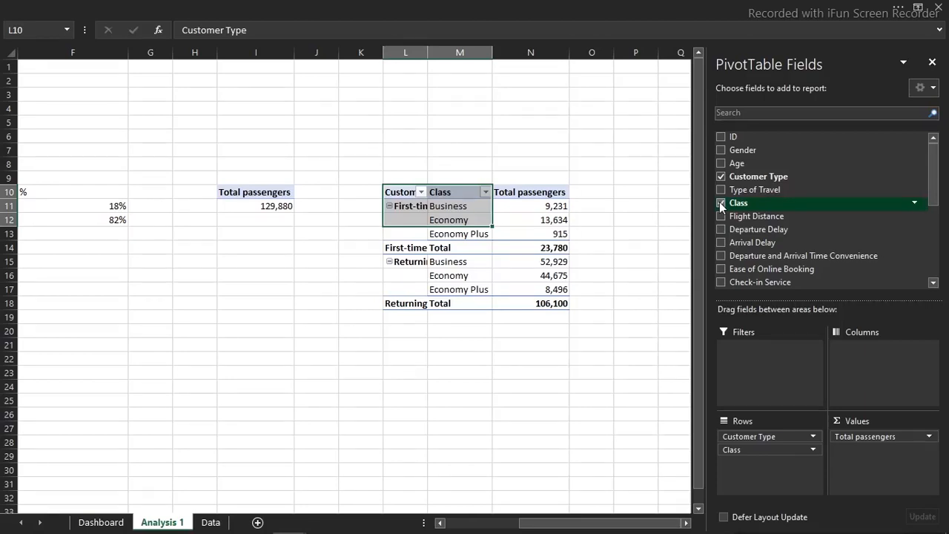
# Enter the headings "First" in L22 and "% Passengers" in M22 below the new pivot table
pyautogui.click(406, 357)
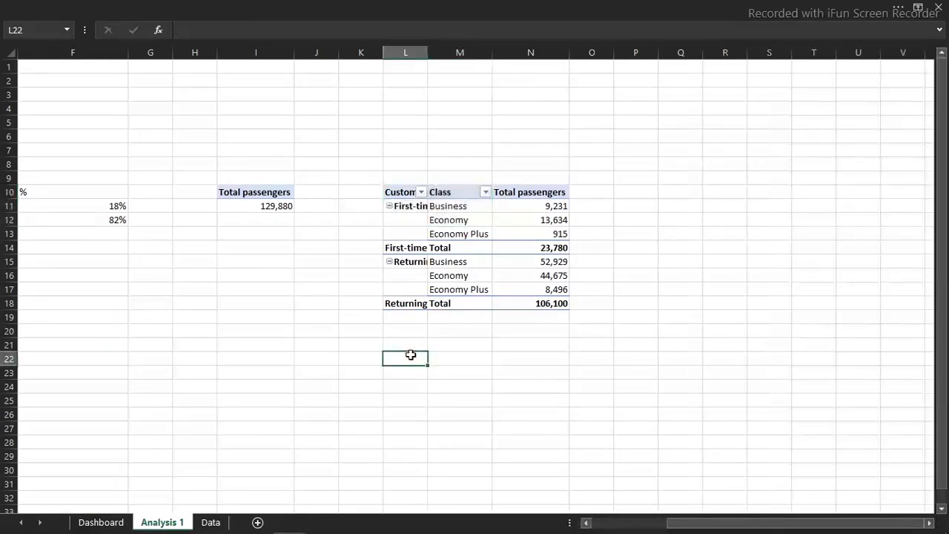
pyautogui.doubleClick(413, 357)
pyautogui.write('First')
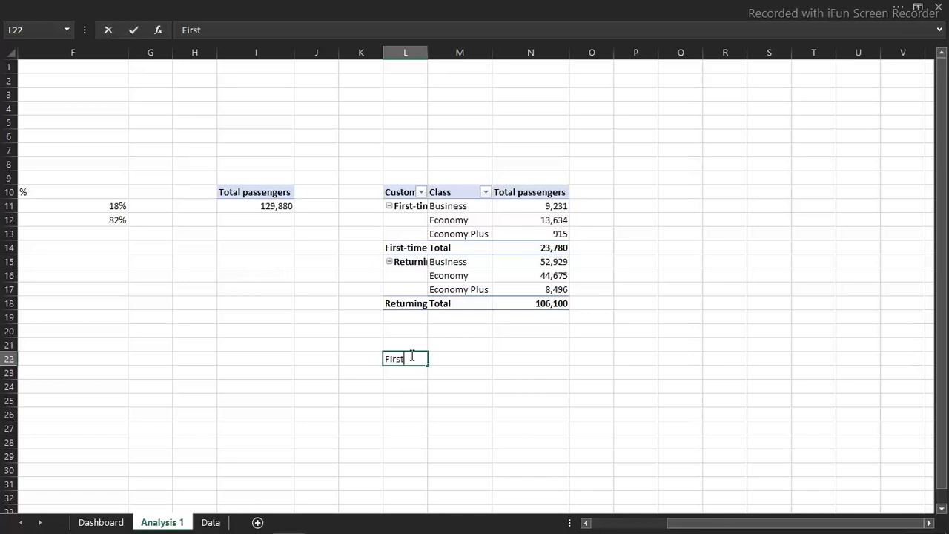
pyautogui.press('Tab')
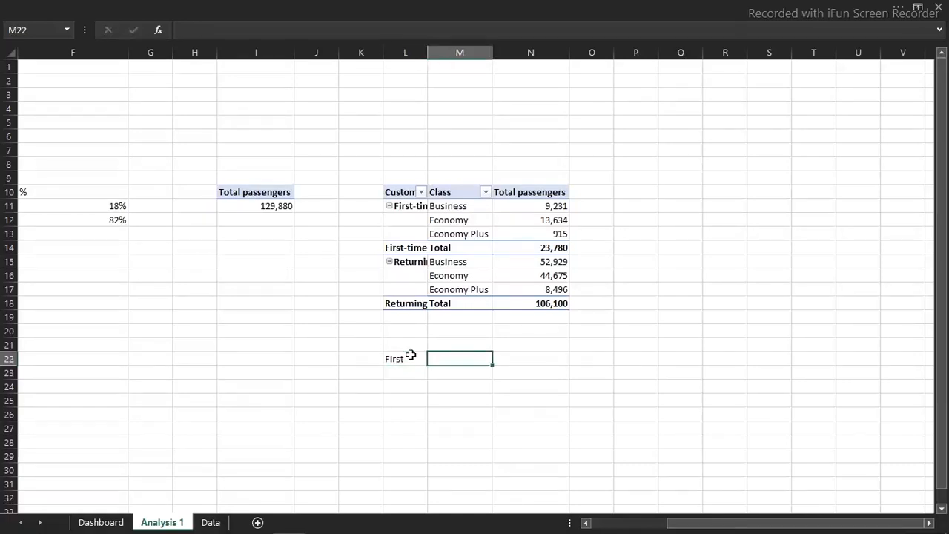
pyautogui.write('P')
pyautogui.write('% Passenger')
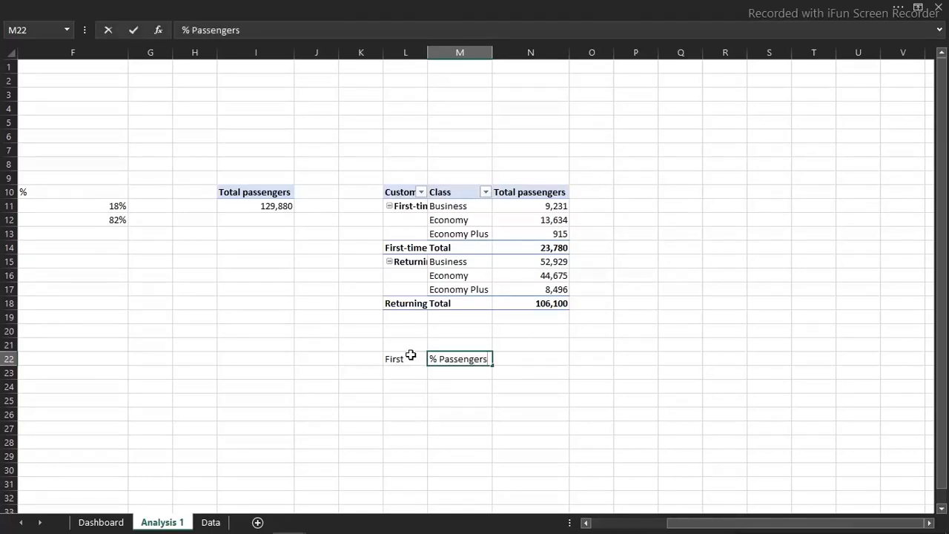
pyautogui.press('Return')
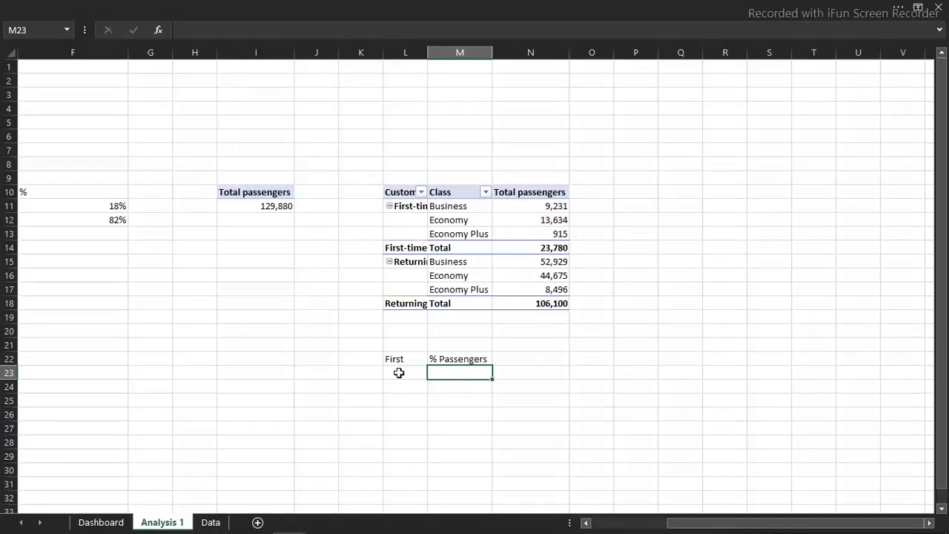
# Reference the first class name with =M11 in L23, fill it down to L25, and autofit column L
pyautogui.click(399, 372)
pyautogui.write('=')
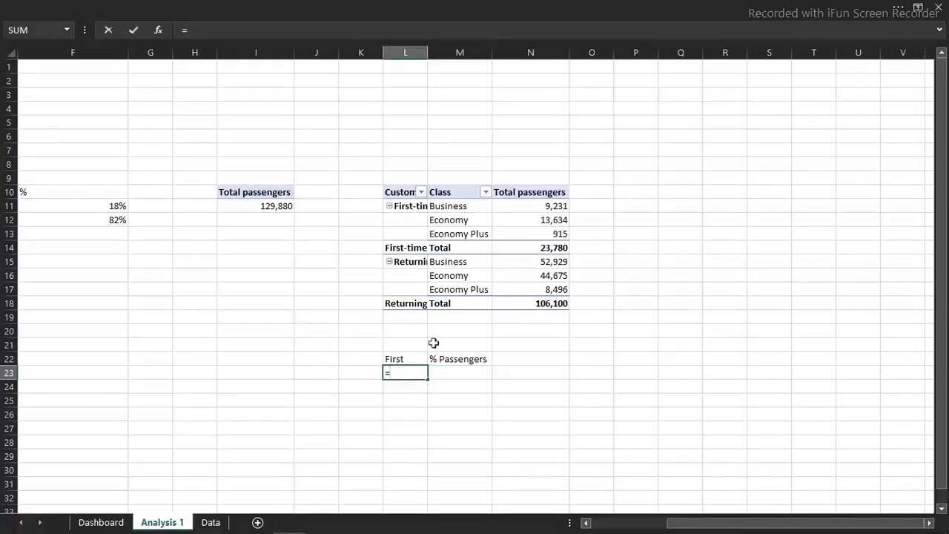
pyautogui.click(454, 210)
pyautogui.press('Return')
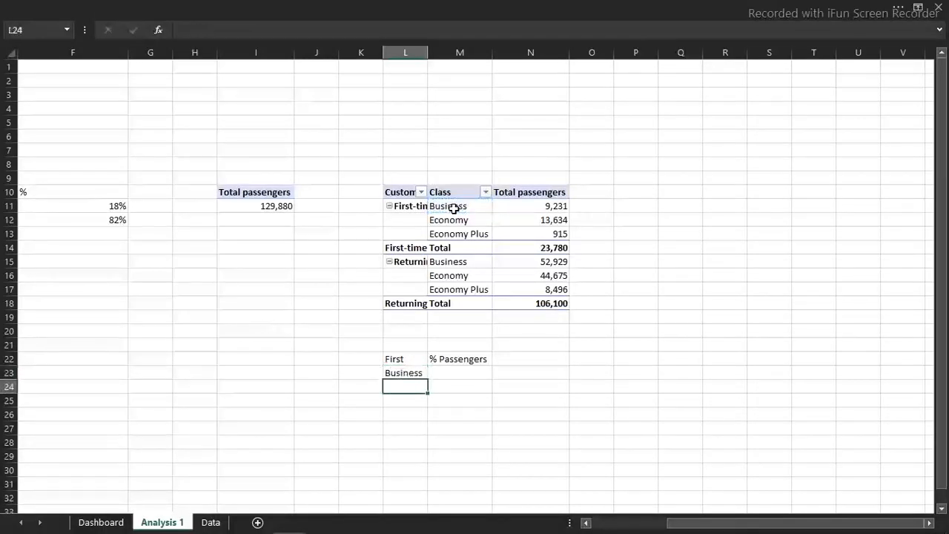
pyautogui.click(419, 373)
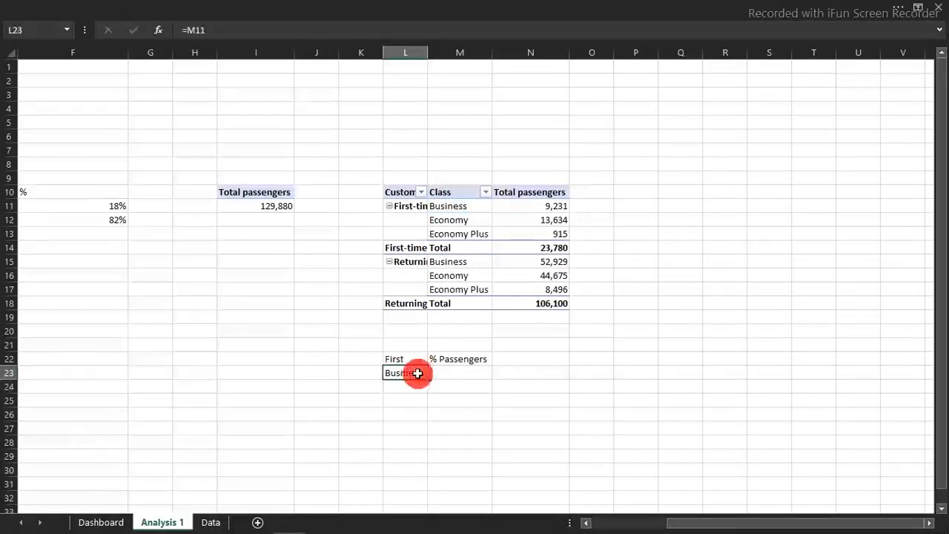
pyautogui.moveTo(425, 378); pyautogui.dragTo(430, 405)
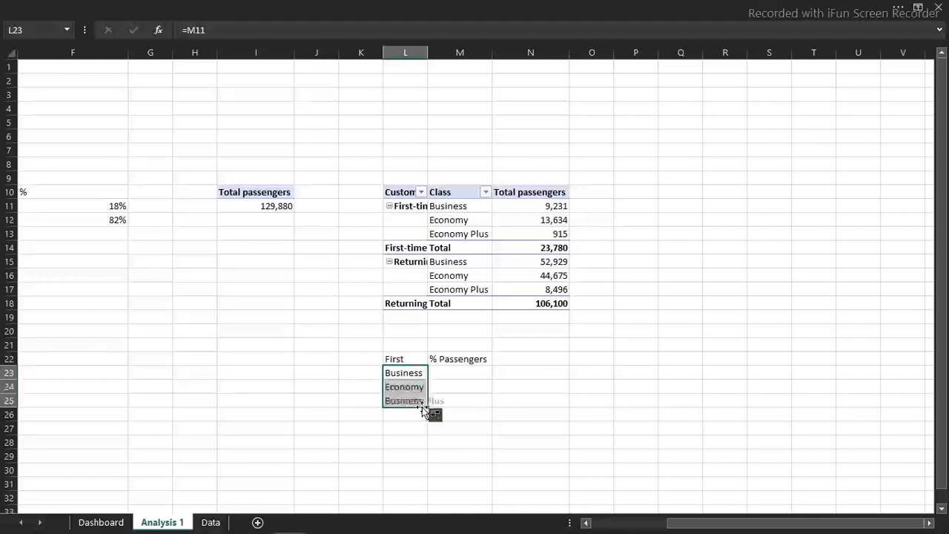
pyautogui.doubleClick(429, 52)
pyautogui.doubleClick(429, 53)
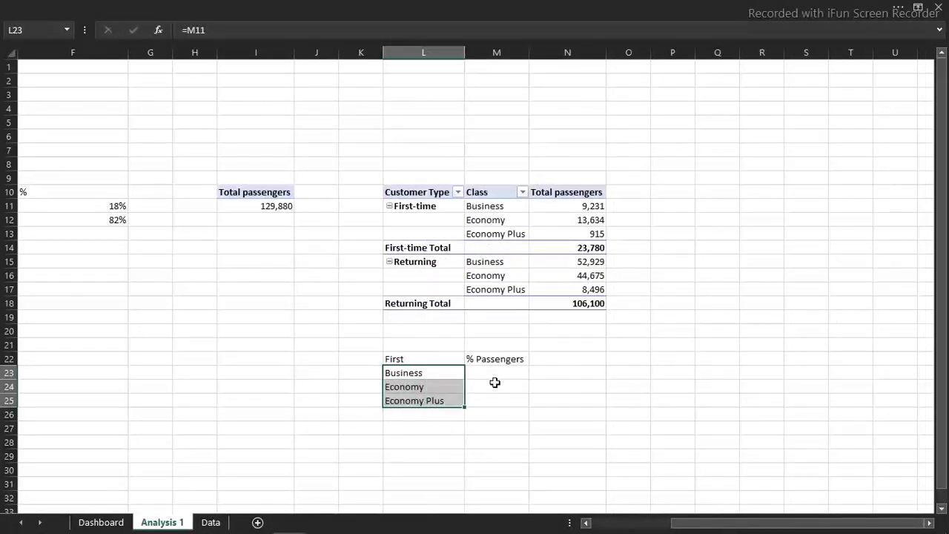
# Calculate the Business share of first-time passengers in M23 with the formula =N11/N14
pyautogui.click(497, 377)
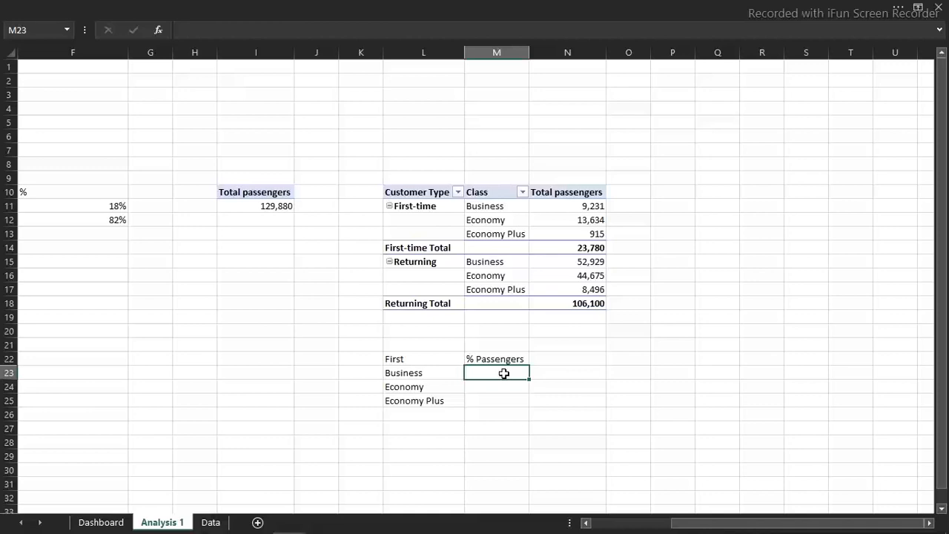
pyautogui.write('=')
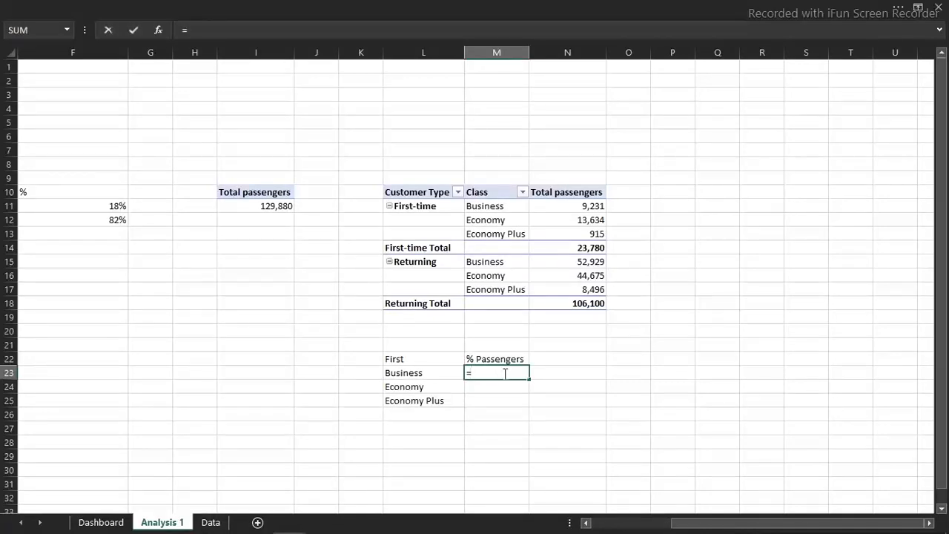
pyautogui.click(596, 208)
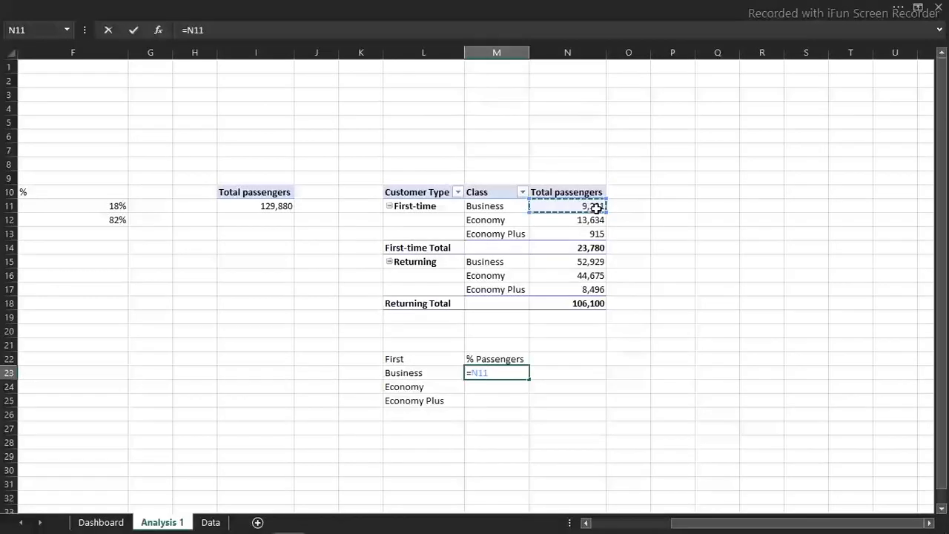
pyautogui.write('/')
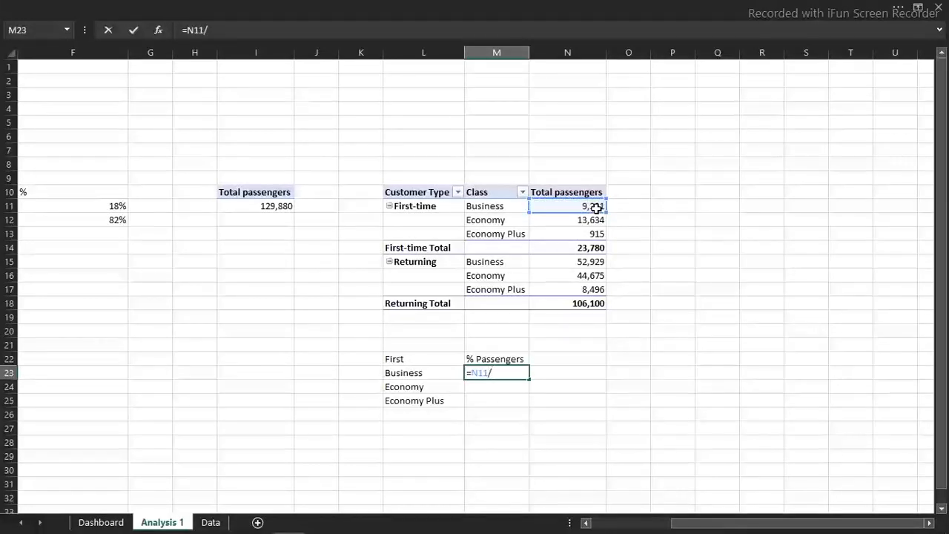
pyautogui.click(591, 248)
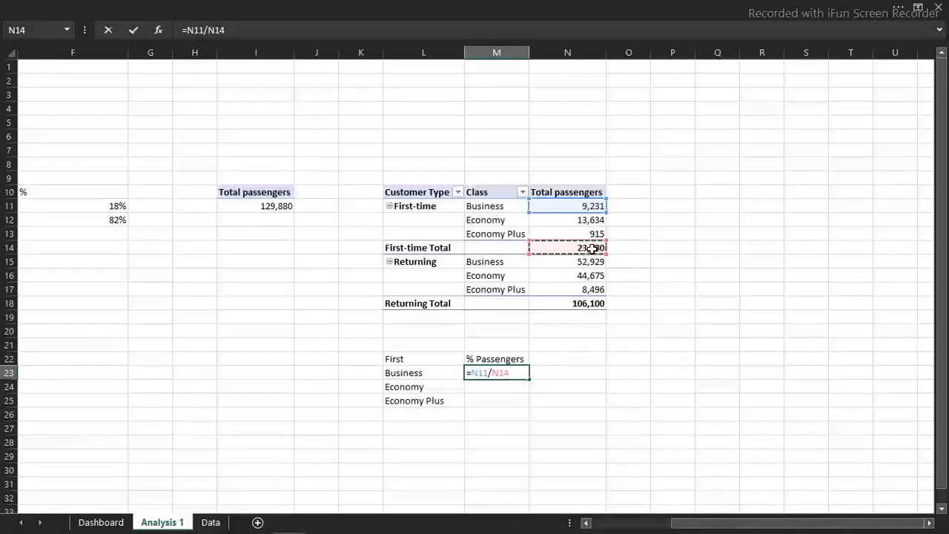
pyautogui.hotkey('ctrl', 'Return')
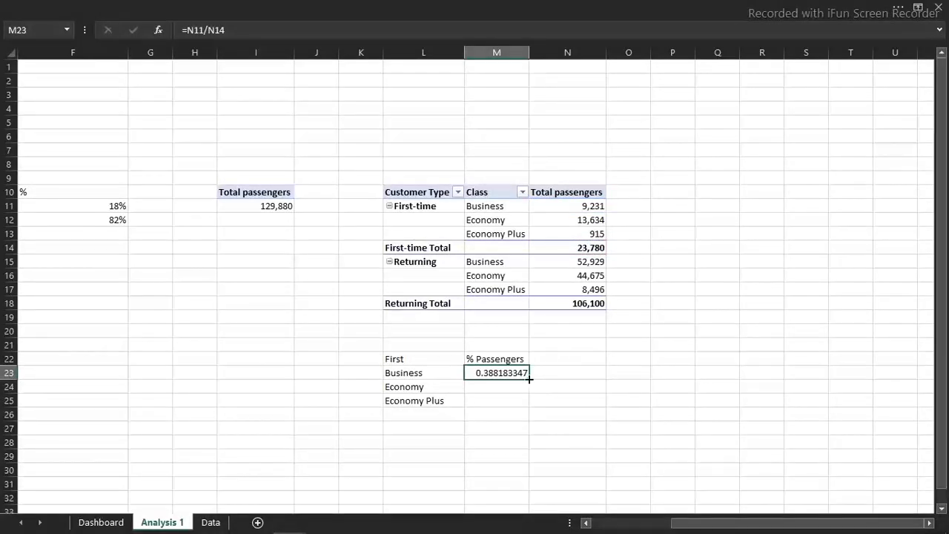
# Try filling the M23 formula with its relative references down to M25, and clear the copies in M24:M25
pyautogui.moveTo(526, 392); pyautogui.dragTo(526, 405)
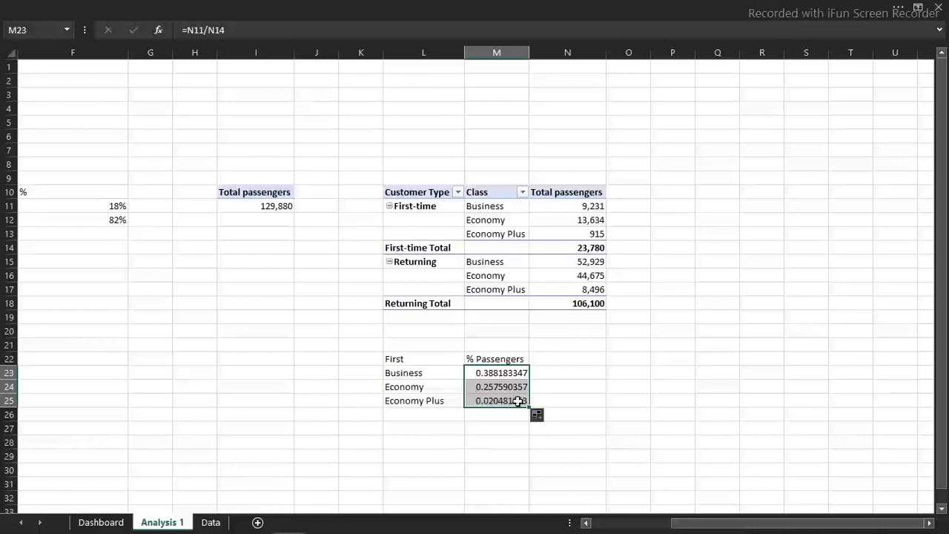
pyautogui.doubleClick(518, 401)
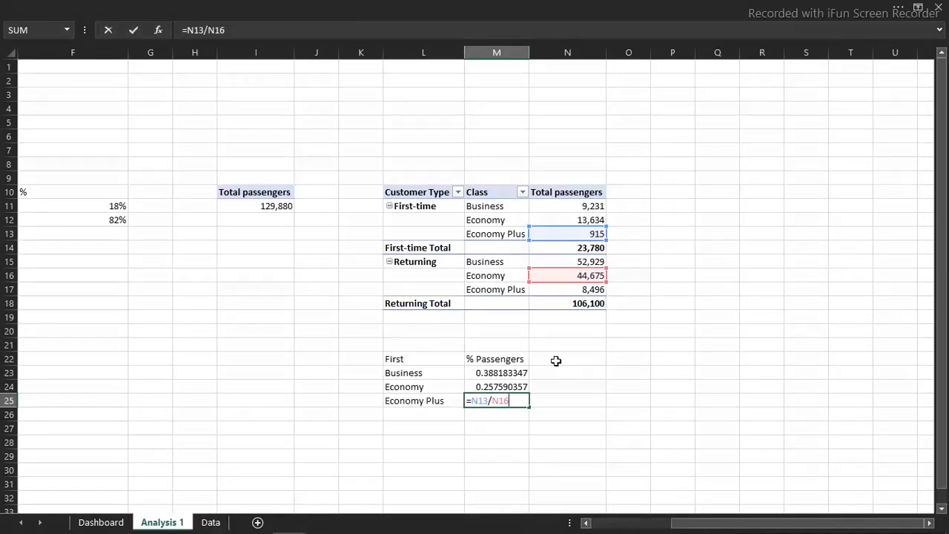
pyautogui.moveTo(497, 387); pyautogui.dragTo(502, 400)
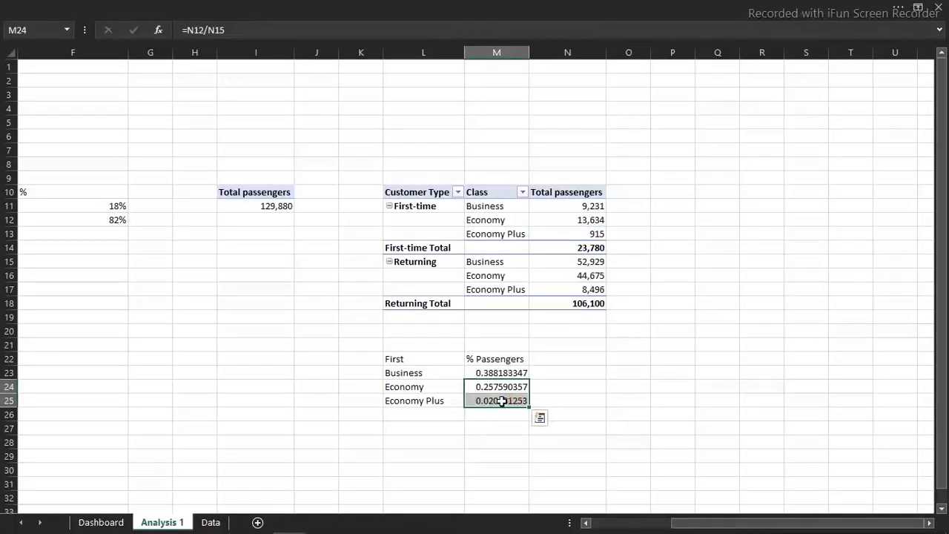
pyautogui.press('Delete')
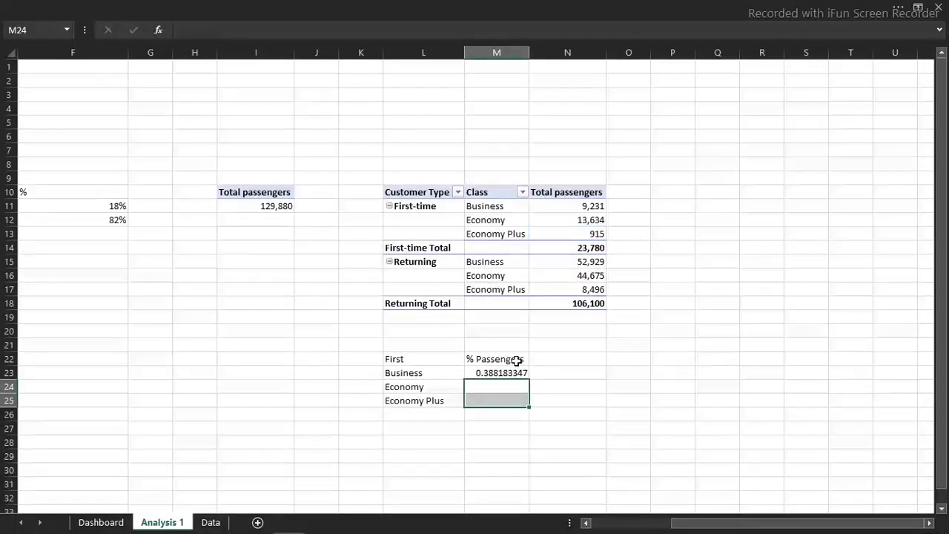
# Make the total reference in M23 absolute as =N11/$N$14, fill it down to M25, and check the copied formulas
pyautogui.doubleClick(511, 373)
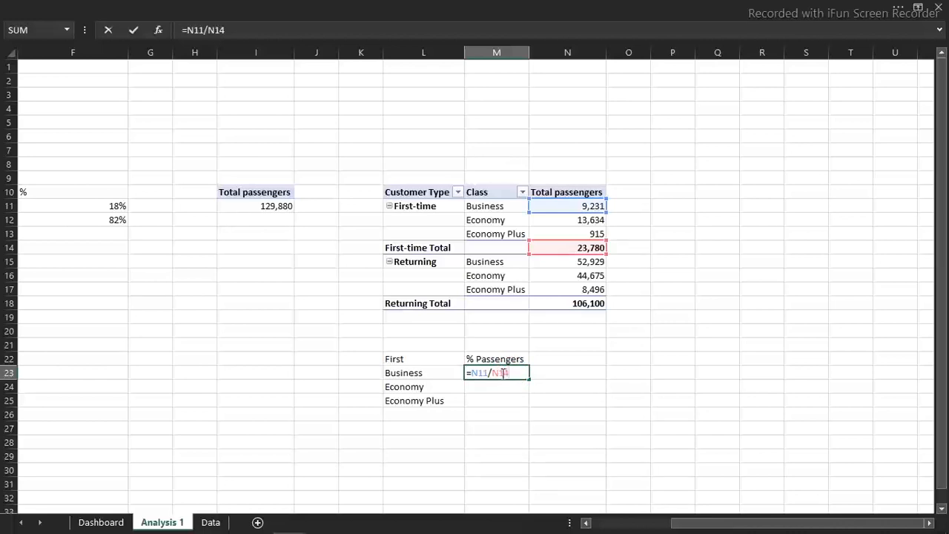
pyautogui.click(502, 373)
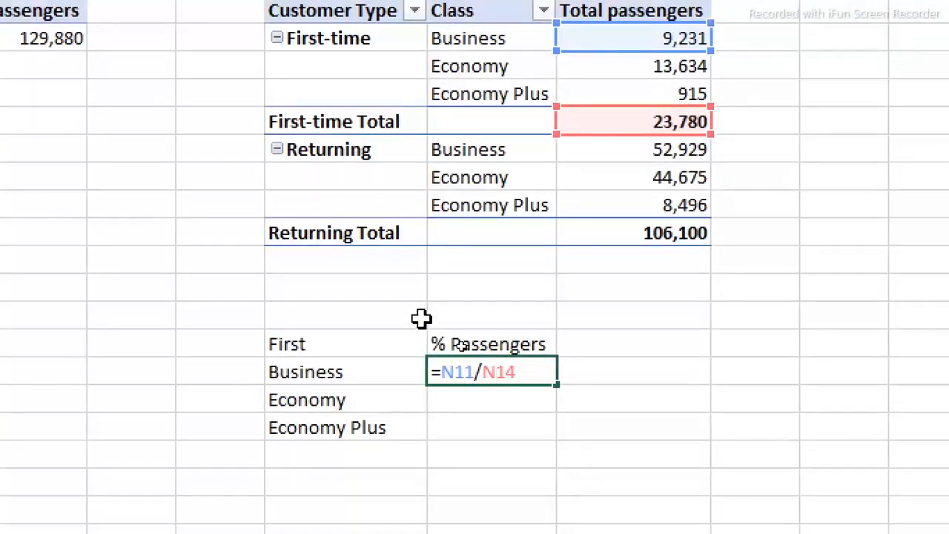
pyautogui.press('F4')
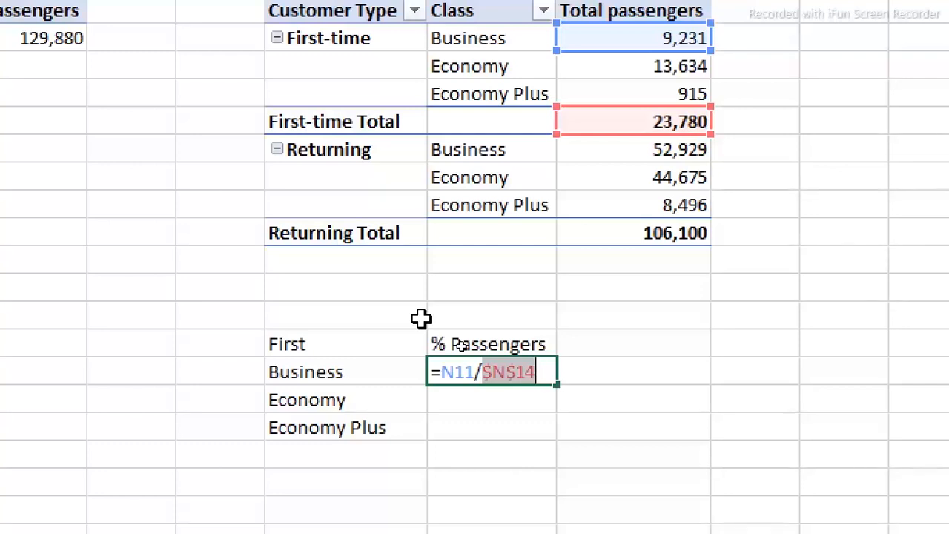
pyautogui.hotkey('ctrl', 'Return')
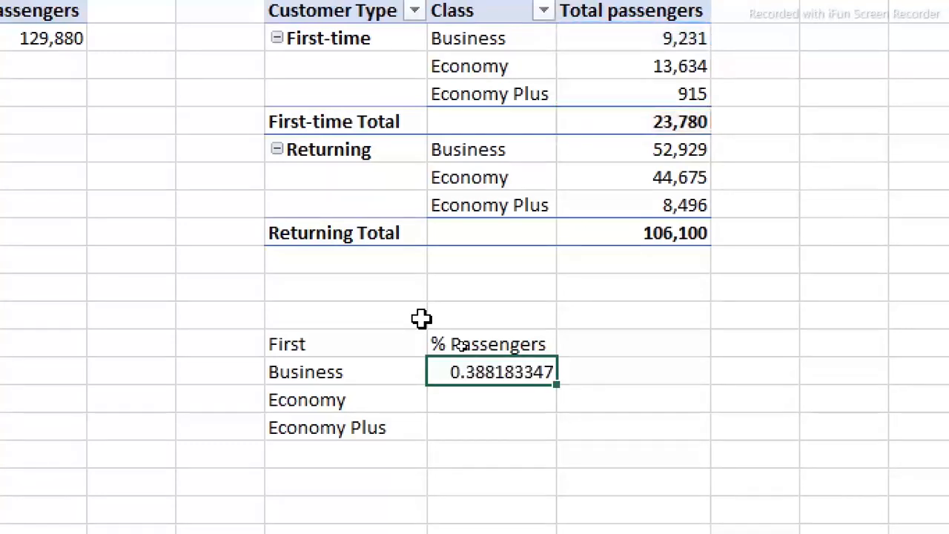
pyautogui.moveTo(558, 386); pyautogui.dragTo(553, 447)
pyautogui.doubleClick(495, 427)
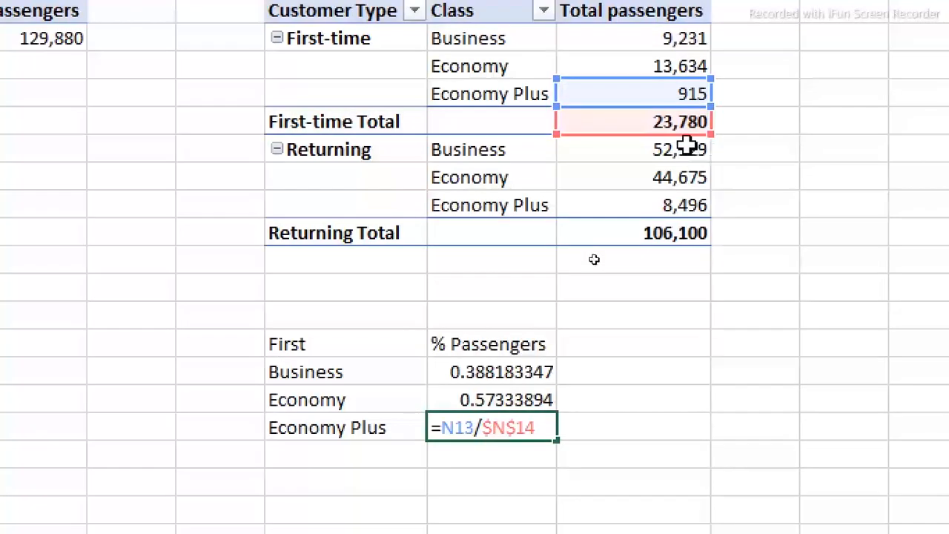
pyautogui.press('Escape')
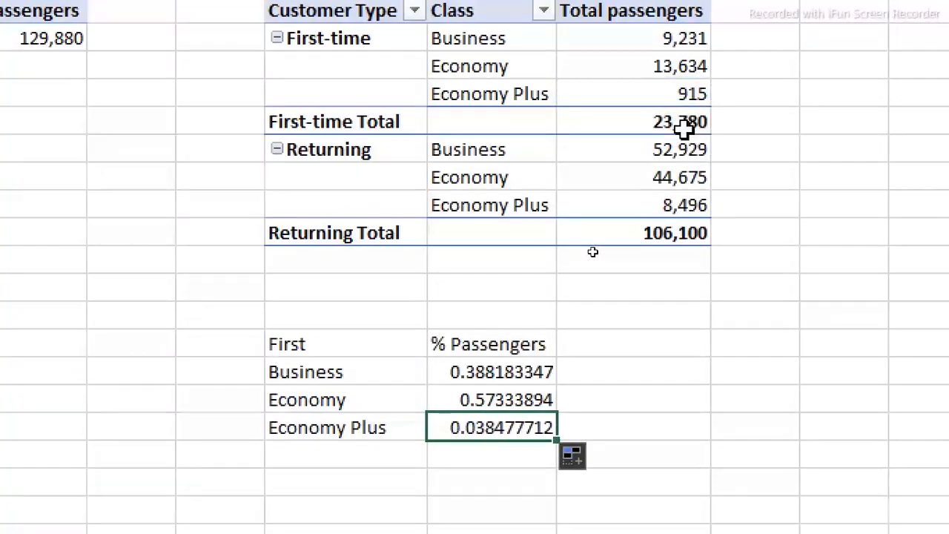
pyautogui.doubleClick(494, 392)
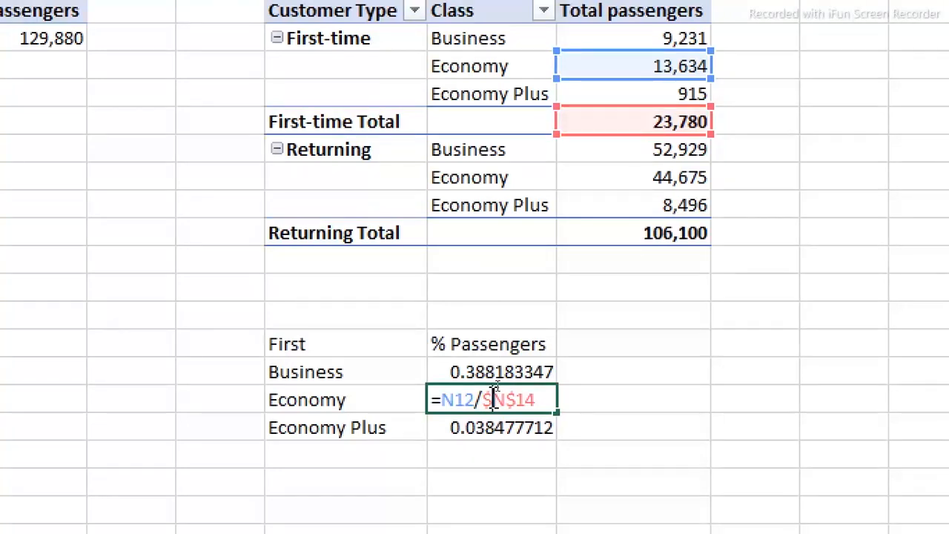
pyautogui.hotkey('ctrl', 'Return')
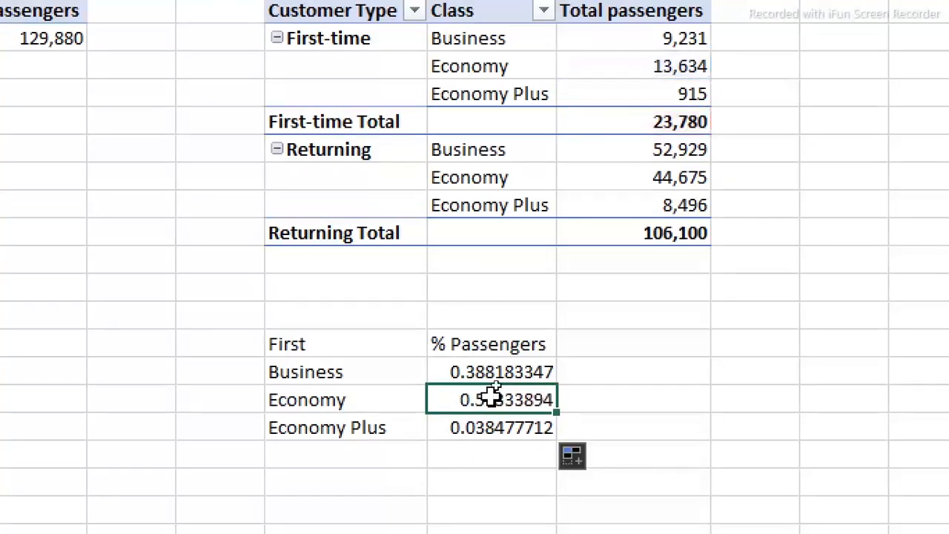
# Format the passenger shares in M23:M25 as percentages with 1 decimal place
pyautogui.click(493, 380)
pyautogui.moveTo(493, 380); pyautogui.dragTo(491, 423)
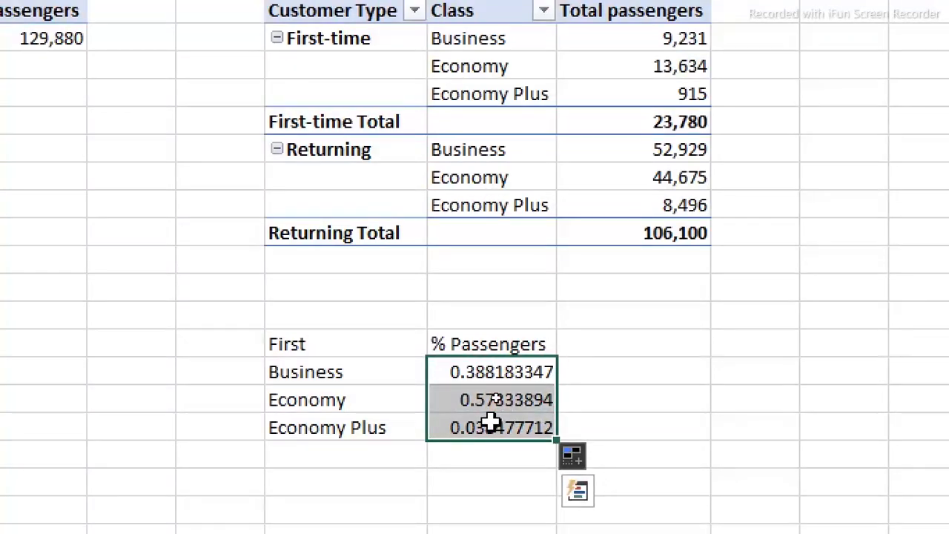
pyautogui.hotkey('ctrl', '1')
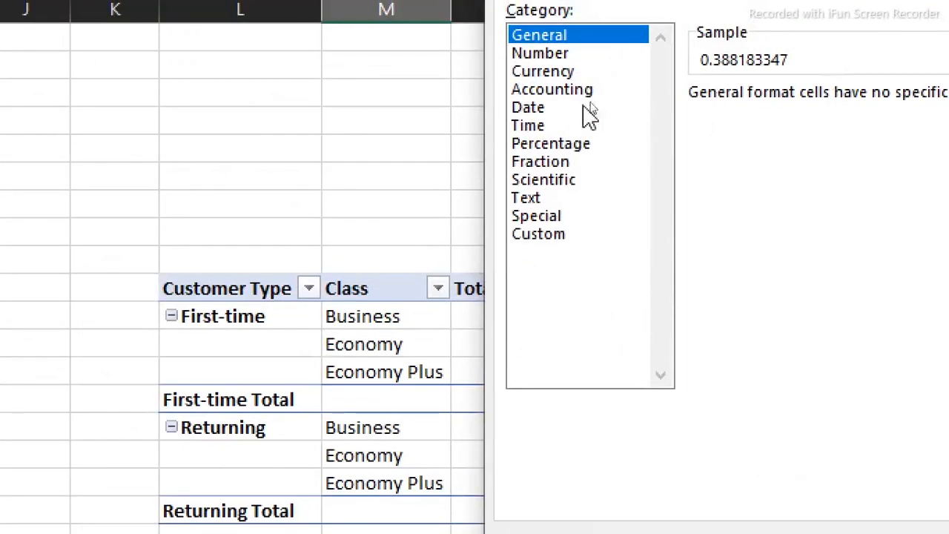
pyautogui.click(553, 143)
pyautogui.click(801, 101)
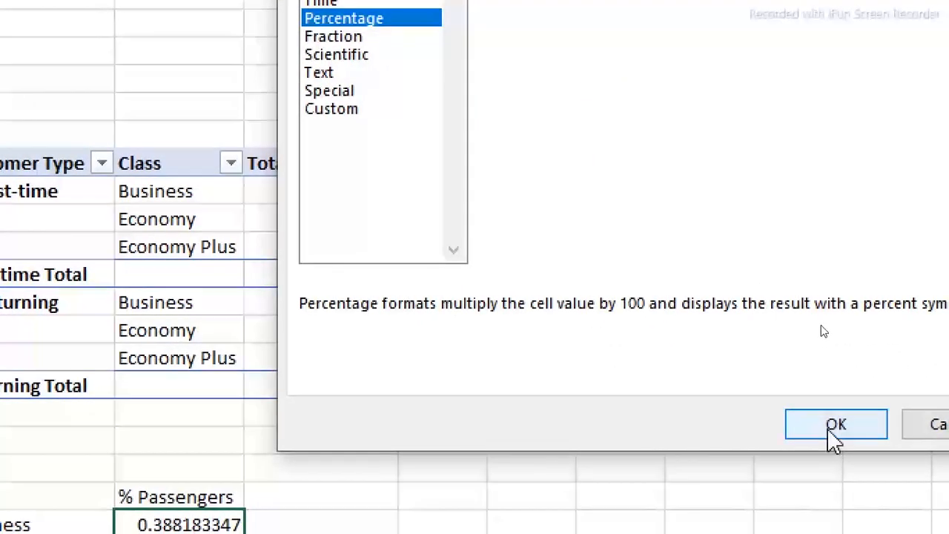
pyautogui.click(831, 429)
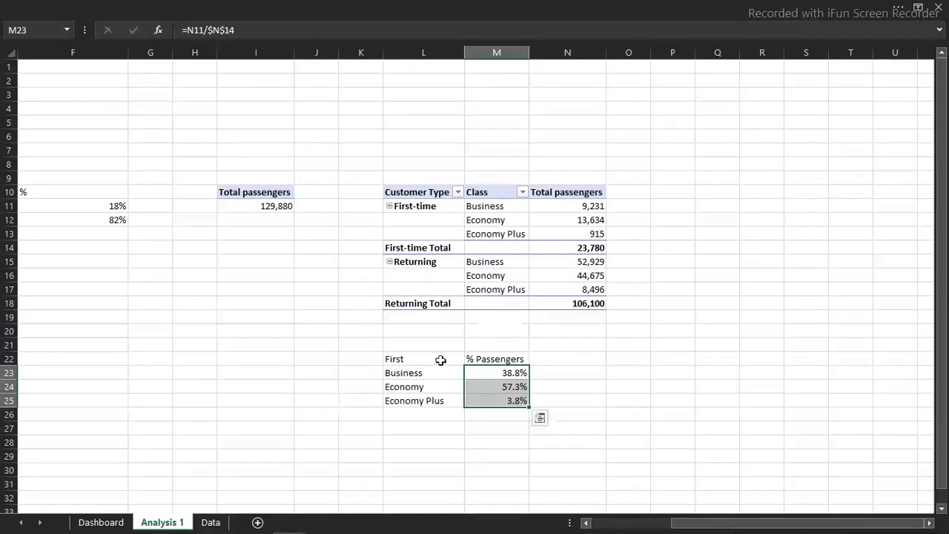
# Insert a recommended horizontal bar chart from the Business row L23:M23
pyautogui.click(419, 374)
pyautogui.moveTo(422, 374); pyautogui.dragTo(492, 373)
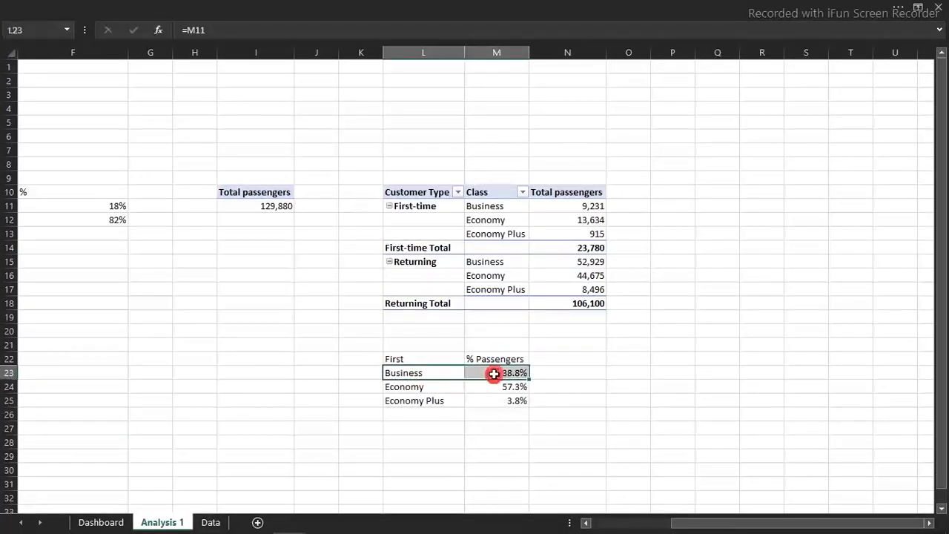
pyautogui.click(356, 6)
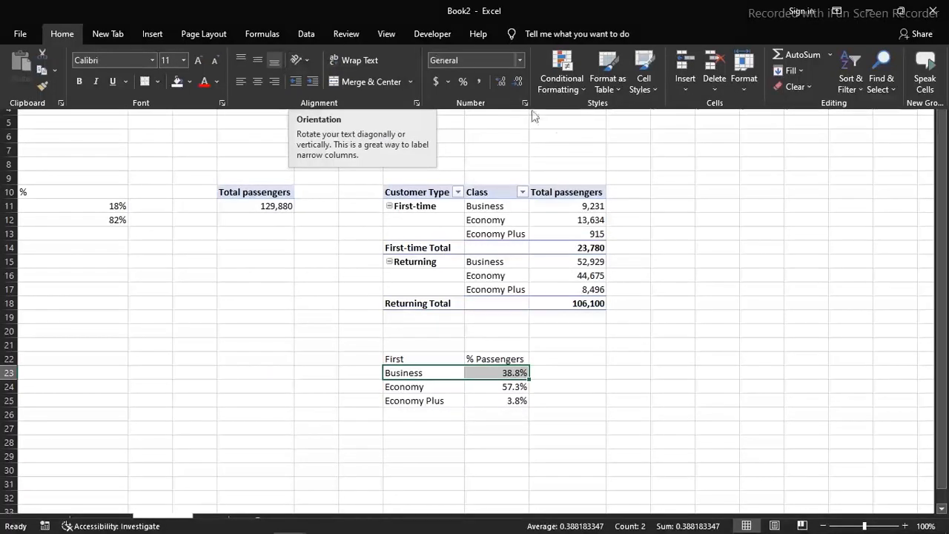
pyautogui.click(151, 33)
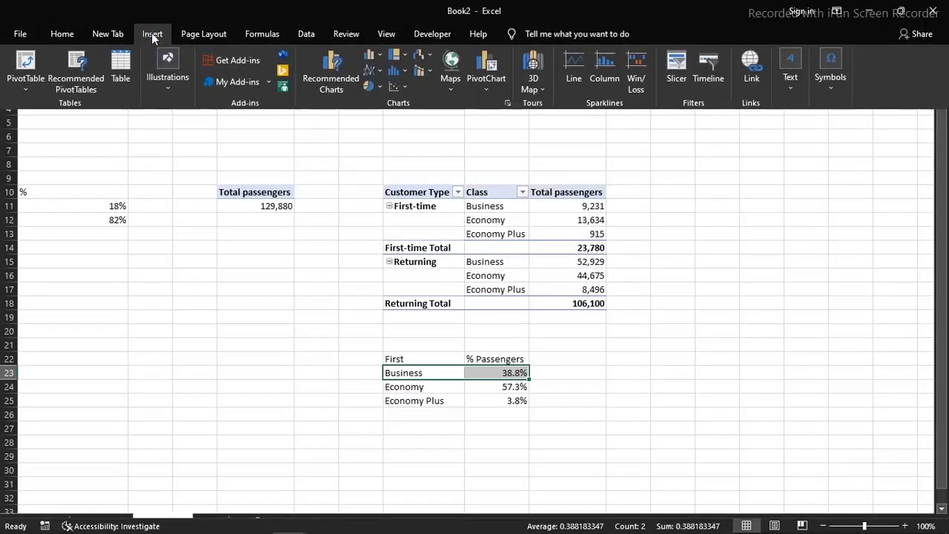
pyautogui.click(319, 86)
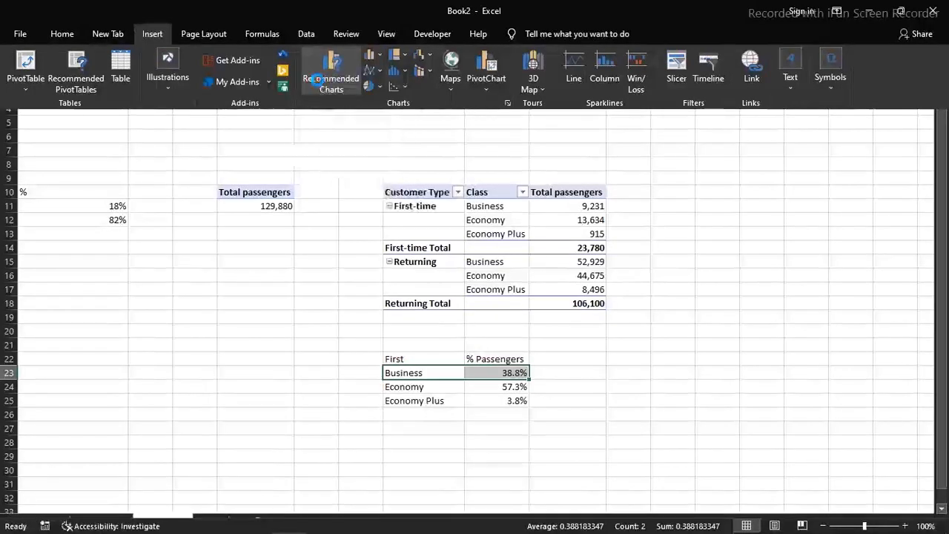
pyautogui.click(322, 275)
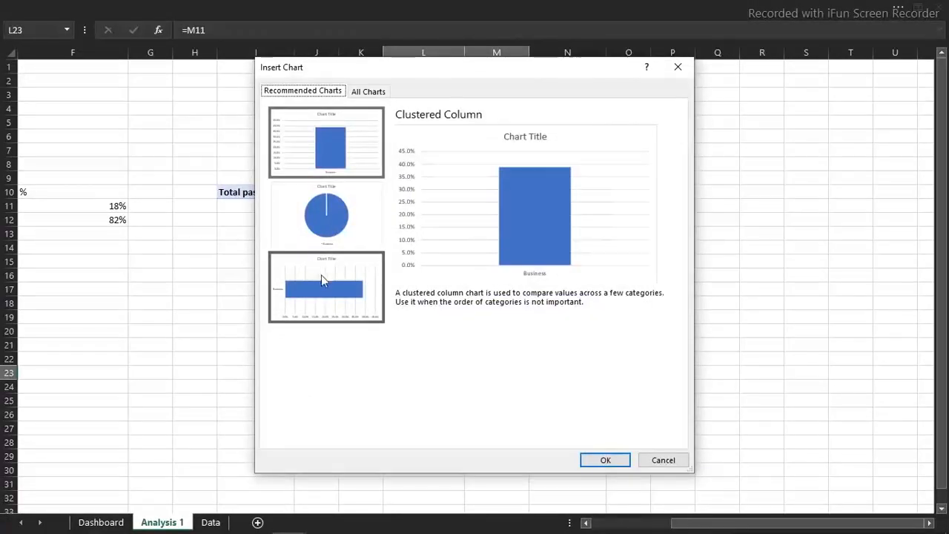
pyautogui.doubleClick(321, 278)
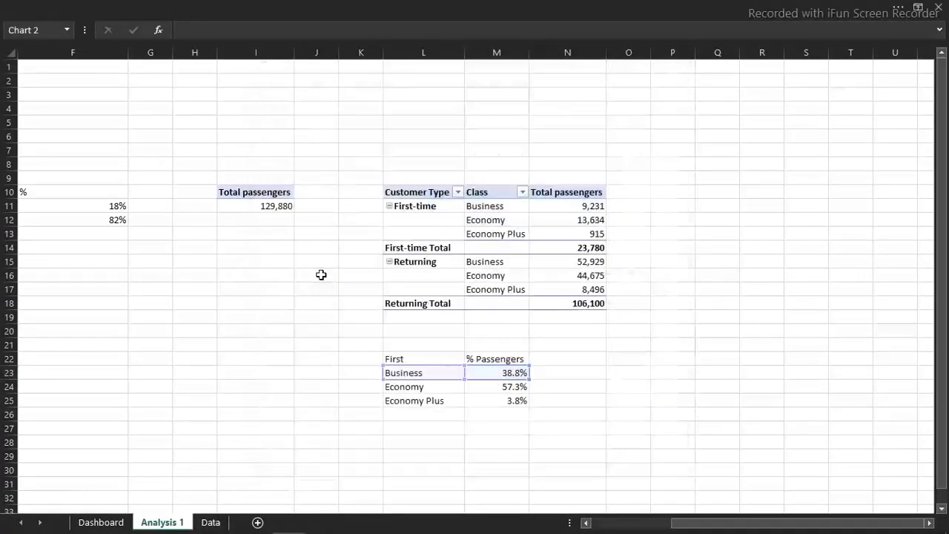
# Delete the new bar chart's title and vertical category axis, and move the chart up above the percentage table
pyautogui.click(484, 201)
pyautogui.press('Delete')
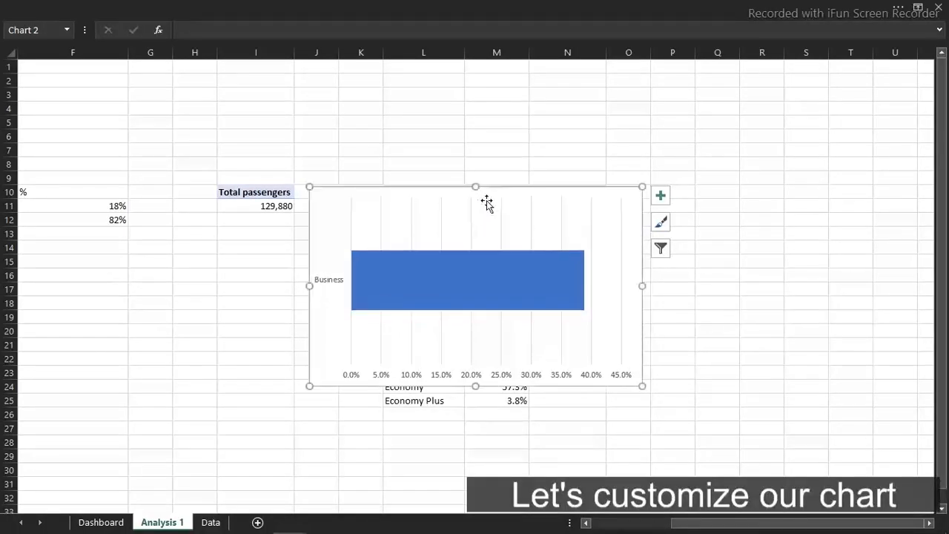
pyautogui.click(327, 282)
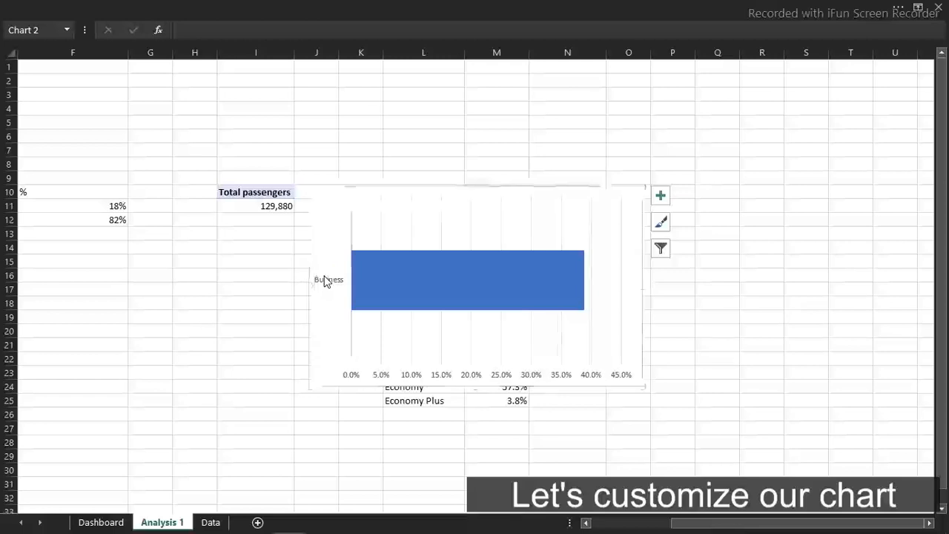
pyautogui.press('Delete')
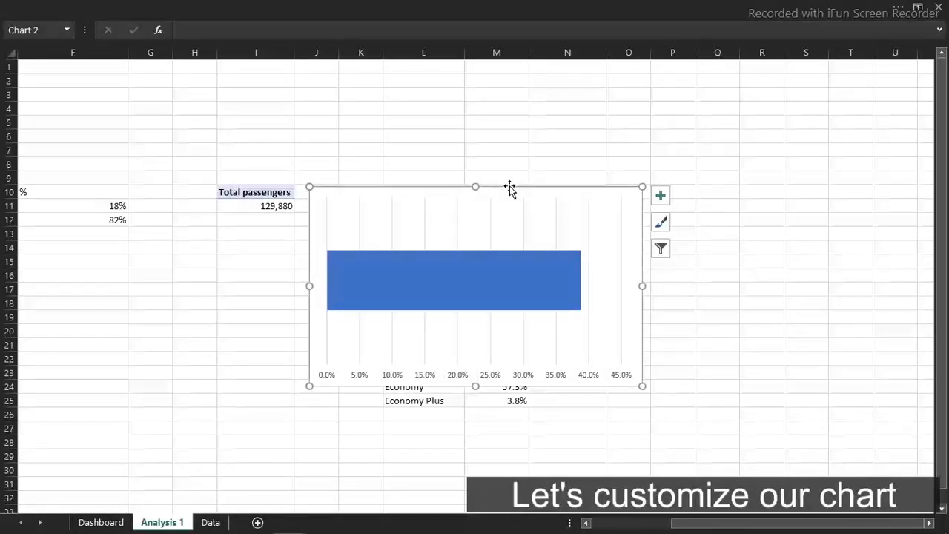
pyautogui.moveTo(538, 215); pyautogui.dragTo(504, 116)
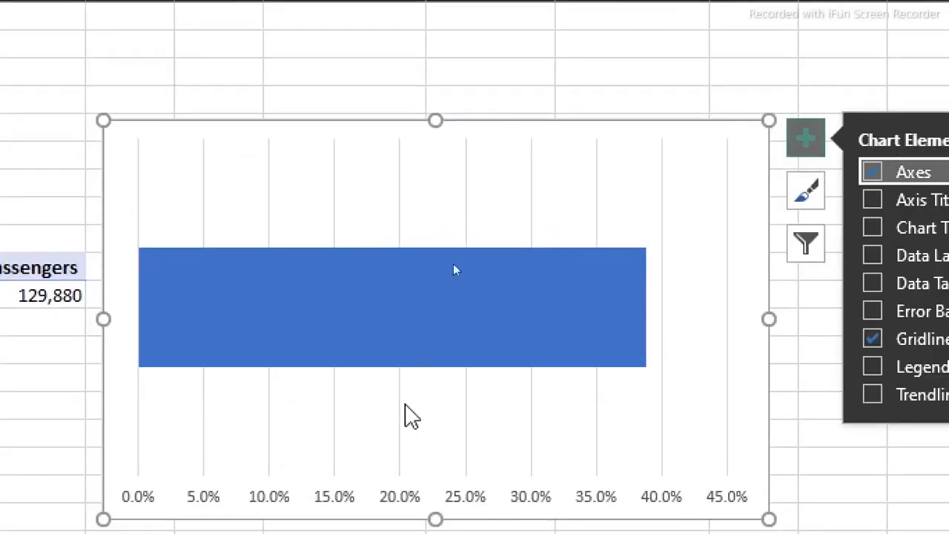
# Set the bar chart's horizontal axis bounds to a minimum of 0 and a maximum of 1
pyautogui.doubleClick(517, 465)
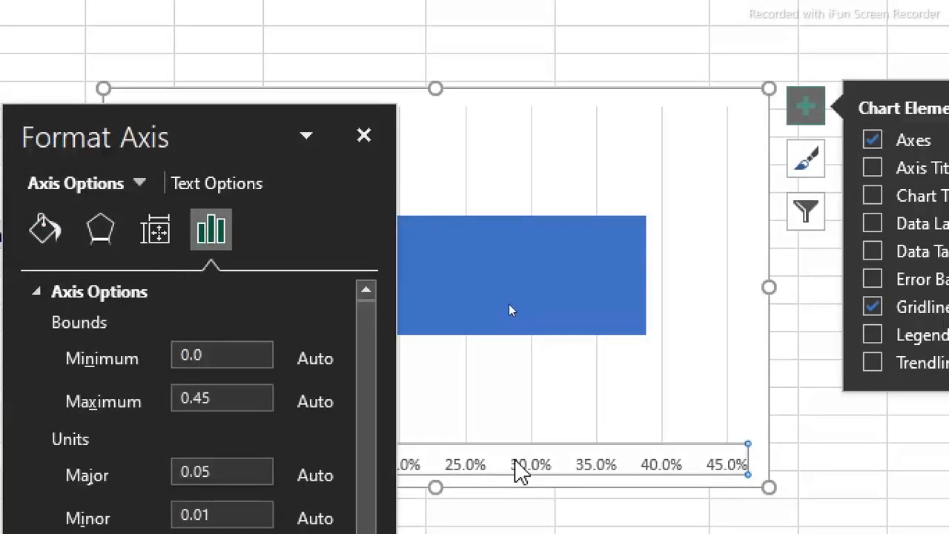
pyautogui.click(198, 354)
pyautogui.moveTo(208, 354); pyautogui.dragTo(147, 353)
pyautogui.write('0')
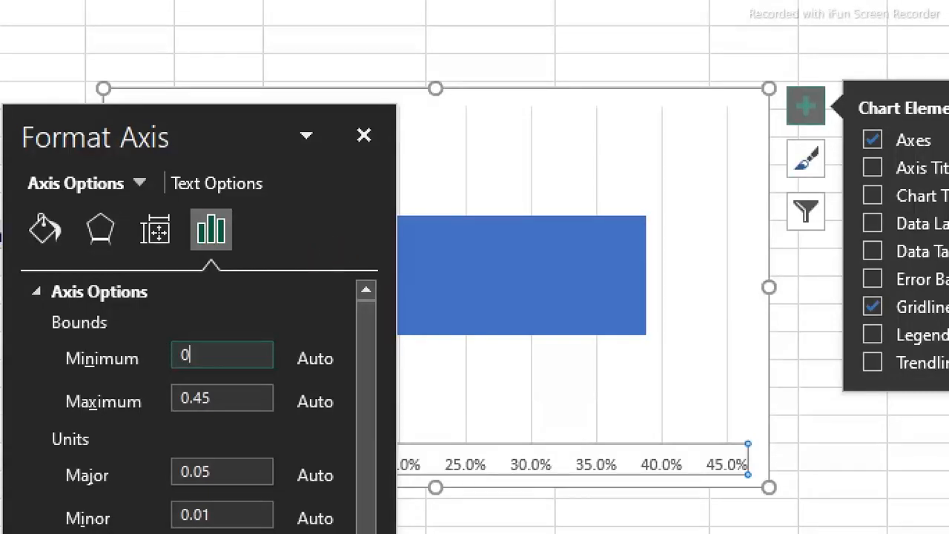
pyautogui.click(222, 397)
pyautogui.moveTo(222, 396); pyautogui.dragTo(160, 393)
pyautogui.write('1')
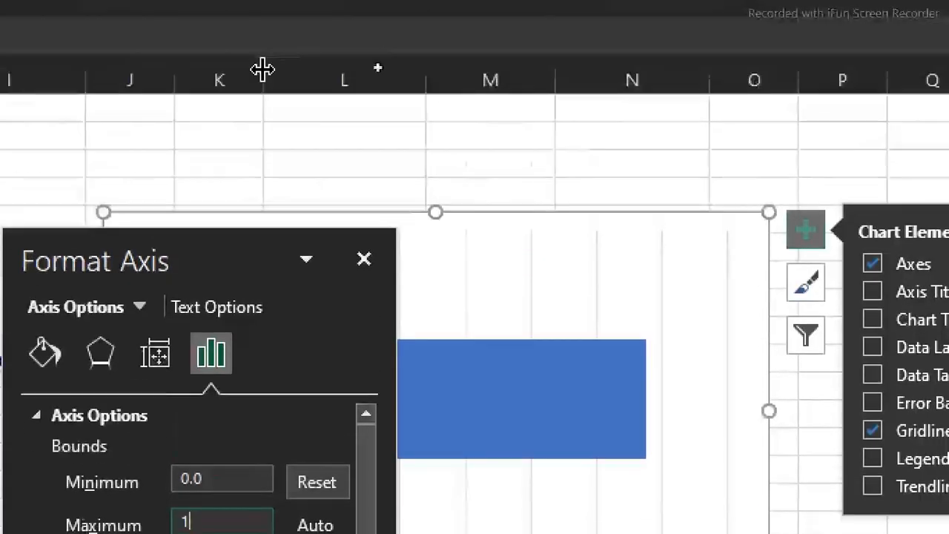
# Apply the horizontal axis maximum of 1, and delete the bar chart's horizontal axis and major gridlines
pyautogui.press('Return')
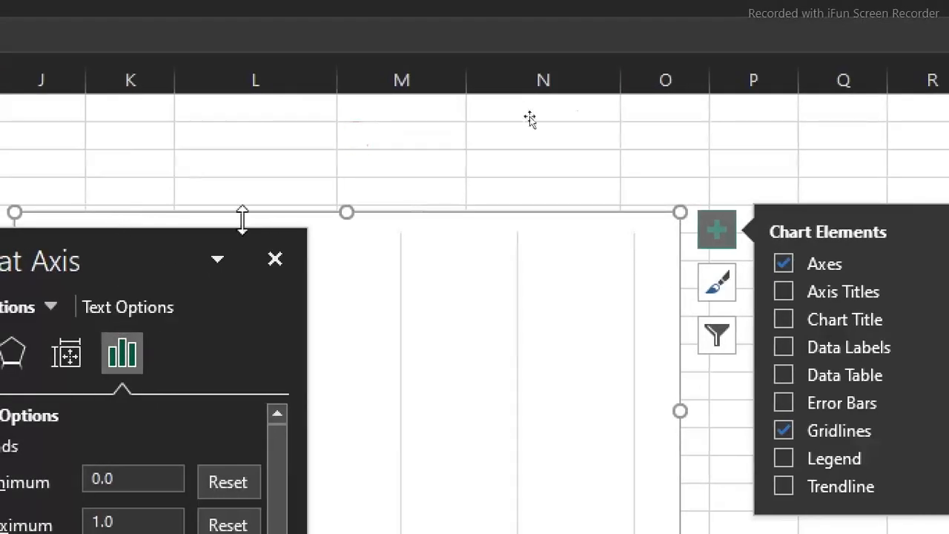
pyautogui.moveTo(134, 248); pyautogui.dragTo(804, 201)
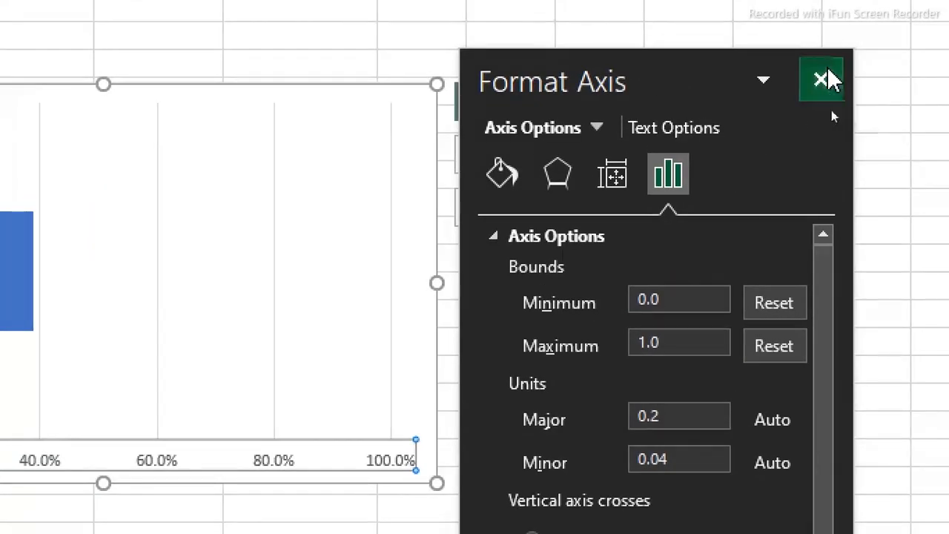
pyautogui.click(825, 77)
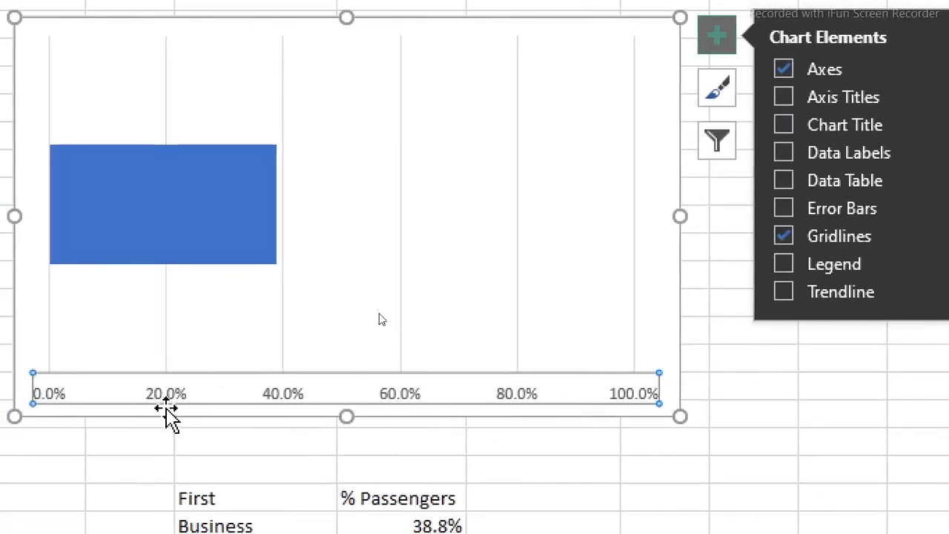
pyautogui.press('Delete')
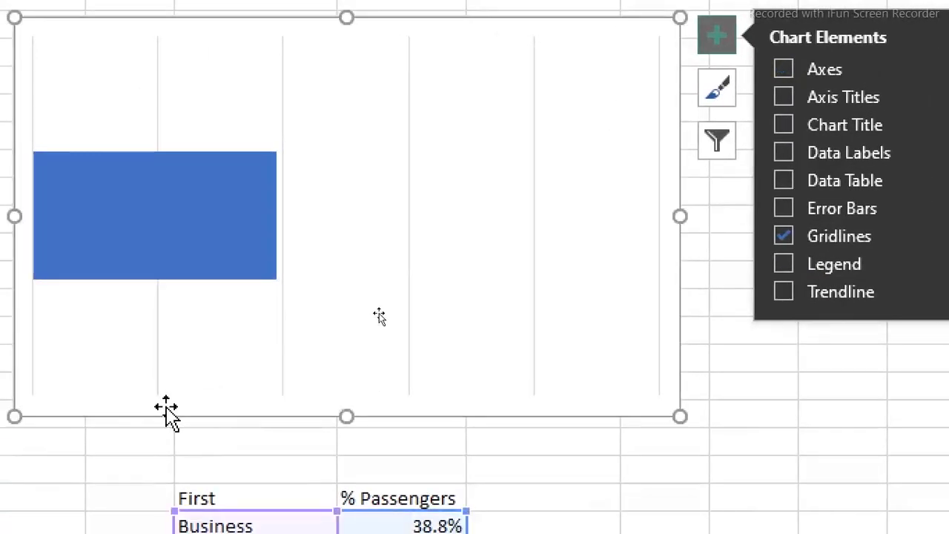
pyautogui.click(408, 270)
pyautogui.press('Delete')
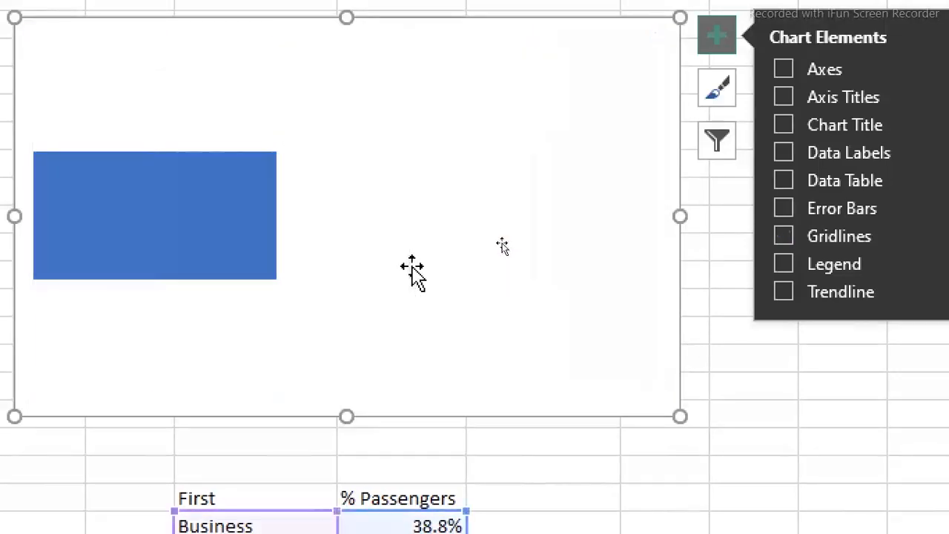
# Shrink the bar chart and move it from the Analysis 1 sheet to the Dashboard sheet
pyautogui.moveTo(686, 66); pyautogui.dragTo(458, 344)
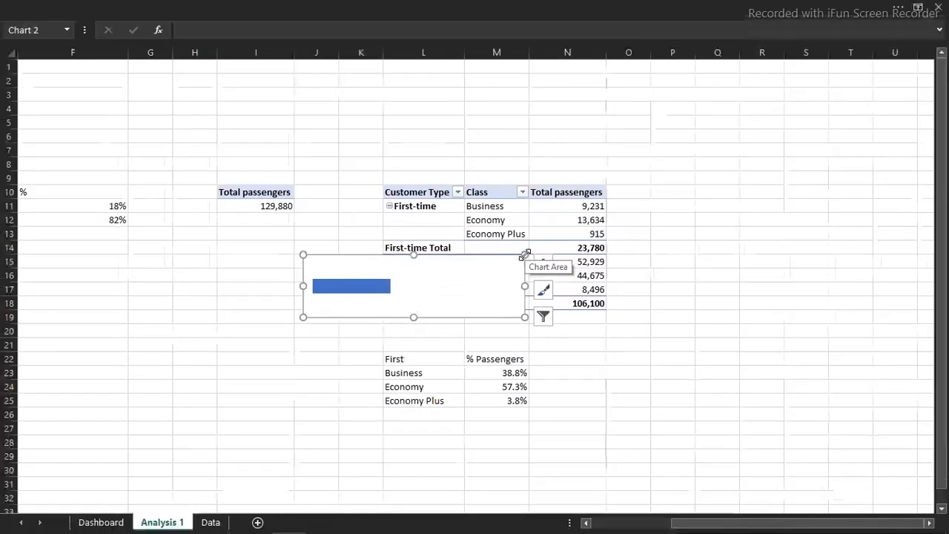
pyautogui.press('Delete')
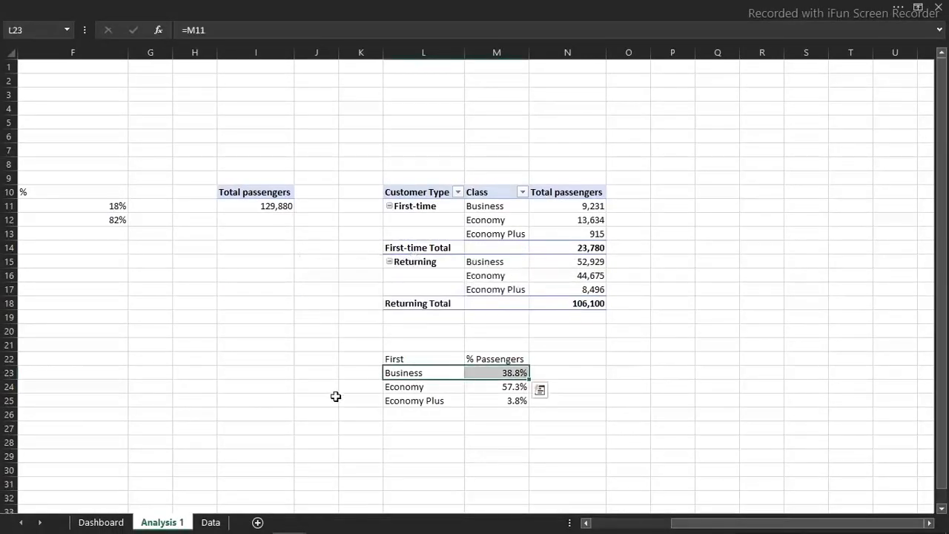
pyautogui.click(116, 524)
pyautogui.click(398, 265)
pyautogui.hotkey('ctrl', 'v')
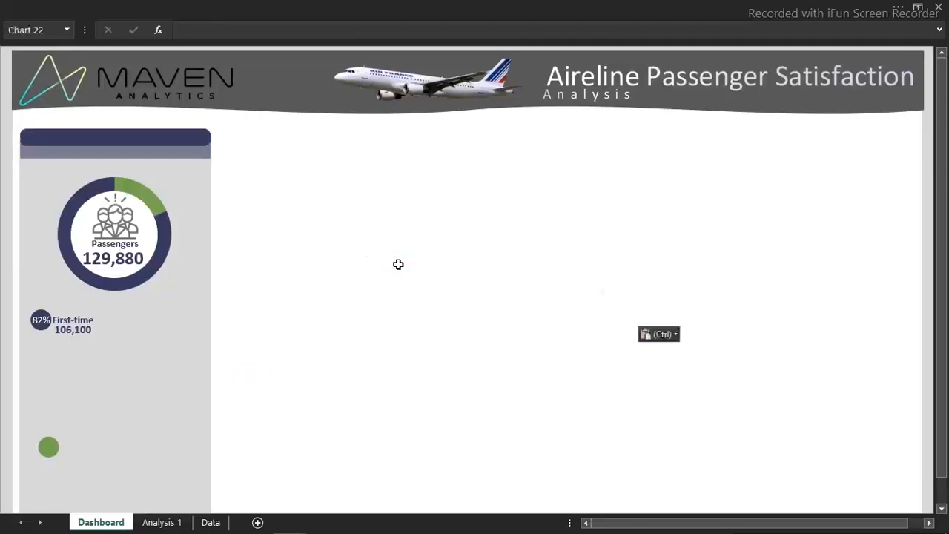
# Nudge the First-time label and its passenger count together slightly right, away from the 82% circle
pyautogui.click(65, 327)
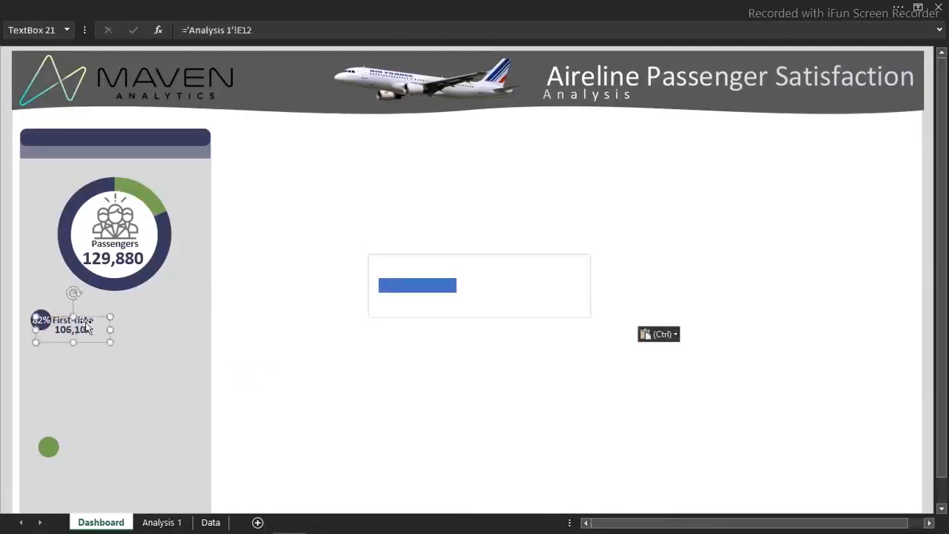
pyautogui.keyDown('ctrl'); pyautogui.click(93, 315); pyautogui.keyUp('ctrl')
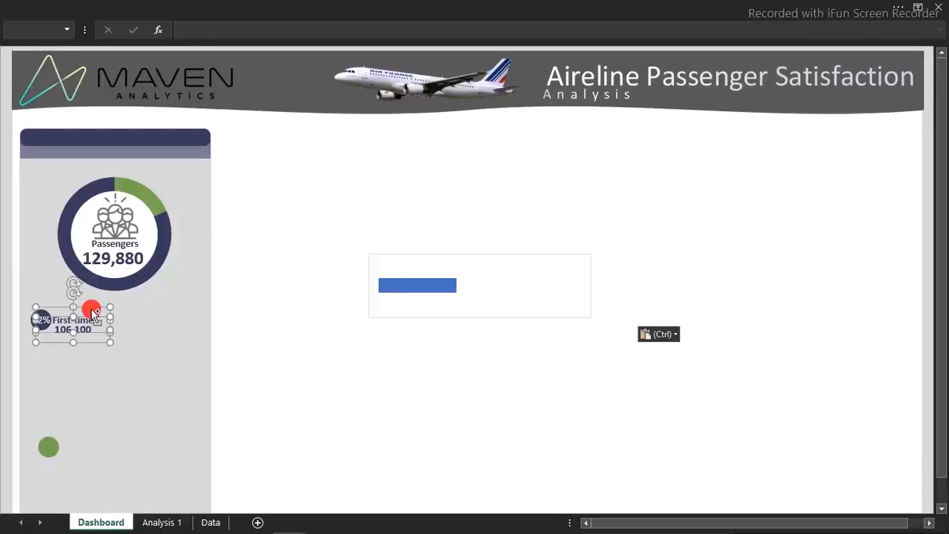
pyautogui.press('Right')
pyautogui.press('Right')
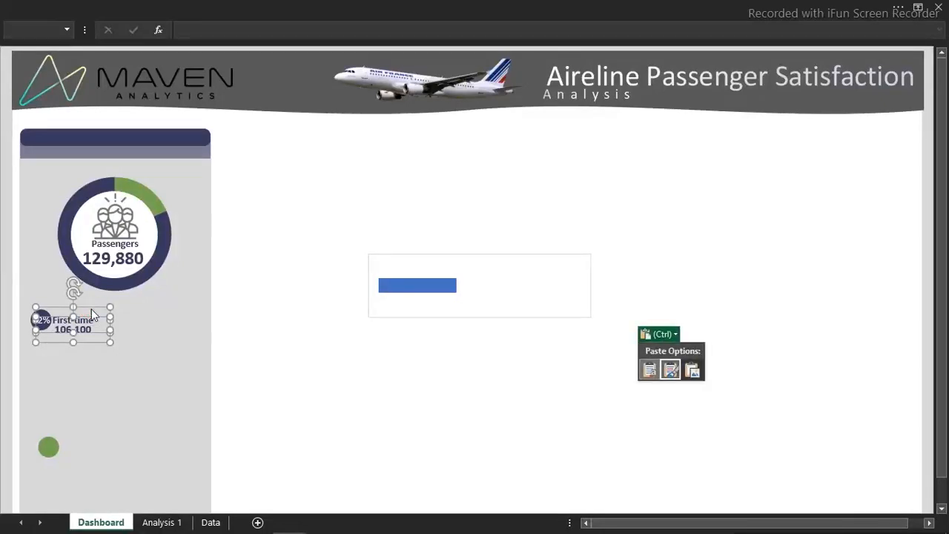
pyautogui.press('Escape')
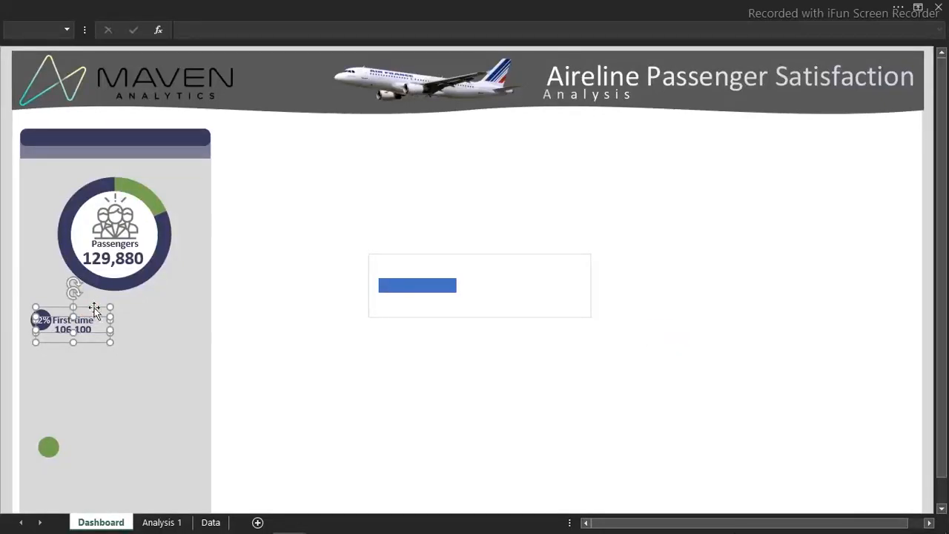
pyautogui.press('Right')
pyautogui.press('Right')
pyautogui.press('Right')
pyautogui.press('Right')
pyautogui.press('Right')
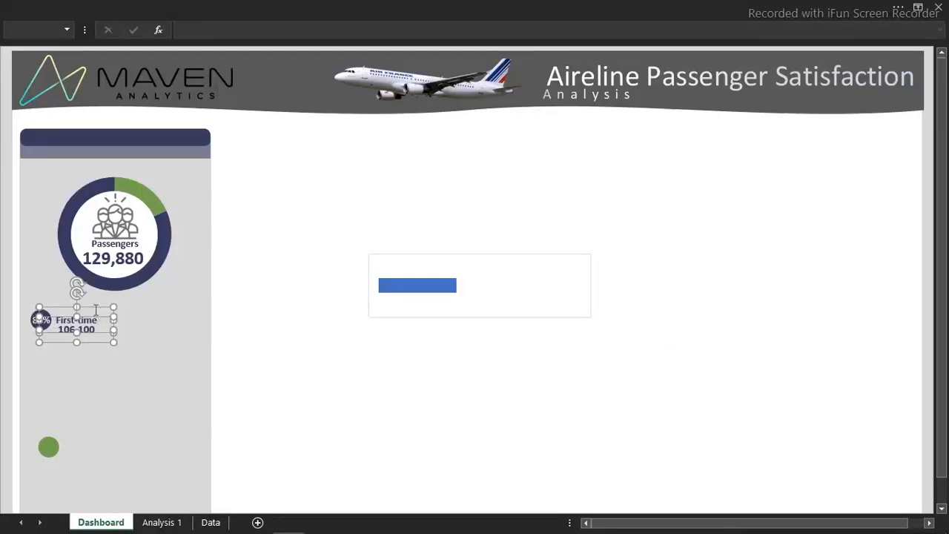
# Move the bar chart beneath the First-time label and give its chart area no fill and no border line
pyautogui.click(435, 317)
pyautogui.moveTo(435, 318); pyautogui.dragTo(86, 406)
pyautogui.doubleClick(86, 407)
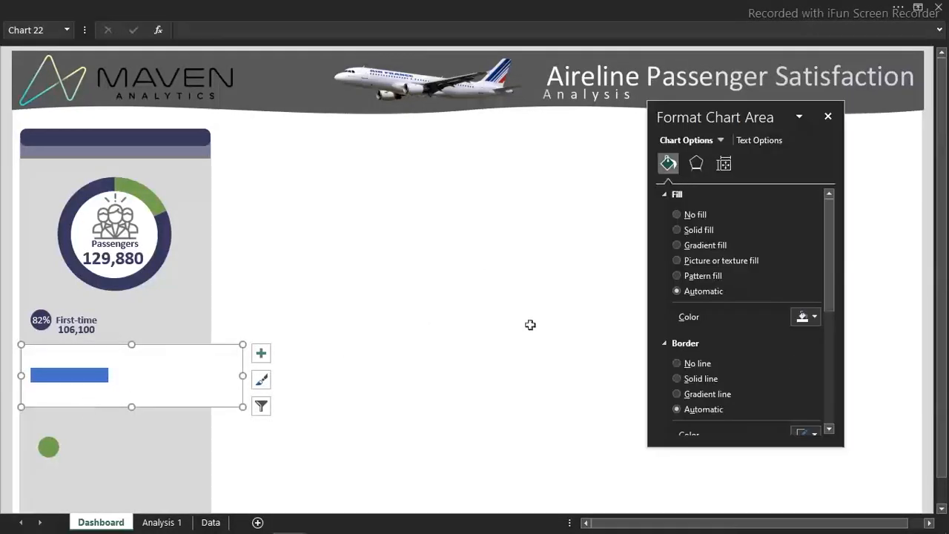
pyautogui.click(682, 216)
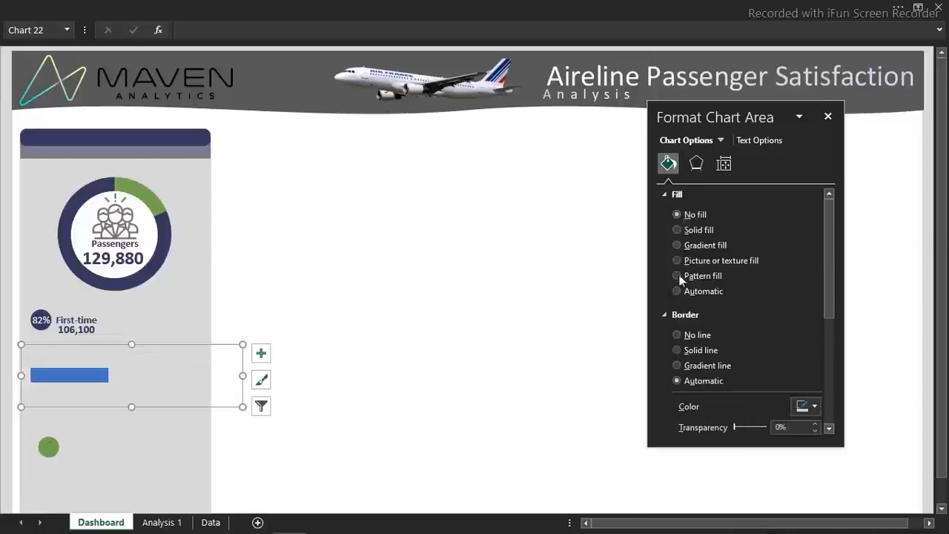
pyautogui.click(678, 336)
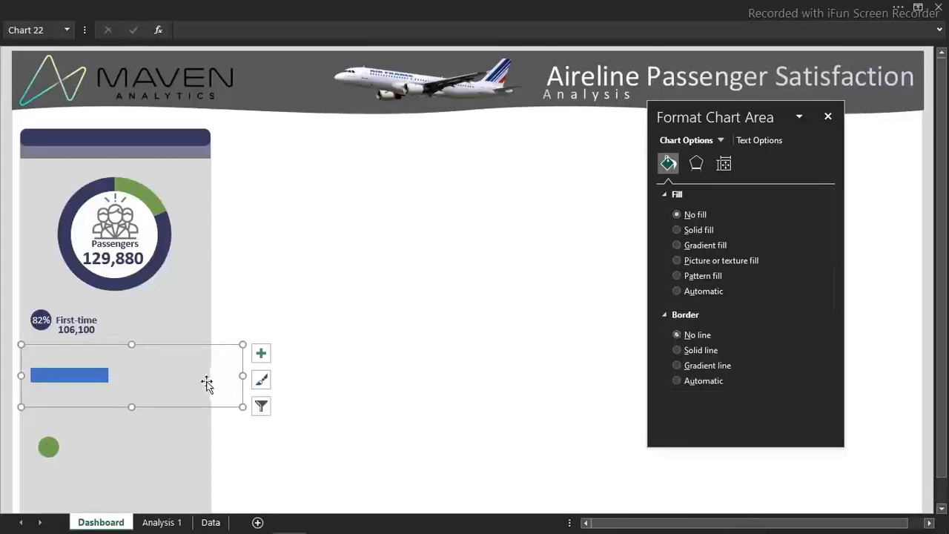
# Set the gap width of the chart's Business data series to 0%
pyautogui.click(94, 378)
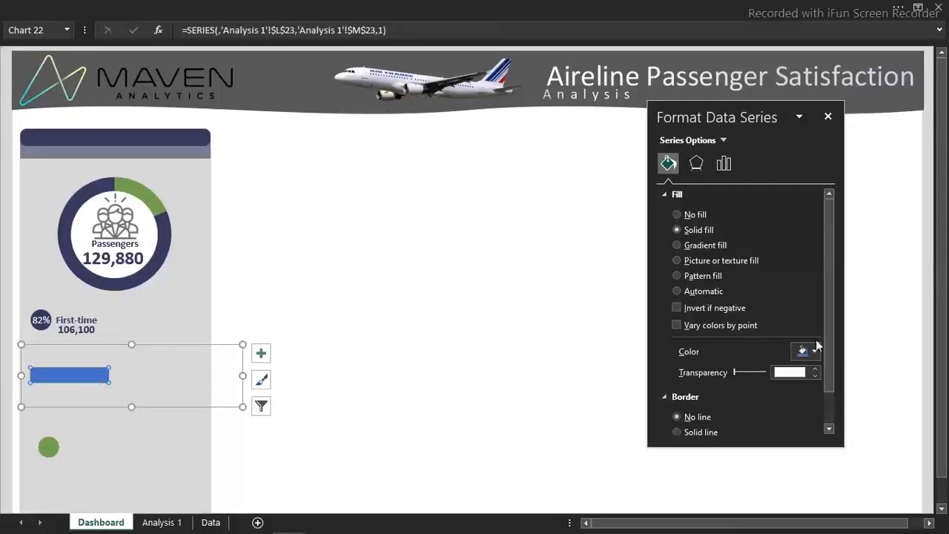
pyautogui.click(724, 164)
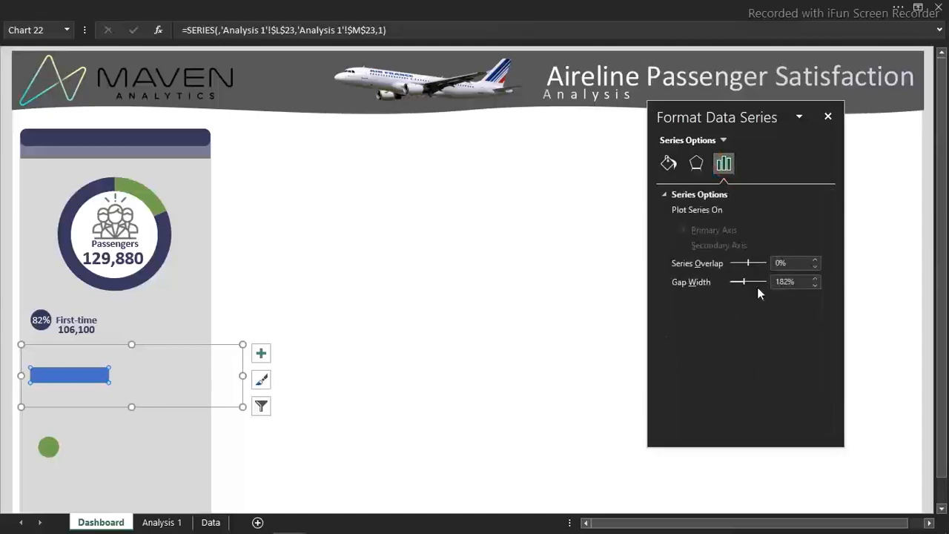
pyautogui.moveTo(744, 281); pyautogui.dragTo(692, 288)
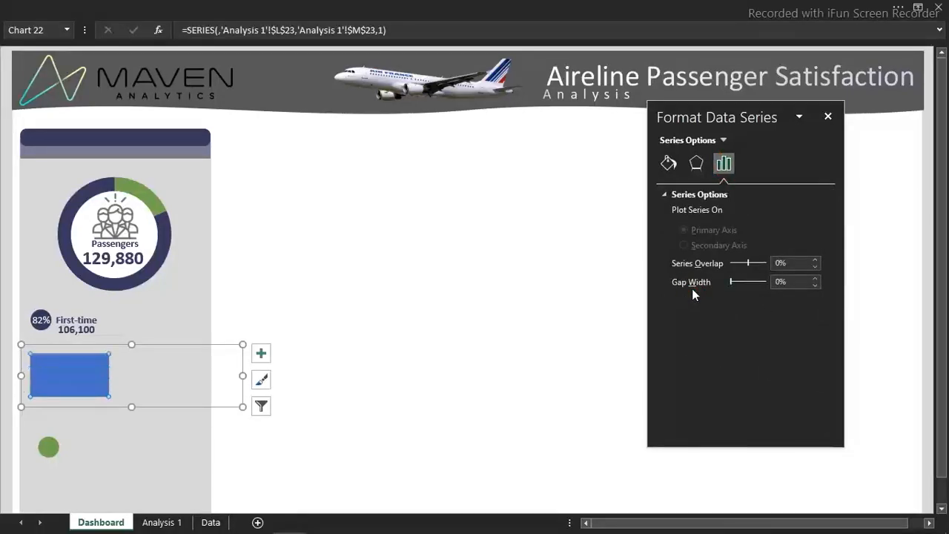
# Reduce the bar chart's height and width so it fits within the grey side panel
pyautogui.click(131, 400)
pyautogui.moveTo(132, 400); pyautogui.dragTo(130, 380)
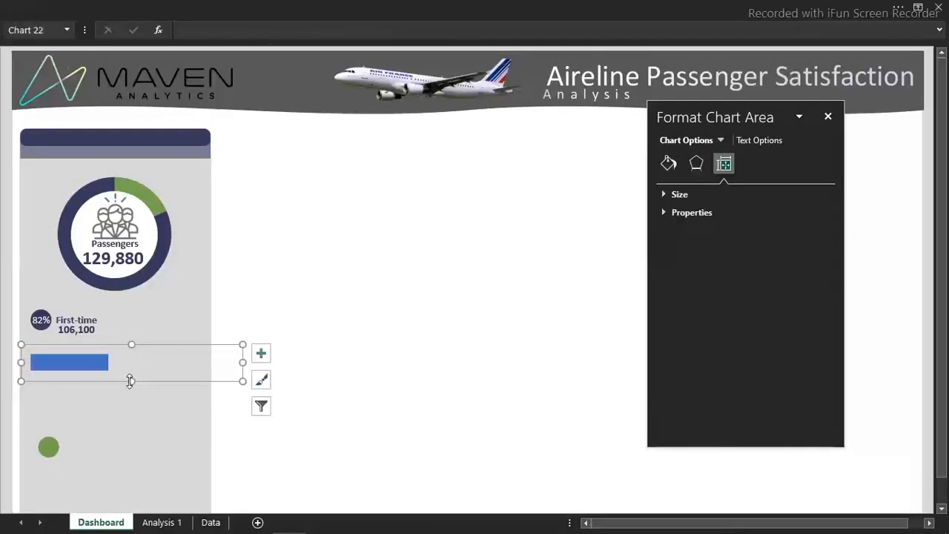
pyautogui.moveTo(243, 364); pyautogui.dragTo(205, 365)
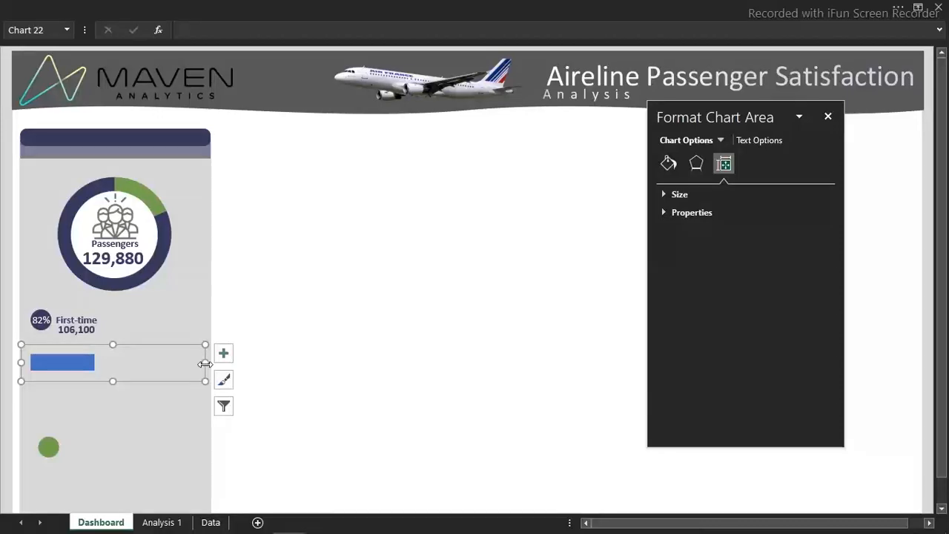
pyautogui.moveTo(112, 381); pyautogui.dragTo(112, 380)
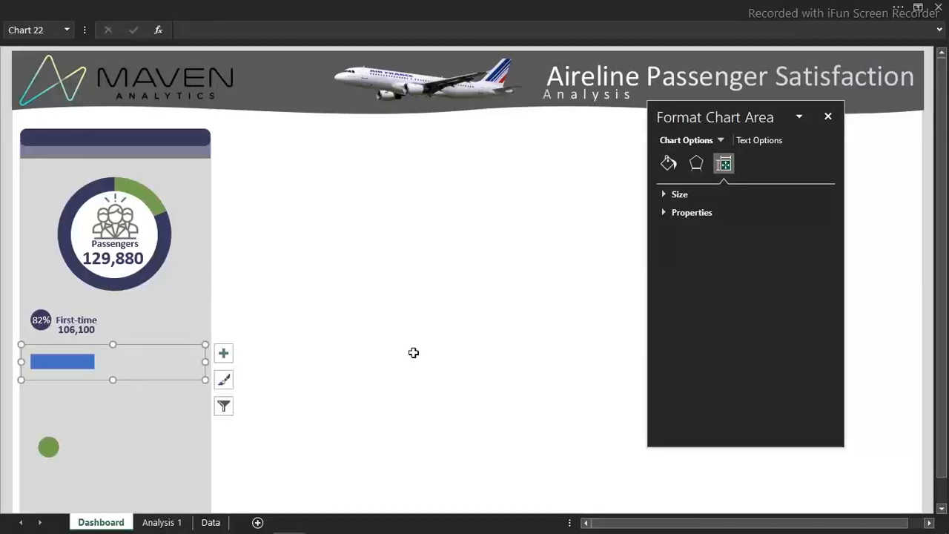
pyautogui.click(306, 420)
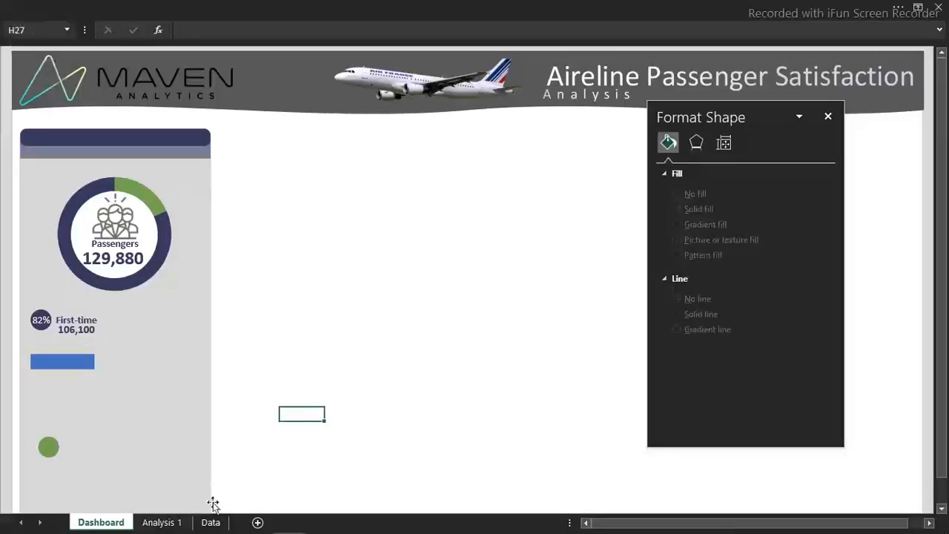
# Set the Business share in M23 on Analysis 1 to 100%, and make the bar chart on the Dashboard sheet slightly thinner
pyautogui.click(181, 522)
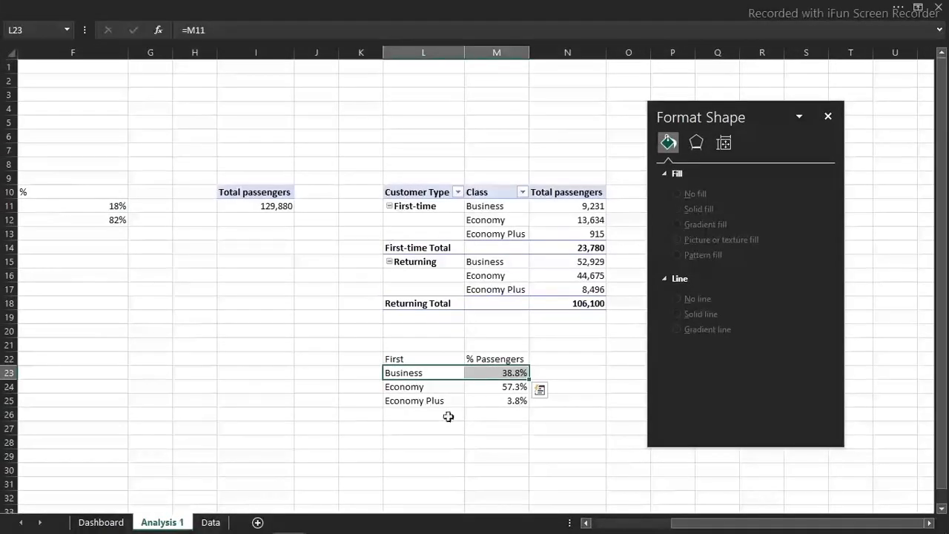
pyautogui.click(505, 373)
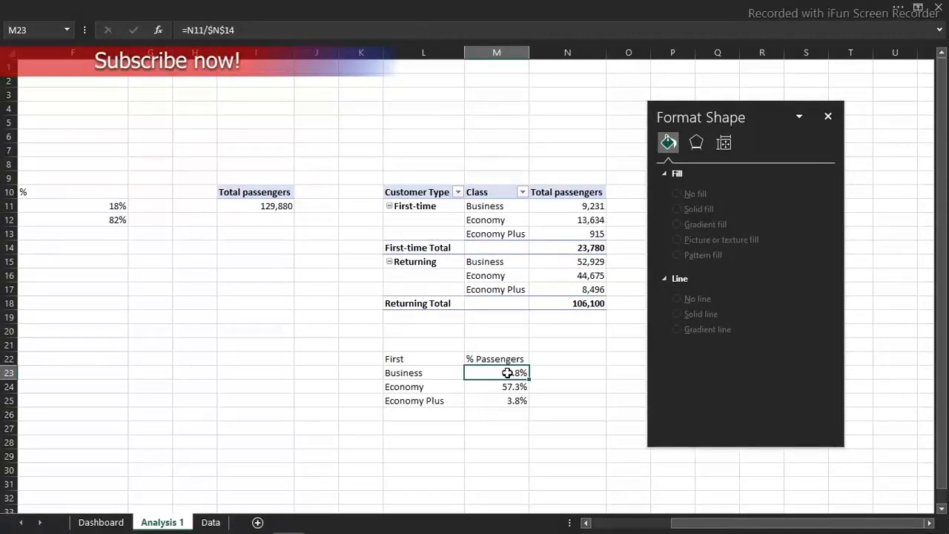
pyautogui.write('1')
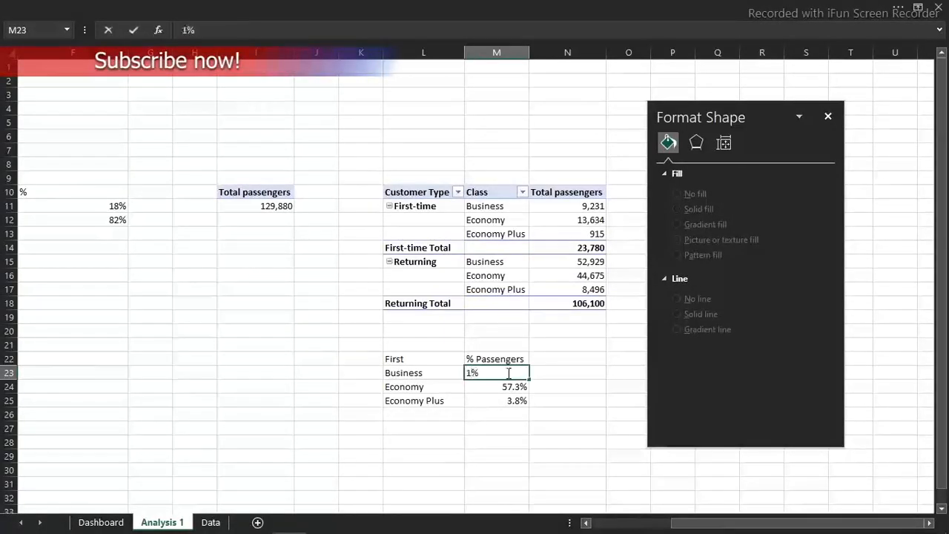
pyautogui.write('00')
pyautogui.press('Return')
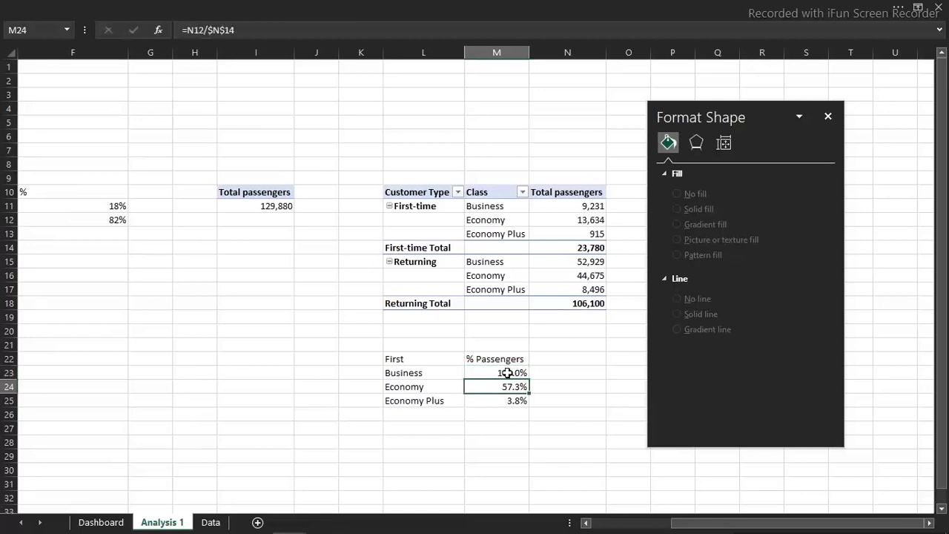
pyautogui.click(115, 523)
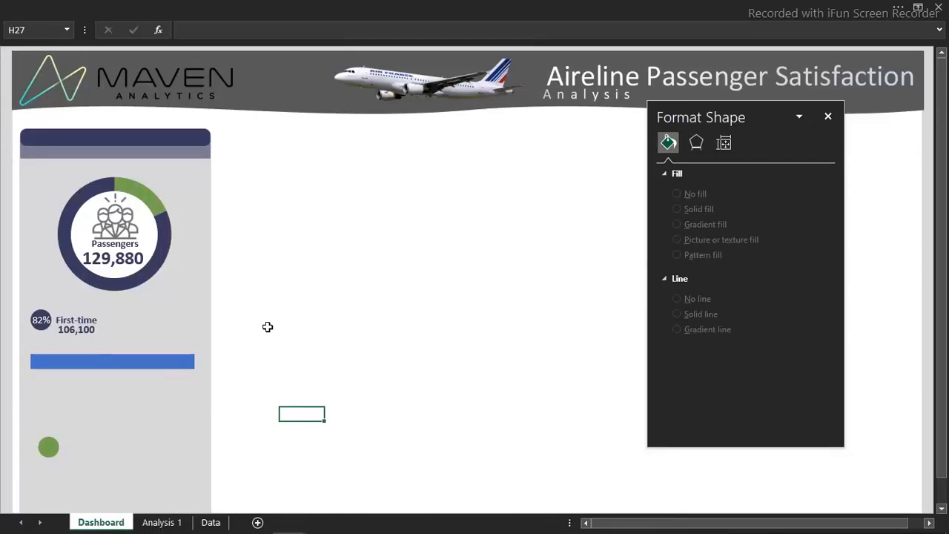
pyautogui.click(292, 334)
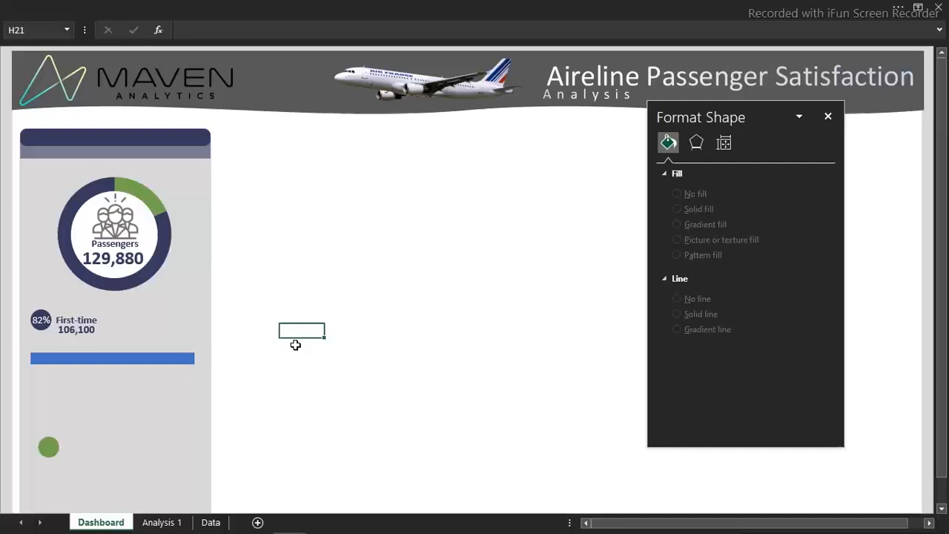
# Draw a rectangle exactly covering the full-length Business bar beneath the First-time label
pyautogui.click(287, 6)
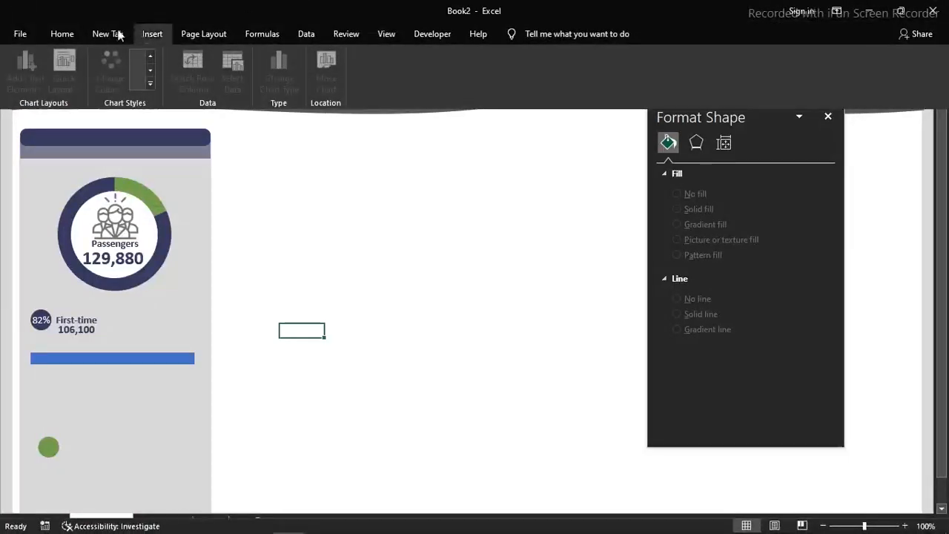
pyautogui.click(140, 36)
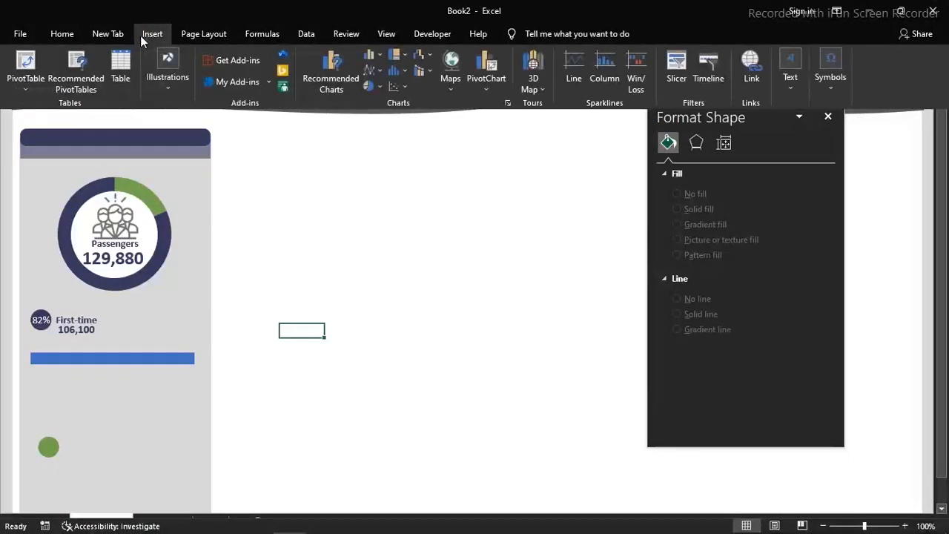
pyautogui.click(167, 86)
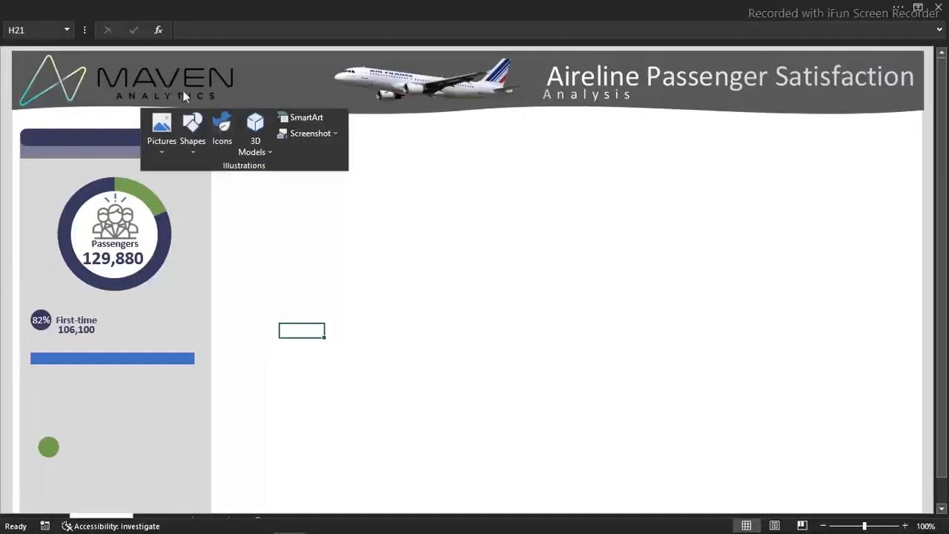
pyautogui.click(195, 148)
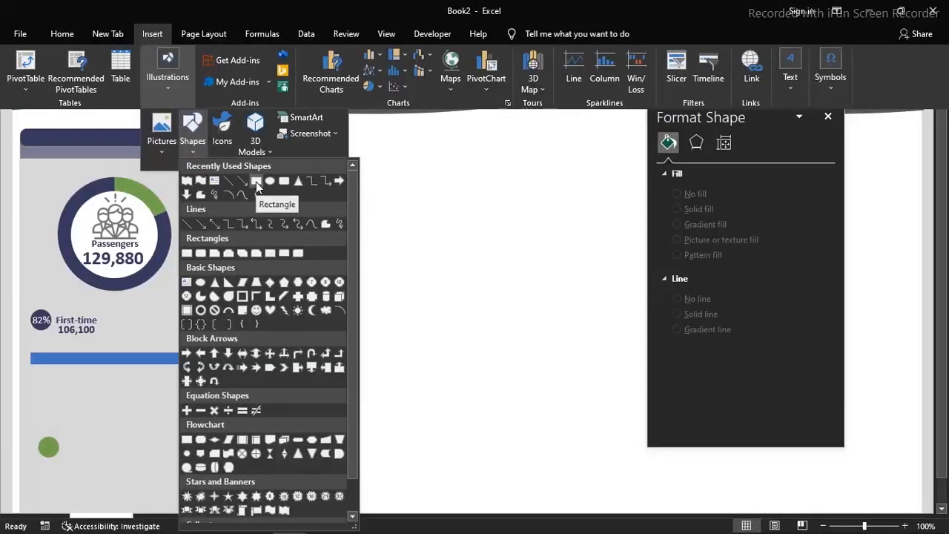
pyautogui.click(257, 182)
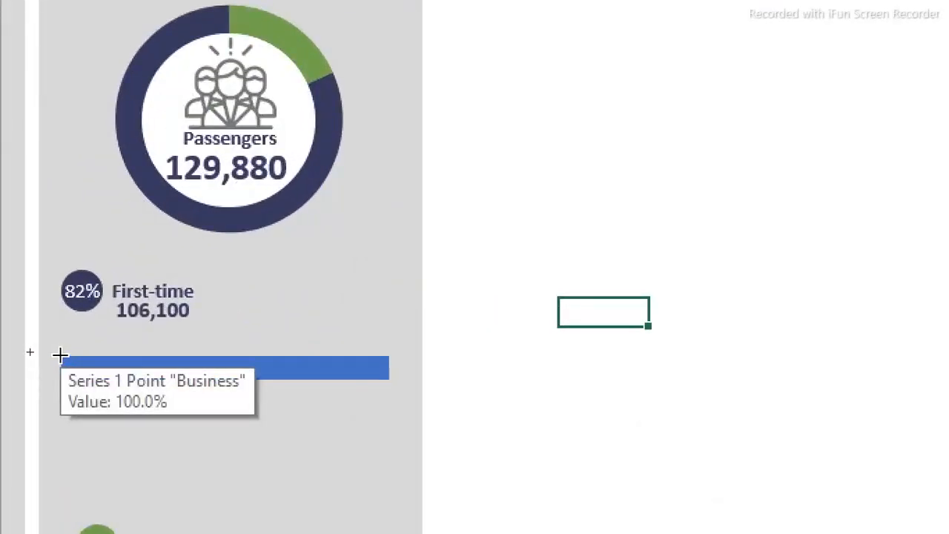
pyautogui.moveTo(60, 355)
pyautogui.mouseDown()
pyautogui.moveTo(114, 380)
pyautogui.moveTo(308, 394)
pyautogui.moveTo(390, 382)
pyautogui.mouseUp()
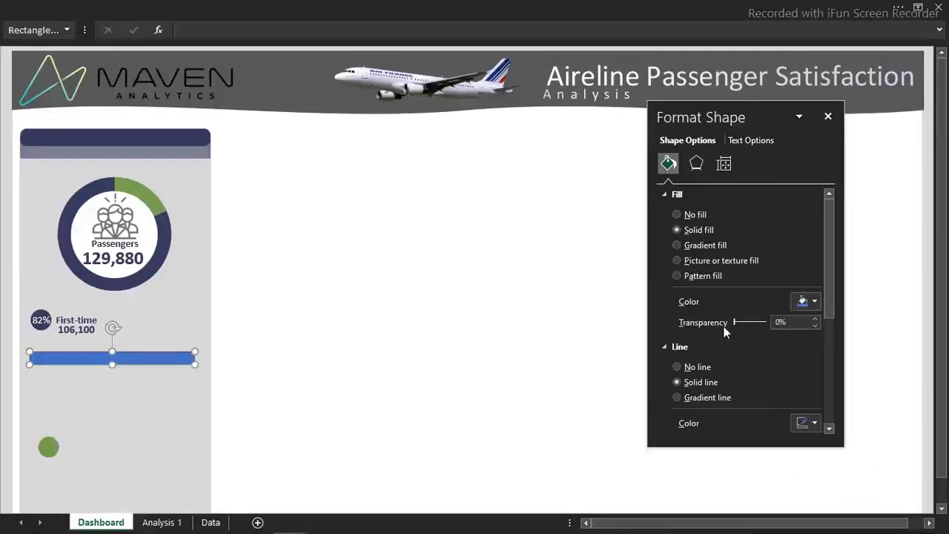
# Fill the rectangle covering the Business bar with the lightest grey tint of the white theme colour and remove its outline
pyautogui.click(813, 301)
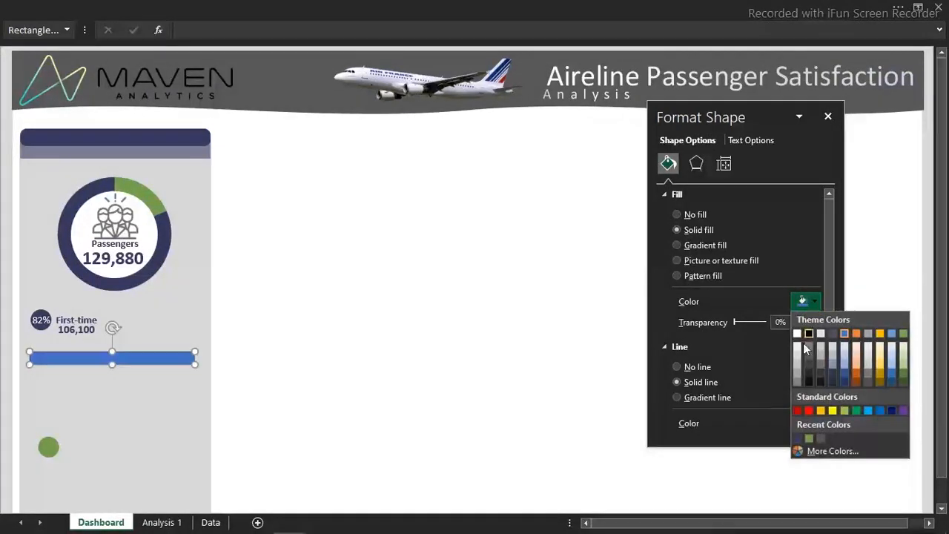
pyautogui.click(797, 349)
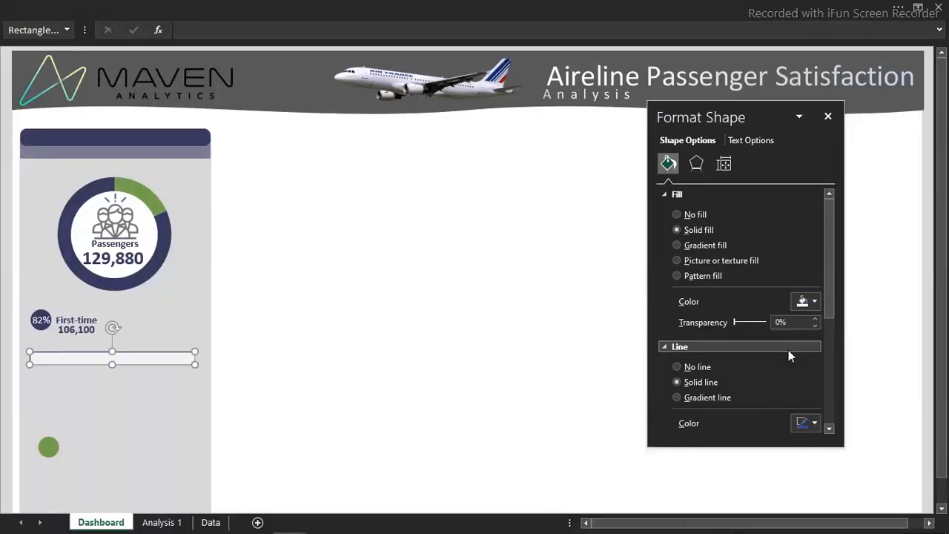
pyautogui.click(692, 366)
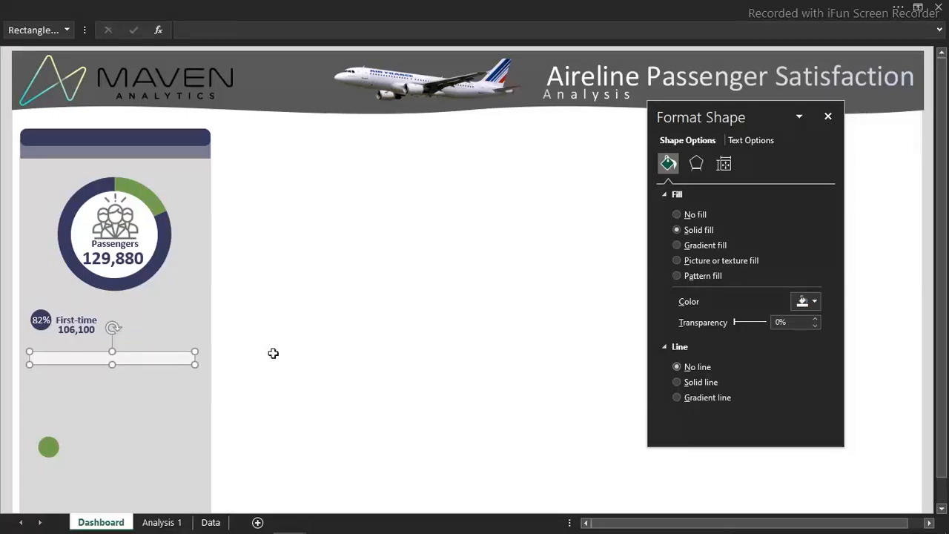
pyautogui.press('Down')
pyautogui.press('Down')
pyautogui.press('Down')
pyautogui.press('Down')
pyautogui.press('Down')
pyautogui.press('Down')
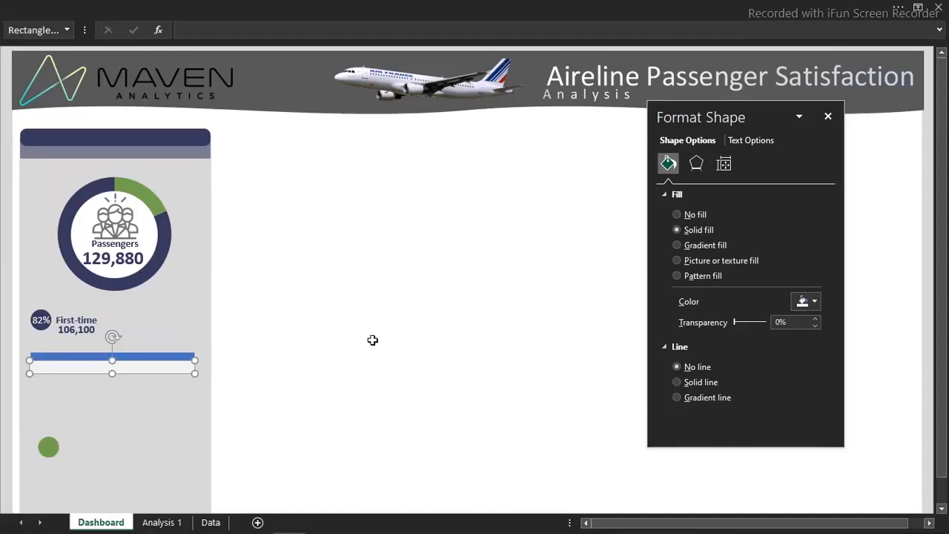
pyautogui.press('Up')
pyautogui.press('Up')
pyautogui.press('Up')
pyautogui.press('Up')
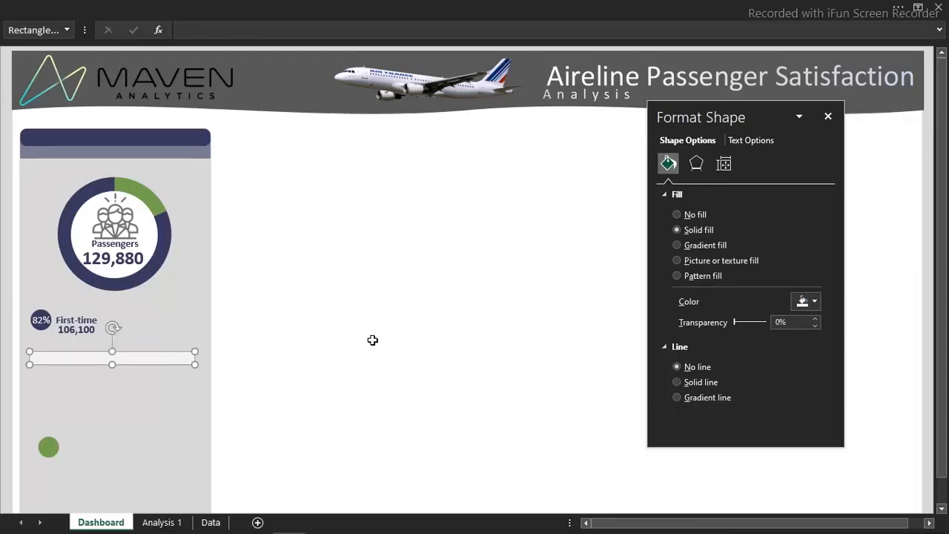
pyautogui.click(373, 340)
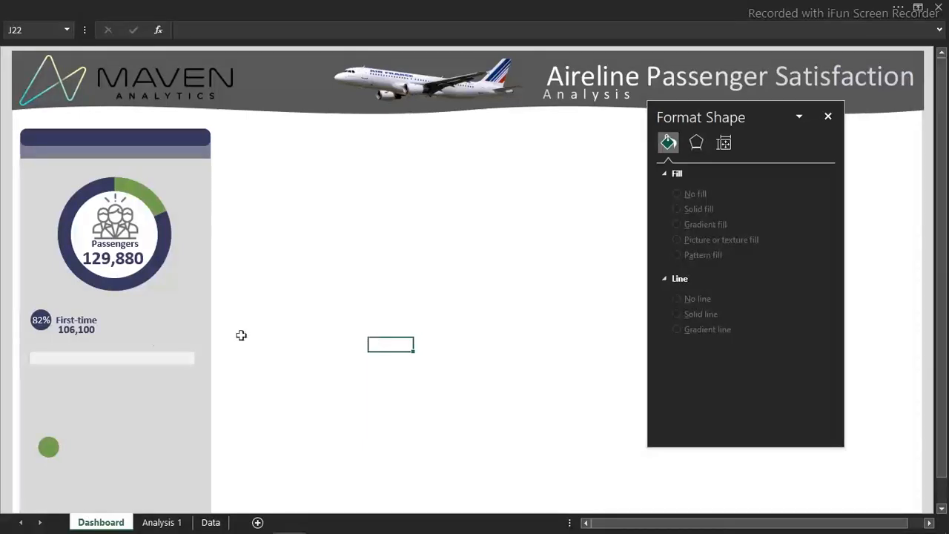
# Send the off-white rectangle to the back, and send the grey side panel behind it
pyautogui.click(100, 356)
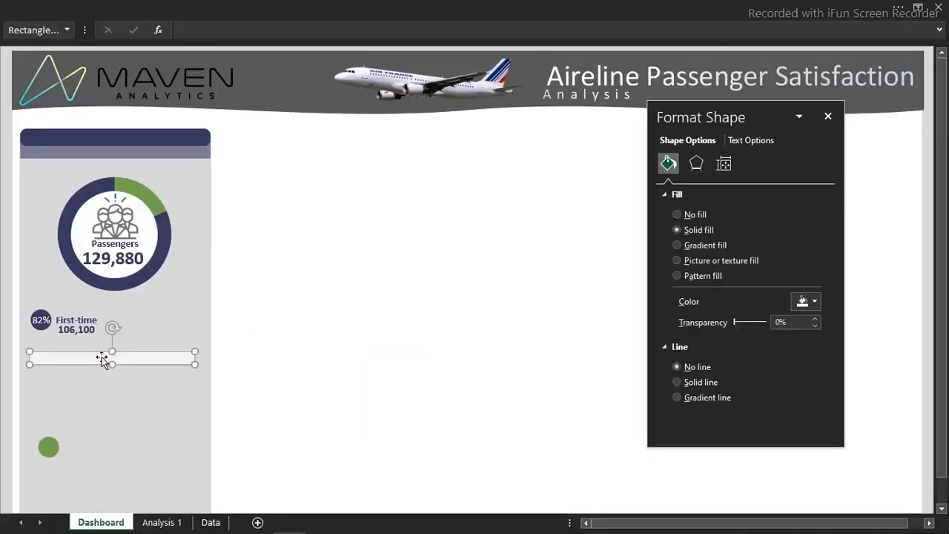
pyautogui.rightClick(103, 361)
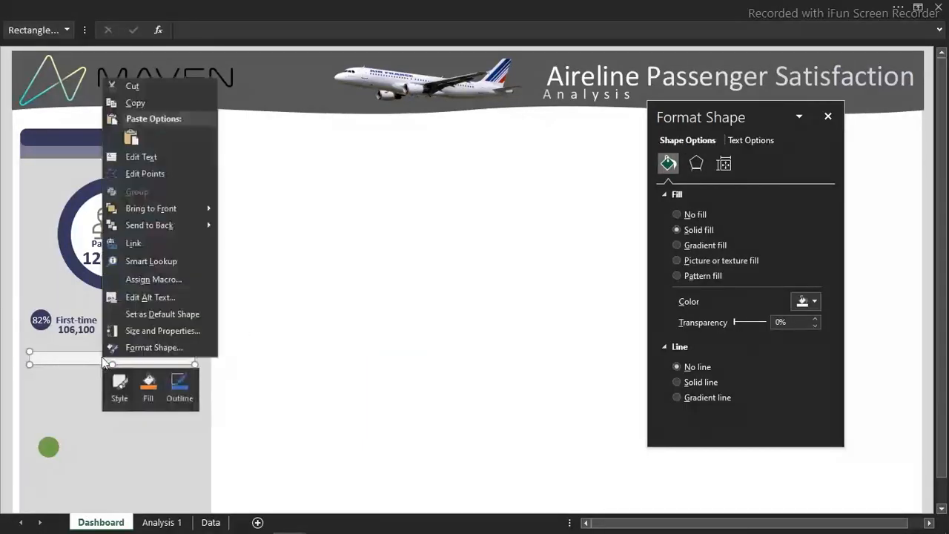
pyautogui.click(140, 225)
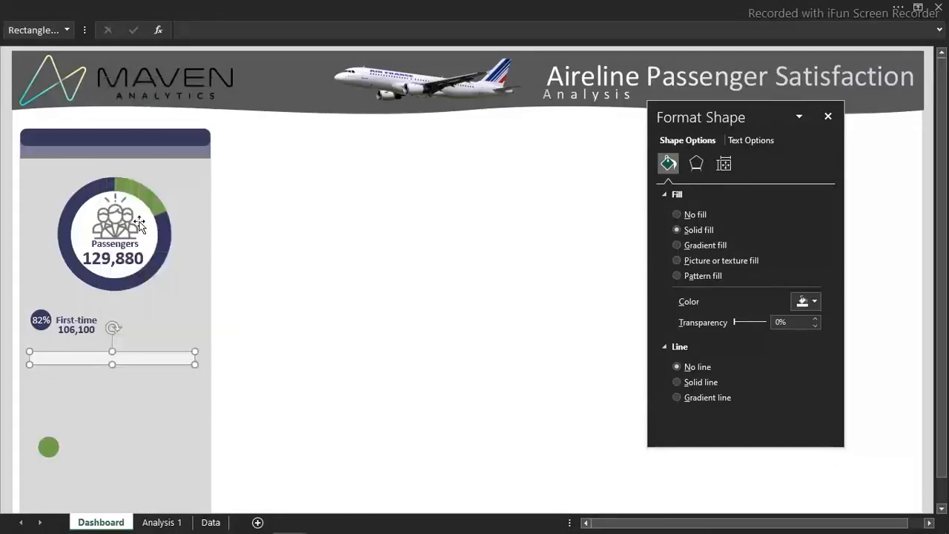
pyautogui.click(328, 269)
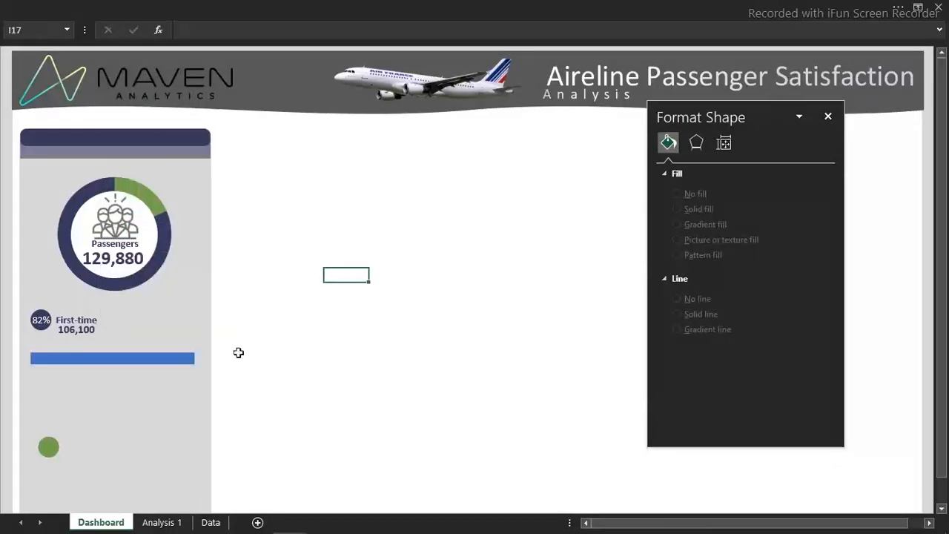
pyautogui.click(208, 309)
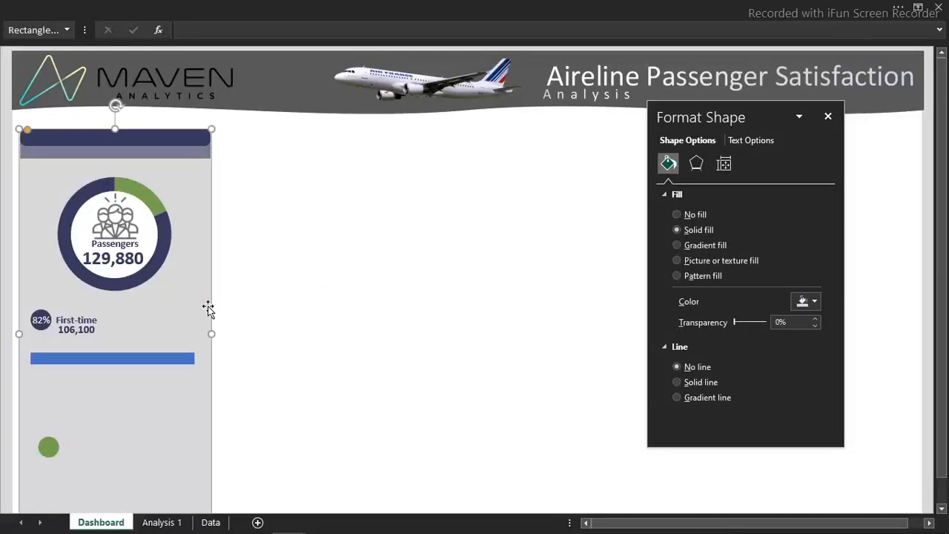
pyautogui.rightClick(209, 310)
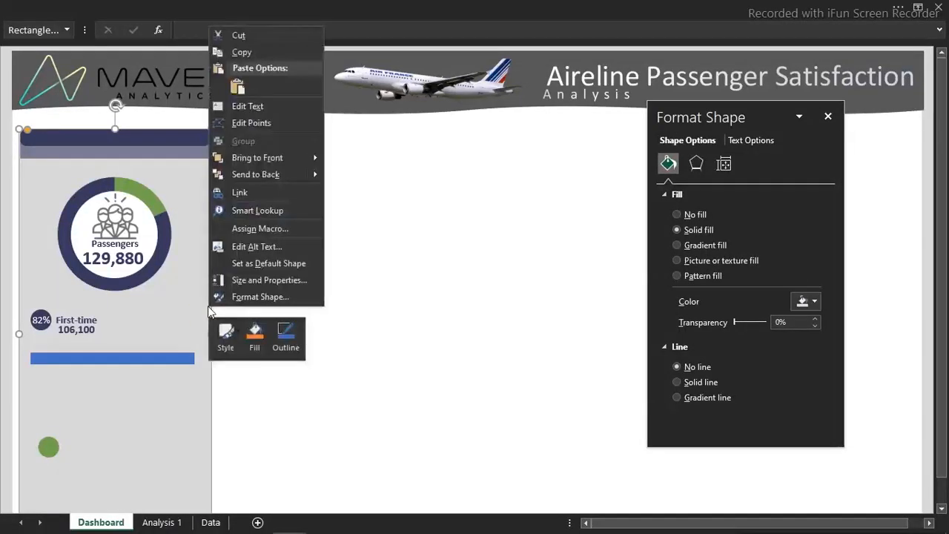
pyautogui.click(251, 175)
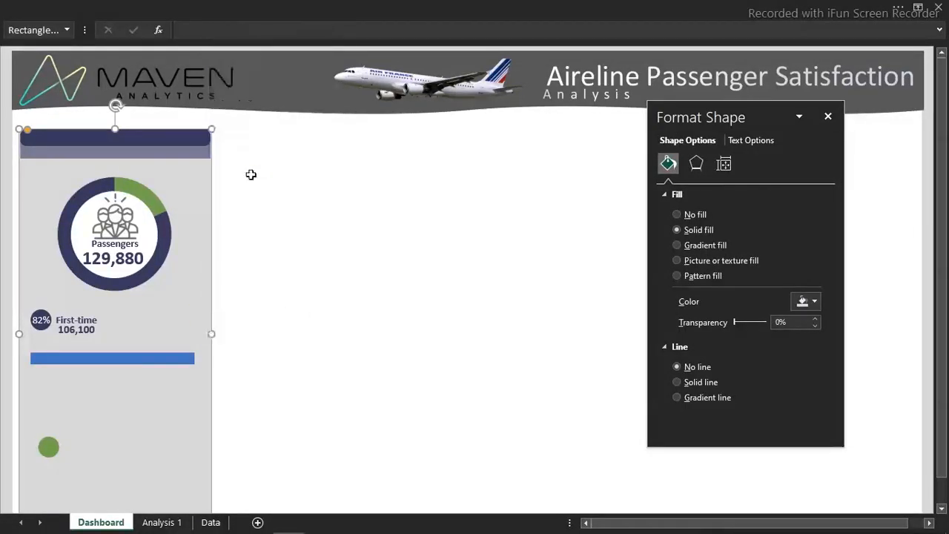
pyautogui.click(282, 253)
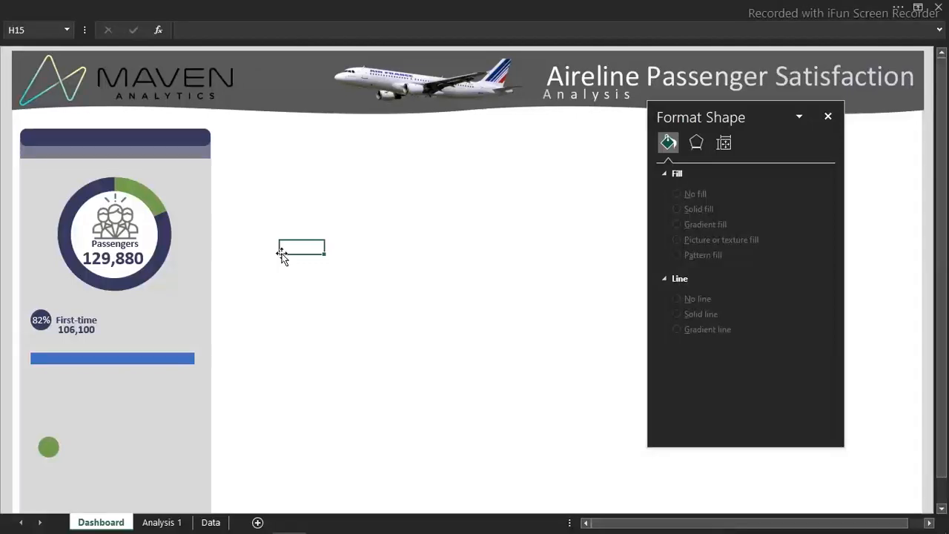
# Replace the first-time Business share in M23 on Analysis 1 with the formula =N11/$N$14
pyautogui.click(159, 521)
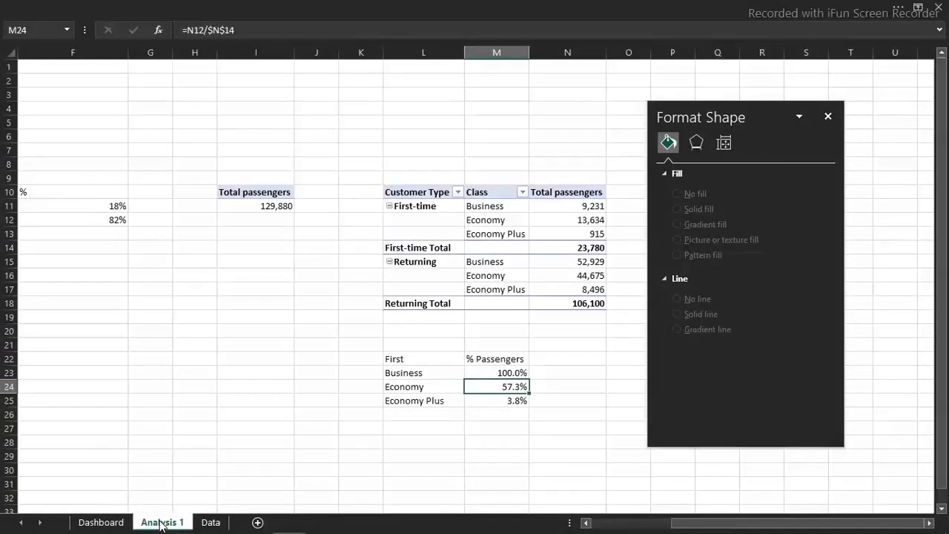
pyautogui.click(513, 373)
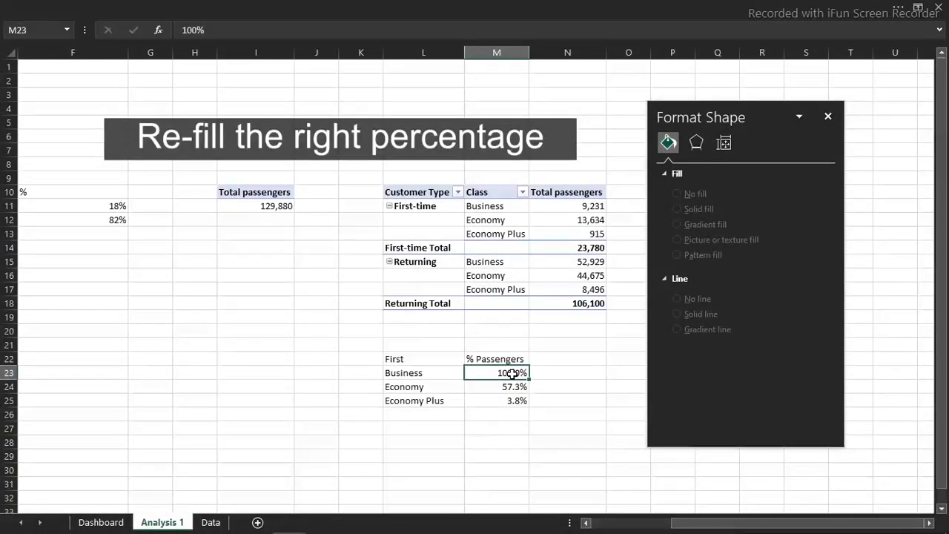
pyautogui.doubleClick(513, 373)
pyautogui.press('BackSpace')
pyautogui.press('BackSpace')
pyautogui.press('BackSpace')
pyautogui.press('BackSpace')
pyautogui.write('=')
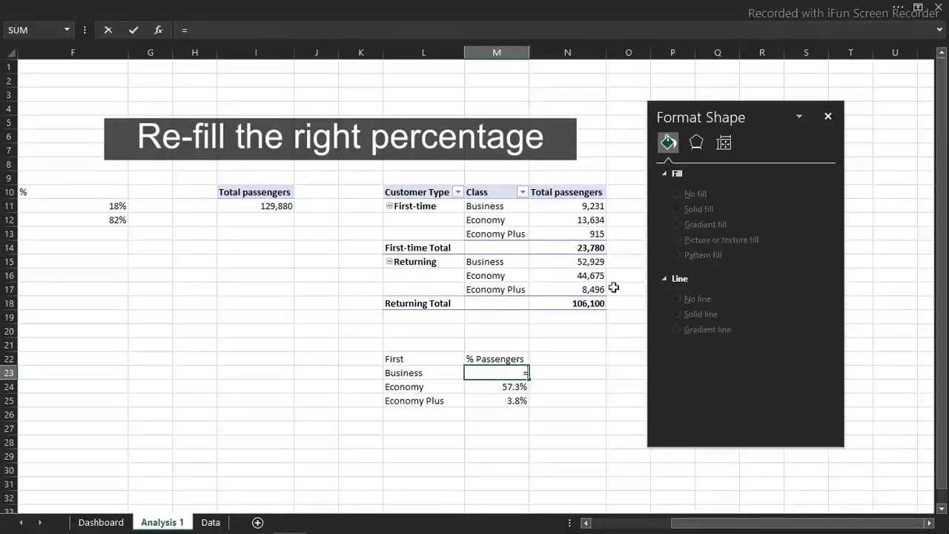
pyautogui.click(586, 205)
pyautogui.write('/')
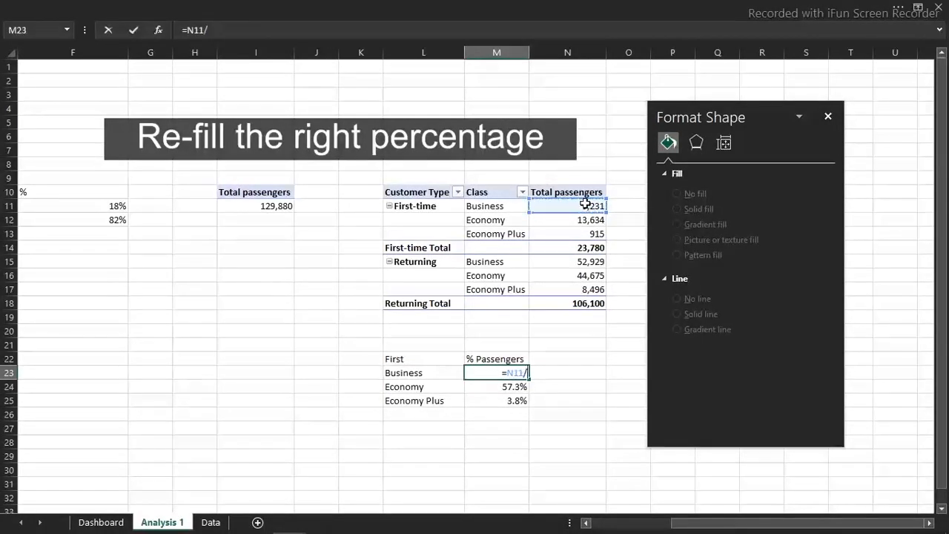
pyautogui.click(588, 248)
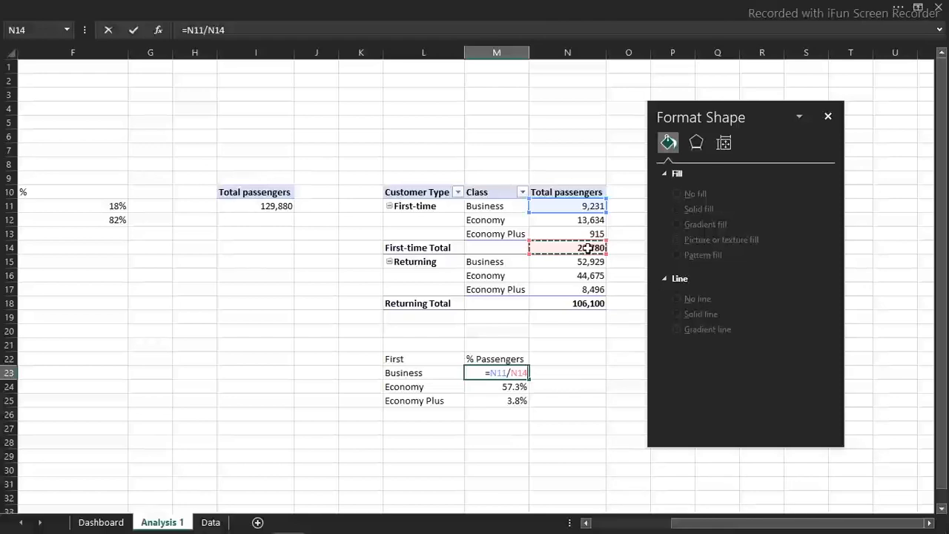
pyautogui.press('F4')
pyautogui.press('Return')
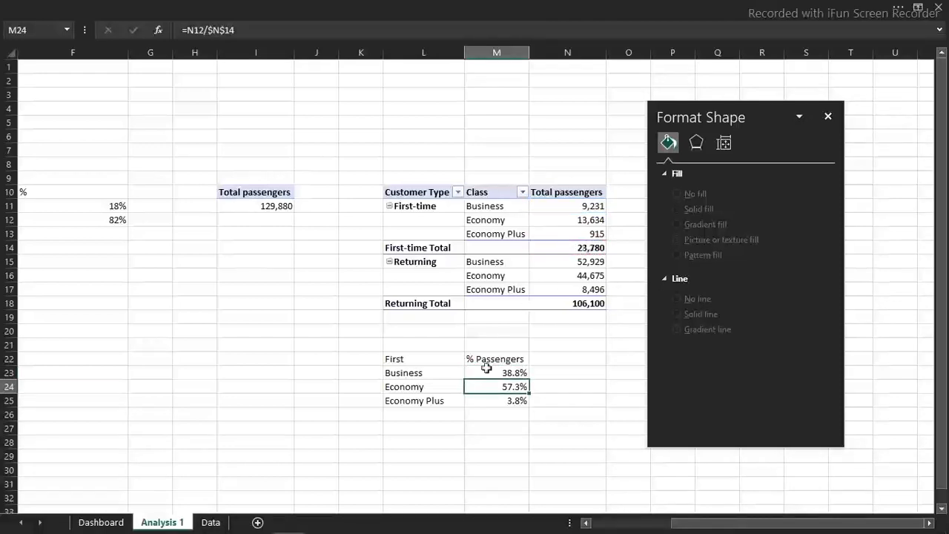
# Recolour the Business bar on the Dashboard sheet with the recently used dark navy blue
pyautogui.click(101, 522)
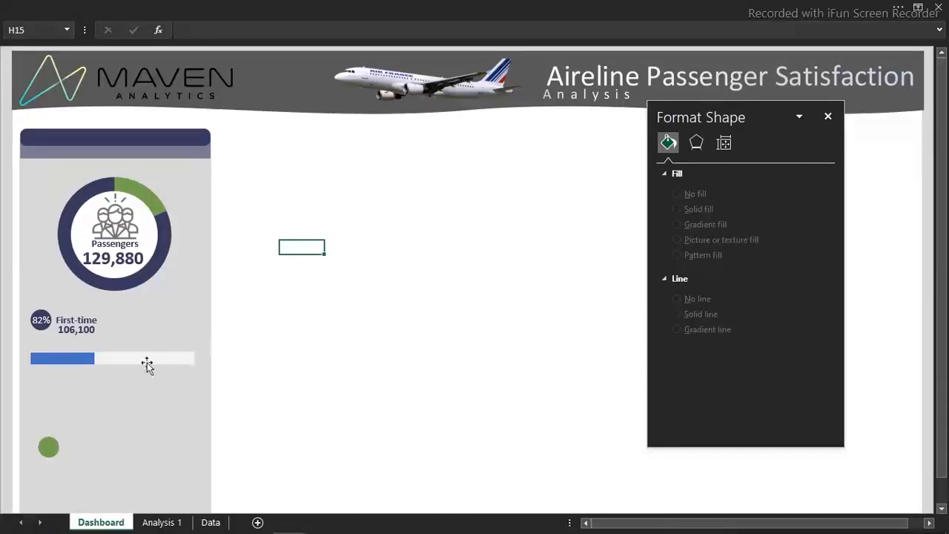
pyautogui.click(85, 358)
pyautogui.click(85, 359)
pyautogui.click(82, 359)
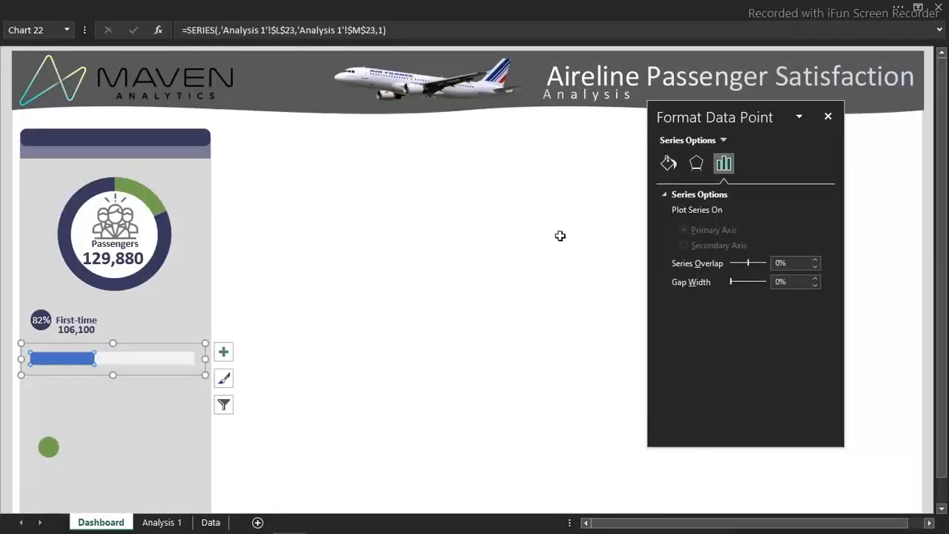
pyautogui.click(669, 166)
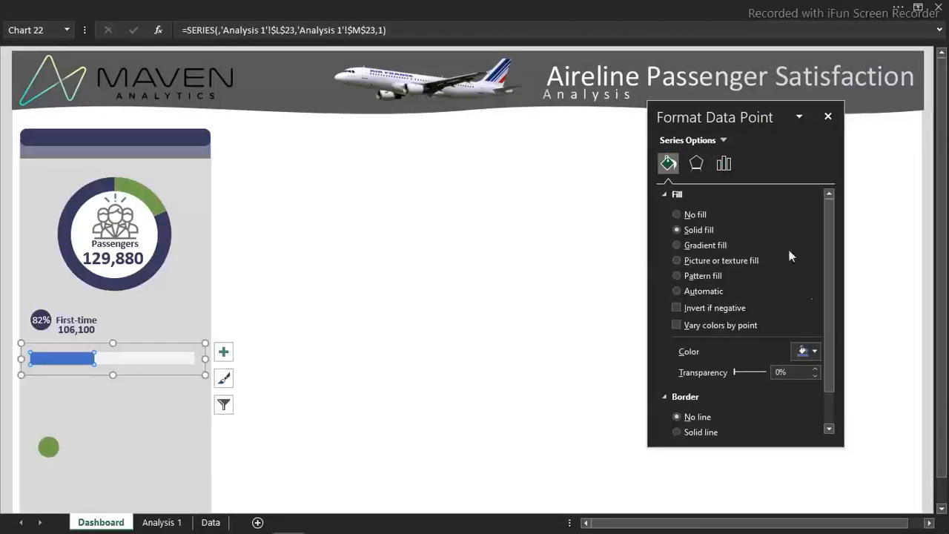
pyautogui.click(814, 350)
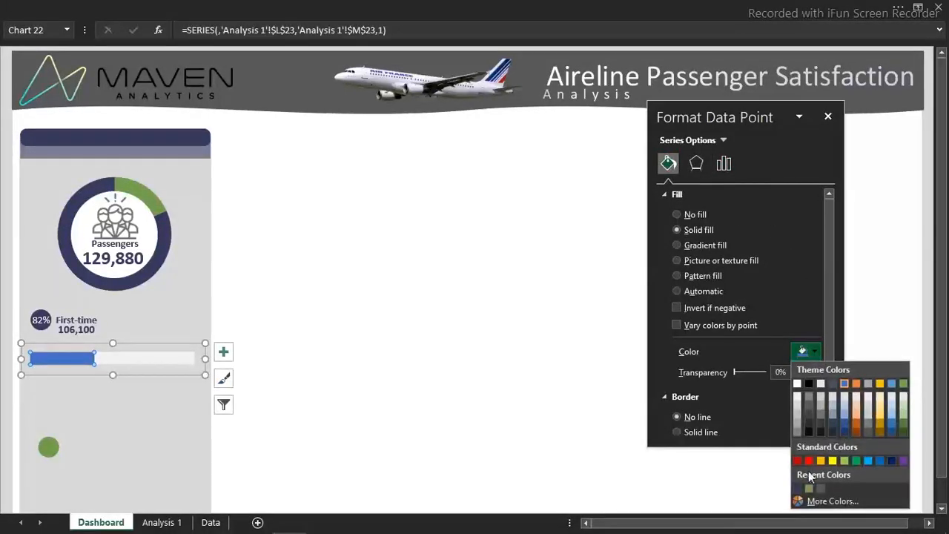
pyautogui.click(798, 489)
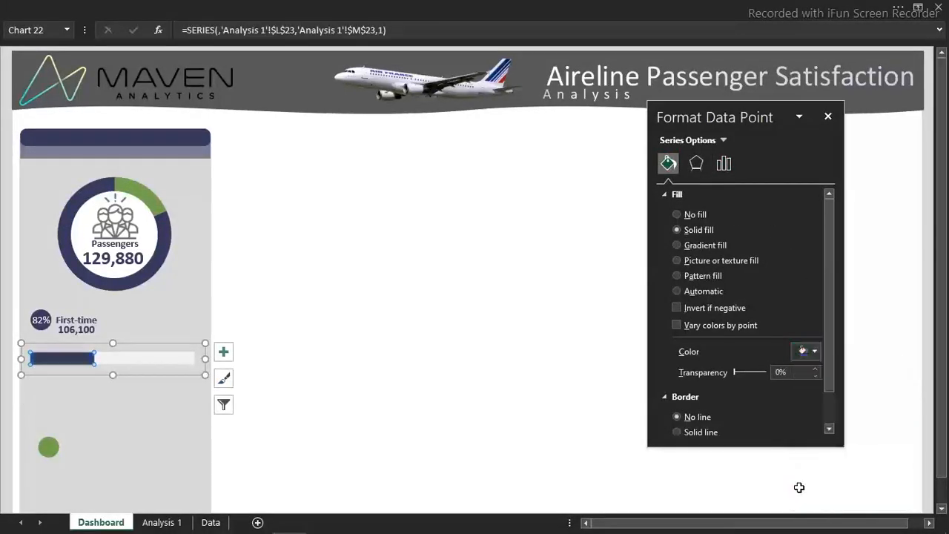
pyautogui.click(354, 388)
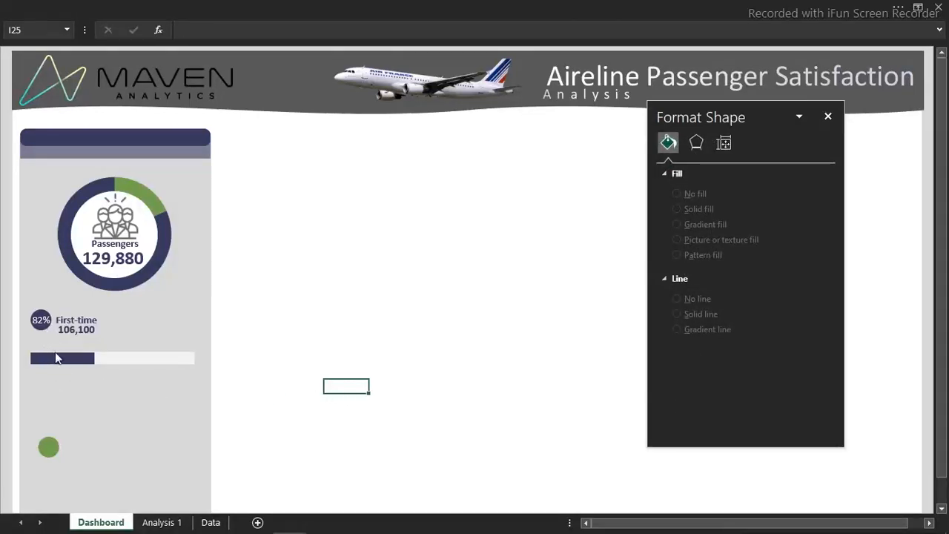
# Group the Business bar chart with its off-white background rectangle, using Select Objects to pick both
pyautogui.click(429, 6)
pyautogui.click(64, 34)
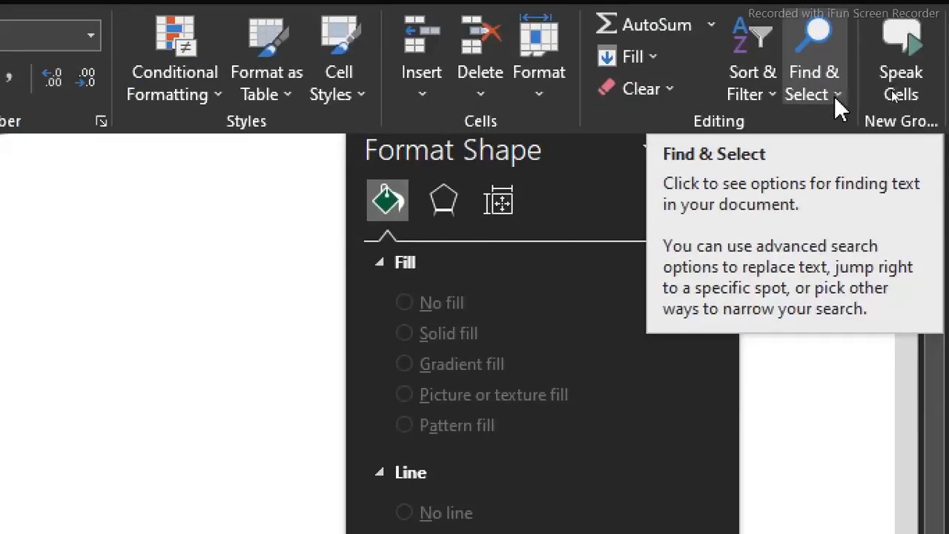
pyautogui.click(836, 89)
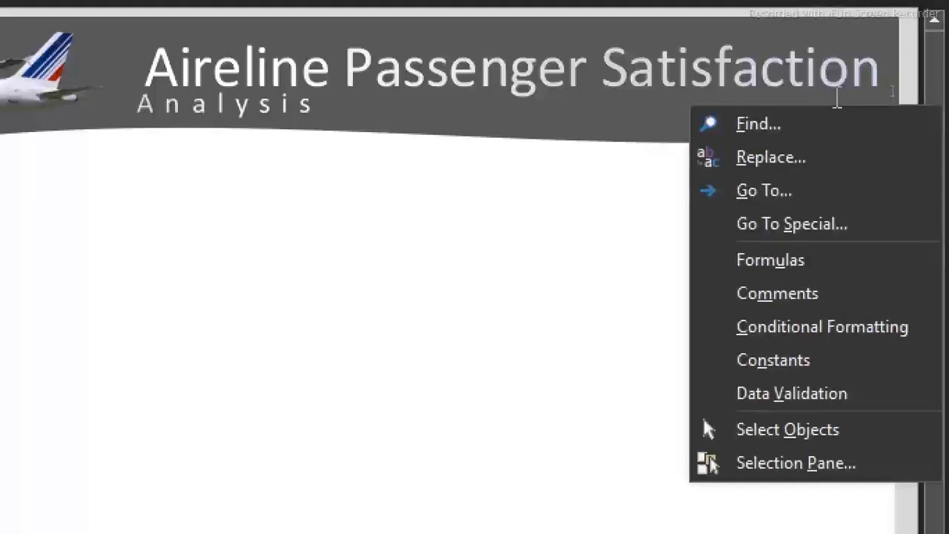
pyautogui.click(779, 432)
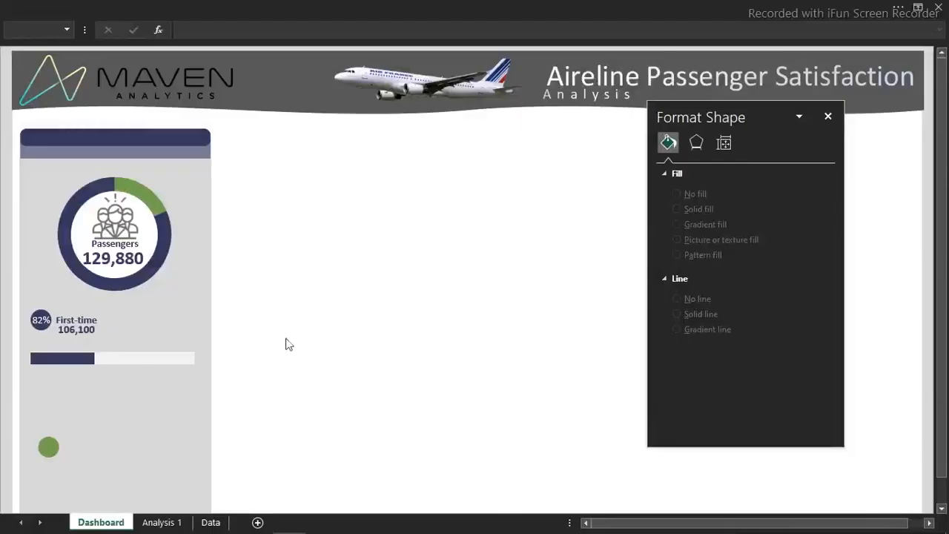
pyautogui.moveTo(258, 319); pyautogui.dragTo(126, 384)
pyautogui.moveTo(239, 400); pyautogui.dragTo(5, 339)
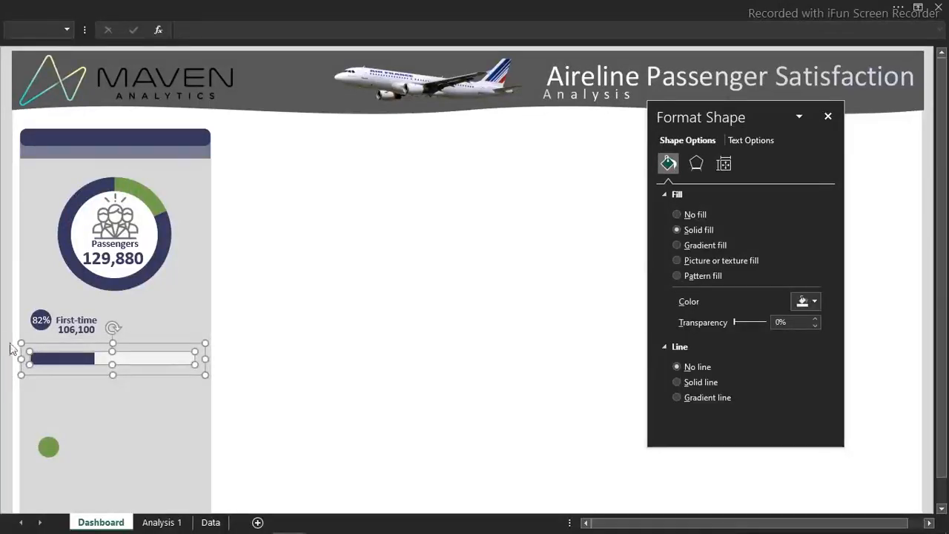
pyautogui.rightClick(46, 356)
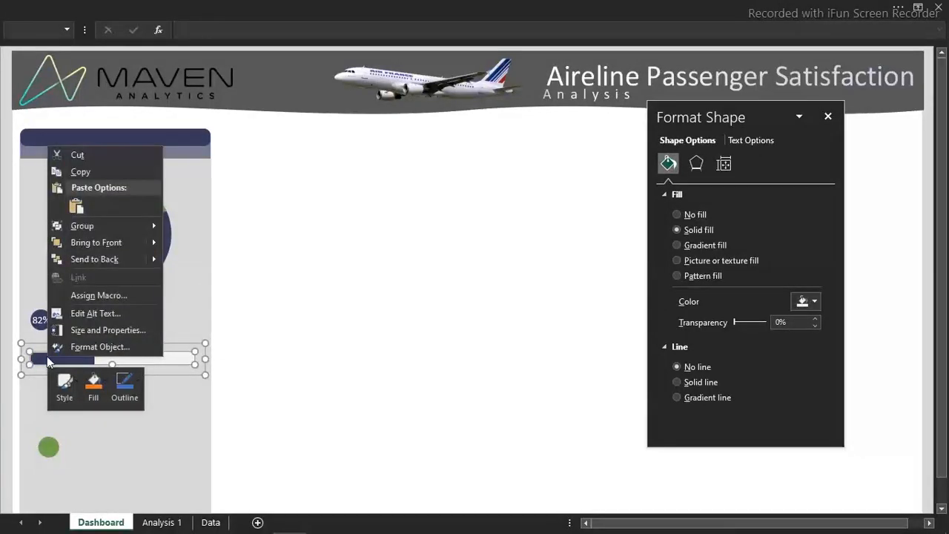
pyautogui.moveTo(148, 225)
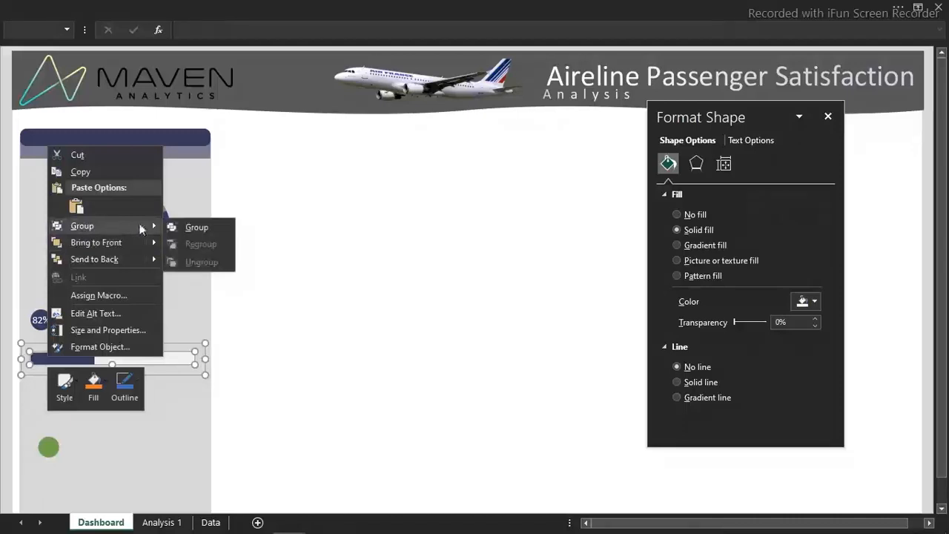
pyautogui.click(185, 228)
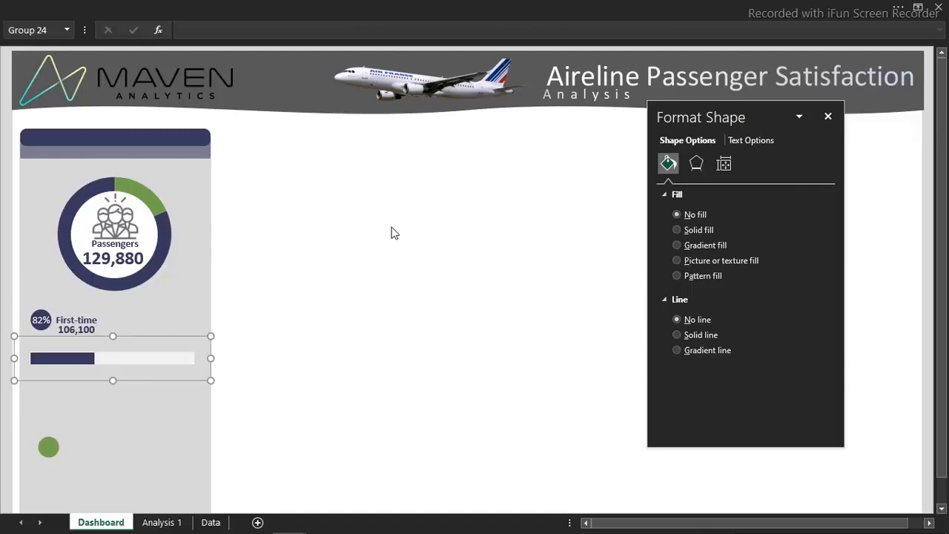
pyautogui.press('Escape')
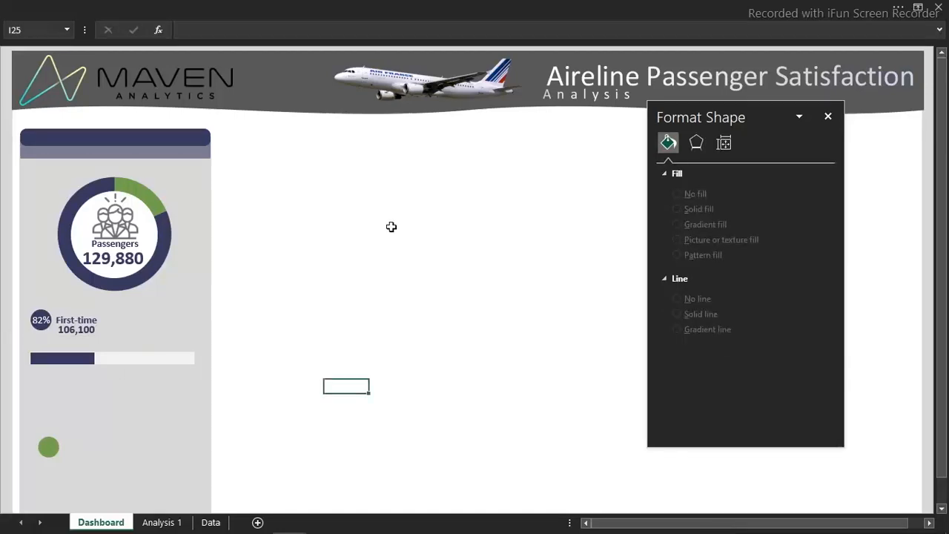
# Duplicate the grouped Business percentage bar twice and stack the copies at even spacing beneath the original in the side panel
pyautogui.click(149, 360)
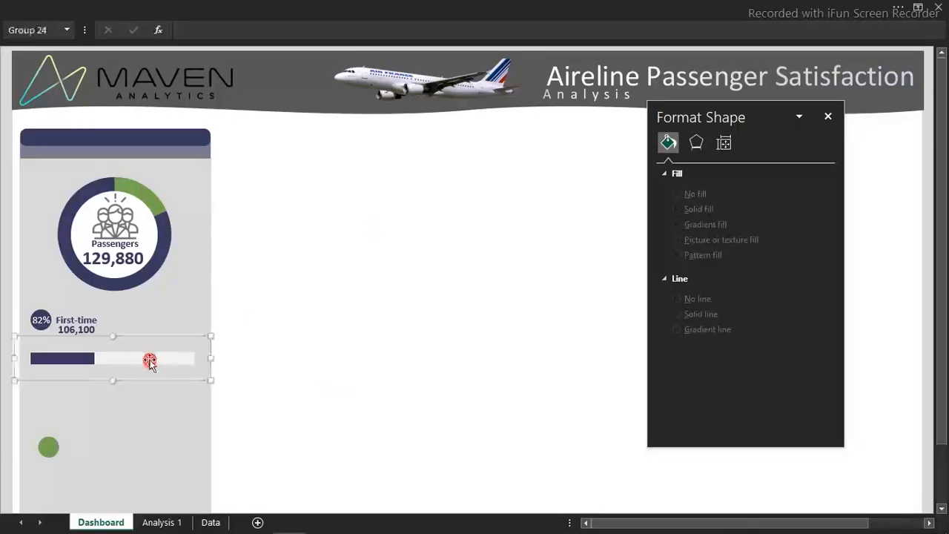
pyautogui.hotkey('ctrl', 'd')
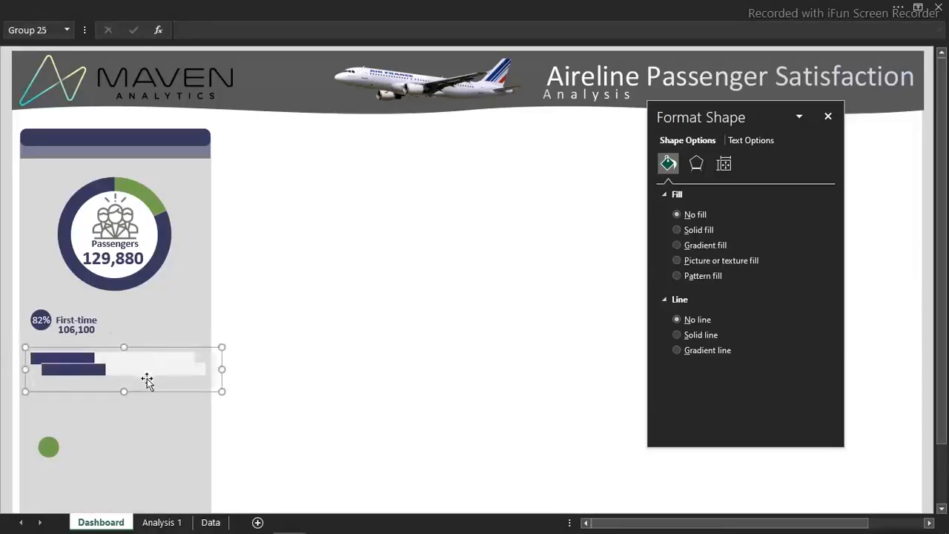
pyautogui.moveTo(151, 390); pyautogui.dragTo(142, 415)
pyautogui.hotkey('ctrl', 'd')
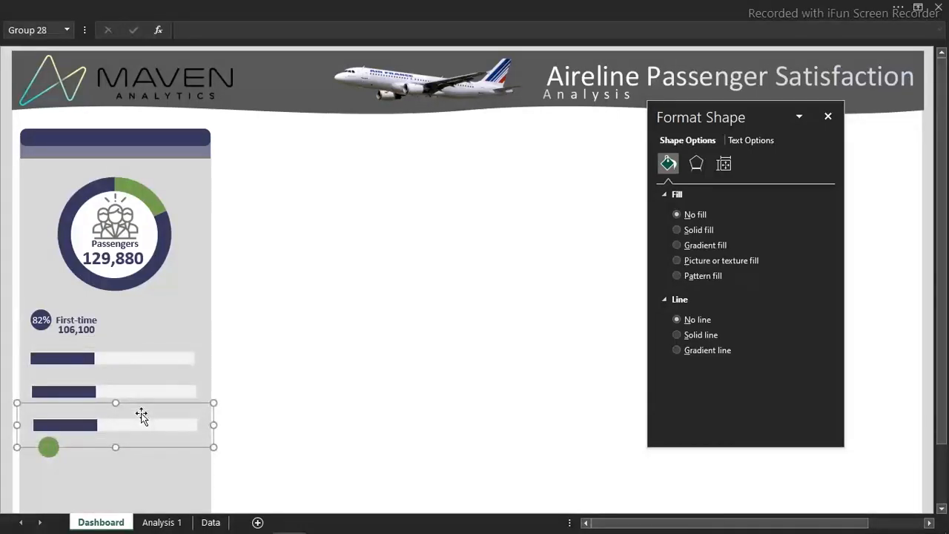
pyautogui.click(350, 420)
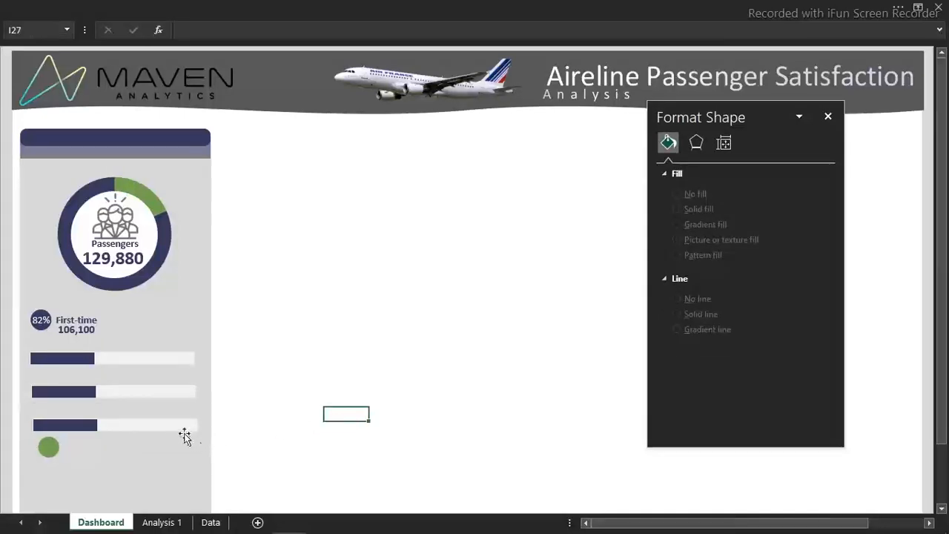
# Select all three bar groups and distribute them vertically and horizontally
pyautogui.click(182, 432)
pyautogui.keyDown('ctrl'); pyautogui.click(153, 393); pyautogui.keyUp('ctrl')
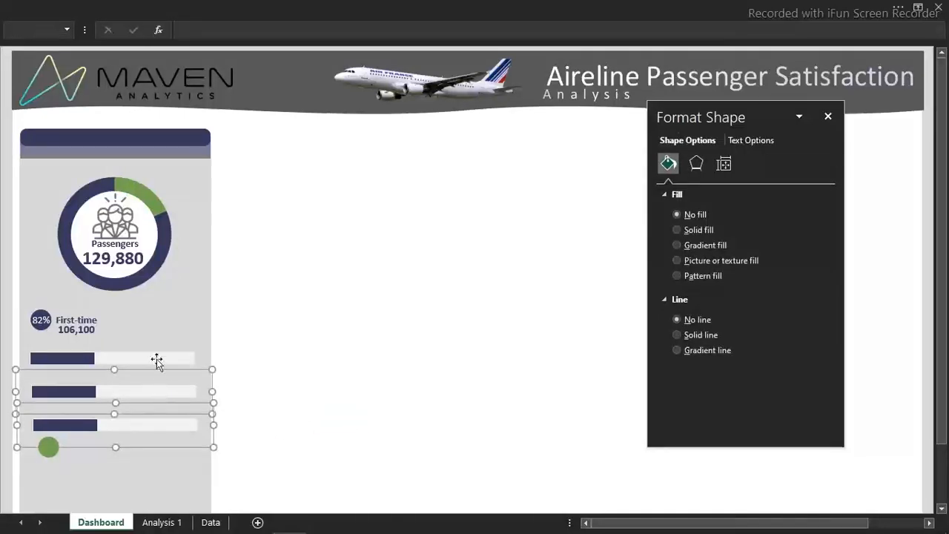
pyautogui.keyDown('ctrl'); pyautogui.click(156, 358); pyautogui.keyUp('ctrl')
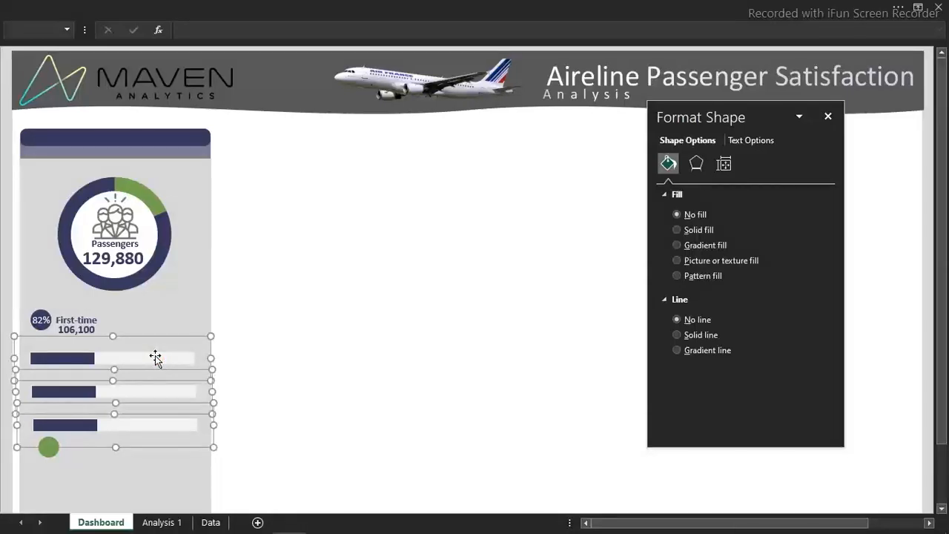
pyautogui.click(525, 6)
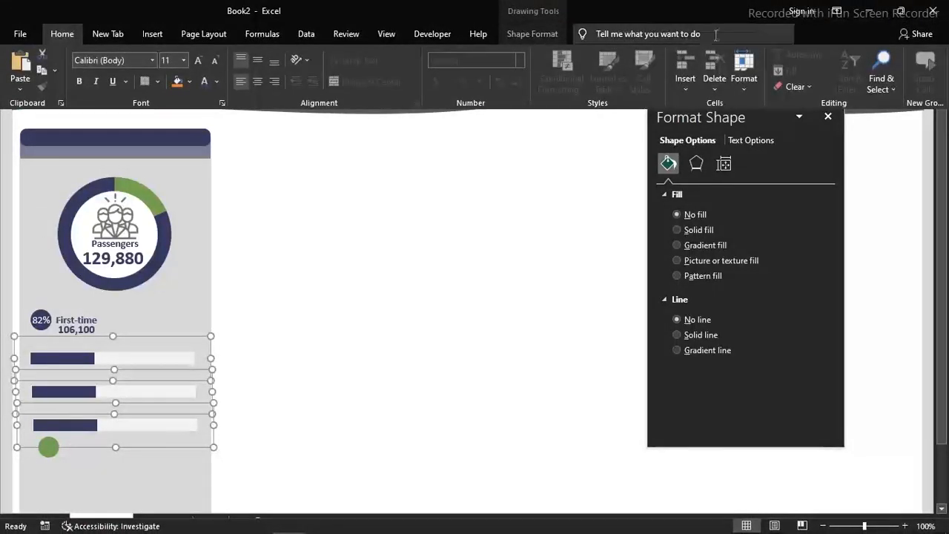
pyautogui.click(558, 36)
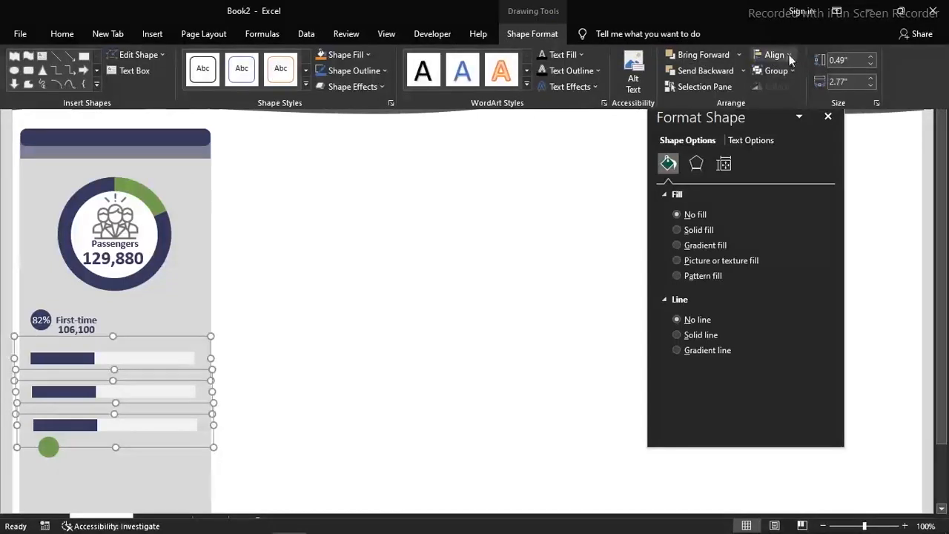
pyautogui.click(771, 53)
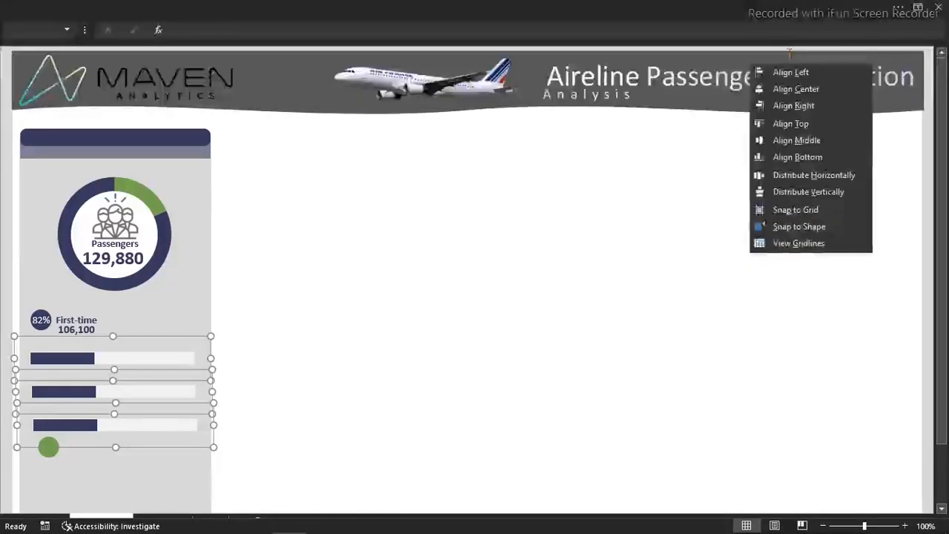
pyautogui.click(816, 193)
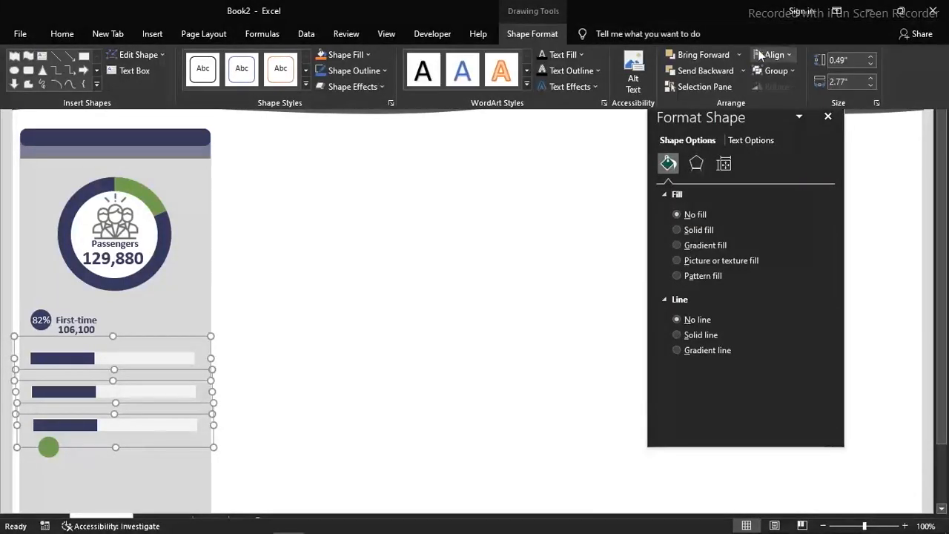
pyautogui.click(784, 51)
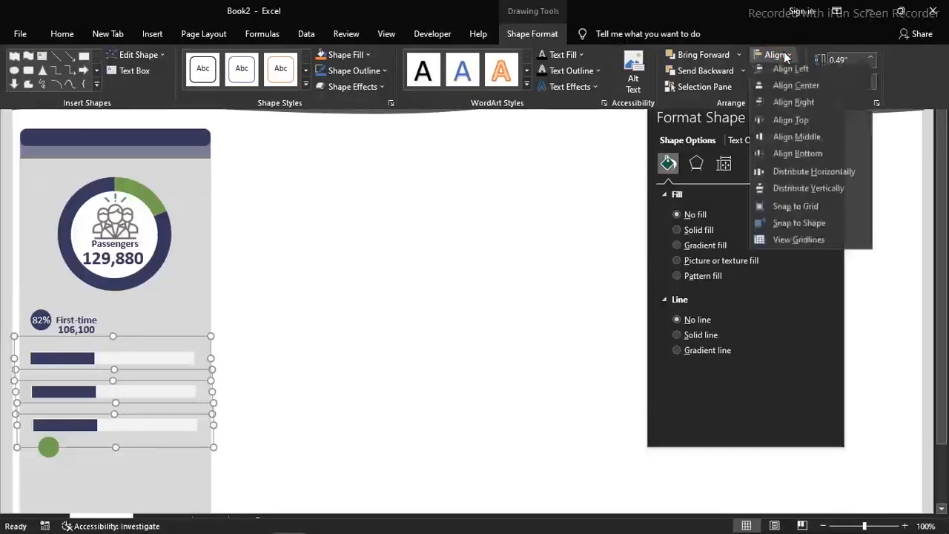
pyautogui.click(802, 175)
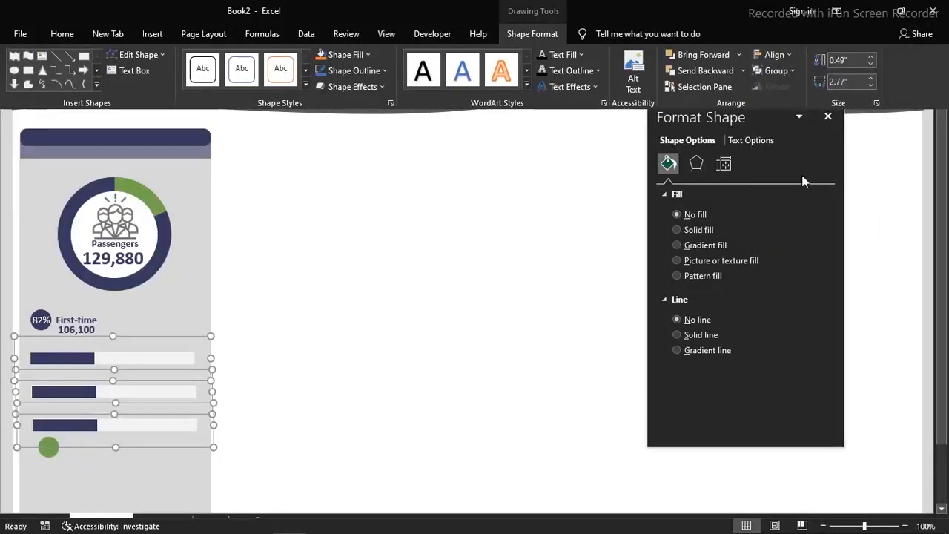
pyautogui.click(417, 277)
pyautogui.click(418, 275)
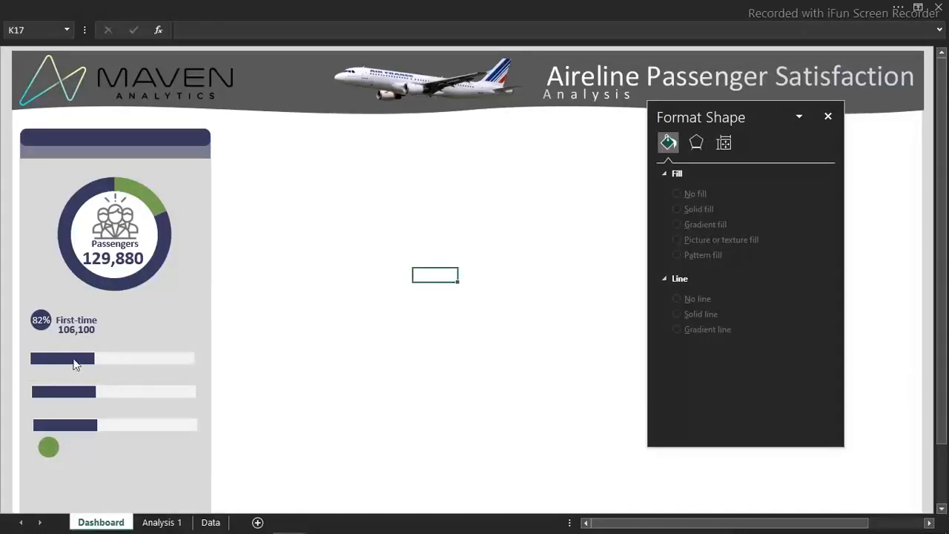
# Change the middle bar chart's data range to the first-time Economy row, L24:M24 on Analysis 1
pyautogui.click(71, 401)
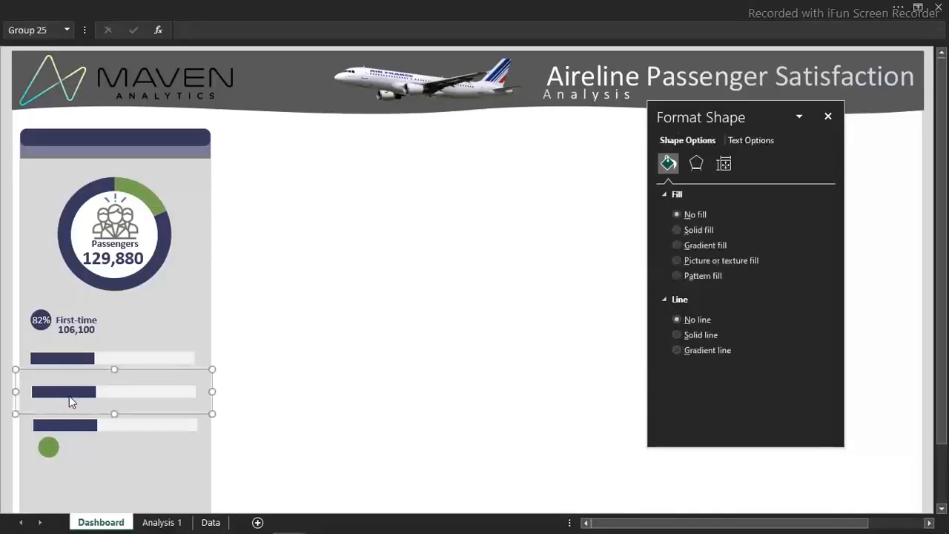
pyautogui.click(70, 400)
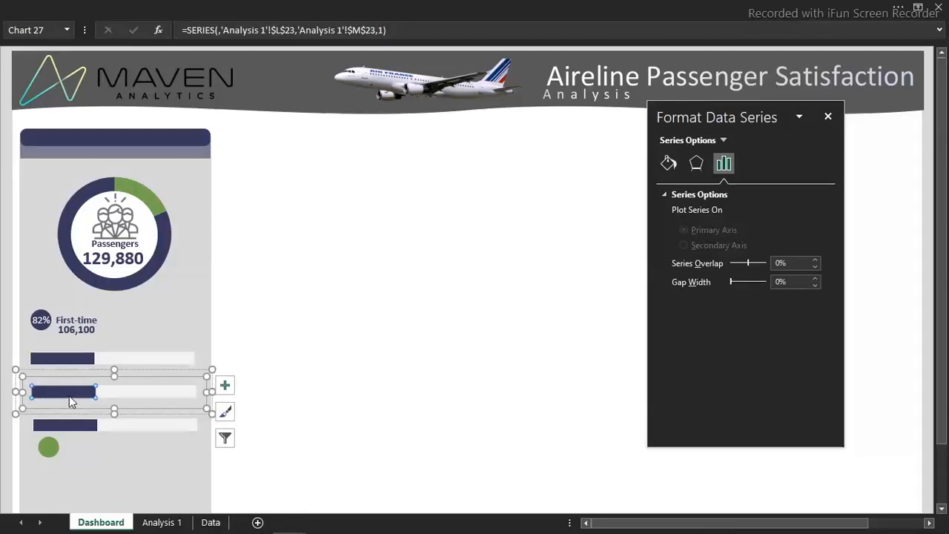
pyautogui.rightClick(69, 396)
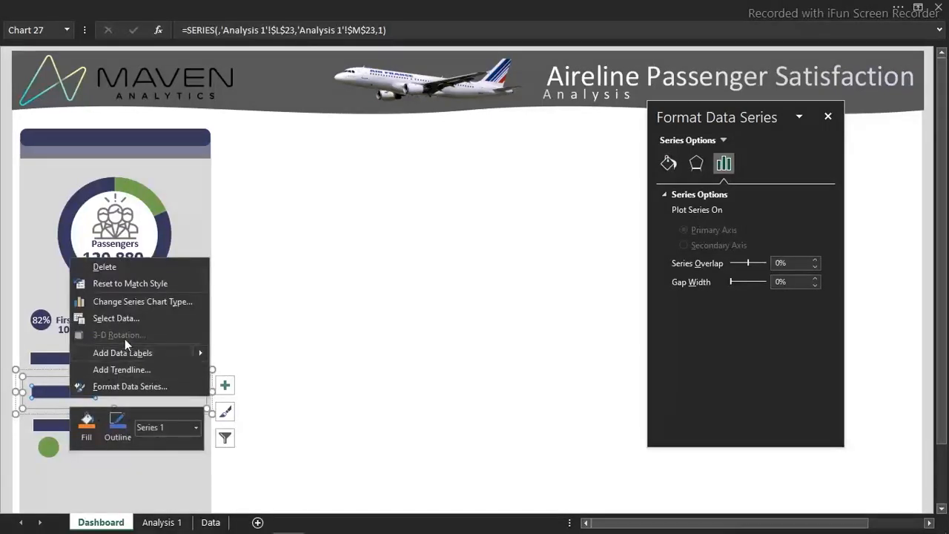
pyautogui.click(123, 319)
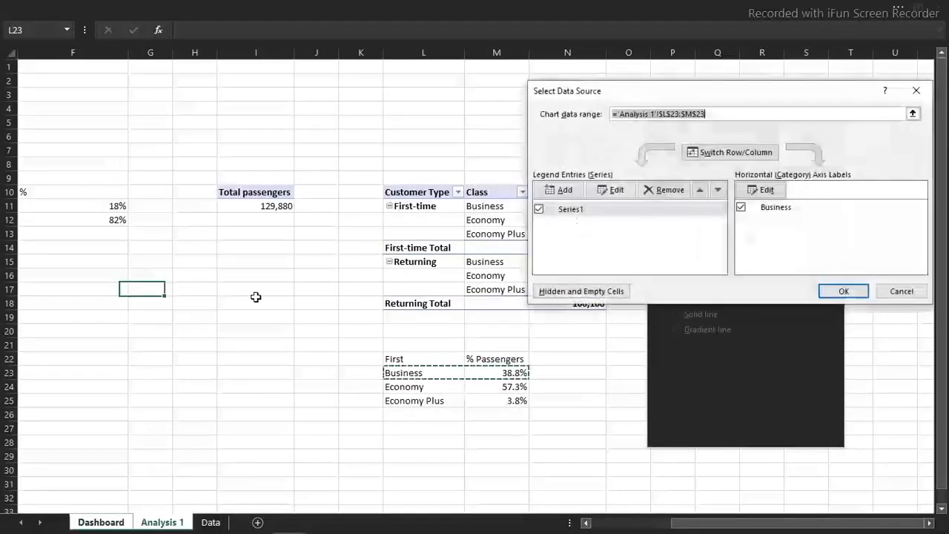
pyautogui.moveTo(403, 386); pyautogui.dragTo(491, 388)
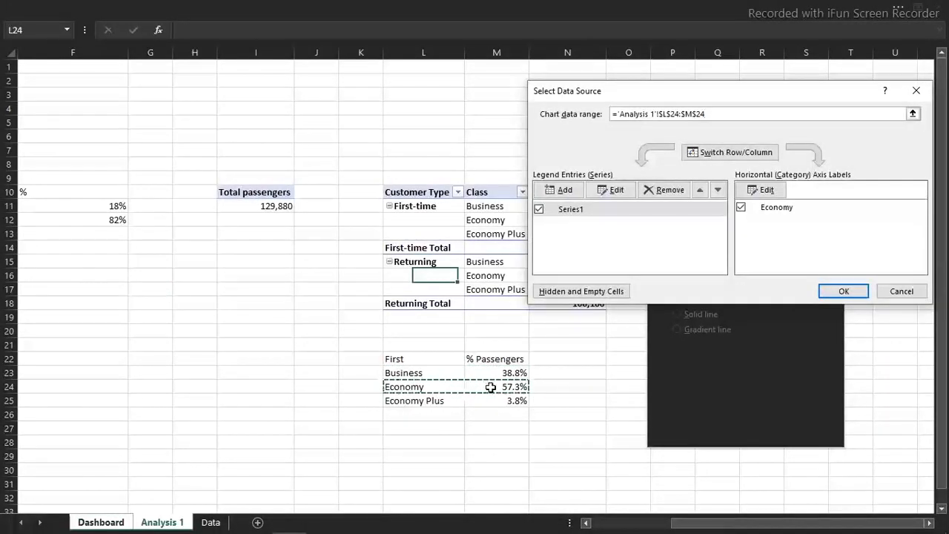
pyautogui.press('Return')
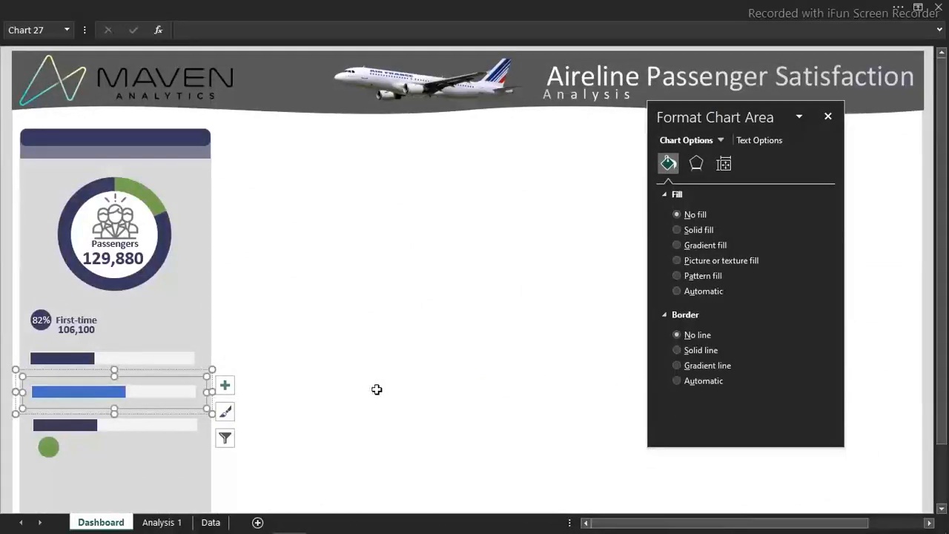
pyautogui.click(377, 387)
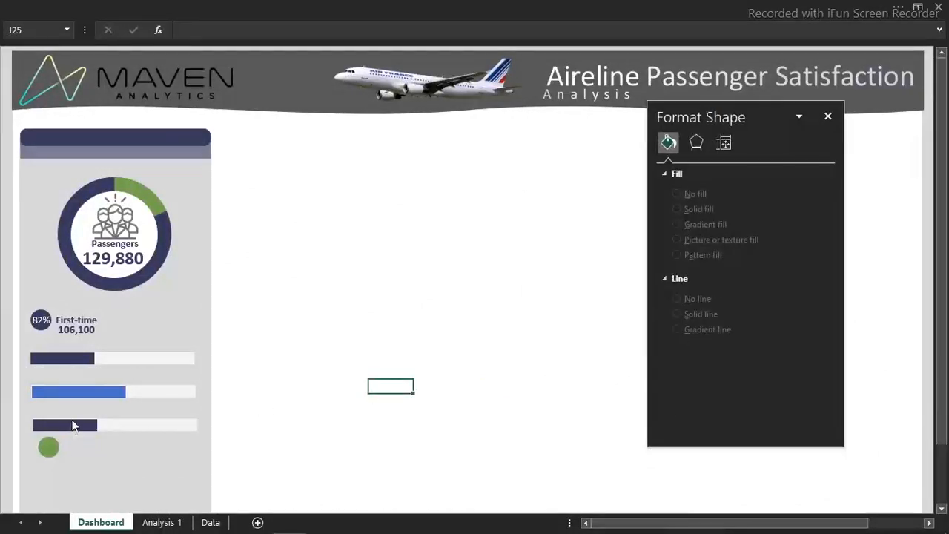
# Change the lowest bar chart's data range to the first-time Economy Plus row, L25:M25 on Analysis 1, and save the workbook
pyautogui.click(72, 426)
pyautogui.click(72, 429)
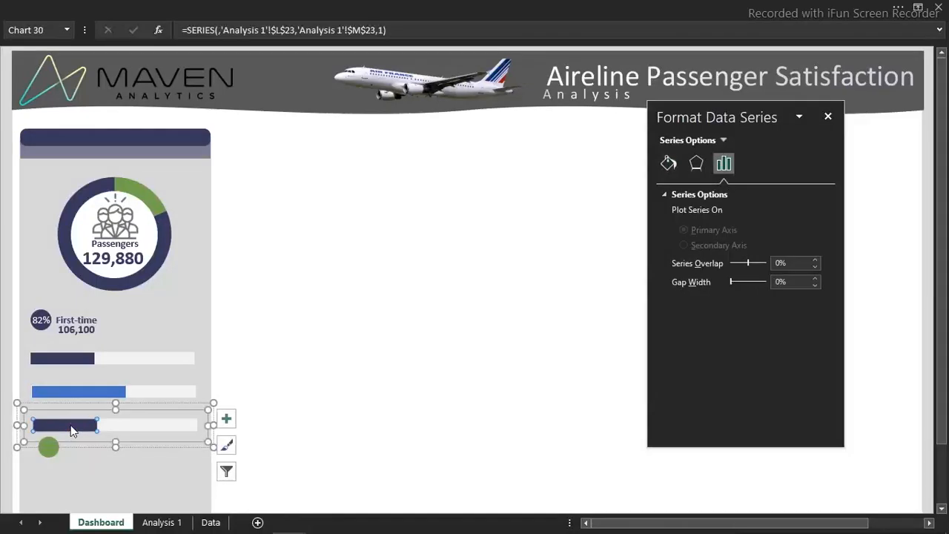
pyautogui.rightClick(70, 425)
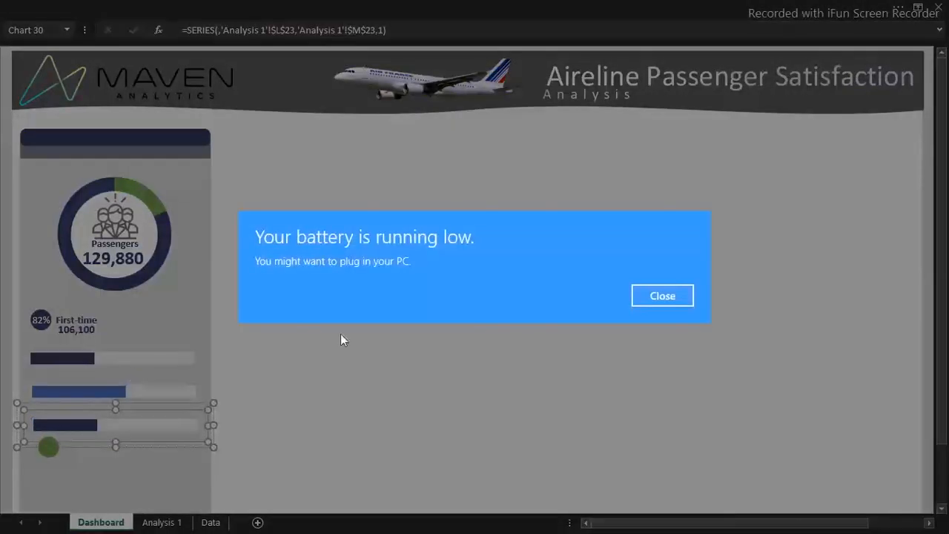
pyautogui.click(675, 295)
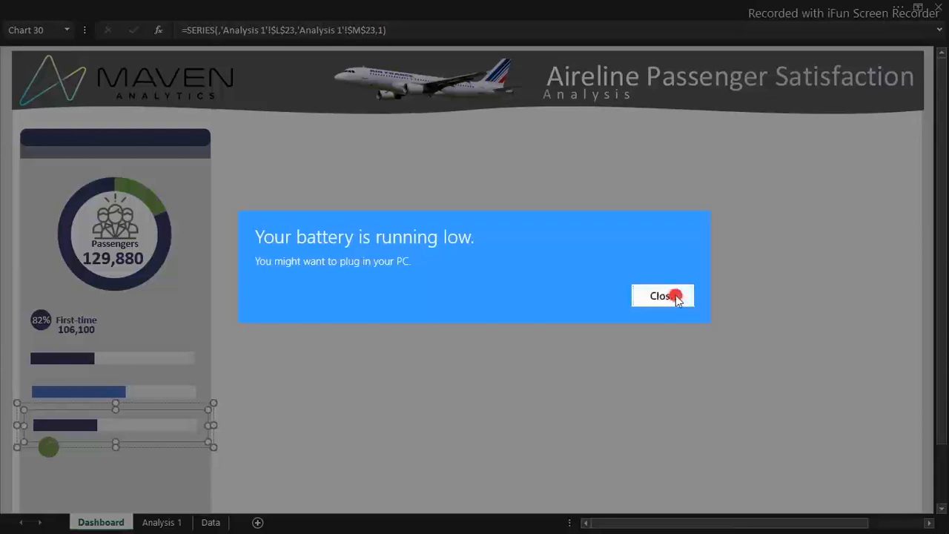
pyautogui.rightClick(65, 426)
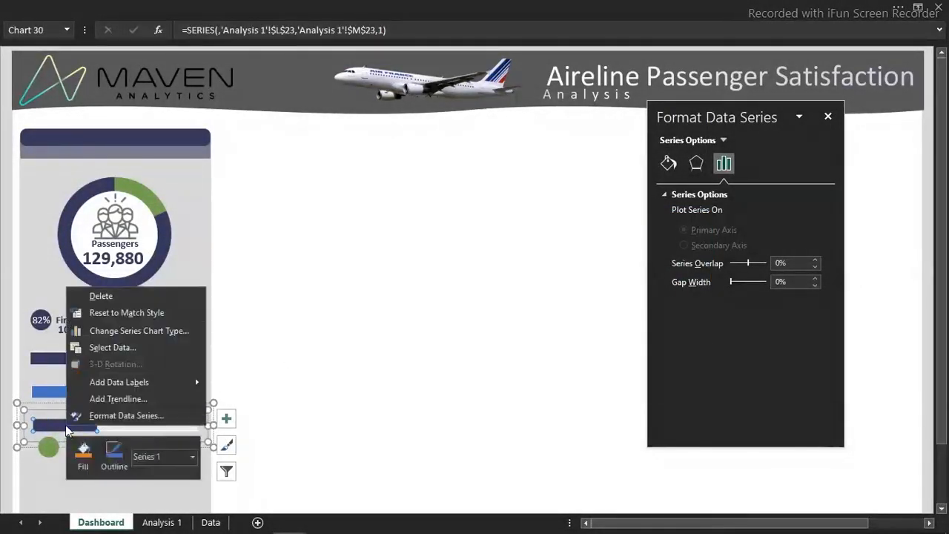
pyautogui.click(117, 348)
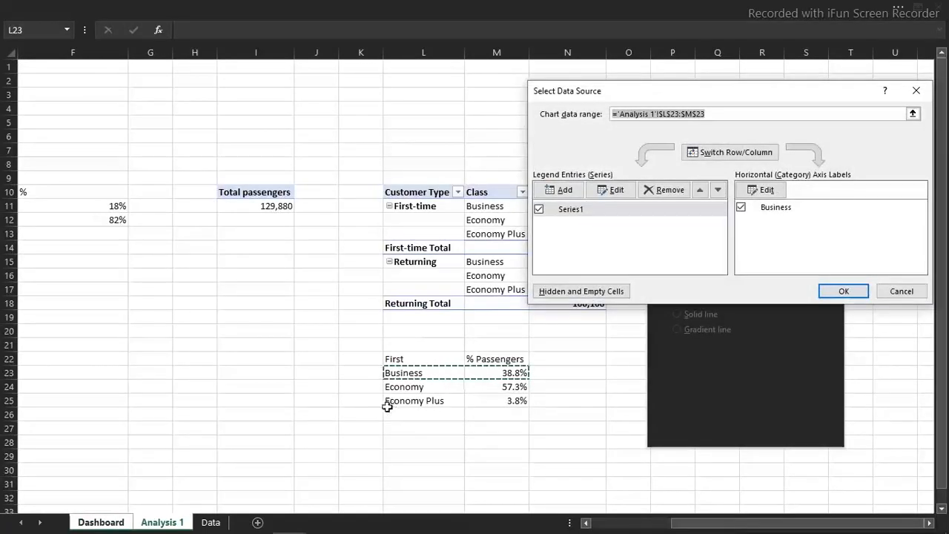
pyautogui.moveTo(415, 404); pyautogui.dragTo(494, 398)
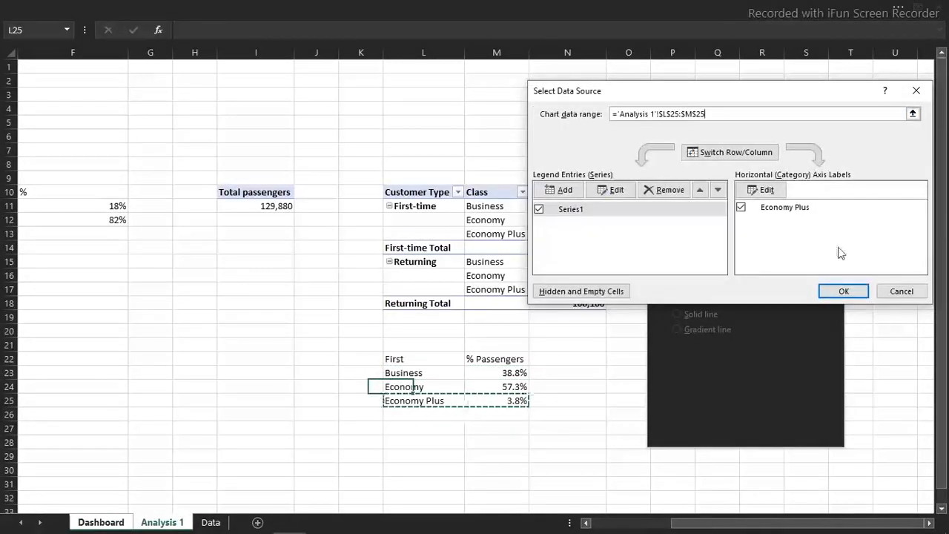
pyautogui.click(843, 290)
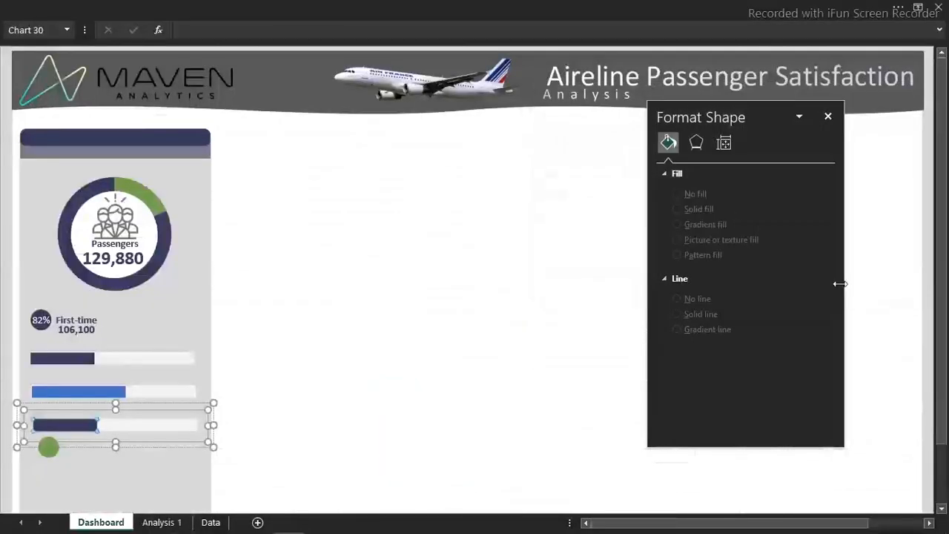
pyautogui.click(363, 318)
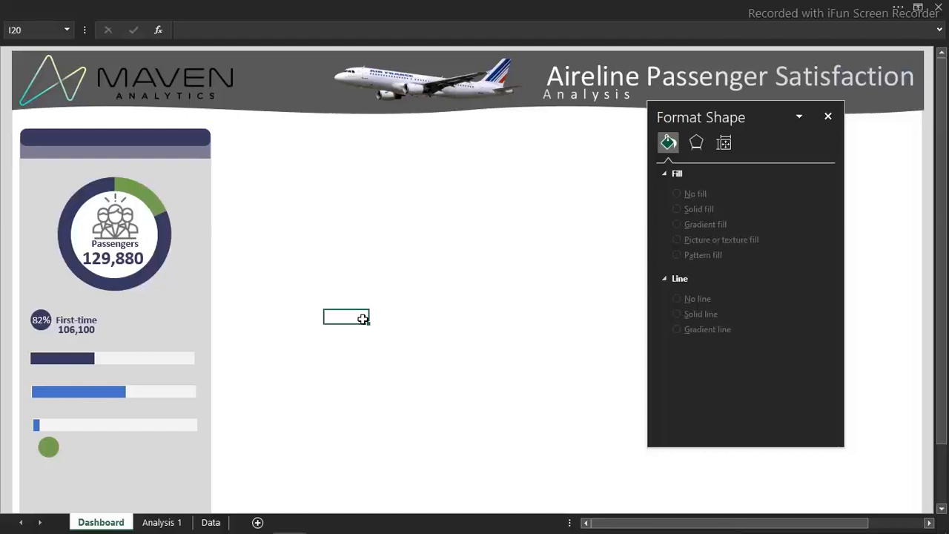
pyautogui.hotkey('ctrl', 's')
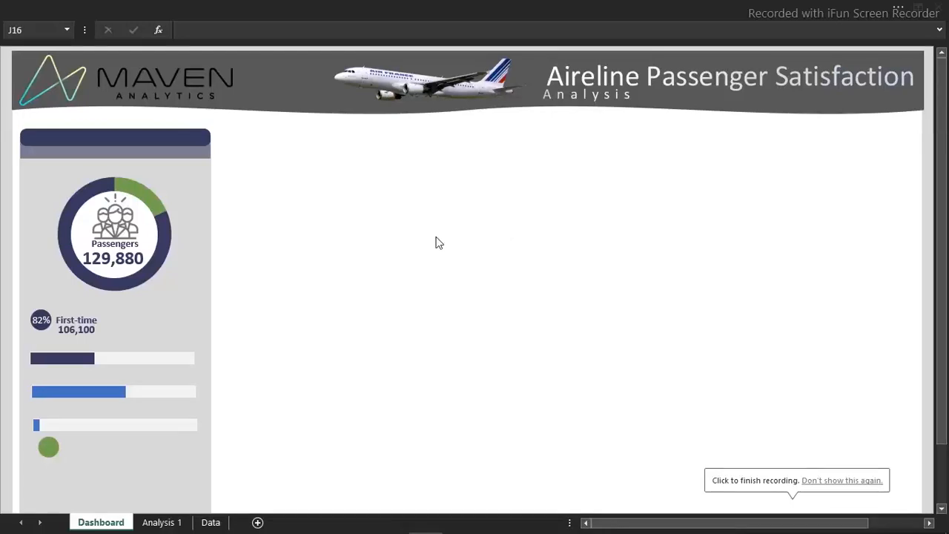
pyautogui.click(356, 6)
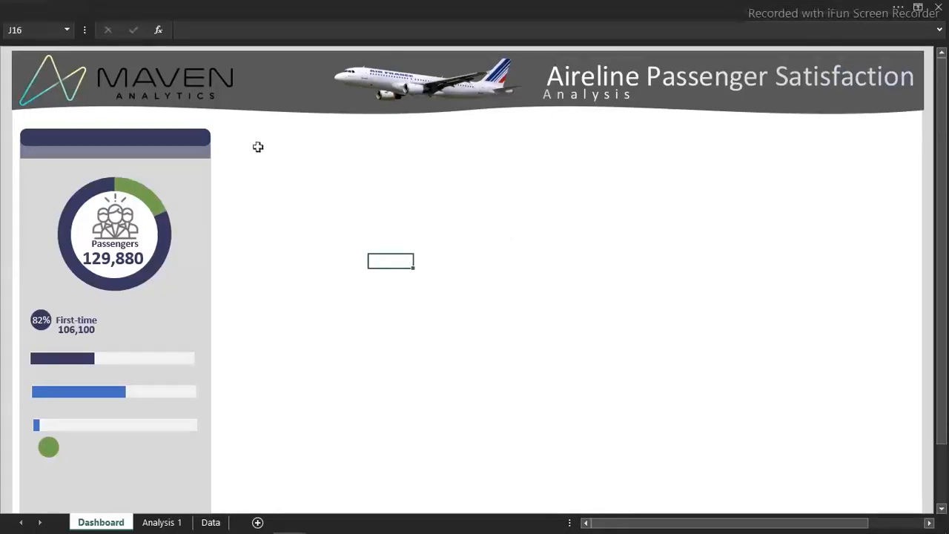
pyautogui.click(466, 5)
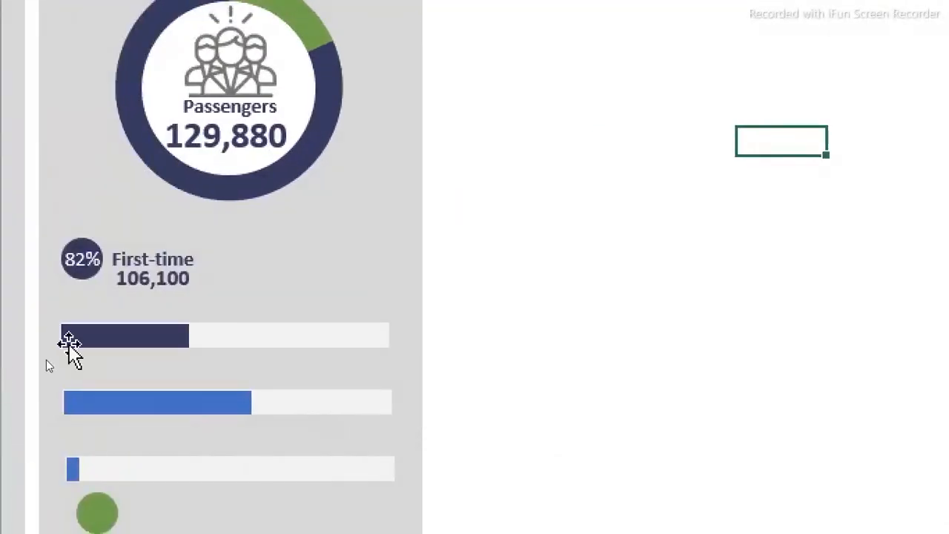
pyautogui.click(141, 338)
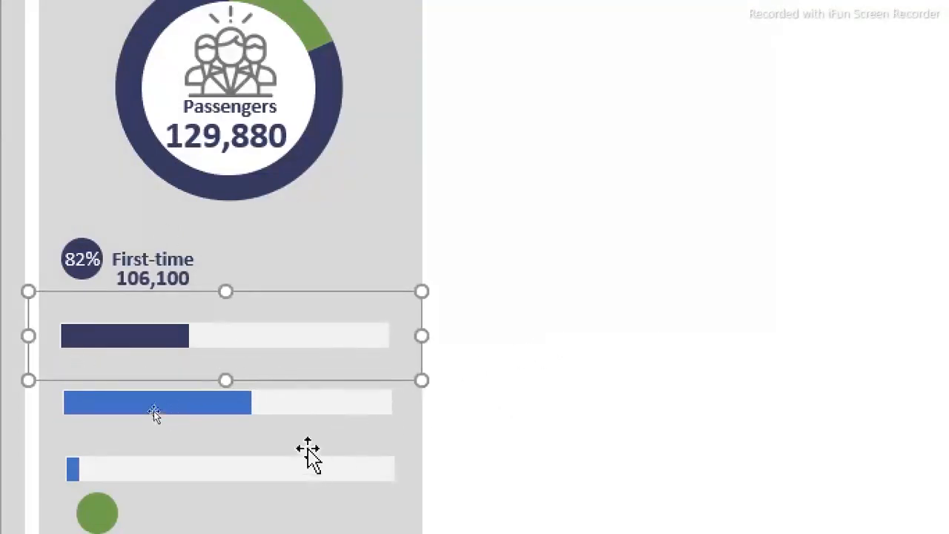
pyautogui.keyDown('ctrl'); pyautogui.click(309, 417); pyautogui.keyUp('ctrl')
pyautogui.keyDown('ctrl'); pyautogui.click(297, 471); pyautogui.keyUp('ctrl')
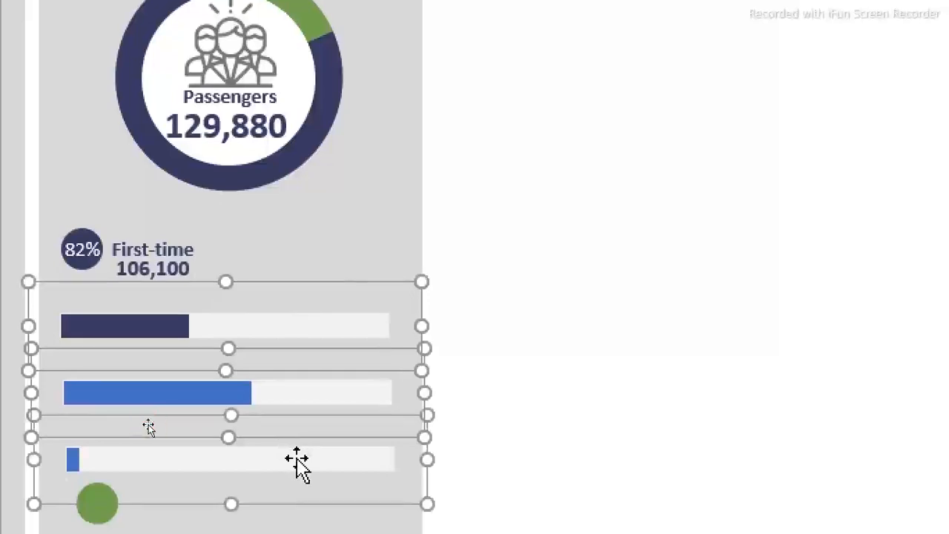
pyautogui.keyDown('ctrl'); pyautogui.click(136, 271); pyautogui.keyUp('ctrl')
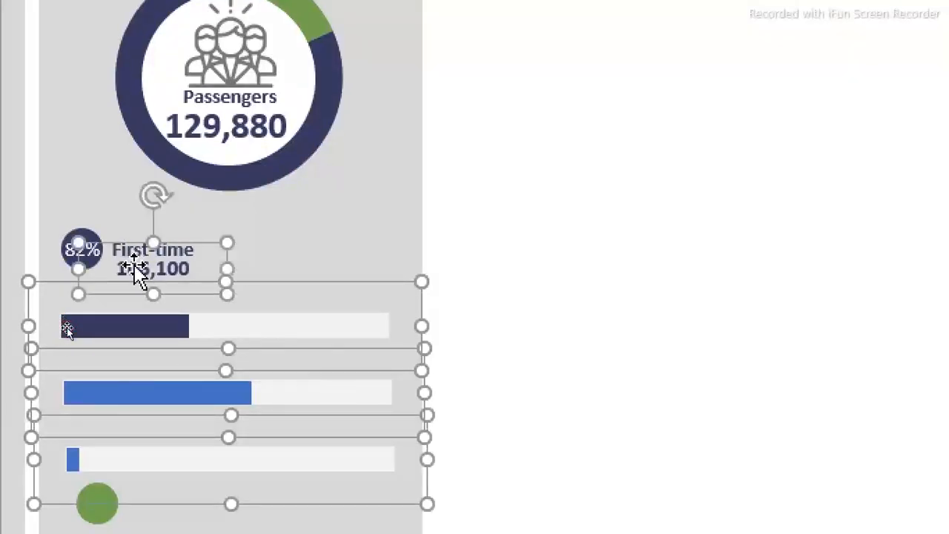
pyautogui.keyDown('ctrl'); pyautogui.click(179, 231); pyautogui.keyUp('ctrl')
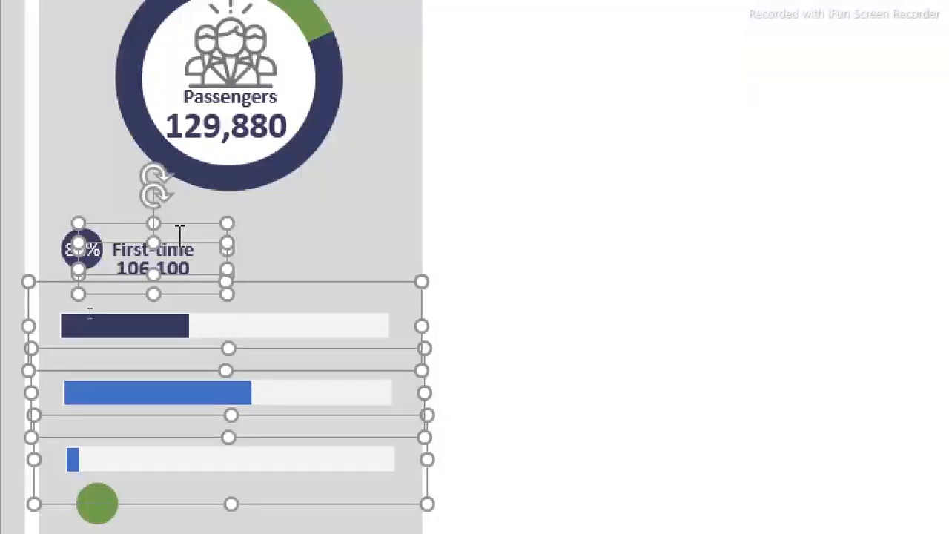
pyautogui.click(655, 212)
pyautogui.scroll(-1, 42, 471)
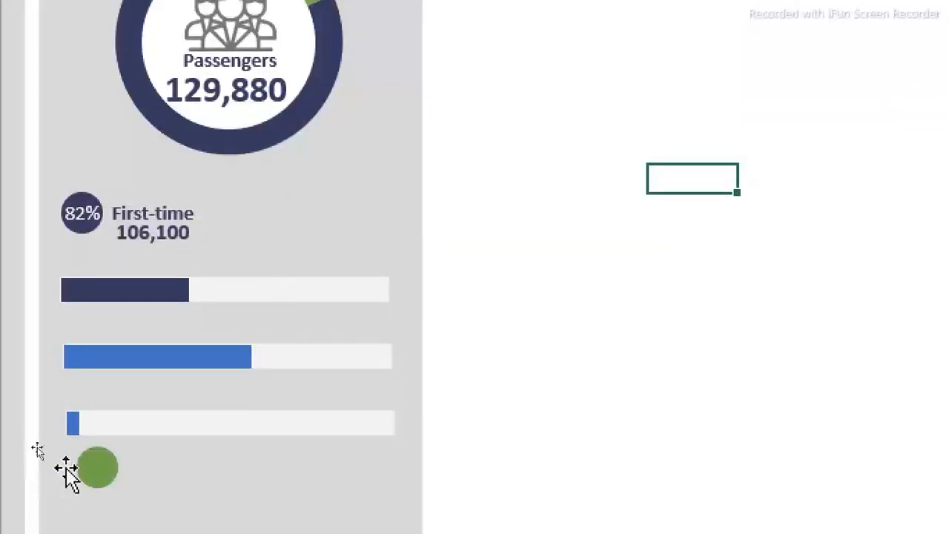
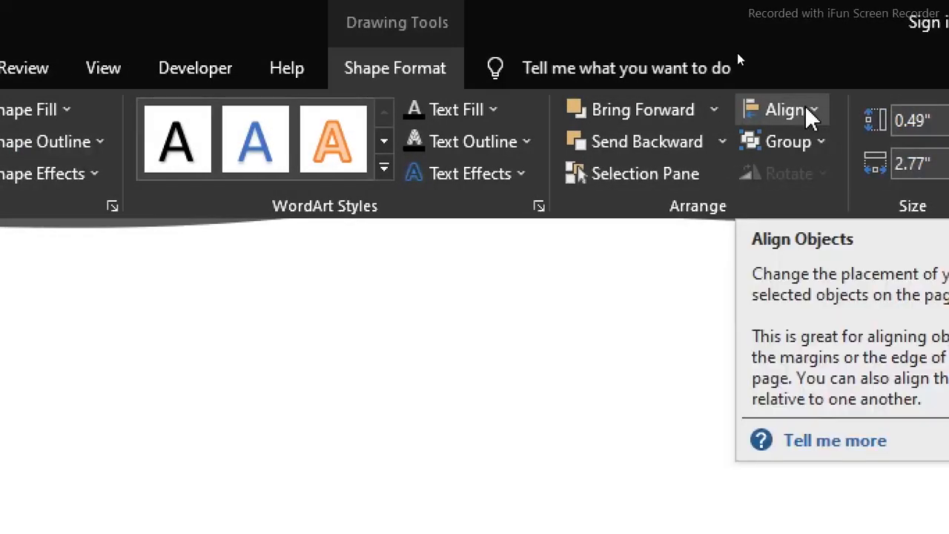
# Distribute the three selected bar groups horizontally and vertically, and deselect them
pyautogui.click(809, 111)
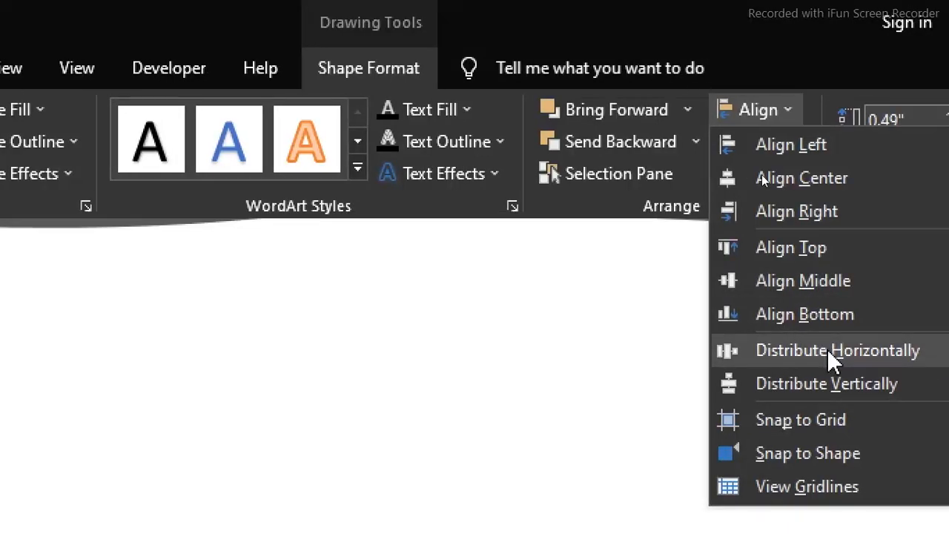
pyautogui.click(831, 356)
pyautogui.click(767, 120)
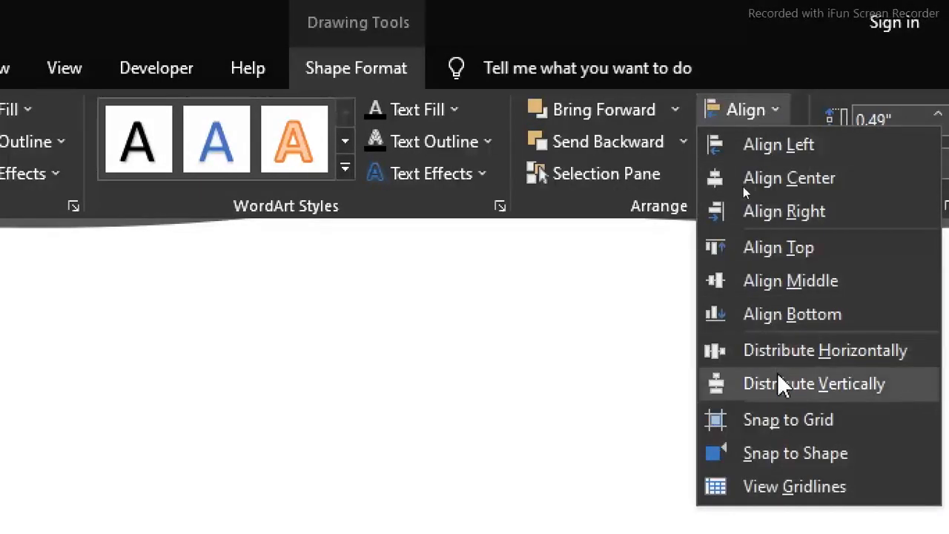
pyautogui.click(778, 384)
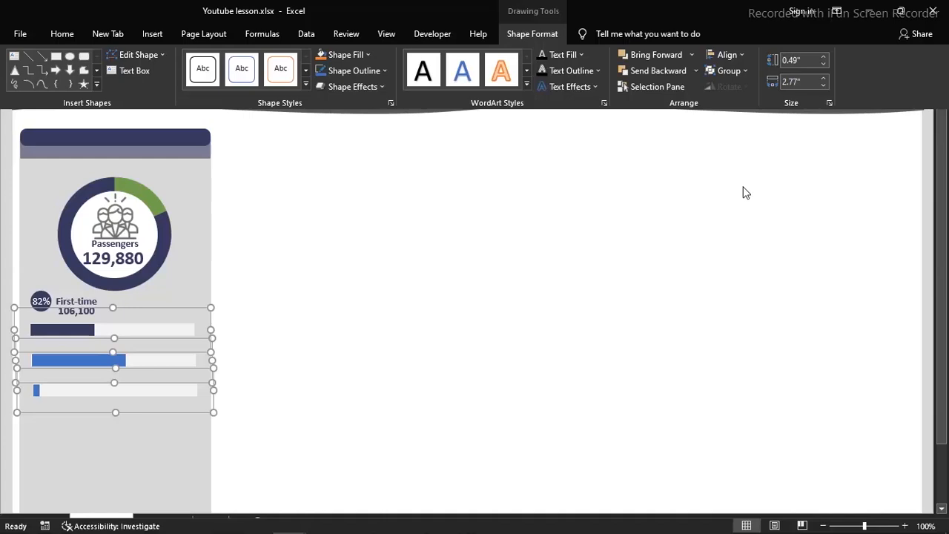
pyautogui.click(458, 299)
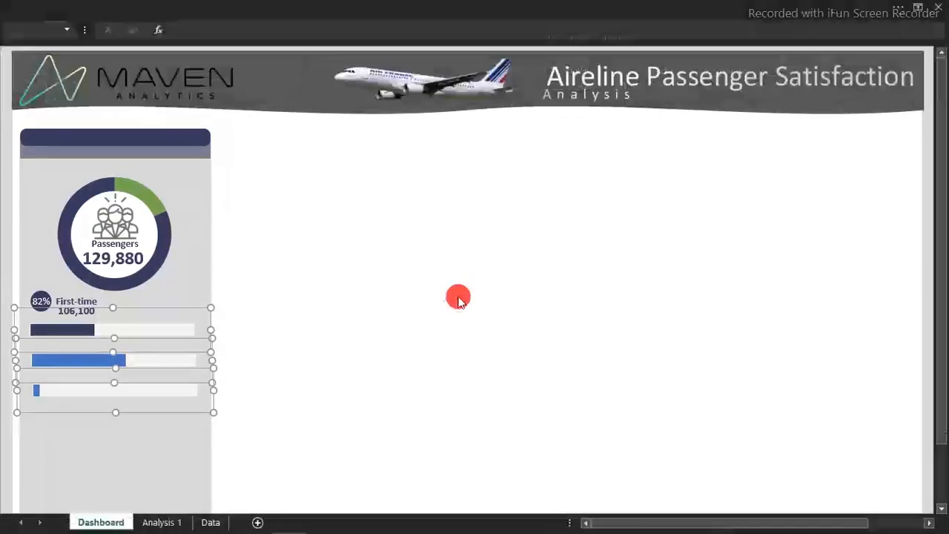
pyautogui.press('Escape')
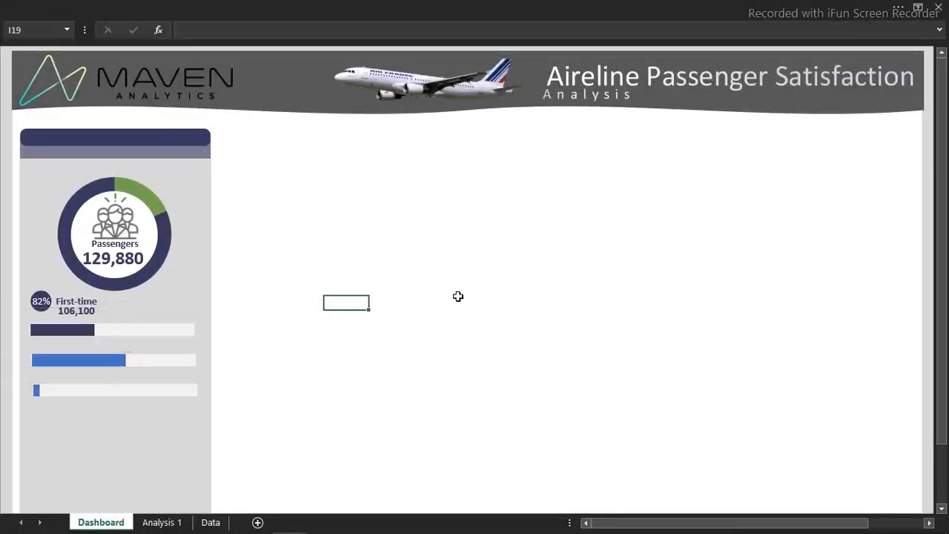
pyautogui.click(459, 300)
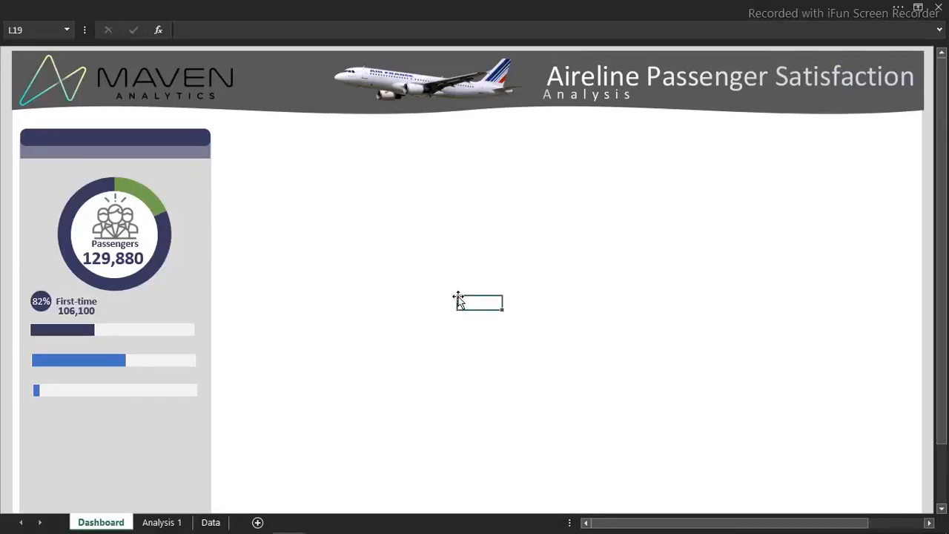
# Fill the Economy bar with the custom colour #406B58
pyautogui.moveTo(117, 363)
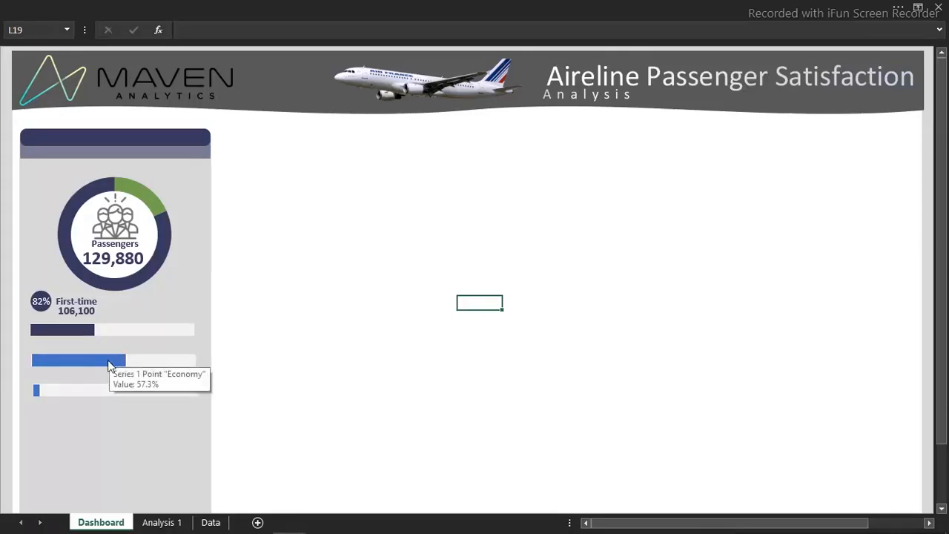
pyautogui.press('Left')
pyautogui.press('Left')
pyautogui.press('Left')
pyautogui.press('Left')
pyautogui.press('Left')
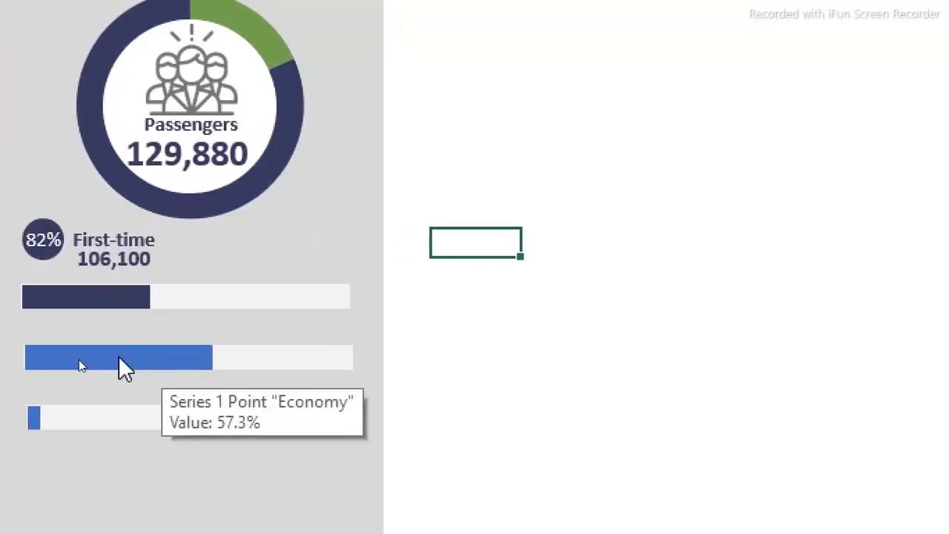
pyautogui.doubleClick(118, 356)
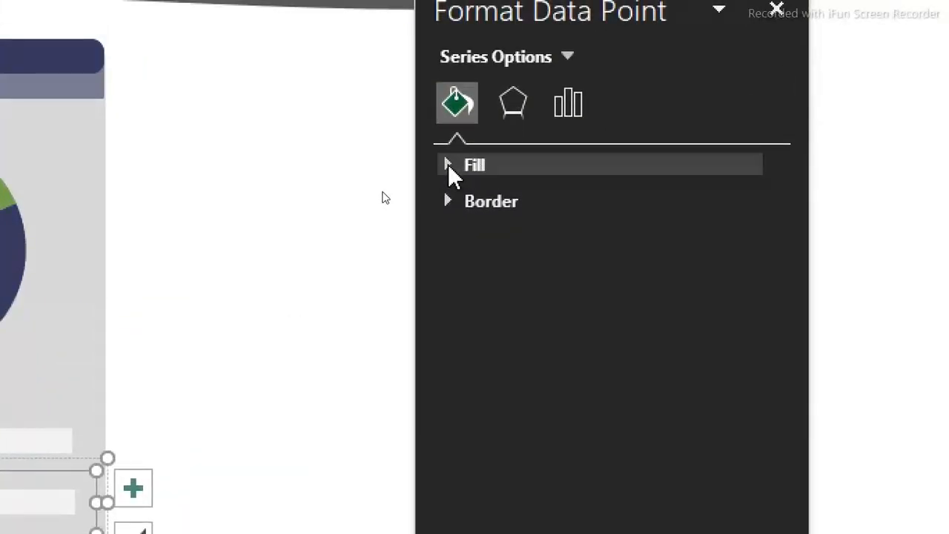
pyautogui.click(448, 164)
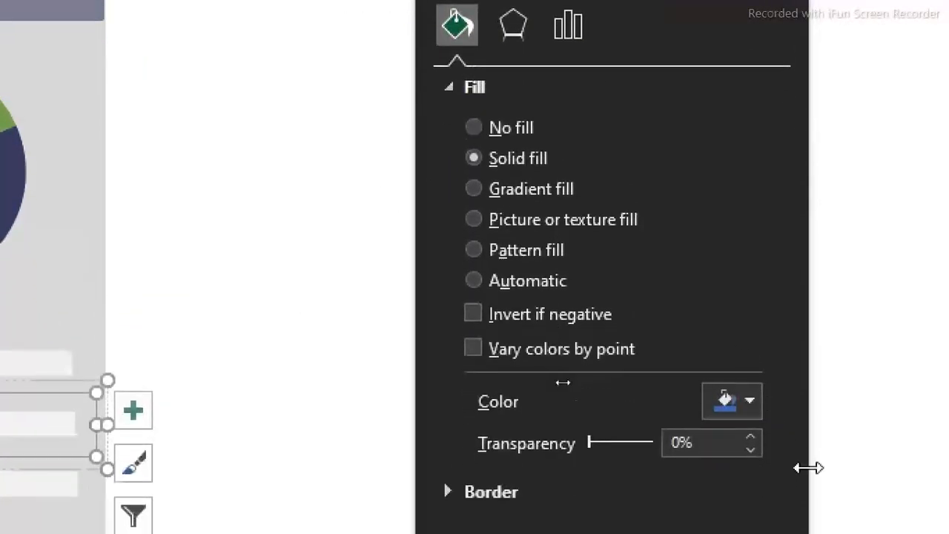
pyautogui.click(750, 402)
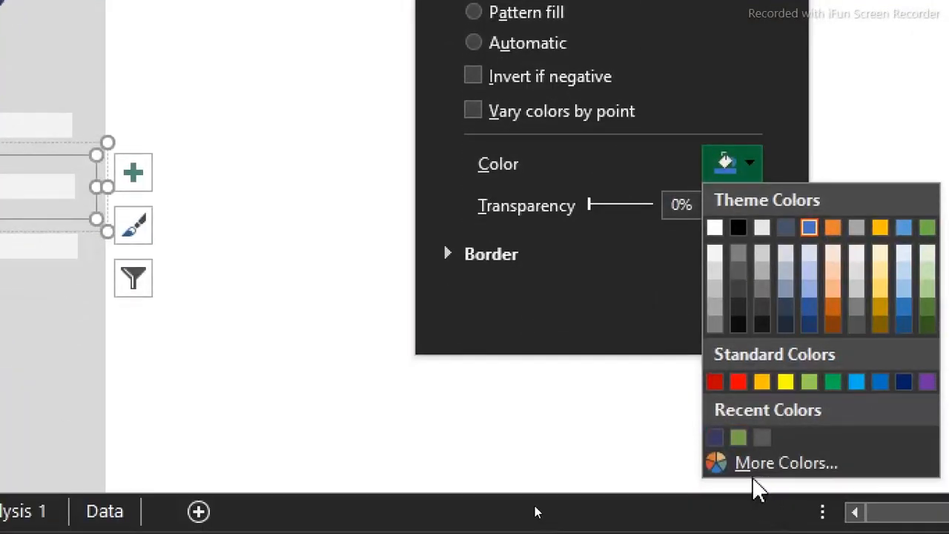
pyautogui.click(752, 470)
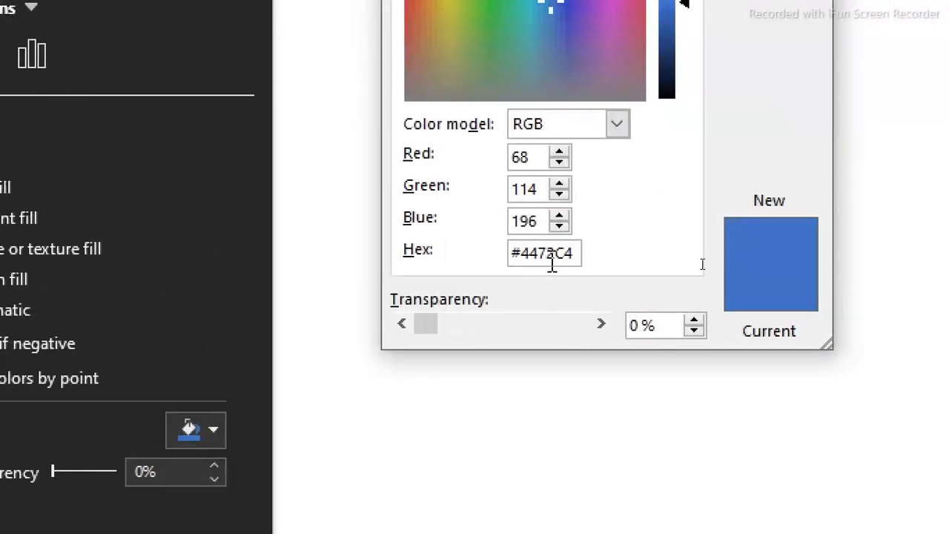
pyautogui.click(552, 253)
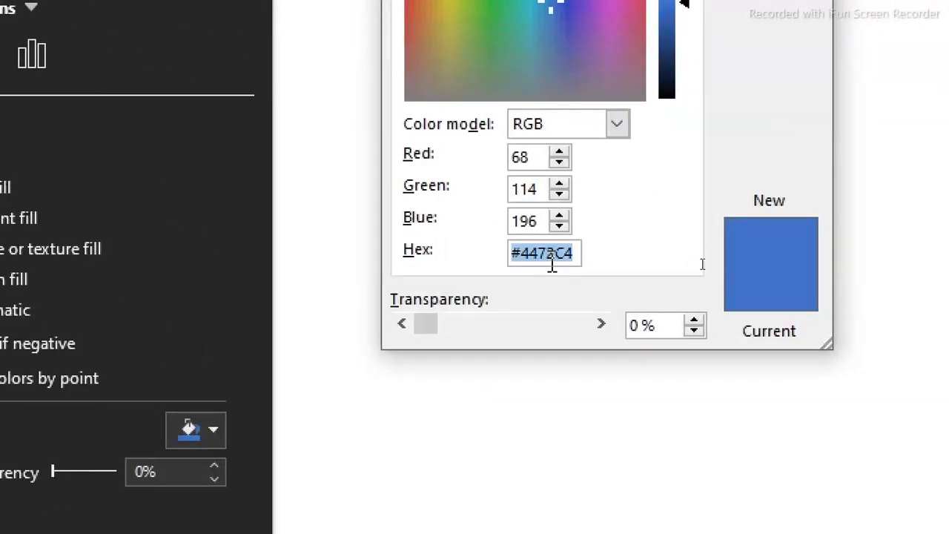
pyautogui.write('#406858')
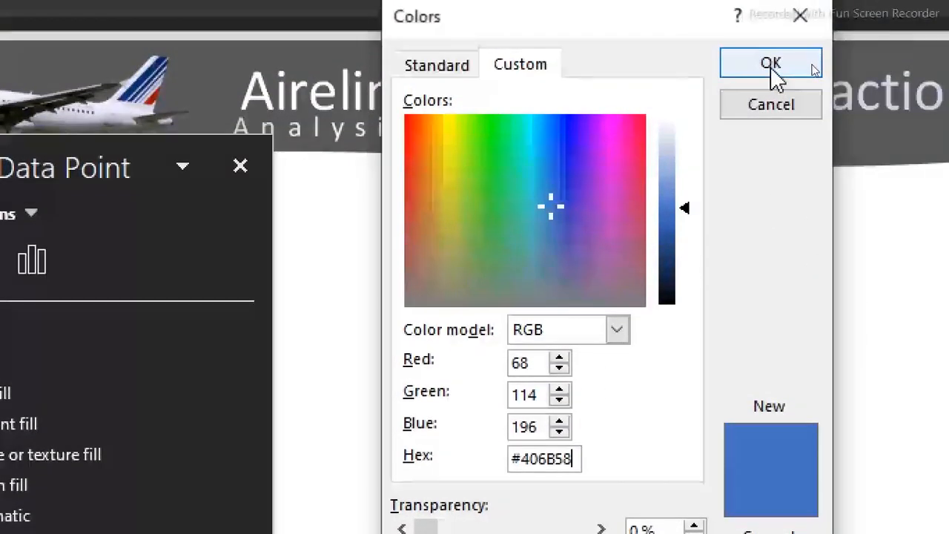
pyautogui.click(769, 34)
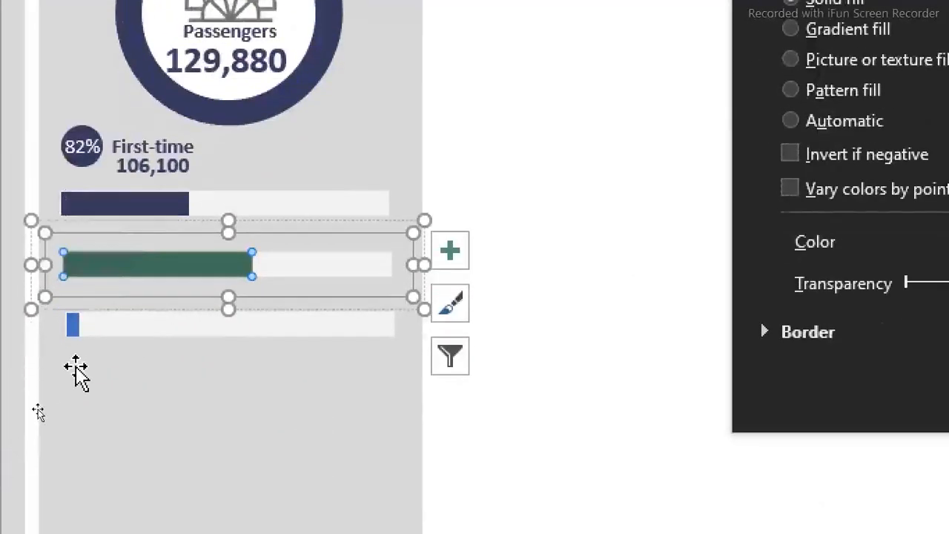
# Fill the Economy Plus bar with the recently used light green and deselect the chart
pyautogui.click(72, 324)
pyautogui.click(74, 323)
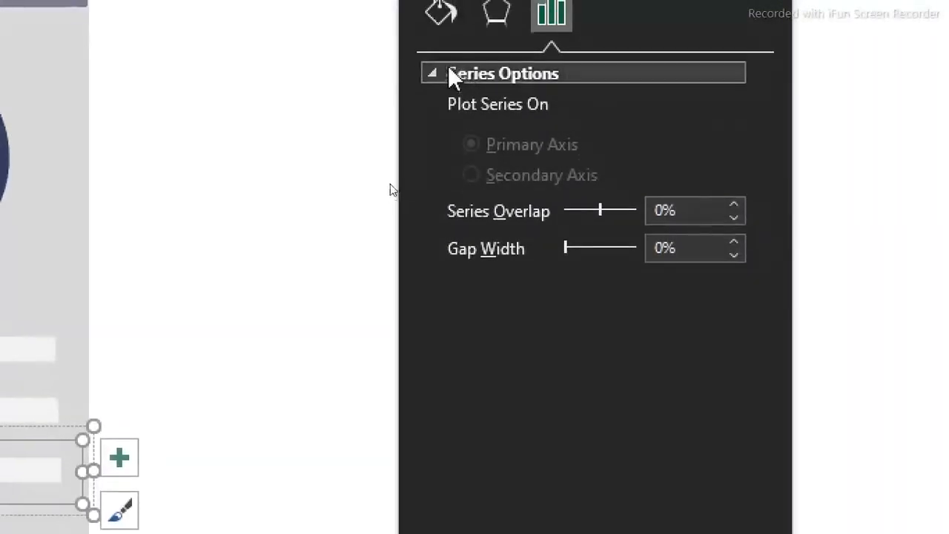
pyautogui.click(448, 74)
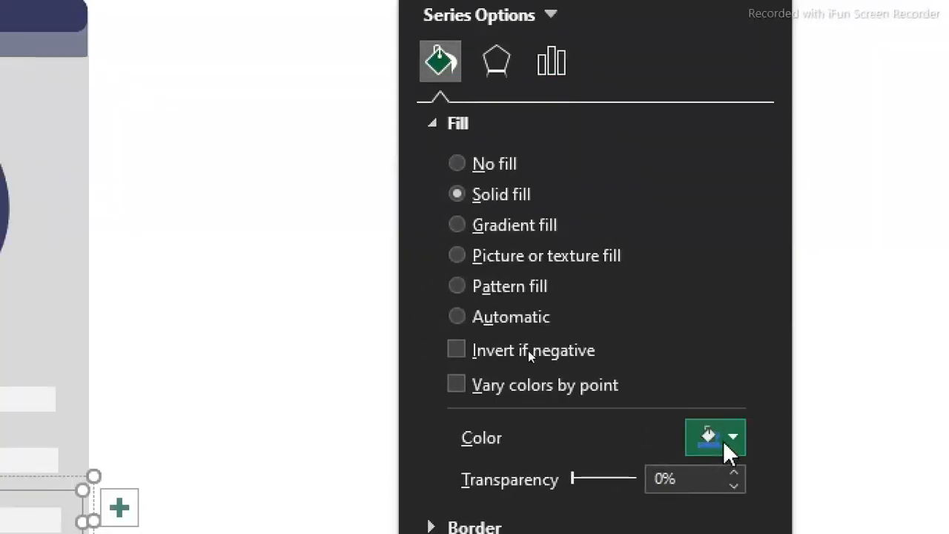
pyautogui.click(723, 440)
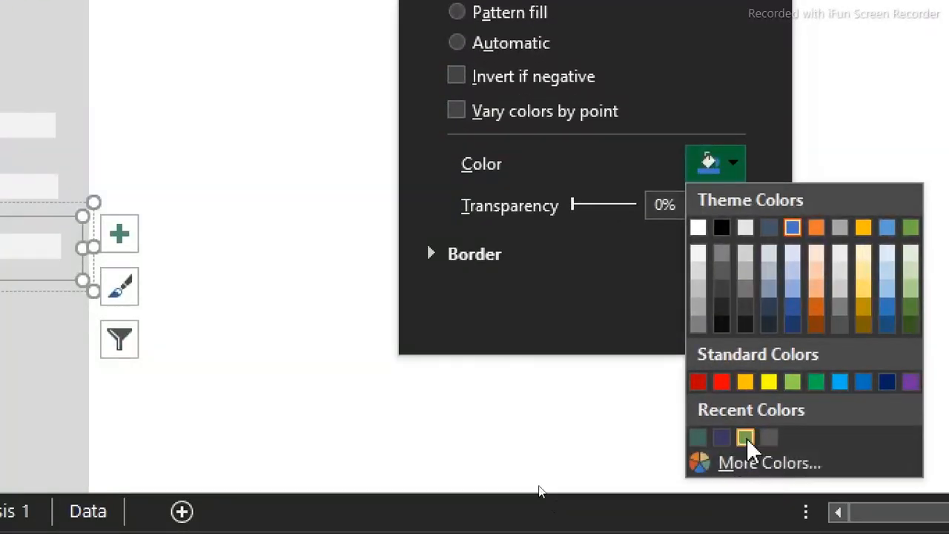
pyautogui.click(746, 438)
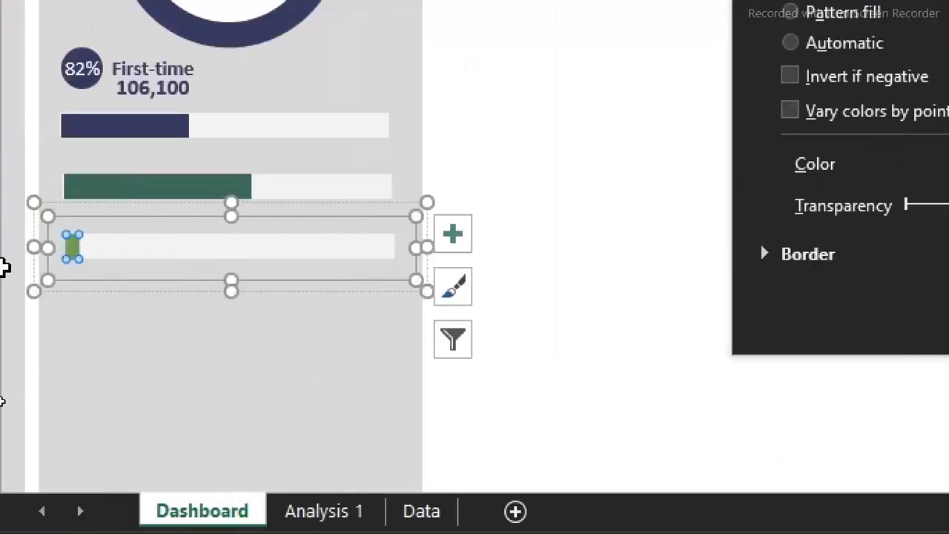
pyautogui.click(5, 290)
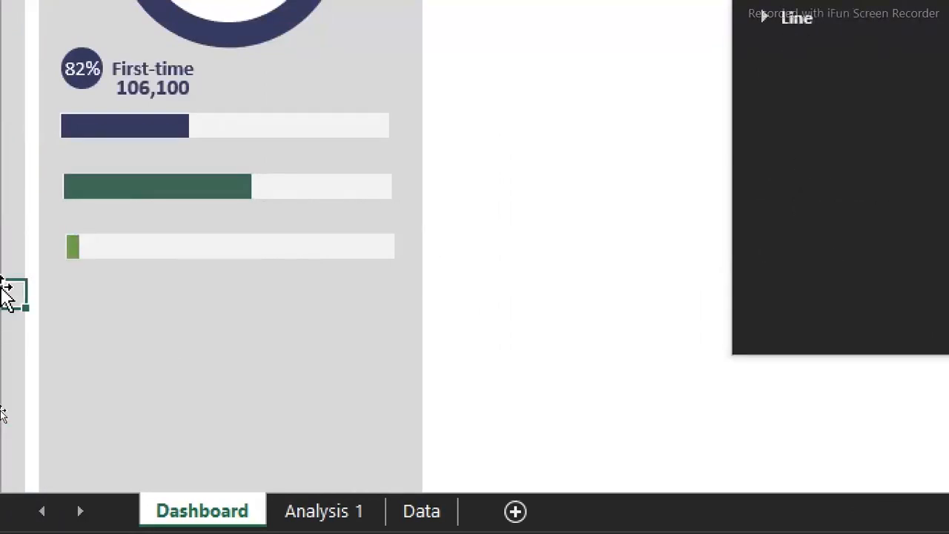
# Add data labels to the Business, Economy and Economy Plus bars
pyautogui.click(102, 132)
pyautogui.click(104, 134)
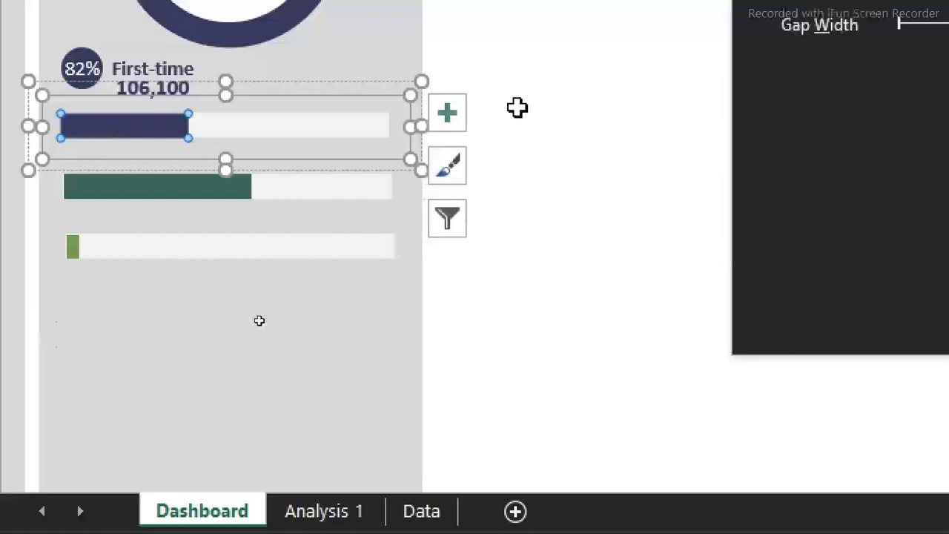
pyautogui.click(456, 112)
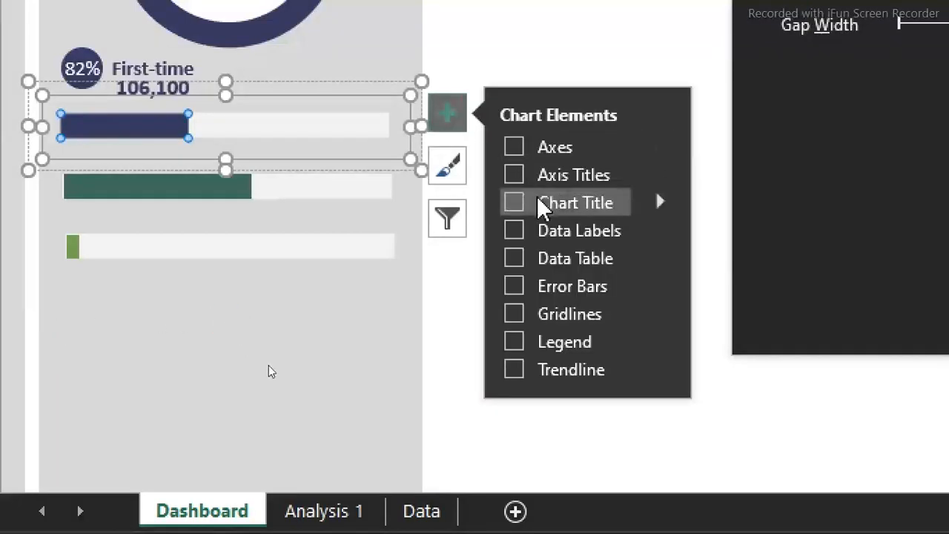
pyautogui.click(518, 229)
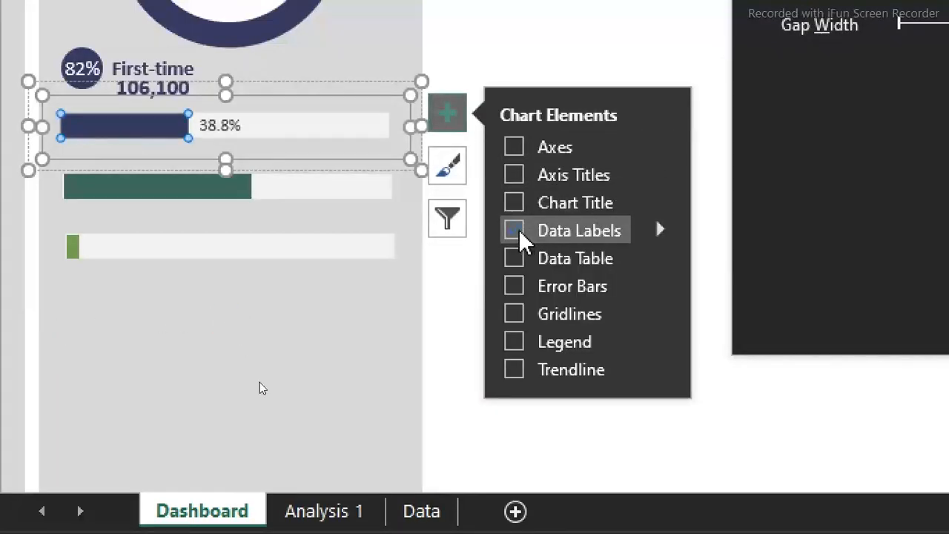
pyautogui.click(597, 101)
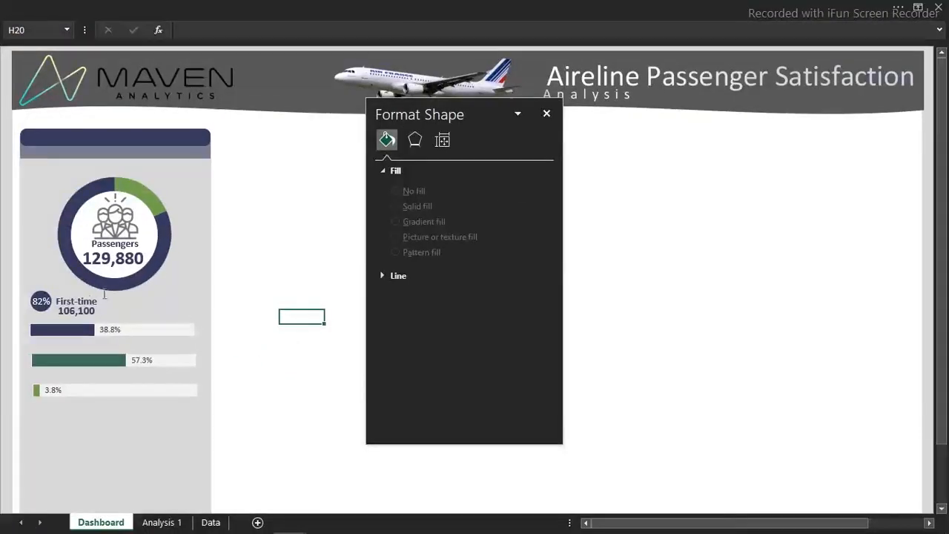
# Select all three bar groups and nudge them slightly down, away from the first-time passenger total
pyautogui.click(77, 299)
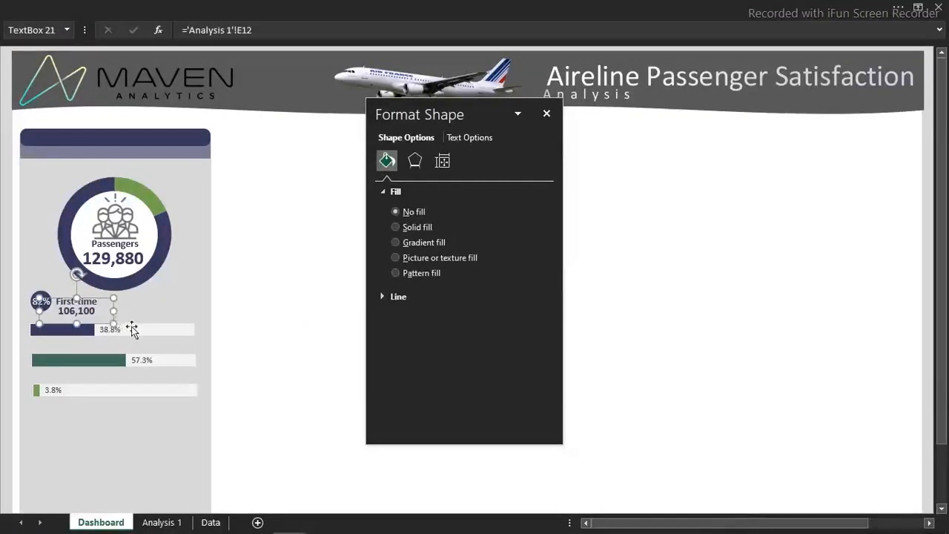
pyautogui.click(315, 302)
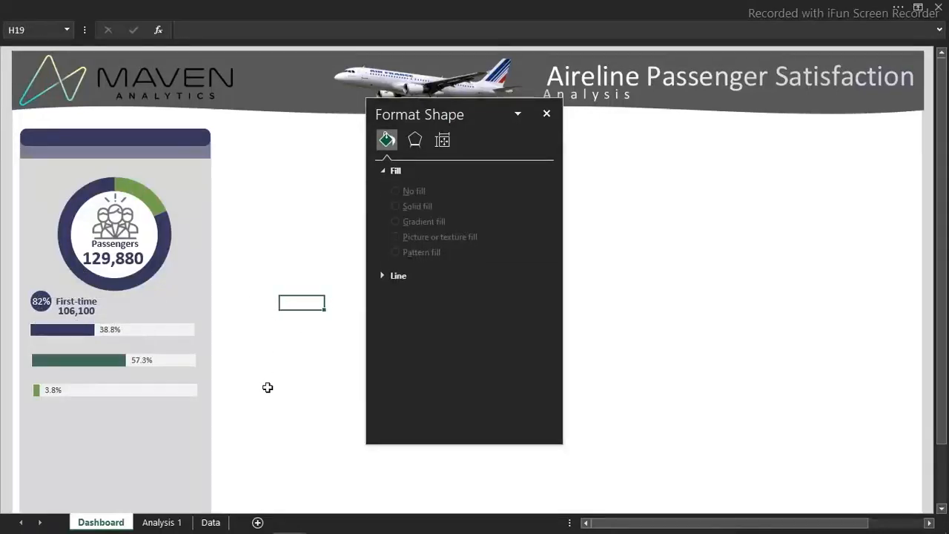
pyautogui.click(185, 390)
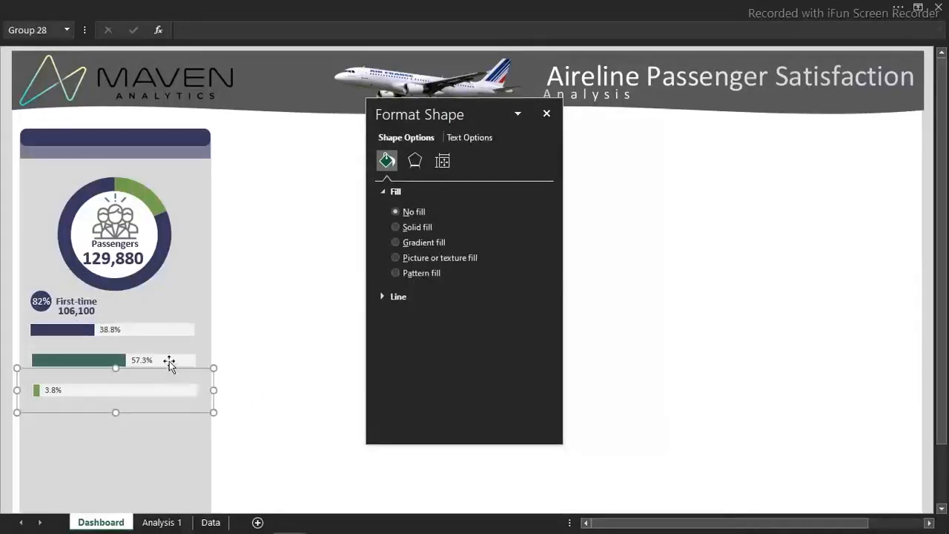
pyautogui.keyDown('ctrl'); pyautogui.click(169, 362); pyautogui.keyUp('ctrl')
pyautogui.keyDown('ctrl'); pyautogui.click(174, 331); pyautogui.keyUp('ctrl')
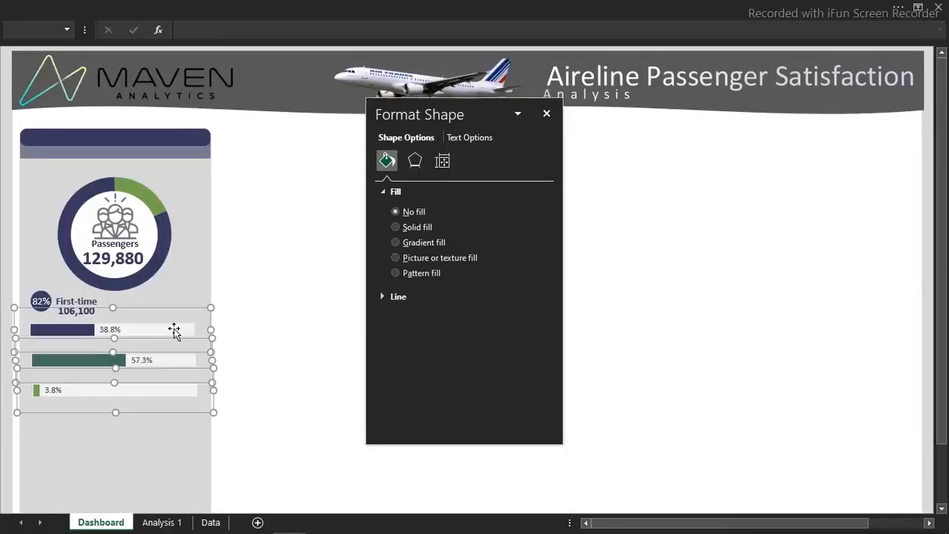
pyautogui.press('Down')
pyautogui.press('Down')
pyautogui.press('Down')
pyautogui.press('Down')
pyautogui.click(263, 315)
# Duplicate the 106,100 text box and place the copy just above the left end of the Business bar
pyautogui.click(92, 303)
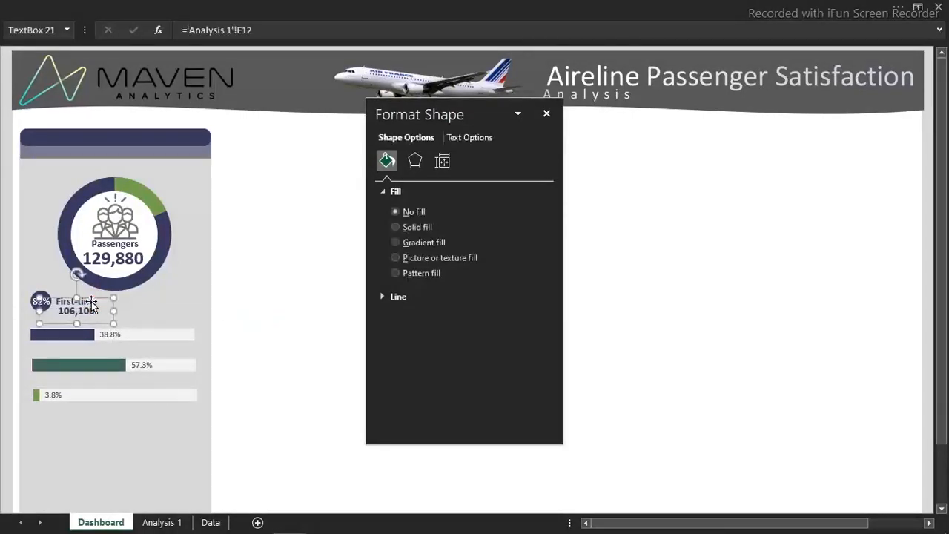
pyautogui.hotkey('ctrl', 'd')
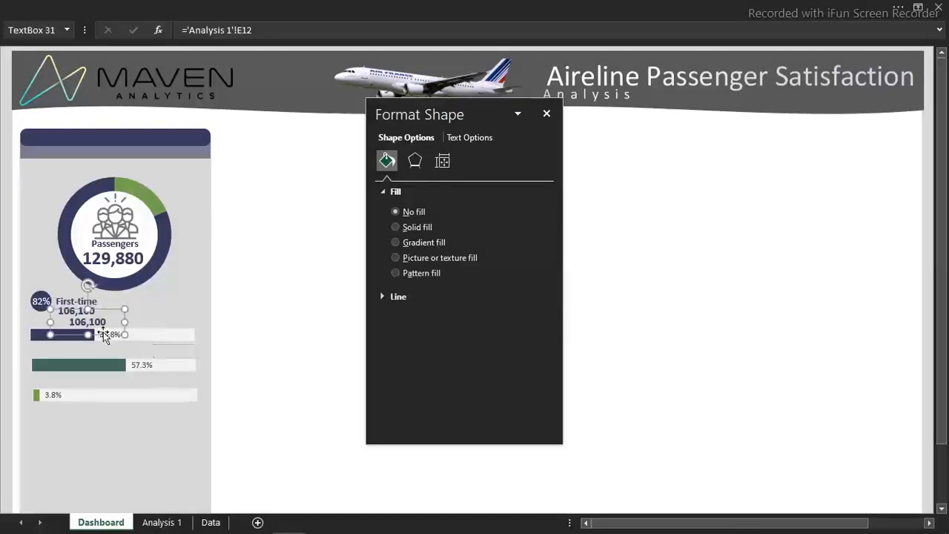
pyautogui.moveTo(100, 321); pyautogui.dragTo(72, 321)
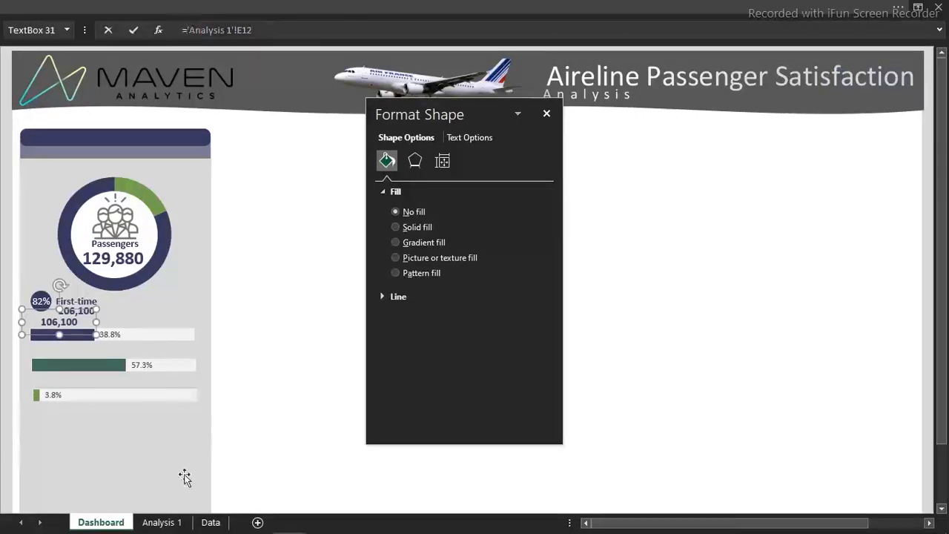
# Link the duplicated text box to the first-time Business label in cell M11 on Analysis 1
pyautogui.click(172, 523)
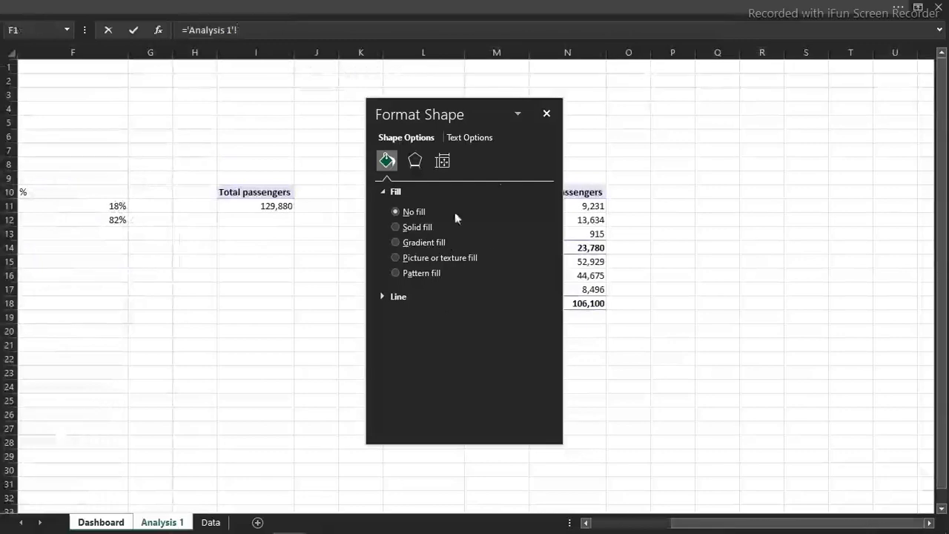
pyautogui.click(547, 113)
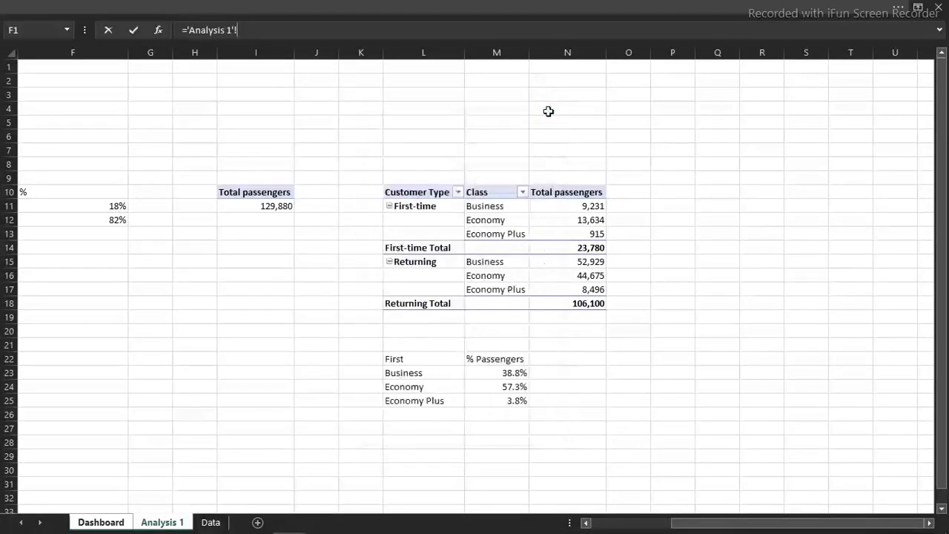
pyautogui.click(483, 206)
pyautogui.press('Return')
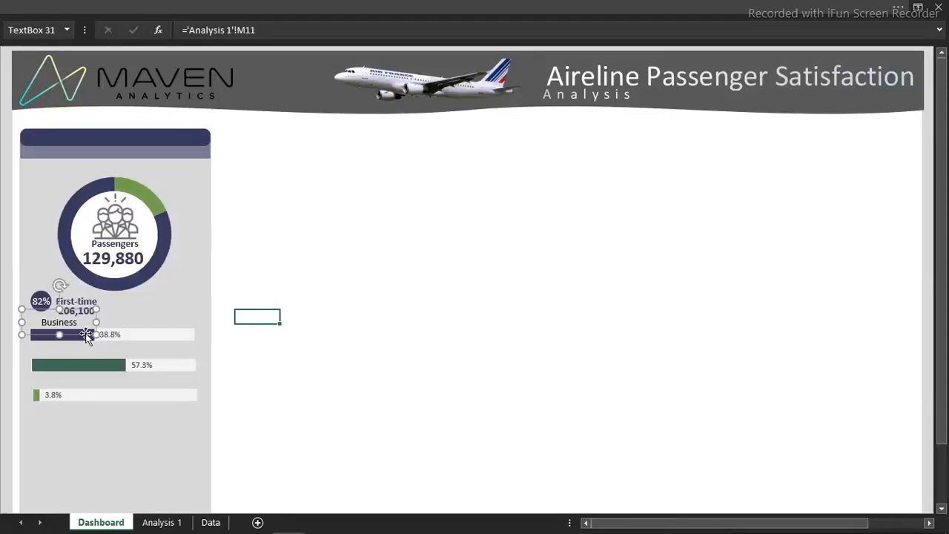
pyautogui.click(407, 6)
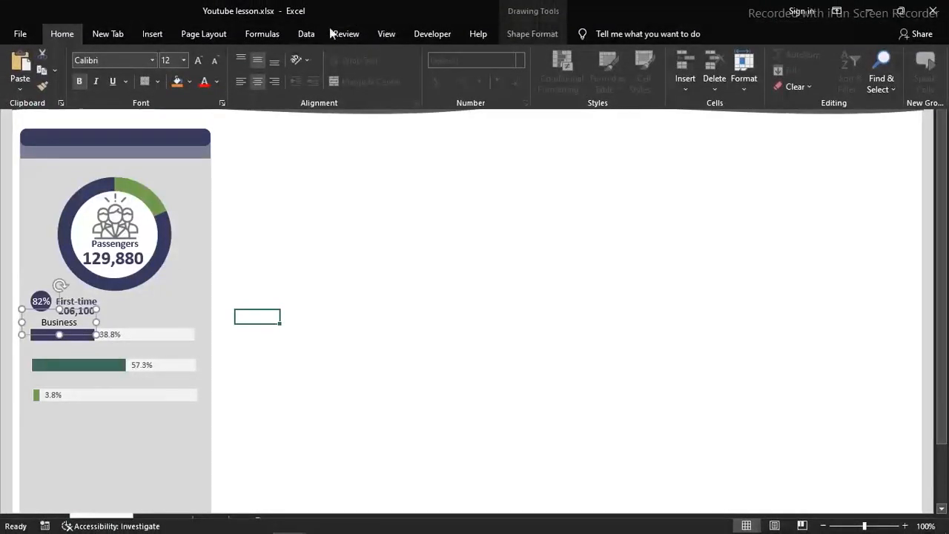
# Left-align the Business label's text and position it just above the left end of the Business bar
pyautogui.click(240, 82)
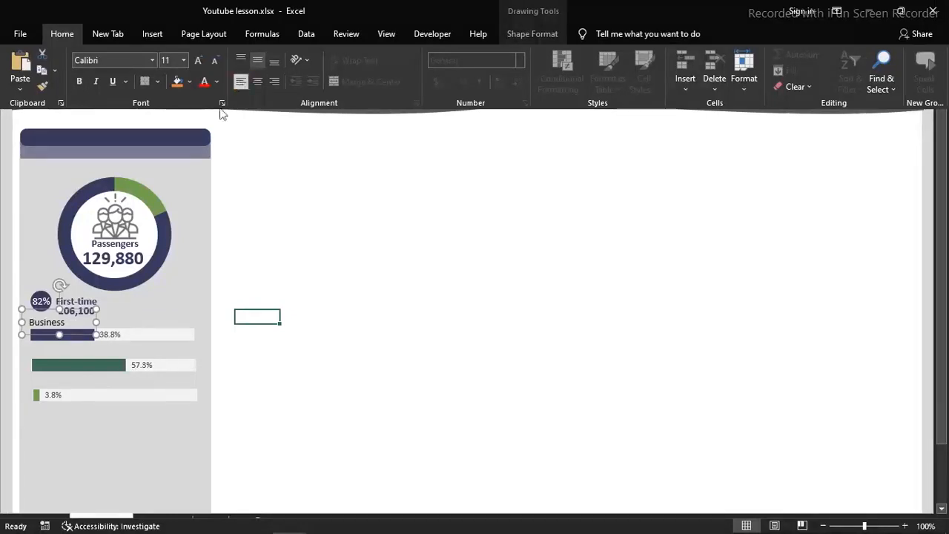
pyautogui.click(86, 338)
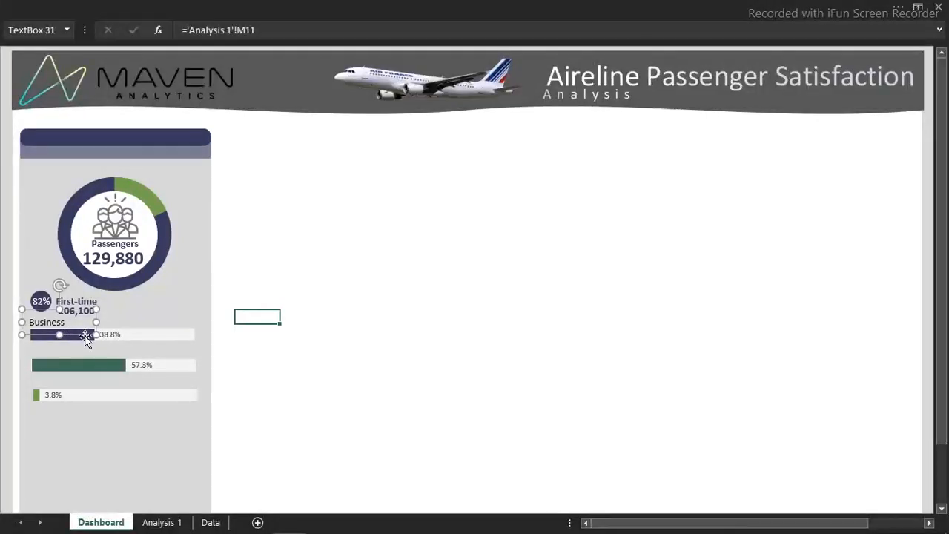
pyautogui.moveTo(85, 337); pyautogui.dragTo(87, 338)
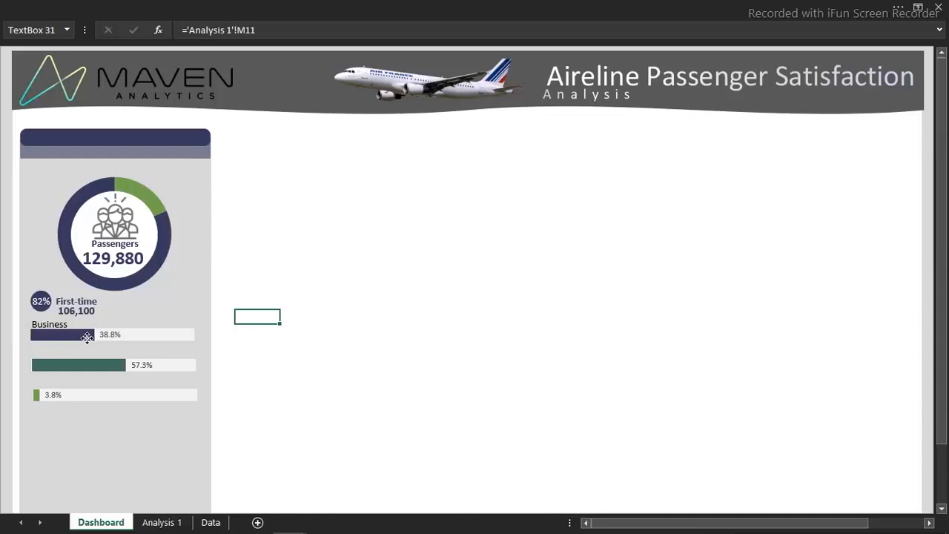
# Duplicate the Business label twice and place the copies above the left ends of the Economy and Economy Plus bars
pyautogui.click(86, 338)
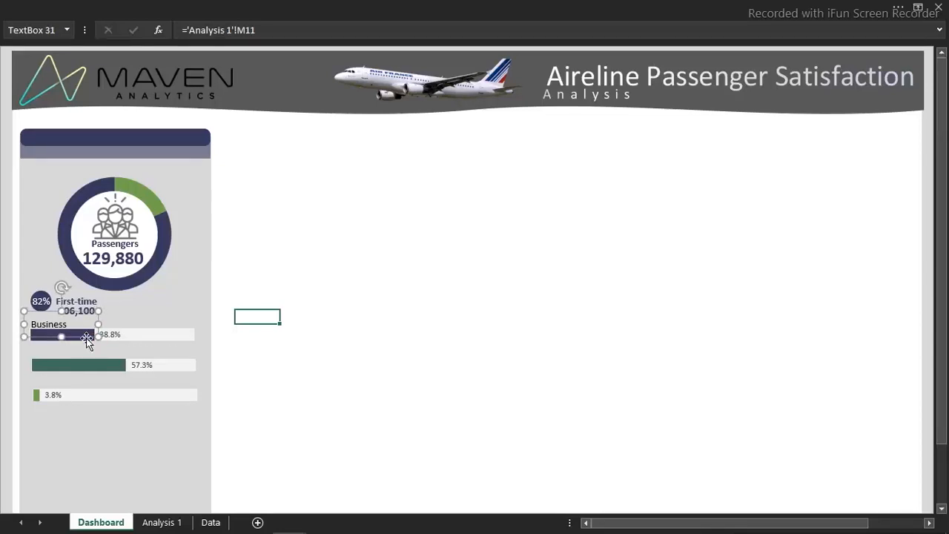
pyautogui.hotkey('ctrl', 'd')
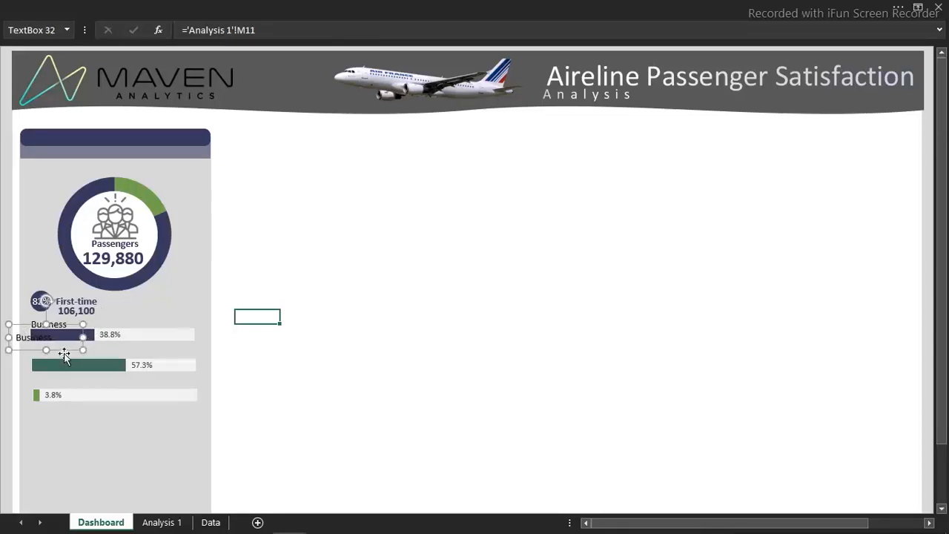
pyautogui.moveTo(64, 354); pyautogui.dragTo(80, 365)
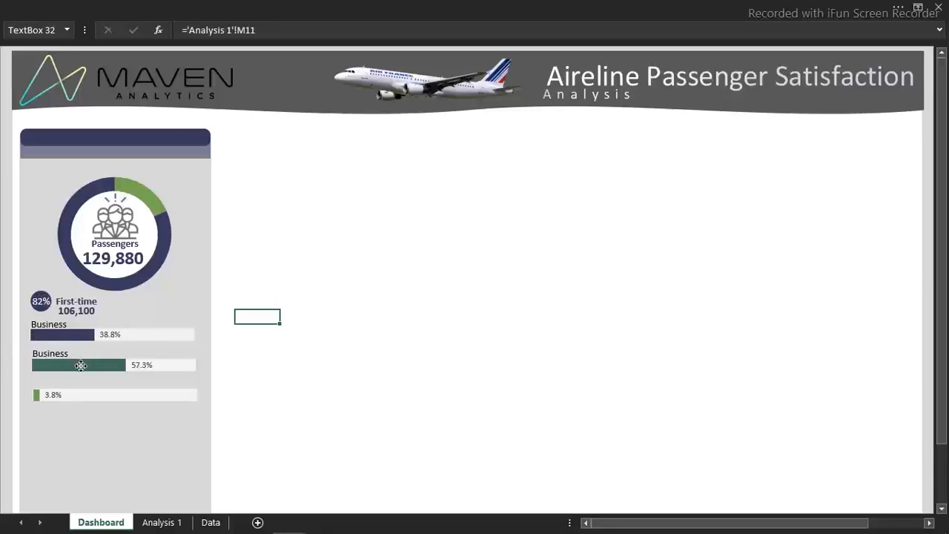
pyautogui.hotkey('ctrl', 'd')
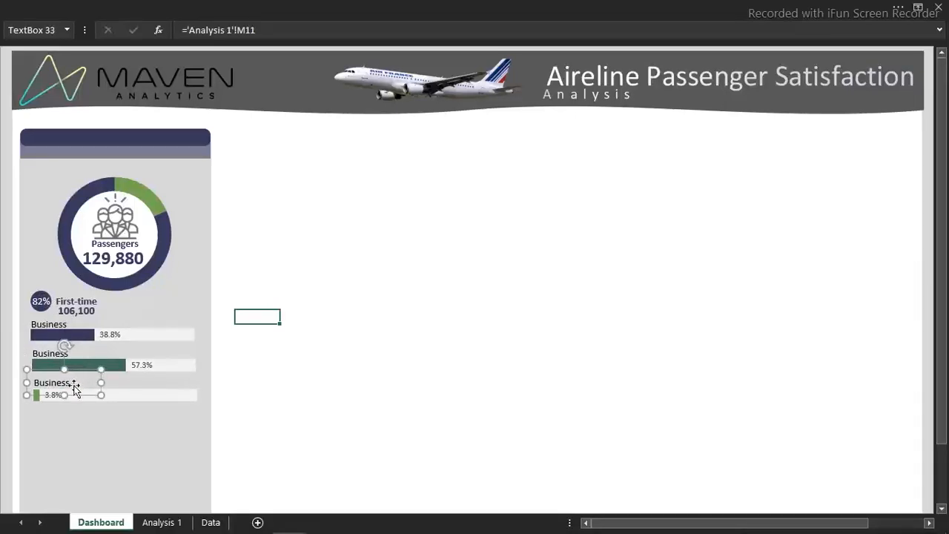
# Link the label above the middle bar to cell M12 on Analysis 1 and the one above the lowest bar to M13
pyautogui.click(51, 357)
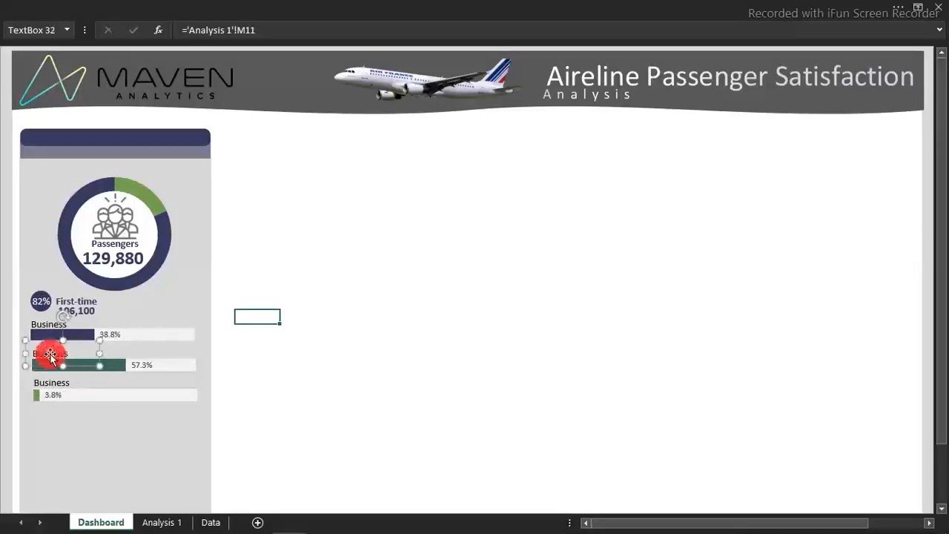
pyautogui.click(274, 30)
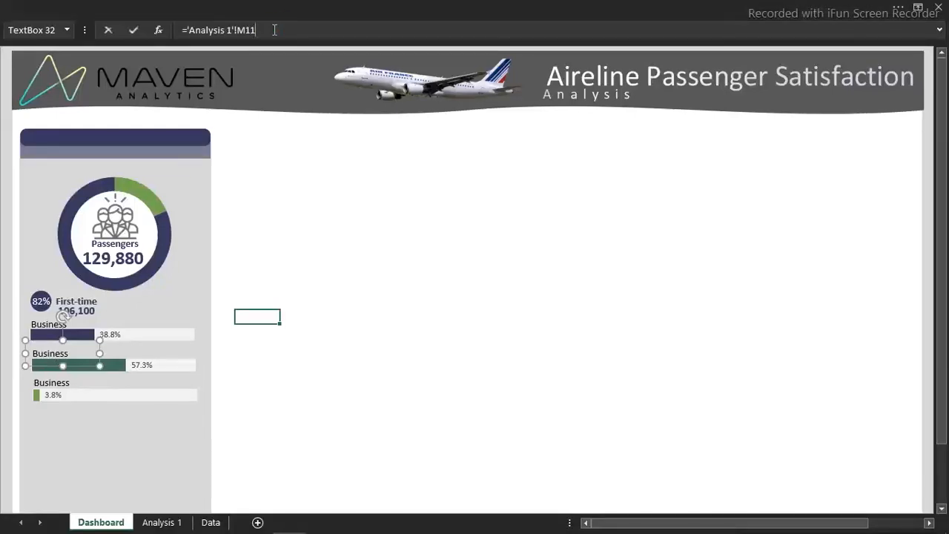
pyautogui.press('Return')
pyautogui.click(66, 385)
pyautogui.click(263, 31)
pyautogui.press('BackSpace')
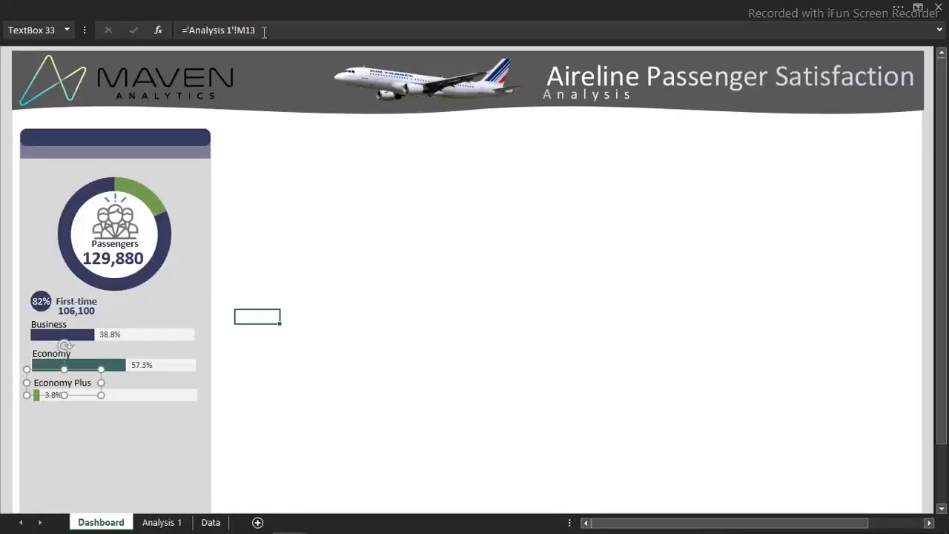
# Check the first-time class names in cells M11, M12 and M13 on Analysis 1 and return to the Dashboard
pyautogui.click(172, 521)
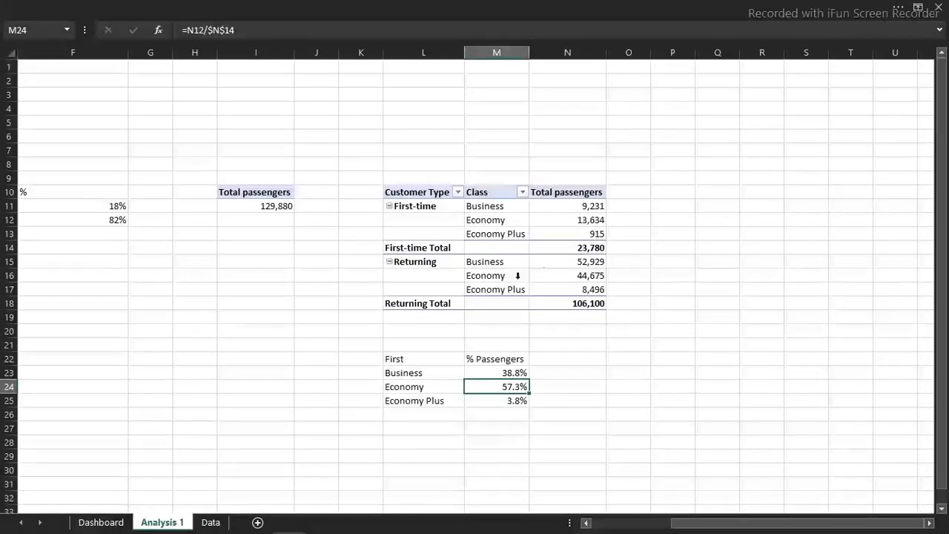
pyautogui.click(514, 206)
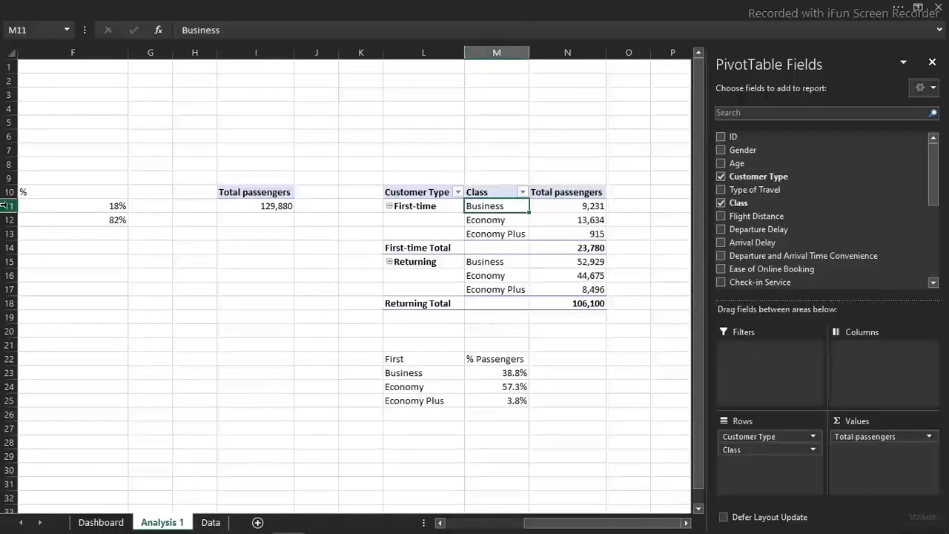
pyautogui.click(503, 220)
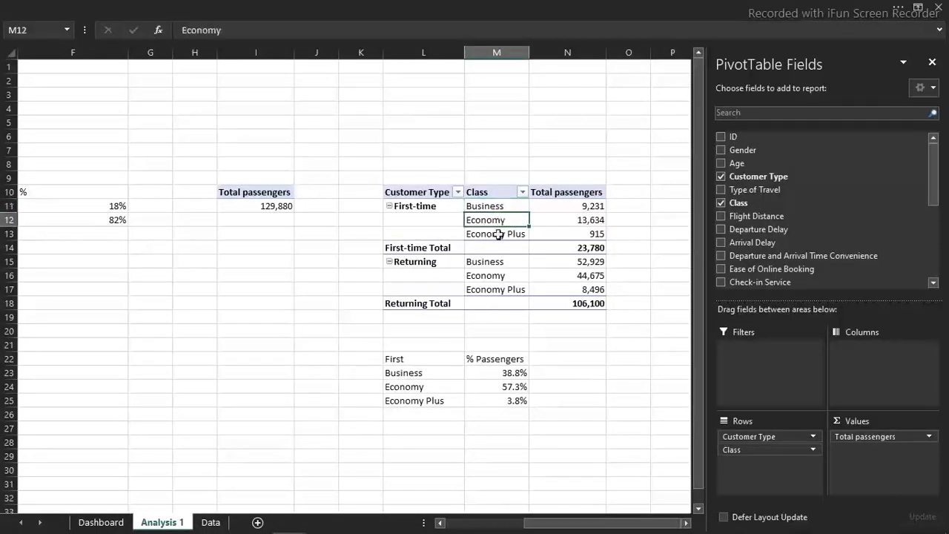
pyautogui.click(498, 235)
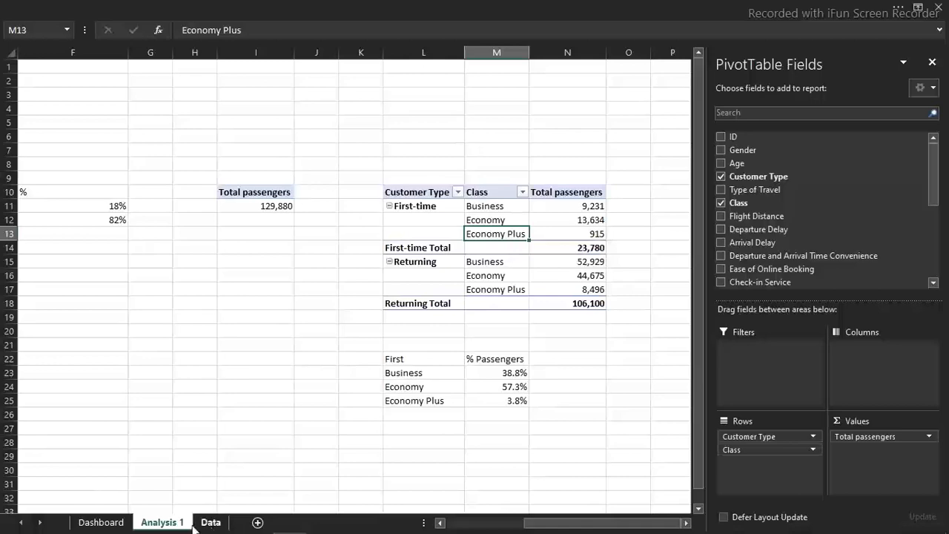
pyautogui.click(113, 524)
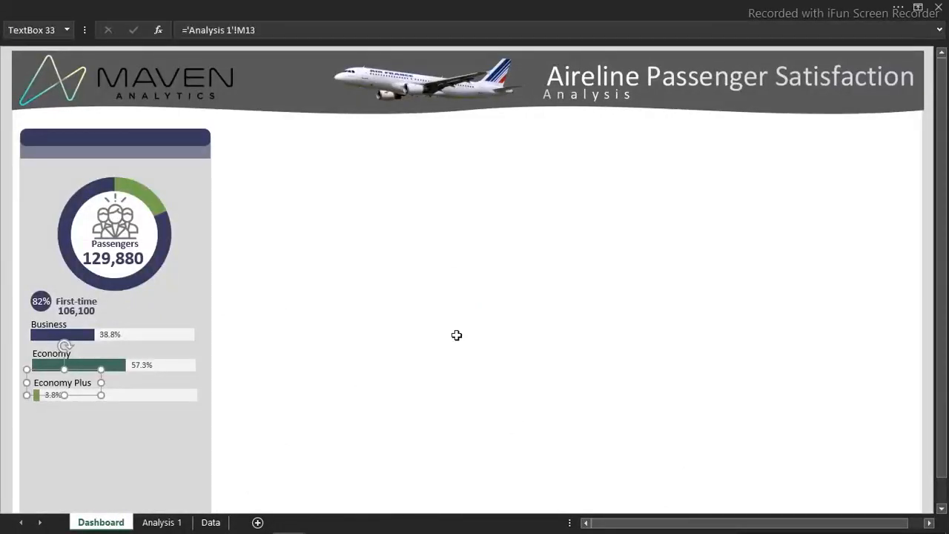
# Duplicate the Business label above the right end of its bar and link the copy to cell N11 on Analysis 1
pyautogui.click(61, 327)
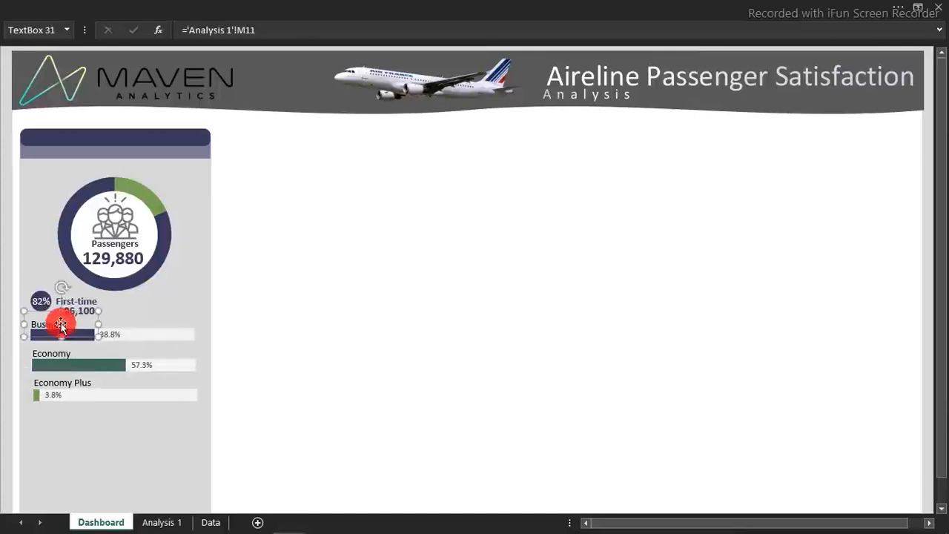
pyautogui.hotkey('ctrl', 'd')
pyautogui.moveTo(61, 336); pyautogui.dragTo(175, 320)
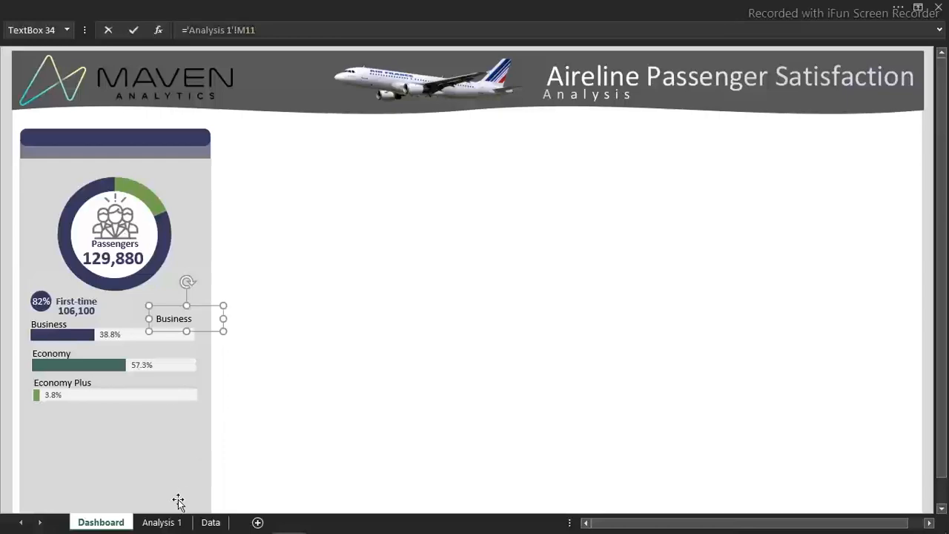
pyautogui.click(173, 523)
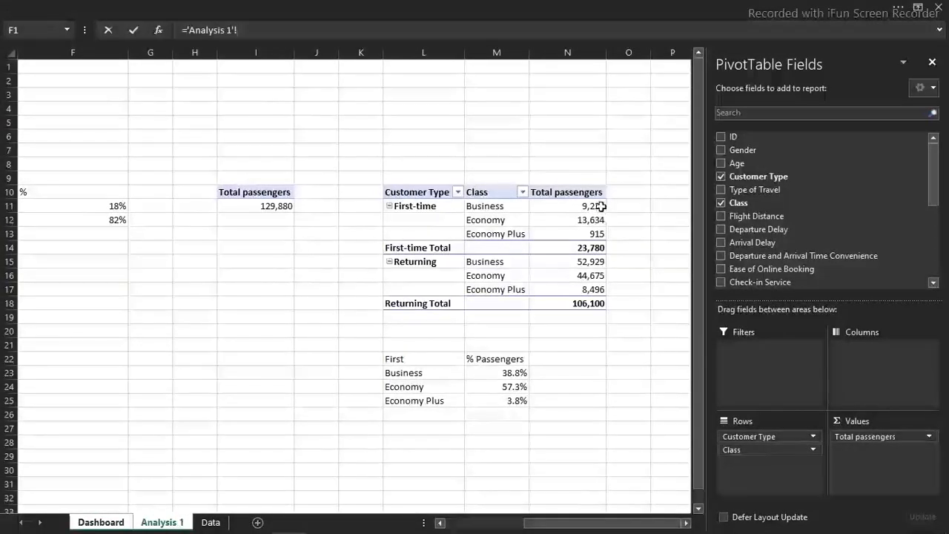
pyautogui.click(601, 206)
pyautogui.press('Return')
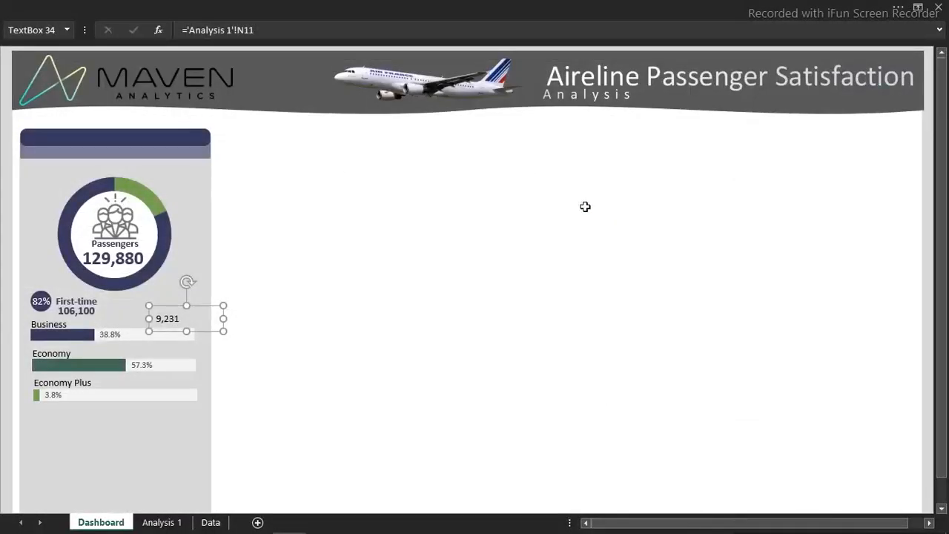
# Shrink the Business passenger count text box to about 0.66 in wide and 0.29 in high, and right-align its text
pyautogui.moveTo(225, 318); pyautogui.dragTo(193, 317)
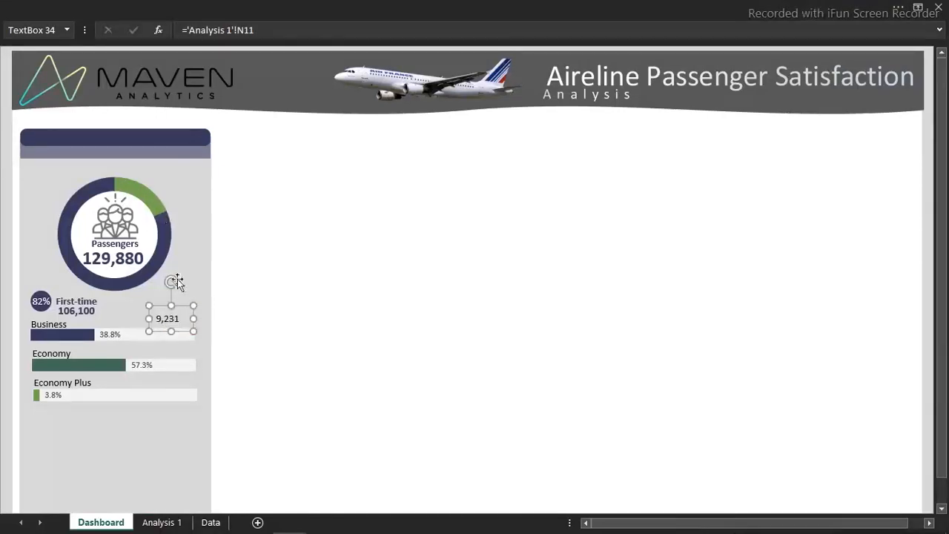
pyautogui.moveTo(168, 306); pyautogui.dragTo(168, 311)
pyautogui.click(356, 6)
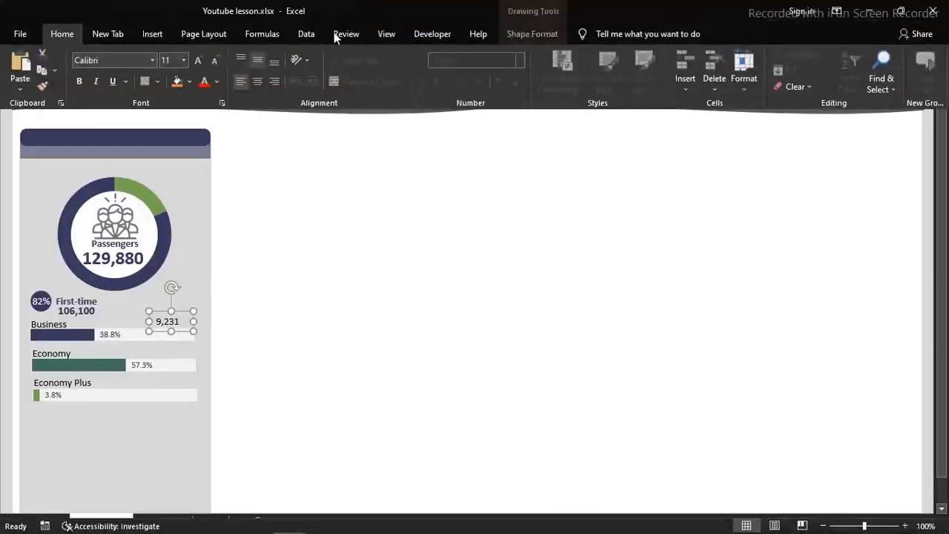
pyautogui.click(274, 78)
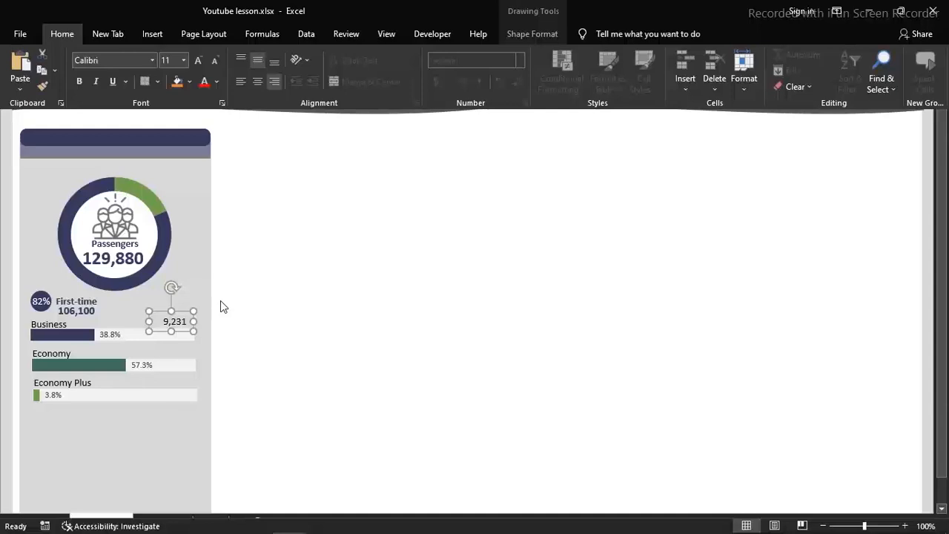
# Duplicate the Business passenger count twice and place the copies above the right ends of the Economy and Economy Plus bars
pyautogui.hotkey('ctrl', 'd')
pyautogui.click(297, 320)
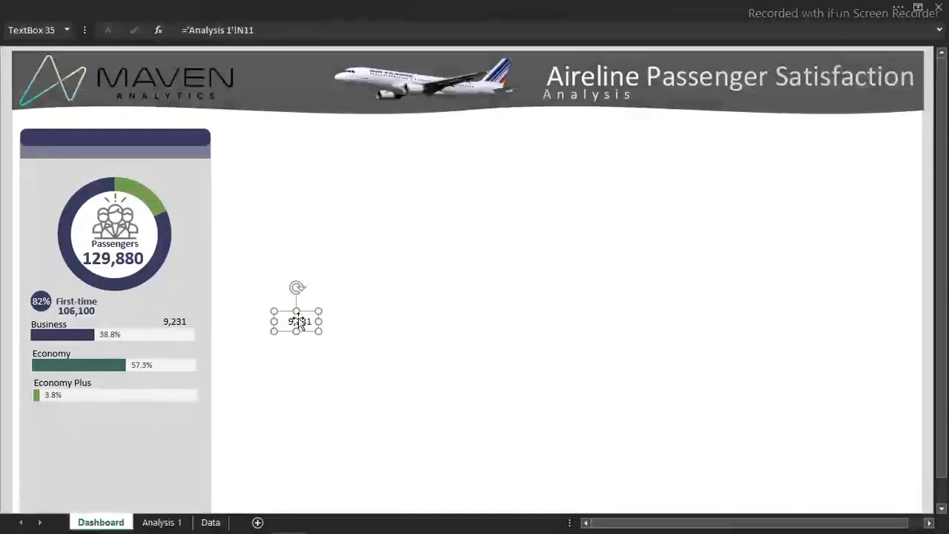
pyautogui.moveTo(298, 320); pyautogui.dragTo(183, 355)
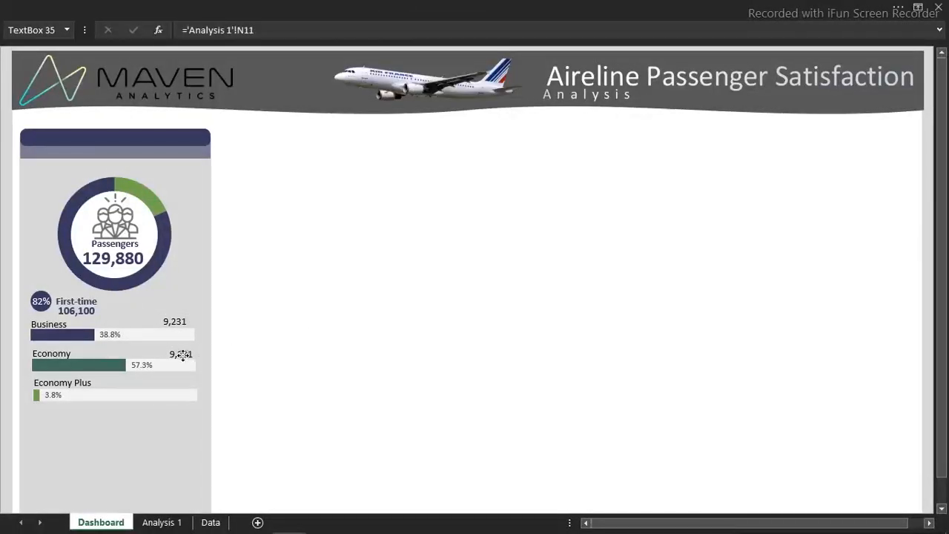
pyautogui.hotkey('ctrl', 'd')
pyautogui.click(189, 383)
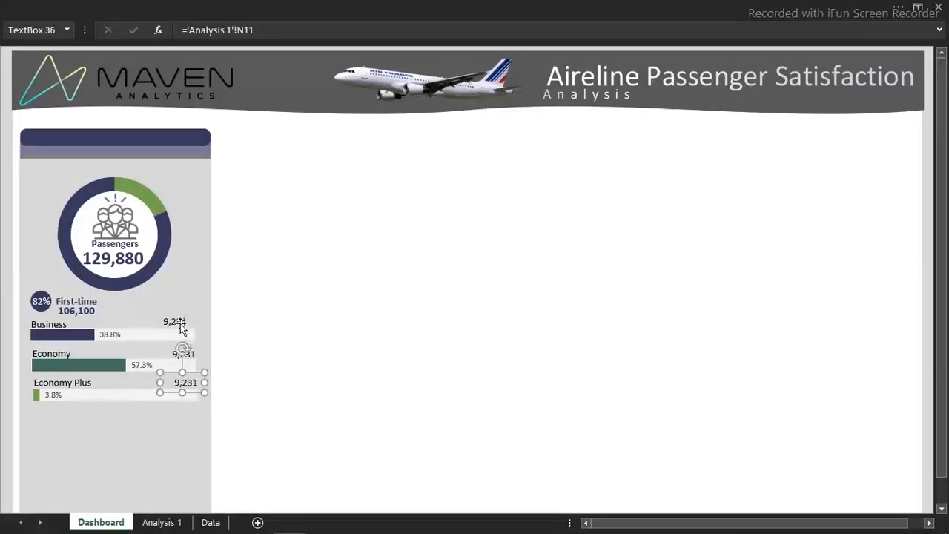
# Link the Economy count text box to cell N12 on Analysis 1 and the Economy Plus count to N13
pyautogui.click(187, 354)
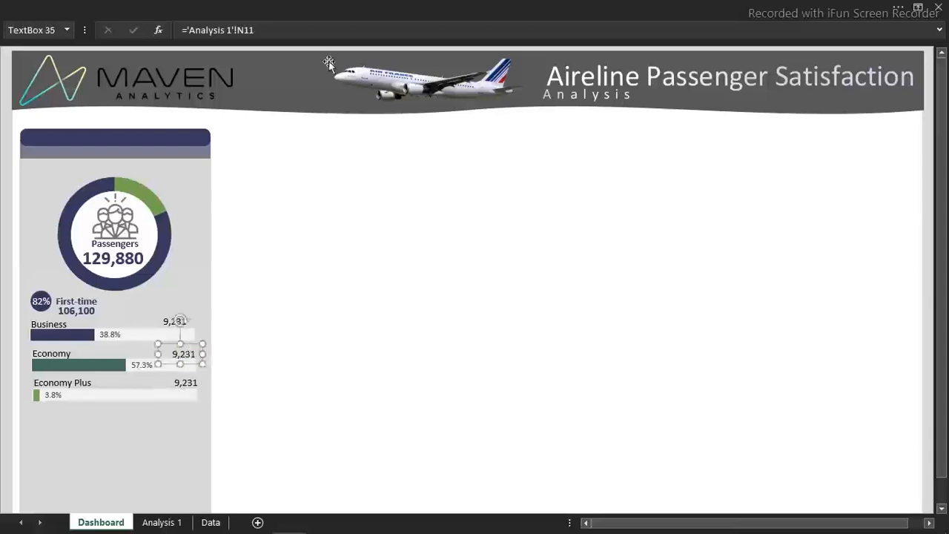
pyautogui.click(262, 30)
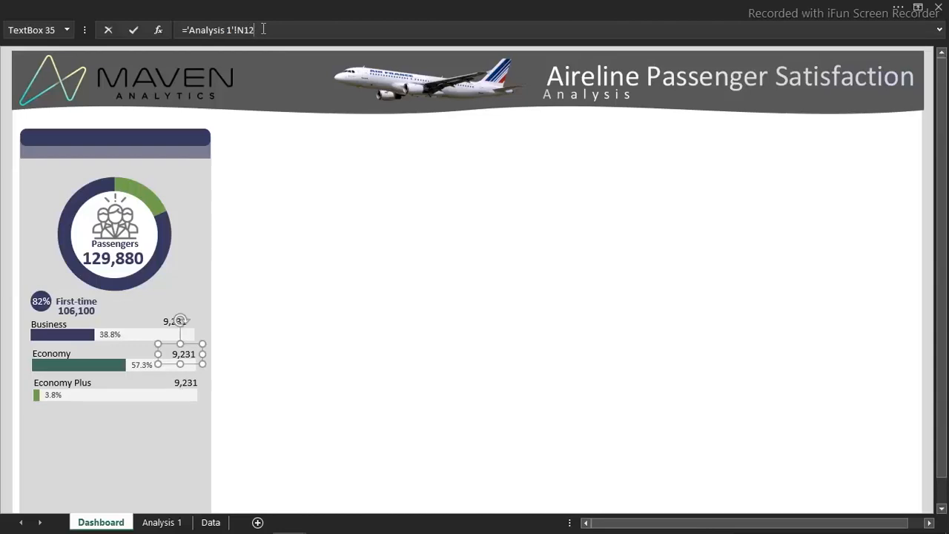
pyautogui.click(186, 384)
pyautogui.click(265, 30)
pyautogui.press('BackSpace')
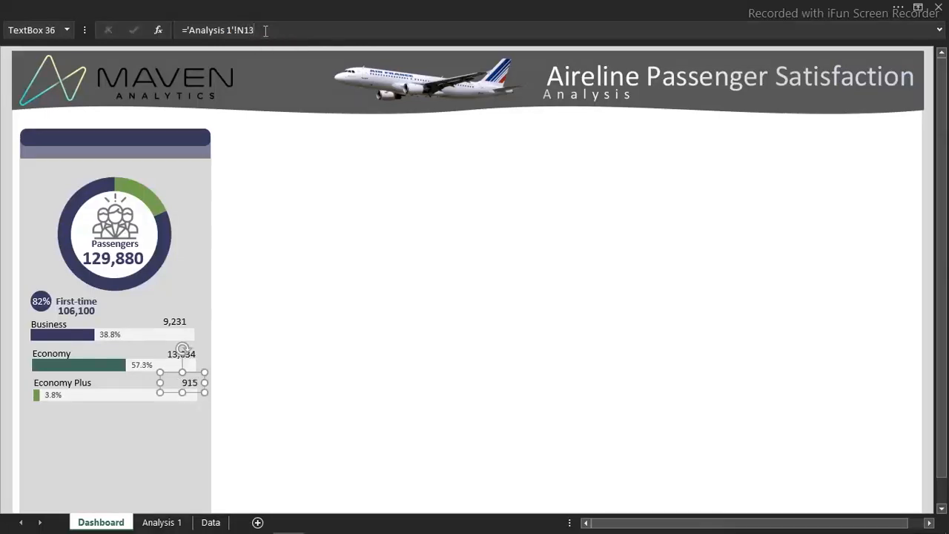
# Select the three passenger count text boxes and align them to their right edges
pyautogui.keyDown('shift'); pyautogui.click(172, 359); pyautogui.keyUp('shift')
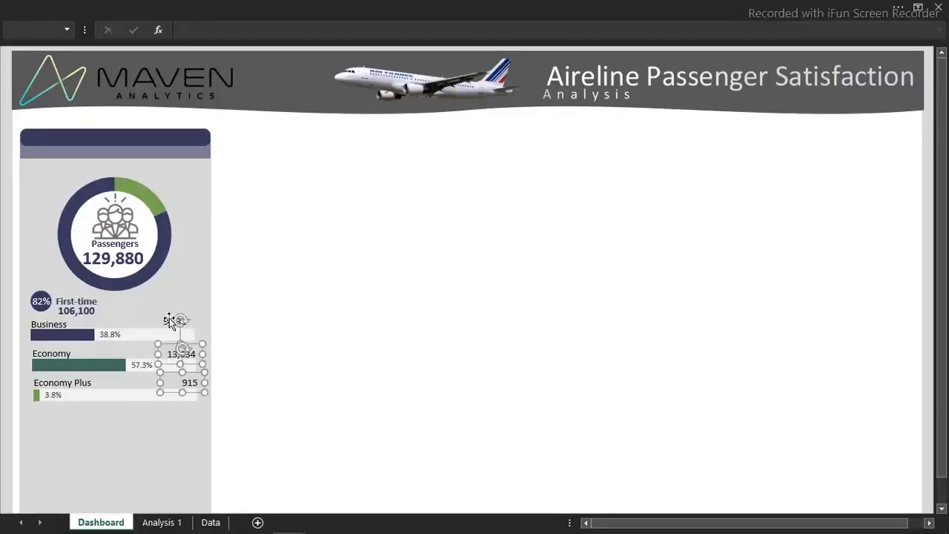
pyautogui.keyDown('shift'); pyautogui.click(168, 321); pyautogui.keyUp('shift')
pyautogui.click(346, 7)
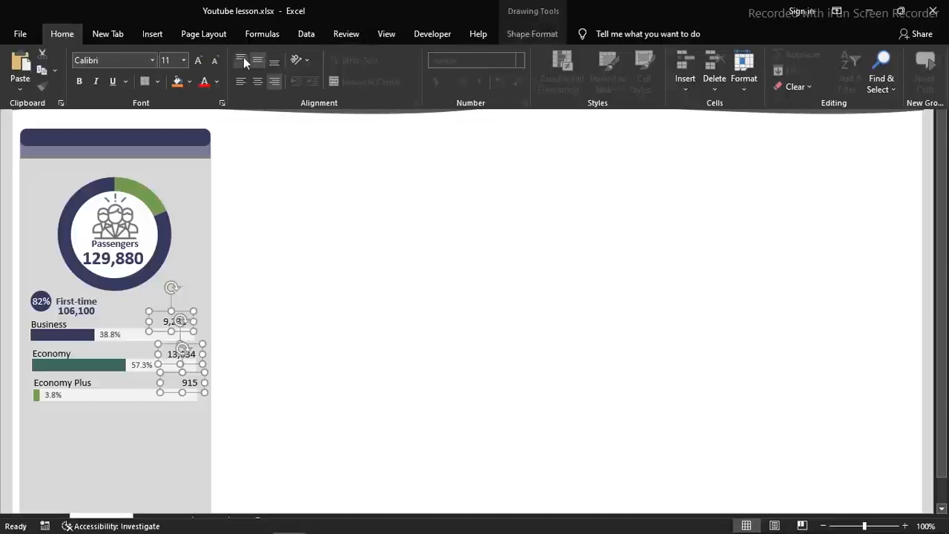
pyautogui.click(547, 34)
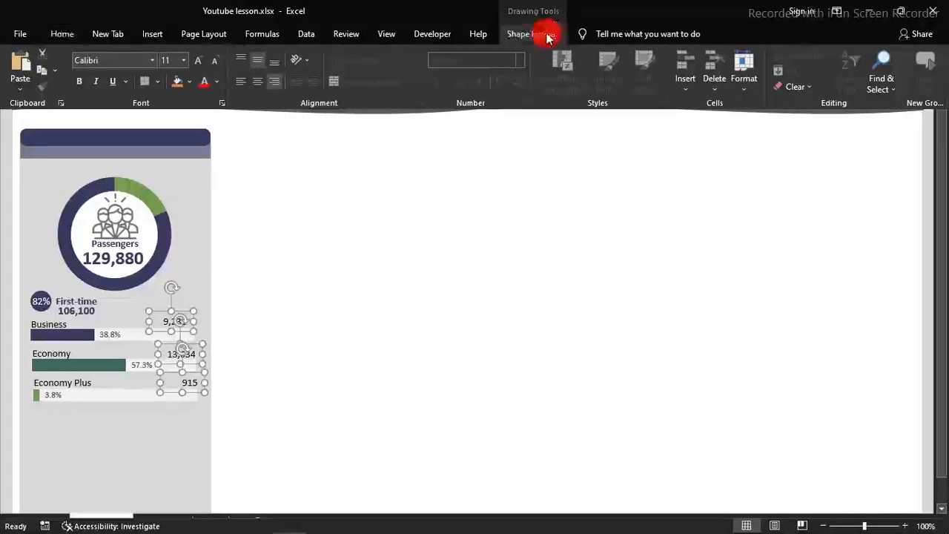
pyautogui.click(738, 58)
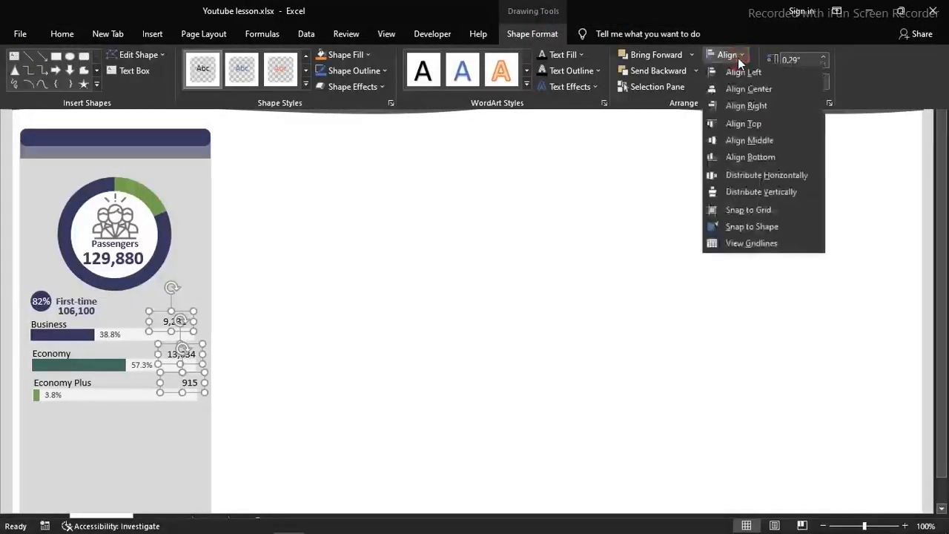
pyautogui.click(770, 108)
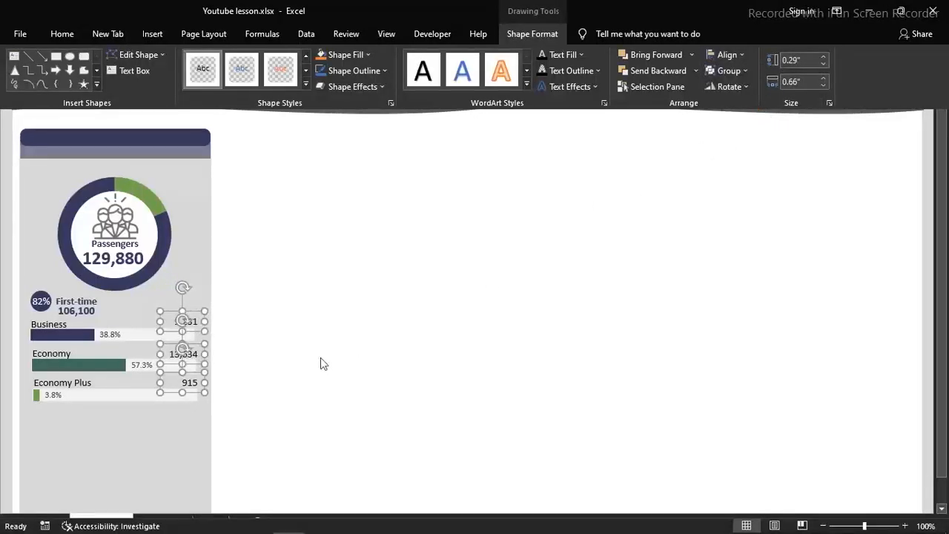
# Nudge the three selected passenger counts slightly left towards the ends of the bars
pyautogui.hotkey('ctrl', 'shift', 'F1')
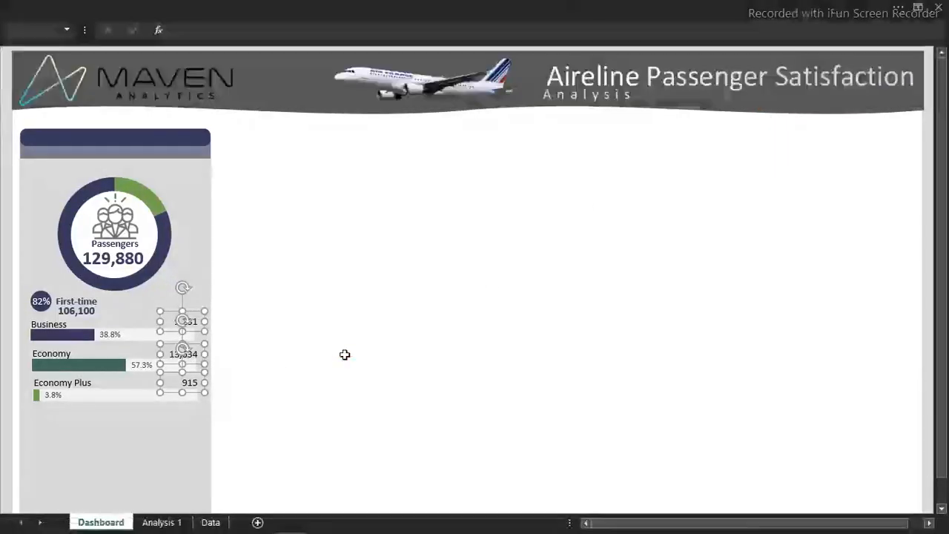
pyautogui.press('Left')
pyautogui.press('Left')
pyautogui.press('Left')
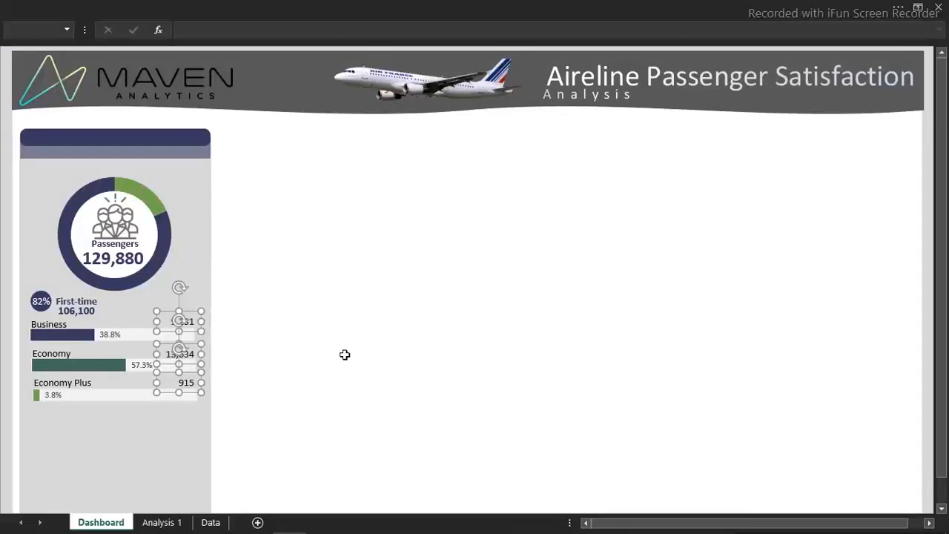
# Set the font colour of the three selected passenger counts above the class bars to dark grey
pyautogui.click(143, 6)
pyautogui.click(64, 34)
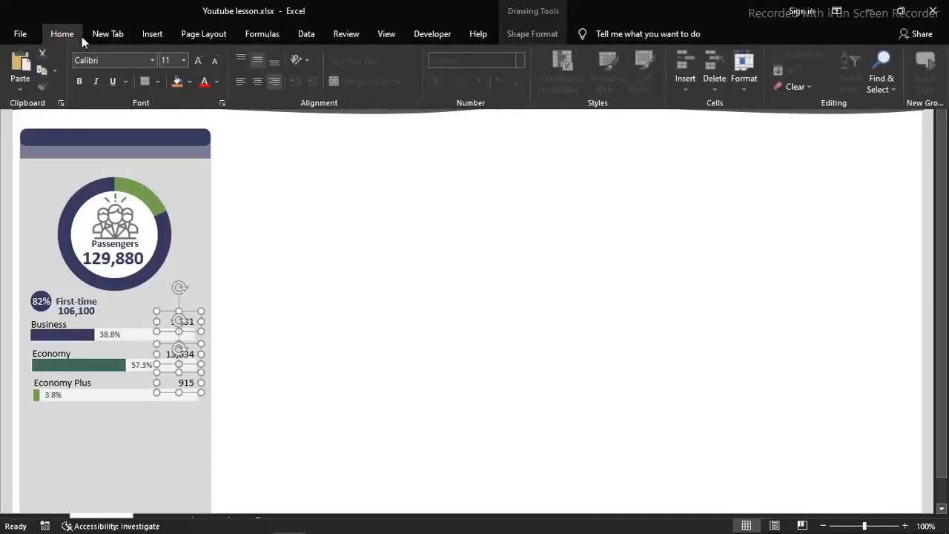
pyautogui.click(217, 81)
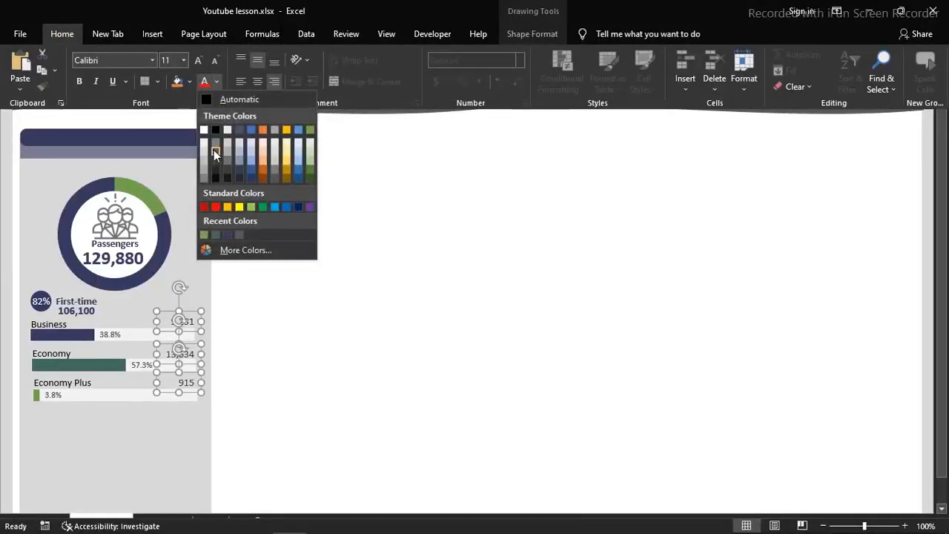
pyautogui.click(215, 151)
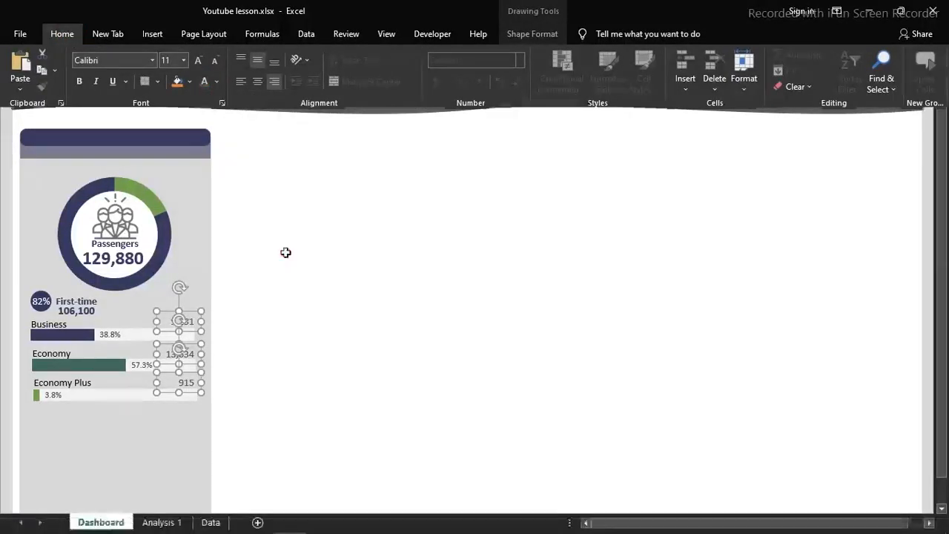
pyautogui.click(285, 252)
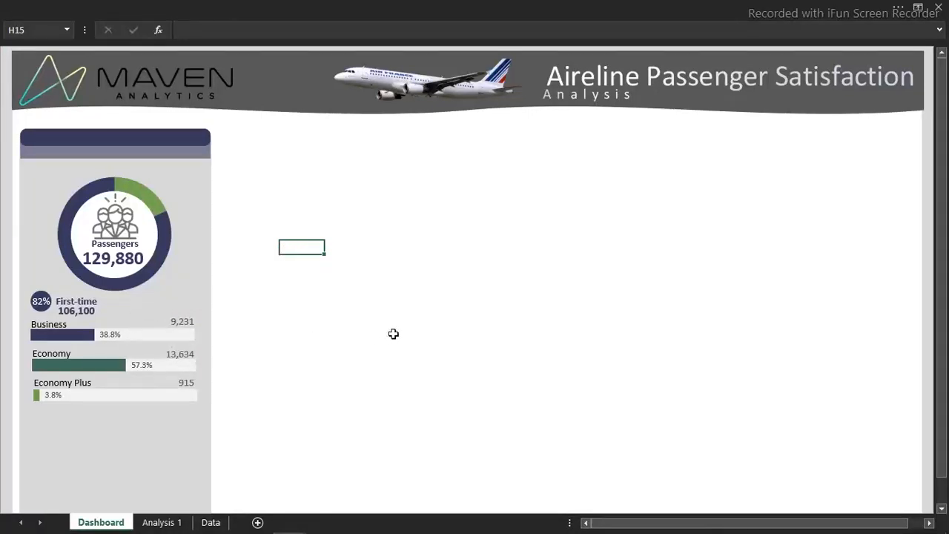
# Duplicate the whole First-time block, with its percentage badge, labels, counts and three class bars, and place the copy directly below, left-aligned with the original
pyautogui.press('Down')
pyautogui.press('Down')
pyautogui.press('Down')
pyautogui.press('Down')
pyautogui.press('Down')
pyautogui.press('Down')
pyautogui.press('Down')
pyautogui.press('Down')
pyautogui.press('Down')
pyautogui.press('Down')
pyautogui.press('Down')
pyautogui.press('Down')
pyautogui.press('Down')
pyautogui.press('Down')
pyautogui.press('Down')
pyautogui.press('Down')
pyautogui.press('Down')
pyautogui.press('Down')
pyautogui.press('Down')
pyautogui.press('Down')
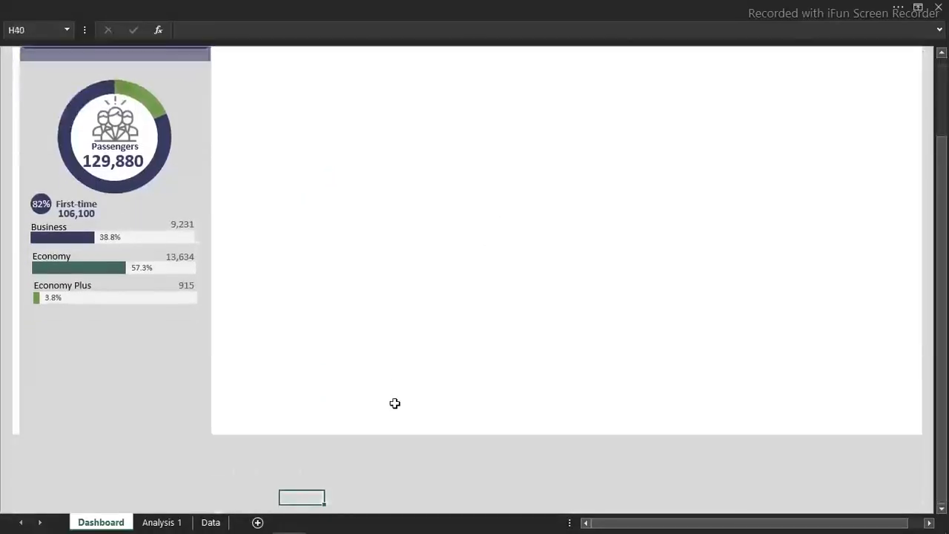
pyautogui.click(577, 6)
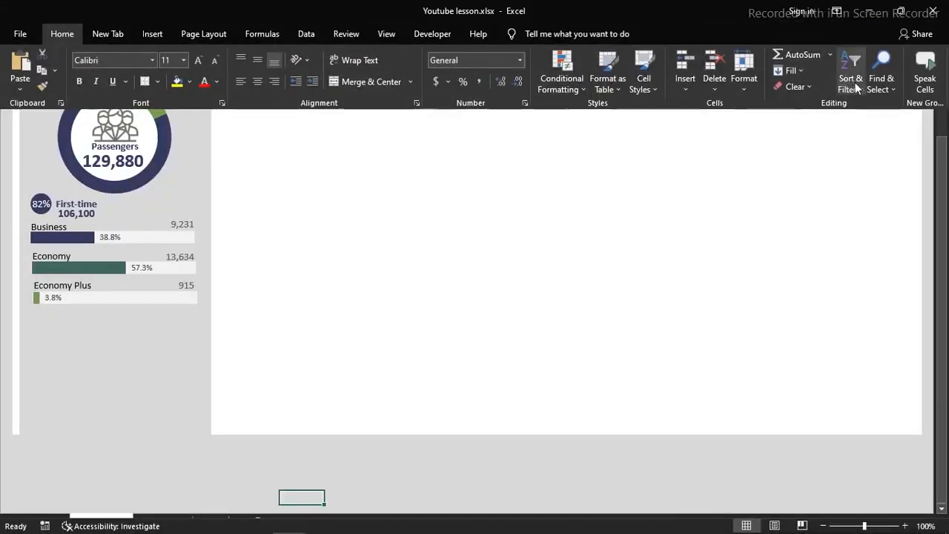
pyautogui.click(882, 78)
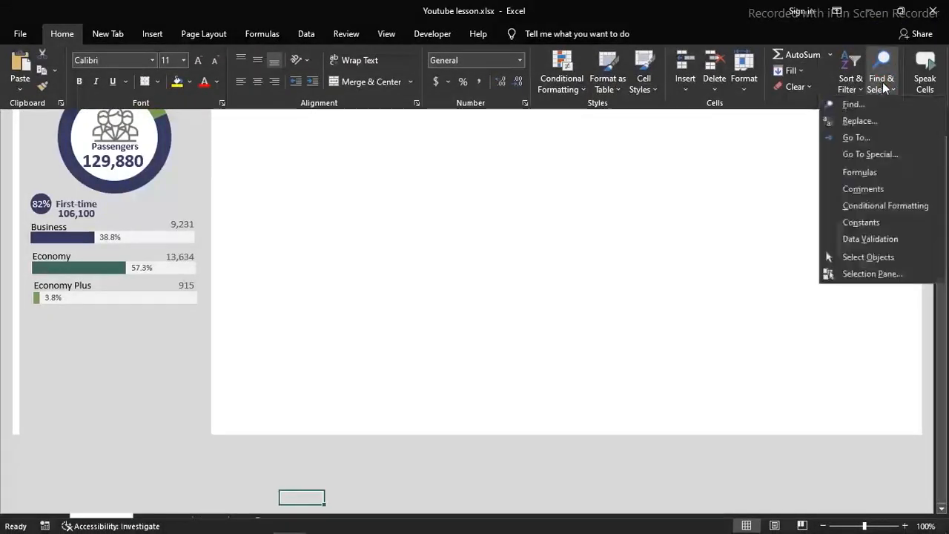
pyautogui.click(868, 257)
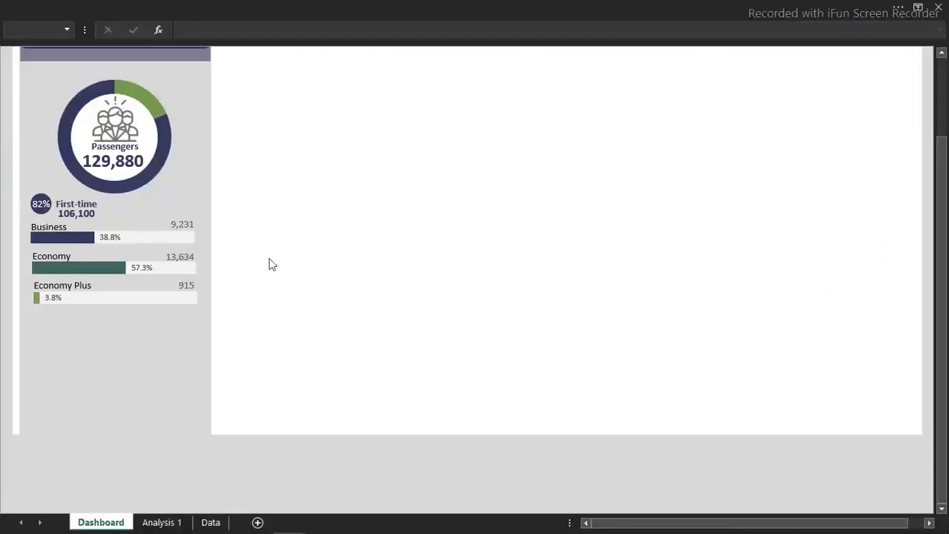
pyautogui.moveTo(282, 339); pyautogui.dragTo(6, 153)
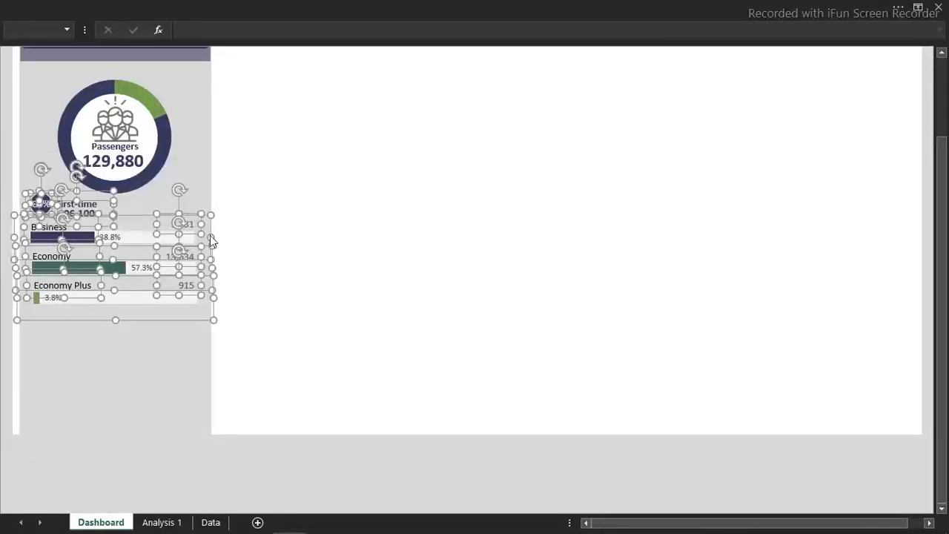
pyautogui.hotkey('ctrl', 'd')
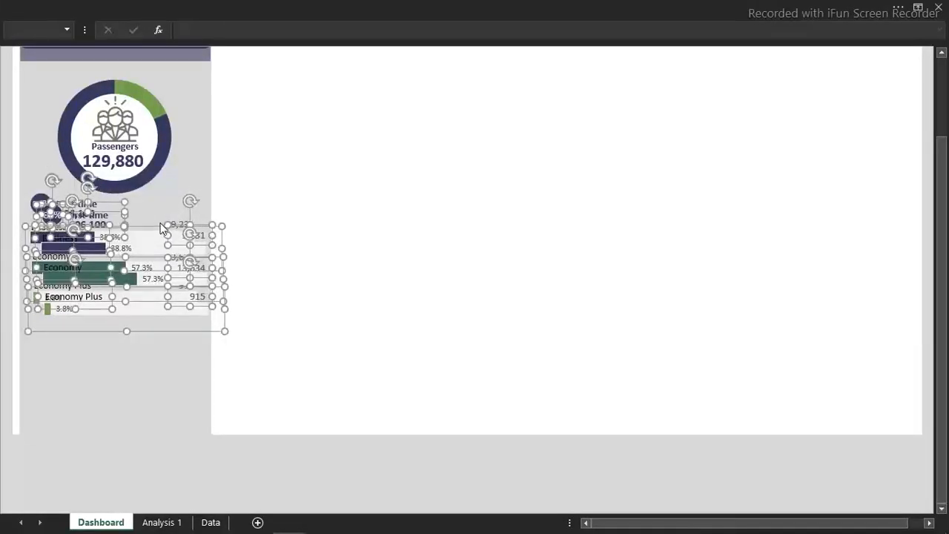
pyautogui.moveTo(158, 224); pyautogui.dragTo(147, 335)
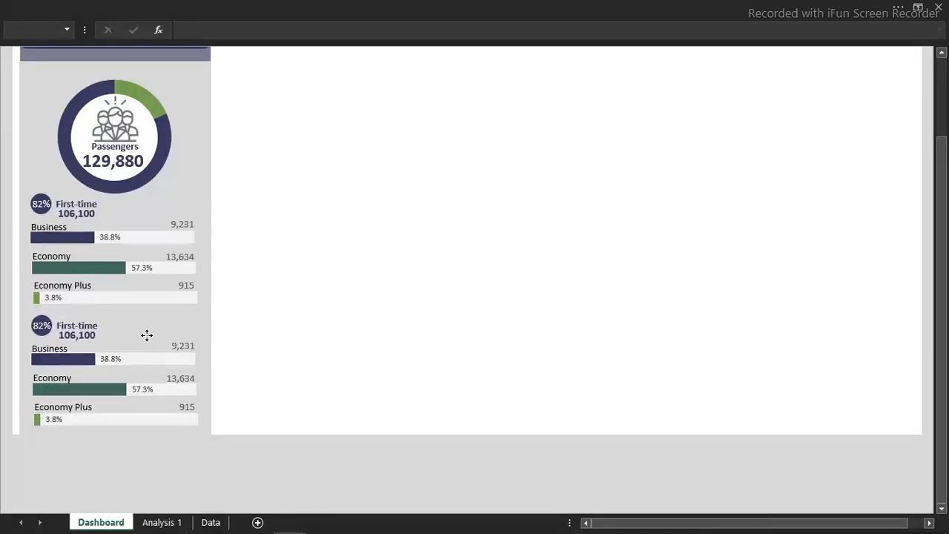
pyautogui.moveTo(147, 336); pyautogui.dragTo(146, 335)
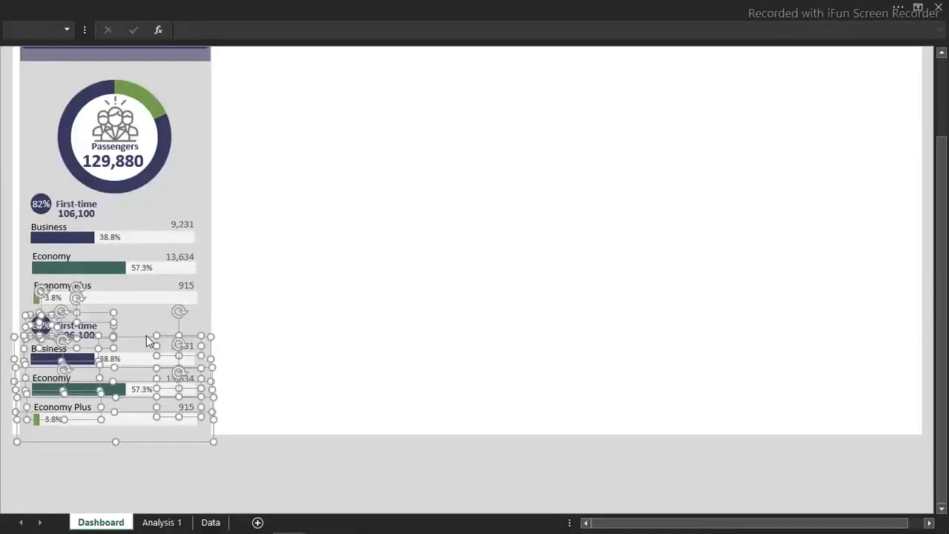
pyautogui.click(418, 256)
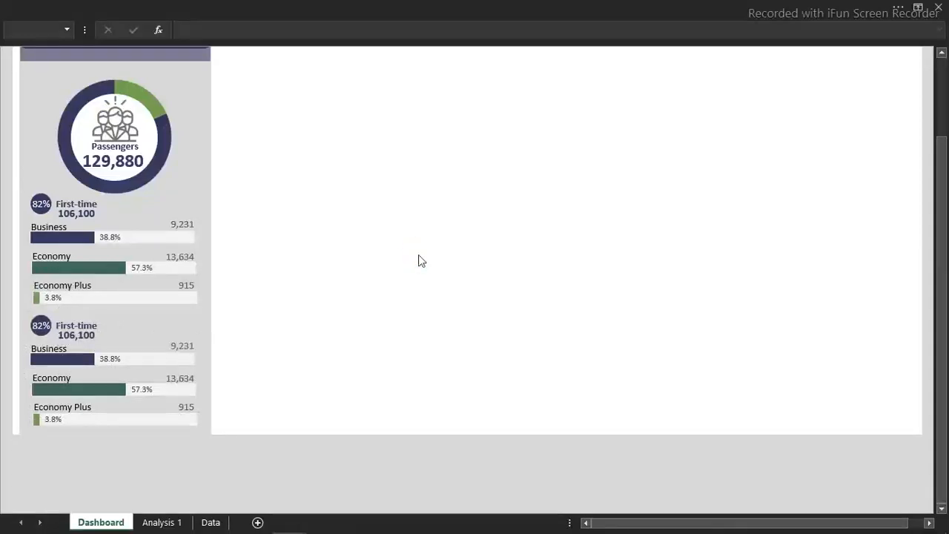
pyautogui.press('Escape')
pyautogui.click(370, 309)
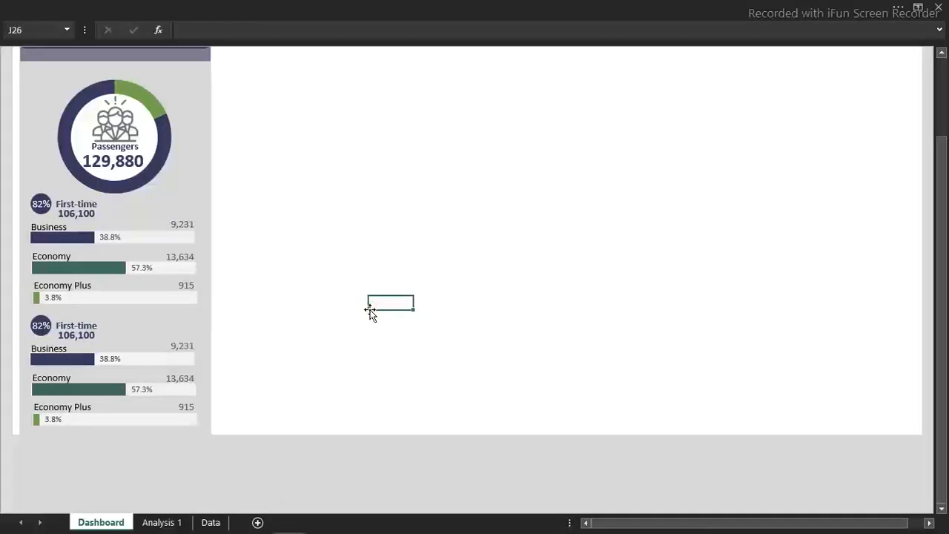
# Move the percentage text box of the duplicated block off its circle onto the edge of the passengers donut
pyautogui.click(41, 326)
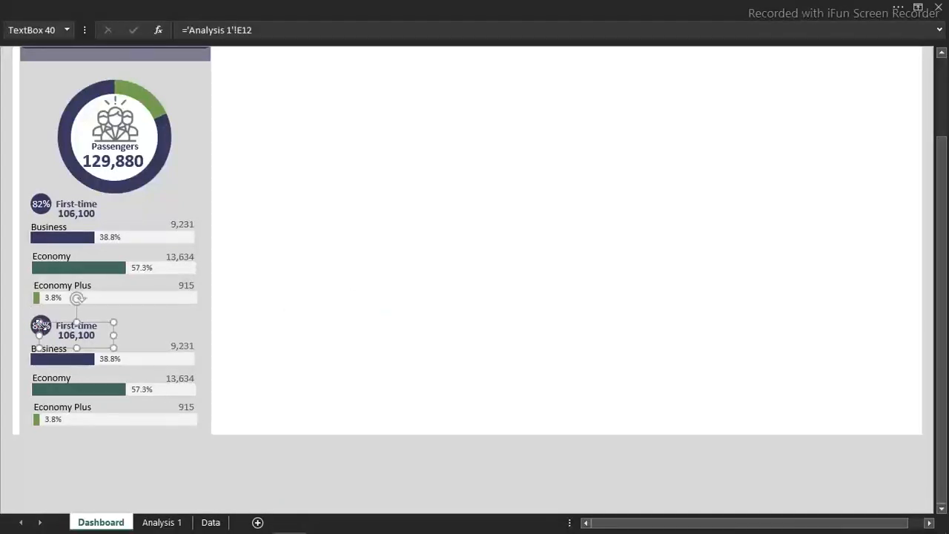
pyautogui.click(37, 327)
pyautogui.moveTo(37, 328); pyautogui.dragTo(86, 320)
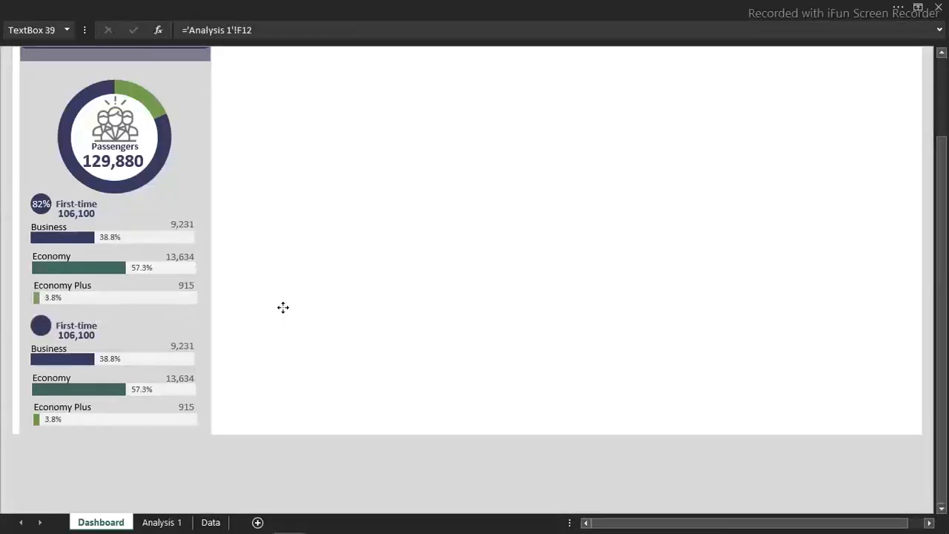
pyautogui.moveTo(168, 150); pyautogui.dragTo(164, 152)
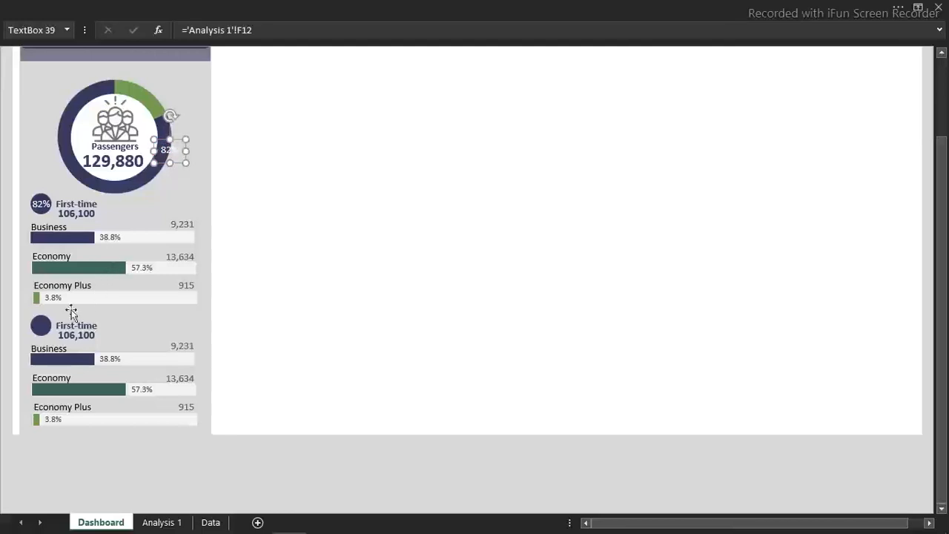
# Fill the duplicated block's badge circle with the recent Green colour
pyautogui.click(40, 327)
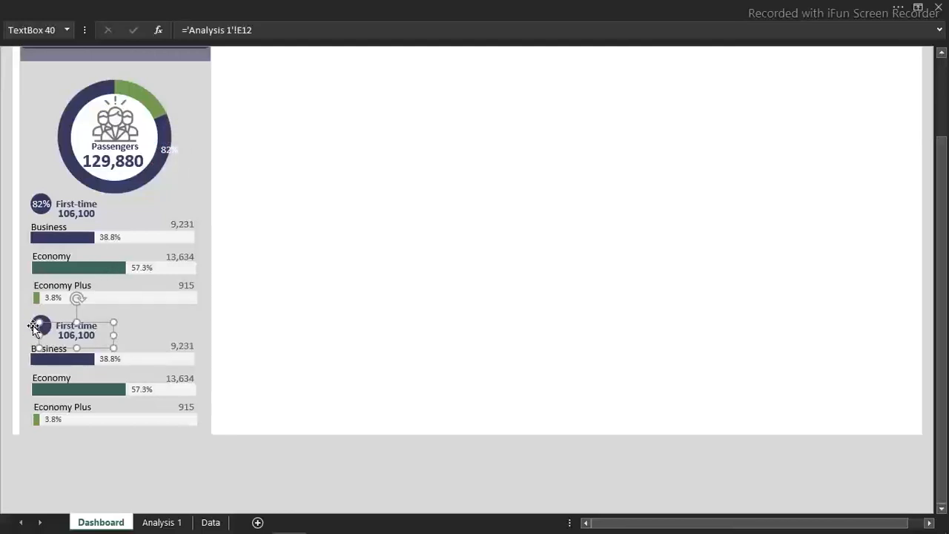
pyautogui.click(33, 326)
pyautogui.hotkey('ctrl', '1')
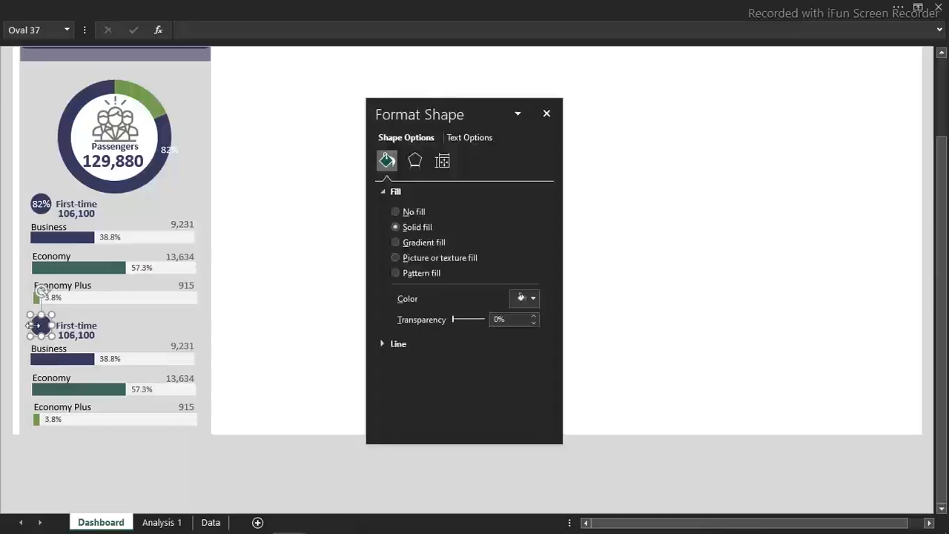
pyautogui.click(533, 298)
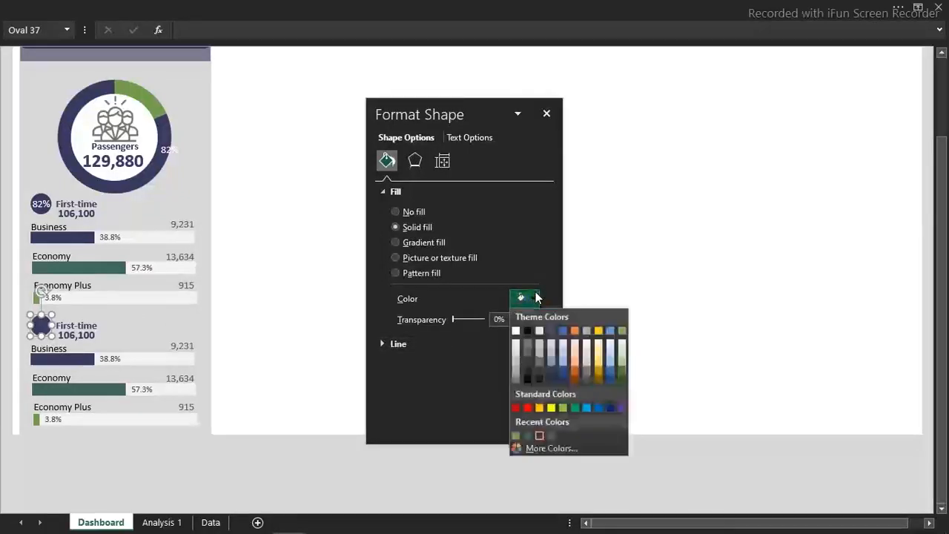
pyautogui.click(517, 436)
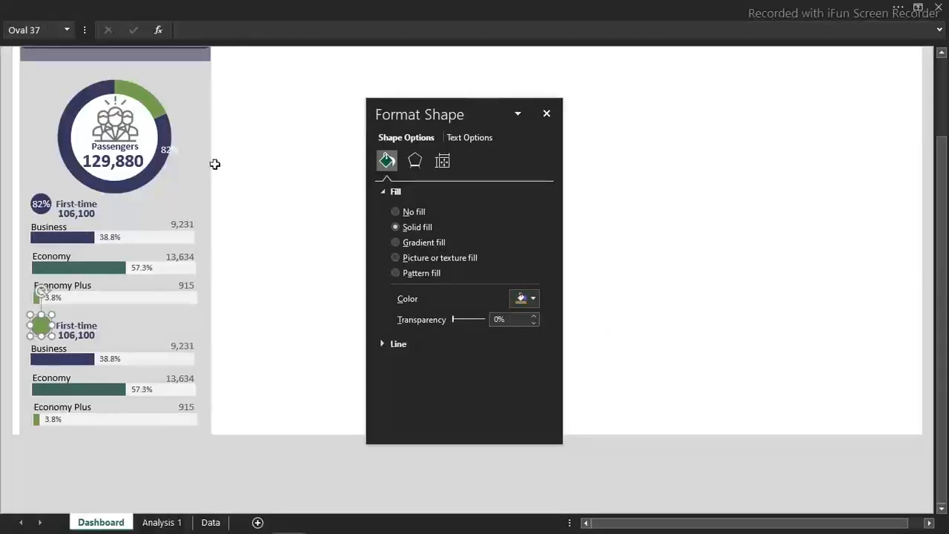
# Link the relocated percentage text box to cell F11 on Analysis 1
pyautogui.click(171, 151)
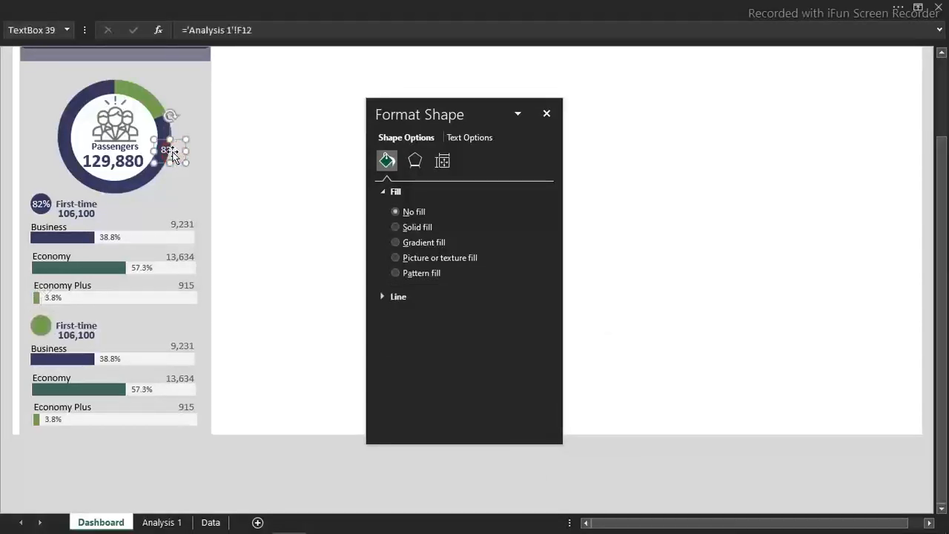
pyautogui.click(263, 34)
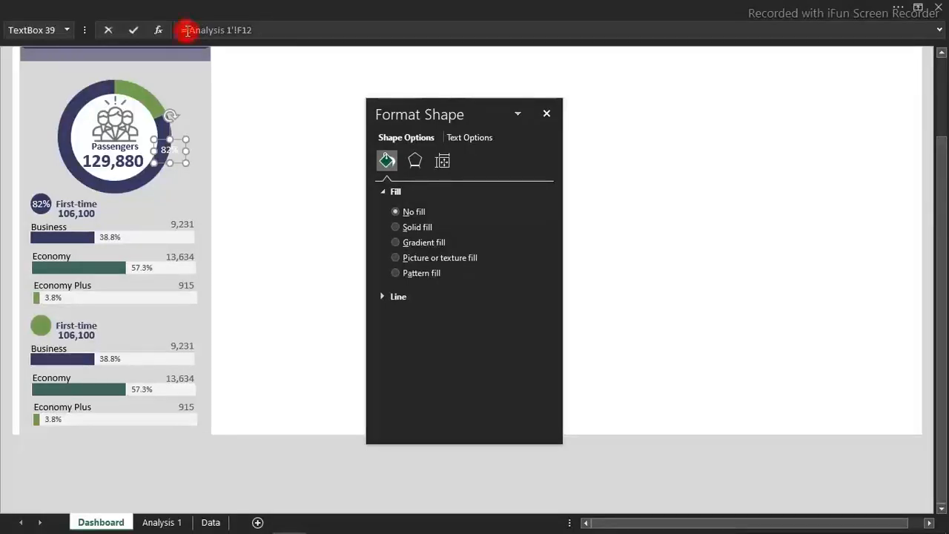
pyautogui.click(168, 522)
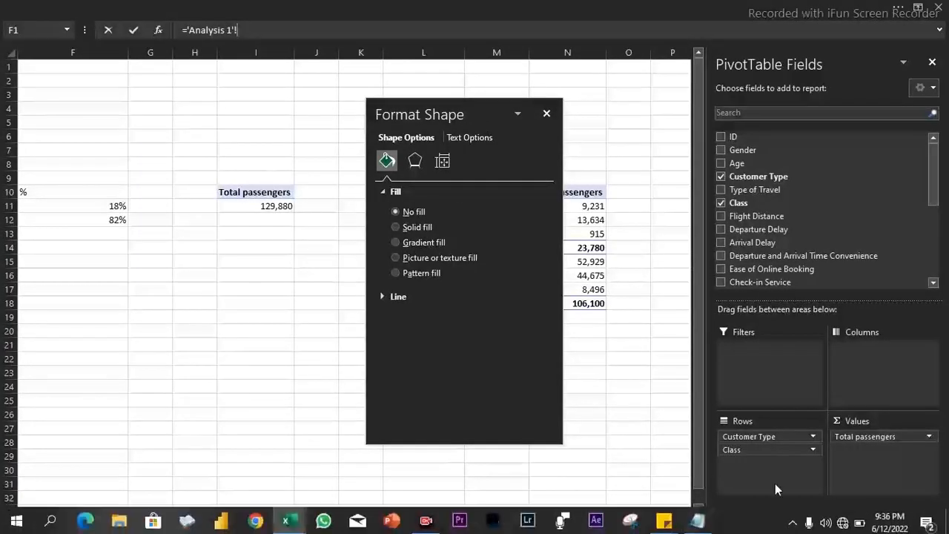
pyautogui.click(92, 206)
pyautogui.press('Return')
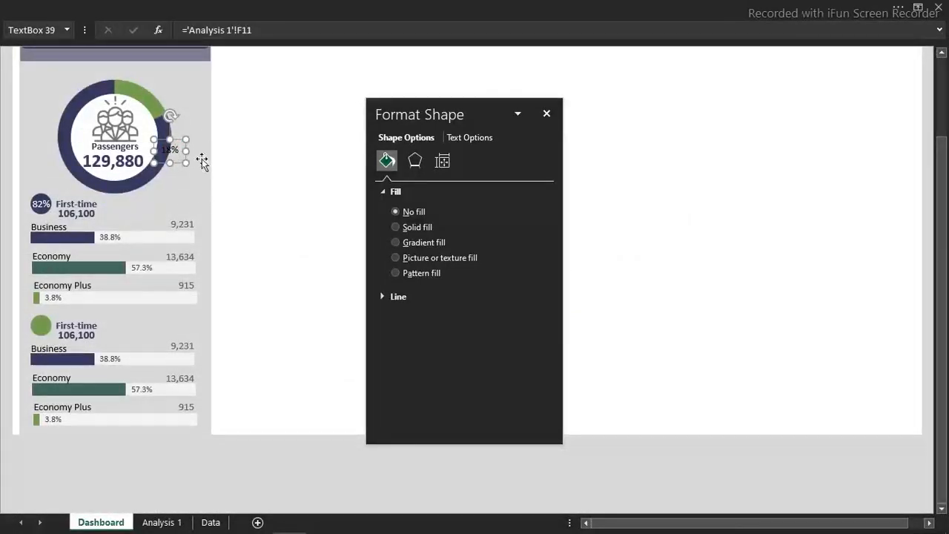
# Make the relinked percentage text white and place it centred on the green circle
pyautogui.click(166, 6)
pyautogui.click(219, 82)
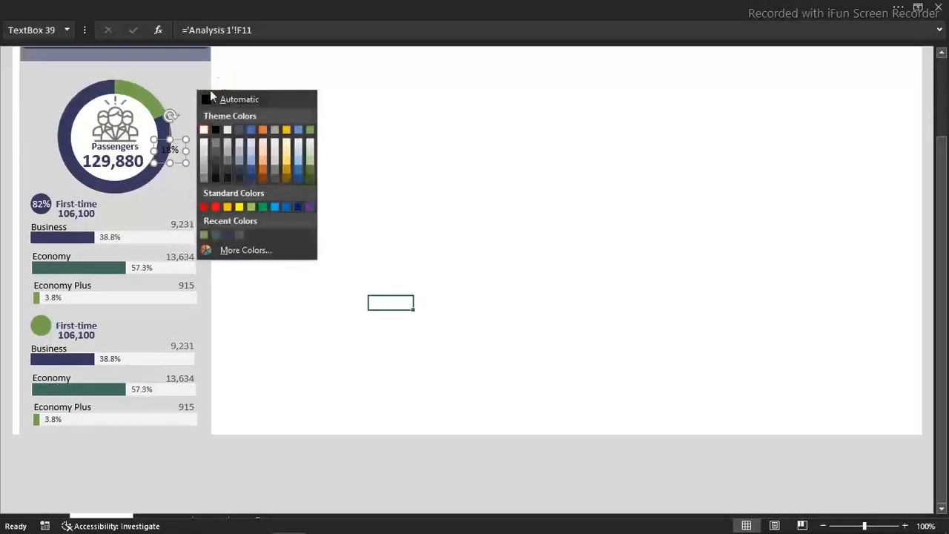
pyautogui.click(203, 132)
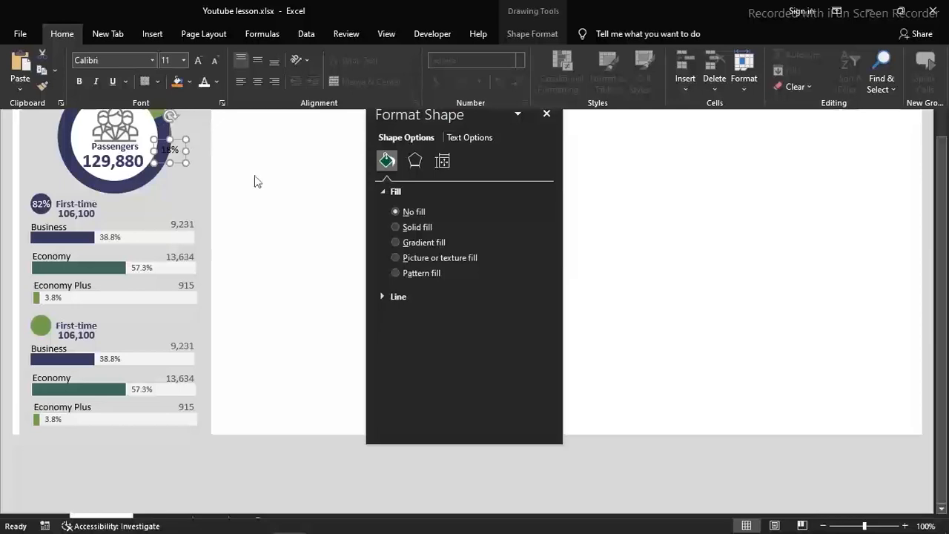
pyautogui.click(194, 4)
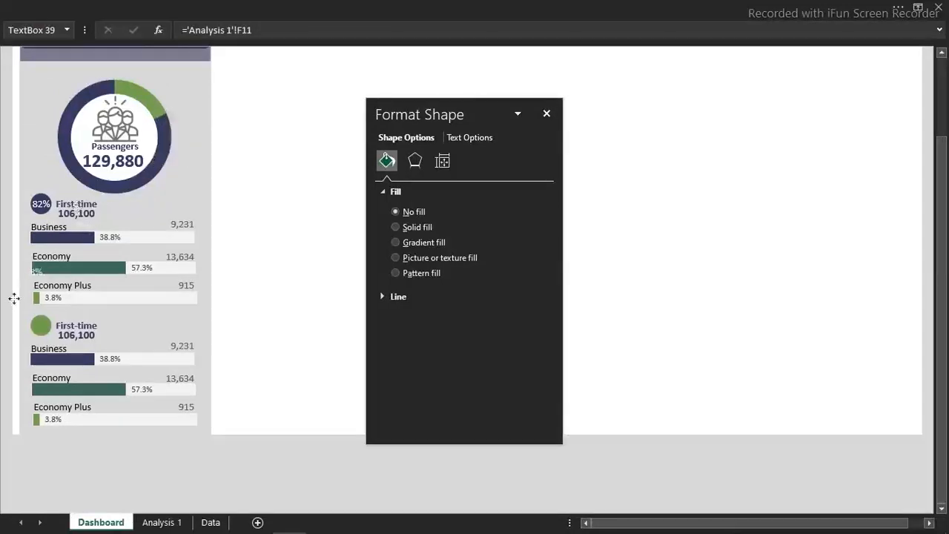
pyautogui.moveTo(26, 327); pyautogui.dragTo(42, 326)
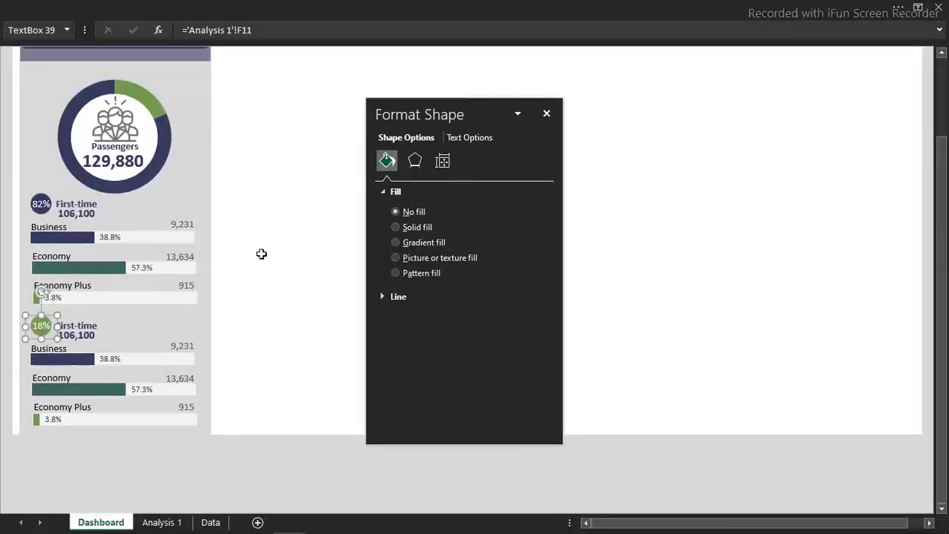
# Change the font colour of the percentage on the green circle to a dark colour and deselect it
pyautogui.click(217, 6)
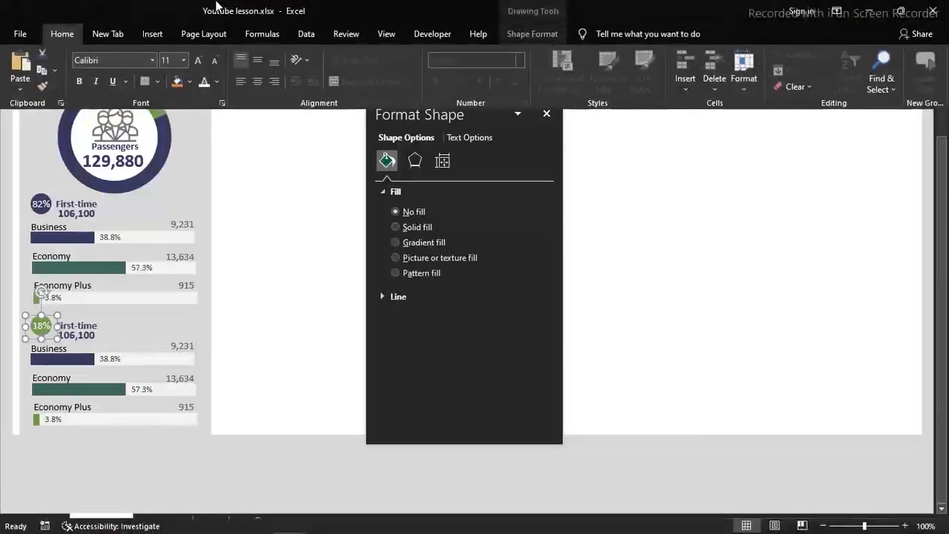
pyautogui.click(219, 82)
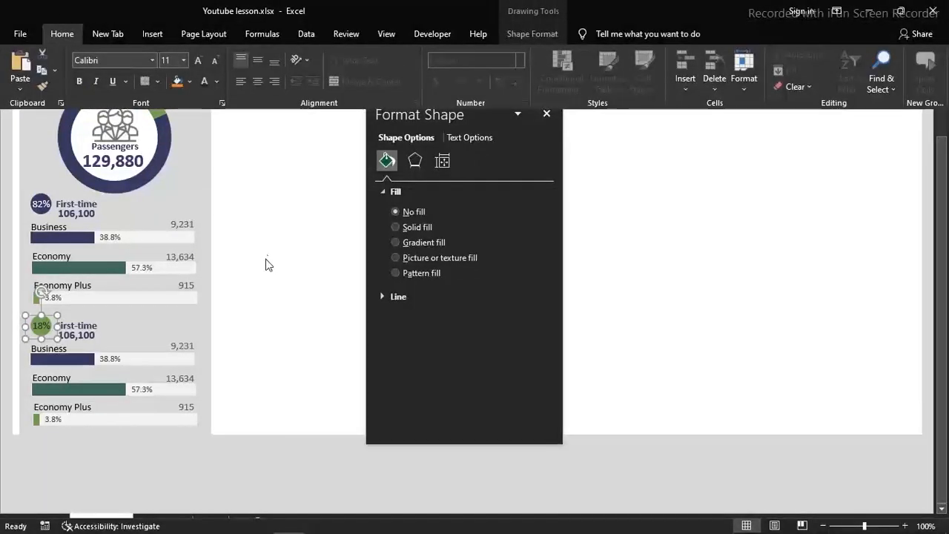
pyautogui.click(267, 260)
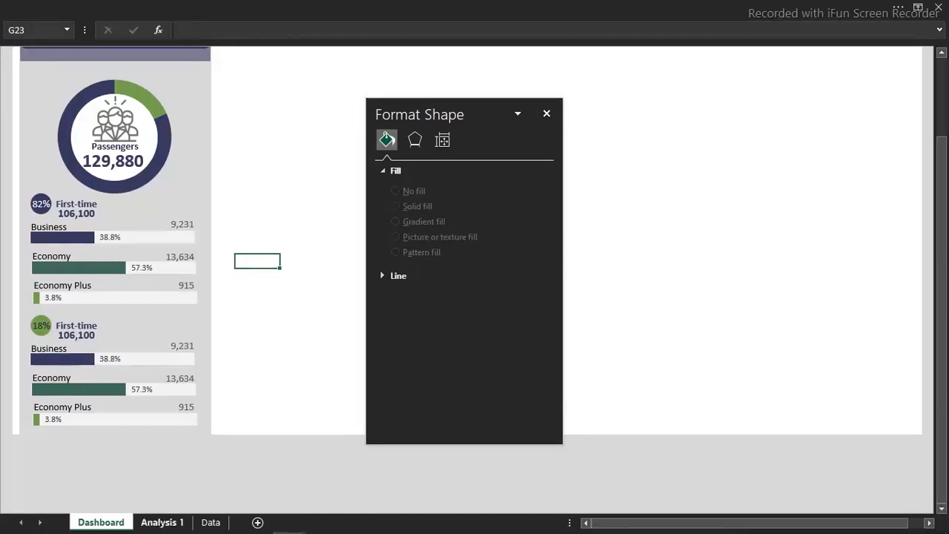
# Review the class percentage table in L22:M25 on Analysis 1, closing the Format Shape pane, and return to the Dashboard sheet
pyautogui.click(168, 522)
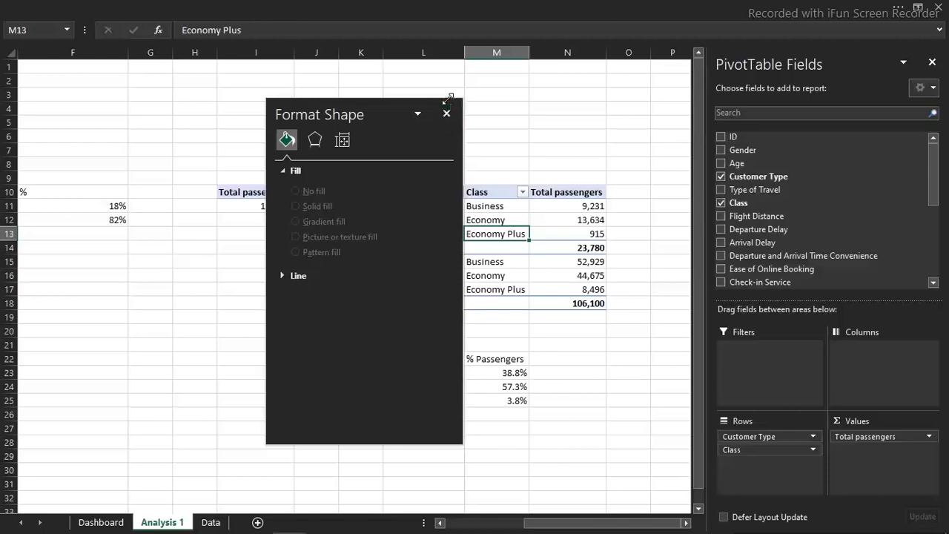
pyautogui.click(446, 113)
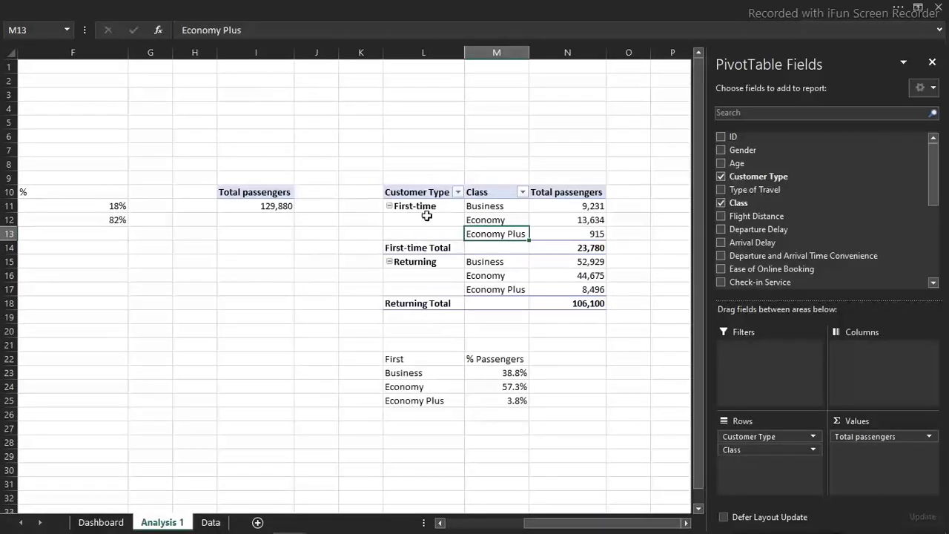
pyautogui.moveTo(410, 360); pyautogui.dragTo(480, 401)
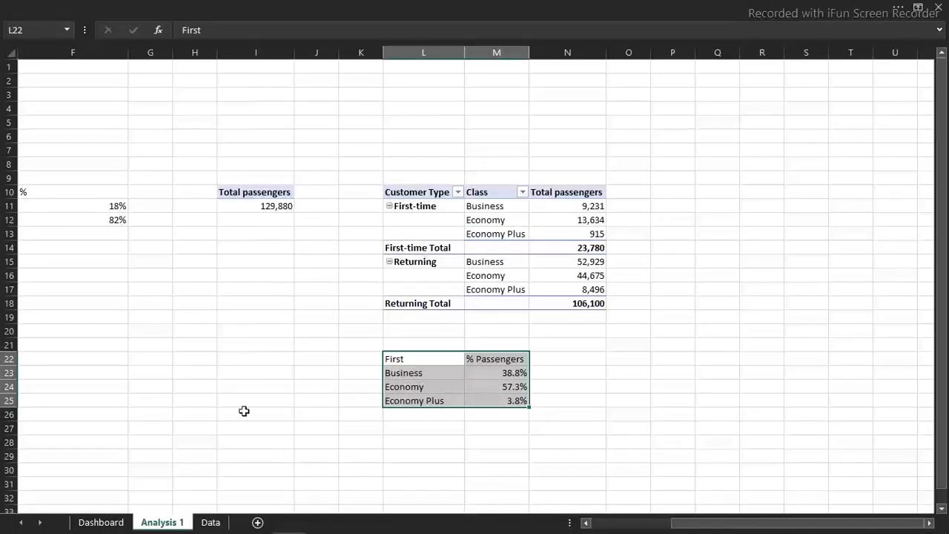
pyautogui.click(103, 520)
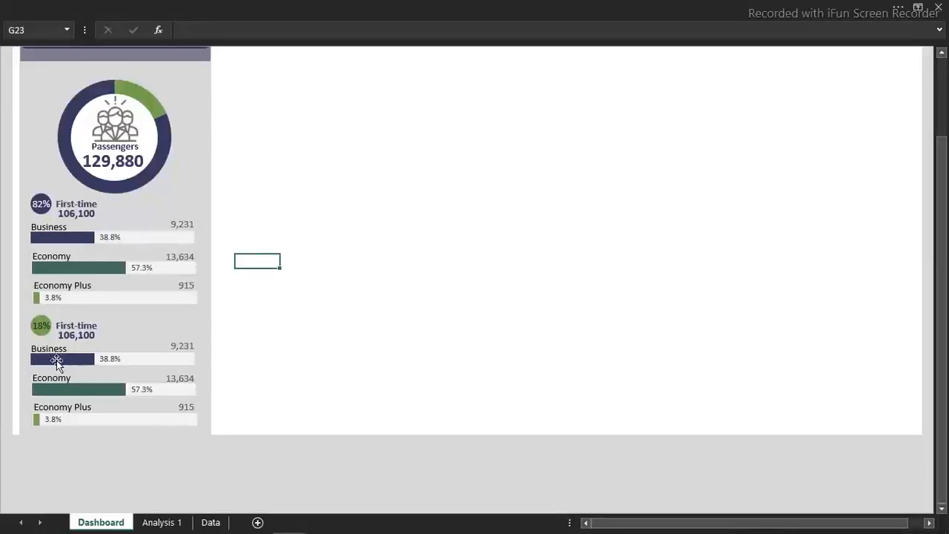
# Inspect the data source of the Economy bar chart in the duplicated lower block and close it without changes
pyautogui.rightClick(57, 361)
pyautogui.click(110, 373)
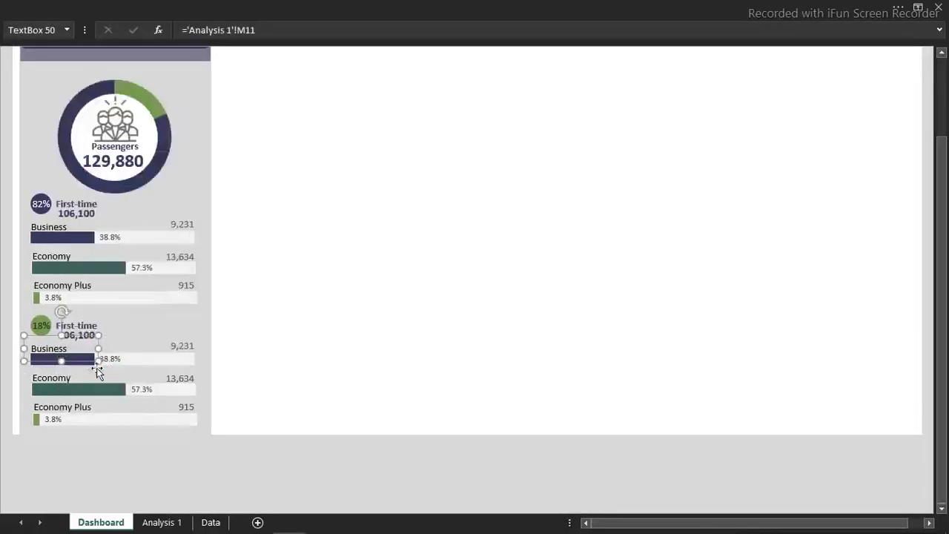
pyautogui.click(79, 392)
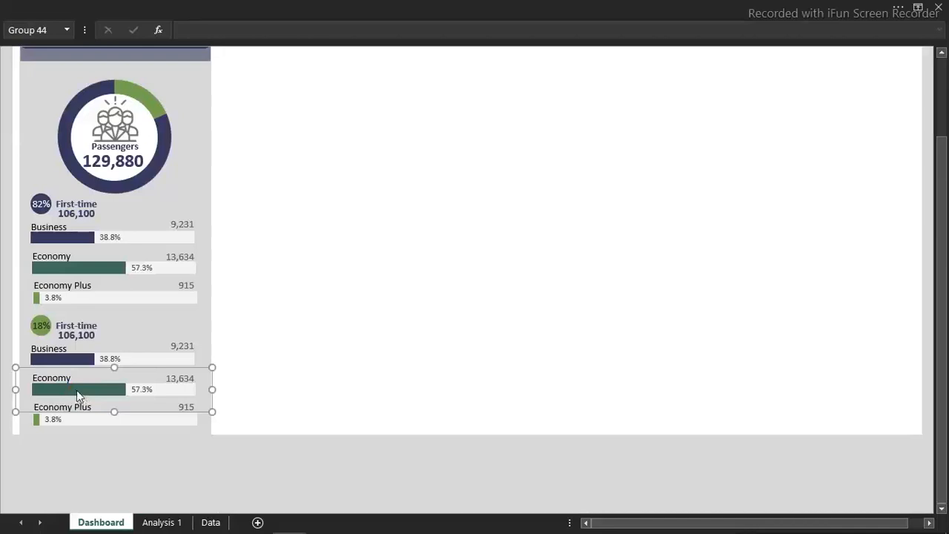
pyautogui.click(76, 390)
pyautogui.rightClick(75, 390)
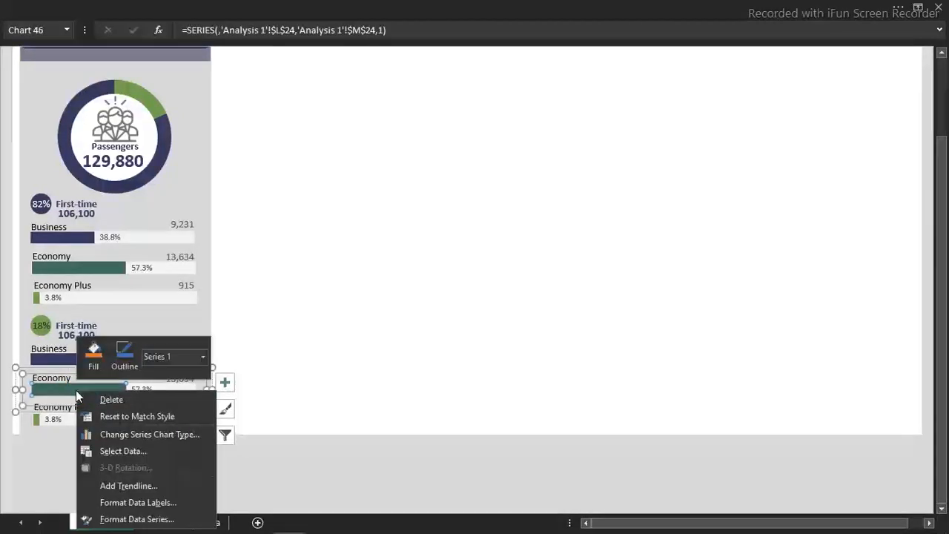
pyautogui.click(126, 450)
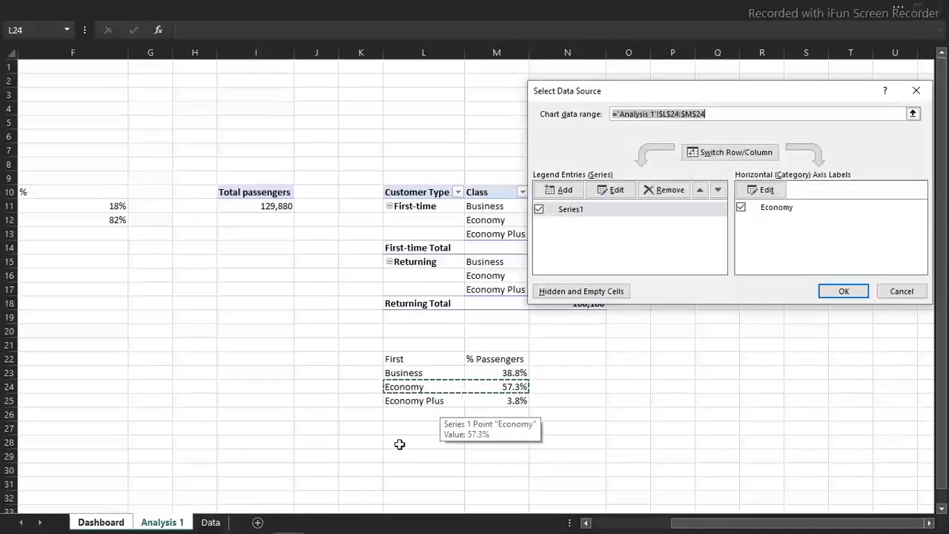
pyautogui.click(904, 291)
pyautogui.click(642, 316)
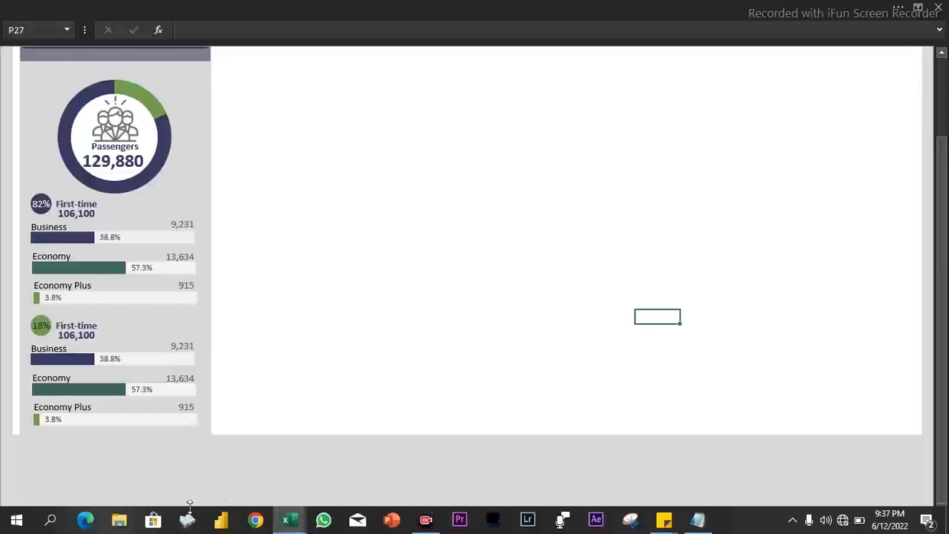
# Switch to the dashboard (version 1) workbook, close its Format Shape pane and examine the full reference dashboard's customer type blocks
pyautogui.moveTo(288, 519)
pyautogui.moveTo(334, 474)
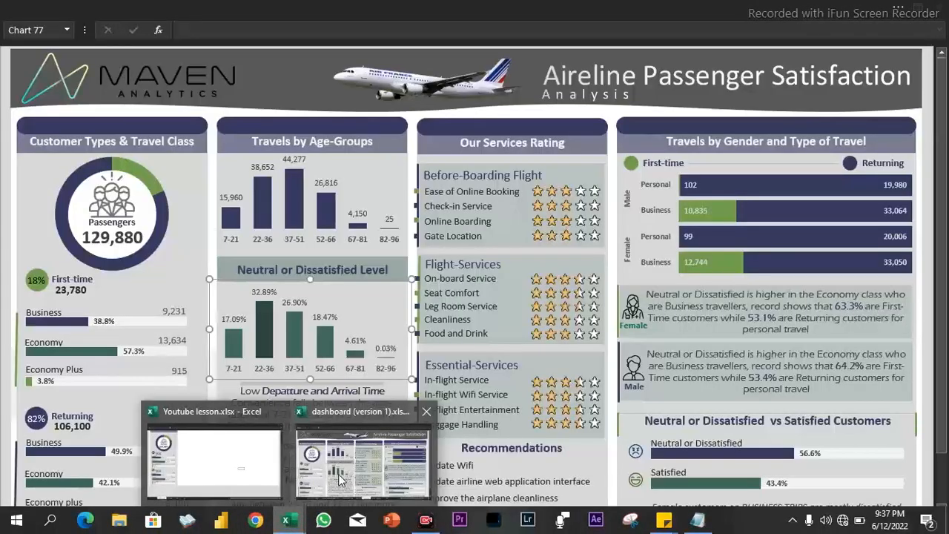
pyautogui.click(312, 463)
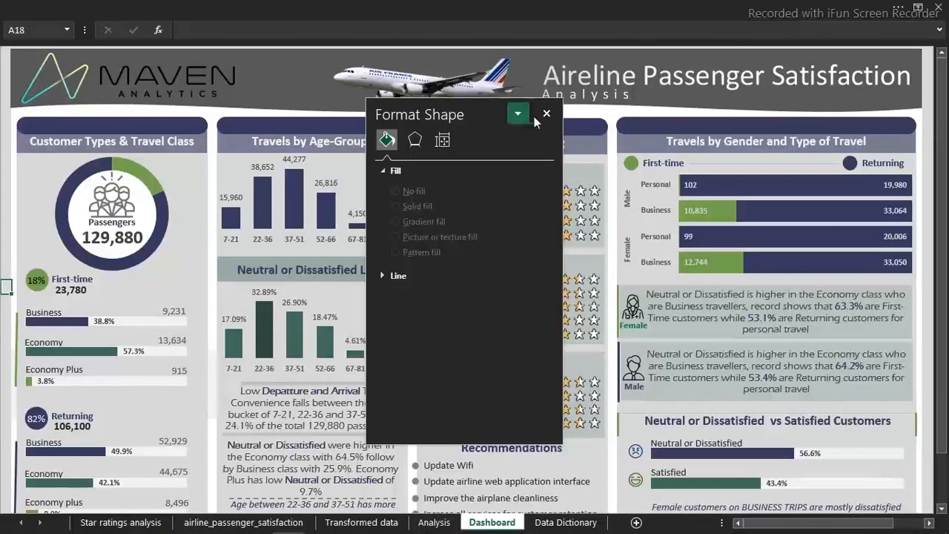
pyautogui.click(547, 113)
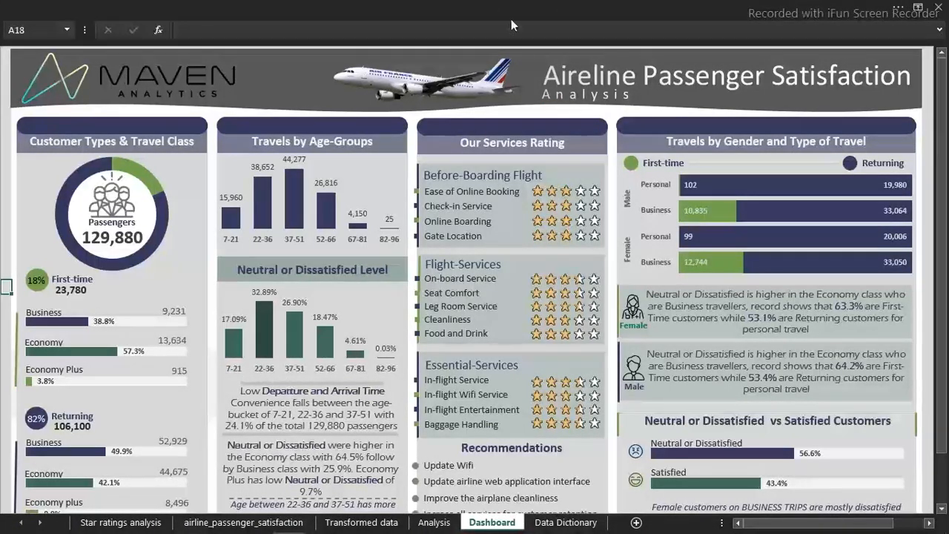
pyautogui.click(496, 7)
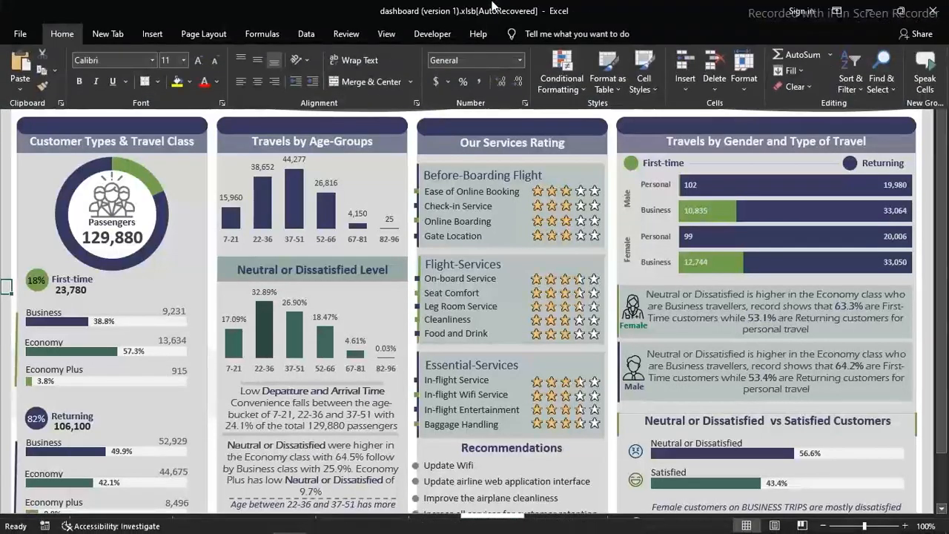
pyautogui.click(6, 215)
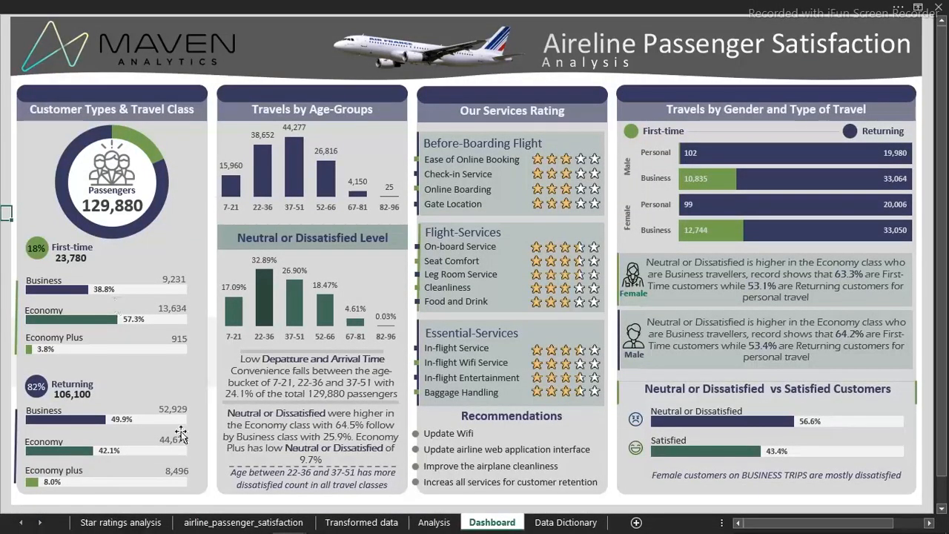
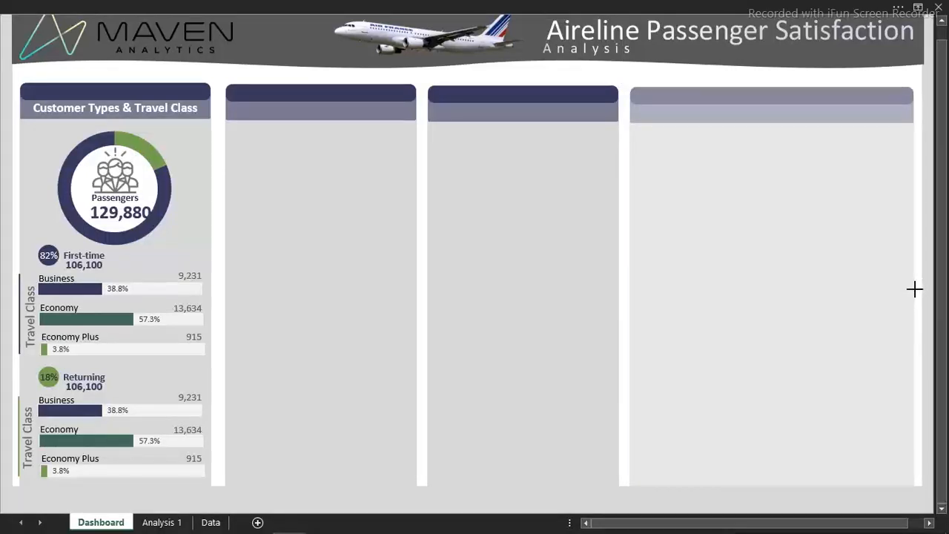
# Select the three empty dashboard panels and distribute them horizontally and vertically
pyautogui.keyDown('shift'); pyautogui.click(563, 230); pyautogui.keyUp('shift')
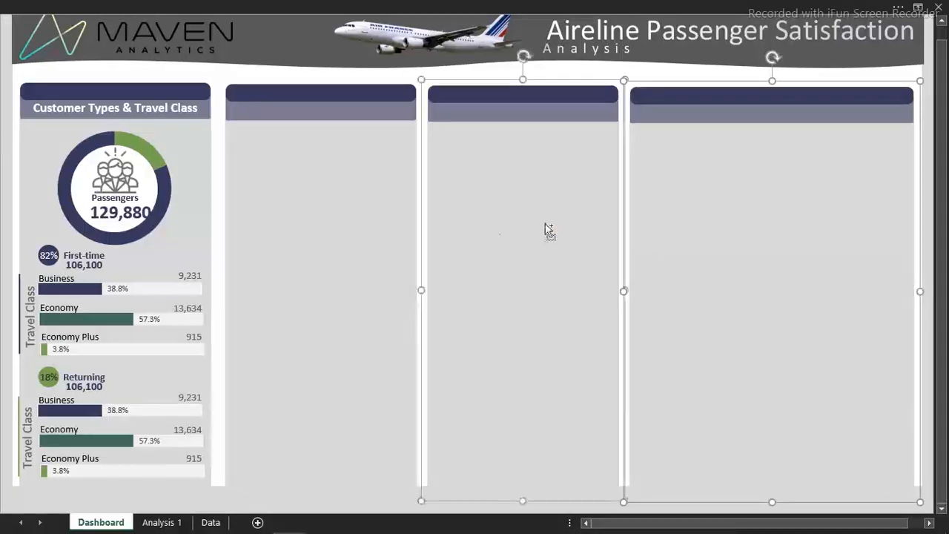
pyautogui.keyDown('shift'); pyautogui.click(328, 213); pyautogui.keyUp('shift')
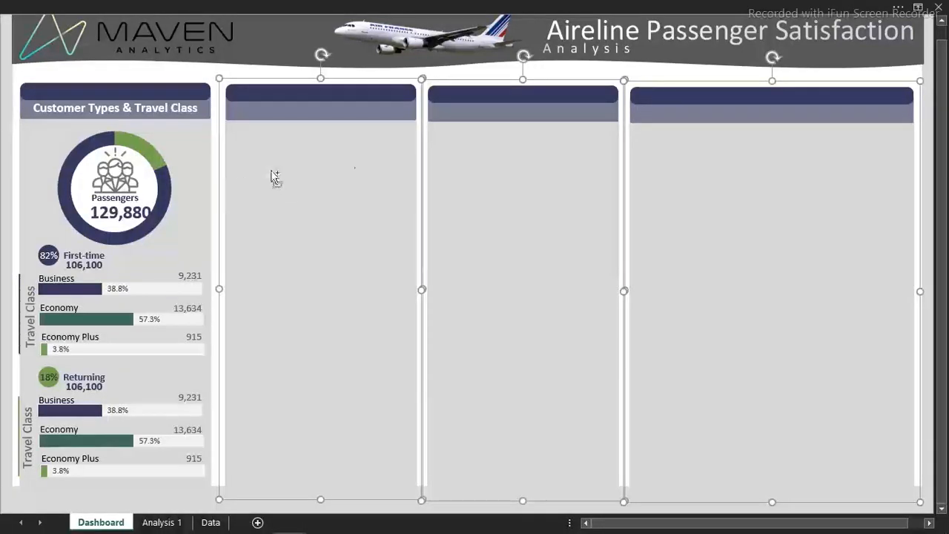
pyautogui.click(549, 9)
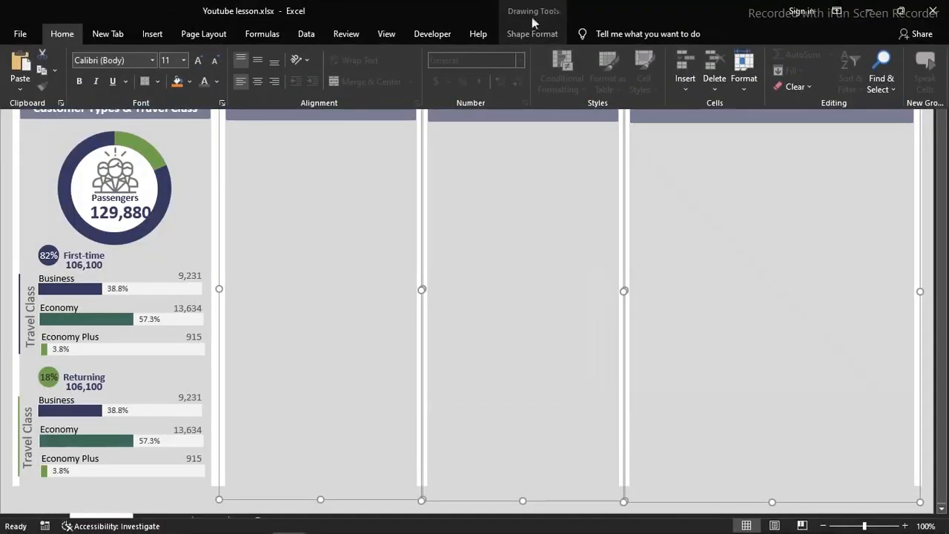
pyautogui.click(529, 35)
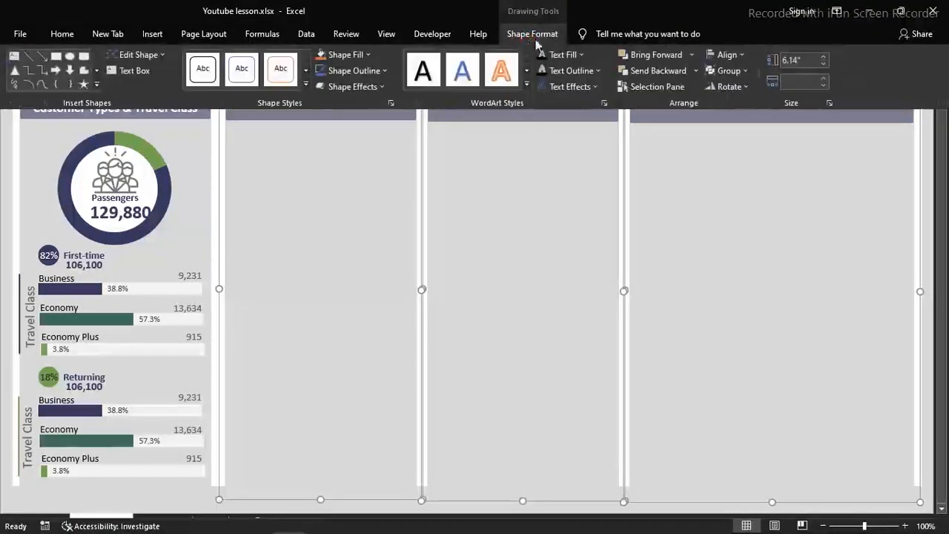
pyautogui.click(745, 53)
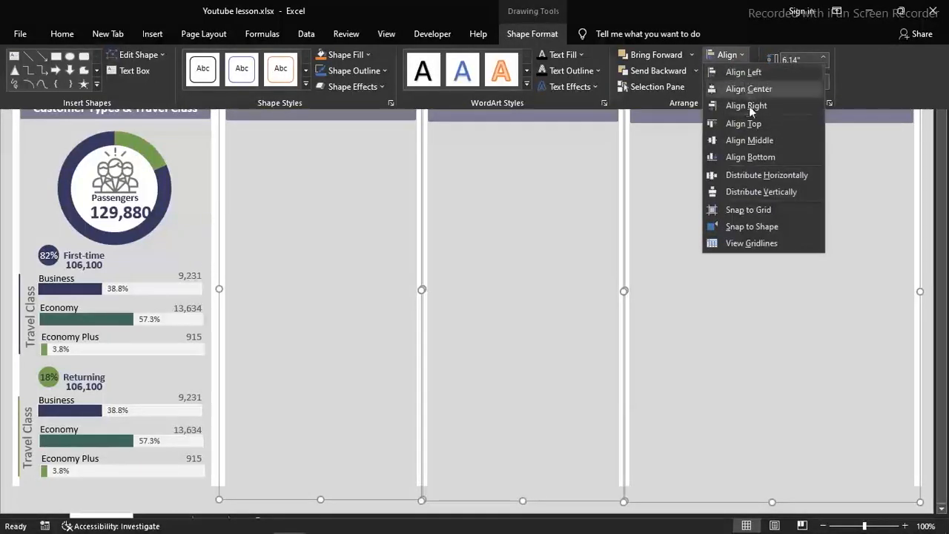
pyautogui.click(767, 176)
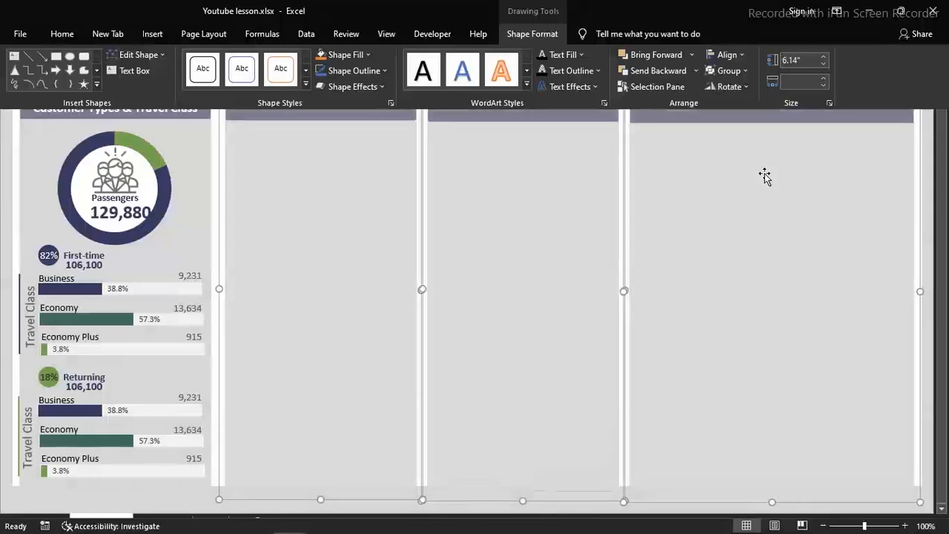
pyautogui.click(742, 56)
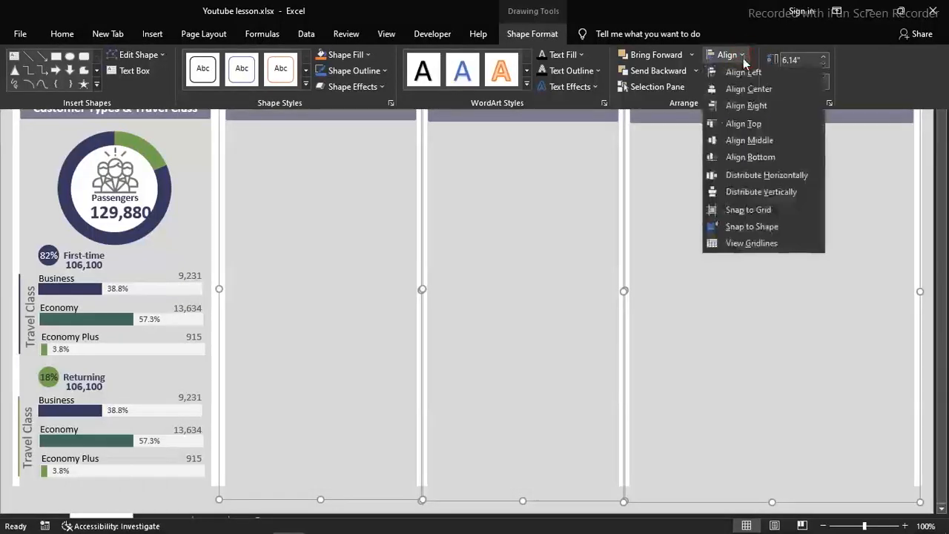
pyautogui.click(755, 194)
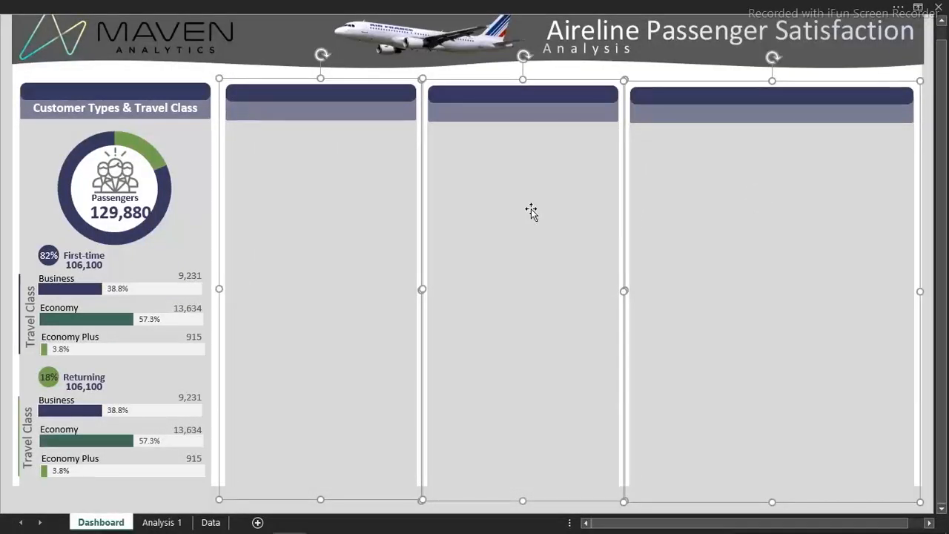
# Align the three empty panels along their top edges
pyautogui.click(668, 7)
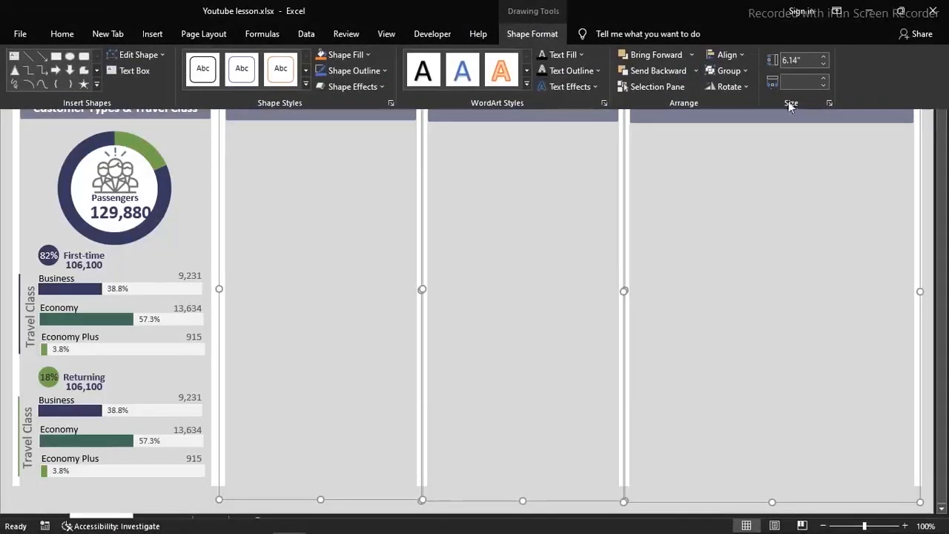
pyautogui.click(744, 55)
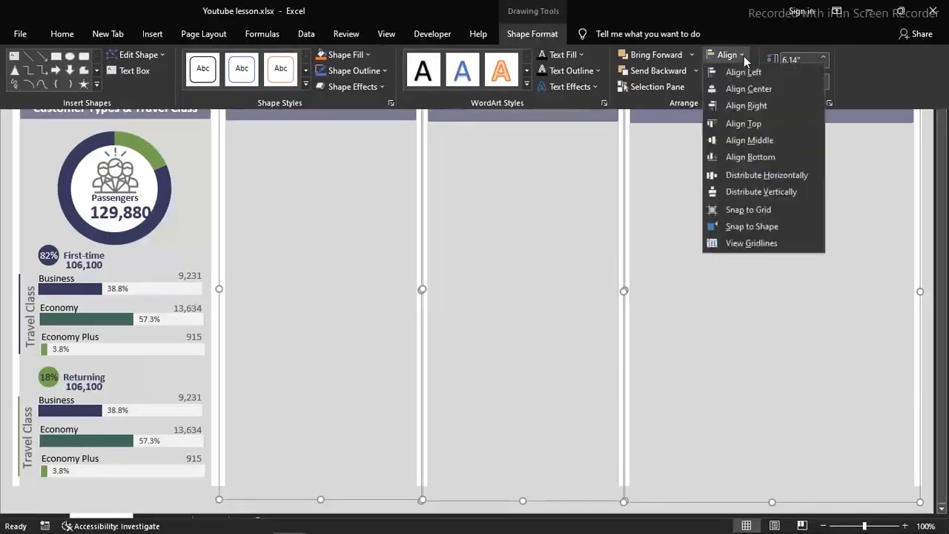
pyautogui.click(757, 124)
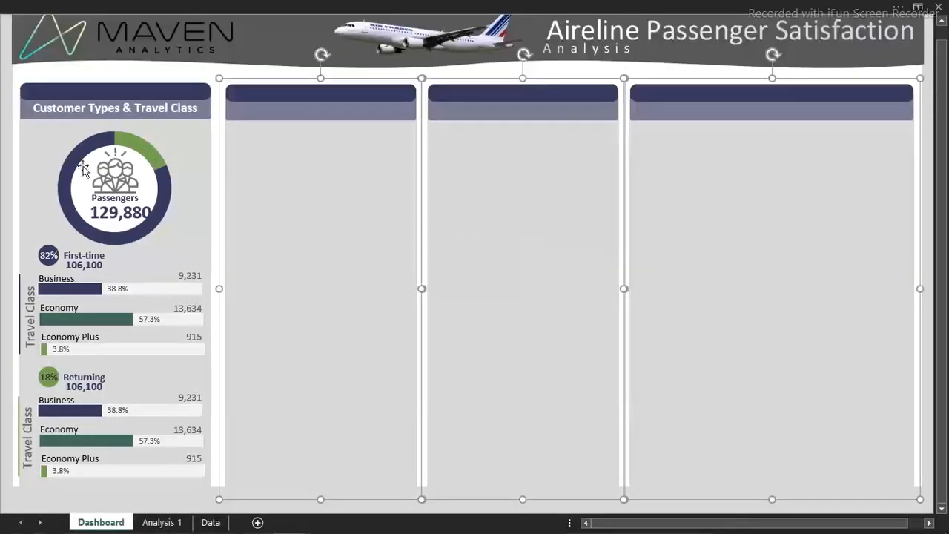
pyautogui.click(4, 145)
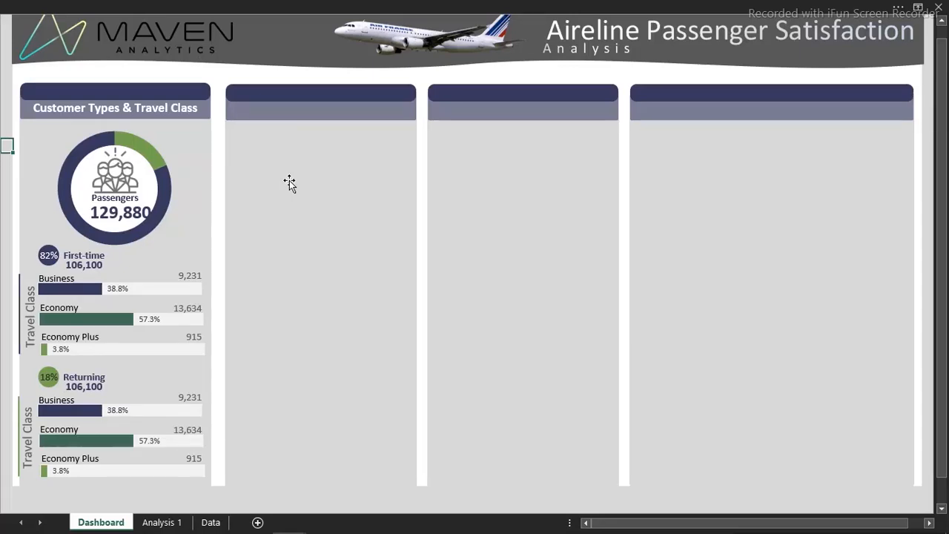
pyautogui.hotkey('ctrl', 'v')
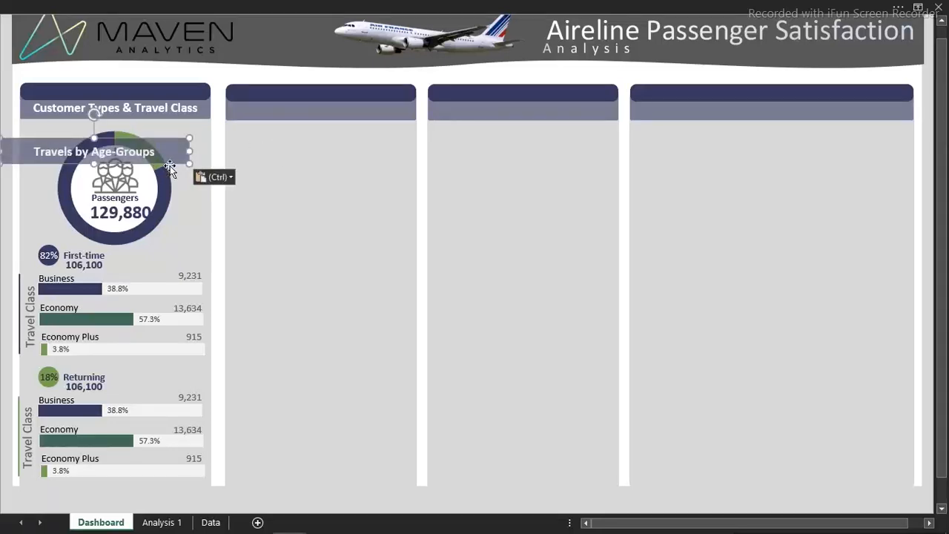
pyautogui.press('Delete')
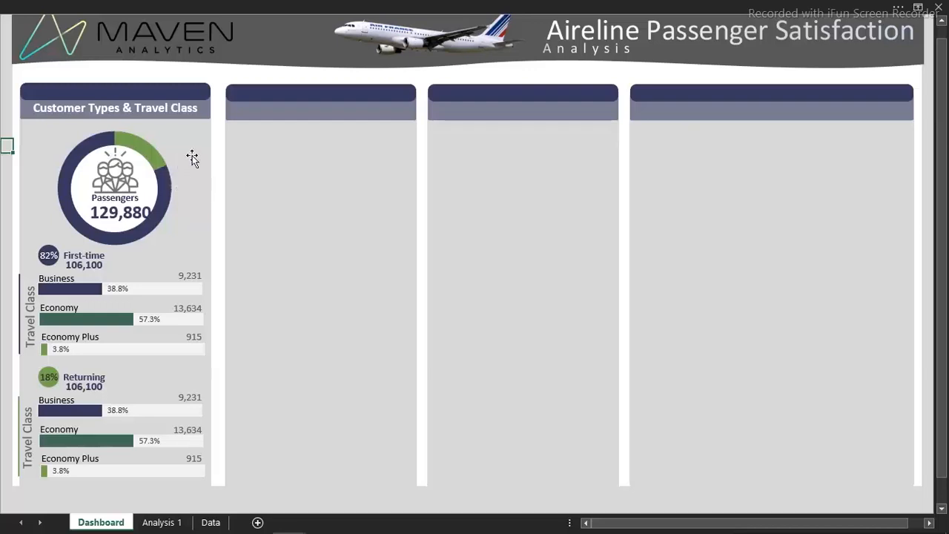
# Duplicate the "Customer Types & Travel Class" heading and place the copy on the second panel's header band
pyautogui.click(158, 110)
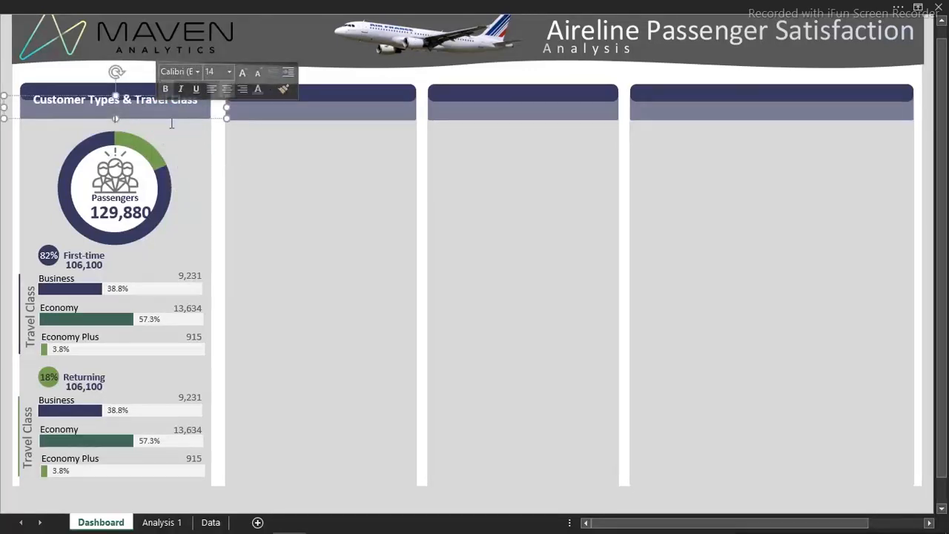
pyautogui.click(169, 120)
pyautogui.hotkey('ctrl', 'd')
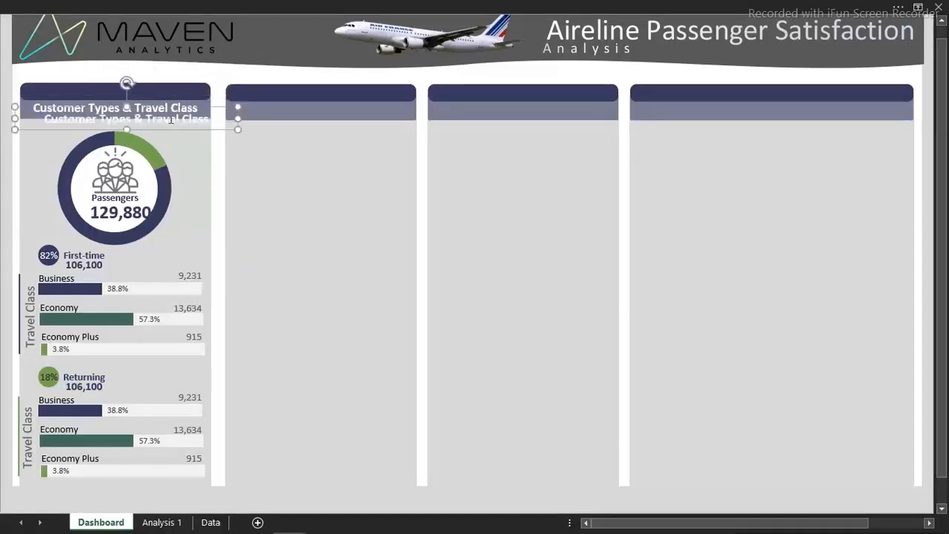
pyautogui.moveTo(179, 131); pyautogui.dragTo(373, 123)
pyautogui.press('Up')
pyautogui.press('Up')
pyautogui.press('Up')
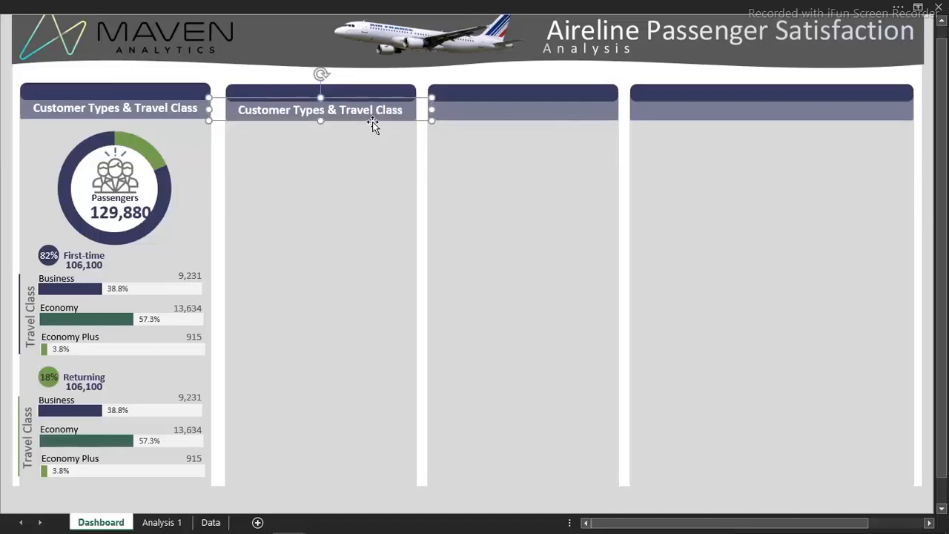
# Replace the text of the second panel's heading with "Travels by Age-Groups"
pyautogui.press('Return')
pyautogui.hotkey('ctrl', 'a')
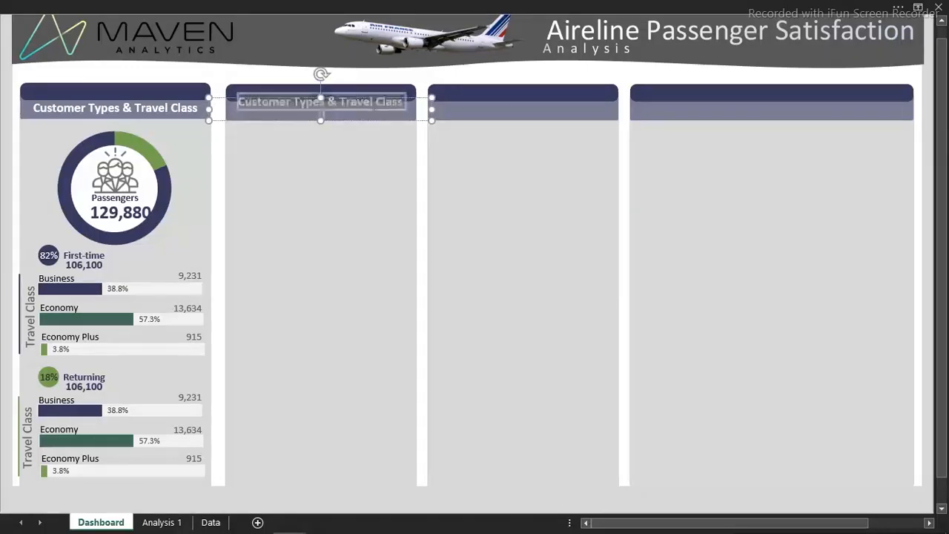
pyautogui.write('Travels by Age-Groups')
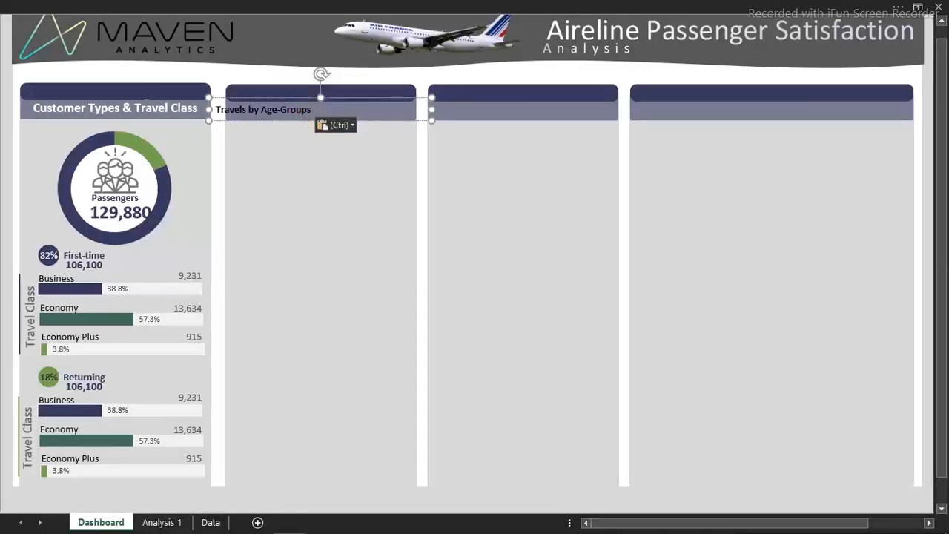
# Copy the formatting of the "Customer Types & Travel Class" heading onto the "Travels by Age-Groups" heading and deselect it
pyautogui.click(146, 100)
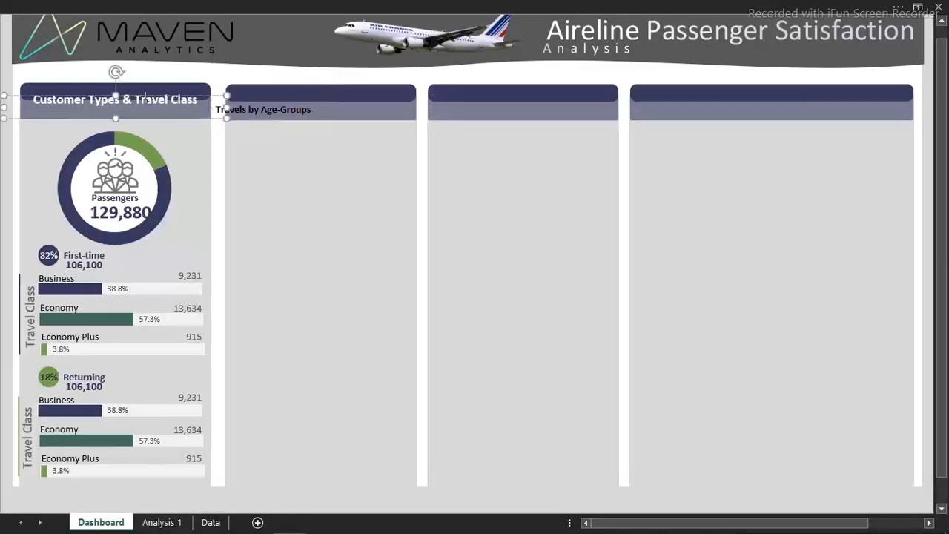
pyautogui.click(175, 6)
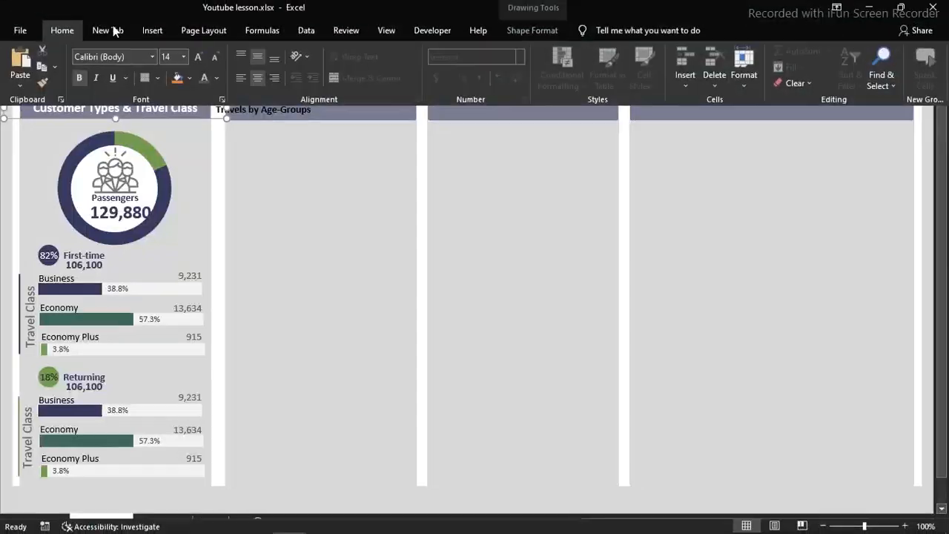
pyautogui.click(43, 85)
pyautogui.click(268, 113)
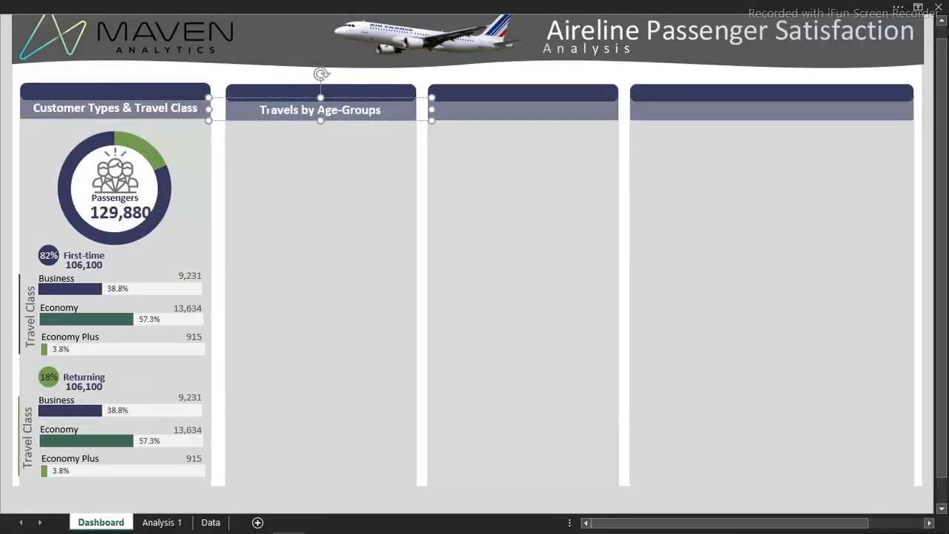
pyautogui.click(3, 79)
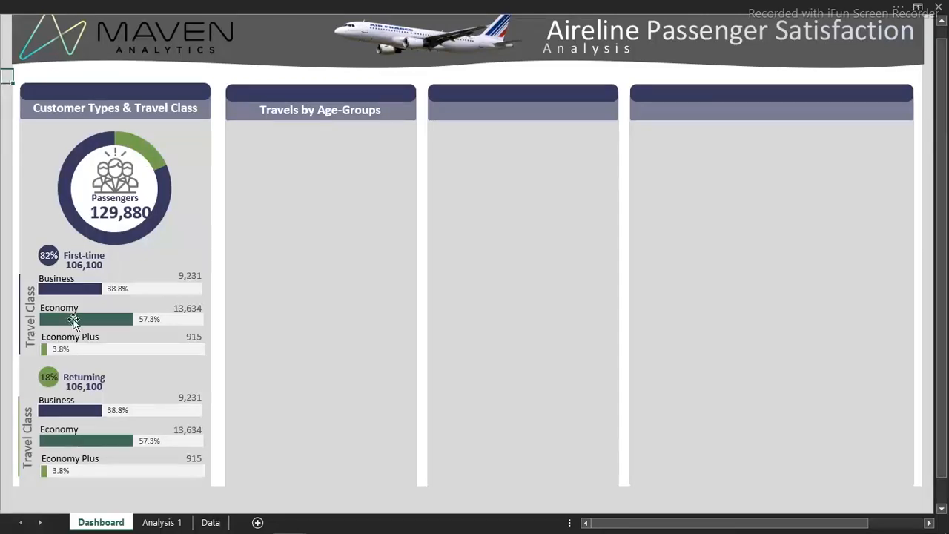
# Copy the Total passengers pivot table in I10:I11 of Analysis 1 into cell C6 of a new worksheet
pyautogui.click(163, 523)
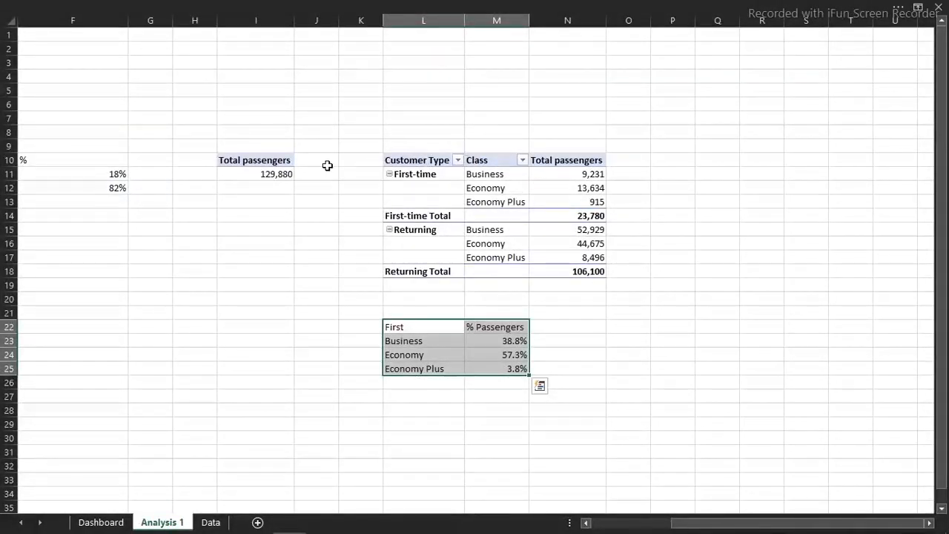
pyautogui.click(252, 161)
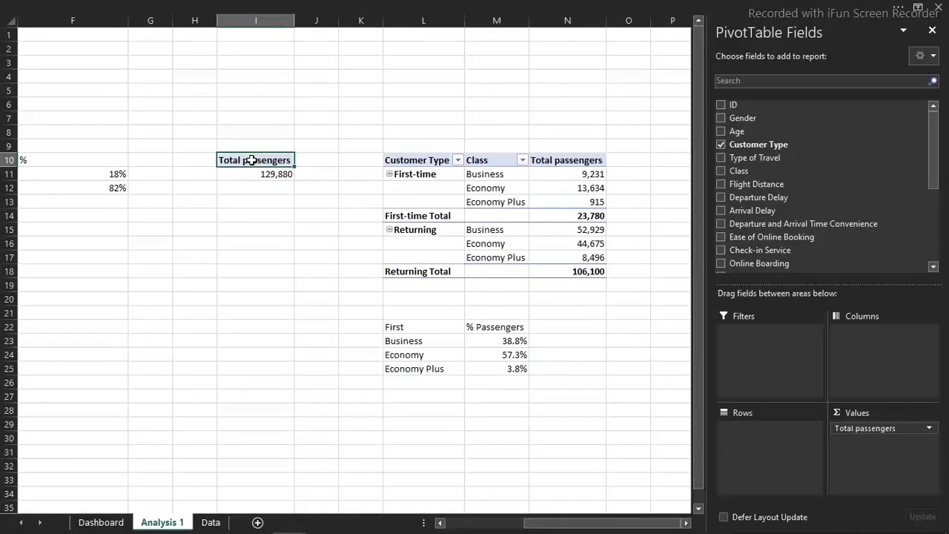
pyautogui.moveTo(253, 160); pyautogui.dragTo(259, 172)
pyautogui.hotkey('ctrl', 'c')
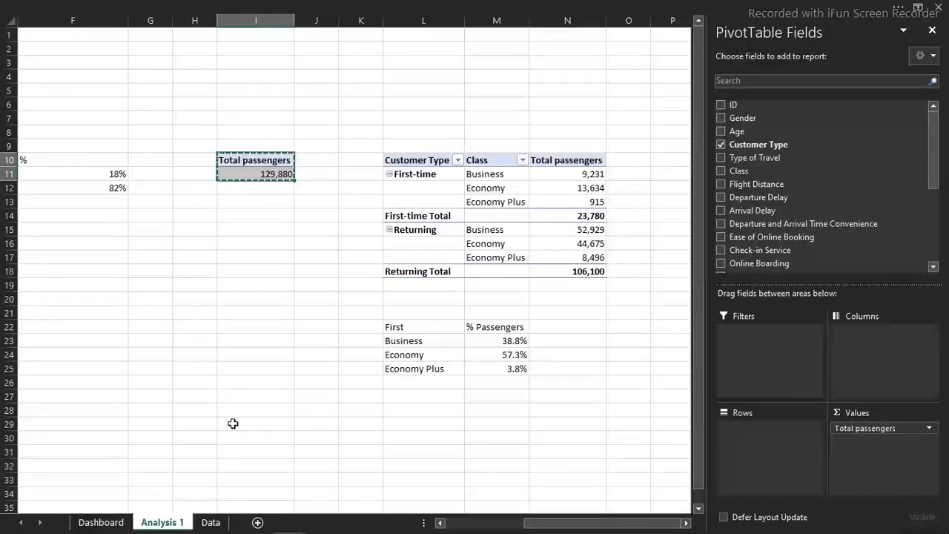
pyautogui.moveTo(255, 517)
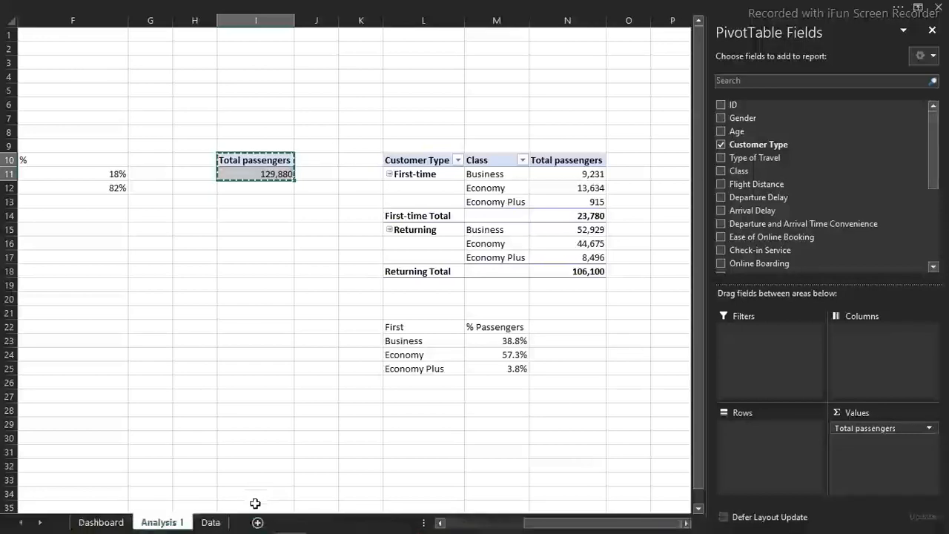
pyautogui.click(258, 521)
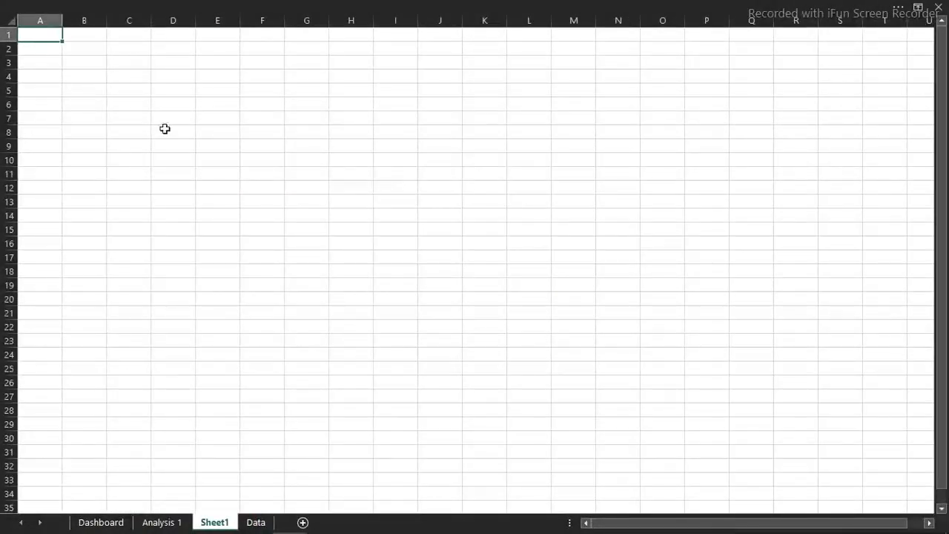
pyautogui.click(151, 110)
pyautogui.hotkey('ctrl', 'v')
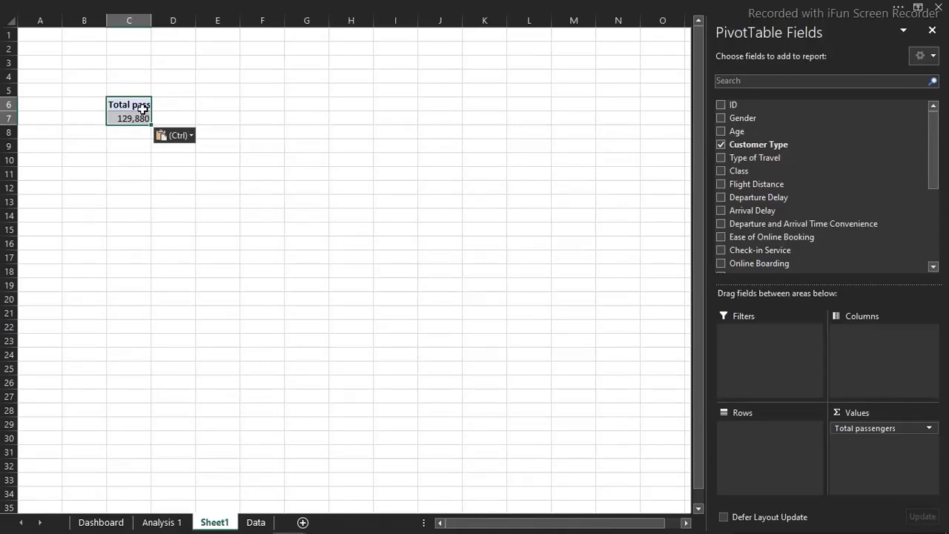
# Add the Age field to the copied pivot table and move it from the values to the rows
pyautogui.moveTo(934, 160); pyautogui.dragTo(935, 161)
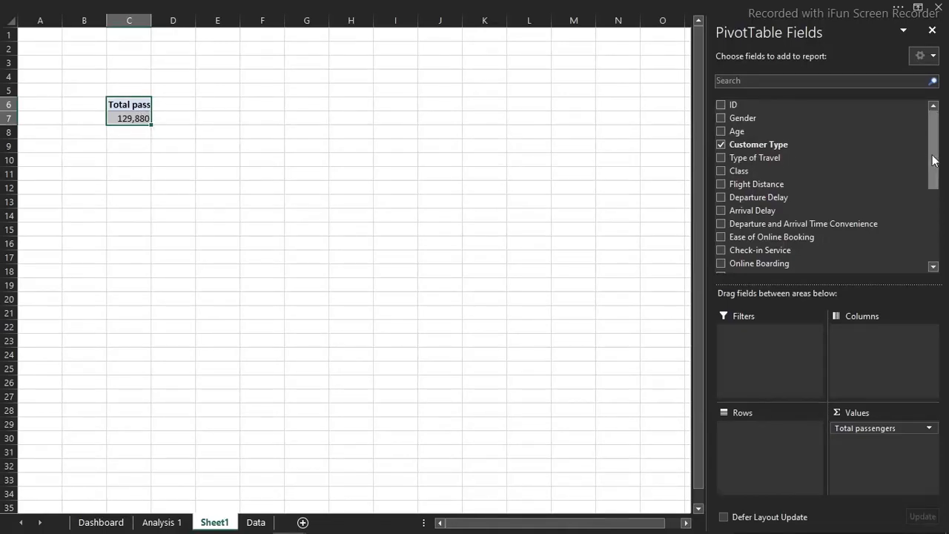
pyautogui.click(721, 132)
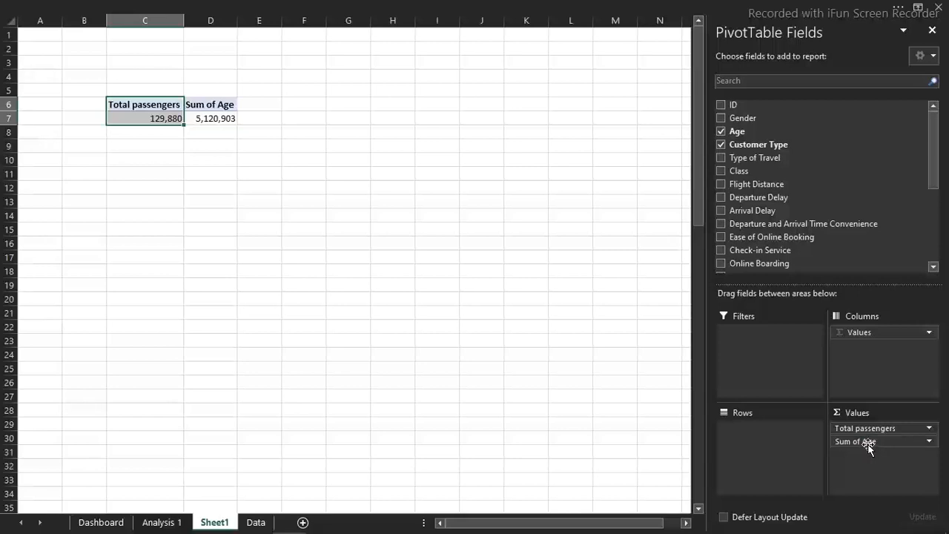
pyautogui.click(866, 445)
pyautogui.moveTo(860, 445); pyautogui.dragTo(776, 439)
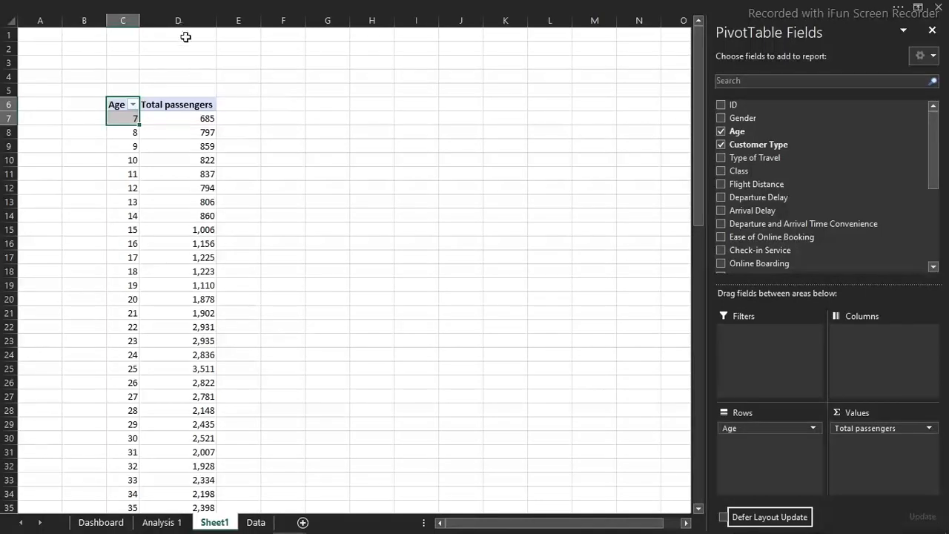
# Try grouping the pivot table's ages from 7 to 85 in intervals of 10 and undo the grouping
pyautogui.click(134, 145)
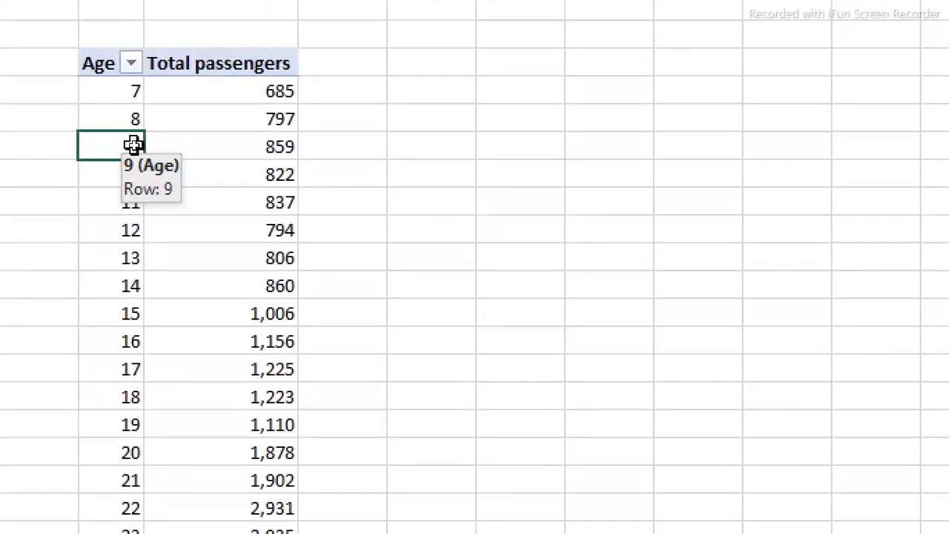
pyautogui.rightClick(134, 145)
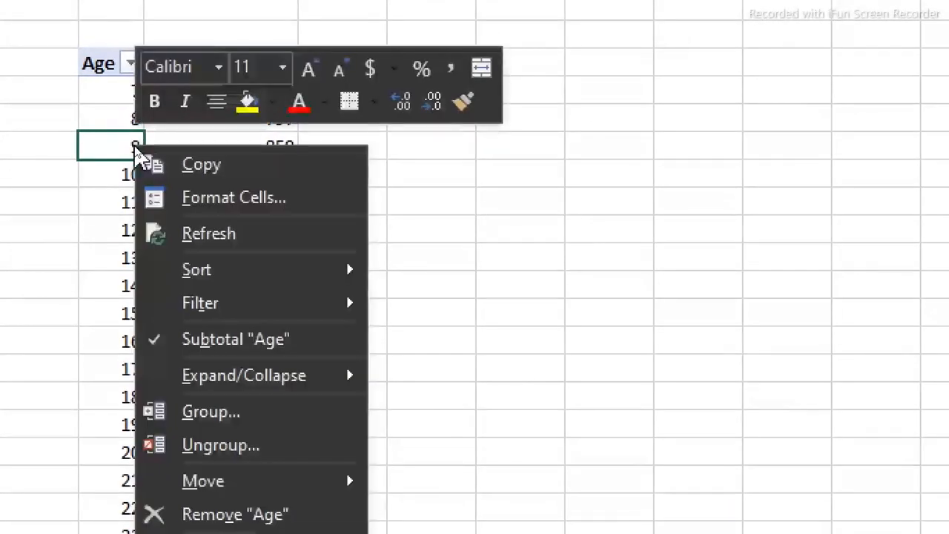
pyautogui.click(210, 412)
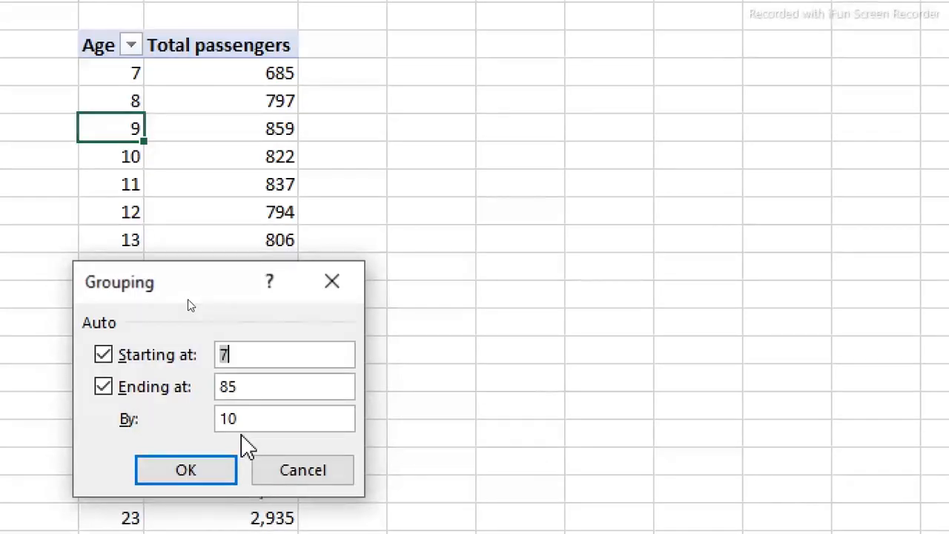
pyautogui.click(222, 471)
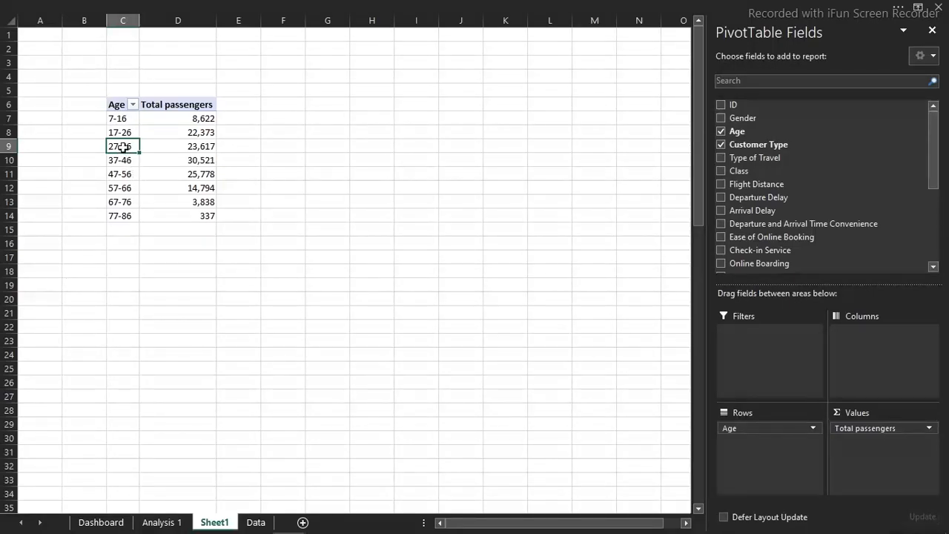
pyautogui.hotkey('ctrl', 'z')
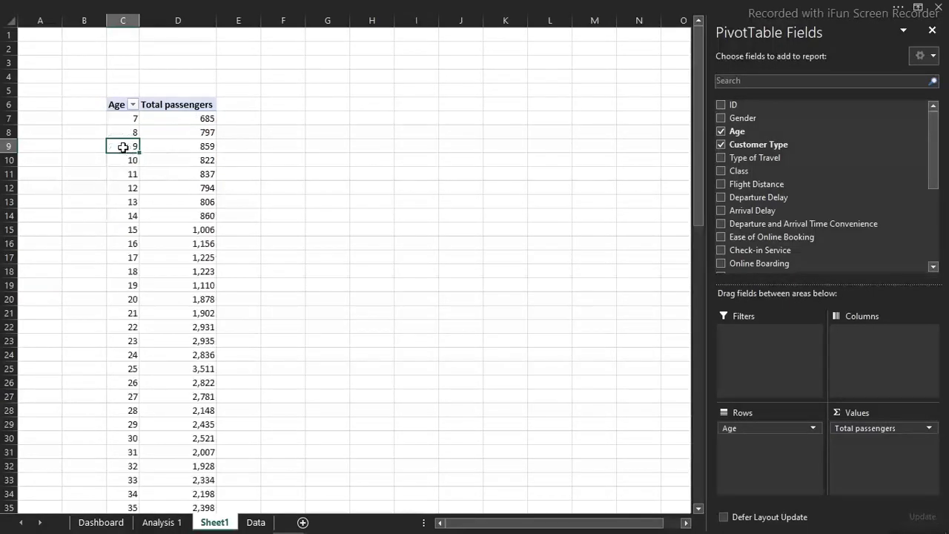
# Group the pivot table's ages from 7 to 85 in intervals of 15
pyautogui.rightClick(123, 147)
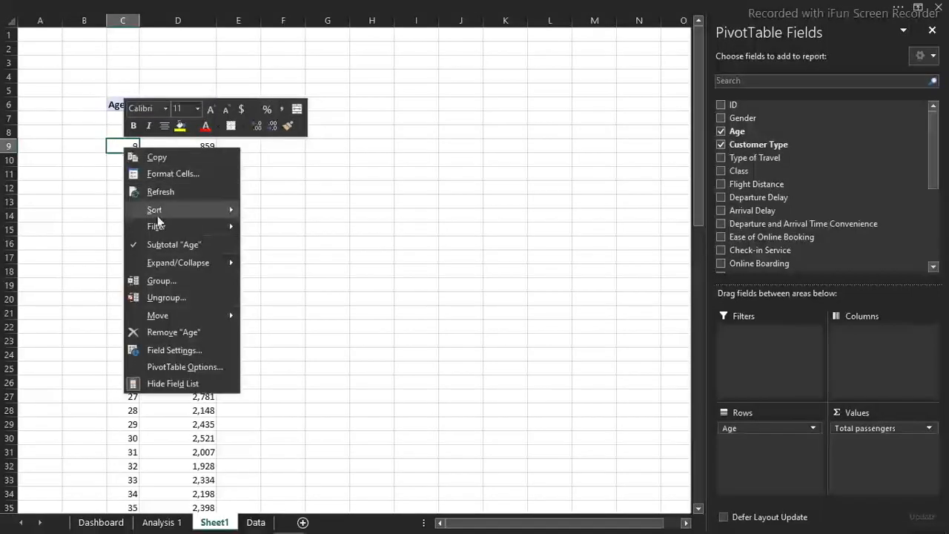
pyautogui.click(170, 279)
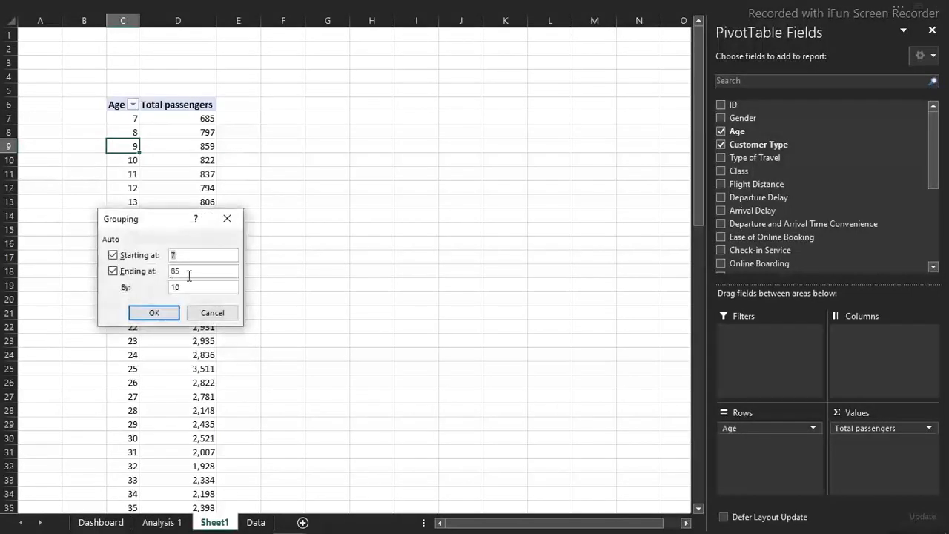
pyautogui.doubleClick(177, 286)
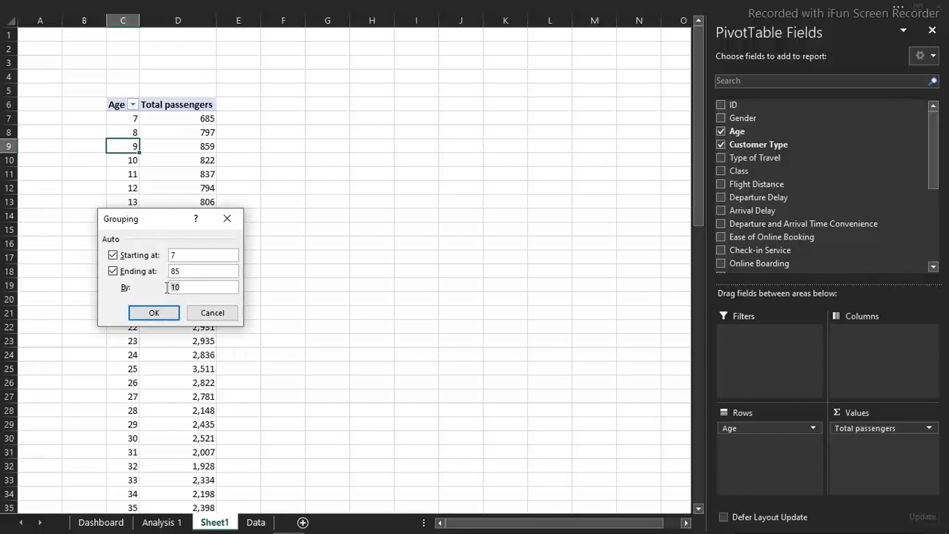
pyautogui.write('15')
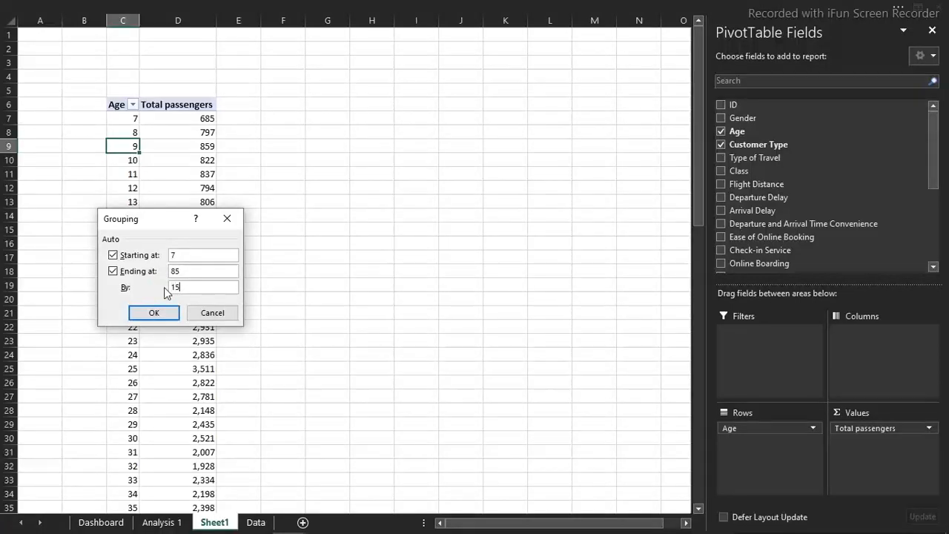
pyautogui.click(164, 313)
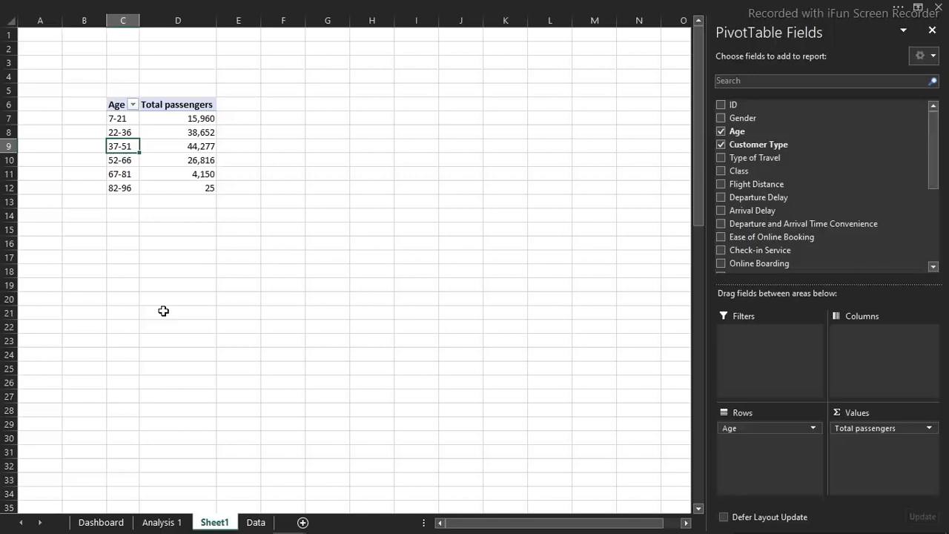
pyautogui.click(196, 118)
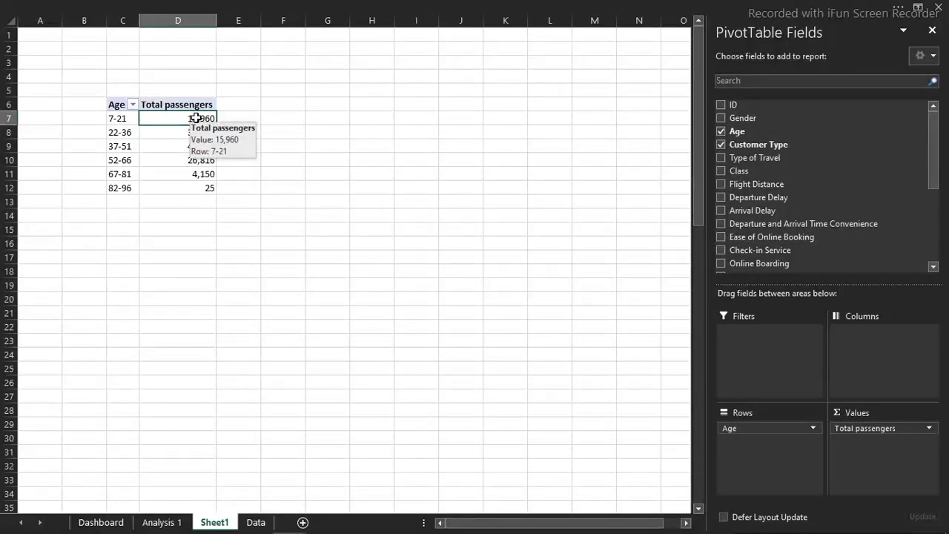
pyautogui.rightClick(196, 118)
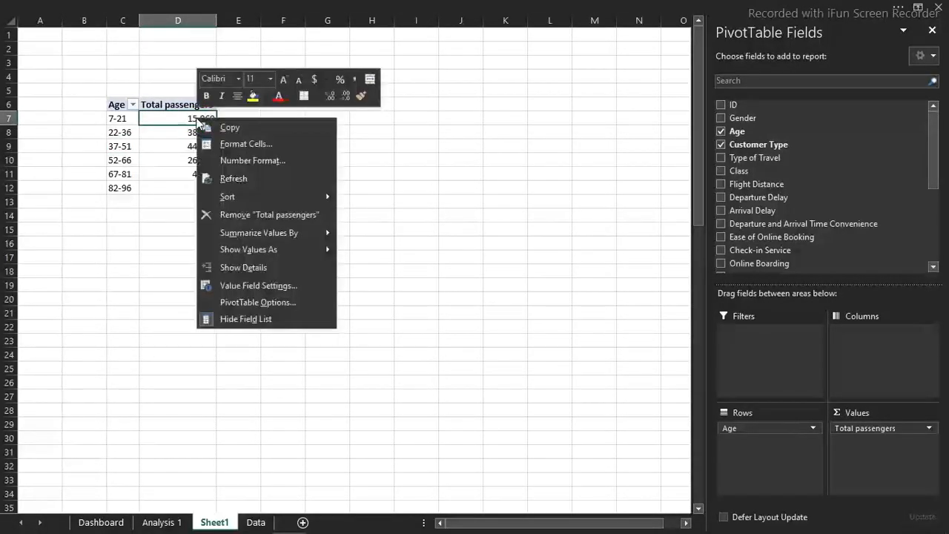
pyautogui.press('Escape')
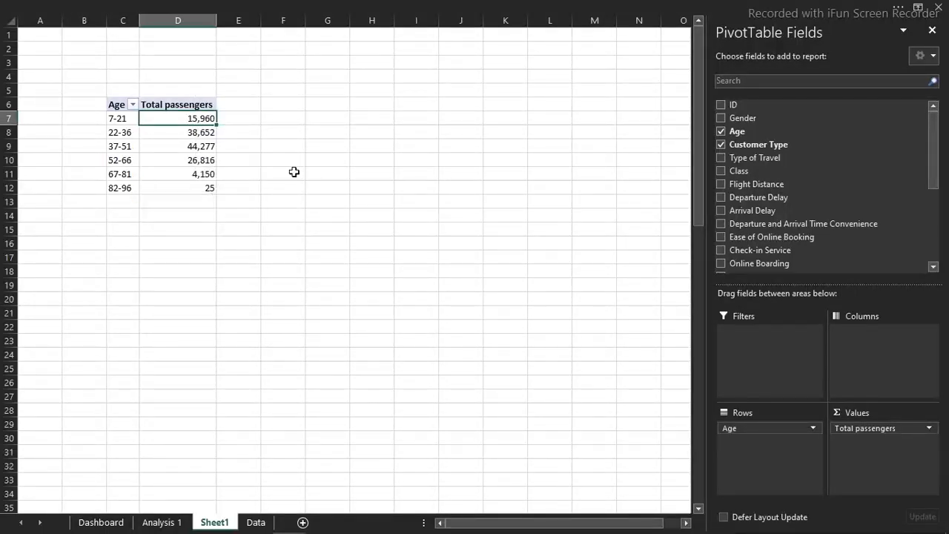
# Copy the age-group pivot table in C6:D12 and paste the duplicate at cell H6
pyautogui.moveTo(124, 108); pyautogui.dragTo(211, 183)
pyautogui.hotkey('ctrl', 'c')
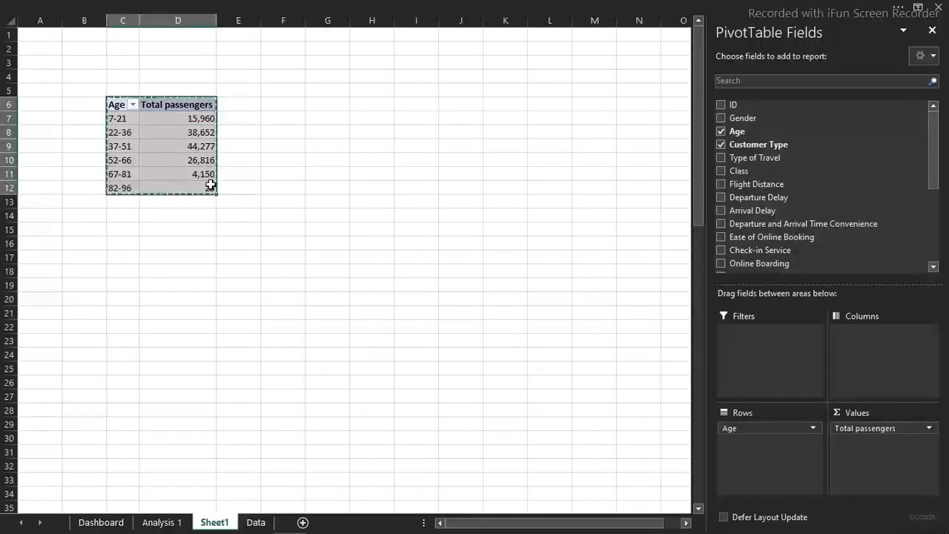
pyautogui.click(373, 108)
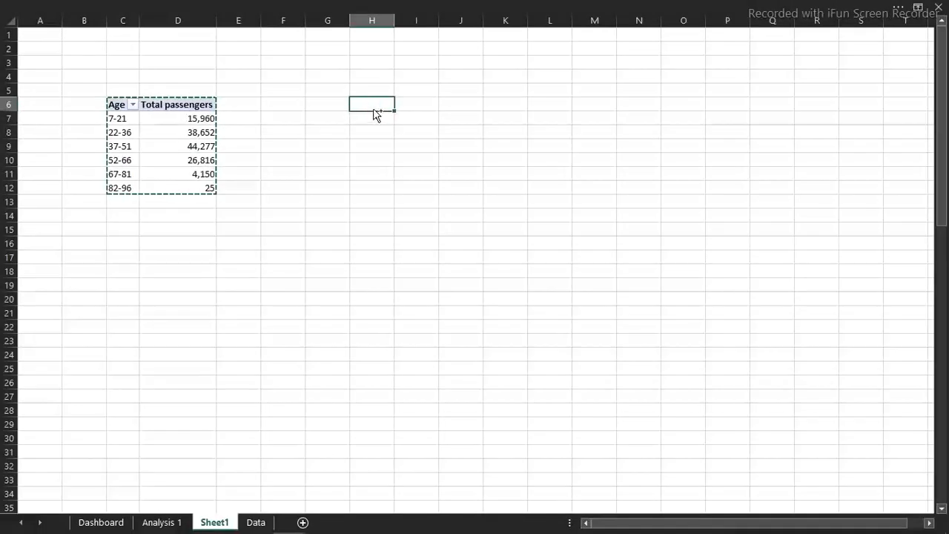
pyautogui.hotkey('ctrl', 'v')
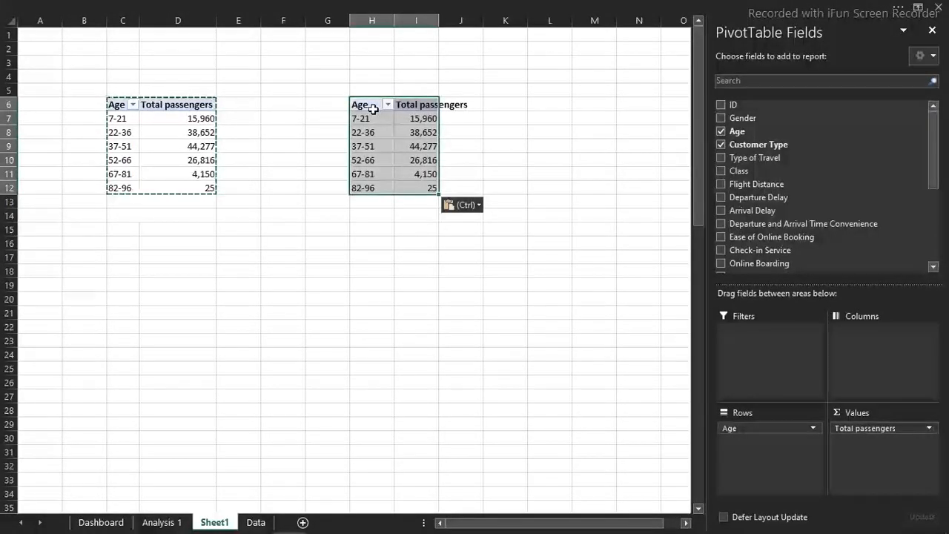
pyautogui.click(160, 123)
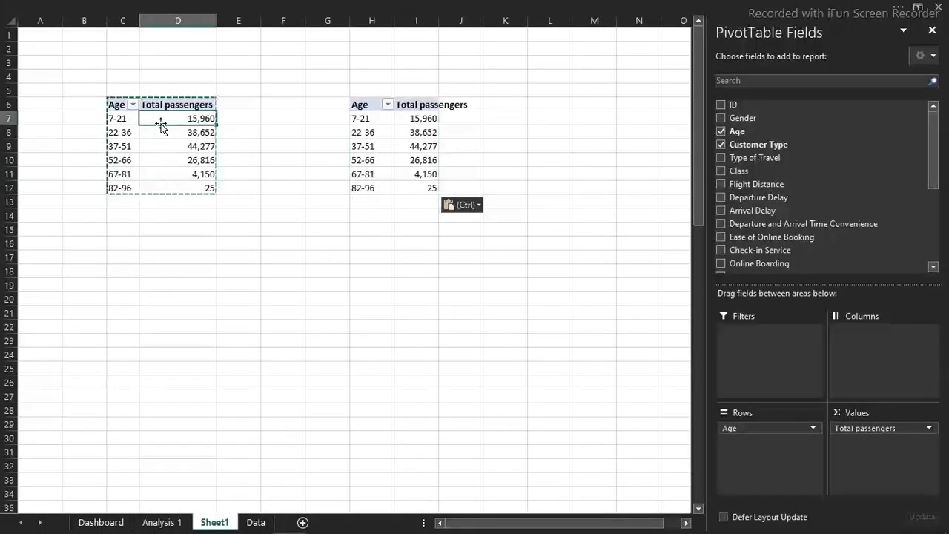
pyautogui.click(462, 131)
# Find the Satisfaction field and add it to the rows of the duplicated pivot table, beneath Age
pyautogui.click(423, 132)
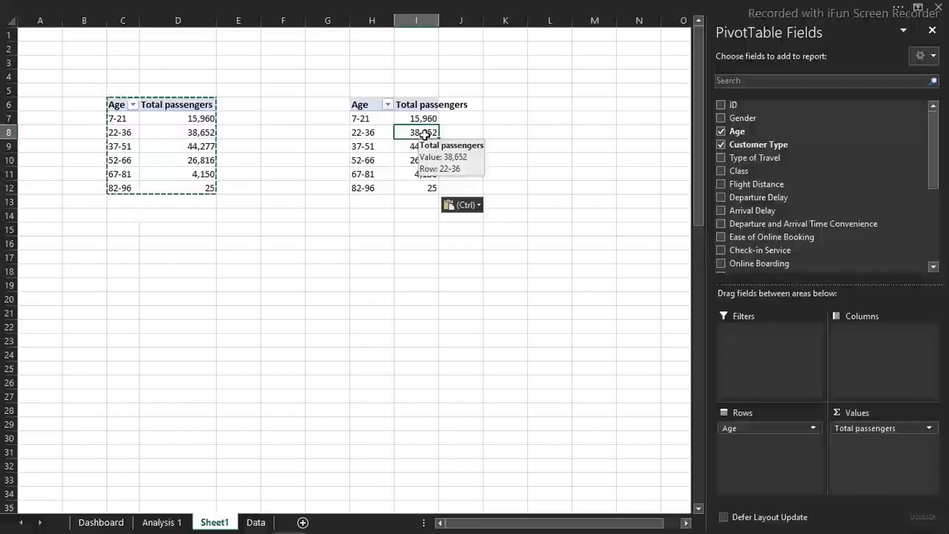
pyautogui.moveTo(929, 150)
pyautogui.mouseDown()
pyautogui.moveTo(936, 219)
pyautogui.moveTo(926, 132)
pyautogui.mouseUp()
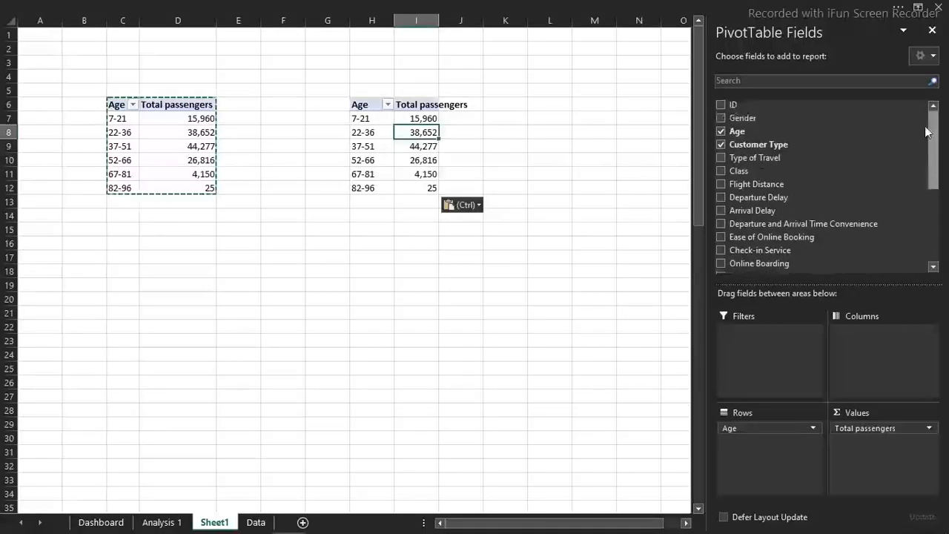
pyautogui.click(819, 80)
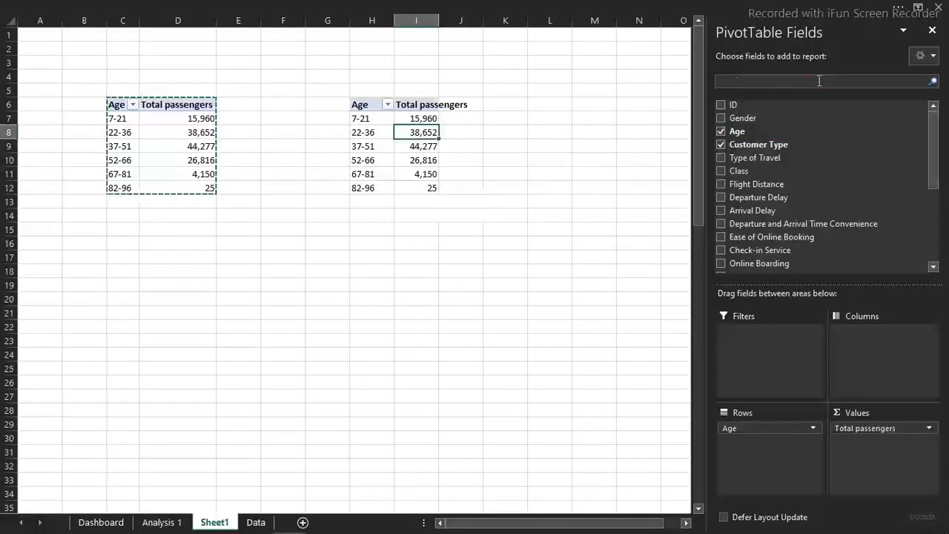
pyautogui.write('sa')
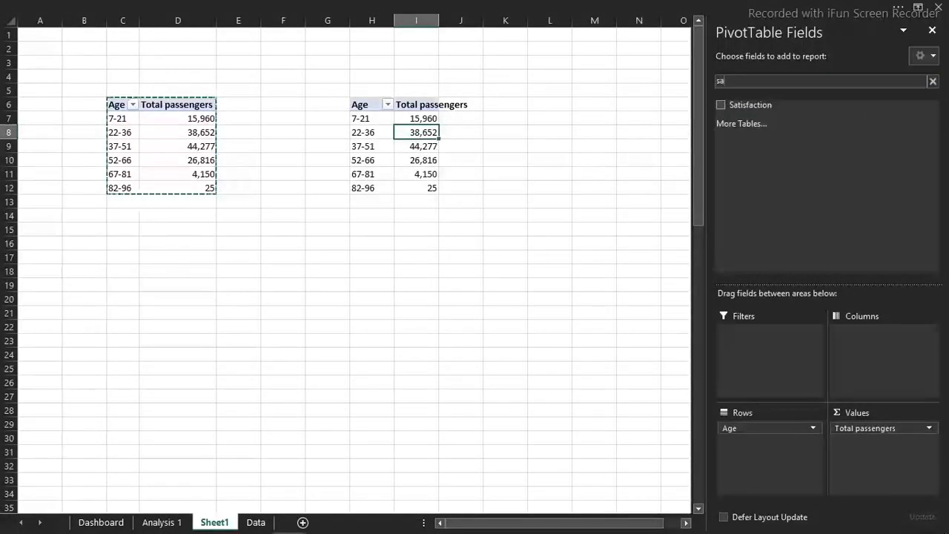
pyautogui.click(722, 104)
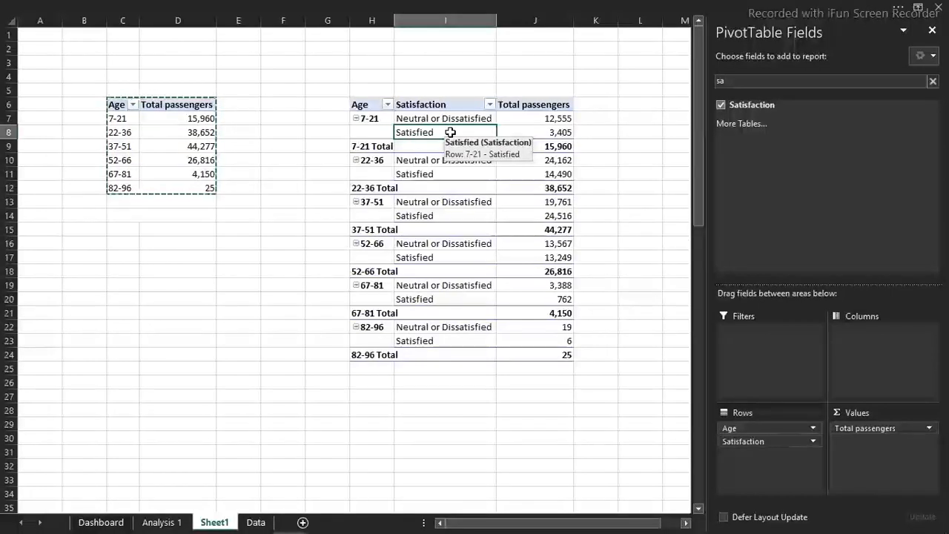
# Filter the Satisfaction field of the duplicated pivot table to exclude Satisfied and keep only Neutral or Dissatisfied
pyautogui.click(490, 105)
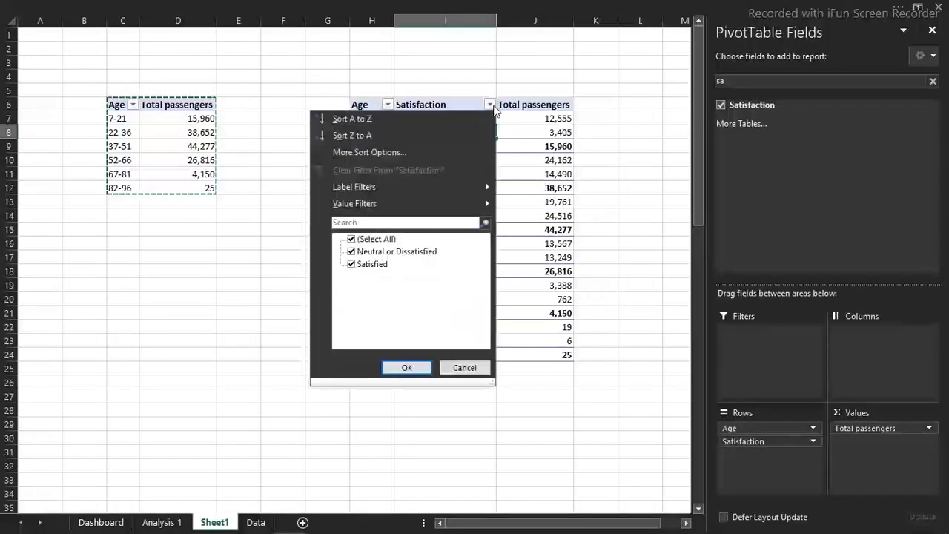
pyautogui.click(353, 264)
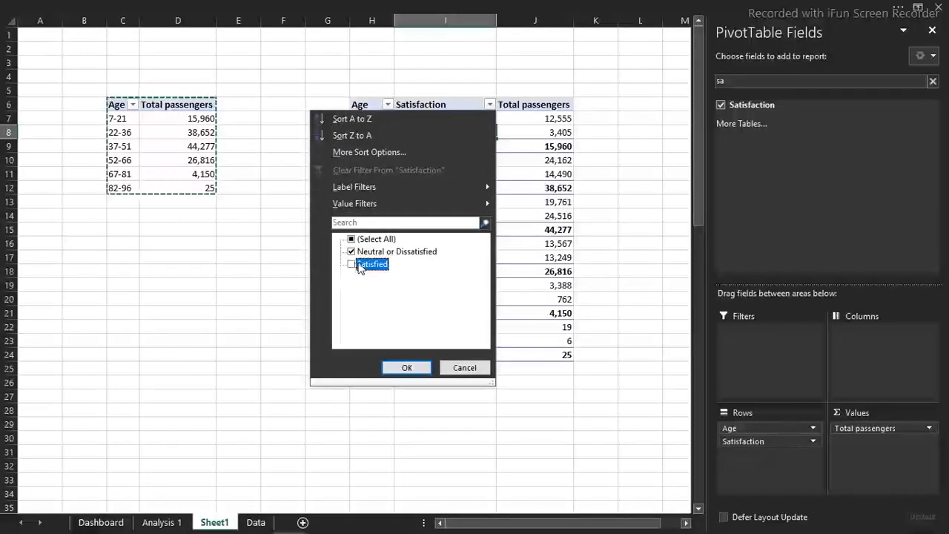
pyautogui.click(405, 366)
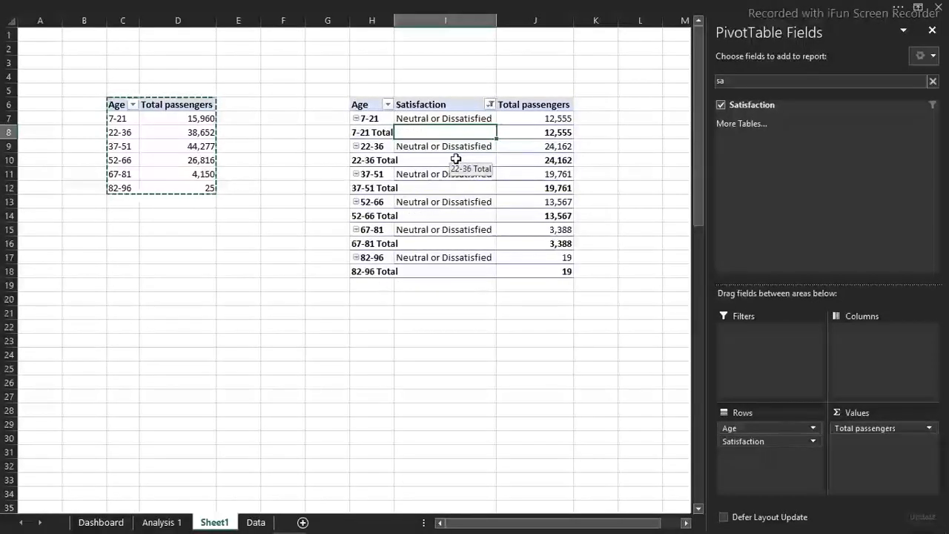
# Turn off the subtotals and hide the expand/collapse buttons in the duplicated pivot table
pyautogui.click(608, 6)
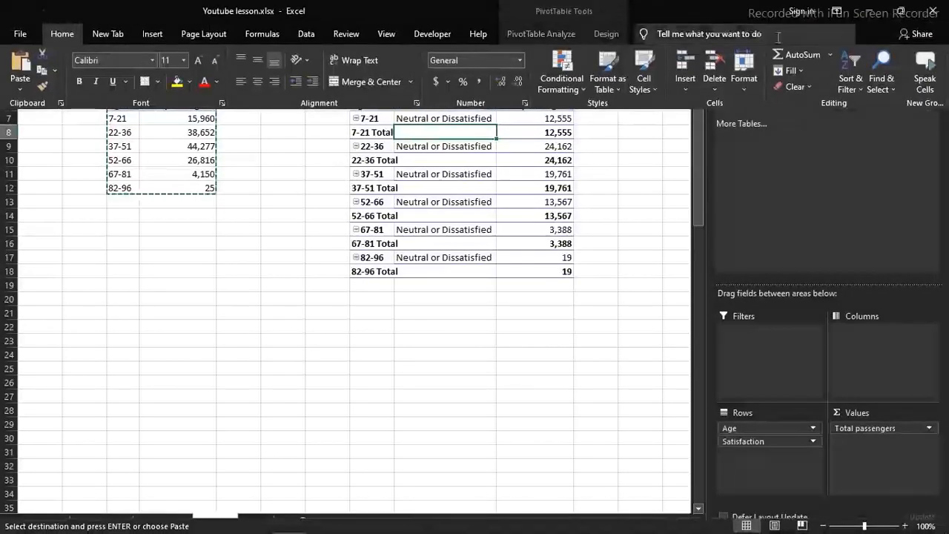
pyautogui.click(605, 34)
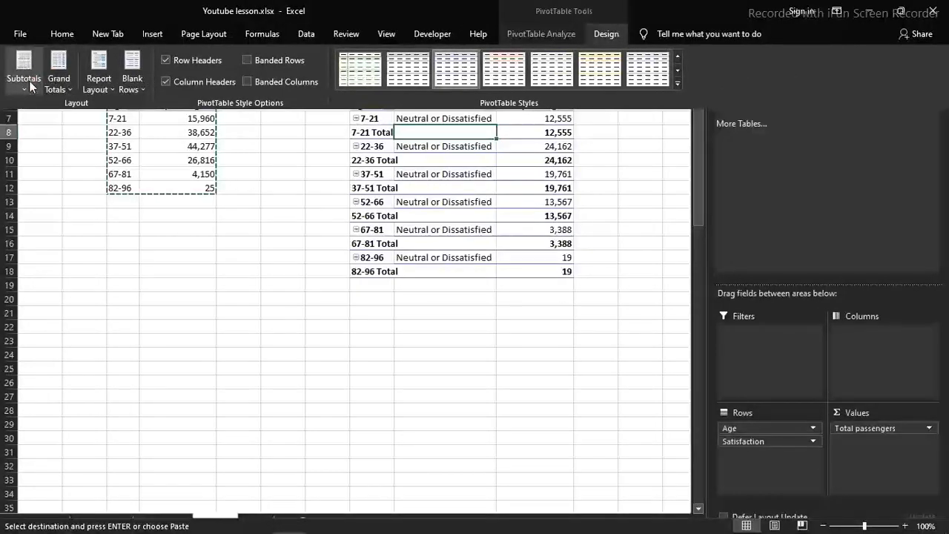
pyautogui.click(23, 69)
pyautogui.click(51, 112)
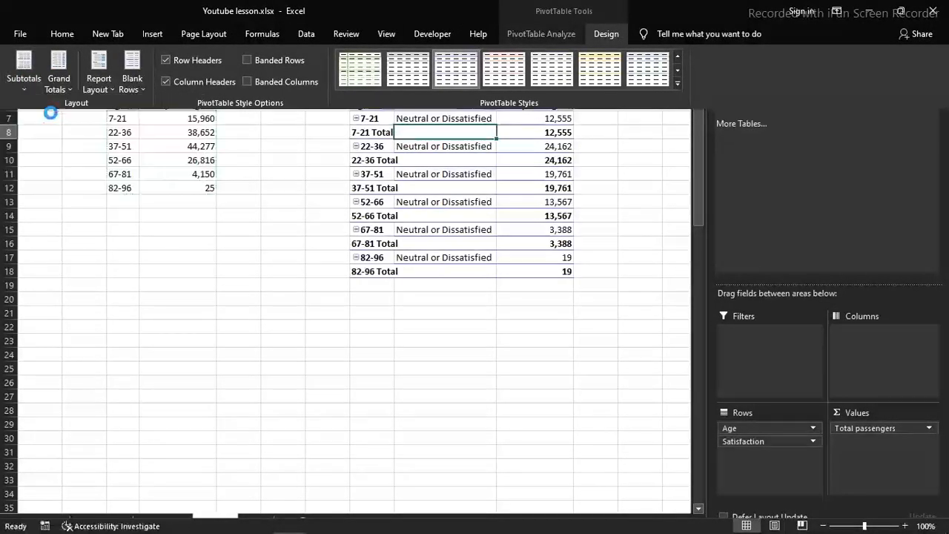
pyautogui.click(563, 32)
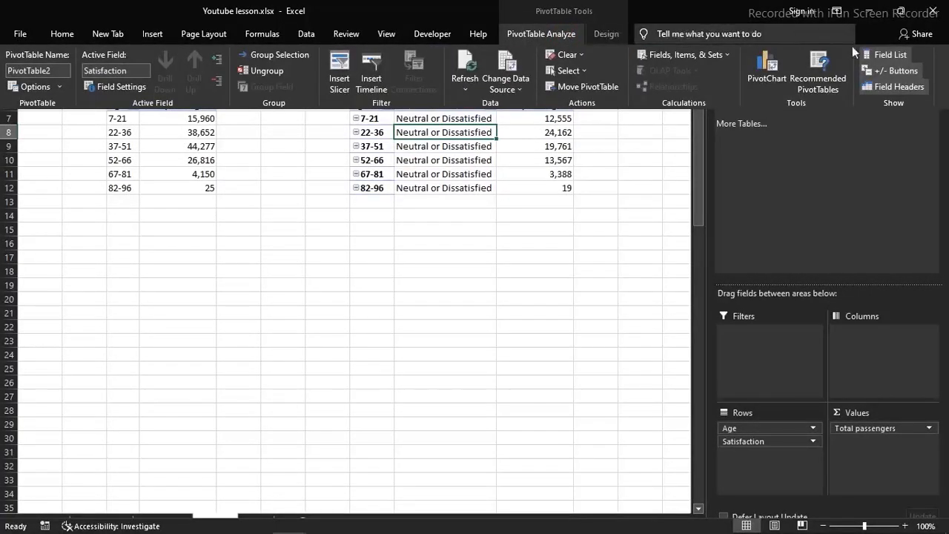
pyautogui.click(879, 71)
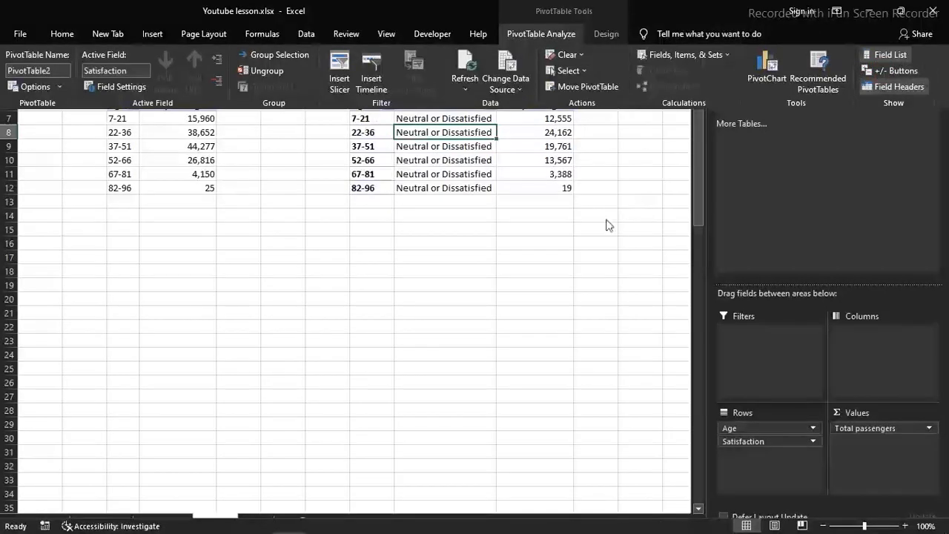
pyautogui.click(607, 220)
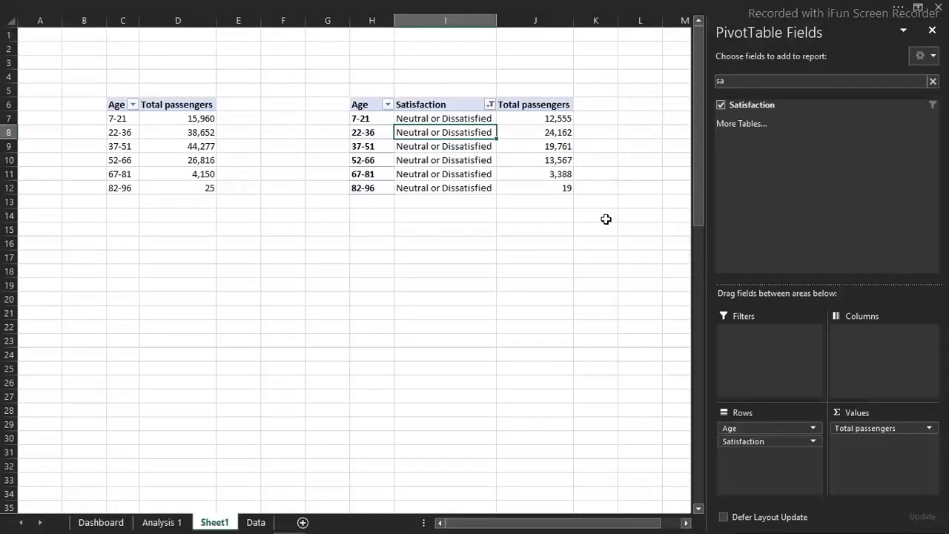
# Show the Total passengers values of the Neutral or Dissatisfied pivot table as % of Grand Total
pyautogui.click(549, 120)
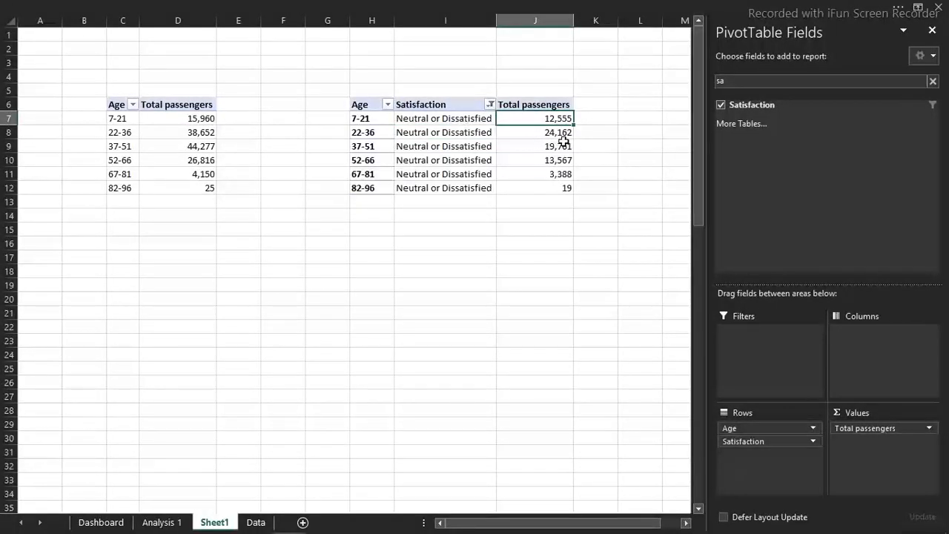
pyautogui.moveTo(564, 141)
pyautogui.rightClick(552, 119)
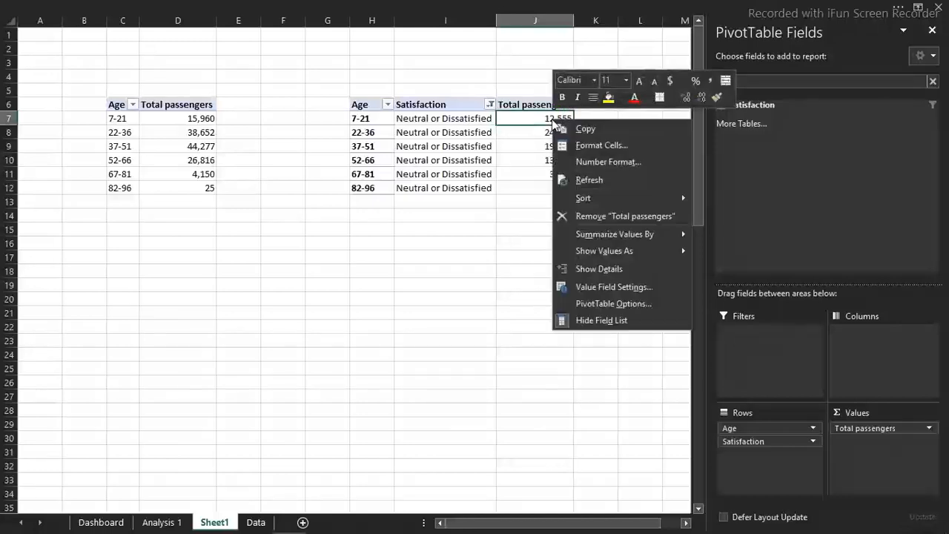
pyautogui.moveTo(628, 250)
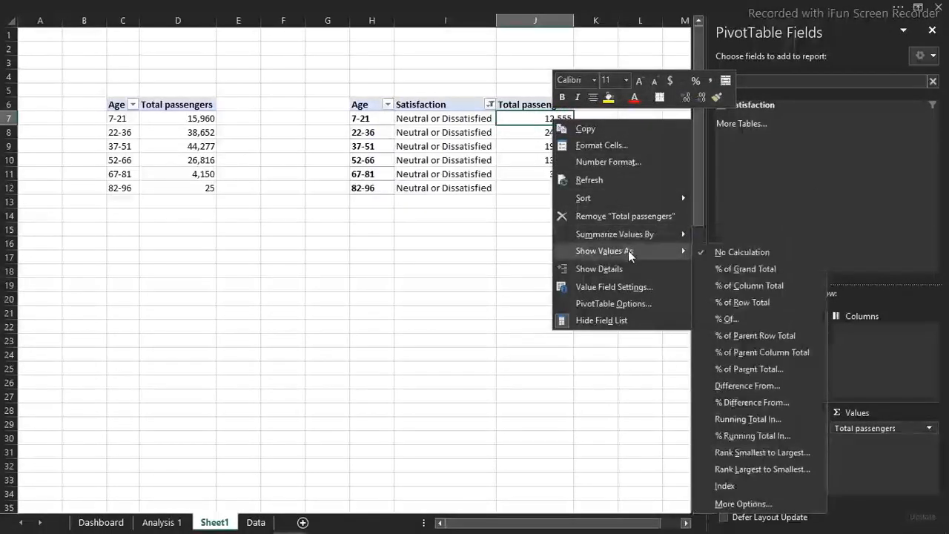
pyautogui.click(724, 269)
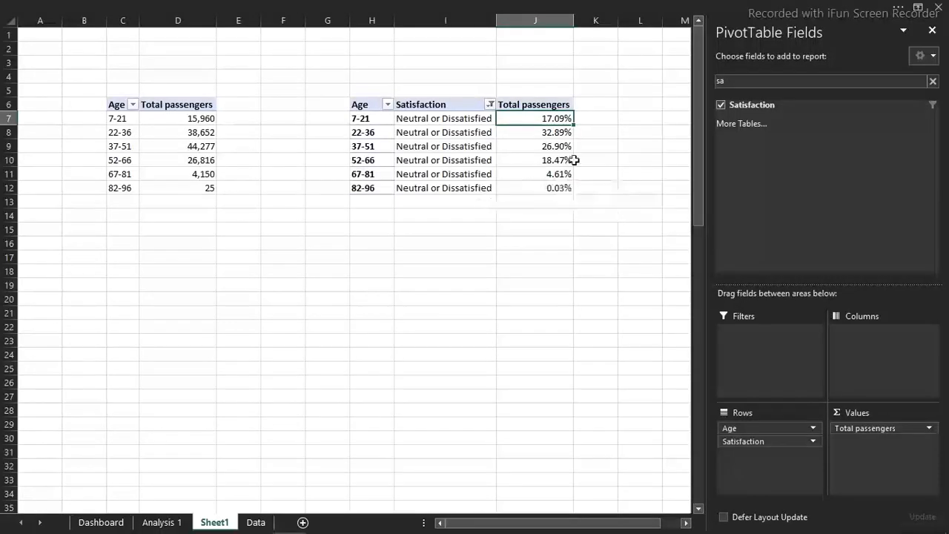
# Link L6 to the Age header in H6 and fill the formula down to L12
pyautogui.click(660, 116)
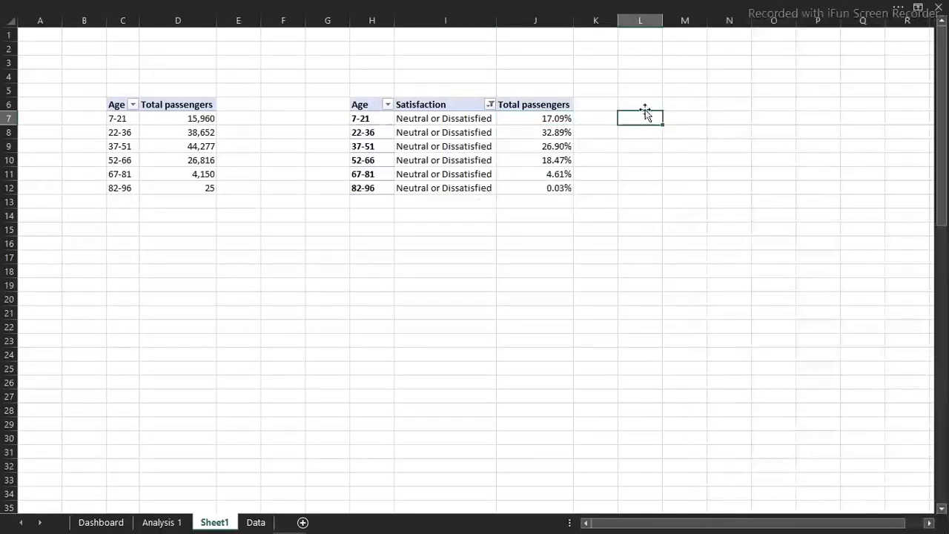
pyautogui.click(643, 106)
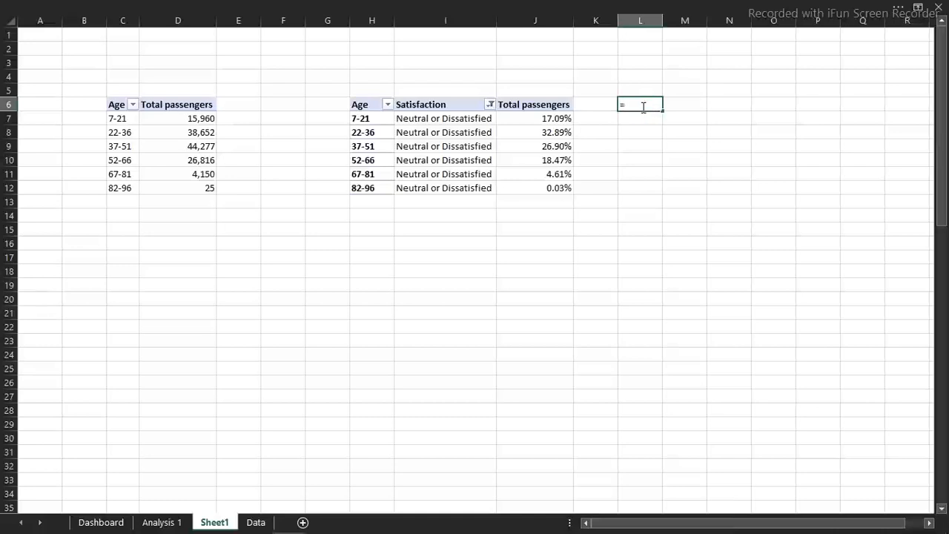
pyautogui.click(370, 103)
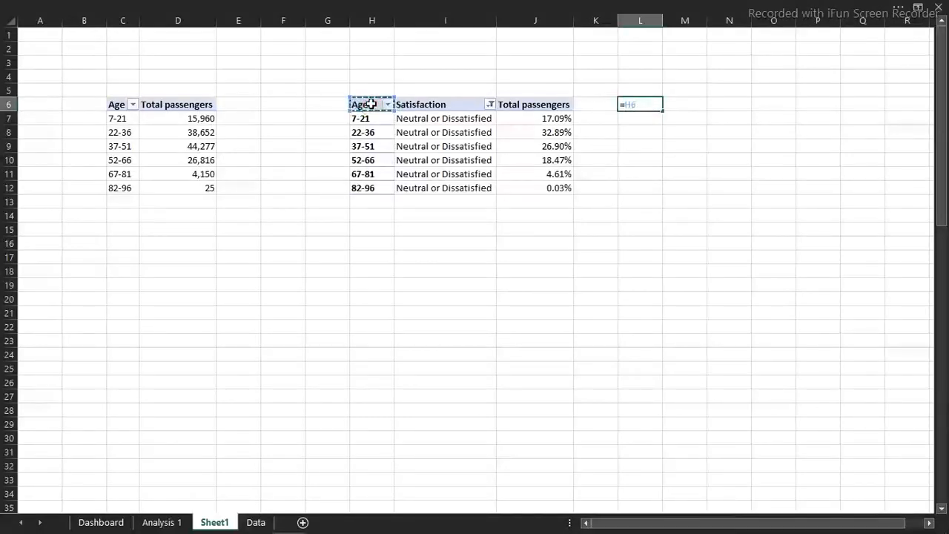
pyautogui.press('Return')
pyautogui.click(636, 105)
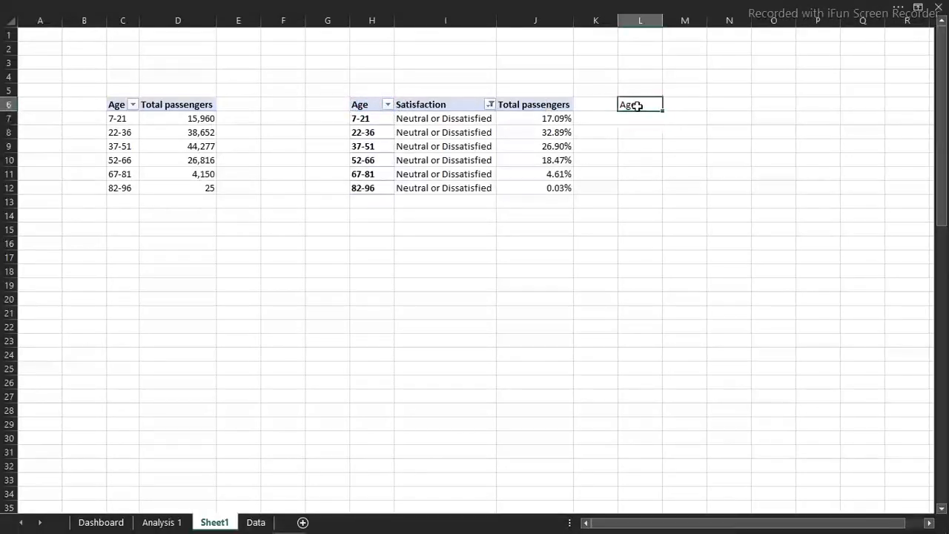
pyautogui.moveTo(662, 111); pyautogui.dragTo(658, 193)
# Link M6 to the Total passengers header in J6 and fill the formula down to M12
pyautogui.click(685, 103)
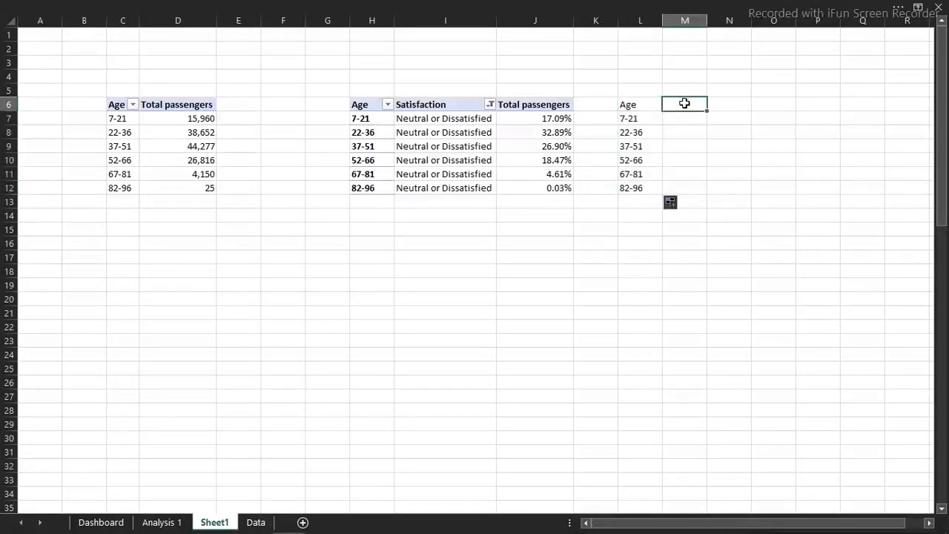
pyautogui.write('=')
pyautogui.click(541, 105)
pyautogui.press('Return')
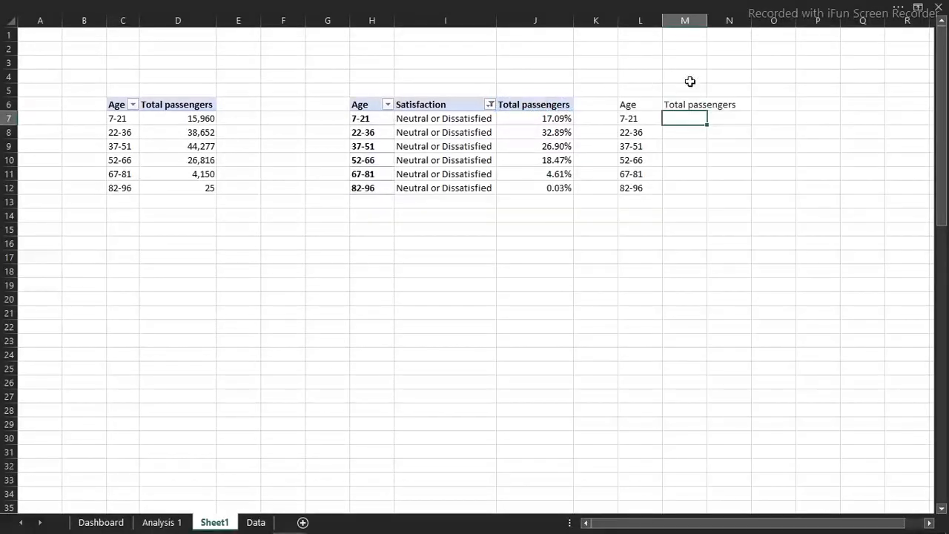
pyautogui.click(691, 106)
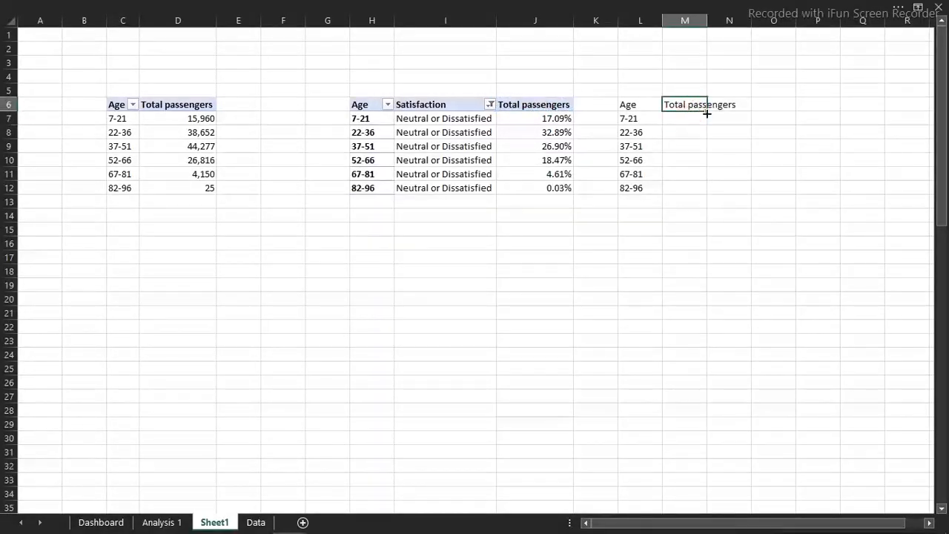
pyautogui.moveTo(707, 111); pyautogui.dragTo(702, 194)
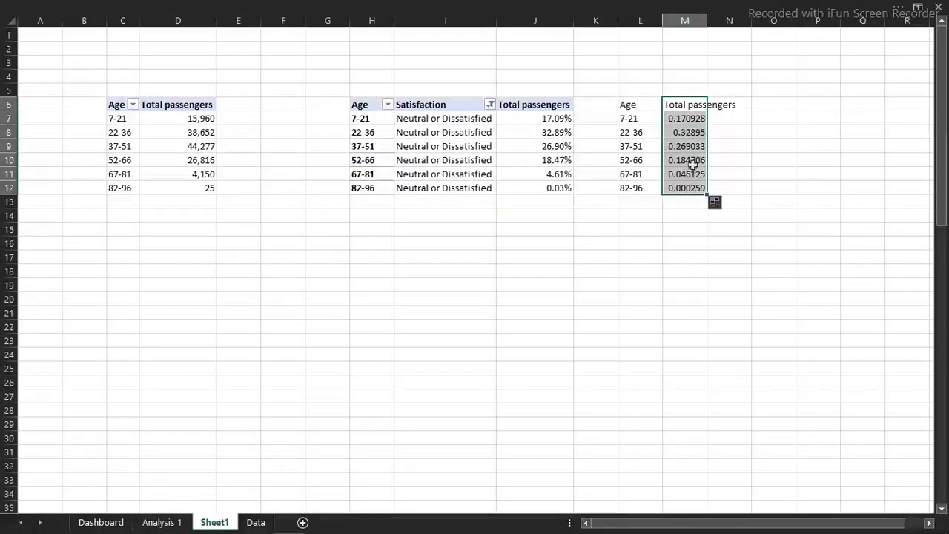
# Format M7:M12 as Percentage with 0 decimal places
pyautogui.click(689, 121)
pyautogui.moveTo(688, 119); pyautogui.dragTo(681, 188)
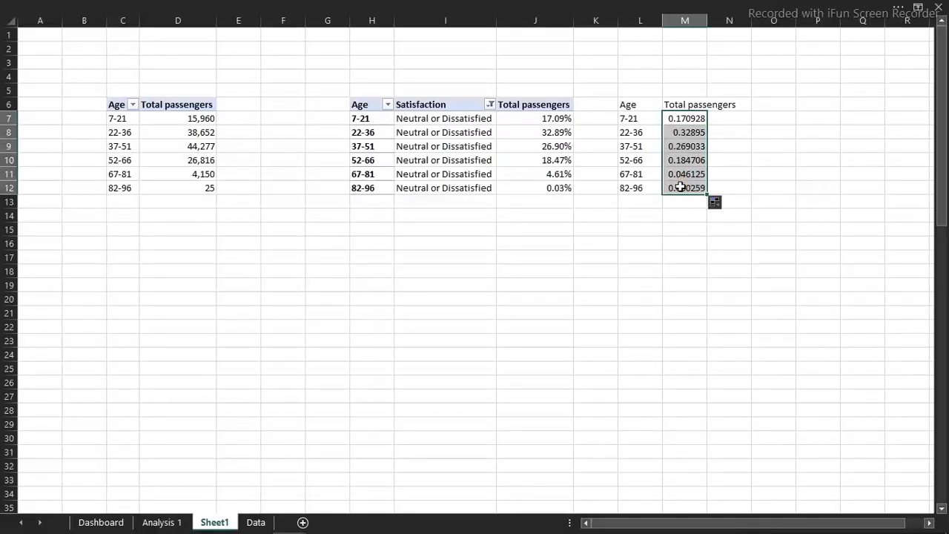
pyautogui.hotkey('ctrl', '1')
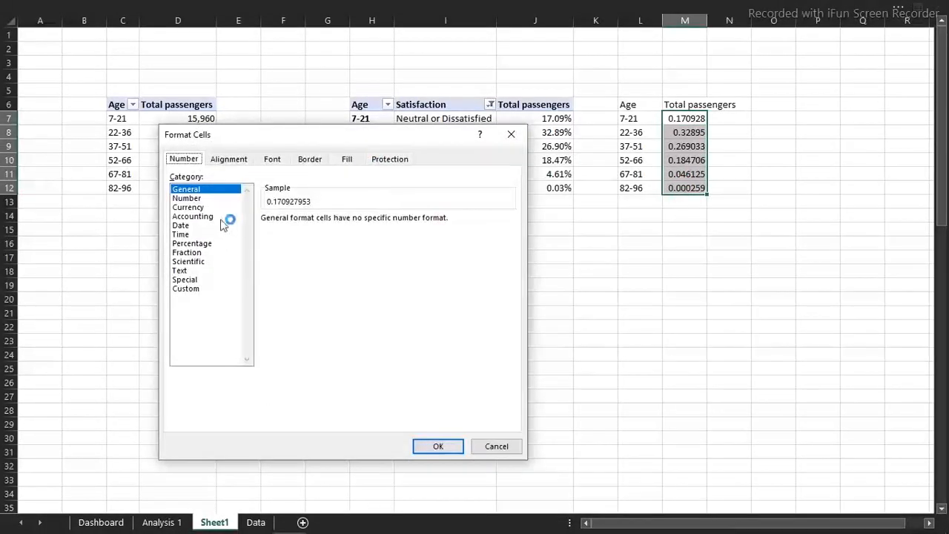
pyautogui.click(200, 243)
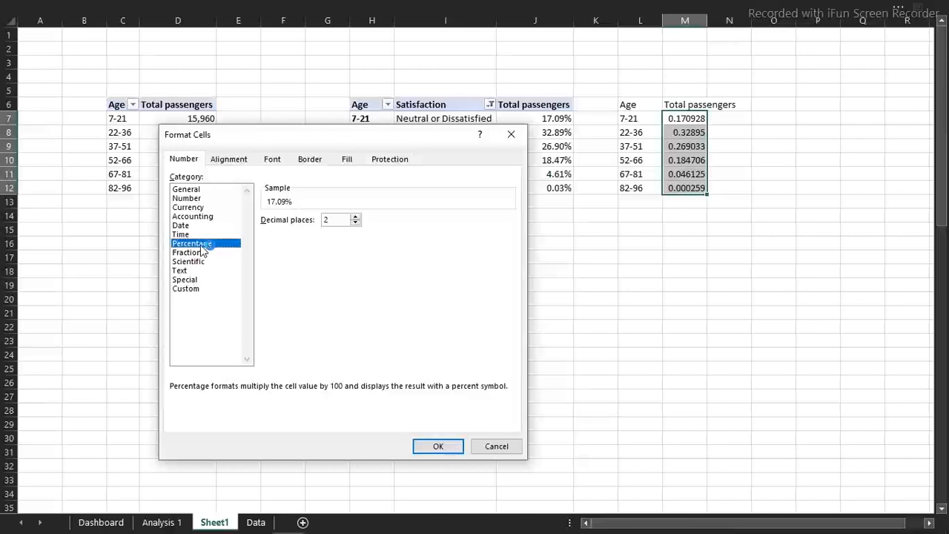
pyautogui.click(356, 223)
pyautogui.click(356, 223)
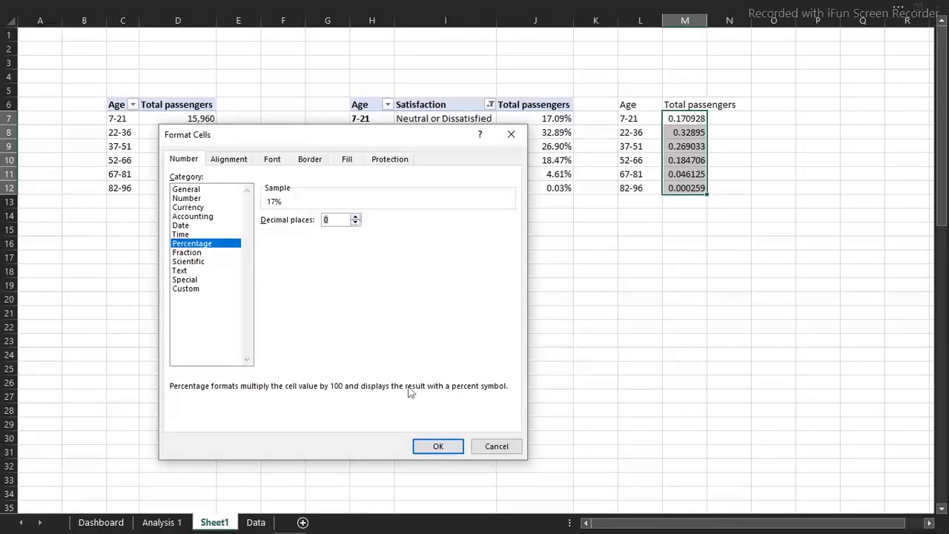
pyautogui.click(439, 444)
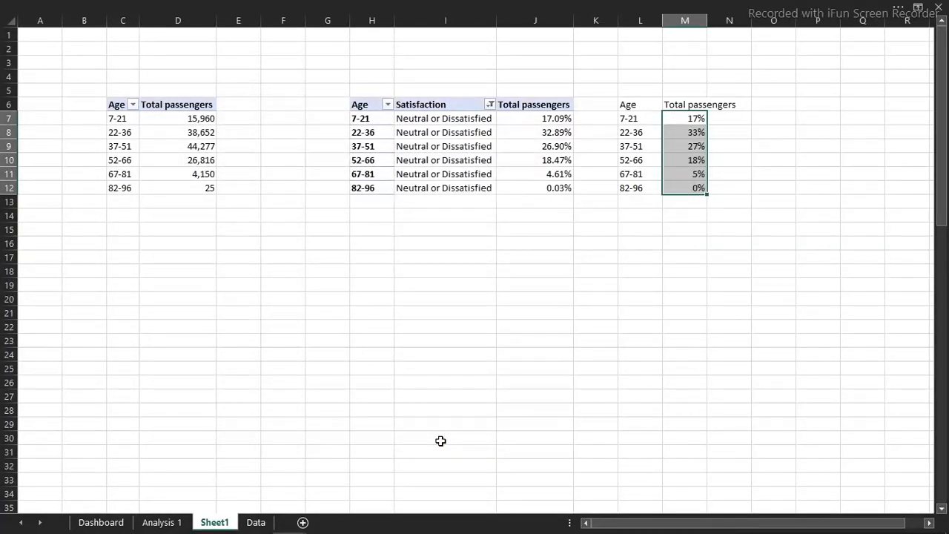
# Set the percentage format of M7:M12 to 1 decimal place
pyautogui.hotkey('ctrl', '1')
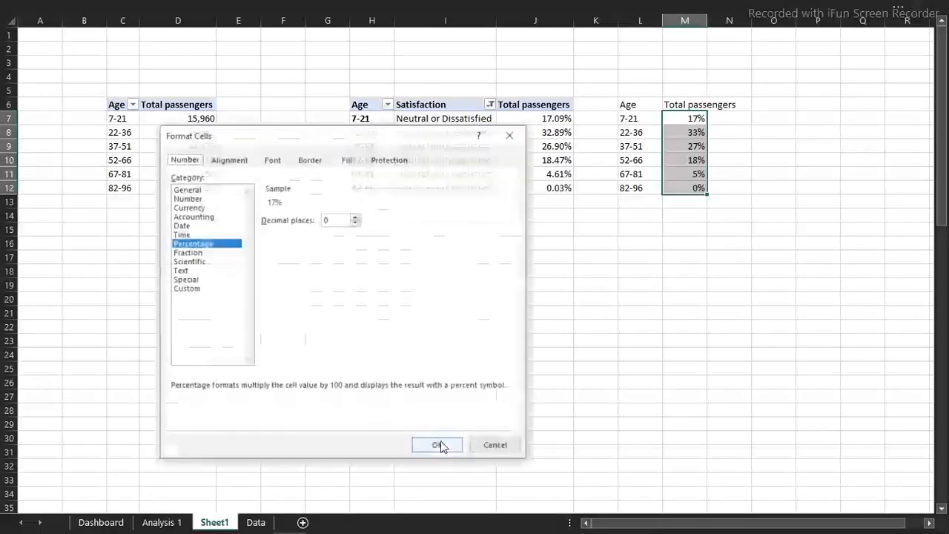
pyautogui.click(356, 216)
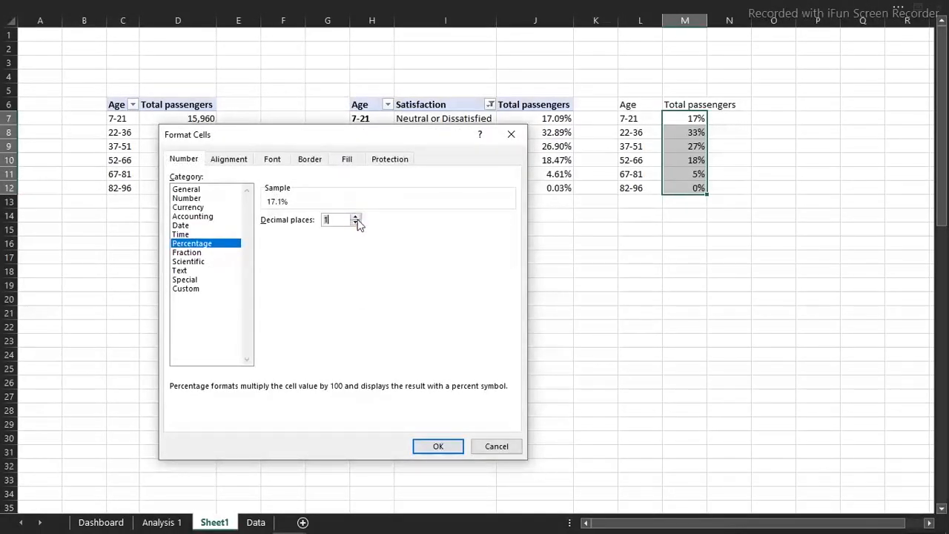
pyautogui.click(443, 448)
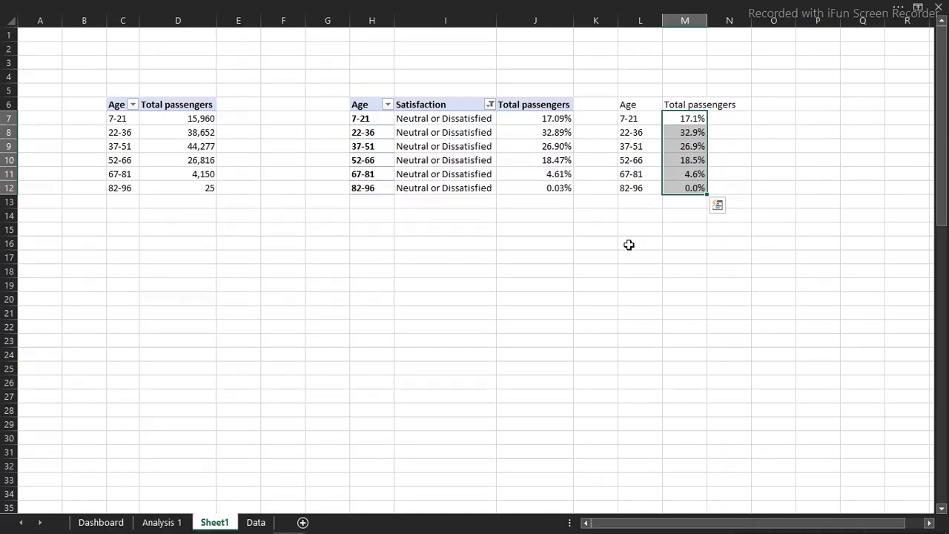
# Insert a clustered column PivotChart from the Age and Total passengers pivot table in columns C and D
pyautogui.click(138, 123)
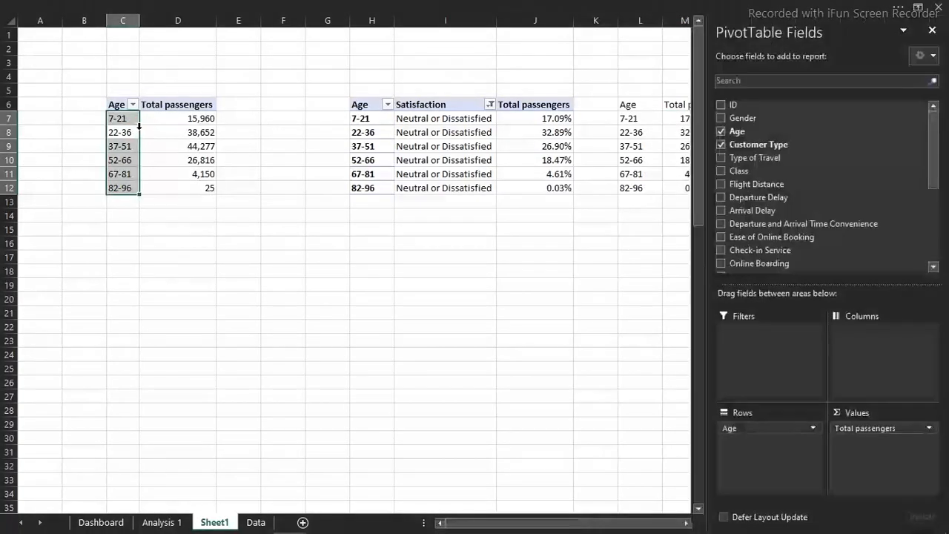
pyautogui.click(335, 6)
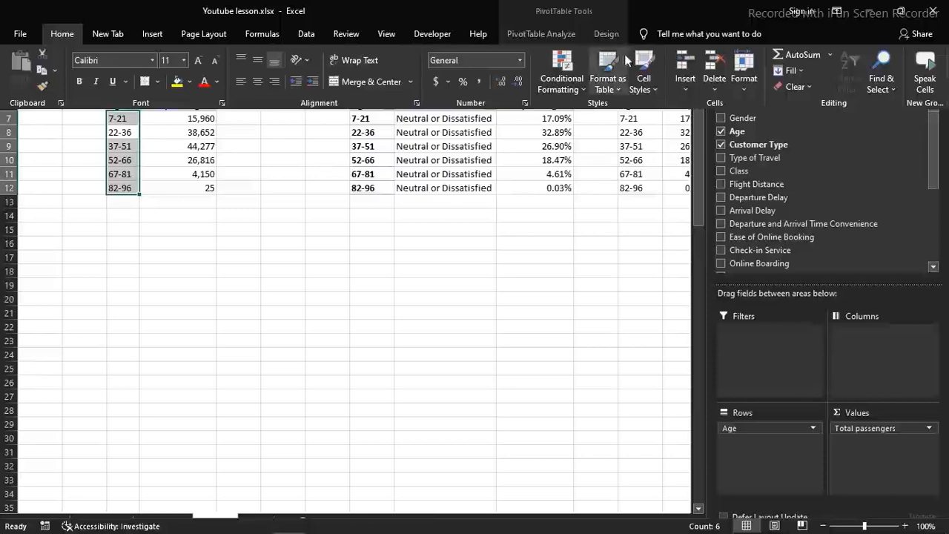
pyautogui.click(513, 36)
pyautogui.click(762, 63)
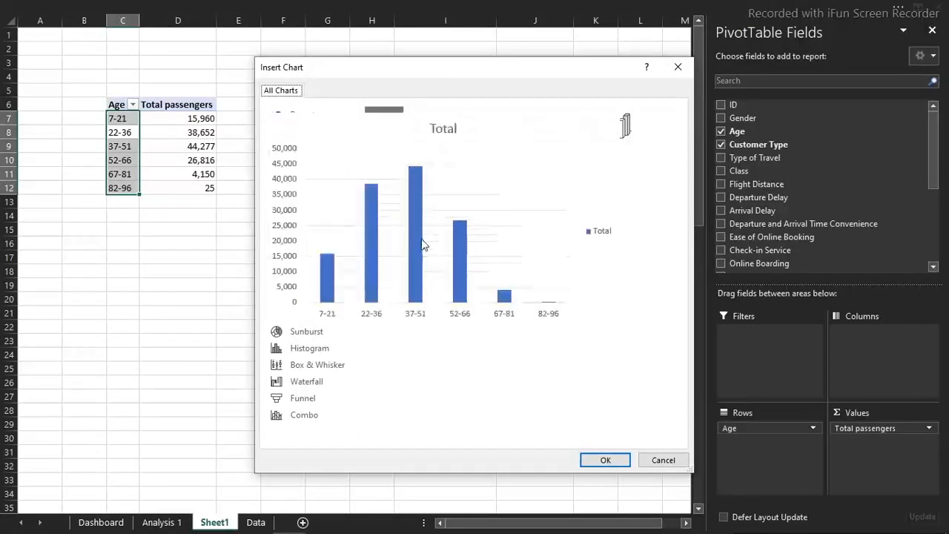
pyautogui.doubleClick(424, 242)
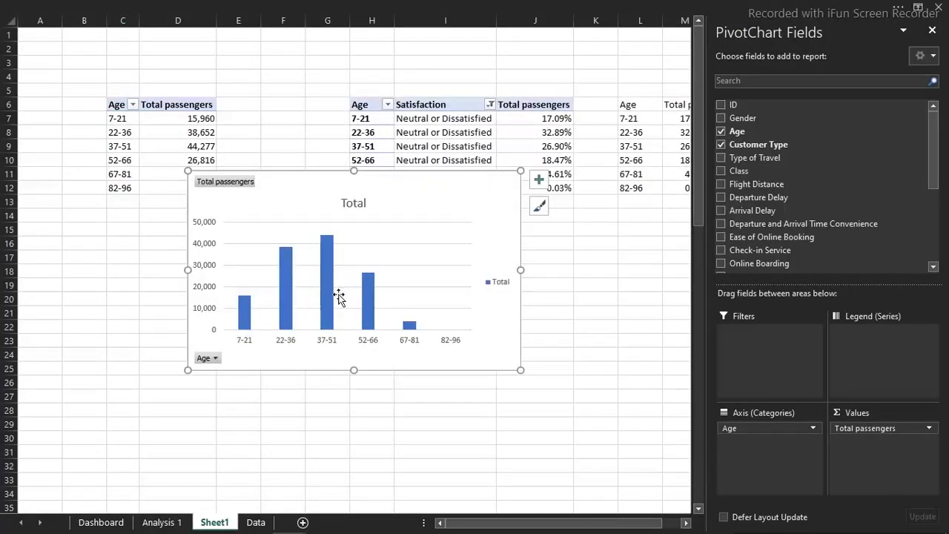
# Delete the legend and the title from the age-group column chart
pyautogui.click(501, 287)
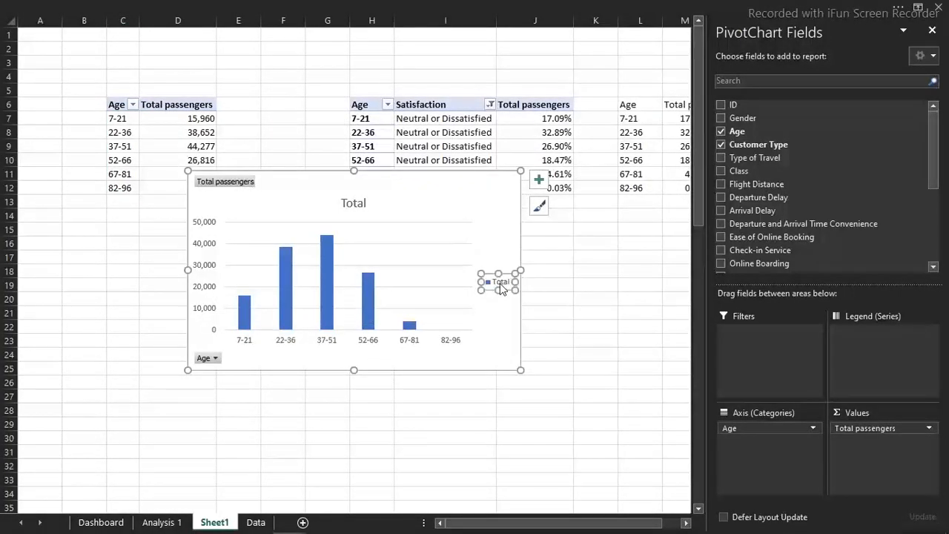
pyautogui.press('Delete')
pyautogui.click(366, 212)
pyautogui.press('Delete')
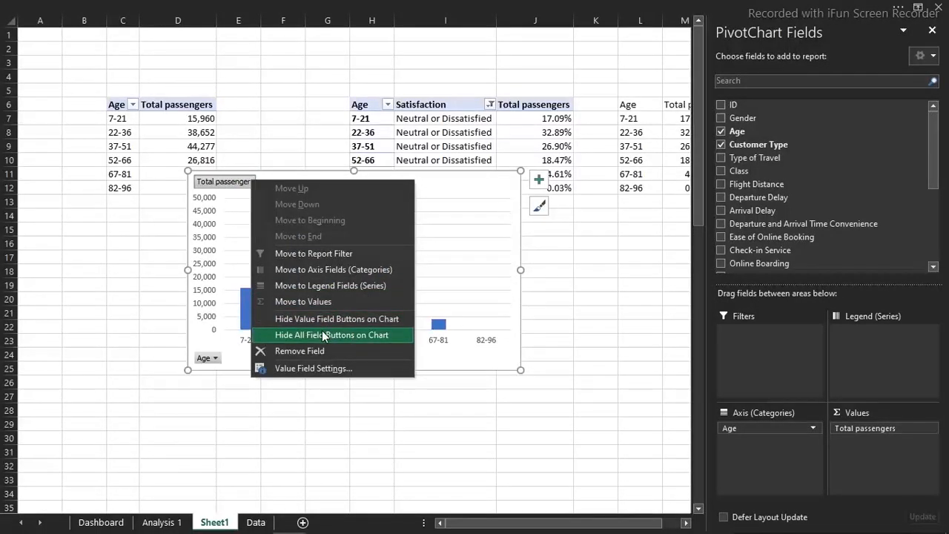
# Hide all field buttons on the column chart and remove its vertical axis and gridlines
pyautogui.click(324, 335)
pyautogui.click(206, 297)
pyautogui.press('Delete')
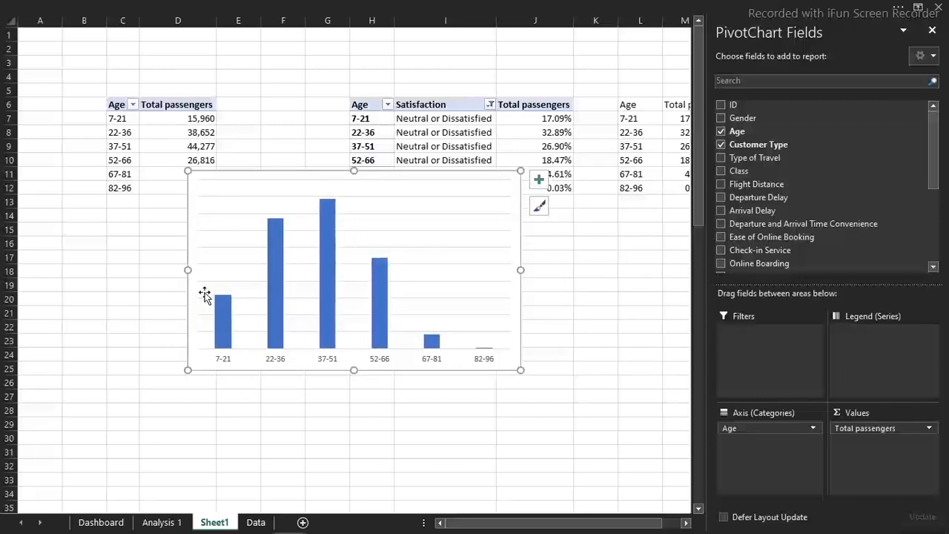
pyautogui.click(491, 196)
pyautogui.press('Delete')
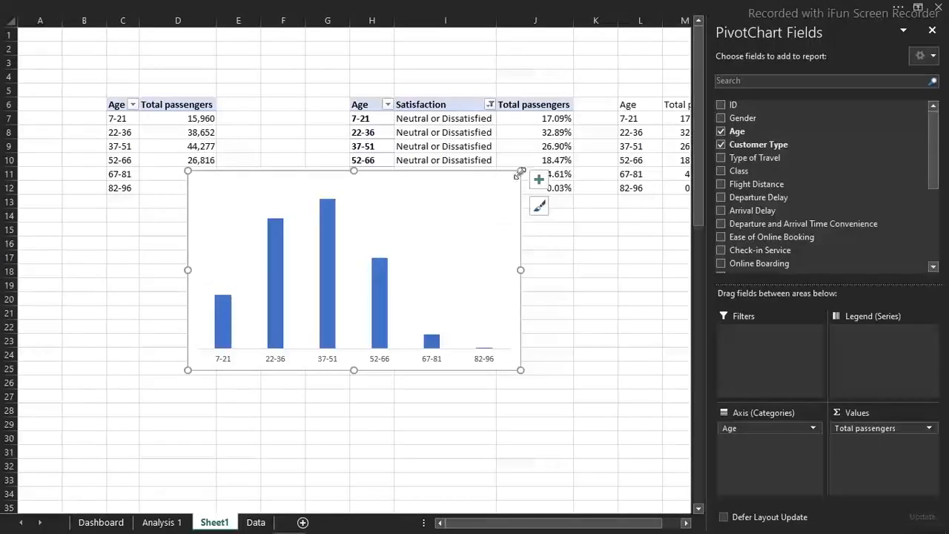
# Shrink the column chart and move it to the Dashboard sheet, fitted beneath the Travels by Age-Groups header
pyautogui.moveTo(470, 184); pyautogui.dragTo(405, 239)
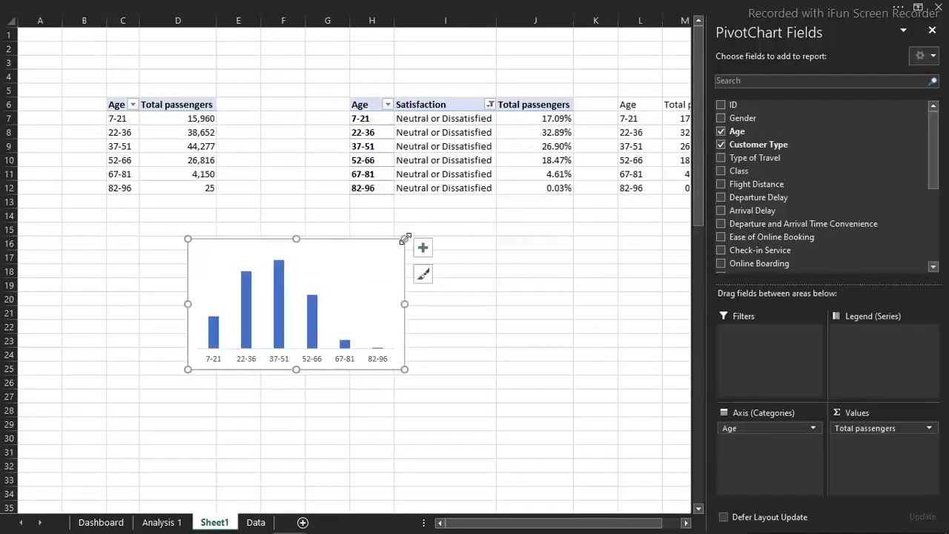
pyautogui.press('Delete')
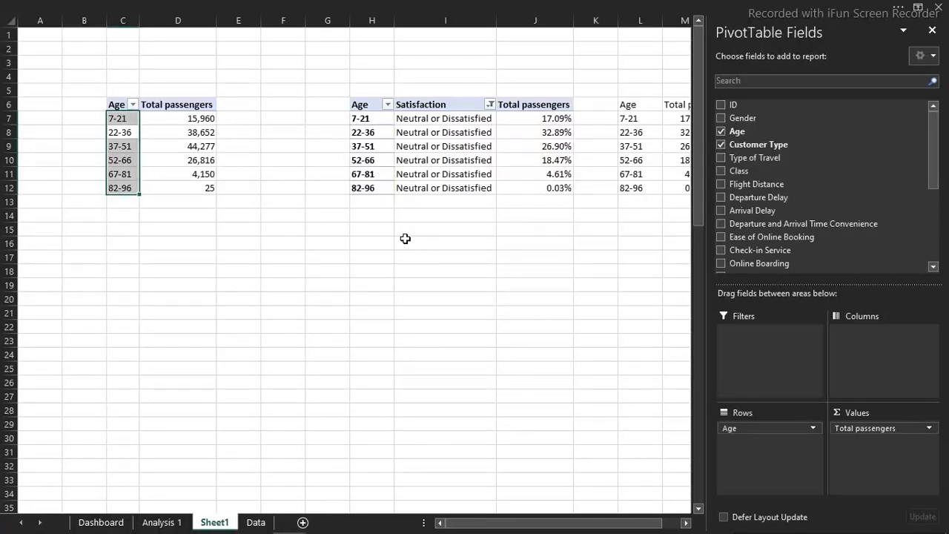
pyautogui.click(104, 522)
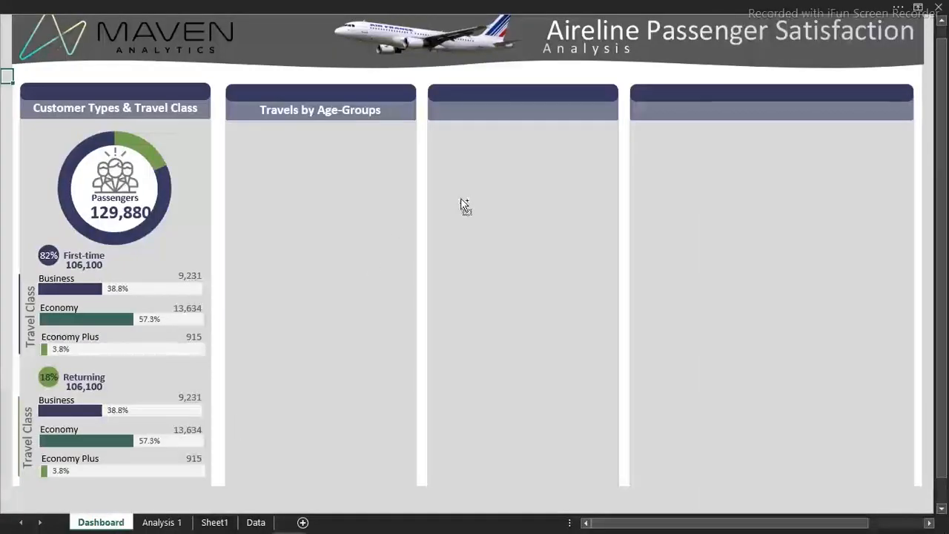
pyautogui.hotkey('ctrl', 'v')
pyautogui.moveTo(184, 204)
pyautogui.mouseDown()
pyautogui.moveTo(418, 240)
pyautogui.moveTo(411, 255)
pyautogui.mouseUp()
pyautogui.moveTo(444, 192); pyautogui.dragTo(416, 193)
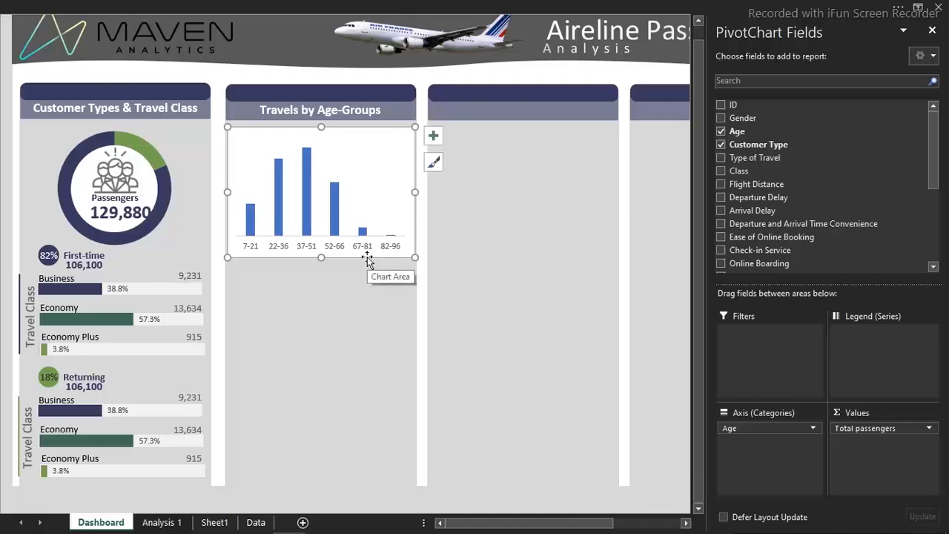
# Set the age-group chart's height to 1.49" and its width to 3.16"
pyautogui.click(497, 6)
pyautogui.click(664, 34)
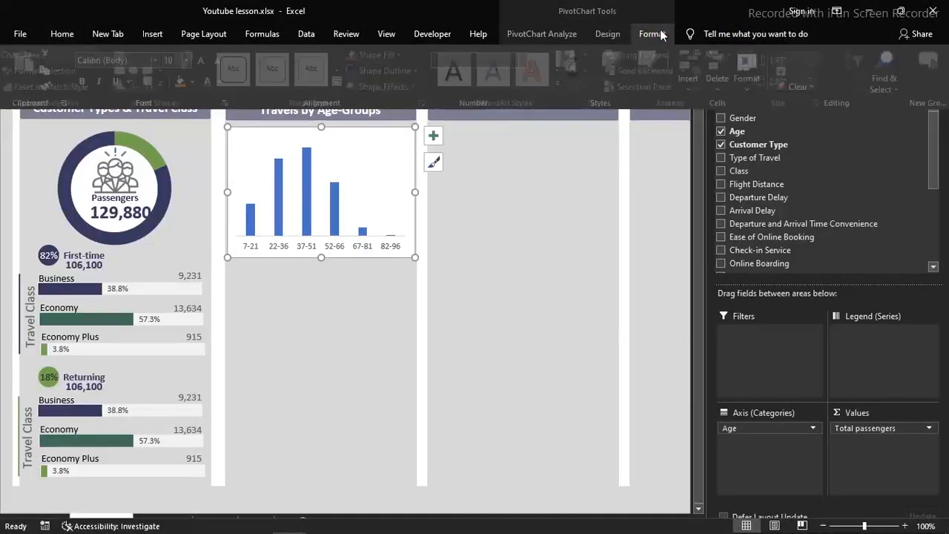
pyautogui.click(804, 56)
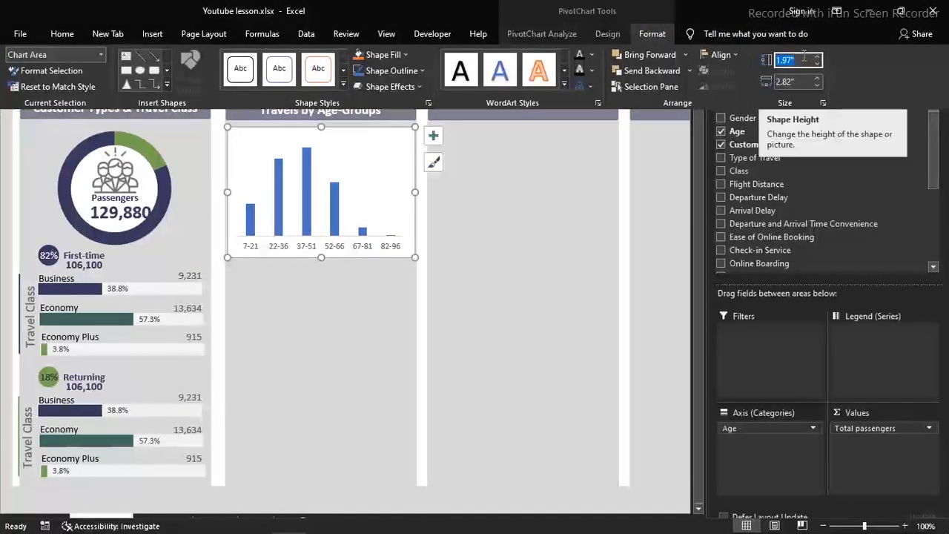
pyautogui.write('1')
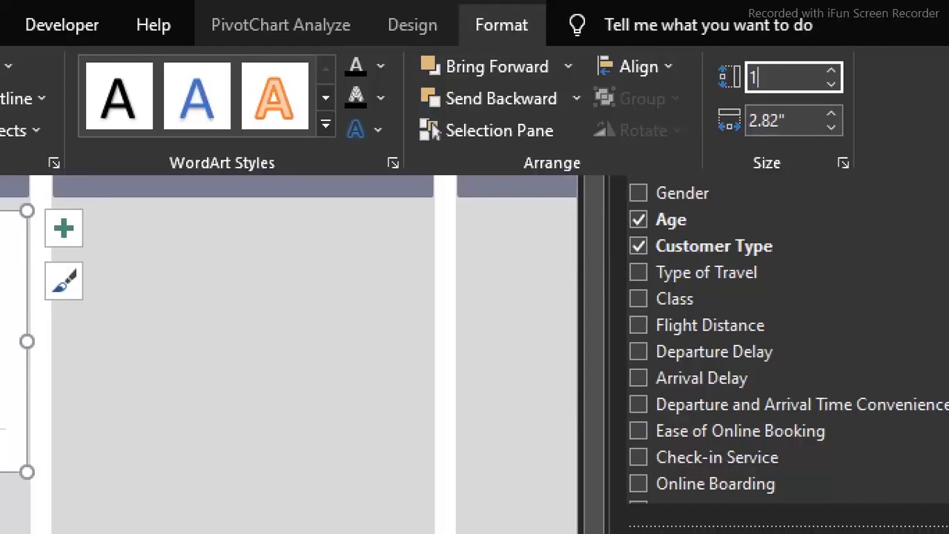
pyautogui.write('.49')
pyautogui.press('Tab')
pyautogui.write('3.16"')
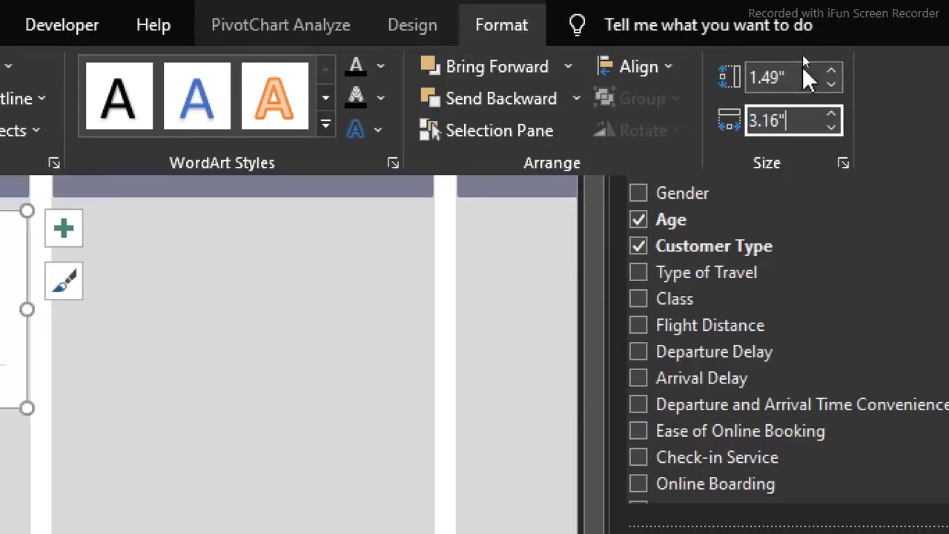
pyautogui.press('Return')
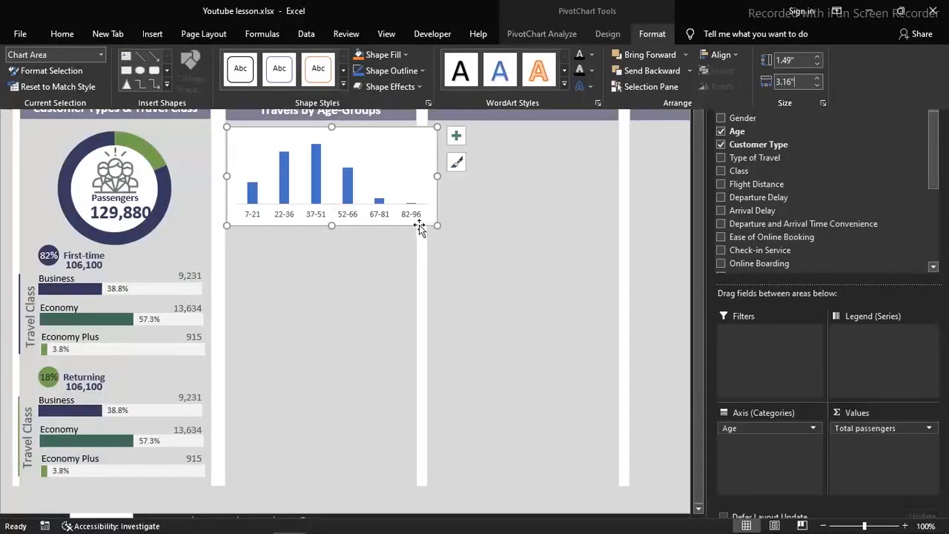
# Align the age-group column chart beneath the Travels by Age-Groups header and set its chart area to no fill and no border line
pyautogui.click(421, 225)
pyautogui.moveTo(421, 225); pyautogui.dragTo(410, 224)
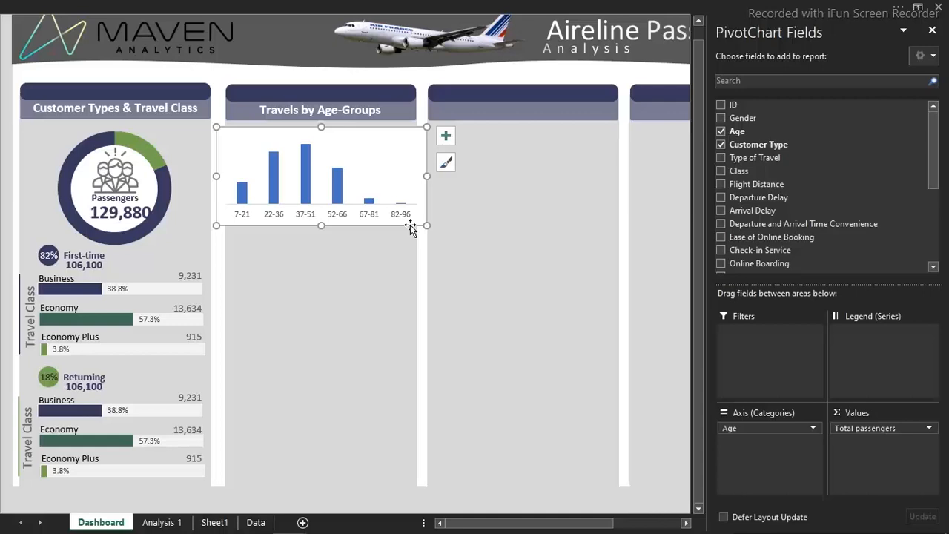
pyautogui.doubleClick(410, 225)
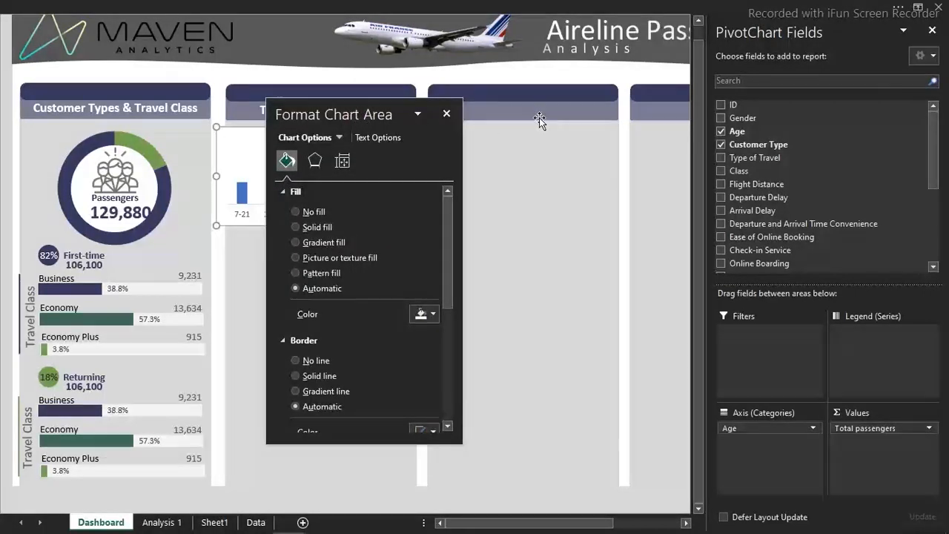
pyautogui.moveTo(366, 114); pyautogui.dragTo(551, 82)
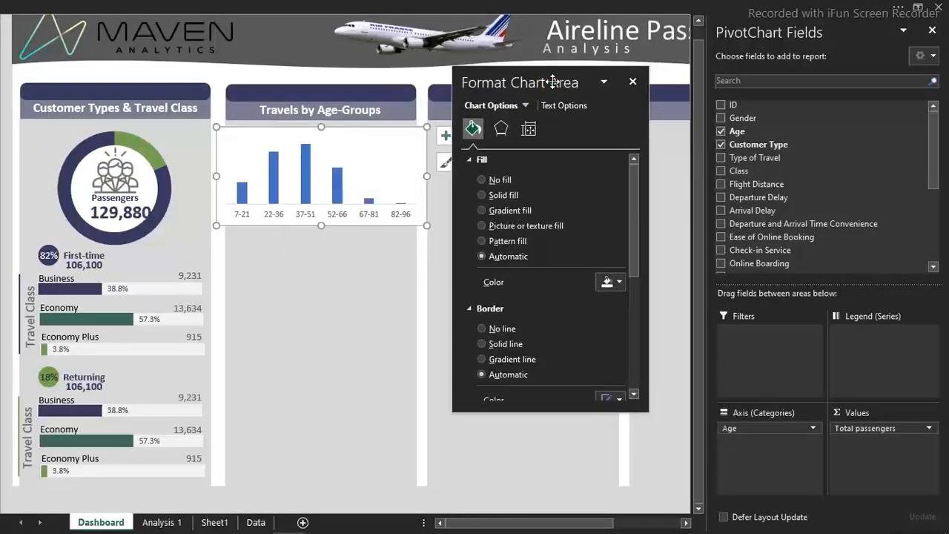
pyautogui.click(486, 180)
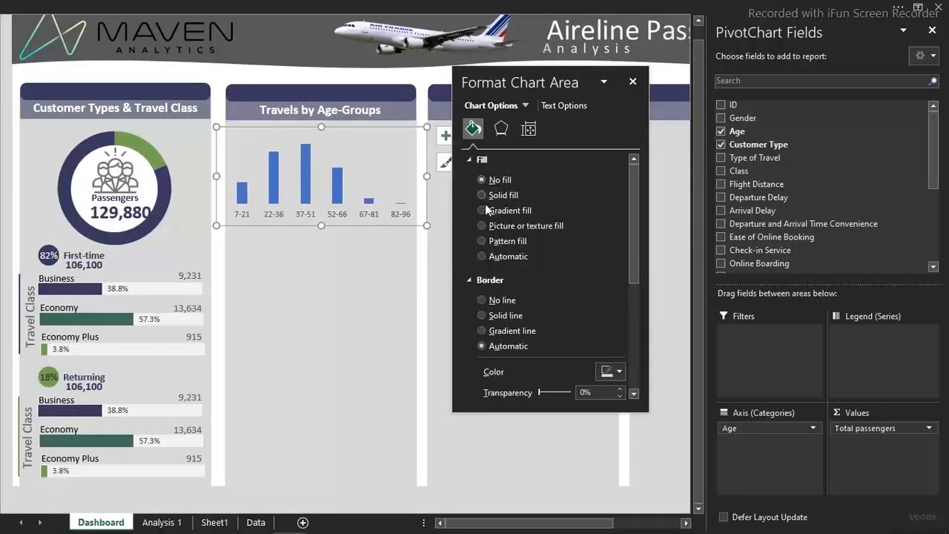
pyautogui.click(486, 300)
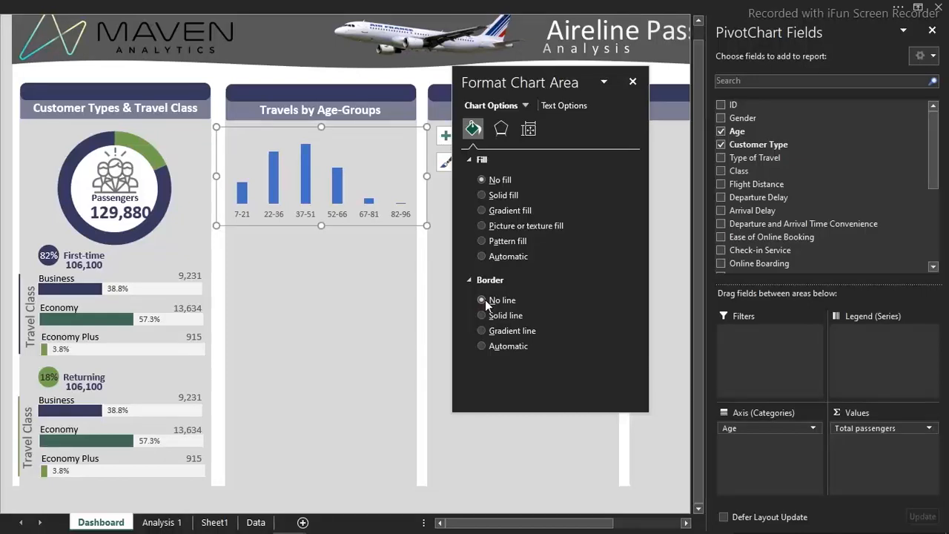
# Widen the columns of the age-group chart by setting the series gap width to 38%
pyautogui.click(333, 216)
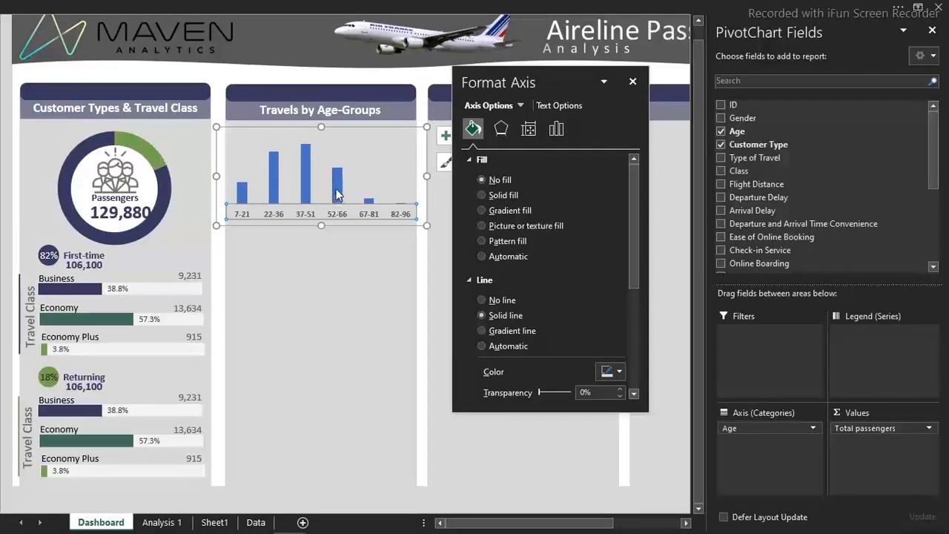
pyautogui.click(336, 195)
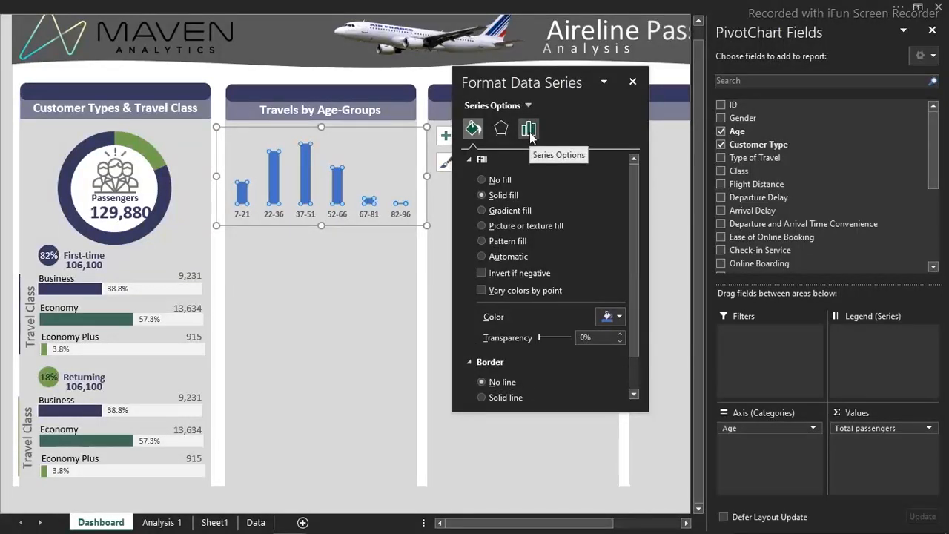
pyautogui.click(530, 132)
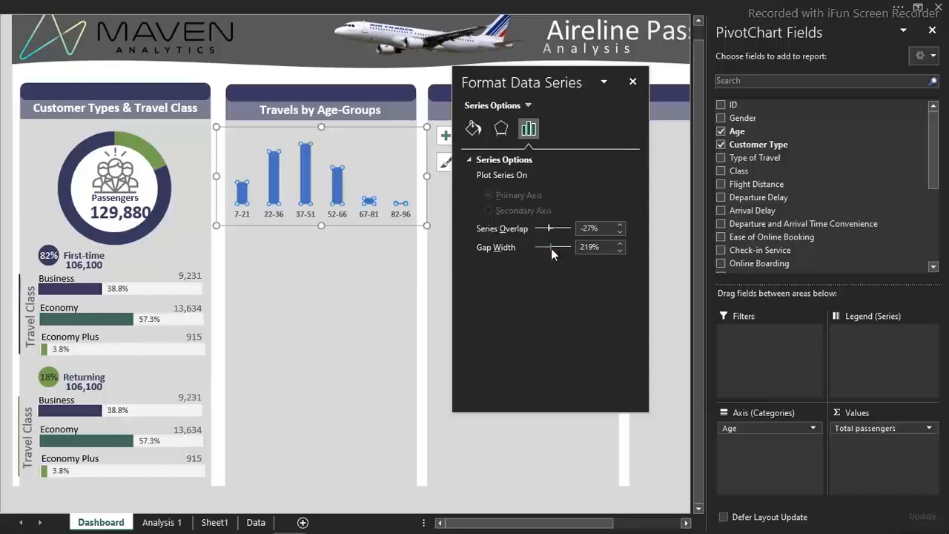
pyautogui.moveTo(551, 249); pyautogui.dragTo(538, 249)
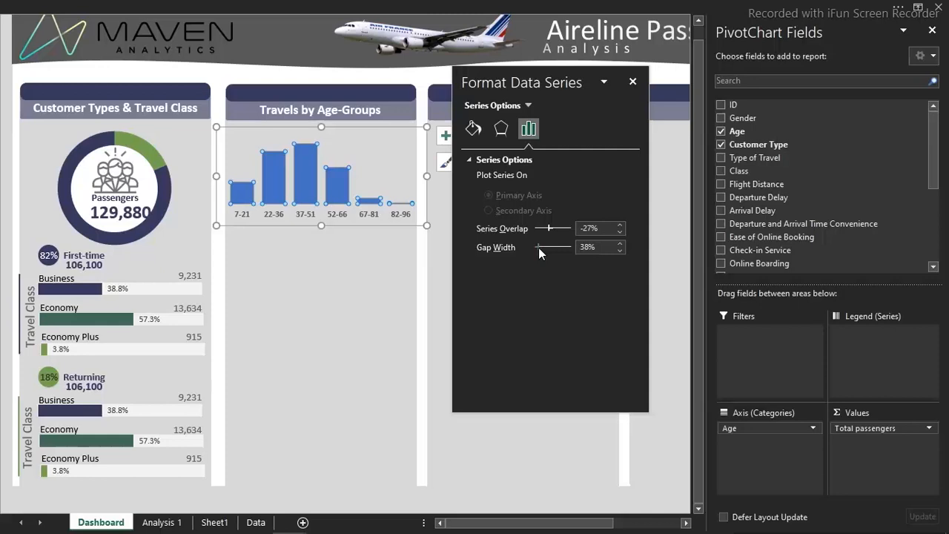
# Fill the age-group chart's columns with the recently used dark navy color
pyautogui.click(475, 131)
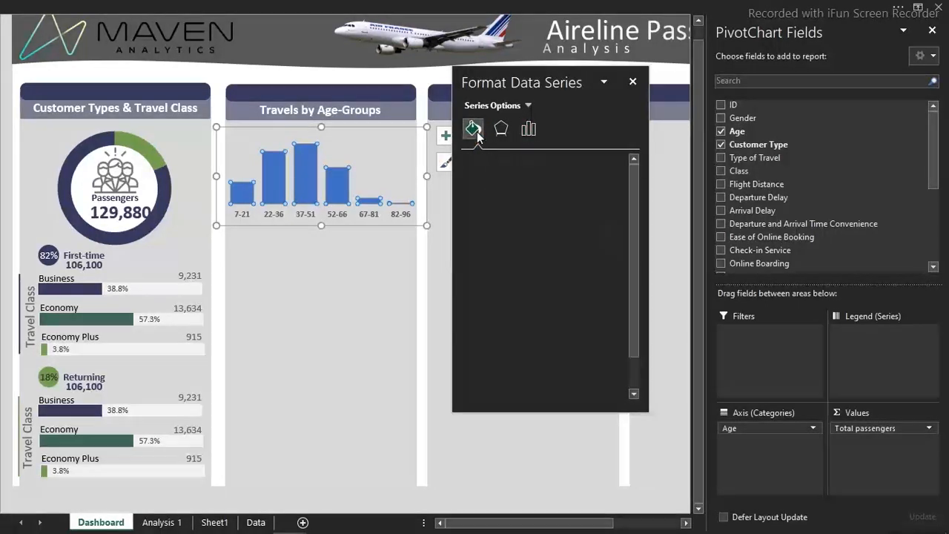
pyautogui.click(610, 316)
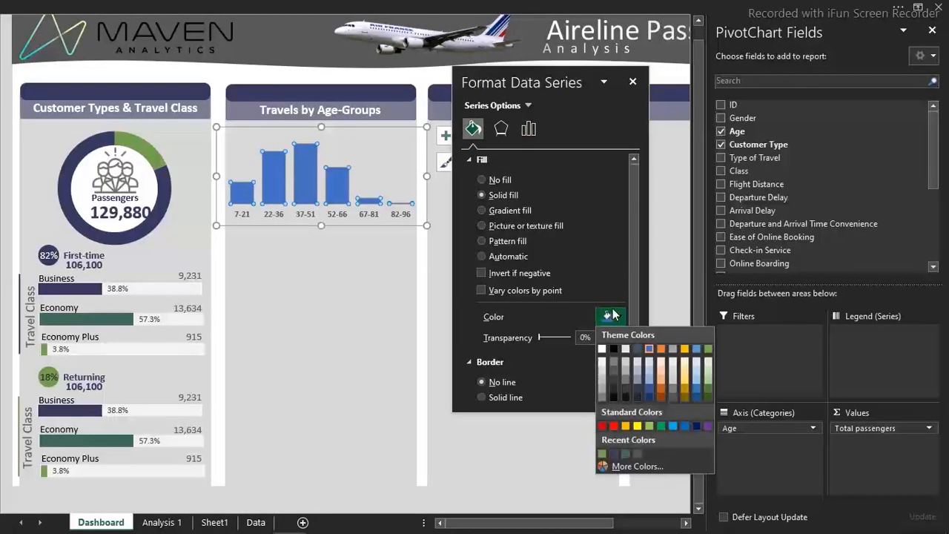
pyautogui.click(614, 454)
pyautogui.click(4, 145)
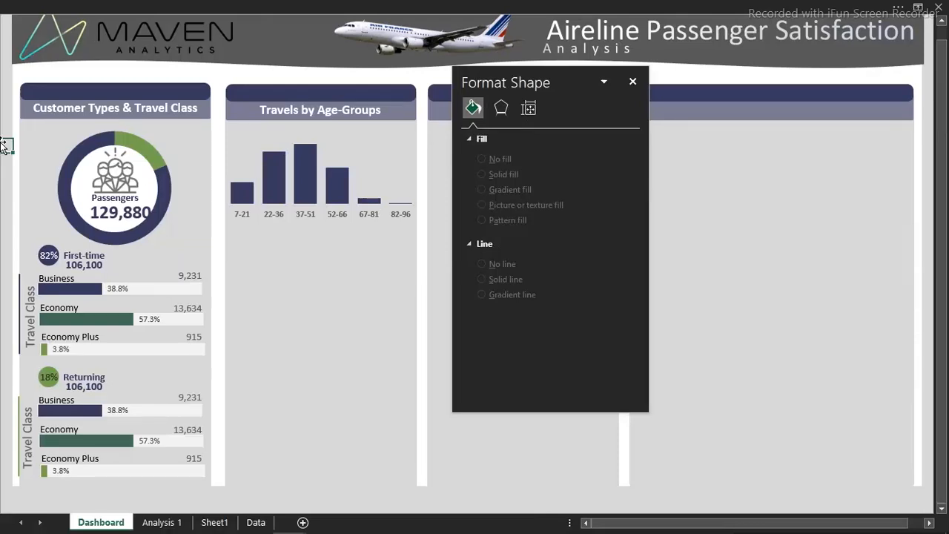
# Add data labels to the columns of the age-group chart
pyautogui.click(315, 189)
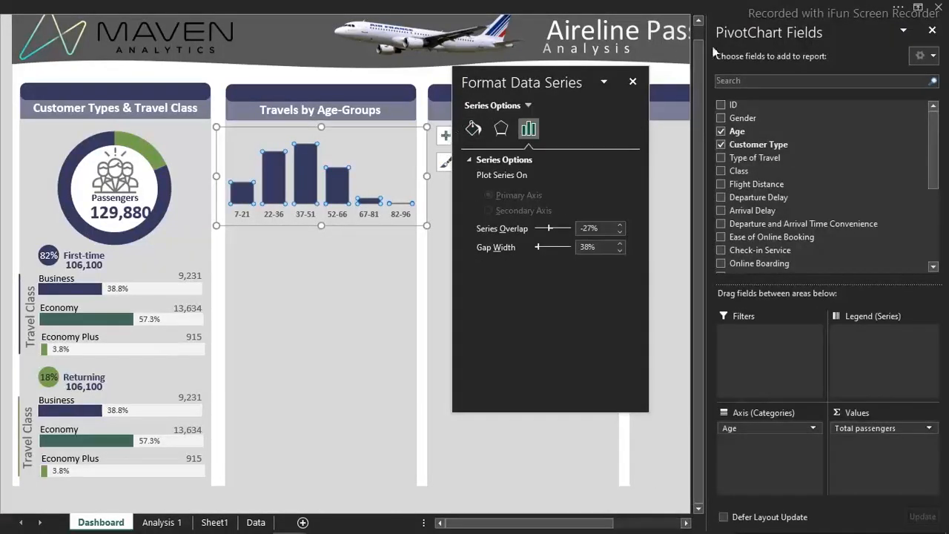
pyautogui.click(634, 81)
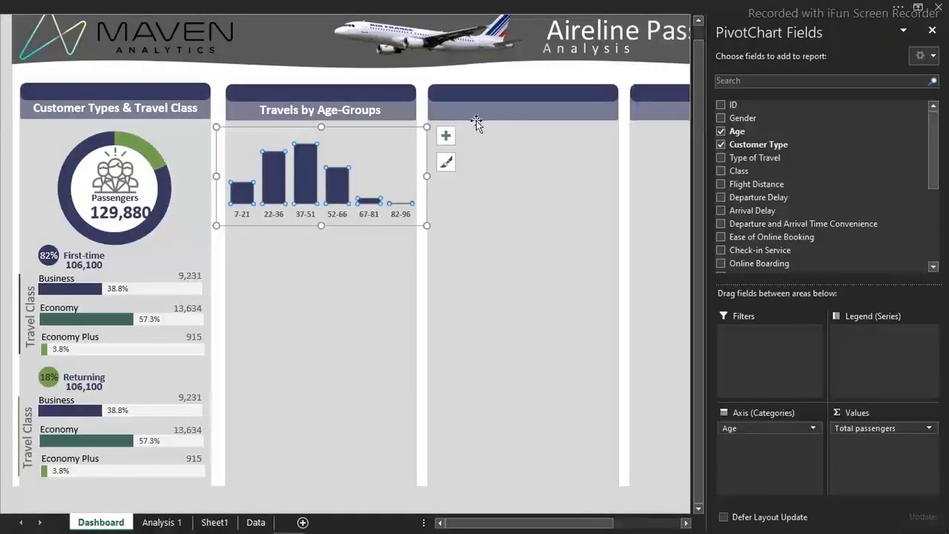
pyautogui.click(449, 138)
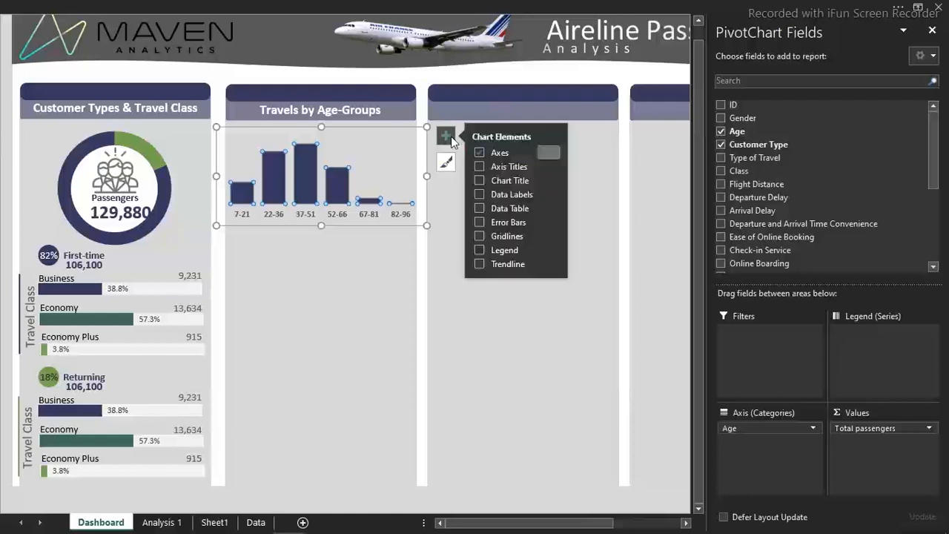
pyautogui.click(479, 195)
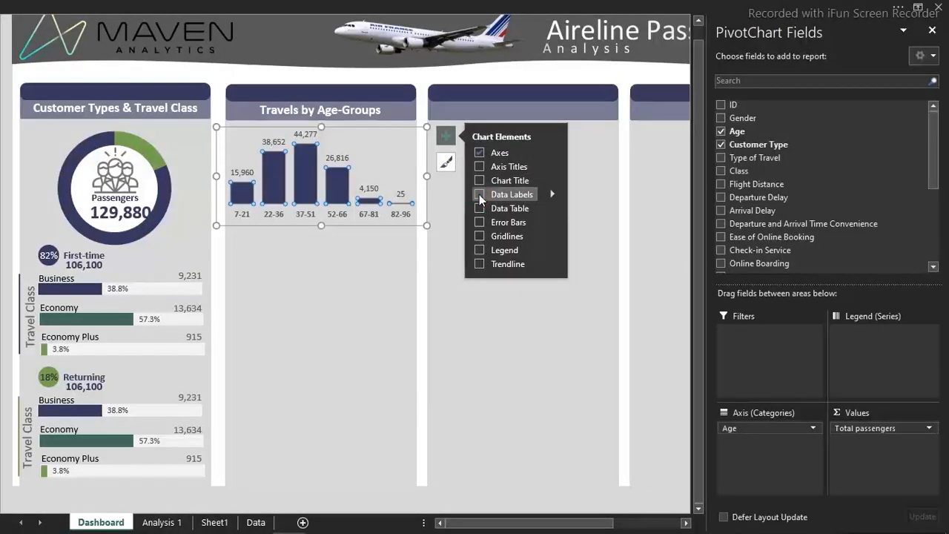
pyautogui.click(4, 144)
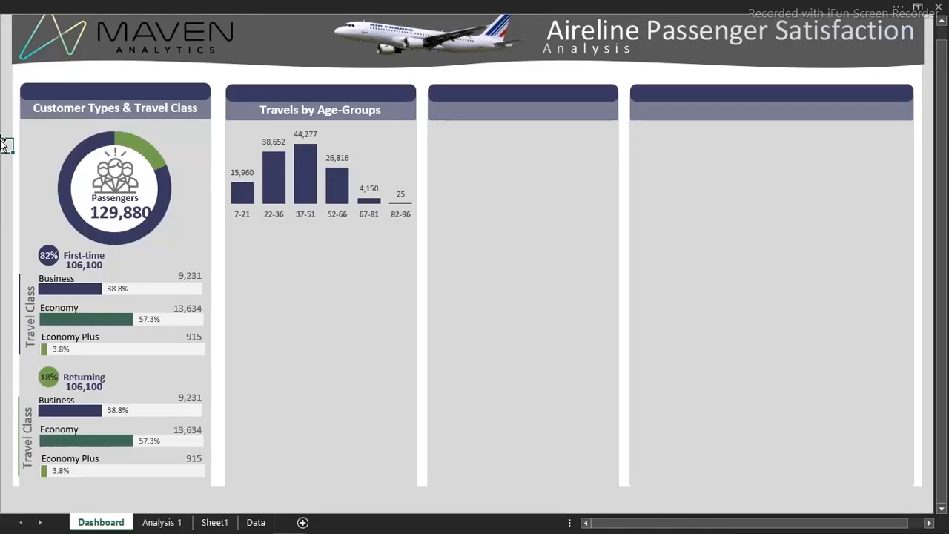
pyautogui.click(364, 153)
pyautogui.click(371, 223)
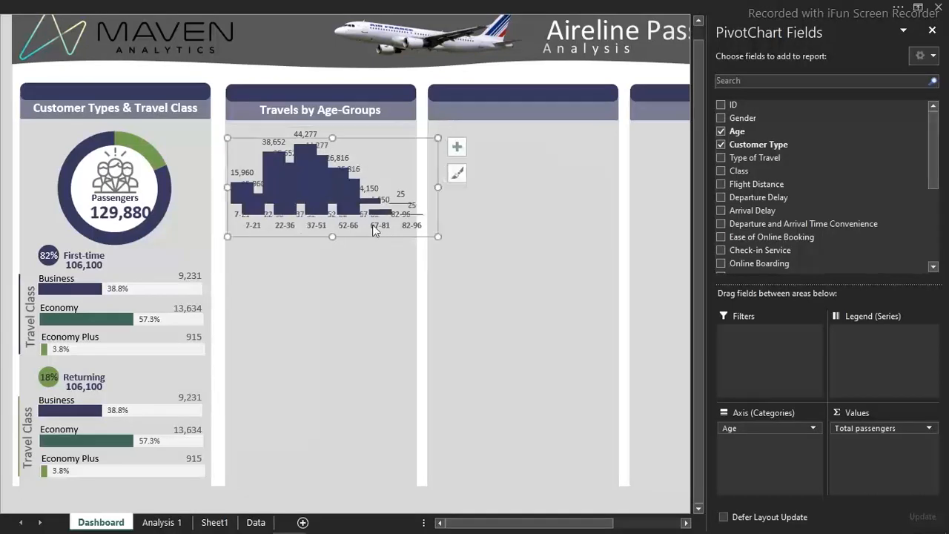
pyautogui.moveTo(384, 236); pyautogui.dragTo(377, 364)
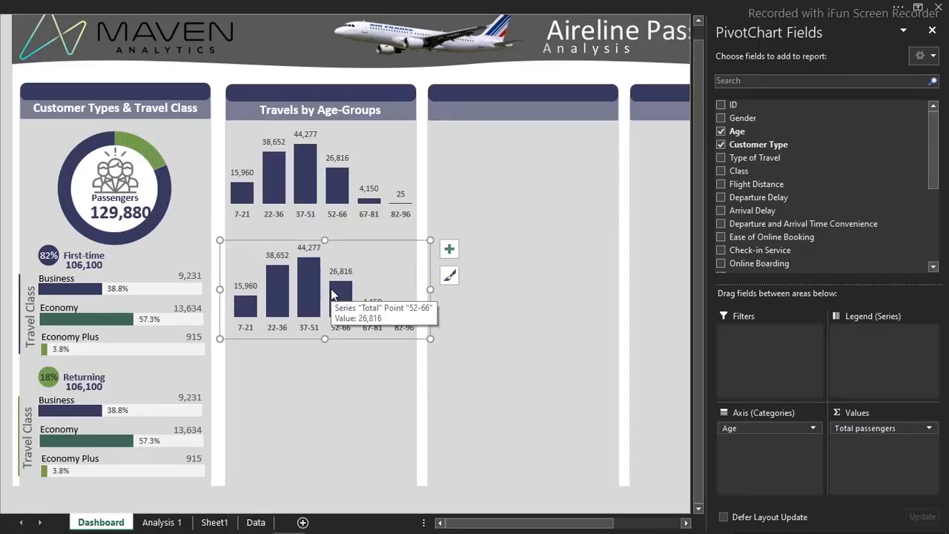
pyautogui.rightClick(337, 292)
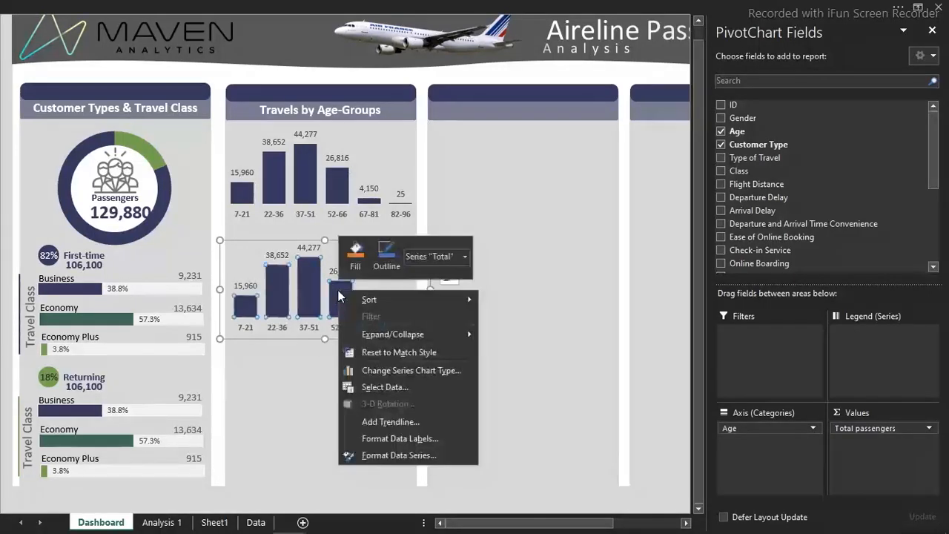
pyautogui.click(379, 388)
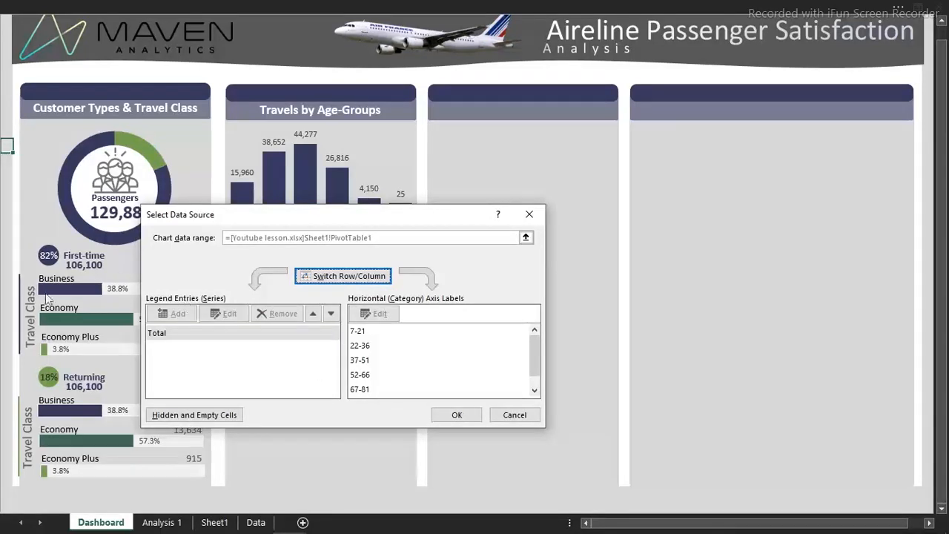
pyautogui.click(513, 414)
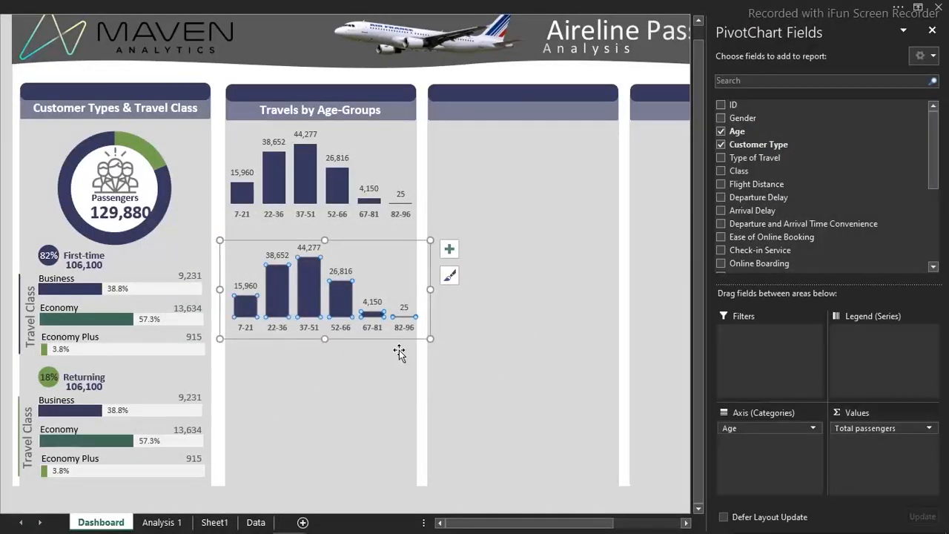
pyautogui.click(399, 353)
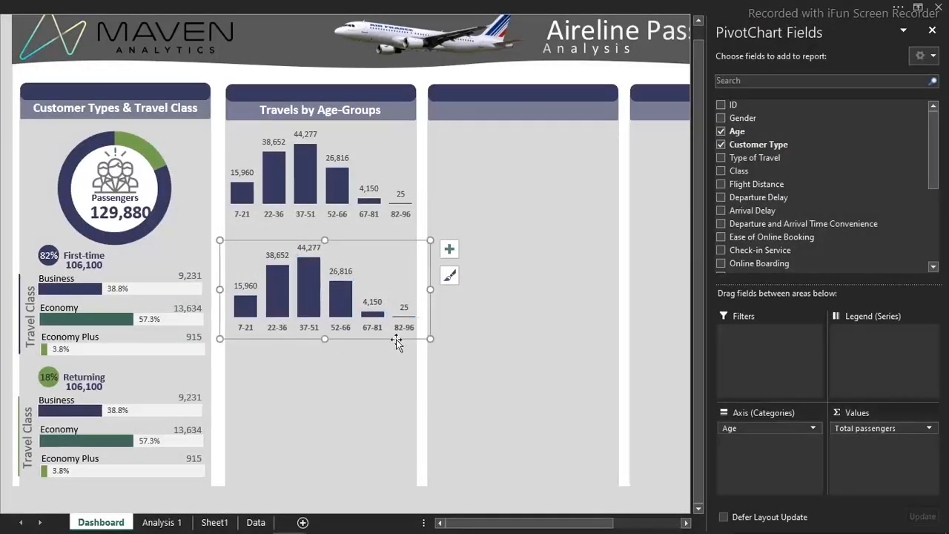
pyautogui.press('Delete')
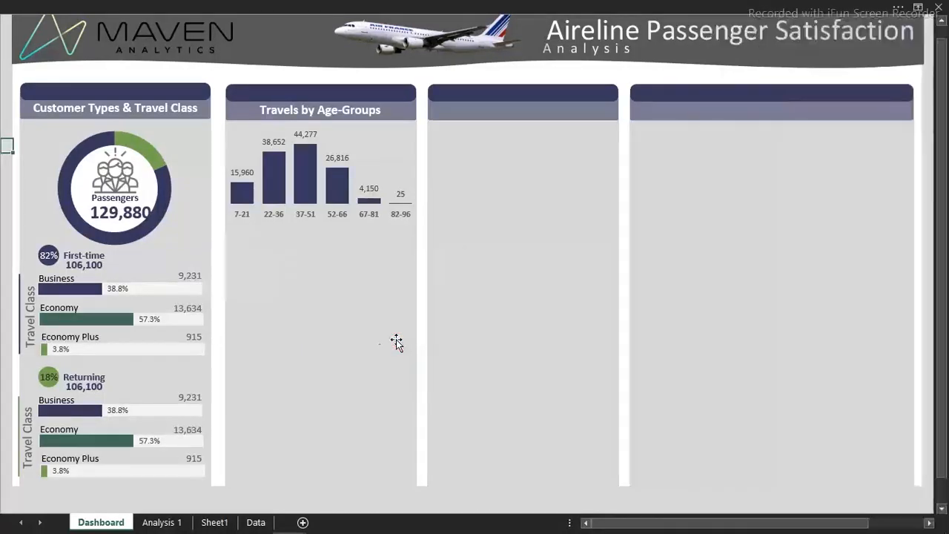
# Rename Sheet1 as Analysis 2
pyautogui.click(210, 524)
pyautogui.doubleClick(211, 522)
pyautogui.write('A')
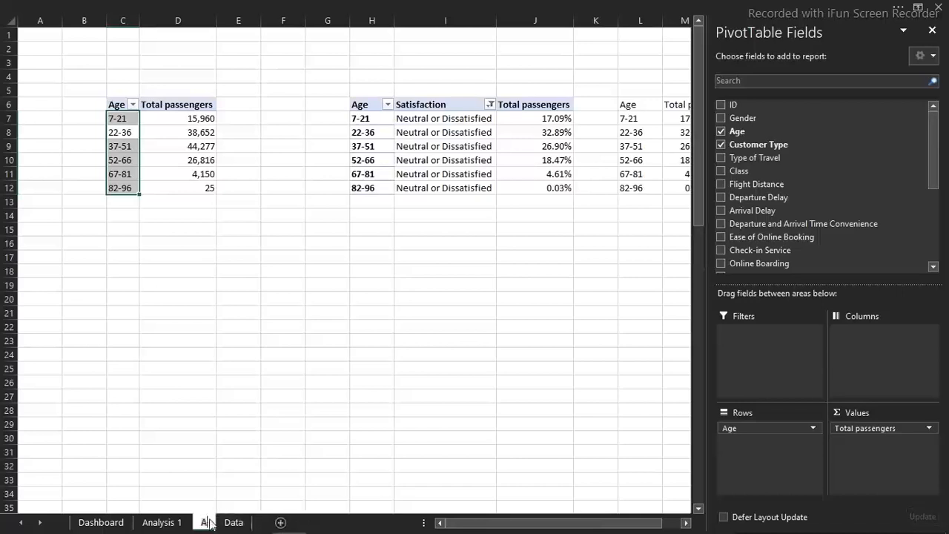
pyautogui.write('nalysis 2')
pyautogui.press('Return')
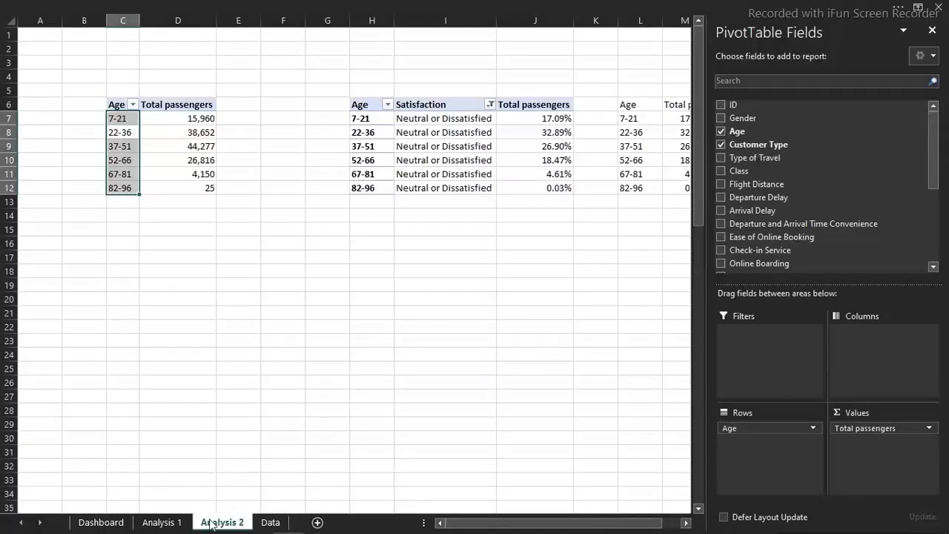
# Insert a clustered column chart from the age-group percentages in L6:M12 on Analysis 2 and delete its title
pyautogui.click(577, 300)
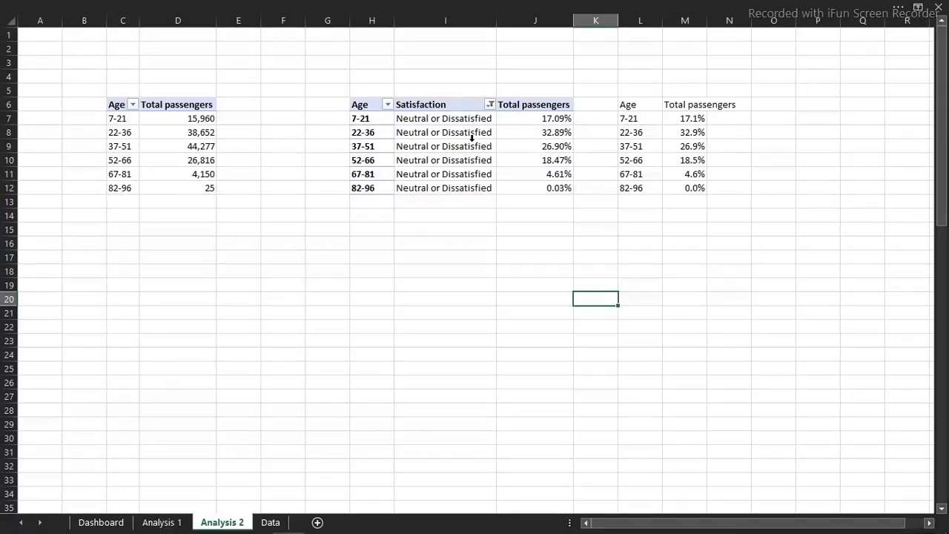
pyautogui.moveTo(629, 109); pyautogui.dragTo(696, 185)
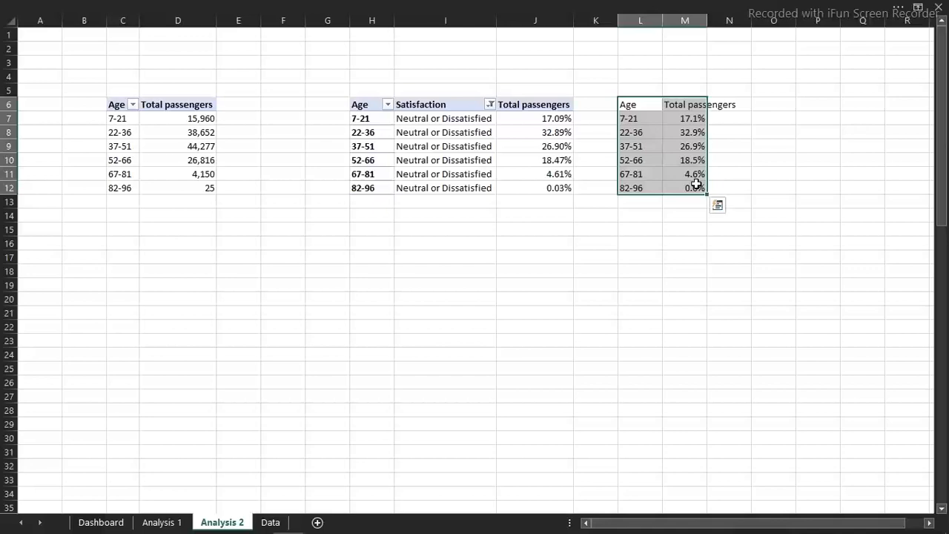
pyautogui.click(273, 6)
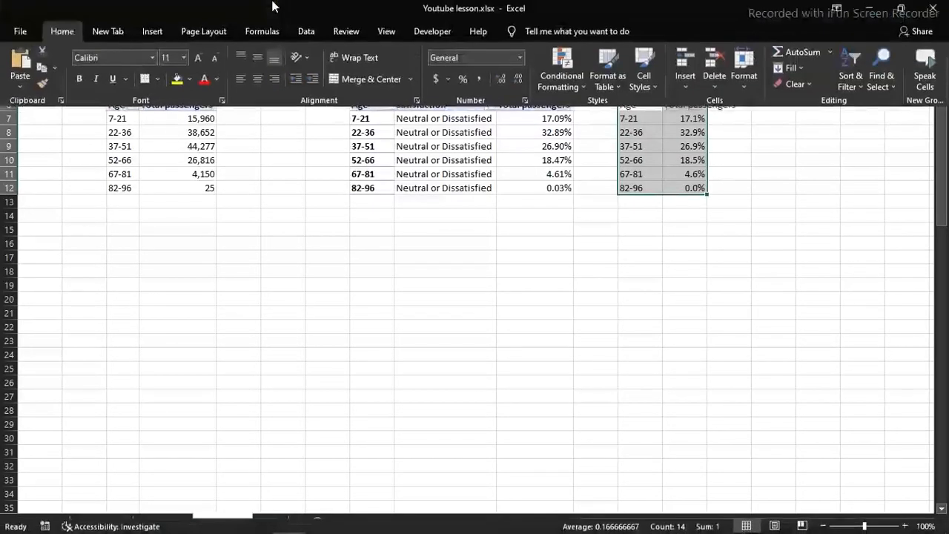
pyautogui.click(162, 30)
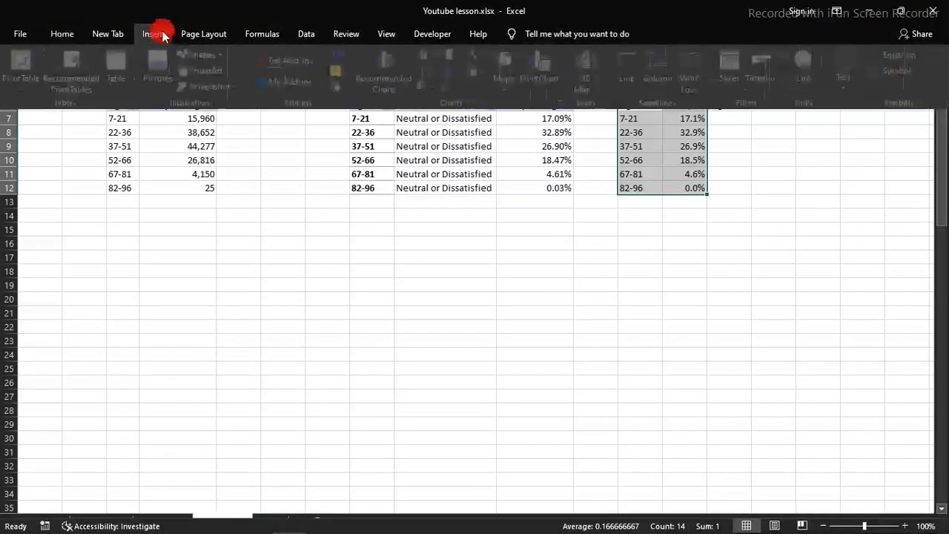
pyautogui.click(394, 73)
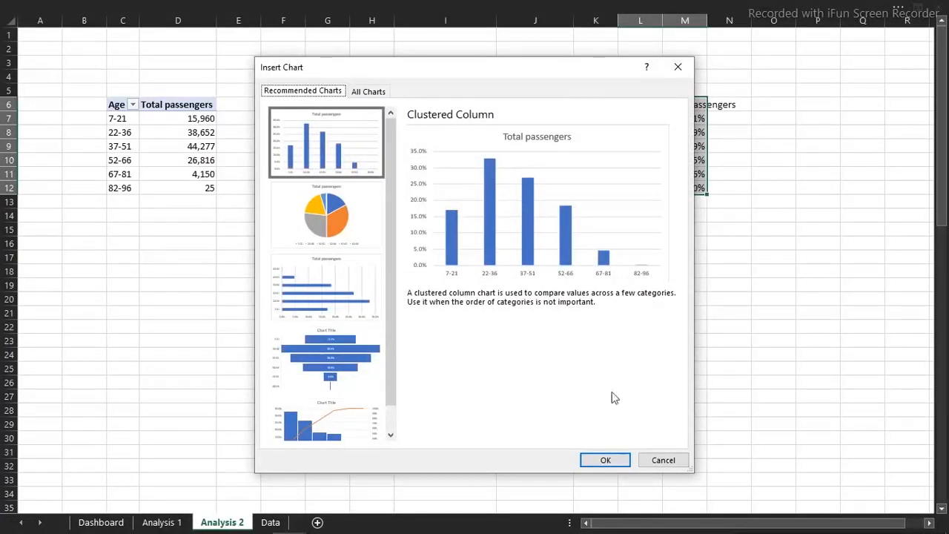
pyautogui.click(607, 461)
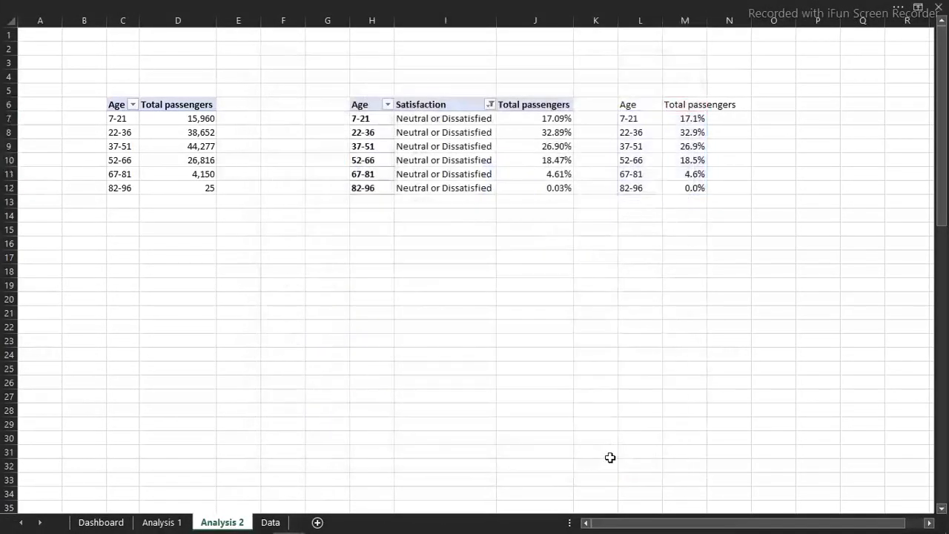
pyautogui.click(473, 182)
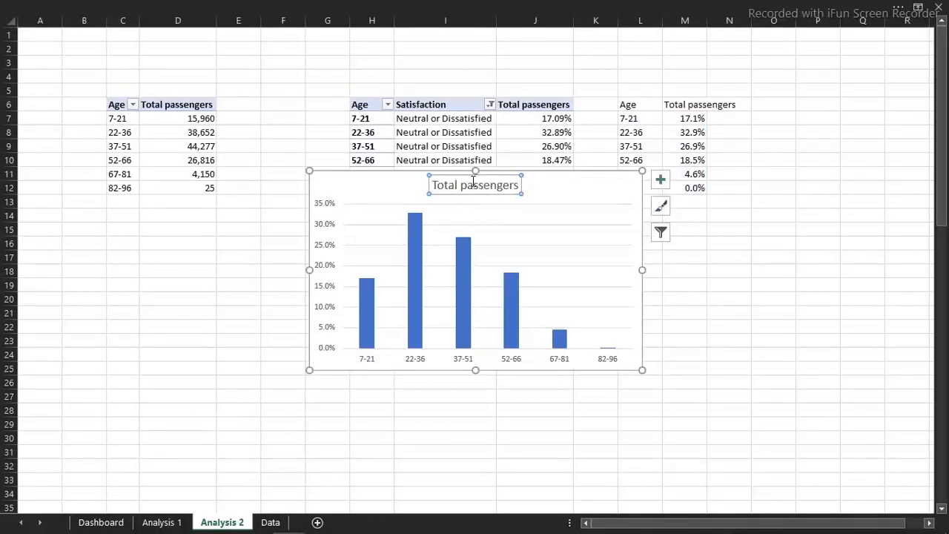
pyautogui.press('Delete')
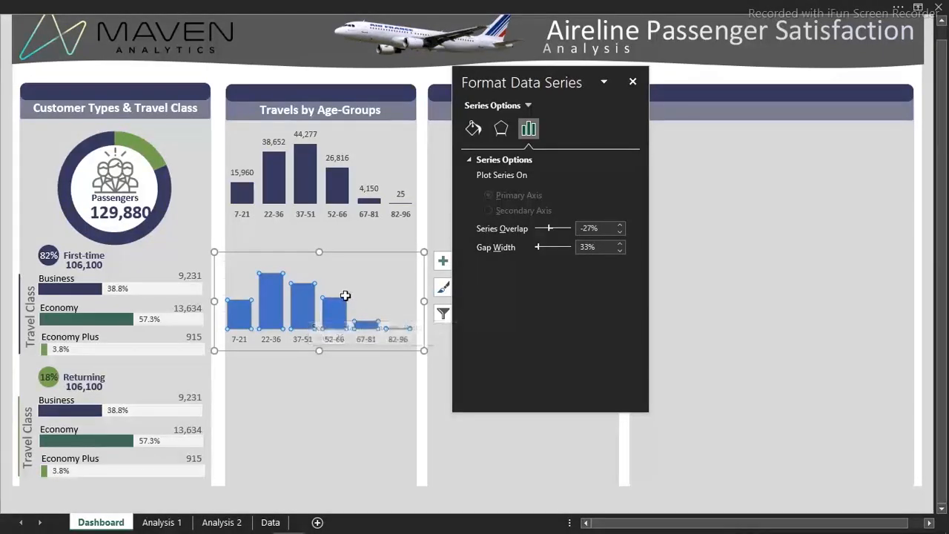
# Fill the columns of the lower age-group percentage chart with the recently used dark green color
pyautogui.click(473, 131)
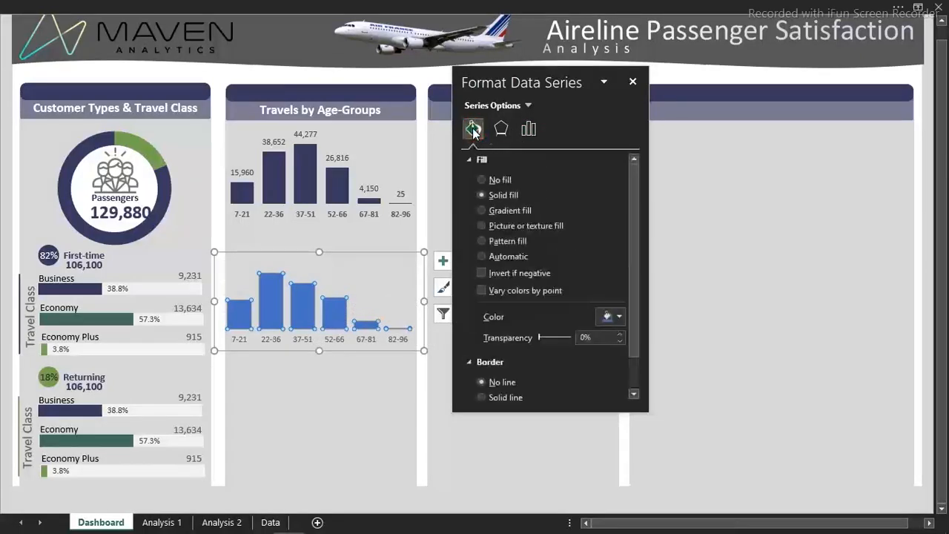
pyautogui.click(620, 316)
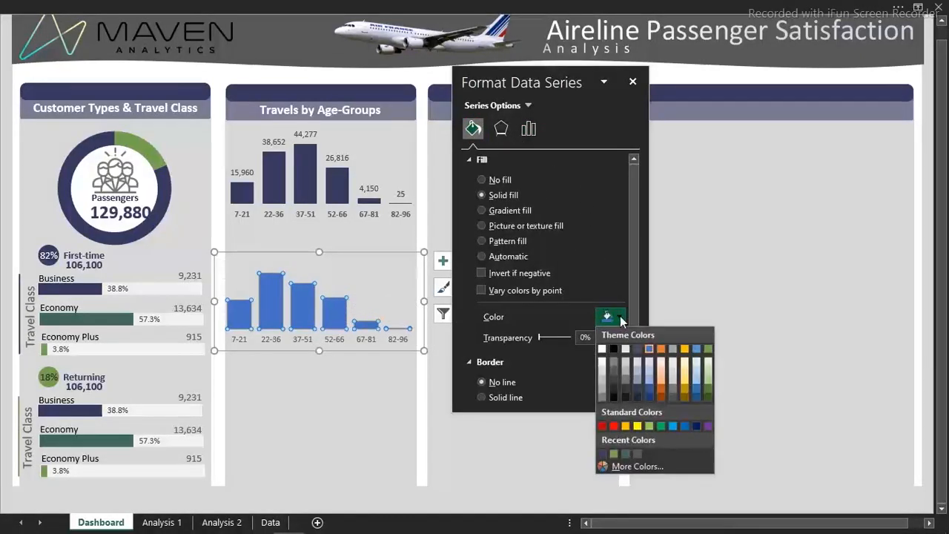
pyautogui.click(638, 454)
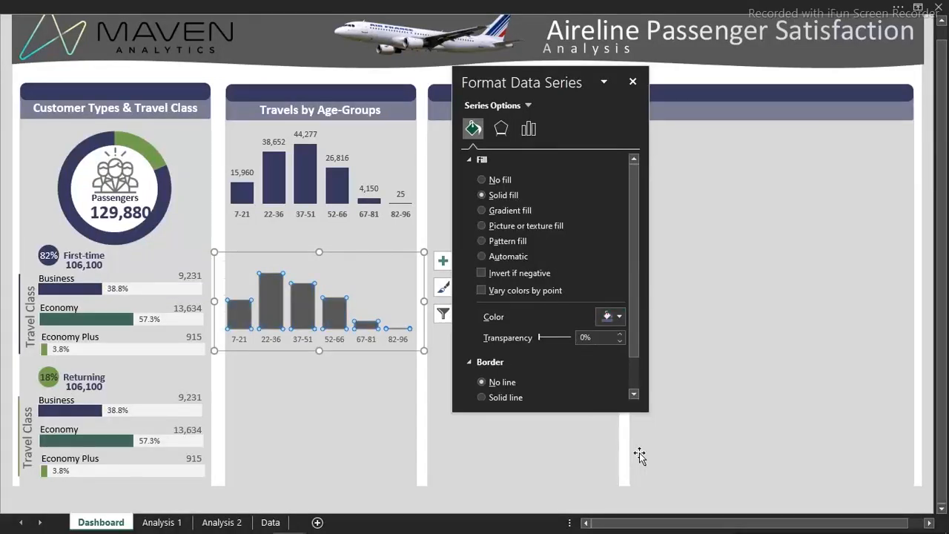
pyautogui.click(615, 316)
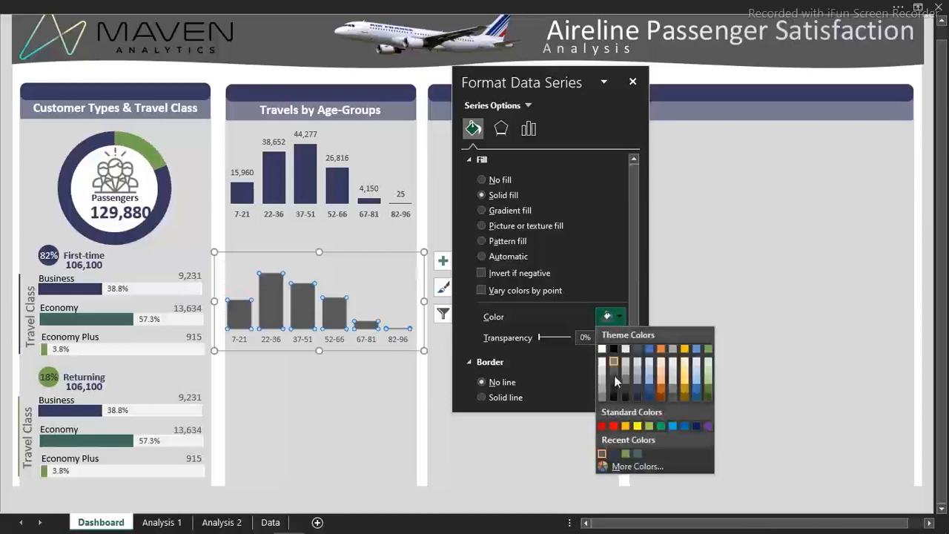
pyautogui.click(627, 452)
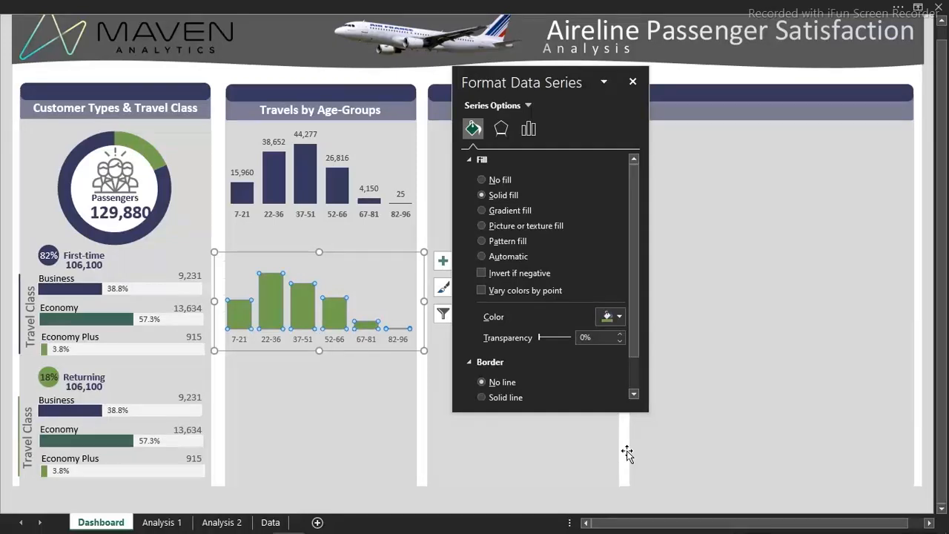
pyautogui.click(613, 316)
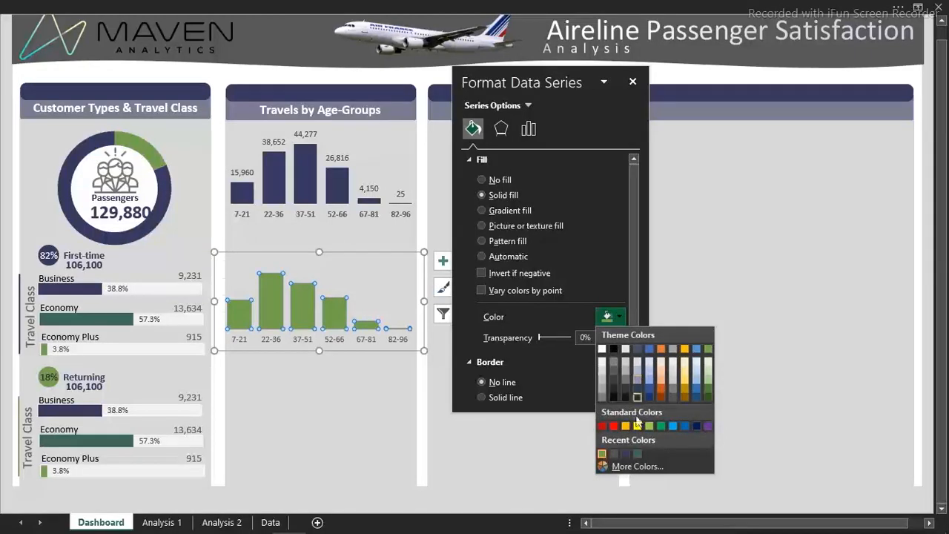
pyautogui.click(639, 454)
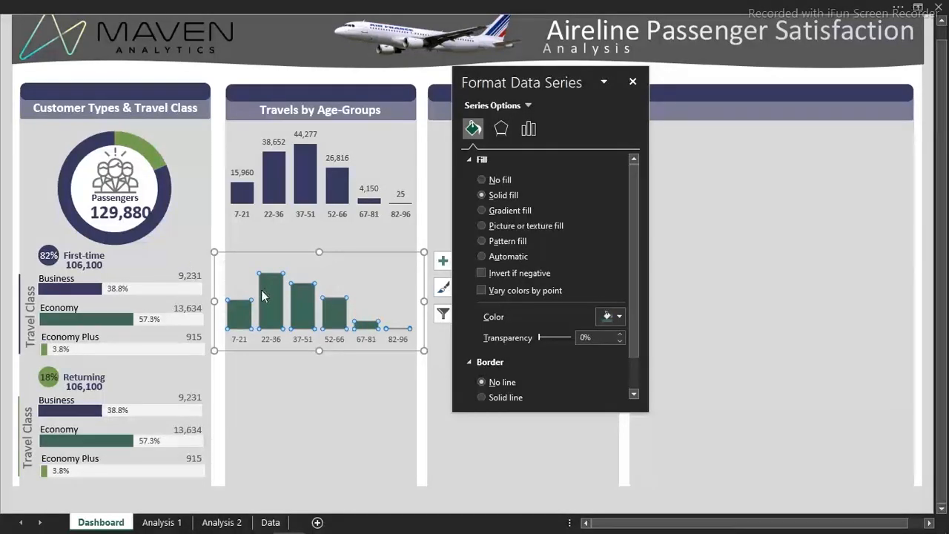
pyautogui.click(342, 342)
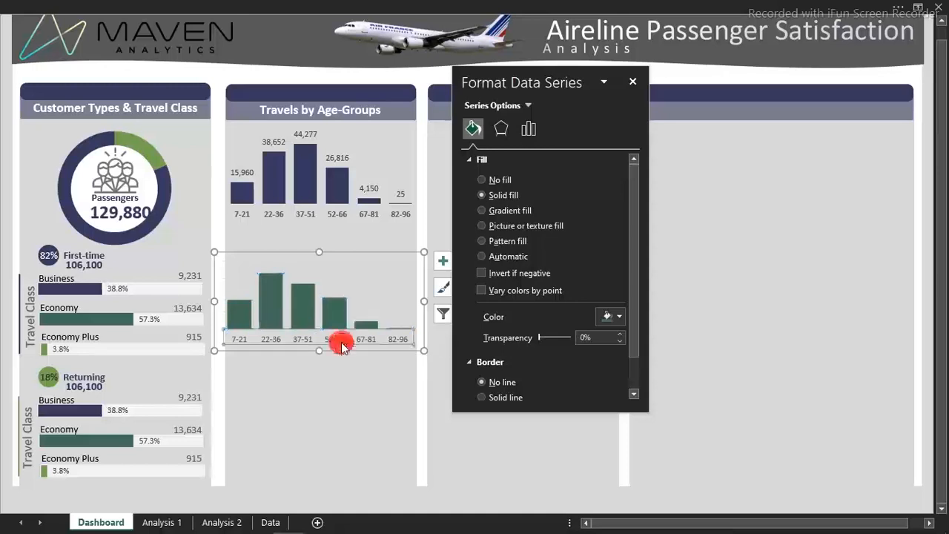
pyautogui.click(5, 187)
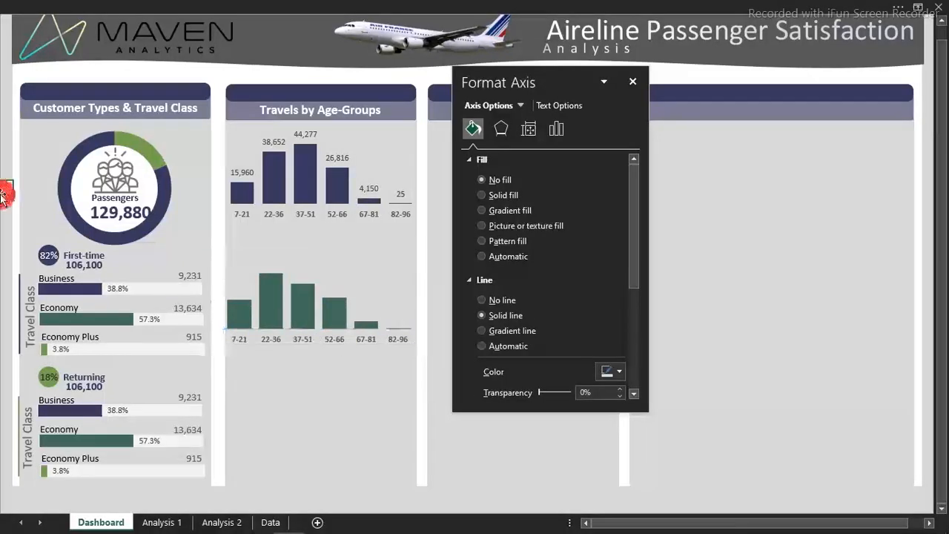
# Add data labels to the columns of the lower age-group percentage chart
pyautogui.click(314, 309)
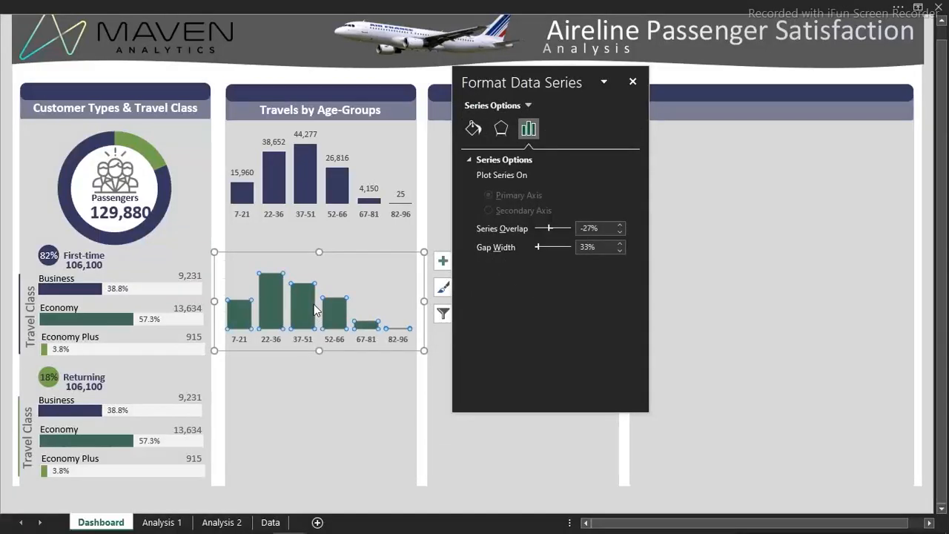
pyautogui.click(442, 266)
pyautogui.click(477, 319)
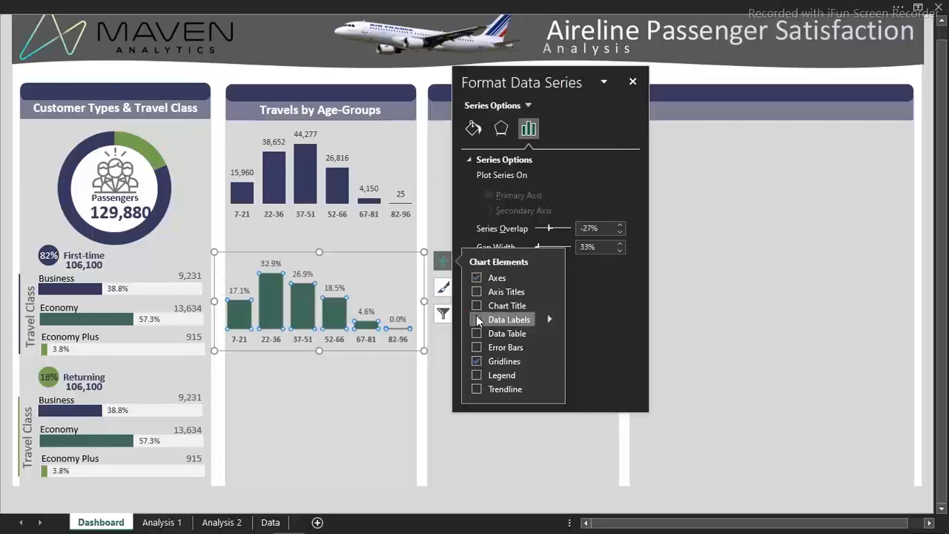
pyautogui.click(3, 189)
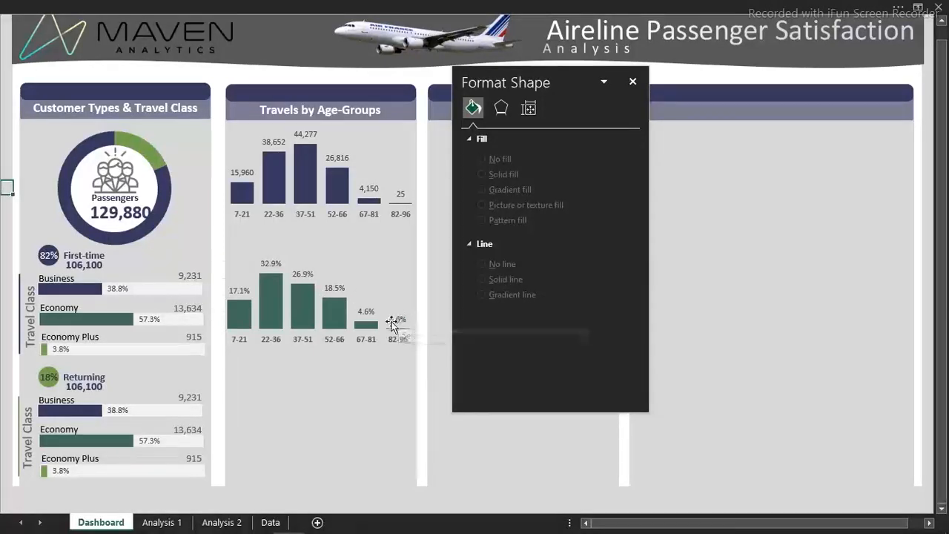
# Format the age-group percentages in M7:M12 on Analysis 2 as Percentage with 2 decimal places and return to the Dashboard
pyautogui.click(214, 523)
pyautogui.click(693, 119)
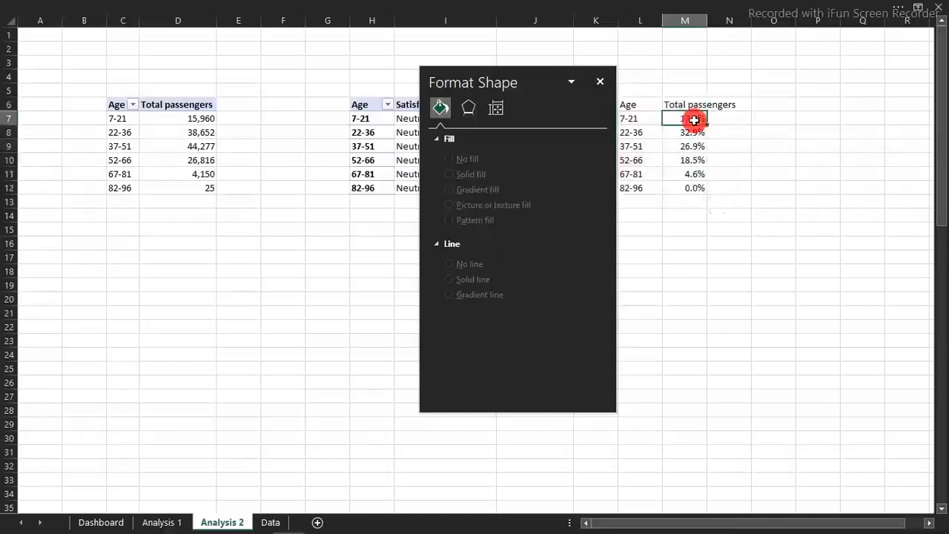
pyautogui.moveTo(693, 118); pyautogui.dragTo(701, 183)
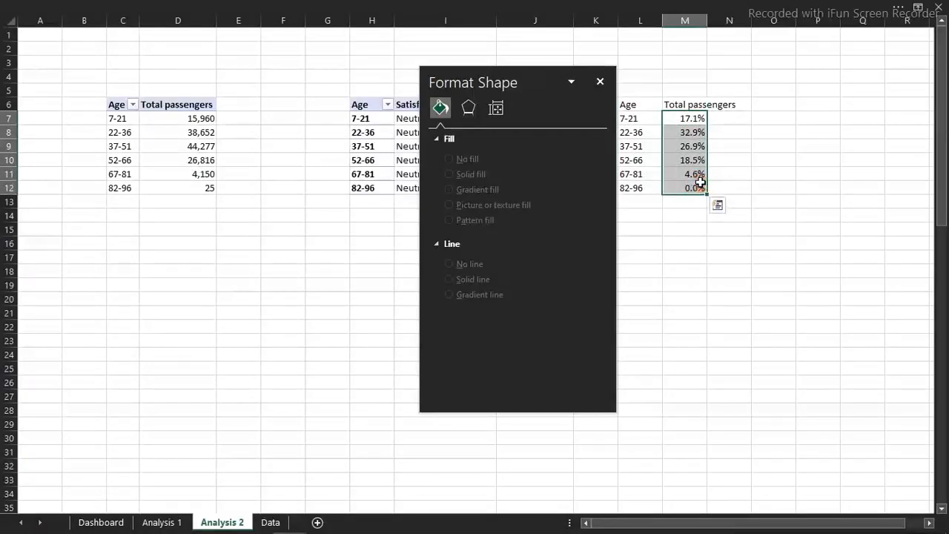
pyautogui.hotkey('ctrl', '1')
pyautogui.click(356, 218)
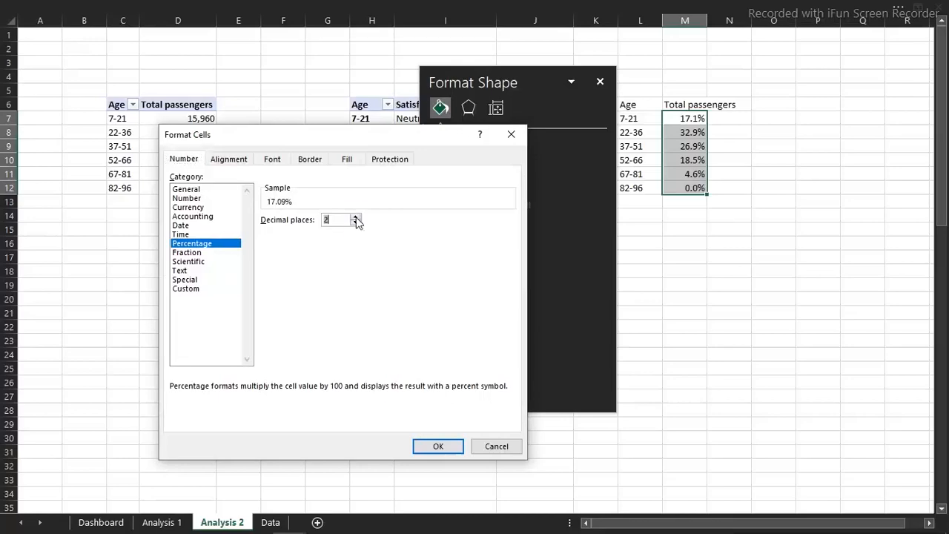
pyautogui.click(443, 450)
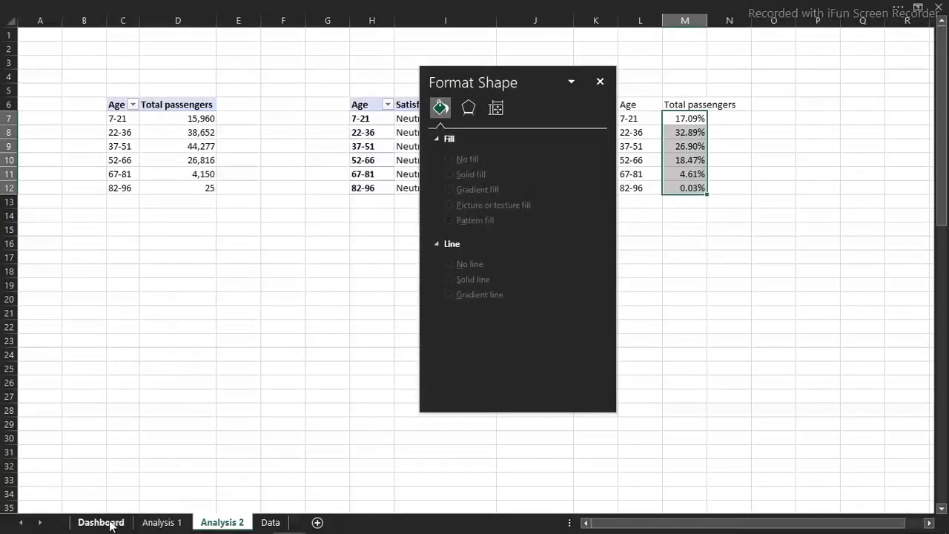
pyautogui.click(108, 524)
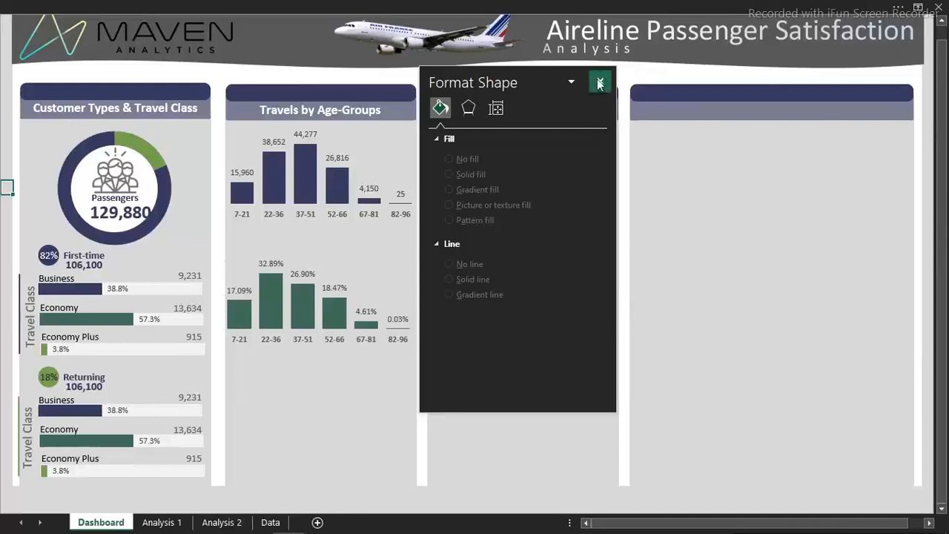
pyautogui.click(600, 81)
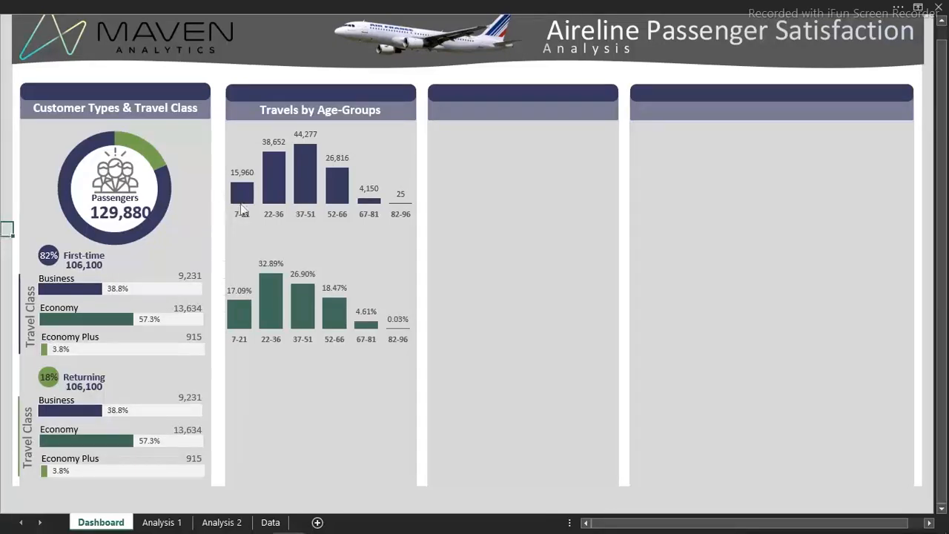
# Nudge the green percentage chart slightly to the right so its columns line up with the chart above
pyautogui.click(371, 288)
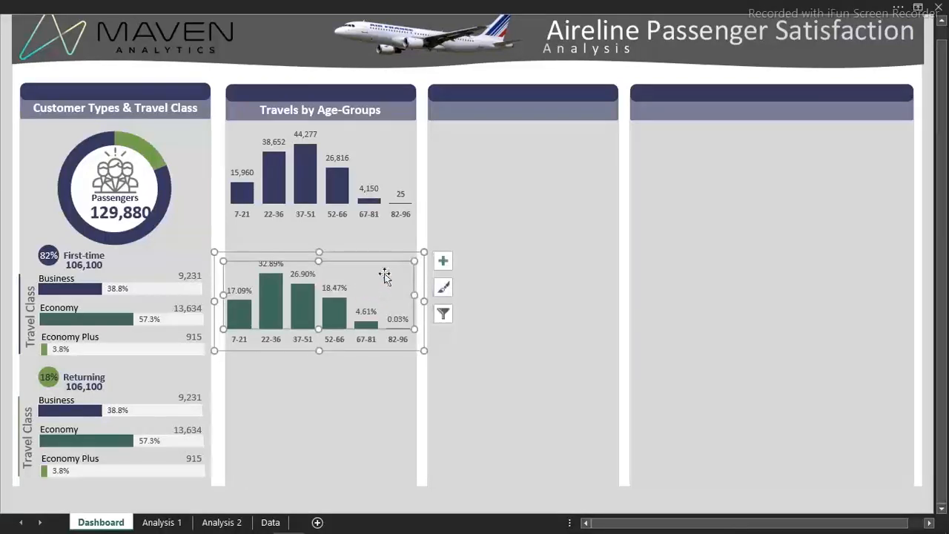
pyautogui.moveTo(391, 251); pyautogui.dragTo(391, 254)
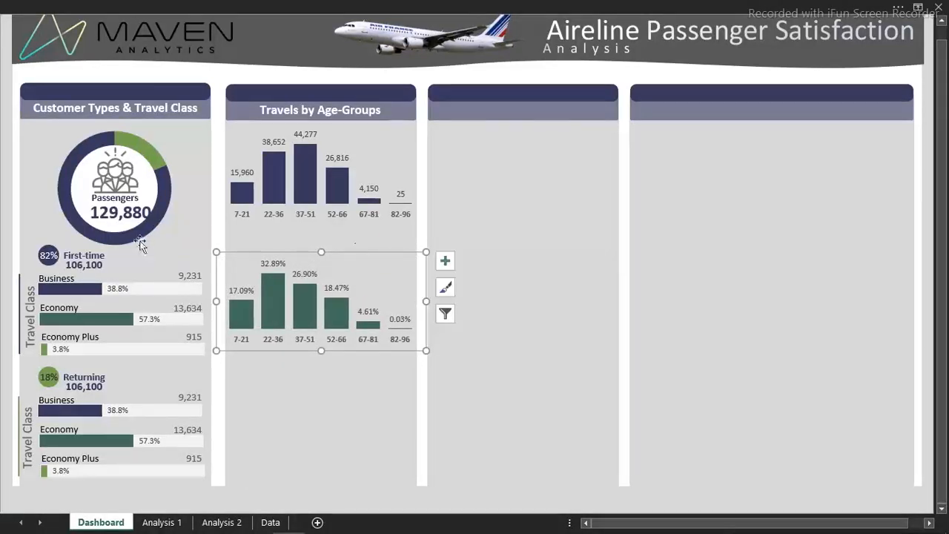
pyautogui.click(4, 234)
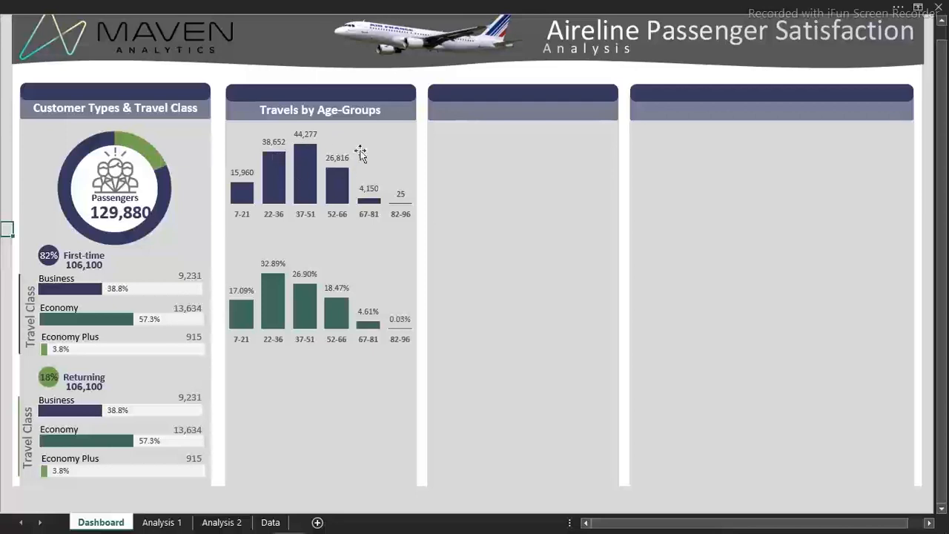
# Paste a header band and place it between the two age-group charts with the text Neutral or Dissatisfied Level
pyautogui.click(306, 240)
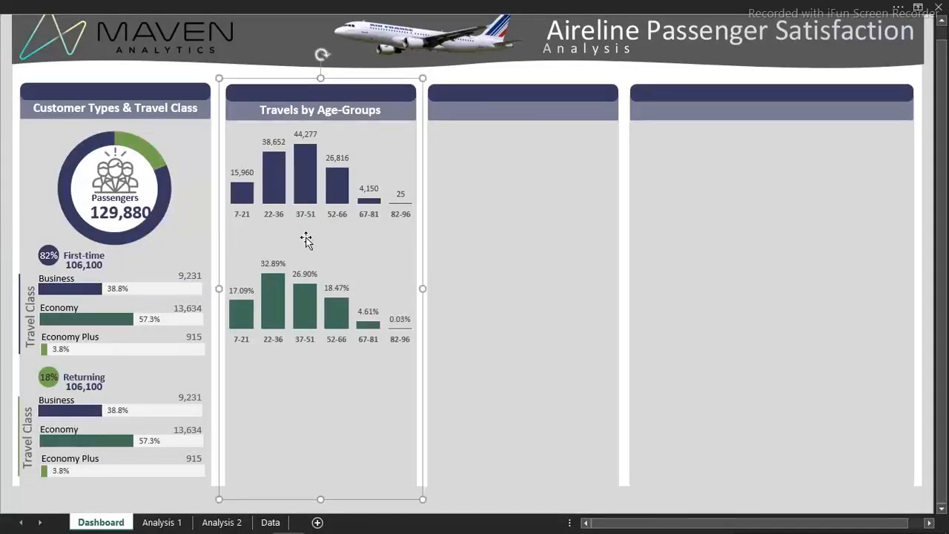
pyautogui.hotkey('ctrl', 'v')
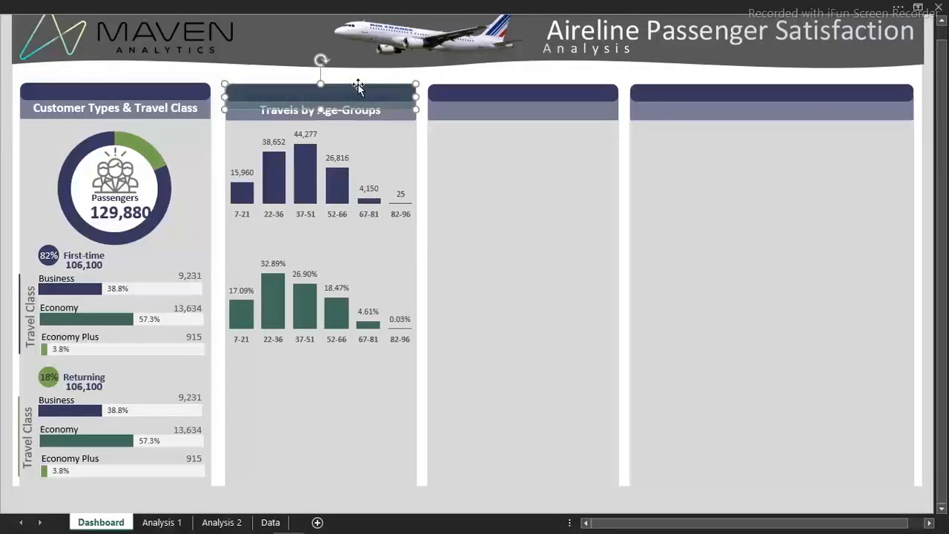
pyautogui.moveTo(356, 86); pyautogui.dragTo(359, 229)
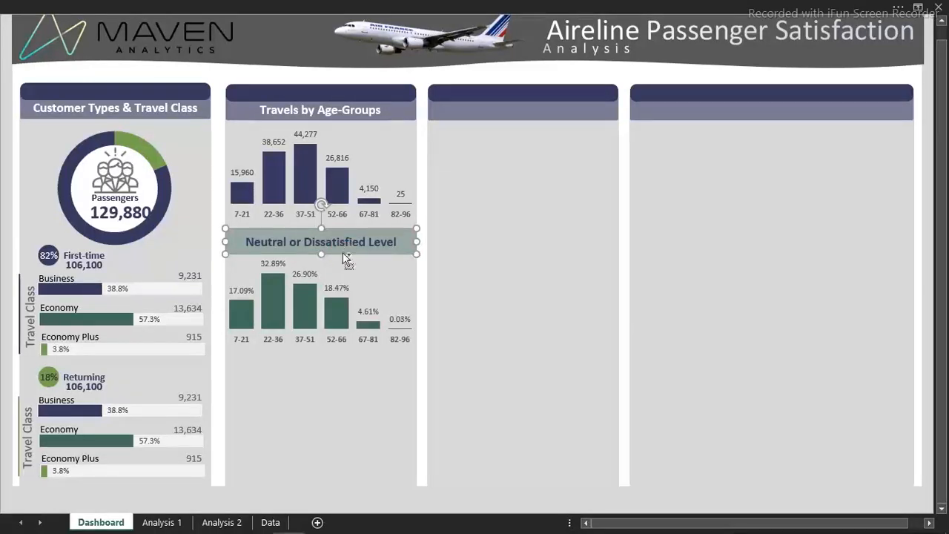
# Set the fill transparency of the Neutral or Dissatisfied Level header band to 58%
pyautogui.doubleClick(343, 252)
pyautogui.click(568, 288)
pyautogui.click(527, 288)
pyautogui.moveTo(525, 292); pyautogui.dragTo(472, 285)
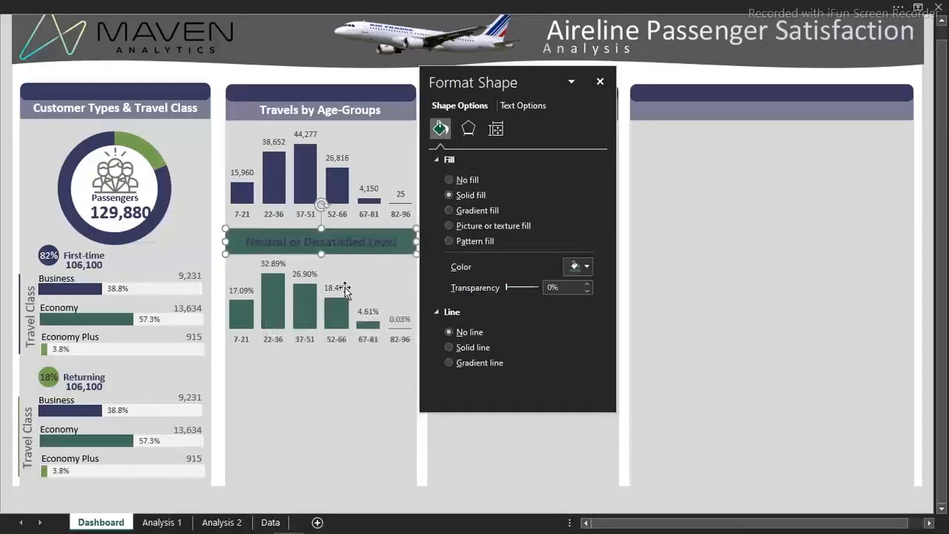
pyautogui.click(552, 287)
pyautogui.doubleClick(552, 287)
pyautogui.write('58')
pyautogui.press('Return')
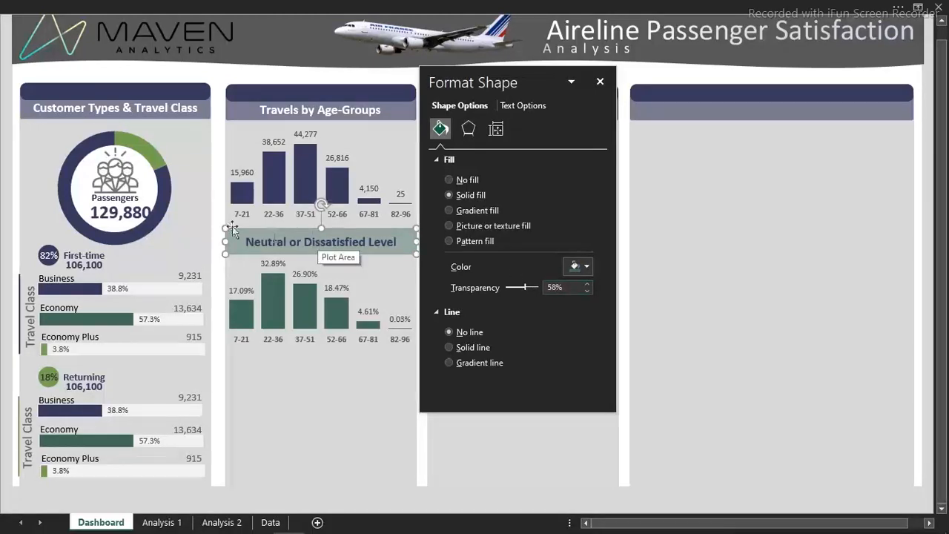
pyautogui.click(602, 83)
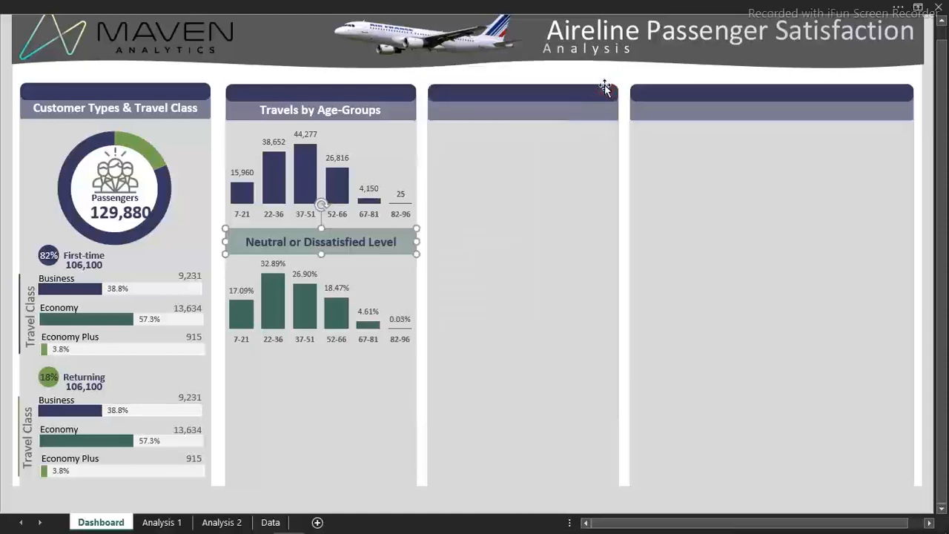
pyautogui.click(4, 162)
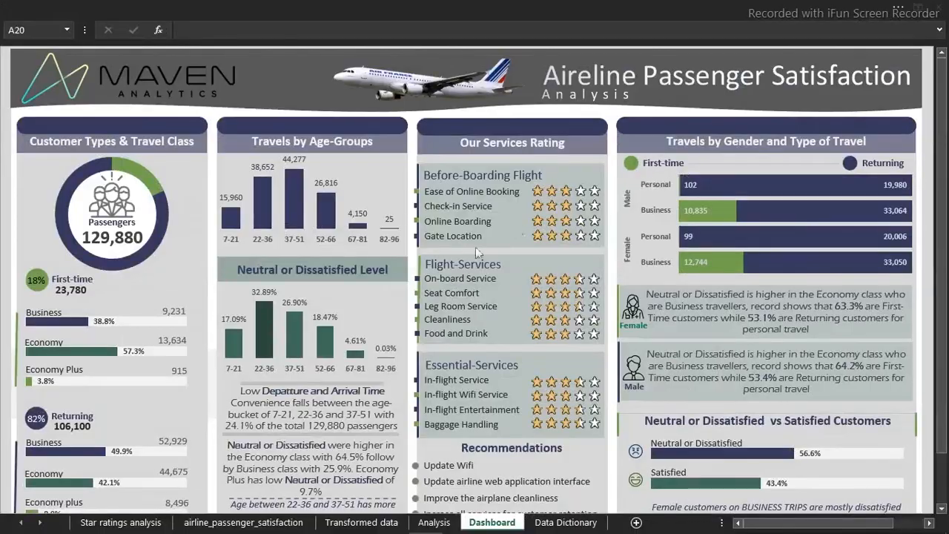
# Copy the Total passengers pivot table in I10:I11 on Analysis 1 and paste it at C4 on the Star ratings sheet
pyautogui.moveTo(303, 527)
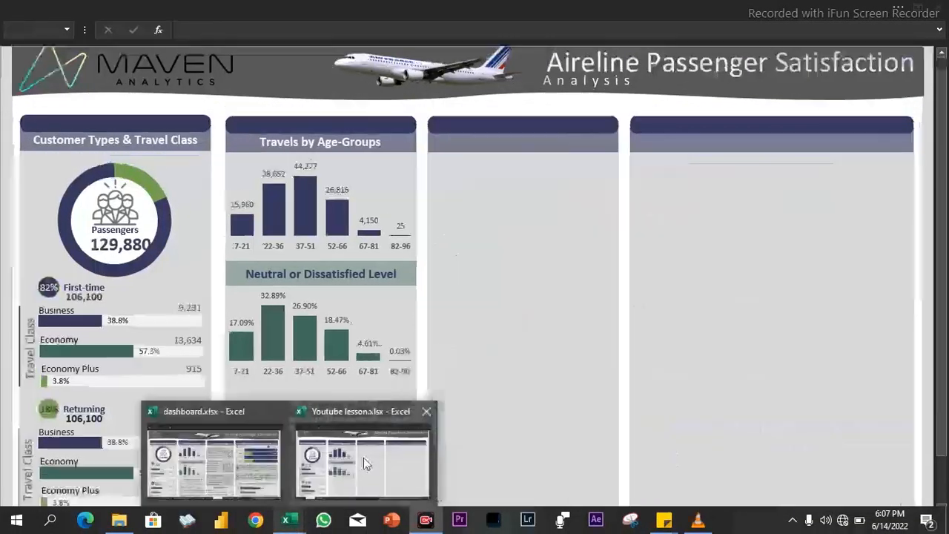
pyautogui.click(364, 458)
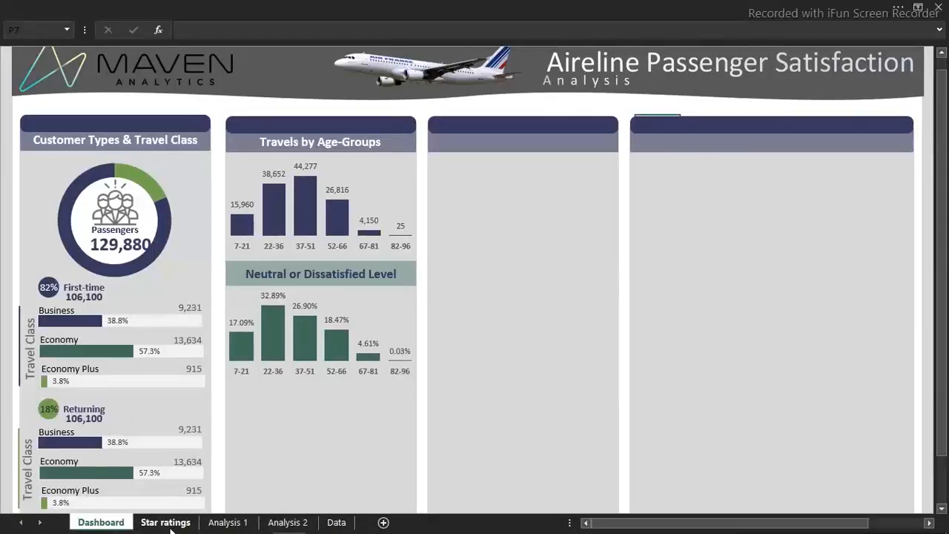
pyautogui.click(166, 523)
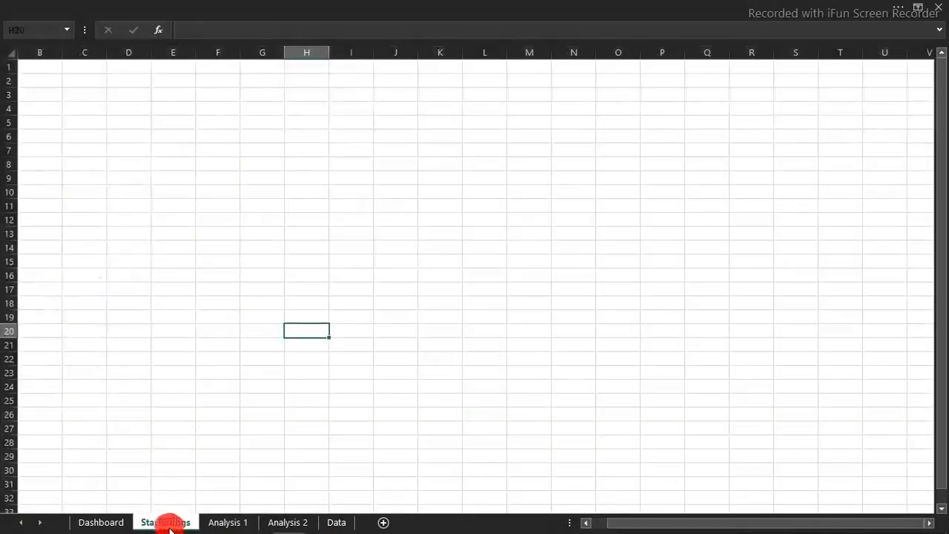
pyautogui.click(217, 523)
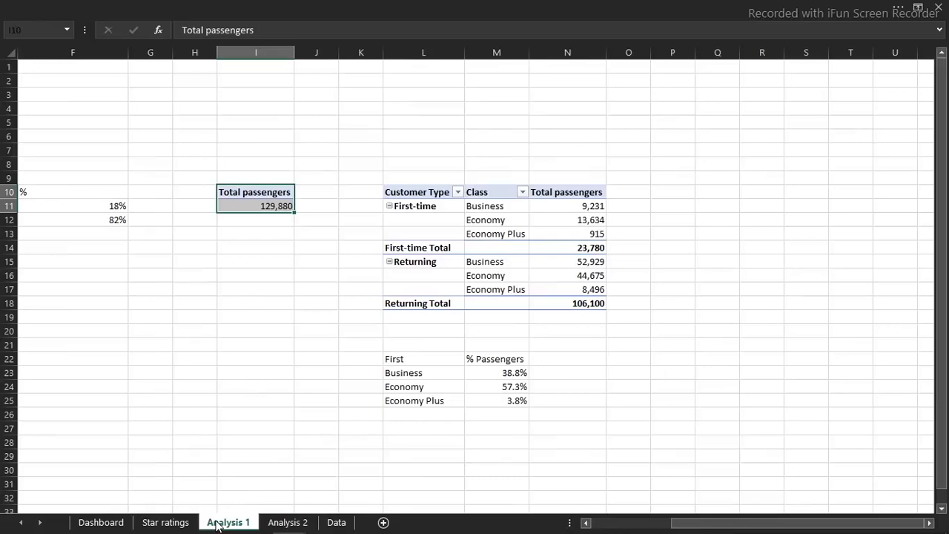
pyautogui.hotkey('ctrl', 'c')
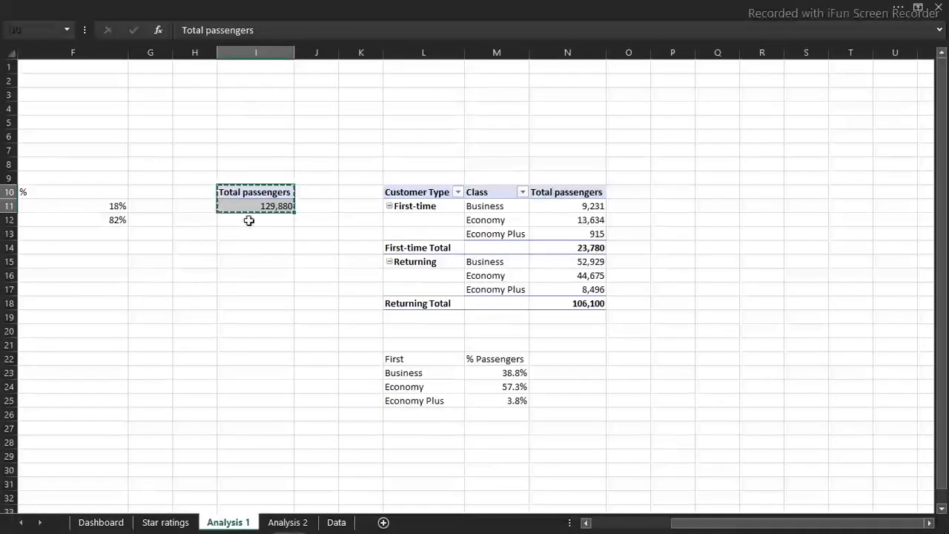
pyautogui.click(166, 522)
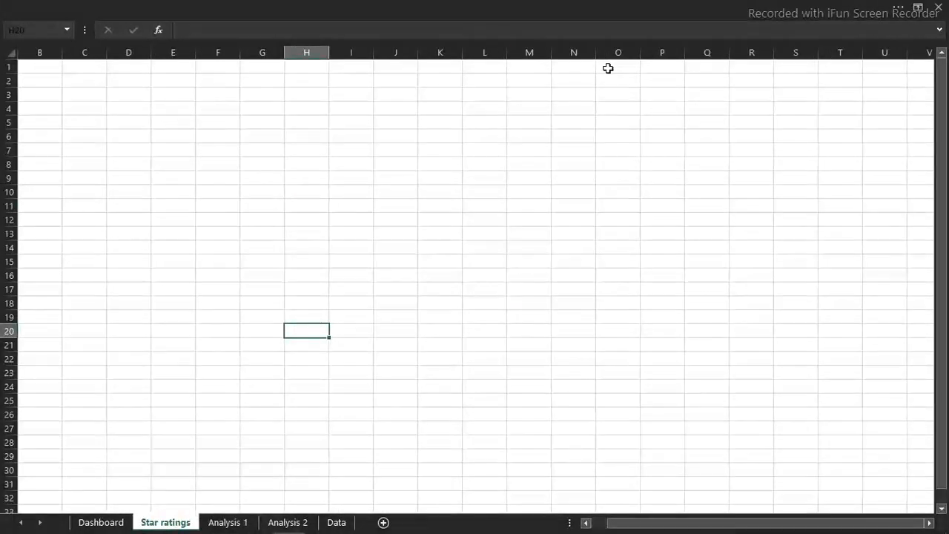
pyautogui.click(83, 108)
pyautogui.hotkey('ctrl', 'v')
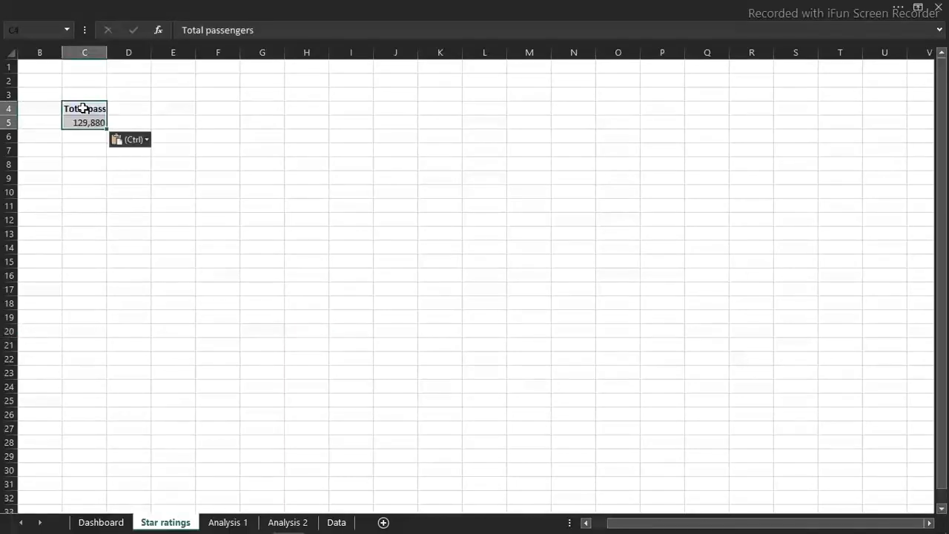
# Display the field list for the pasted pivot table and clear Customer Type so the Total passengers value is removed
pyautogui.click(96, 121)
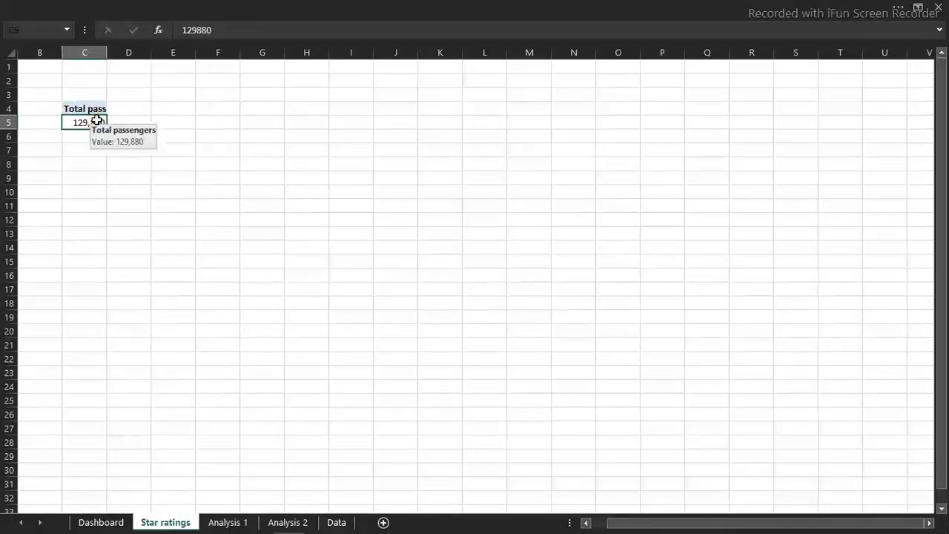
pyautogui.rightClick(96, 121)
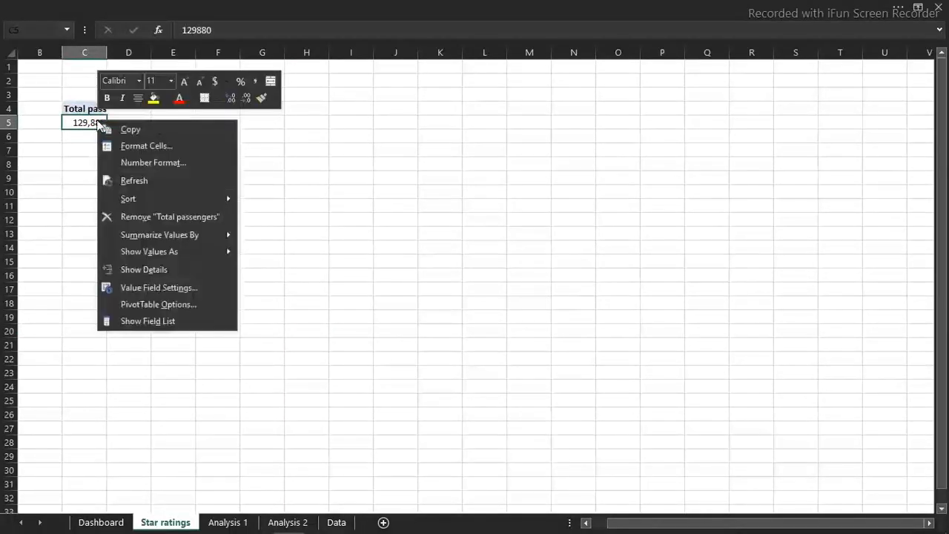
pyautogui.click(142, 324)
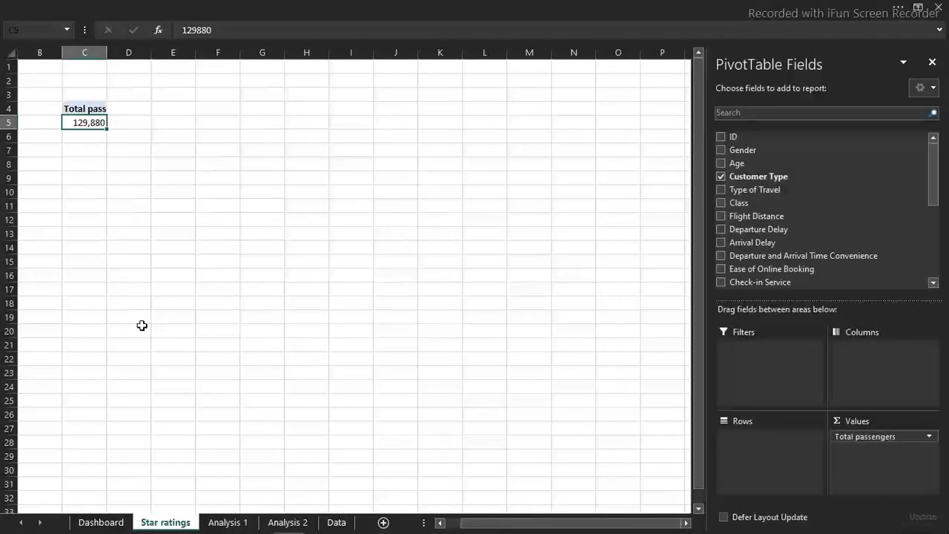
pyautogui.click(721, 176)
pyautogui.click(304, 187)
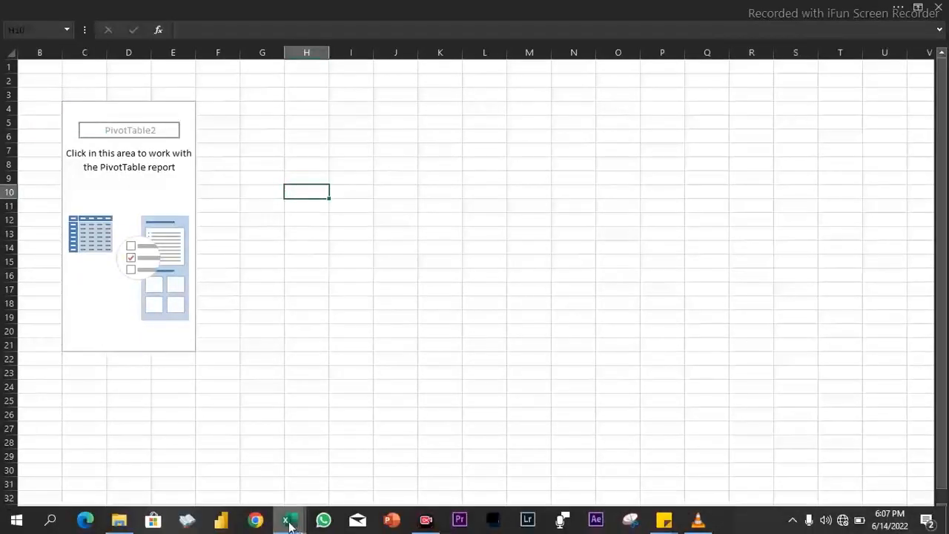
# Switch to dashboard.xlsx and examine the Our Services Rating section and the service fields on the Data Dictionary sheet
pyautogui.moveTo(289, 526)
pyautogui.click(222, 445)
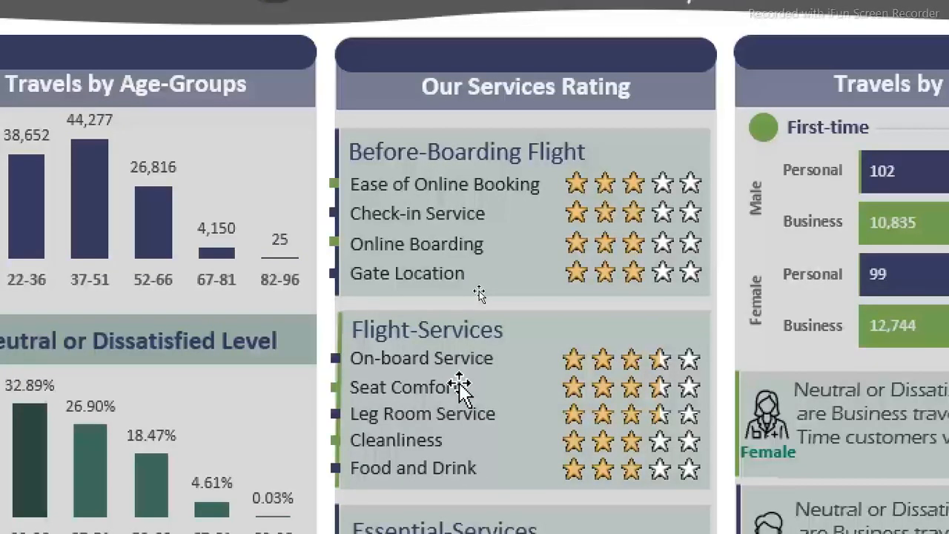
pyautogui.scroll(-3, 460, 386)
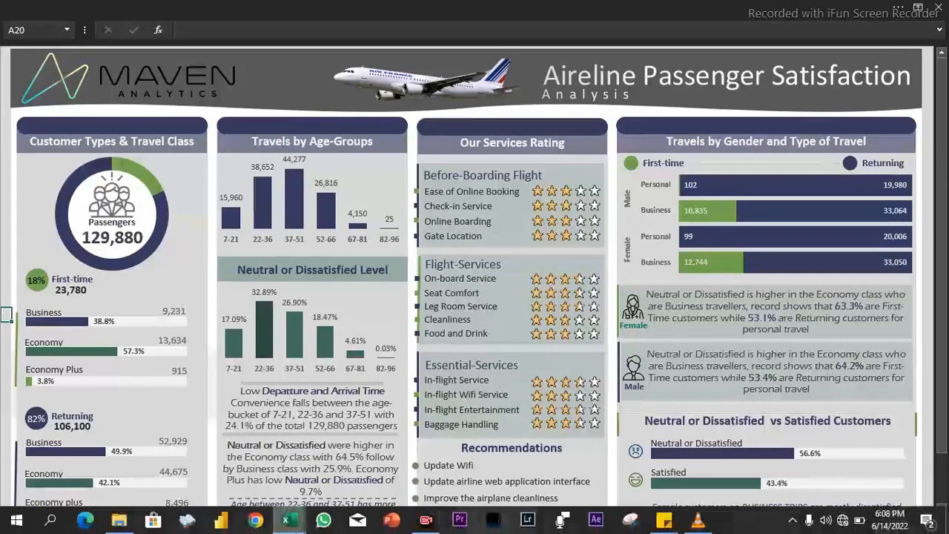
pyautogui.moveTo(296, 524)
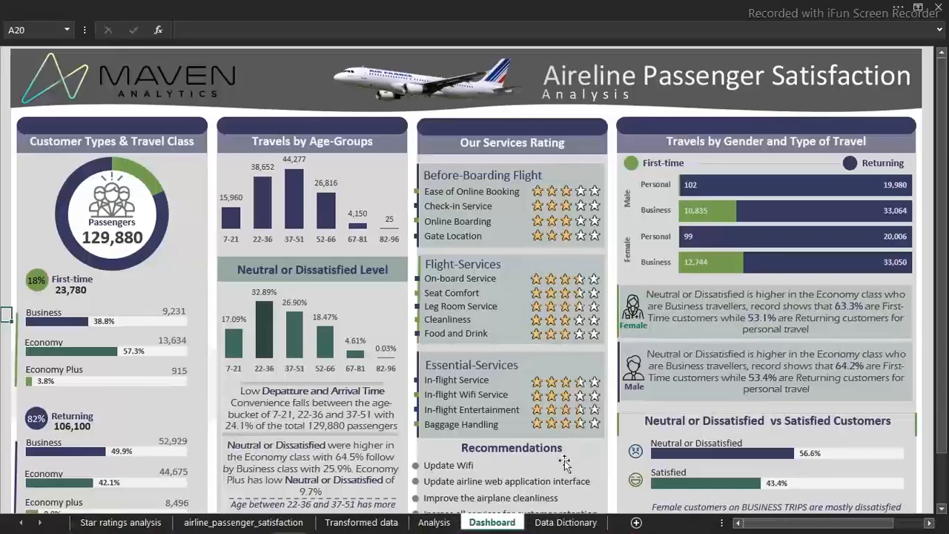
pyautogui.click(564, 524)
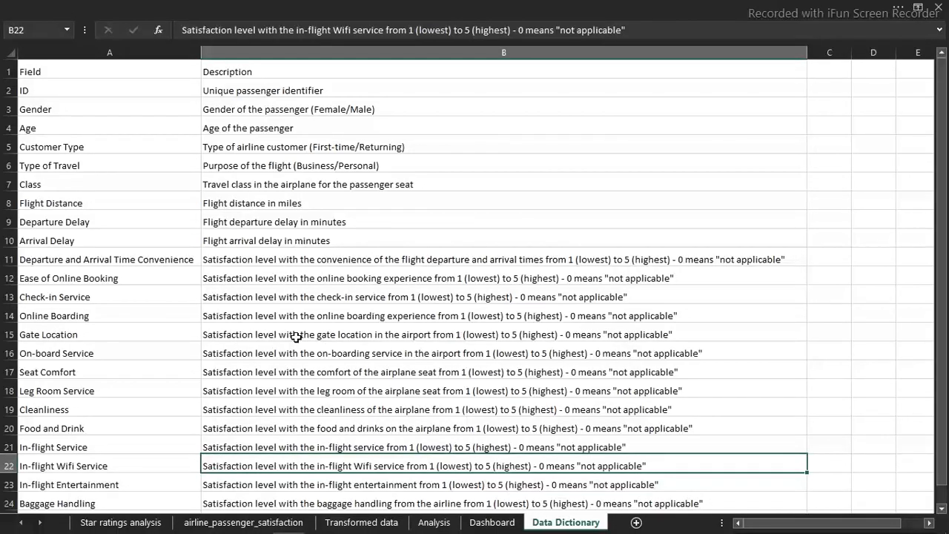
pyautogui.click(77, 281)
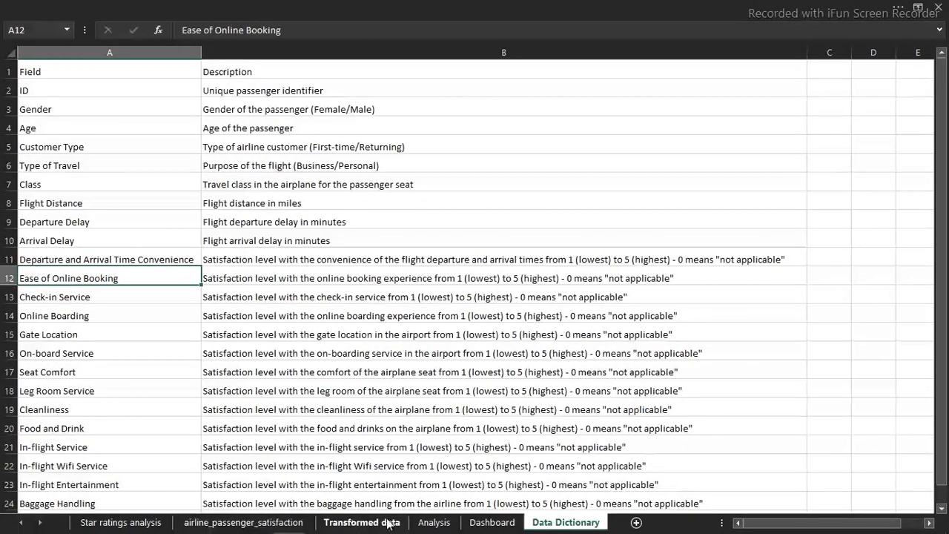
pyautogui.click(490, 522)
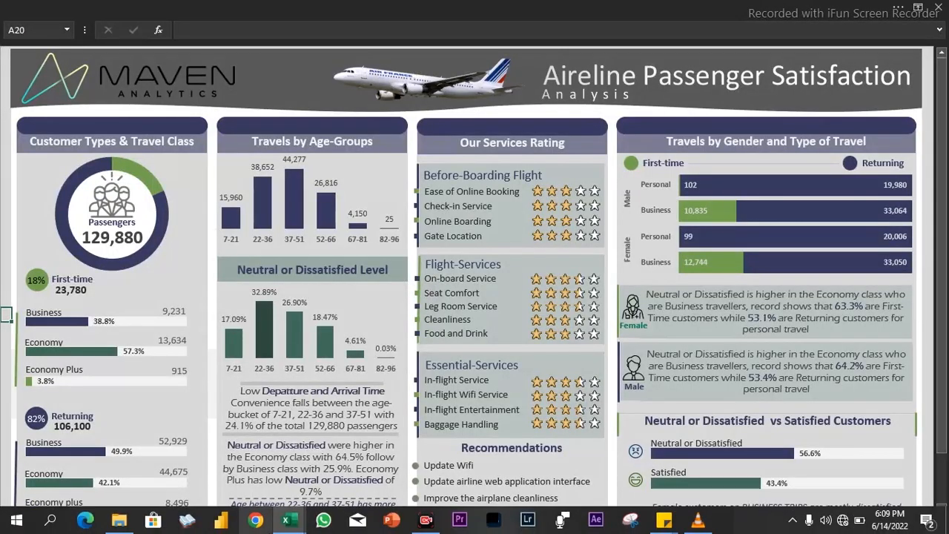
pyautogui.moveTo(286, 519)
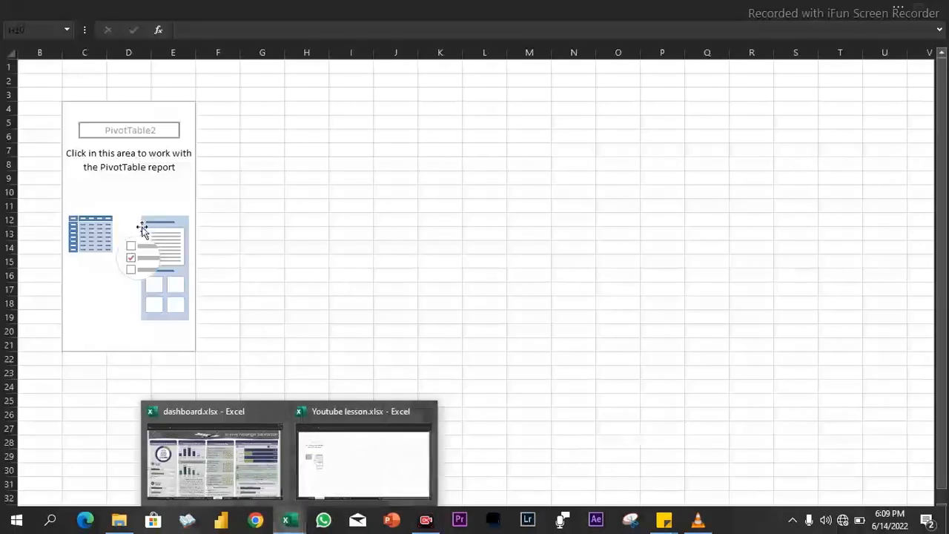
pyautogui.click(142, 226)
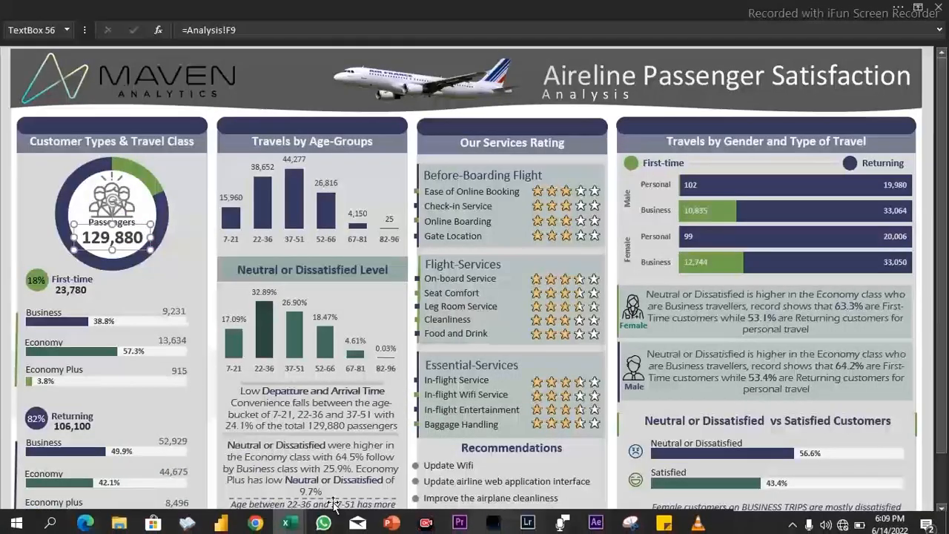
# Return to Youtube lesson.xlsx and add Ease of Online Booking, Check-in Service, Online Boarding and Gate Location as values in the empty pivot table
pyautogui.moveTo(286, 519)
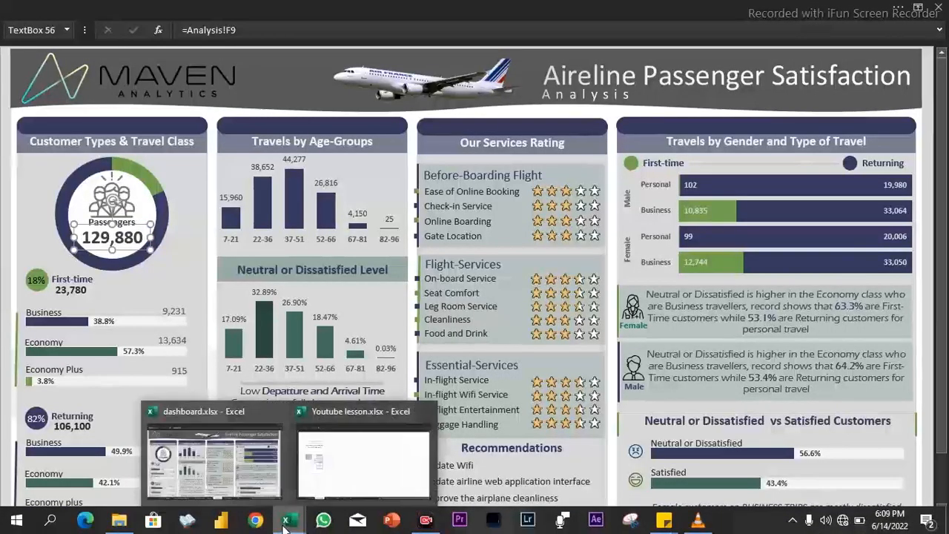
pyautogui.click(350, 472)
pyautogui.click(190, 274)
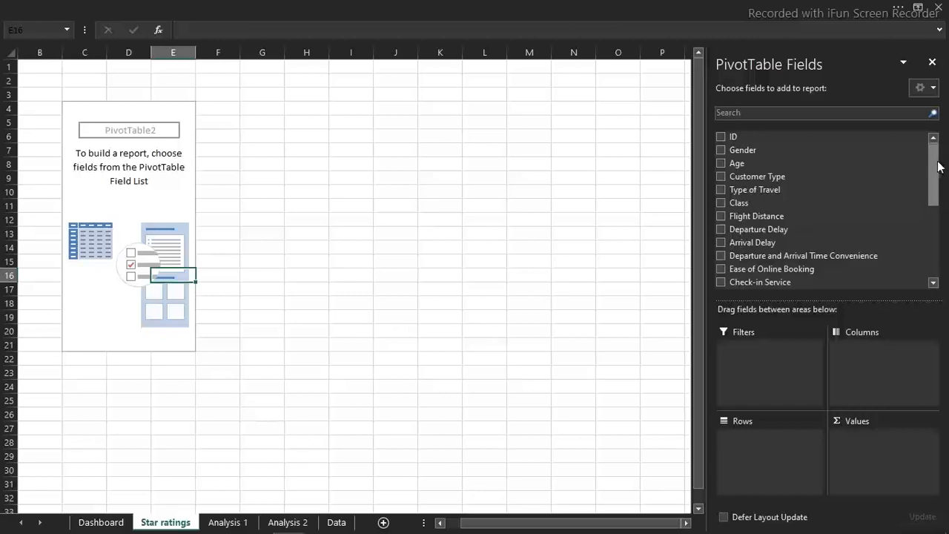
pyautogui.moveTo(933, 164); pyautogui.dragTo(932, 194)
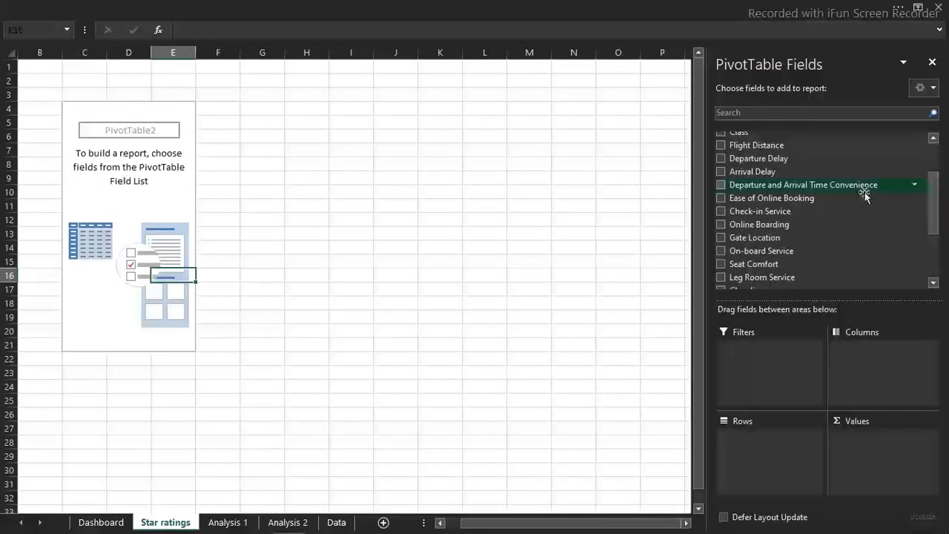
pyautogui.click(718, 197)
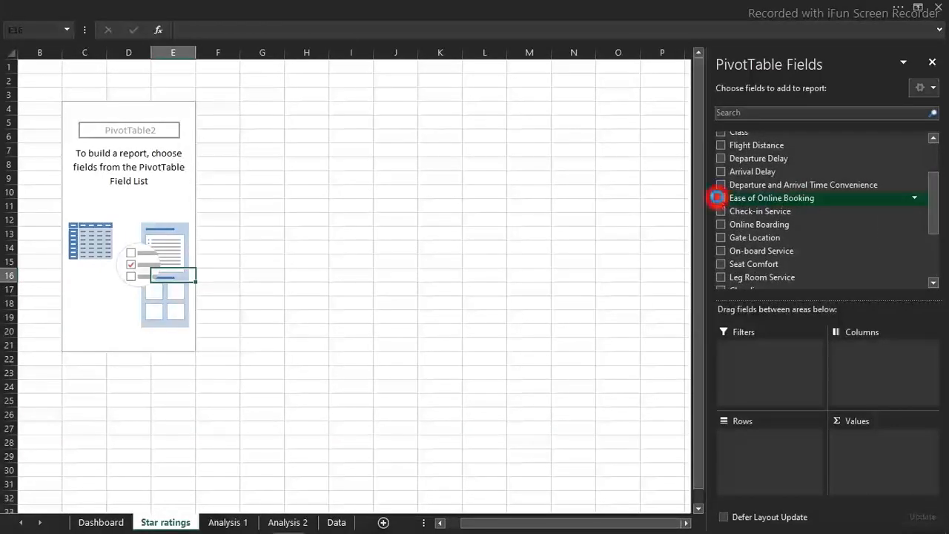
pyautogui.click(719, 211)
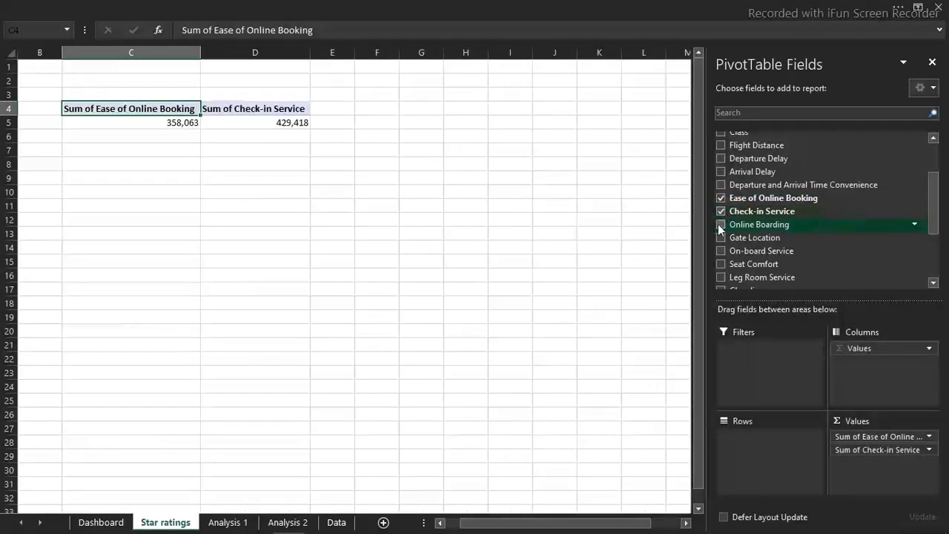
pyautogui.click(720, 224)
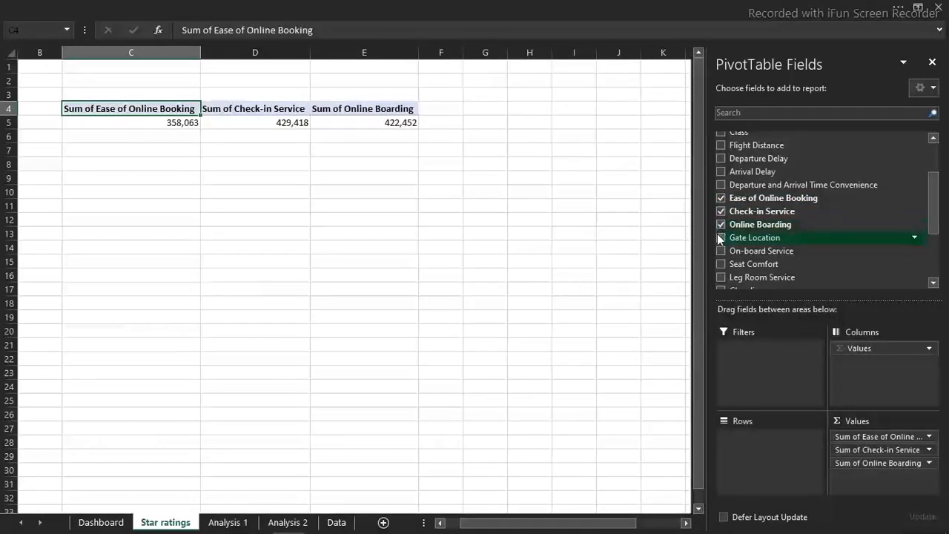
pyautogui.click(721, 237)
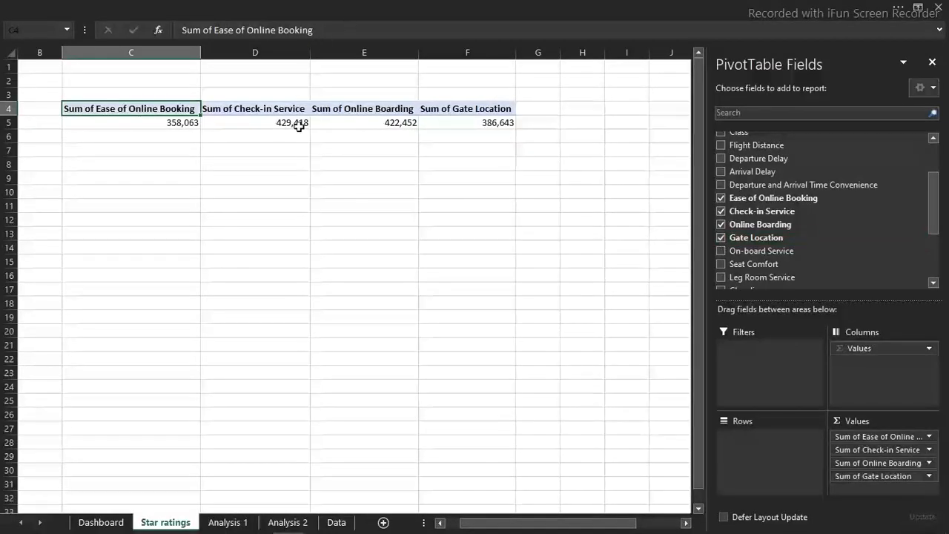
# Summarize the Ease of Online Booking and Check-in Service value fields by Average instead of Sum
pyautogui.moveTo(299, 127)
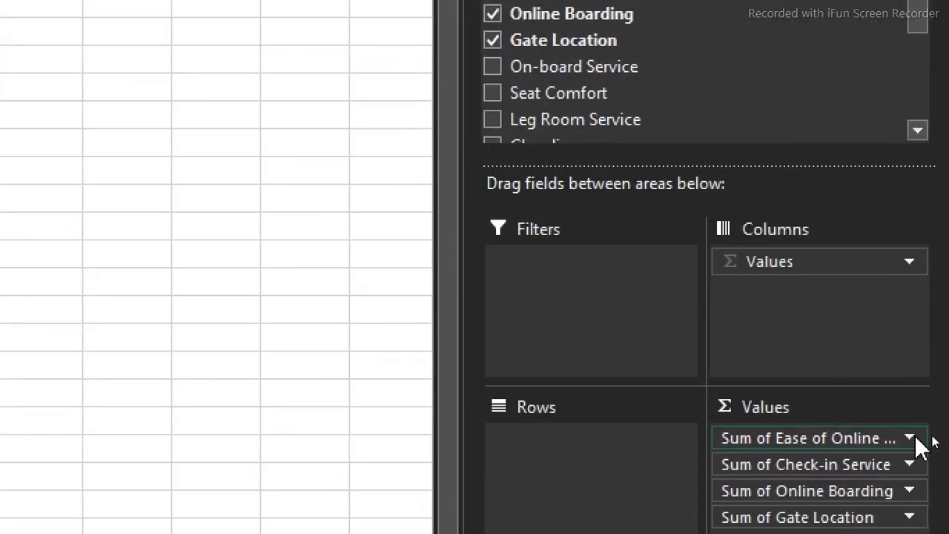
pyautogui.click(909, 438)
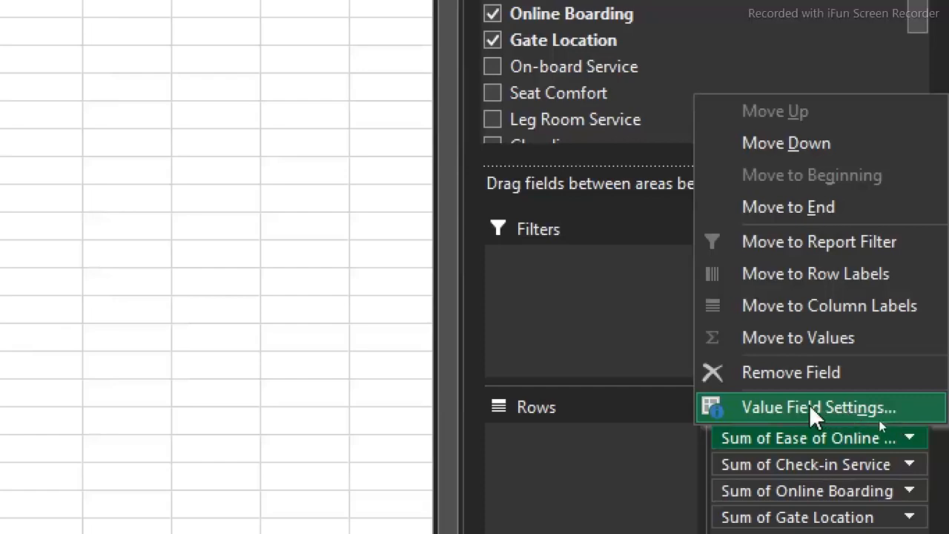
pyautogui.click(812, 415)
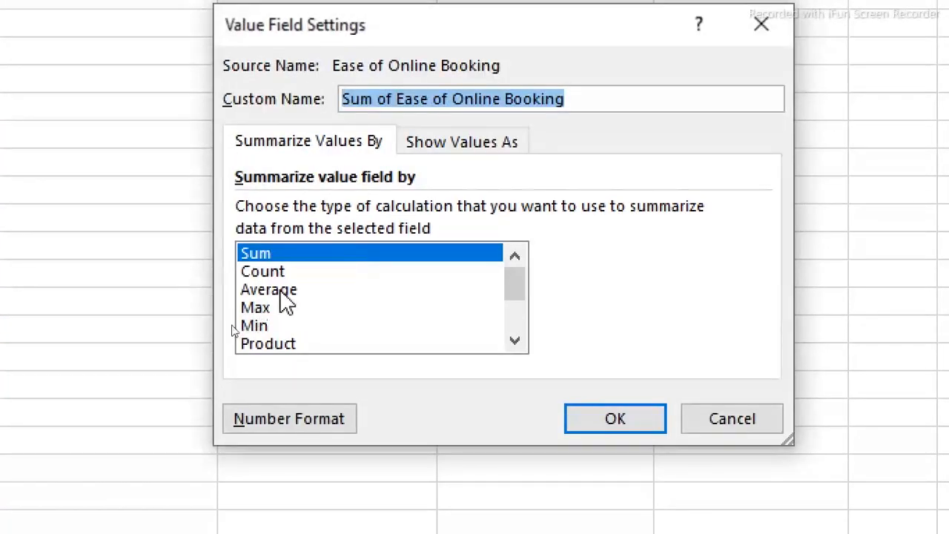
pyautogui.click(282, 291)
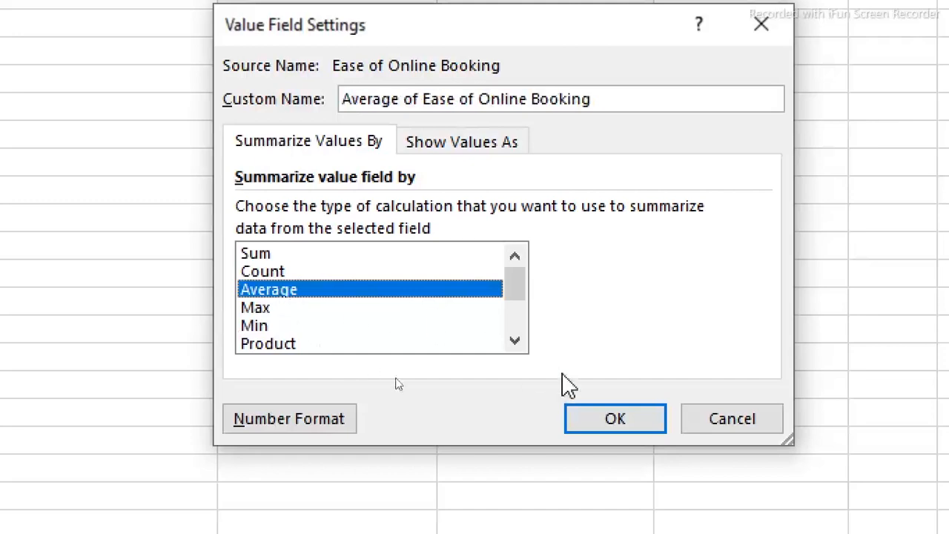
pyautogui.click(653, 420)
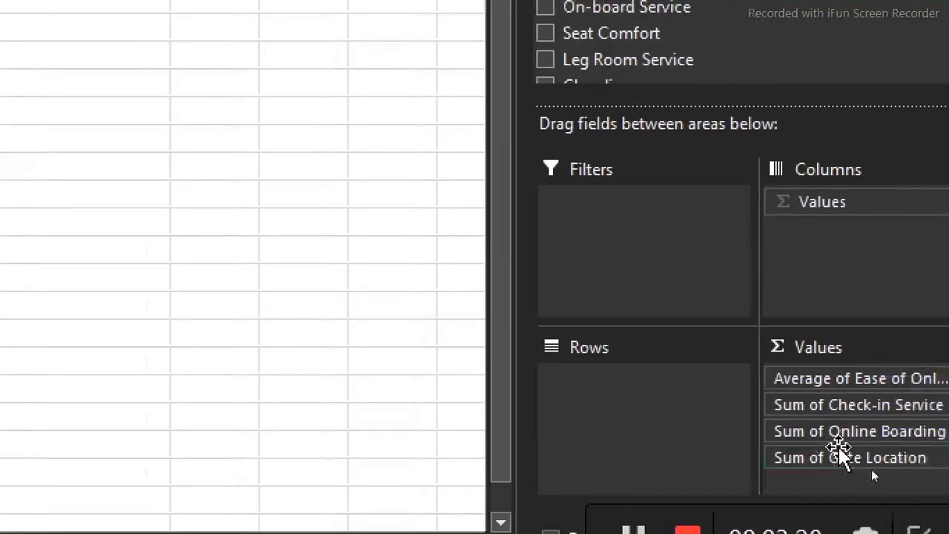
pyautogui.click(911, 406)
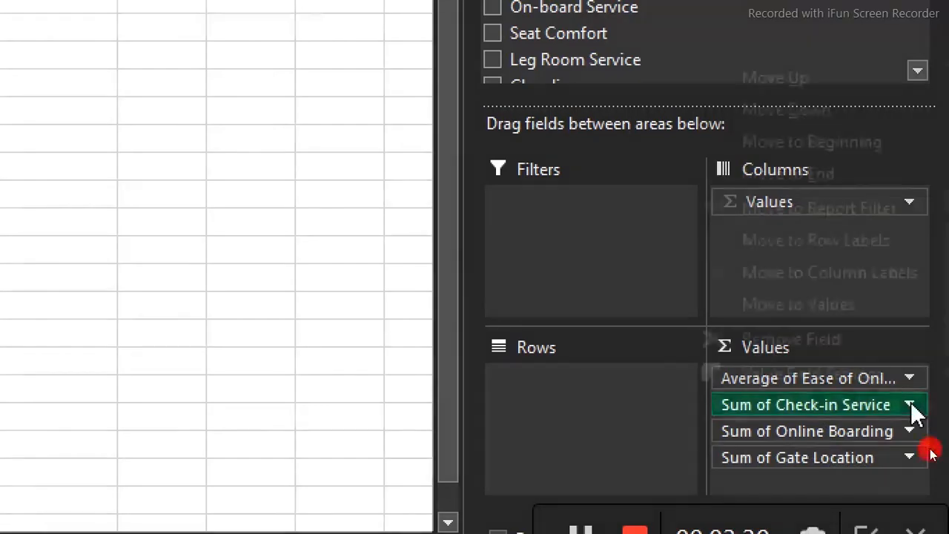
pyautogui.click(851, 375)
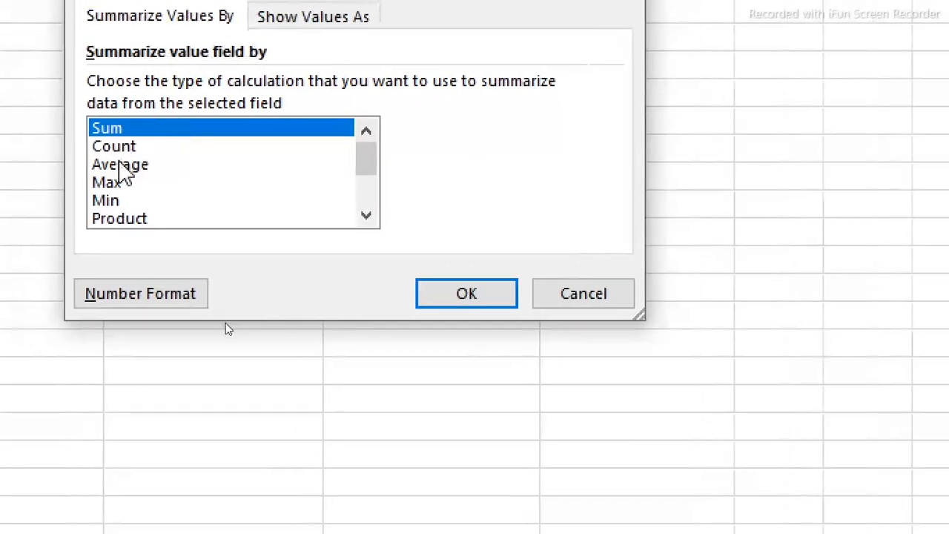
pyautogui.click(118, 165)
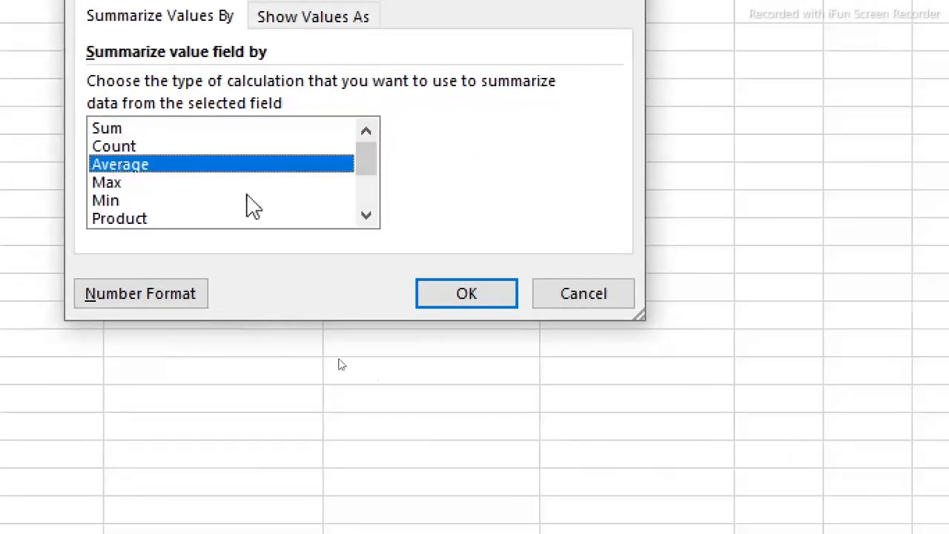
pyautogui.click(460, 297)
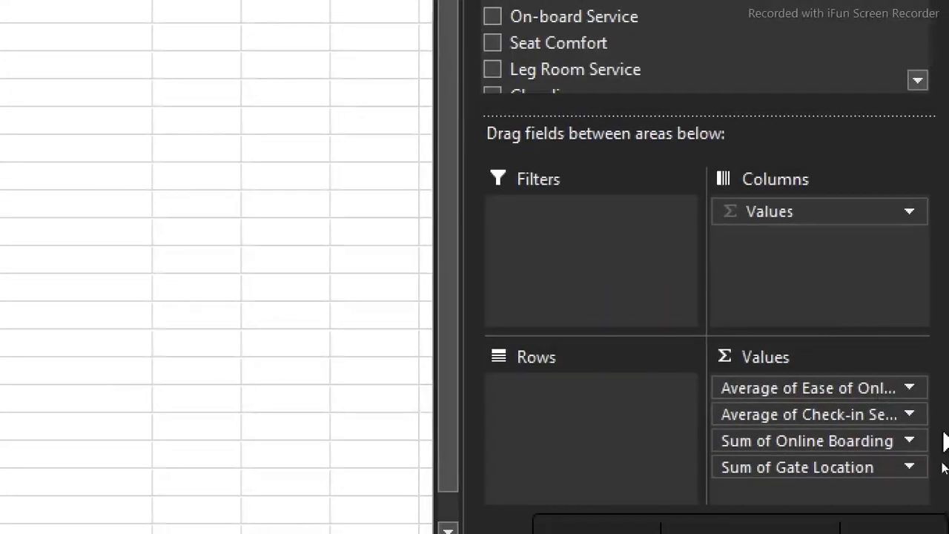
# Summarize the Online Boarding and Gate Location value fields by Average instead of Sum
pyautogui.click(917, 441)
pyautogui.click(865, 410)
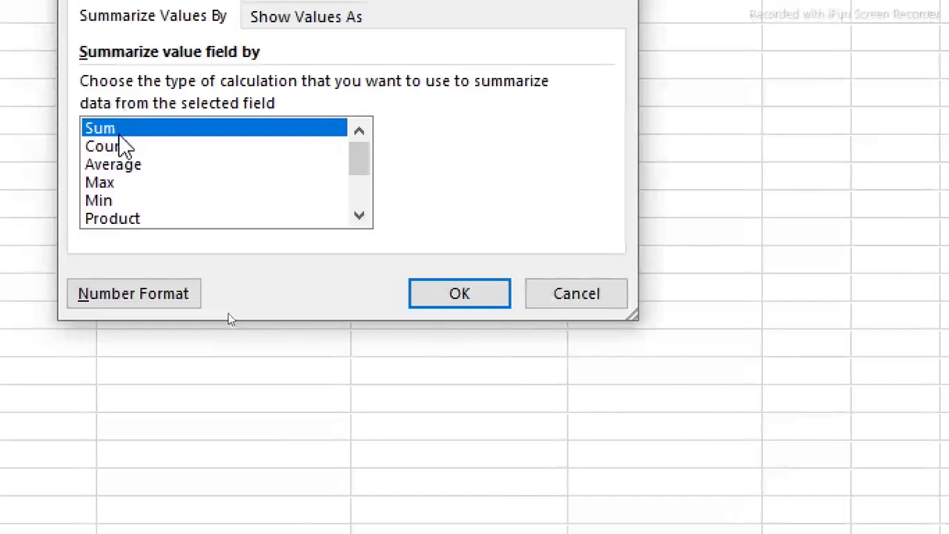
pyautogui.click(116, 167)
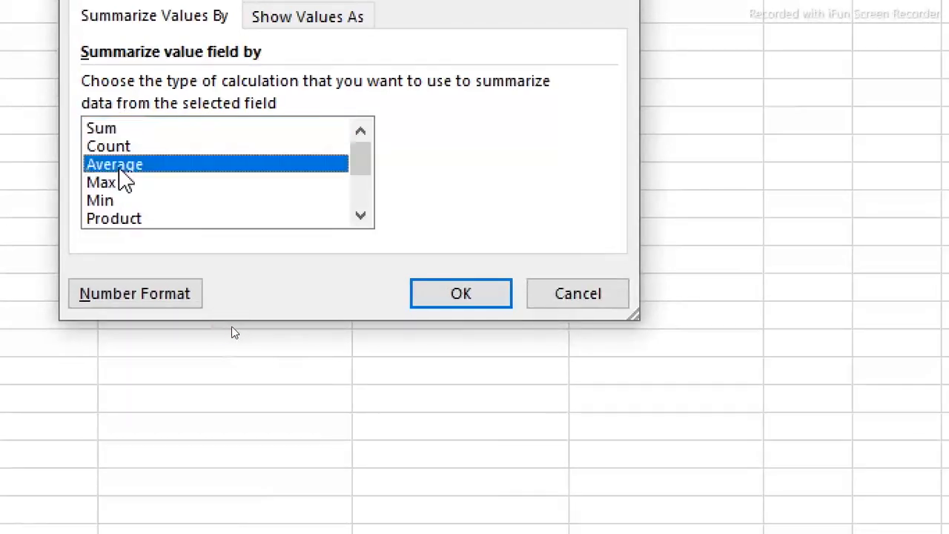
pyautogui.click(503, 291)
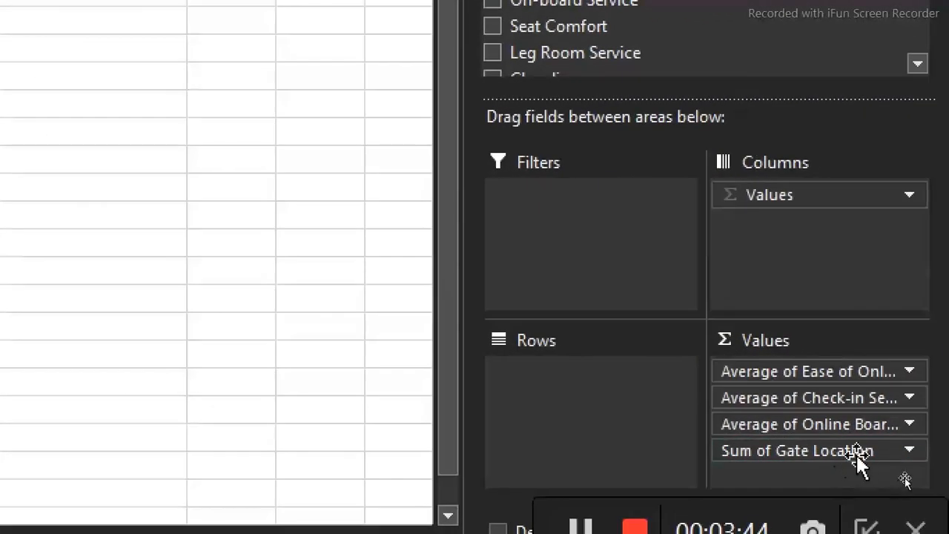
pyautogui.click(910, 450)
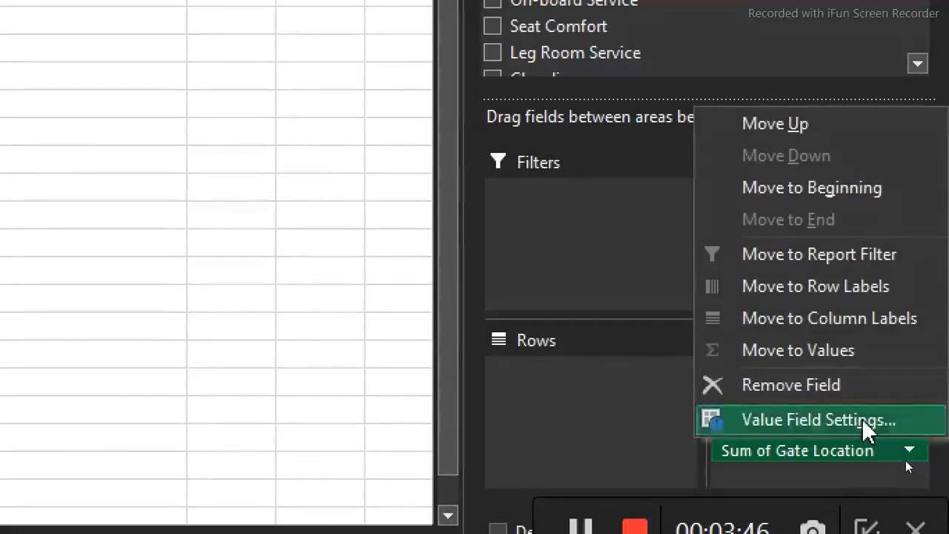
pyautogui.click(863, 420)
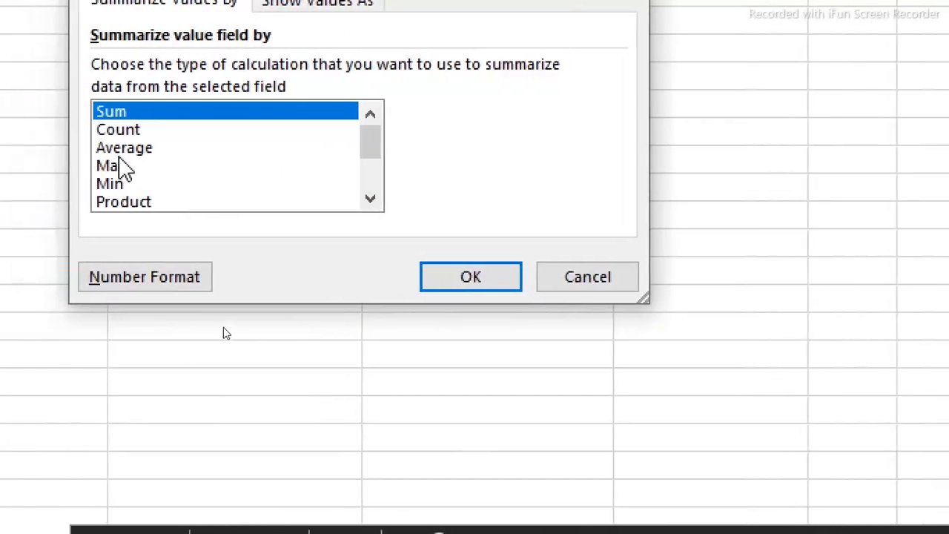
pyautogui.click(120, 149)
pyautogui.click(441, 272)
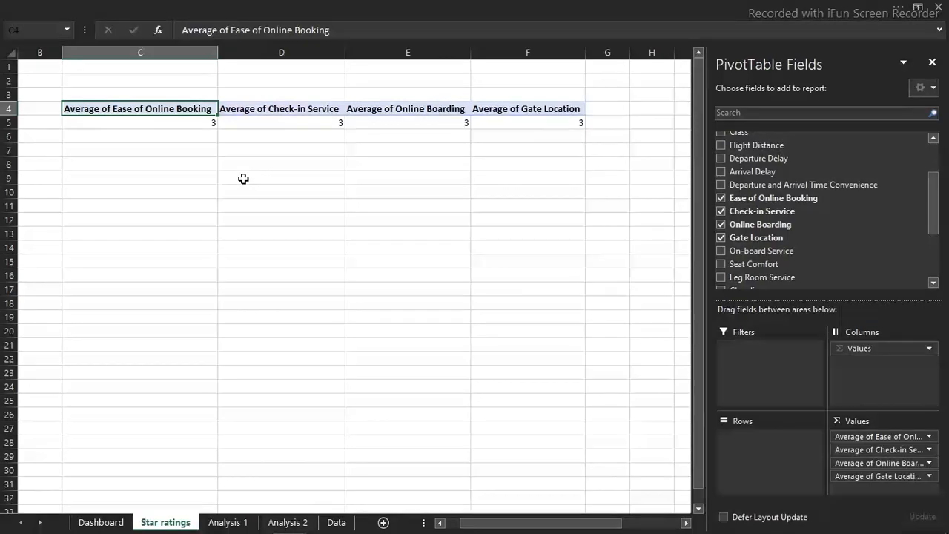
# Strip the "Average of" prefix from the four pivot table headers in C4:F4 by replacing it with nothing
pyautogui.moveTo(134, 109); pyautogui.dragTo(104, 108)
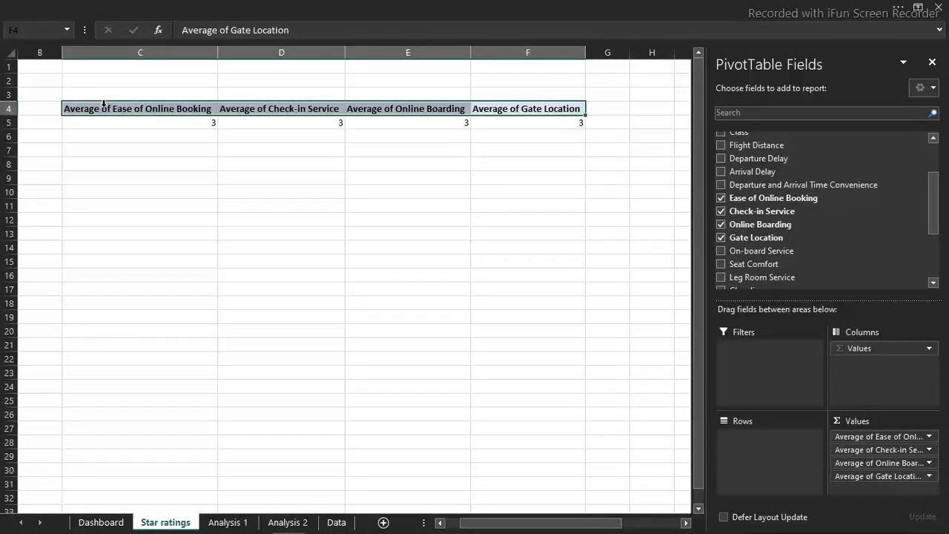
pyautogui.hotkey('ctrl', 'h')
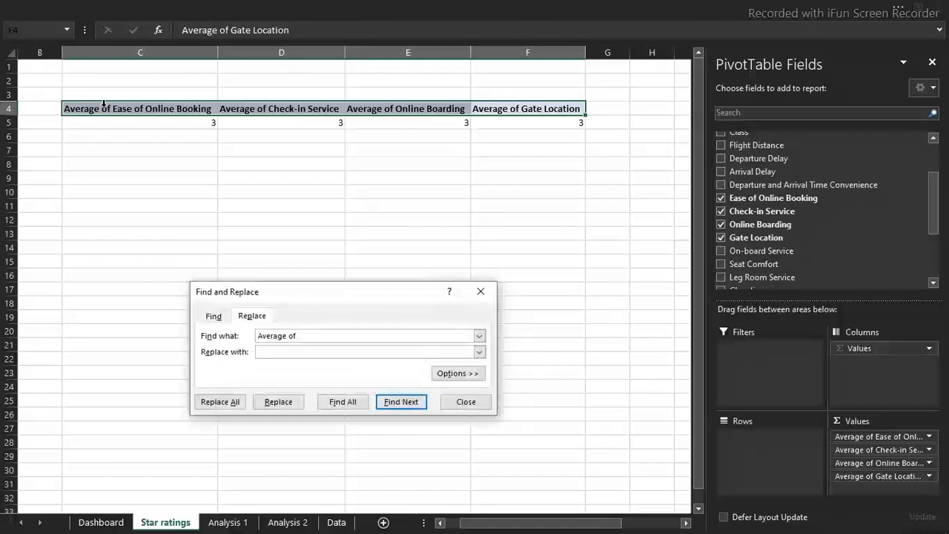
pyautogui.click(321, 335)
pyautogui.moveTo(321, 335); pyautogui.dragTo(227, 333)
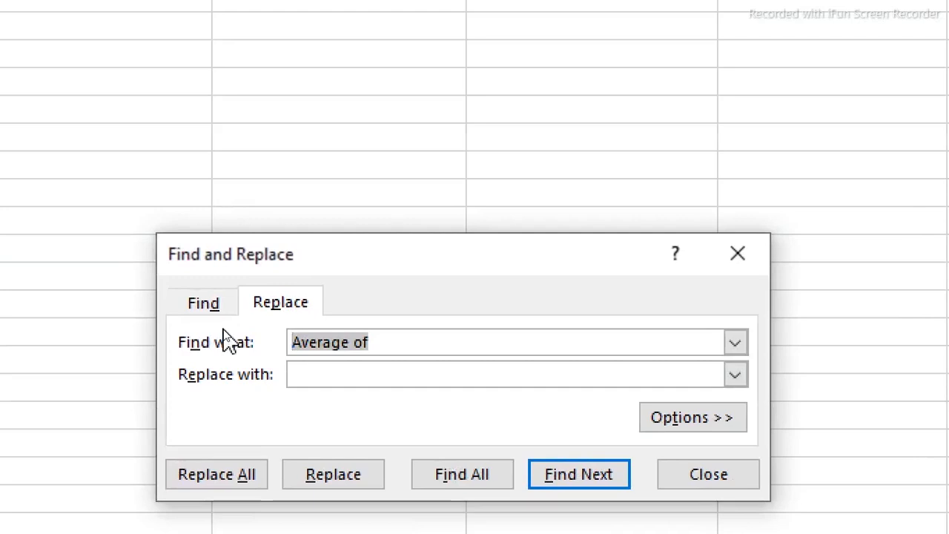
pyautogui.press('BackSpace')
pyautogui.write('A')
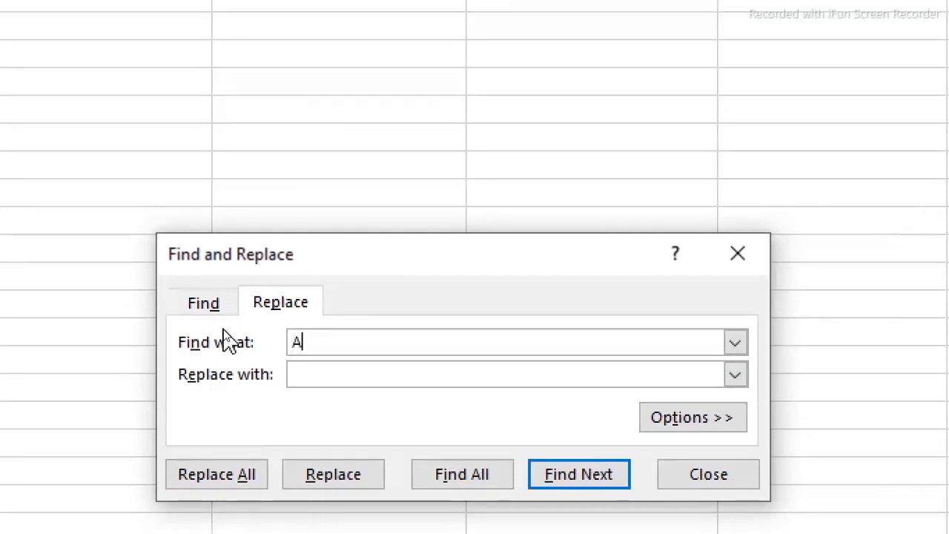
pyautogui.write('verage')
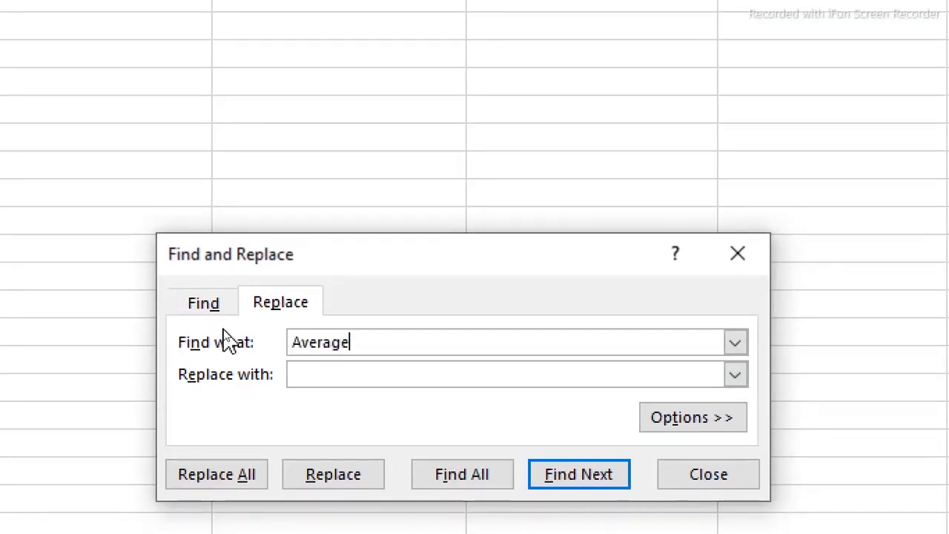
pyautogui.write(' of')
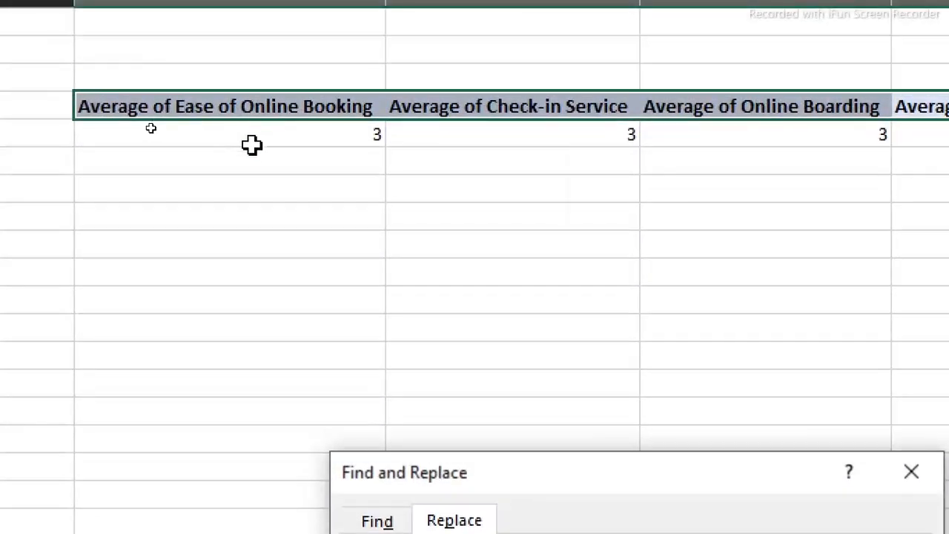
pyautogui.moveTo(252, 145)
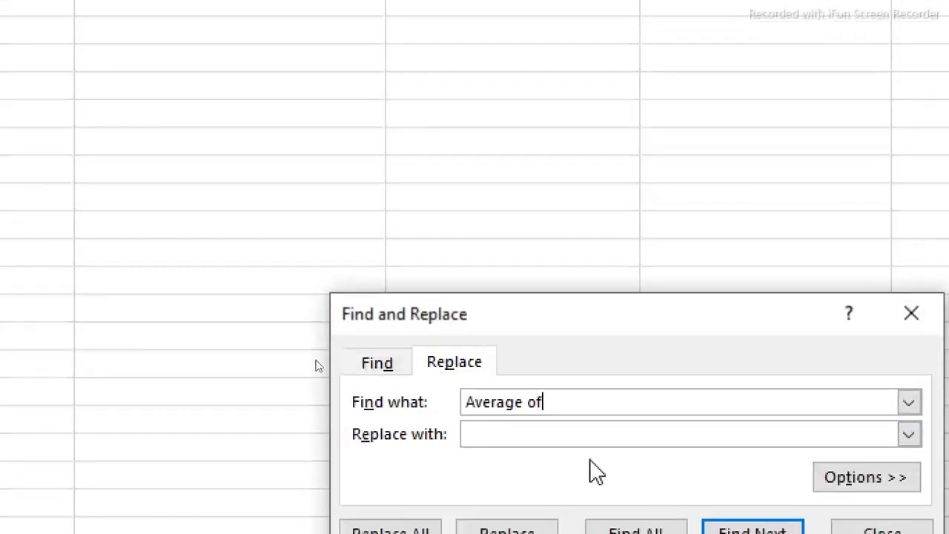
pyautogui.click(564, 434)
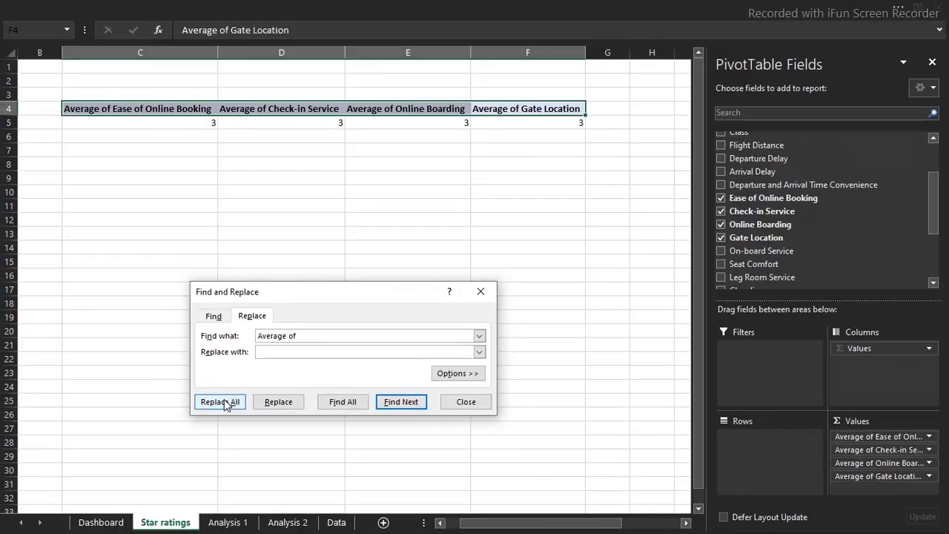
pyautogui.click(219, 402)
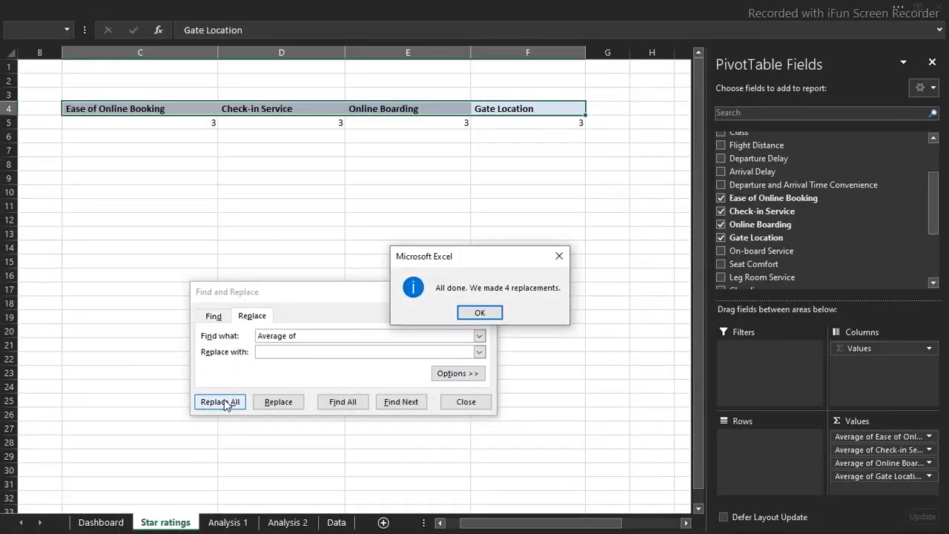
pyautogui.click(481, 312)
pyautogui.click(480, 292)
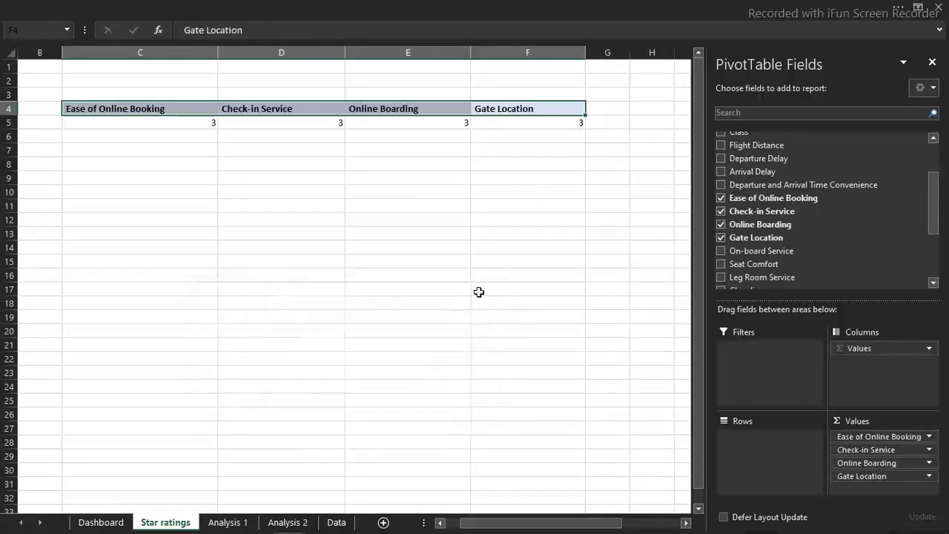
# Format the four average ratings in C5:F5 as numbers with 2 decimal places
pyautogui.click(164, 122)
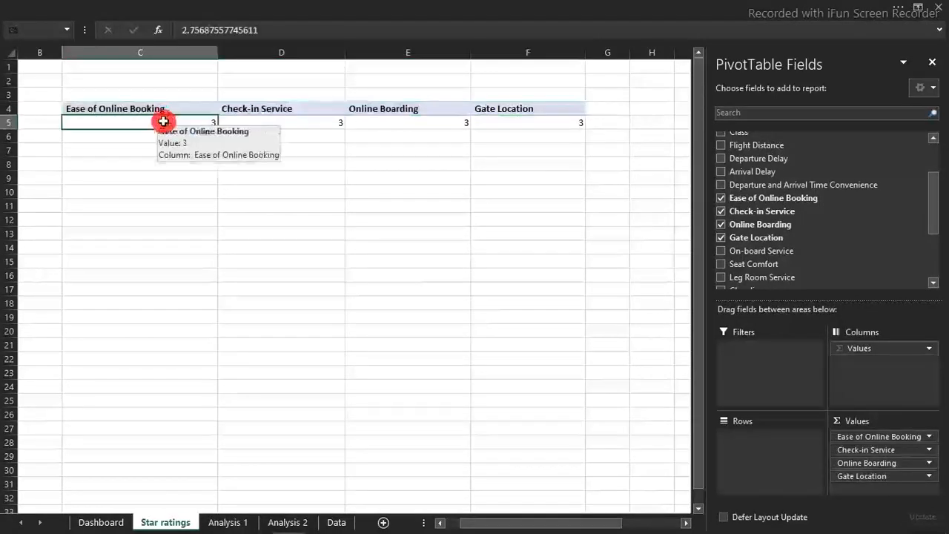
pyautogui.moveTo(182, 122); pyautogui.dragTo(584, 127)
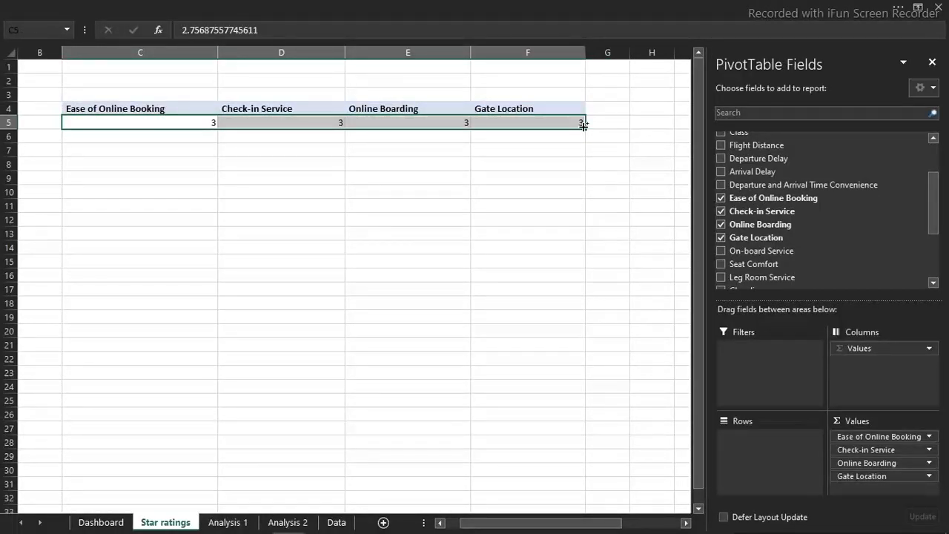
pyautogui.hotkey('ctrl', '1')
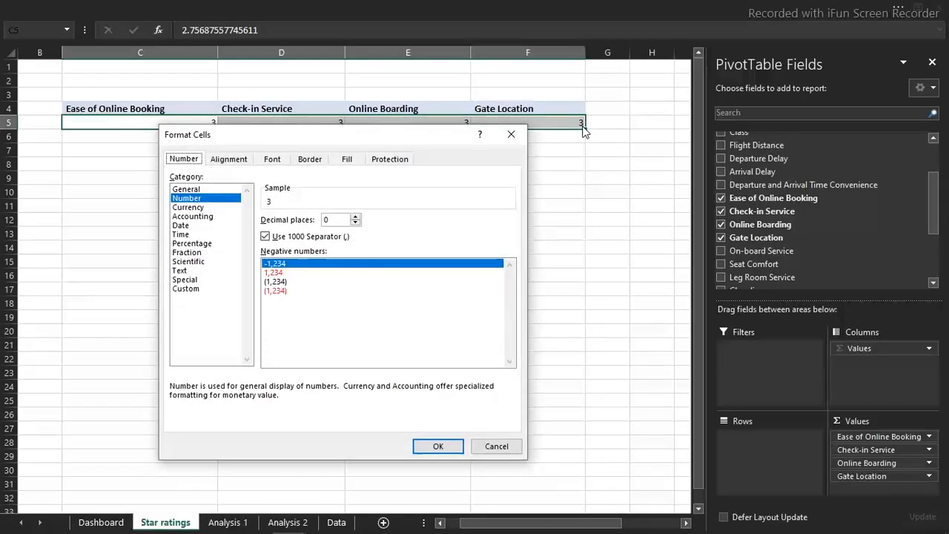
pyautogui.click(355, 218)
pyautogui.click(356, 218)
pyautogui.click(355, 224)
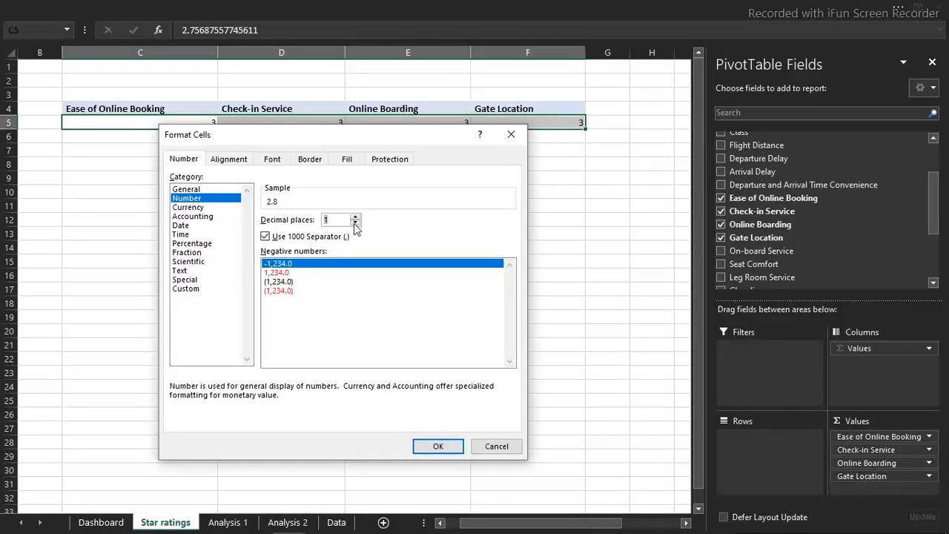
pyautogui.click(356, 218)
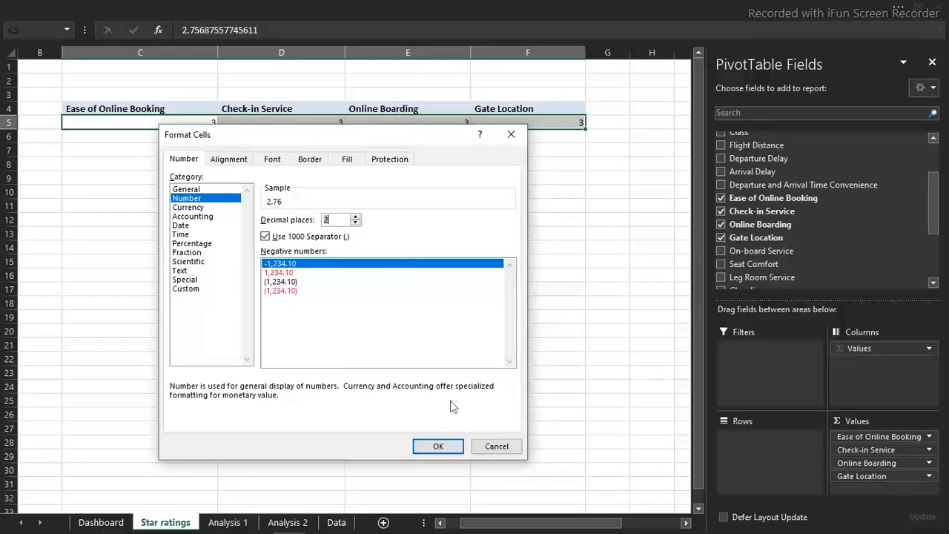
pyautogui.click(438, 446)
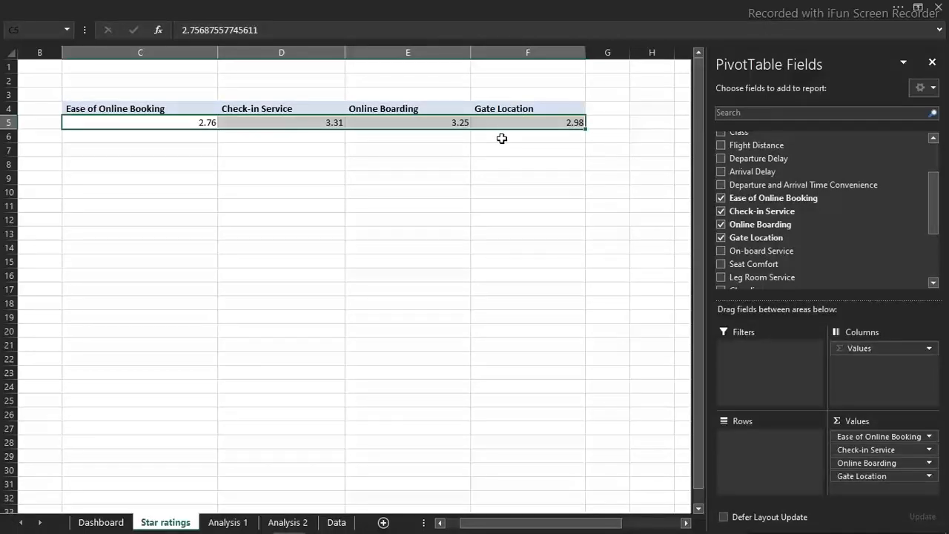
pyautogui.click(435, 161)
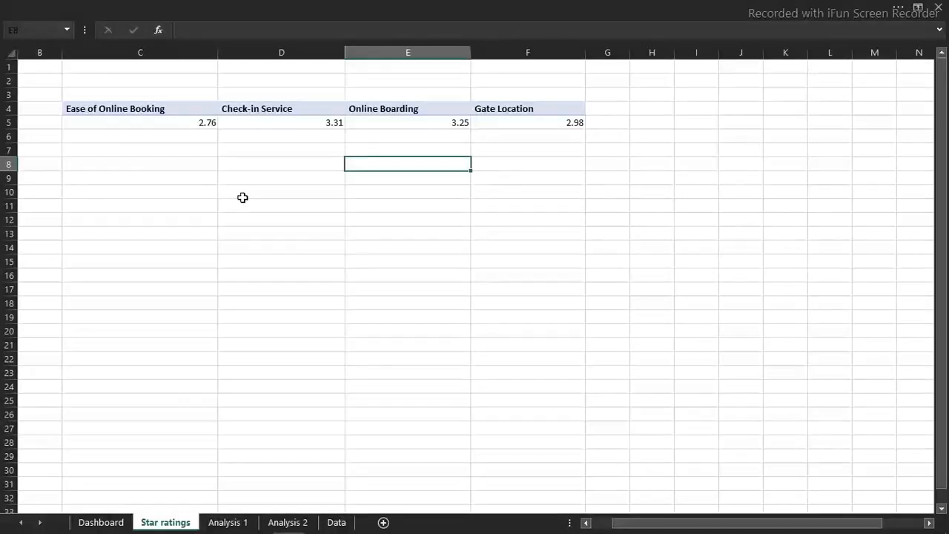
pyautogui.click(659, 163)
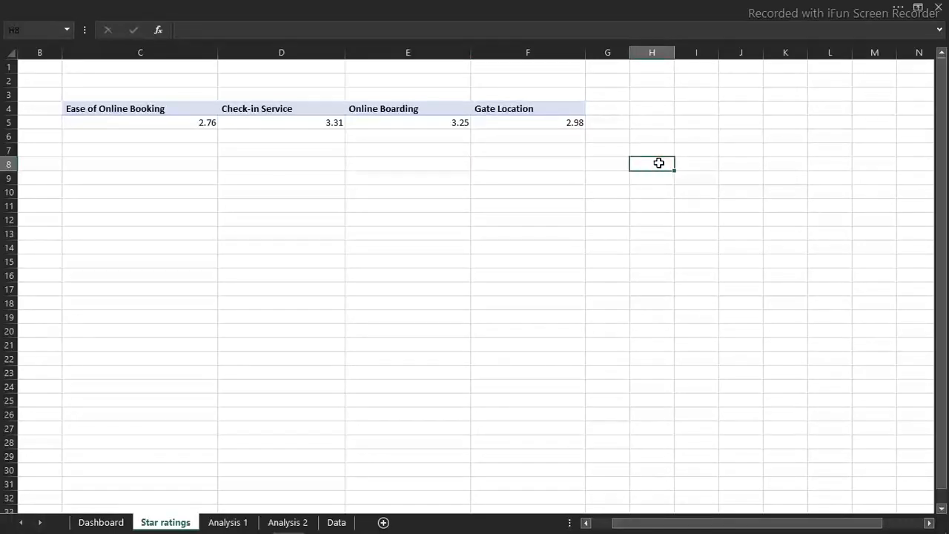
pyautogui.press('Right')
pyautogui.press('Right')
pyautogui.press('Right')
pyautogui.press('Right')
pyautogui.press('Right')
pyautogui.press('Right')
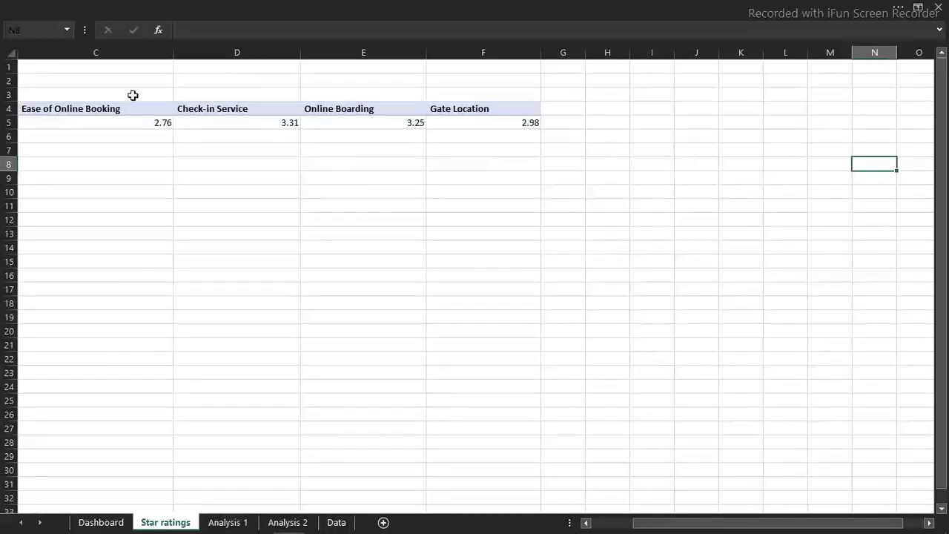
# Copy the four service headers in C4:F4 and paste them transposed into a vertical list starting at H8
pyautogui.click(99, 107)
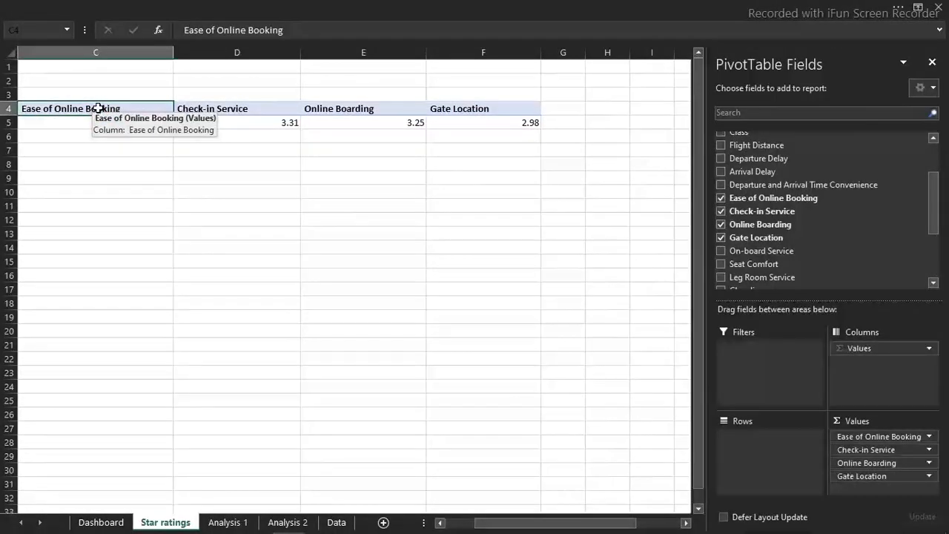
pyautogui.moveTo(99, 107); pyautogui.dragTo(442, 106)
pyautogui.hotkey('ctrl', 'c')
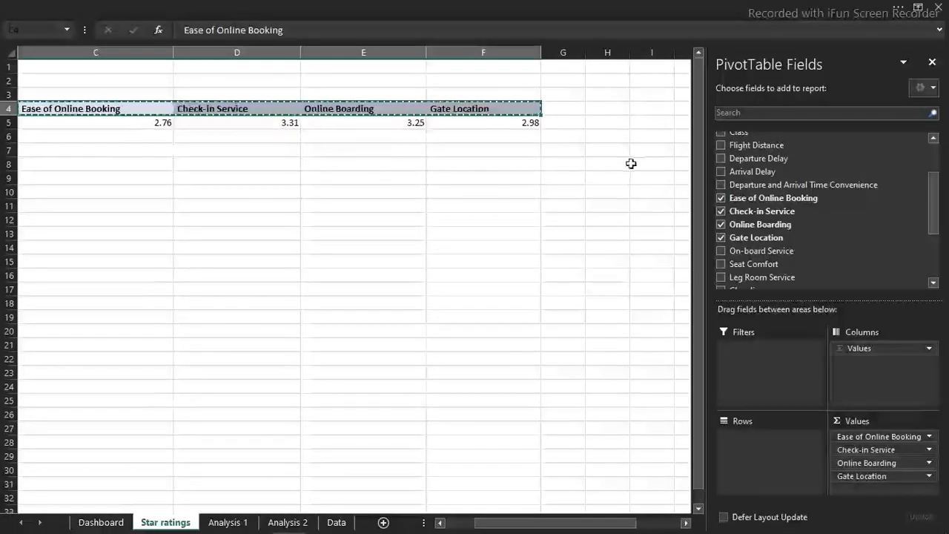
pyautogui.click(609, 165)
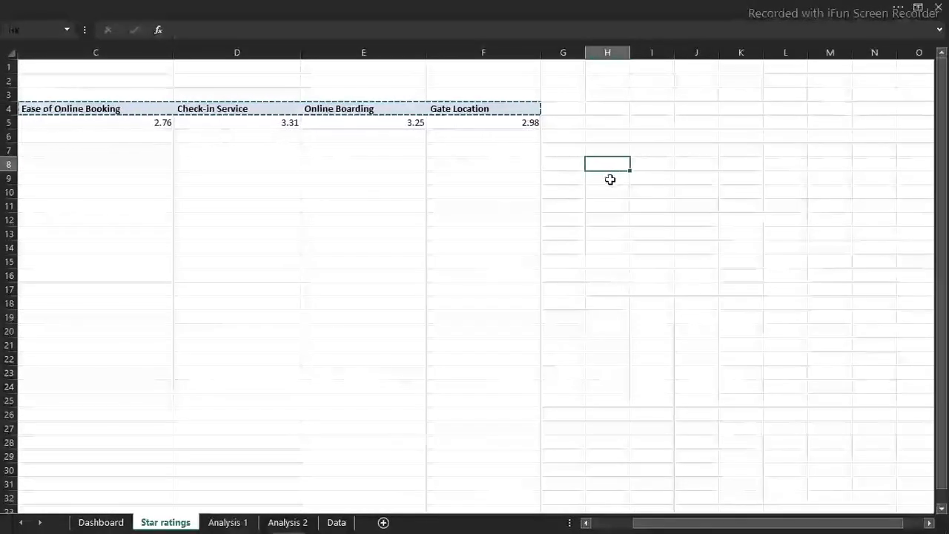
pyautogui.click(159, 6)
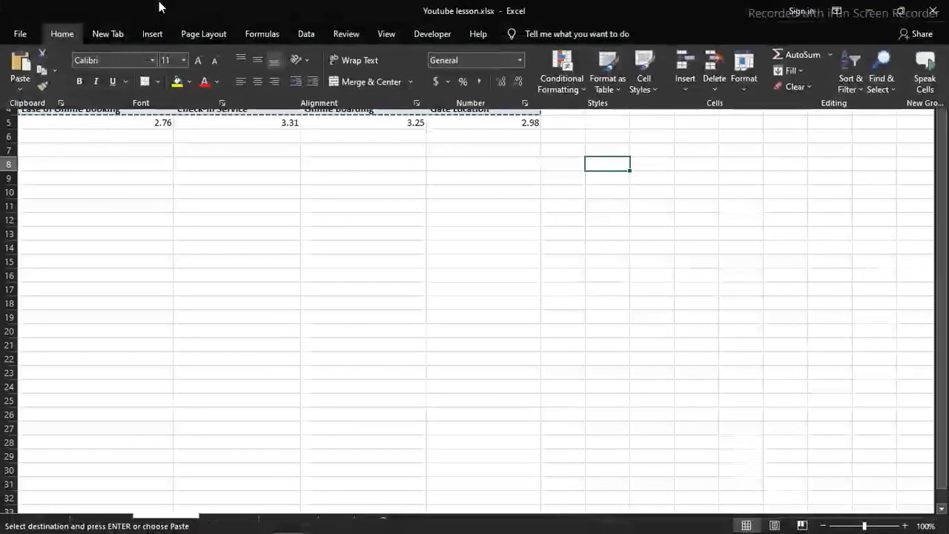
pyautogui.click(21, 89)
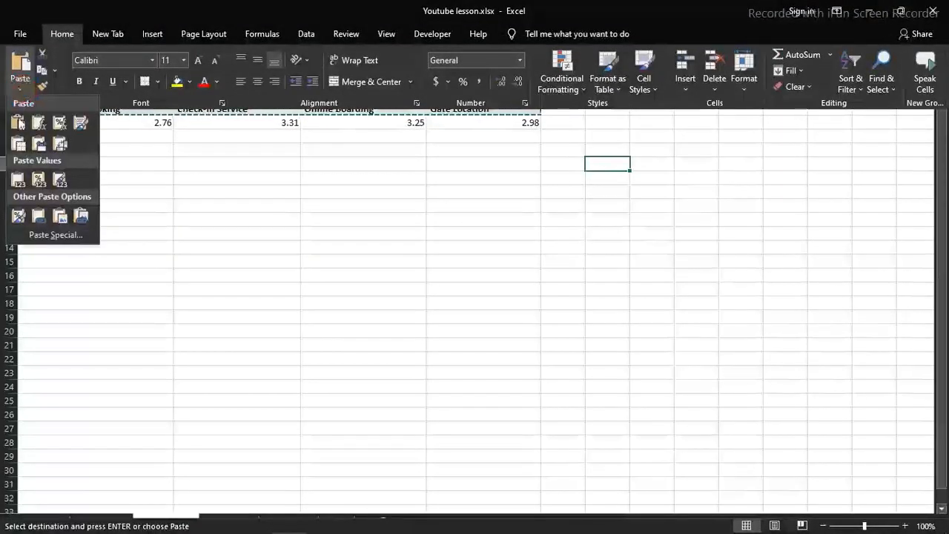
pyautogui.click(56, 234)
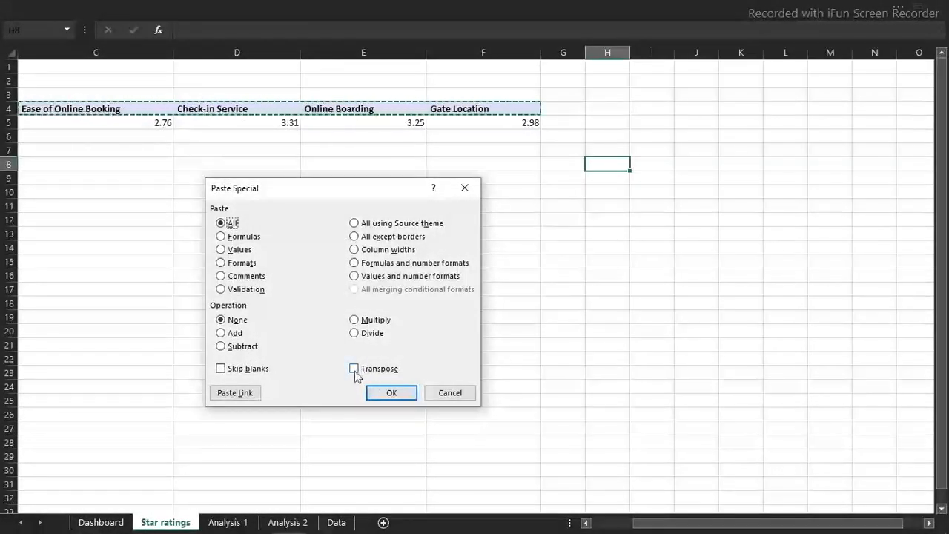
pyautogui.click(358, 374)
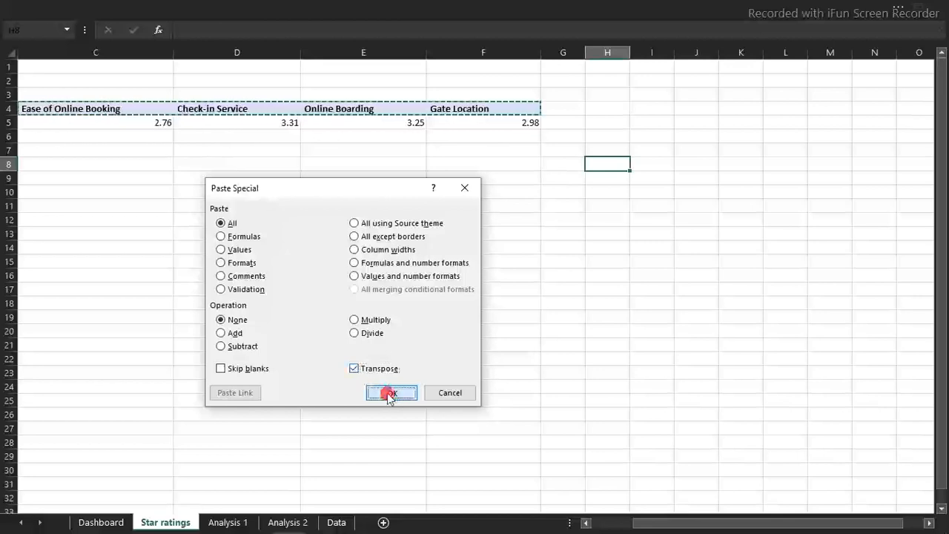
pyautogui.click(390, 393)
pyautogui.click(632, 306)
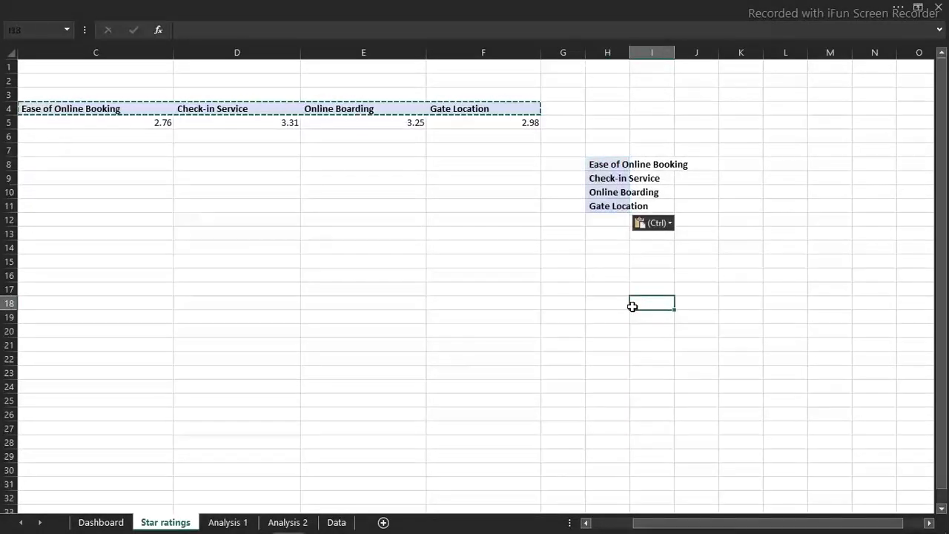
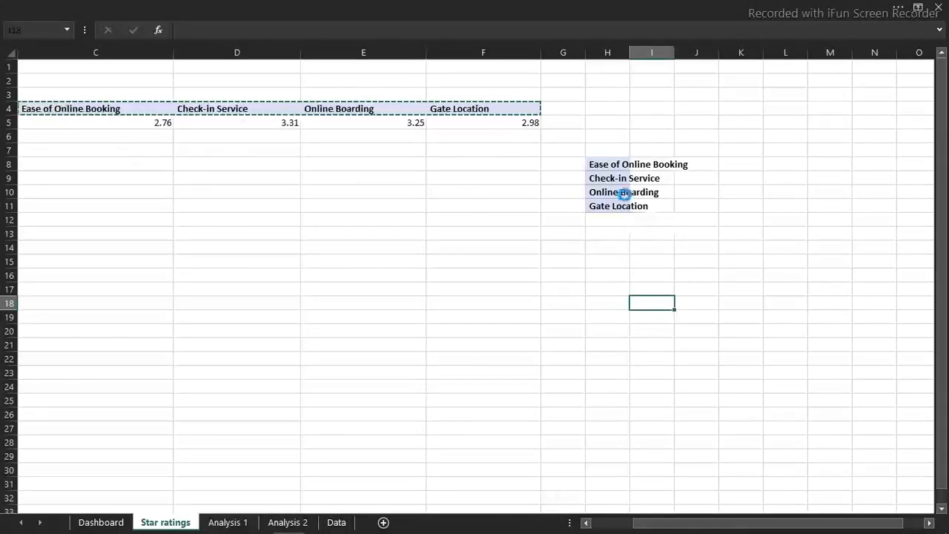
# Undo the pasted headings and enter the array formula =TRANSPOSE(C4:F4) across H7:H10
pyautogui.hotkey('ctrl', 'z')
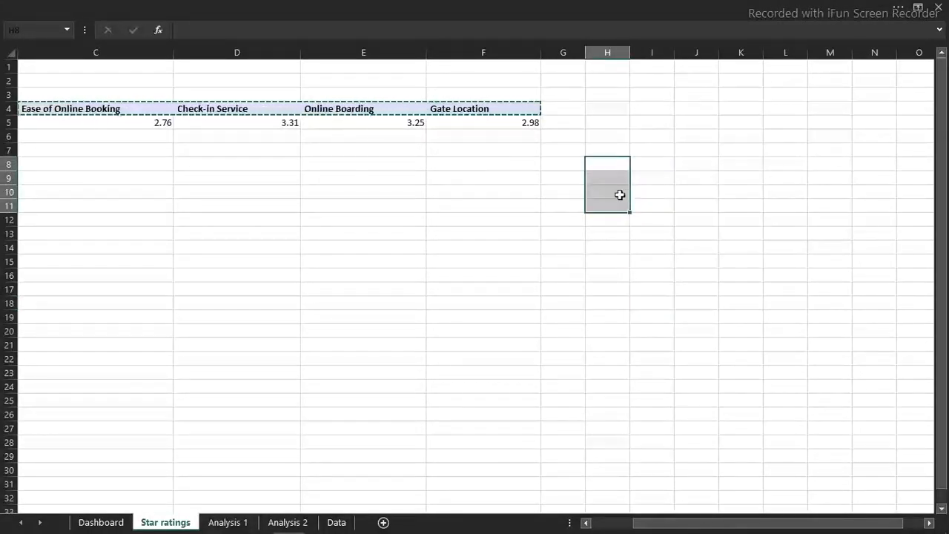
pyautogui.click(597, 166)
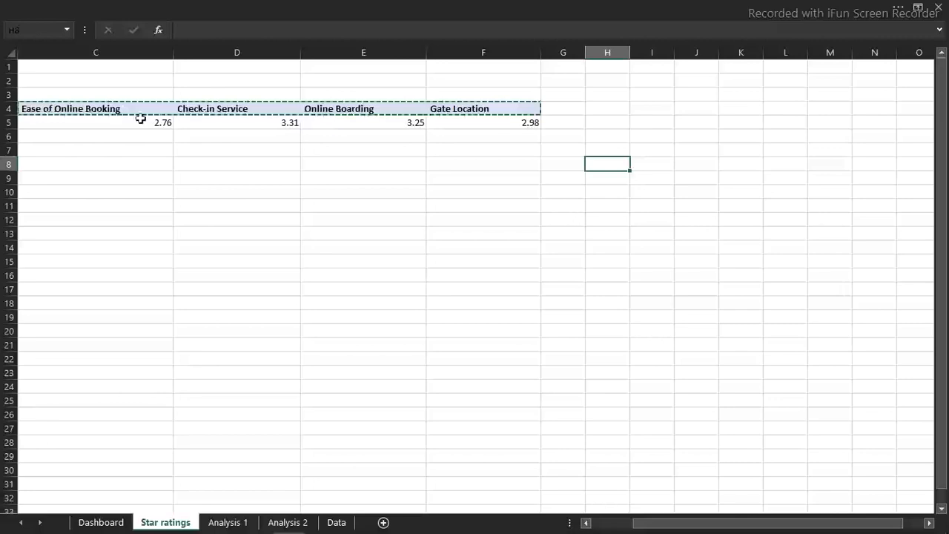
pyautogui.click(612, 150)
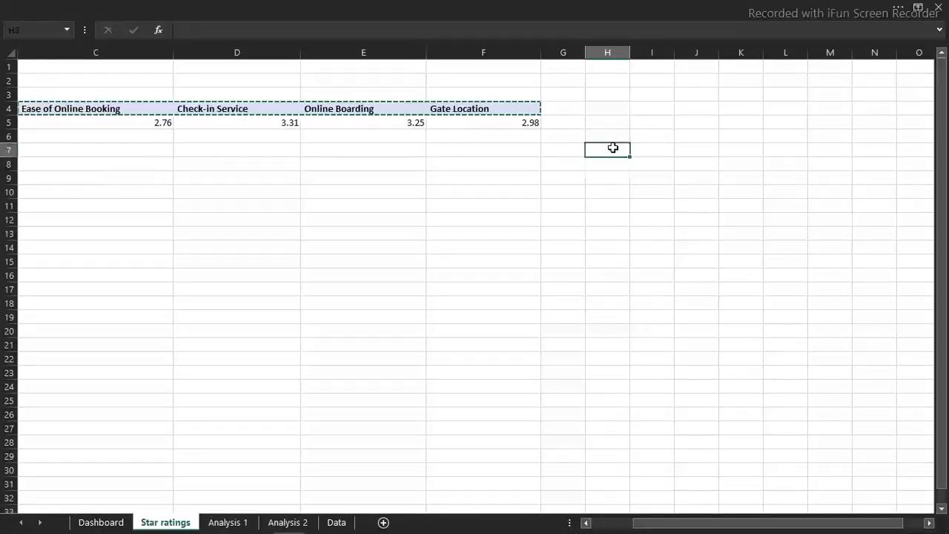
pyautogui.moveTo(612, 150); pyautogui.dragTo(614, 192)
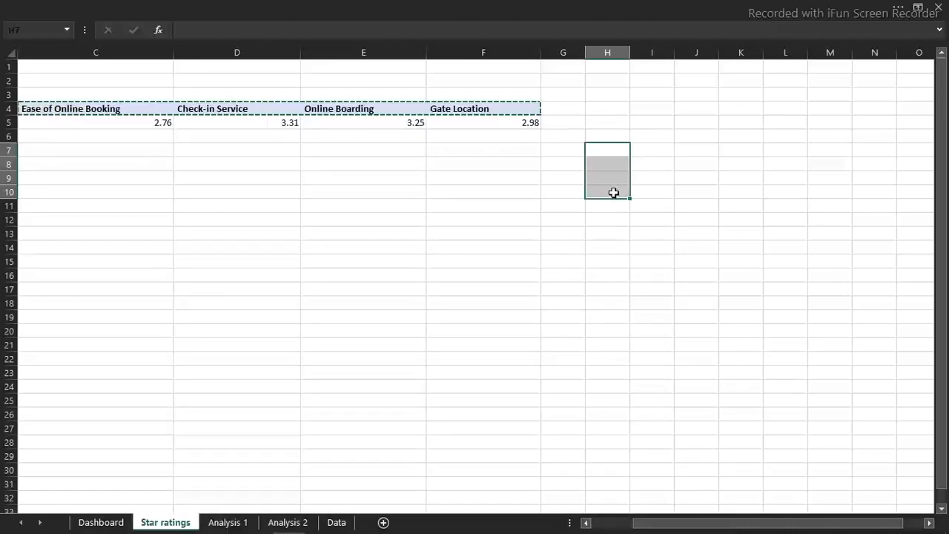
pyautogui.write('=')
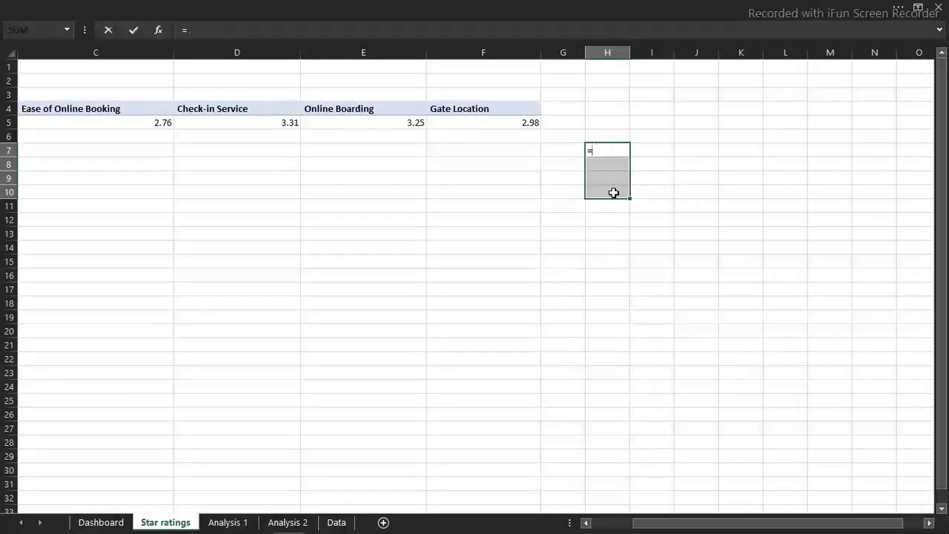
pyautogui.write('tr')
pyautogui.press('Tab')
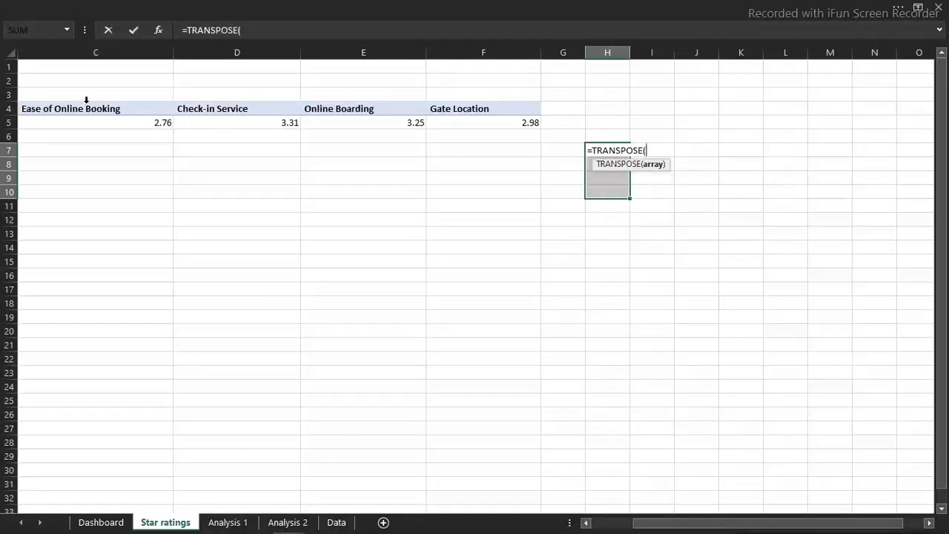
pyautogui.moveTo(86, 110); pyautogui.dragTo(481, 109)
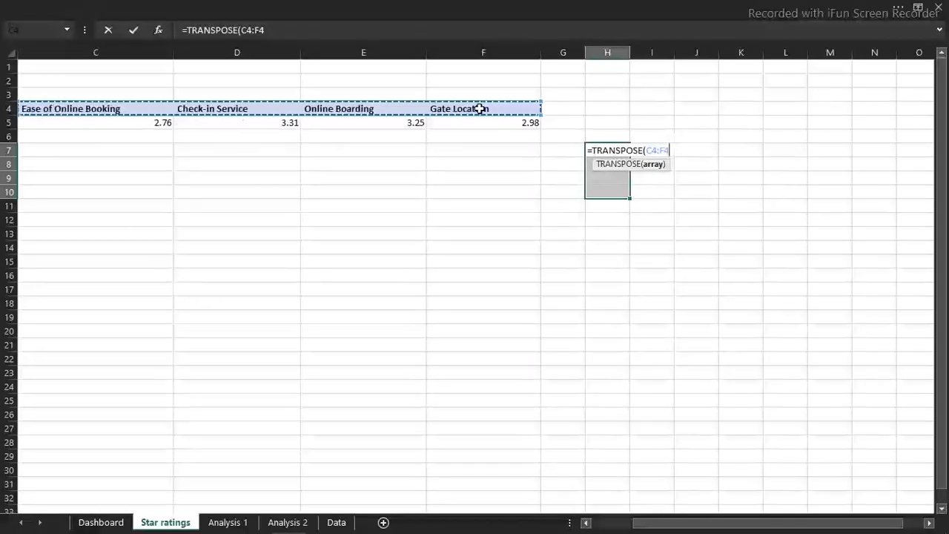
pyautogui.write(')')
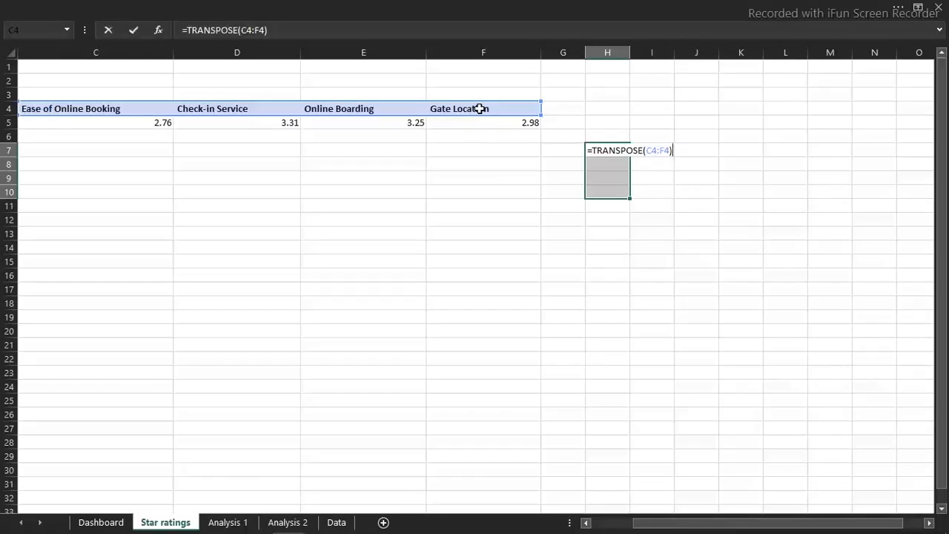
pyautogui.hotkey('ctrl', 'shift', 'Return')
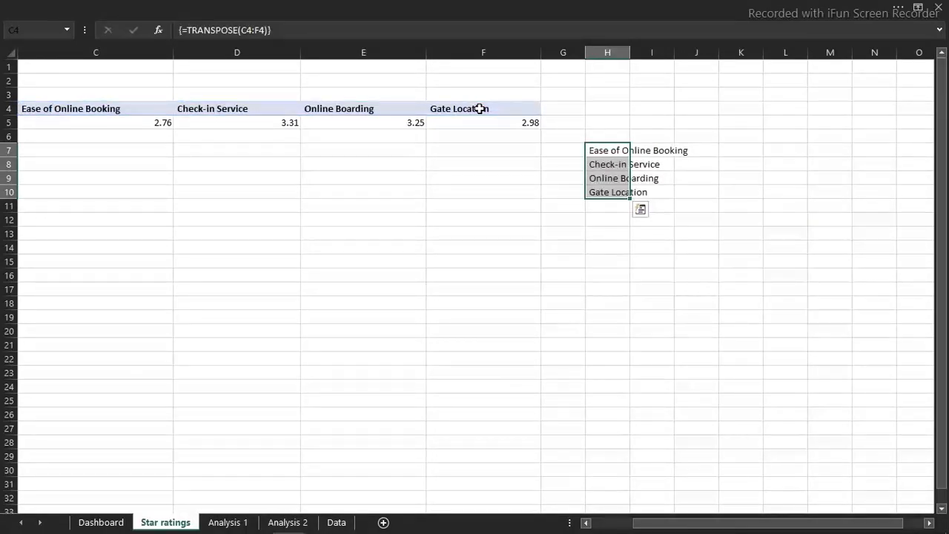
# Test the transposed link by renaming the Online Boarding header in E4 to "into the market", and undo the rename
pyautogui.click(344, 123)
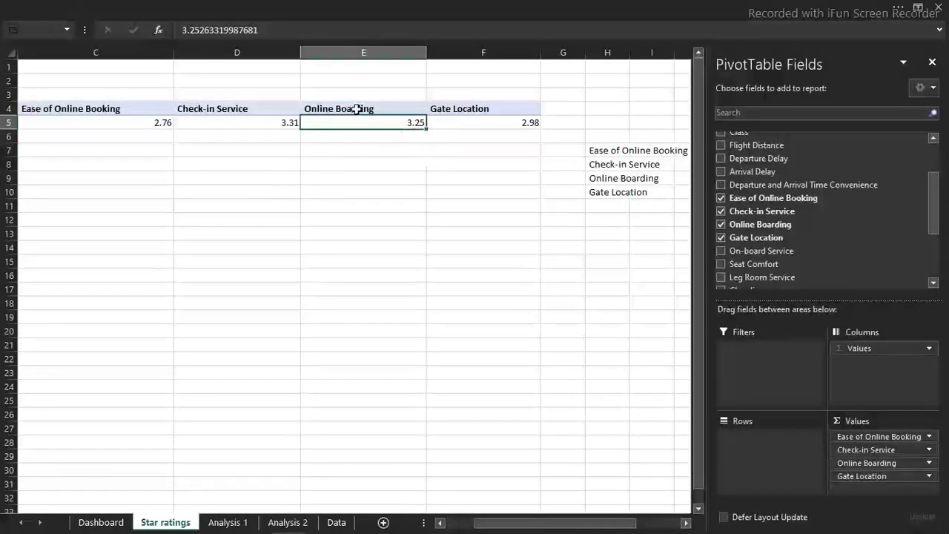
pyautogui.click(357, 109)
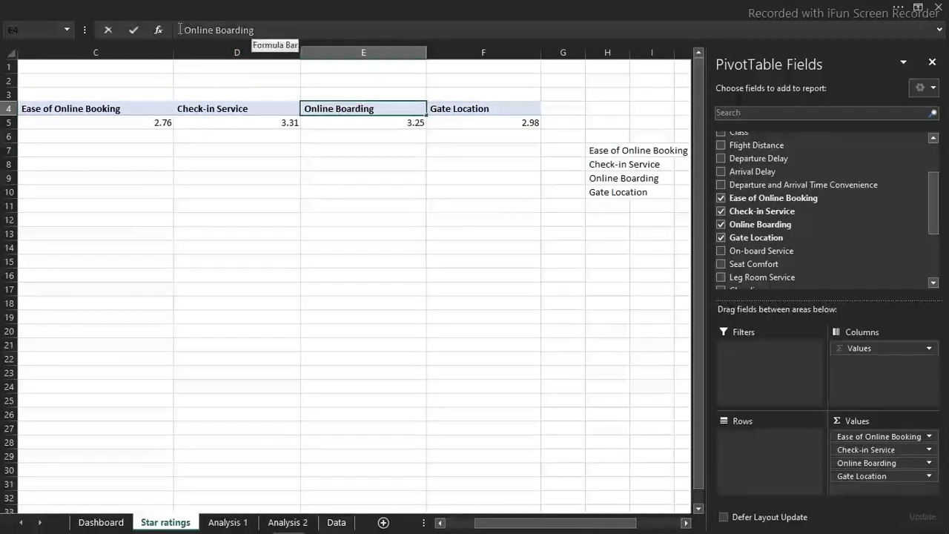
pyautogui.moveTo(256, 29); pyautogui.dragTo(169, 32)
pyautogui.write('i')
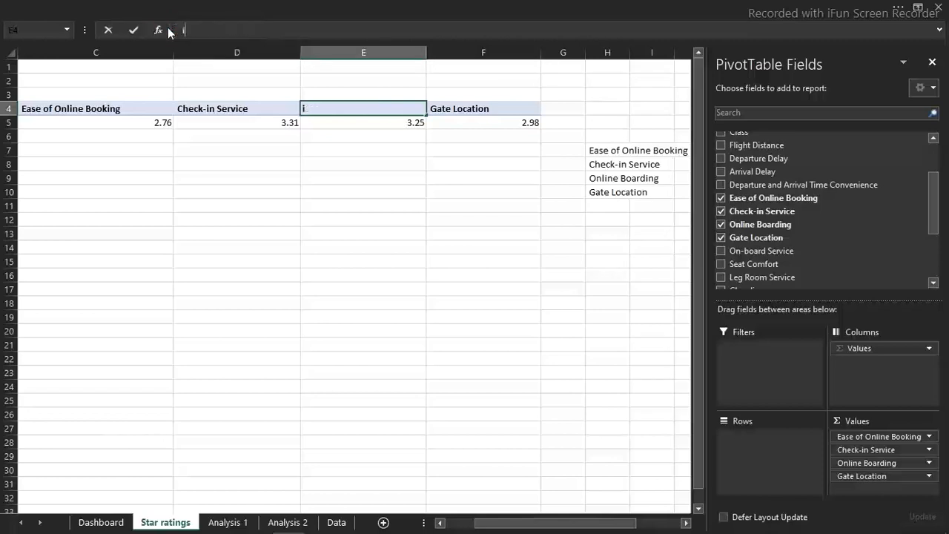
pyautogui.write('nto the market')
pyautogui.press('Return')
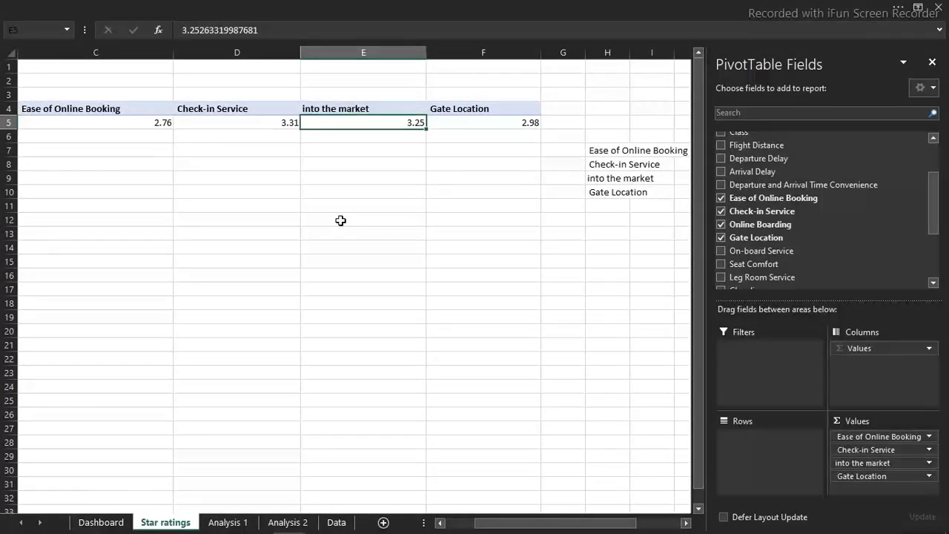
pyautogui.hotkey('ctrl', 'z')
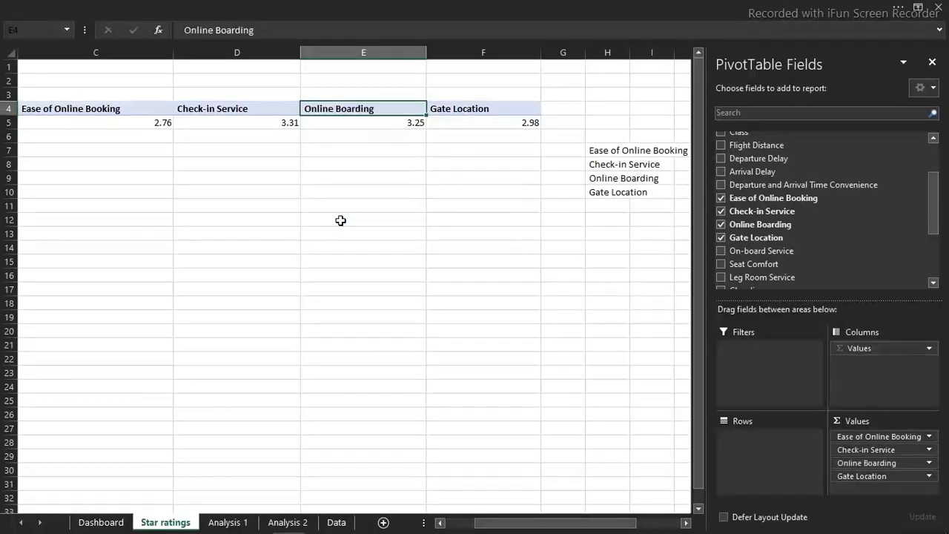
pyautogui.click(341, 220)
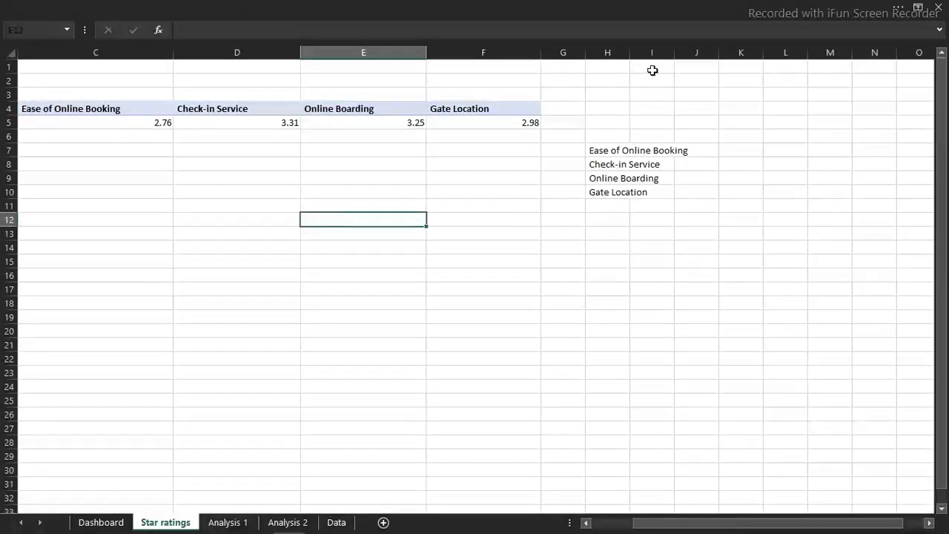
# Fit column H to its contents and enter the array formula =TRANSPOSE(C5:F5) across I7:I10
pyautogui.doubleClick(631, 52)
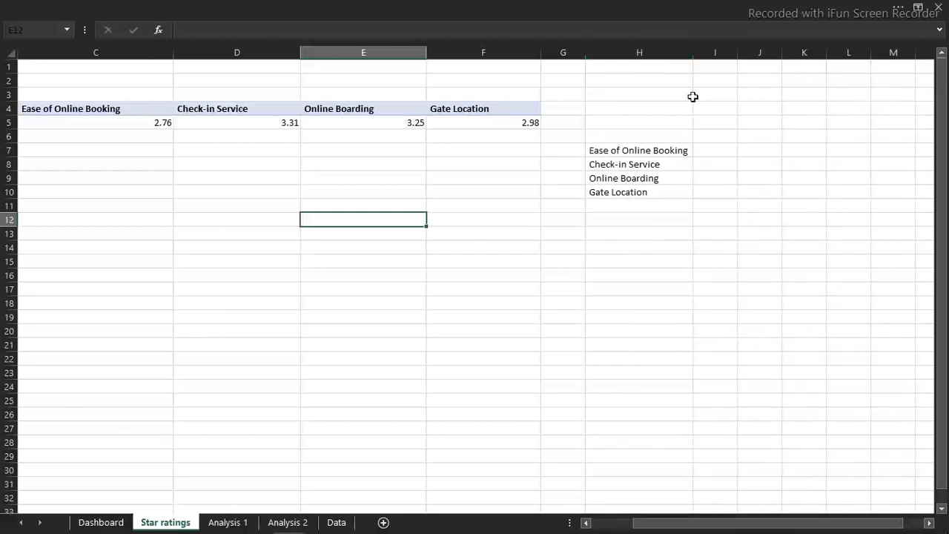
pyautogui.click(719, 153)
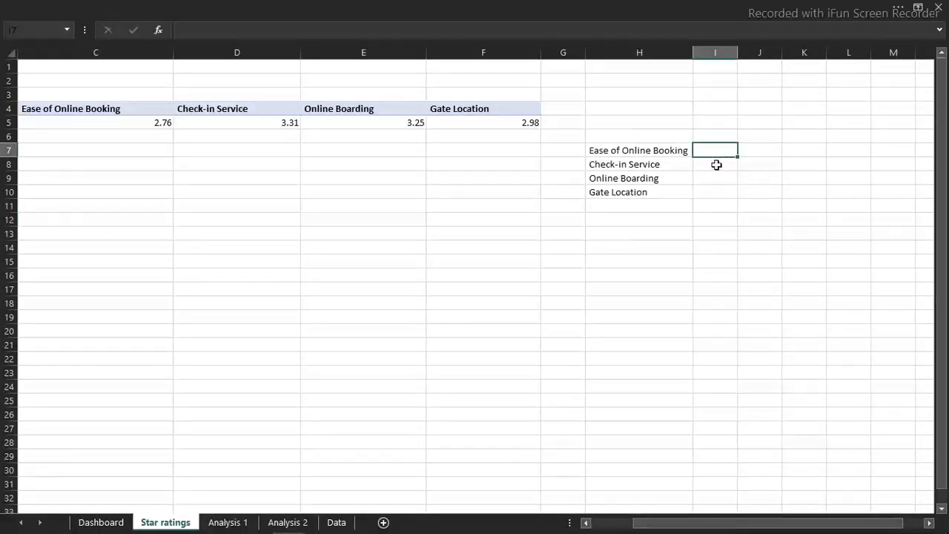
pyautogui.moveTo(717, 151); pyautogui.dragTo(718, 192)
pyautogui.write('=')
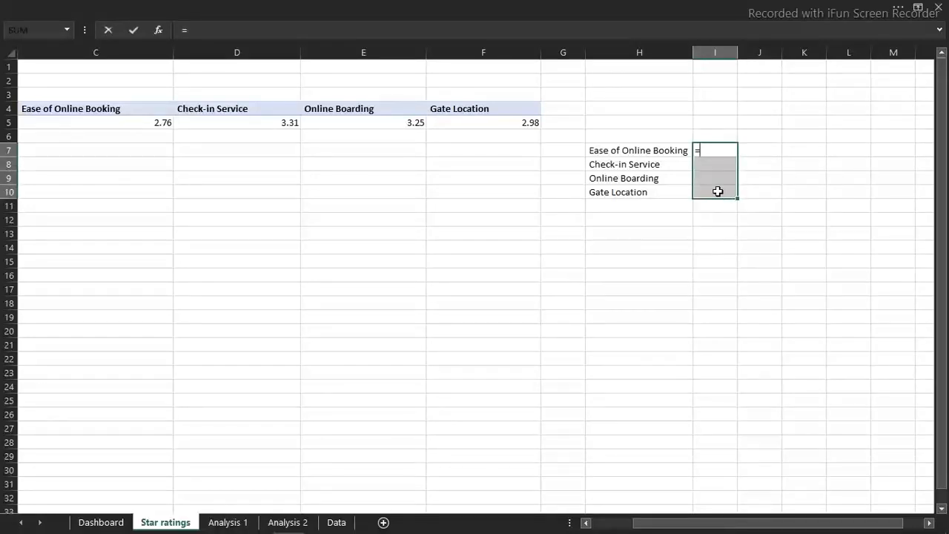
pyautogui.write('tr')
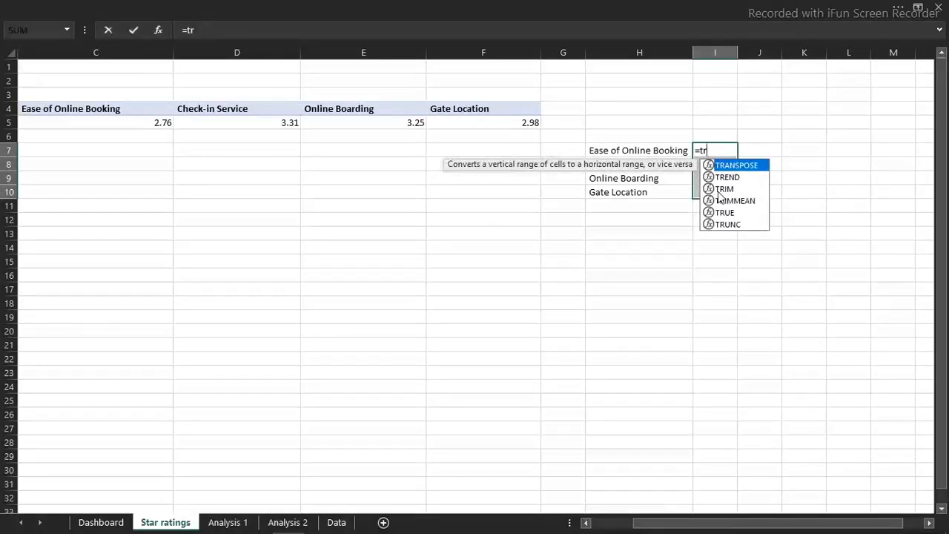
pyautogui.press('Tab')
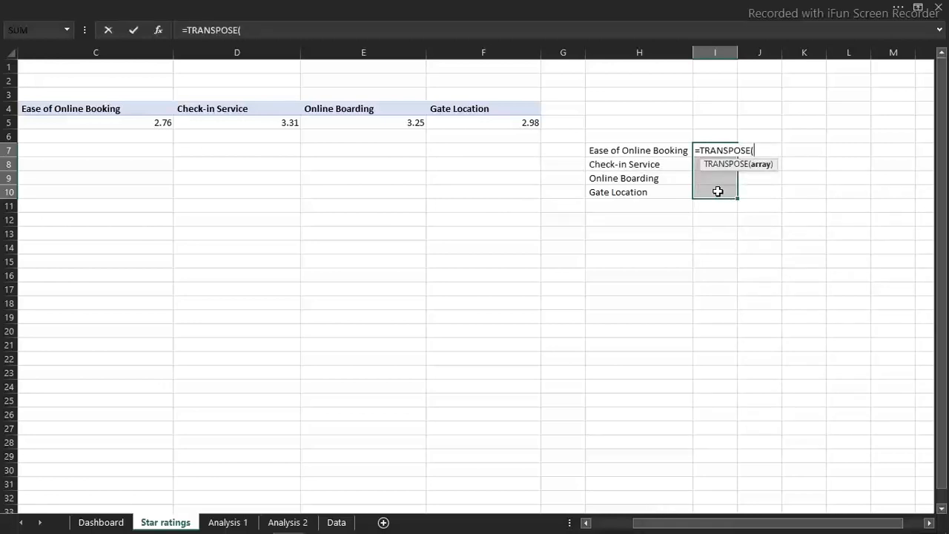
pyautogui.click(135, 124)
pyautogui.moveTo(133, 123); pyautogui.dragTo(471, 132)
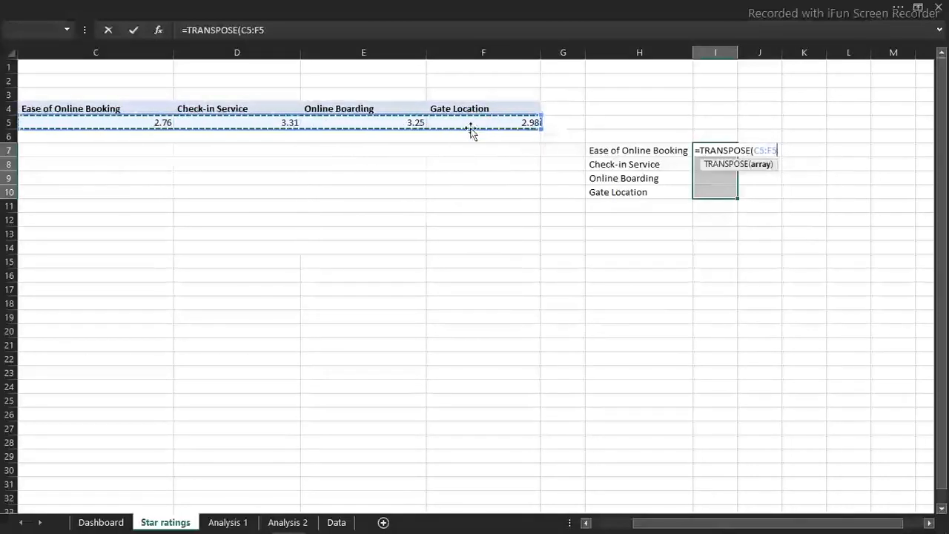
pyautogui.write(')')
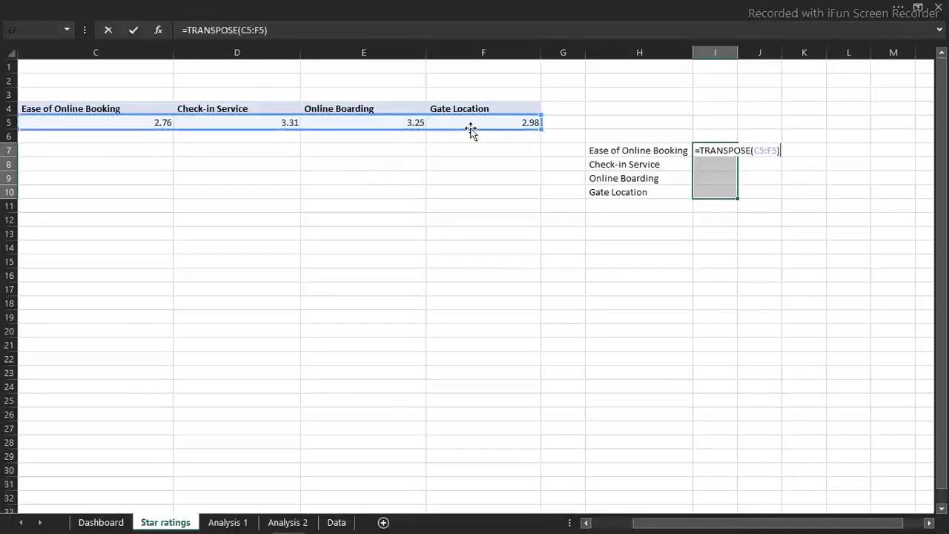
pyautogui.hotkey('ctrl', 'shift', 'Return')
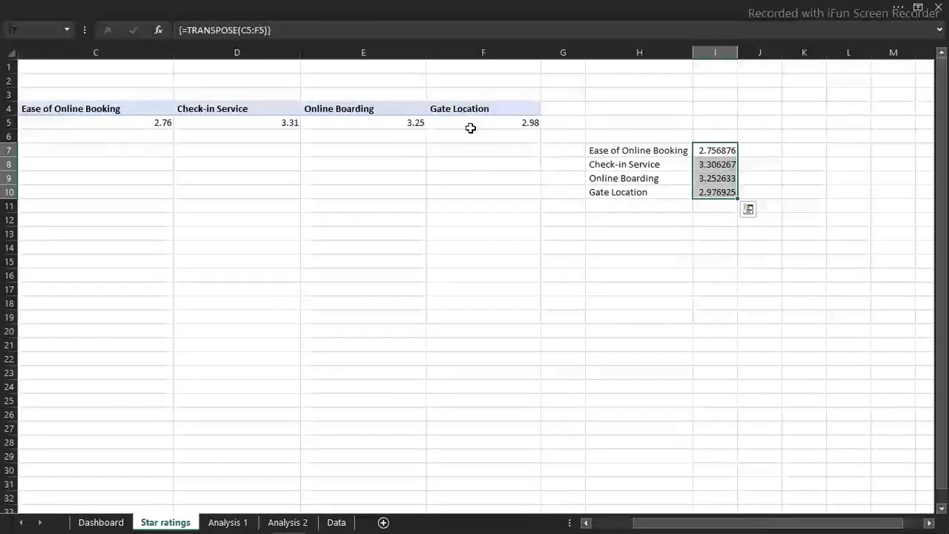
# Format the transposed ratings in I7:I10 as Number with two decimal places
pyautogui.hotkey('ctrl', '1')
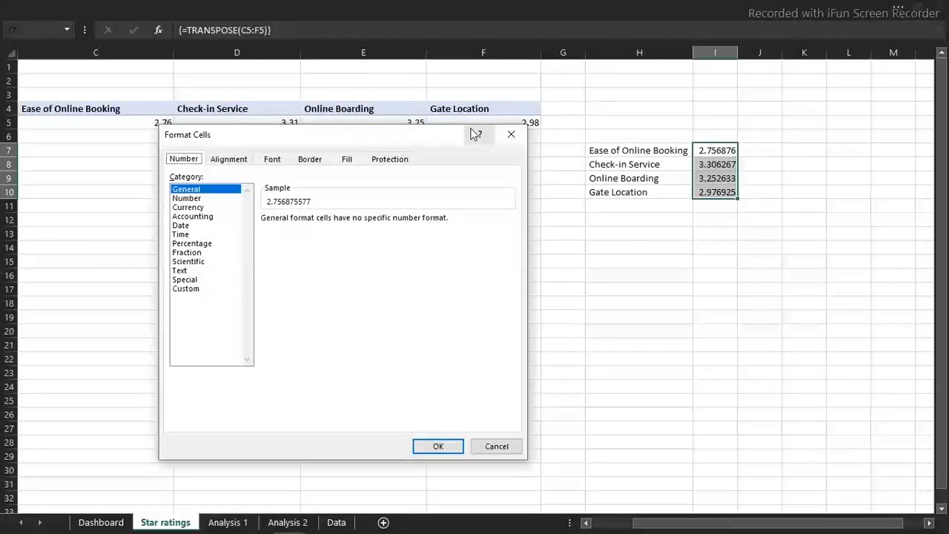
pyautogui.click(199, 198)
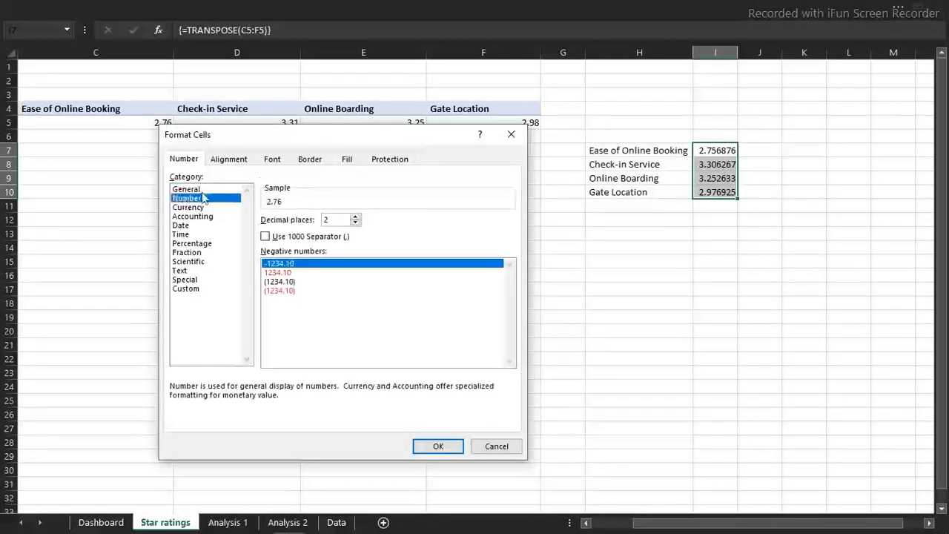
pyautogui.click(438, 447)
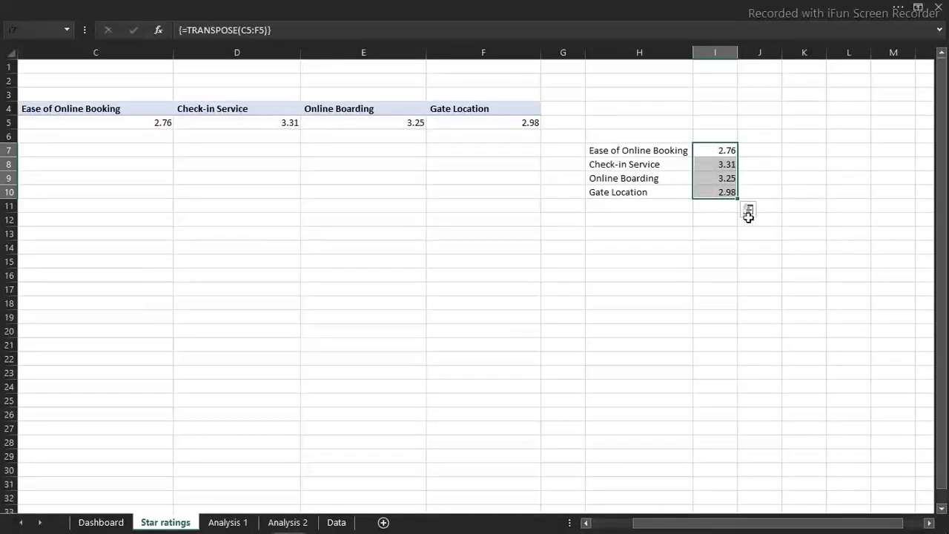
pyautogui.click(800, 205)
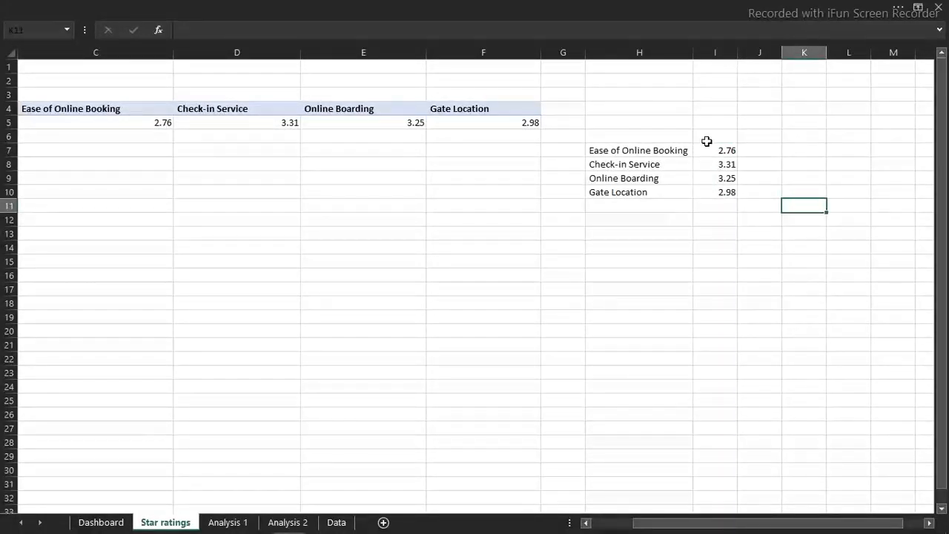
# Add the headings "Services" in H6 and "Average ratings" in I6 above the transposed table
pyautogui.click(652, 136)
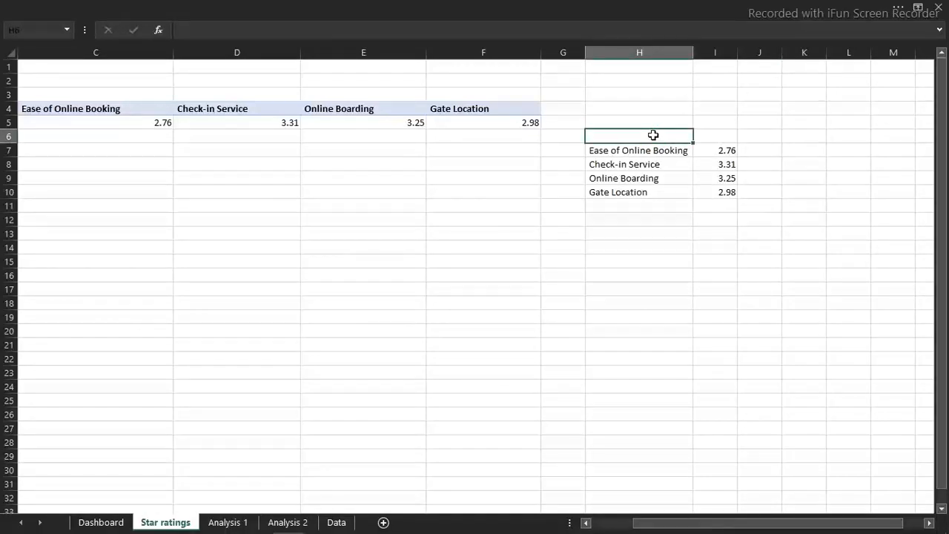
pyautogui.write('Services')
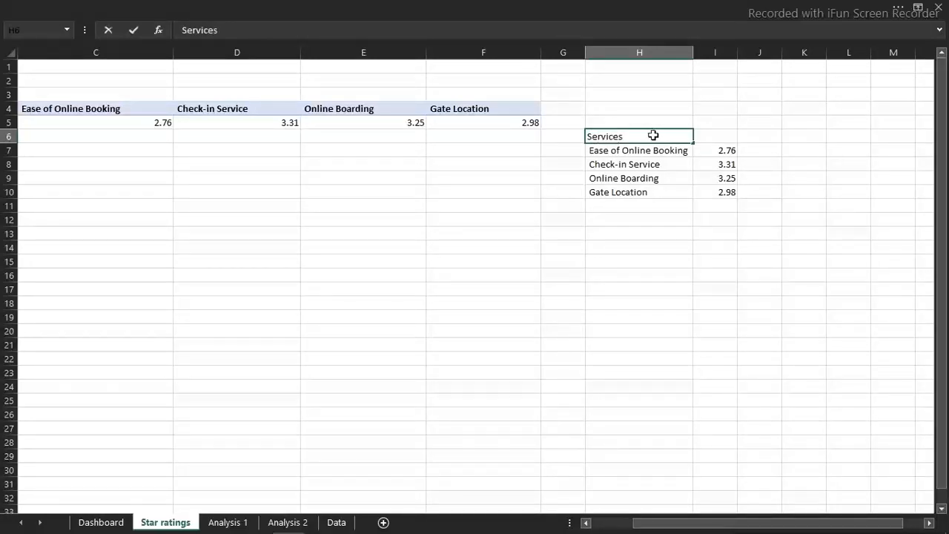
pyautogui.press('Tab')
pyautogui.write('Average ratings')
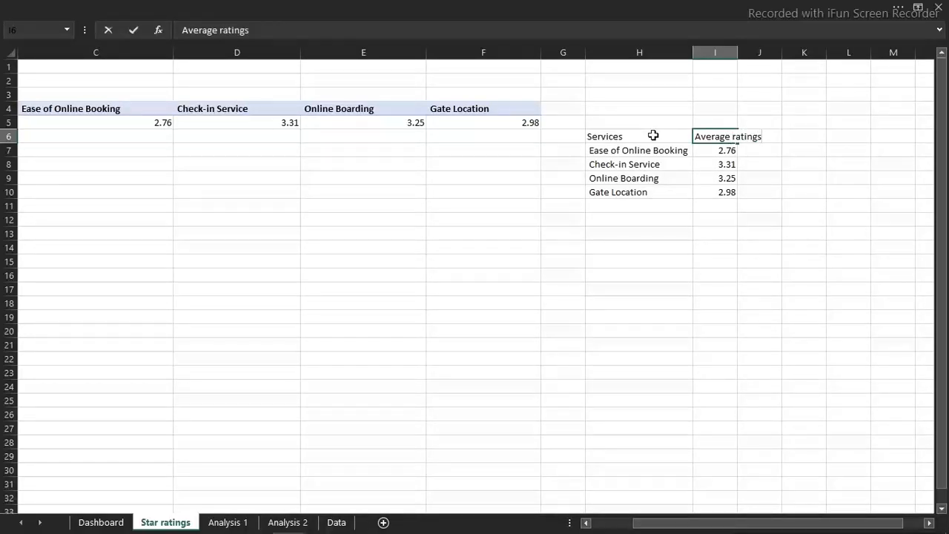
pyautogui.press('Tab')
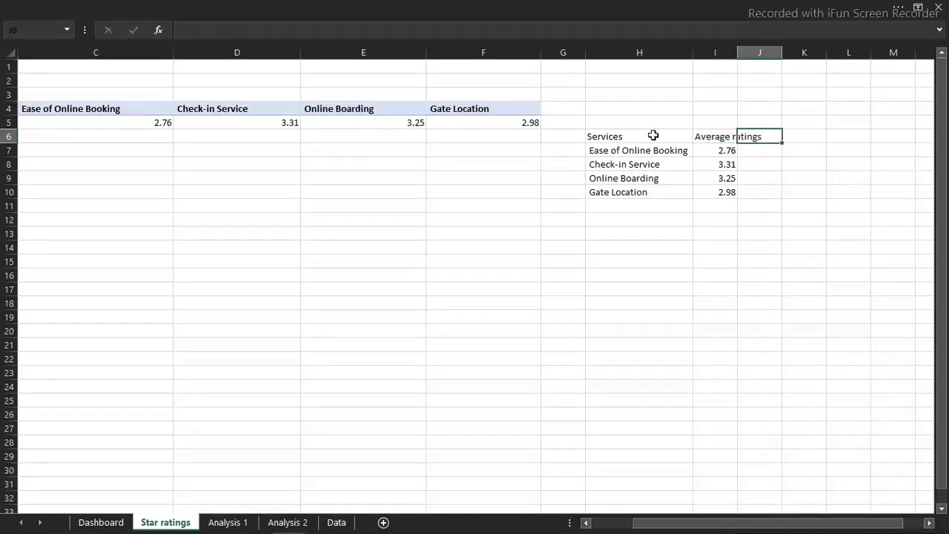
# Enter the star headings 1 to 5 across J6:N6 and fit column I to its contents
pyautogui.write('1')
pyautogui.press('Tab')
pyautogui.write('2')
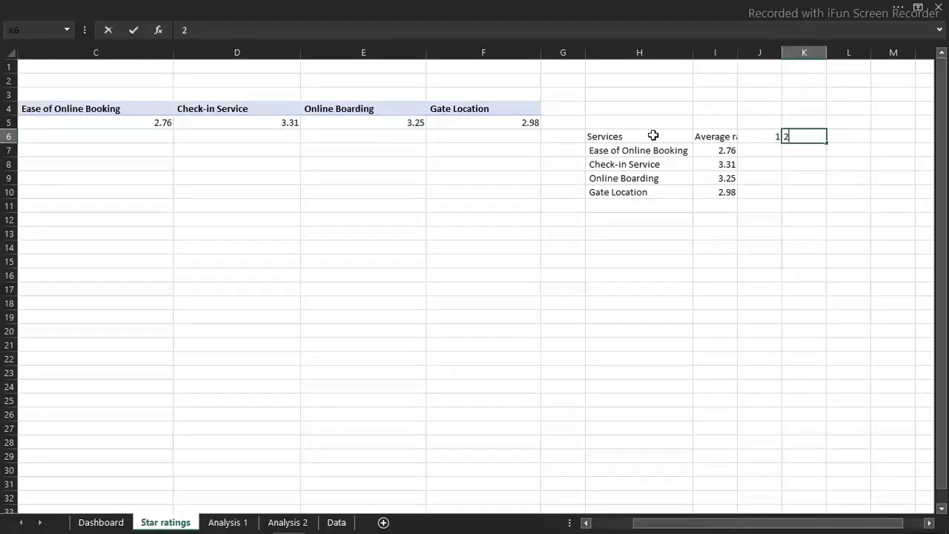
pyautogui.press('Tab')
pyautogui.write('3')
pyautogui.press('Tab')
pyautogui.write('4')
pyautogui.press('Tab')
pyautogui.write('5')
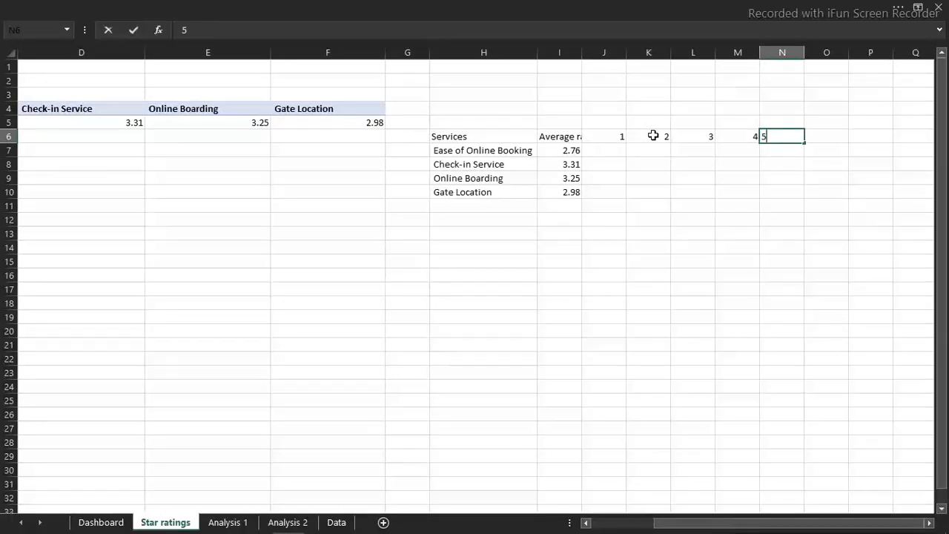
pyautogui.click(667, 192)
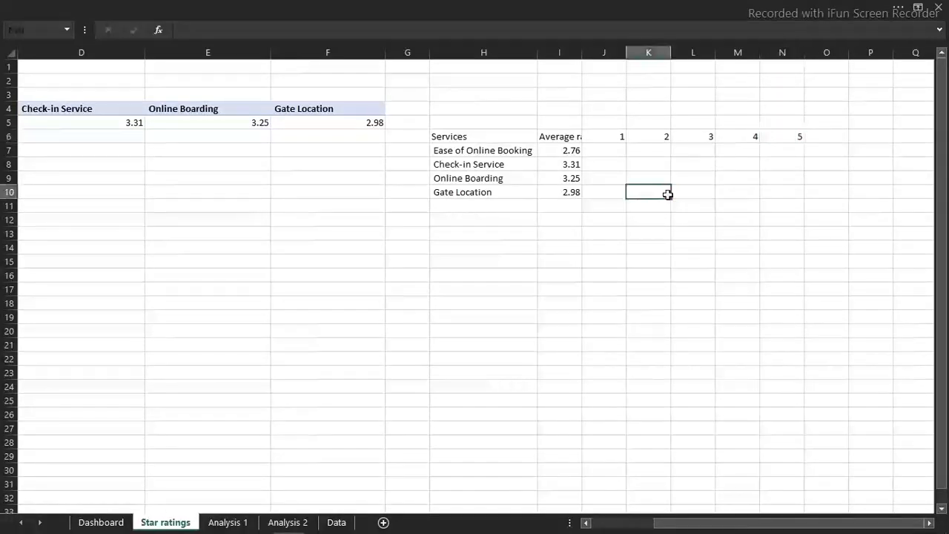
pyautogui.doubleClick(582, 51)
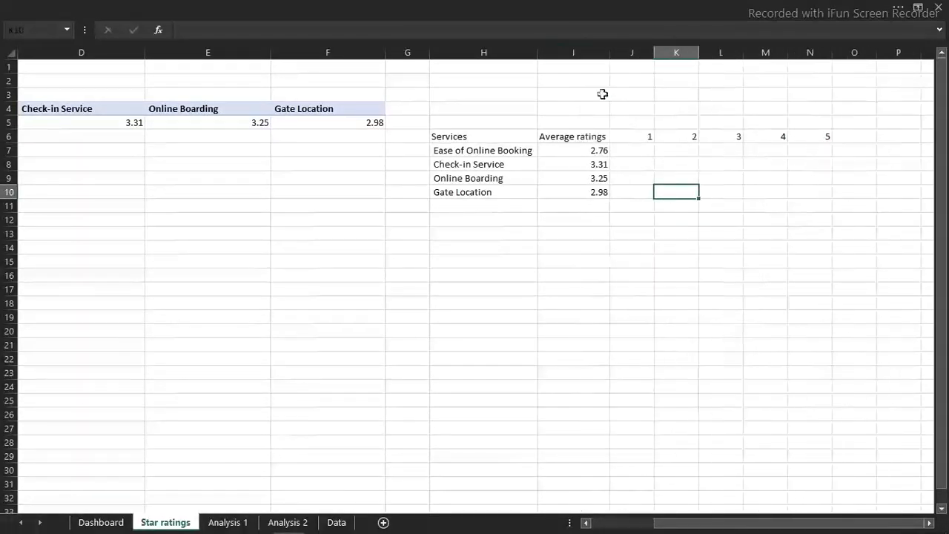
# Start an IF formula in J7 with the column-locked reference $I7 as the beginning of its logical test
pyautogui.click(634, 152)
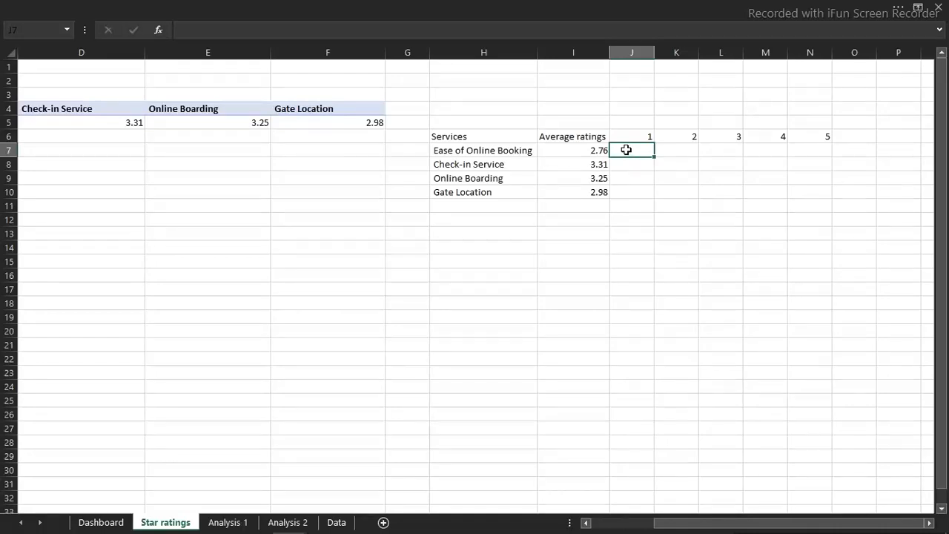
pyautogui.write('=')
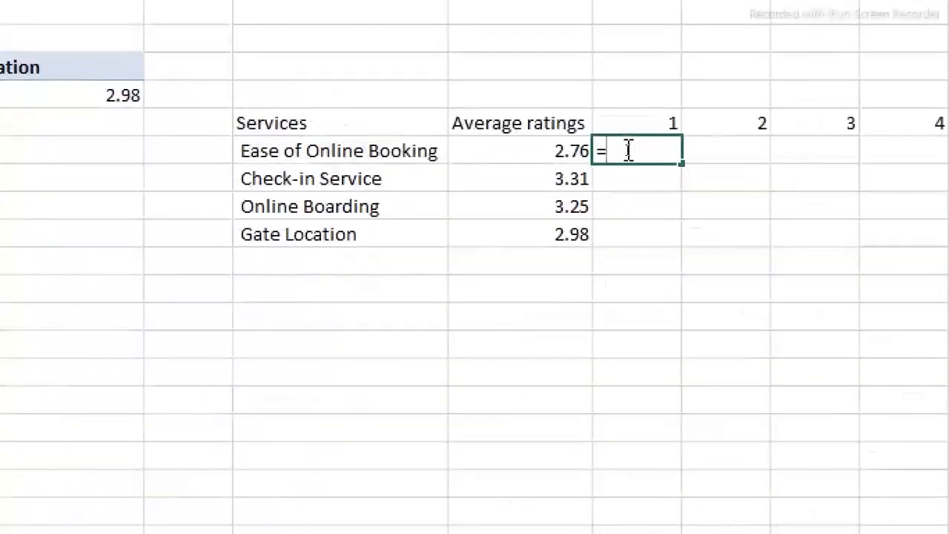
pyautogui.write('IF(')
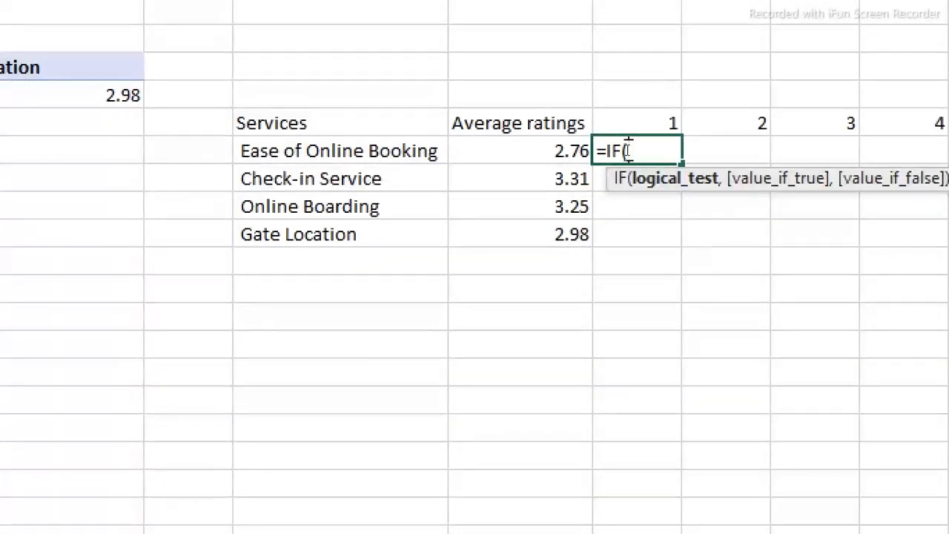
pyautogui.click(542, 150)
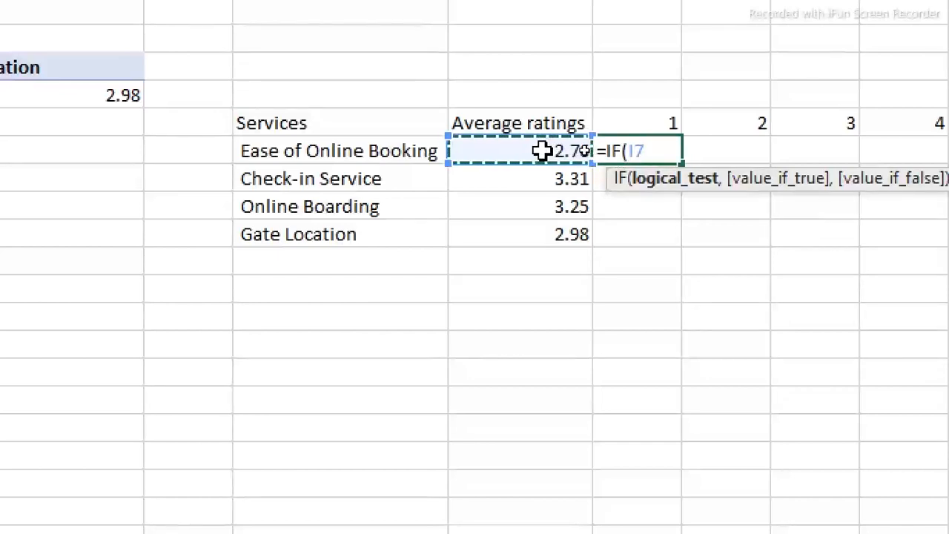
pyautogui.press('F4')
pyautogui.press('F4')
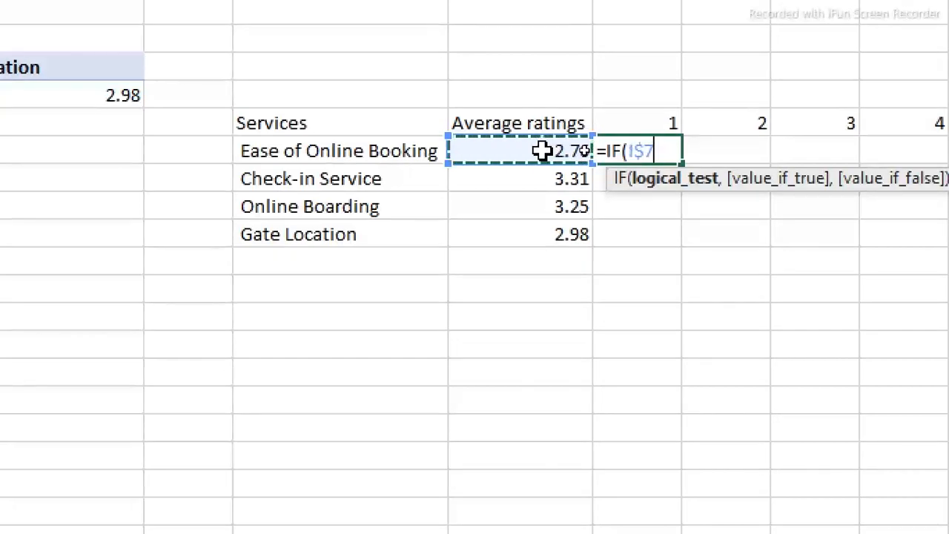
pyautogui.press('F4')
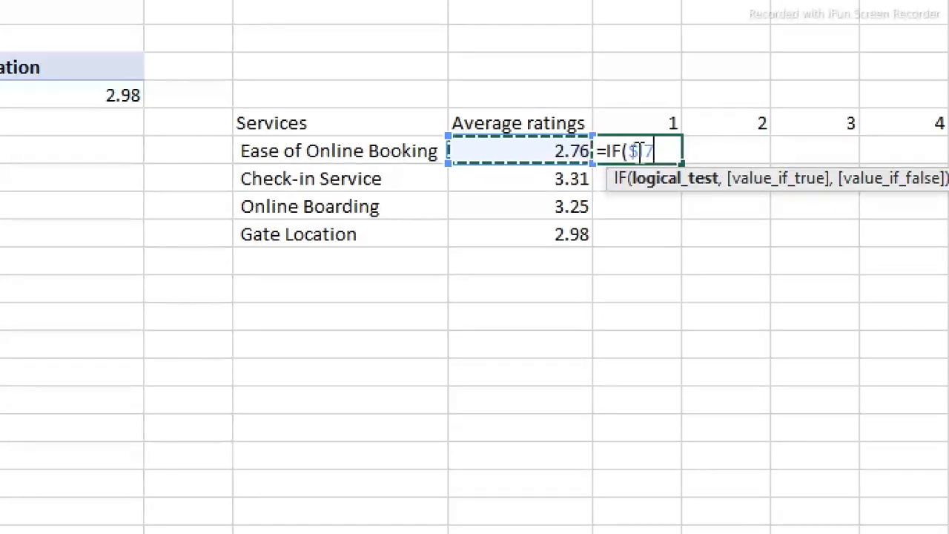
pyautogui.moveTo(639, 153); pyautogui.dragTo(631, 152)
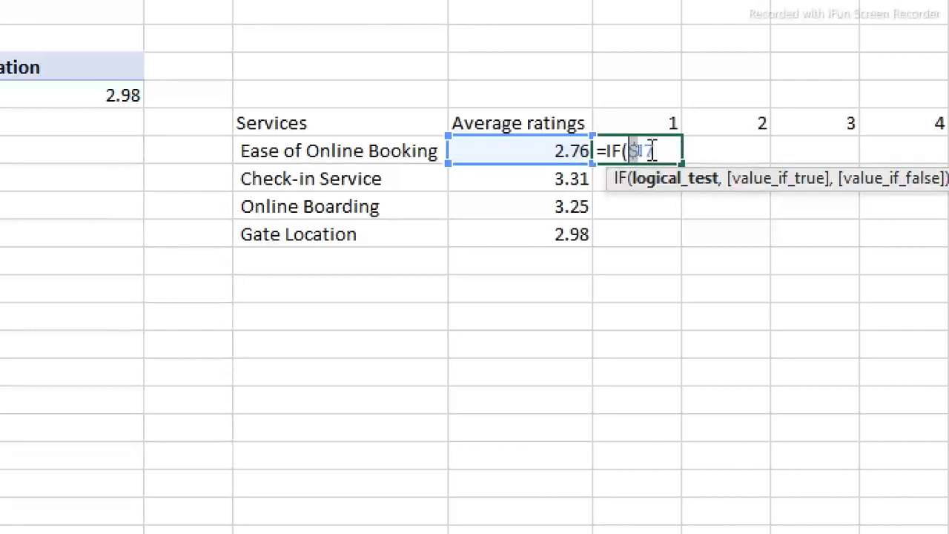
pyautogui.click(669, 154)
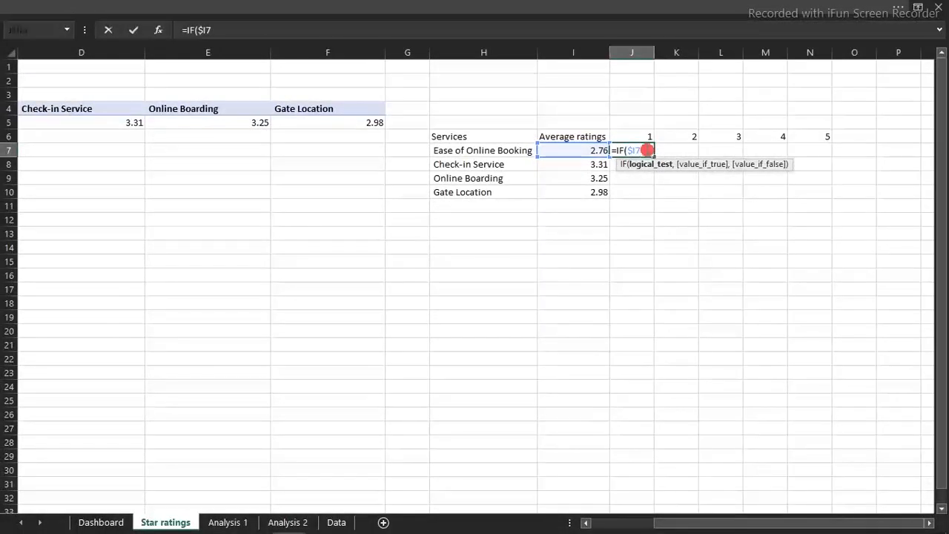
pyautogui.click(647, 151)
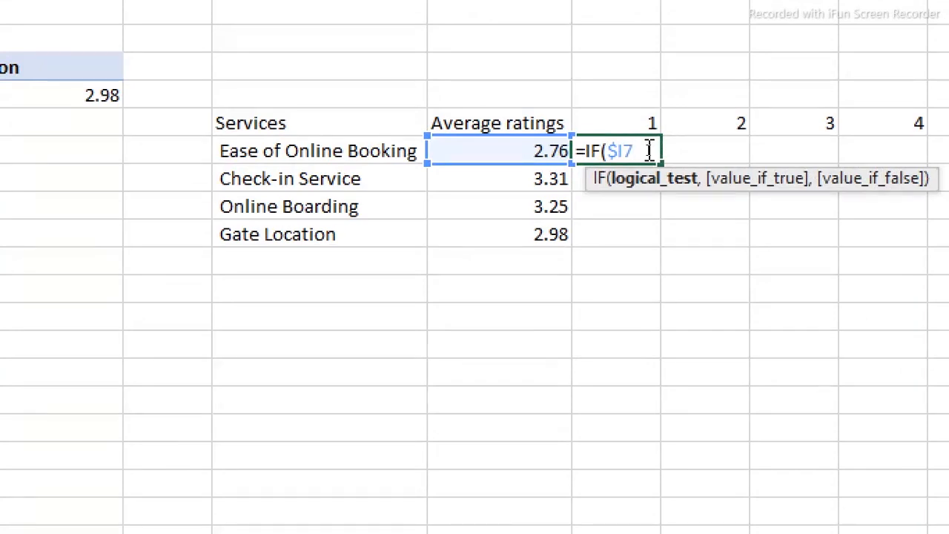
# Complete the logical test in J7 as $I7>=J$6 with 1 as the value if true
pyautogui.write('>3')
pyautogui.click(623, 120)
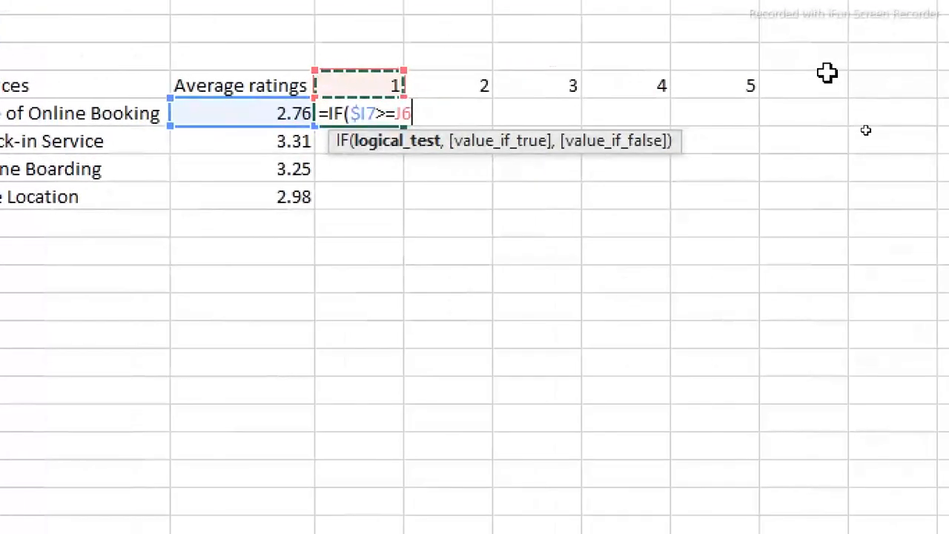
pyautogui.press('F4')
pyautogui.press('F4')
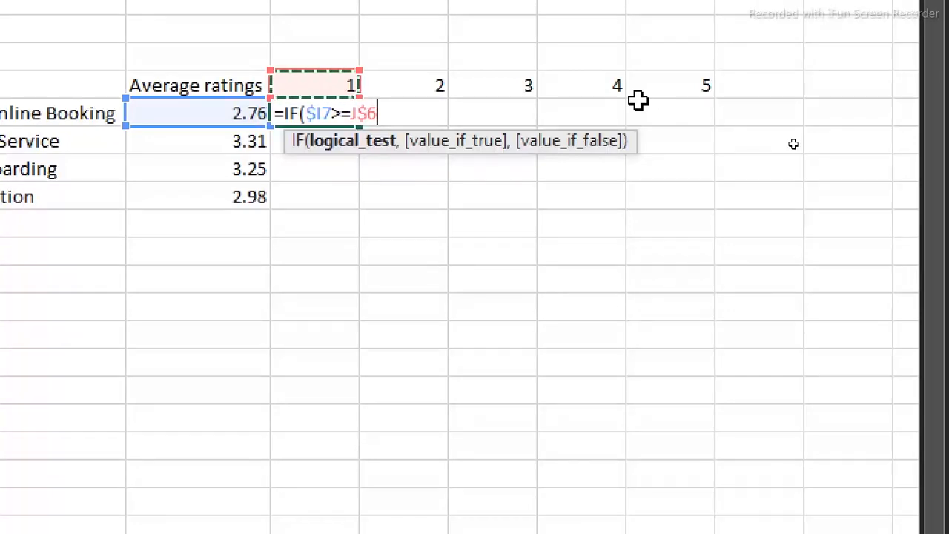
pyautogui.write(',')
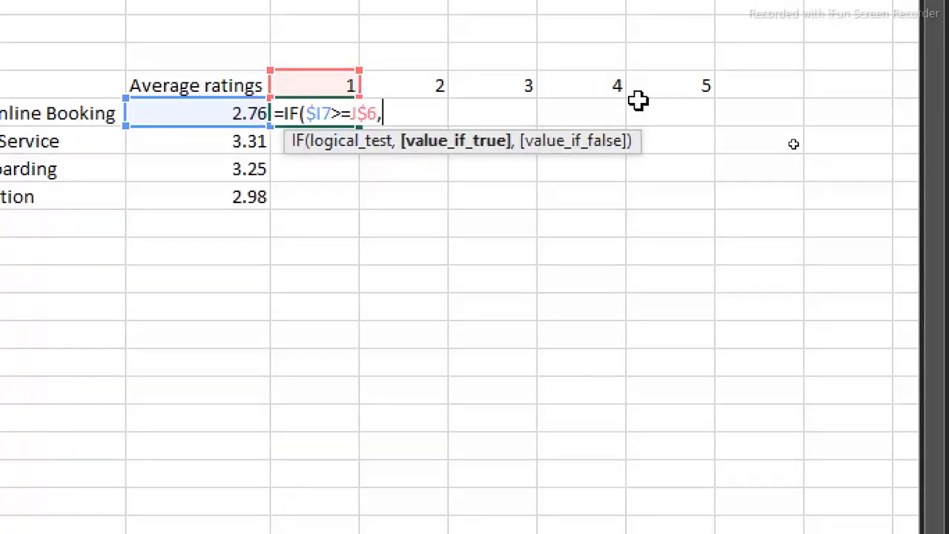
pyautogui.write('1,')
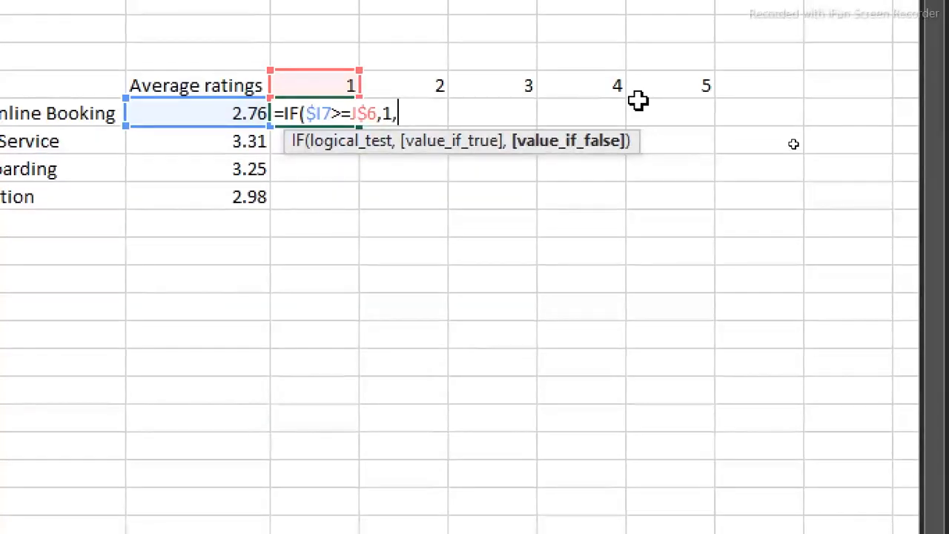
pyautogui.write('if')
# Nest a second IF as the value if false, beginning its logical test with INT($I7)
pyautogui.press('Tab')
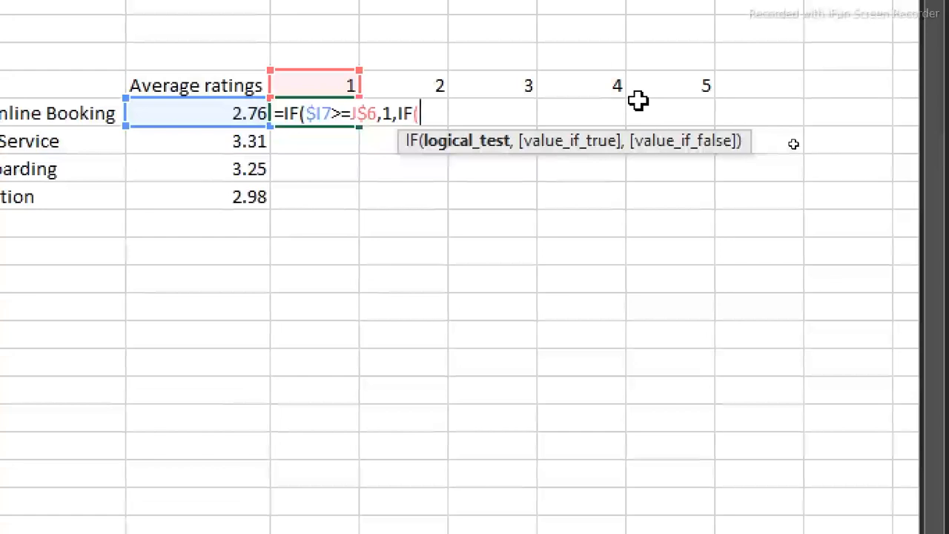
pyautogui.write('int')
pyautogui.press('Tab')
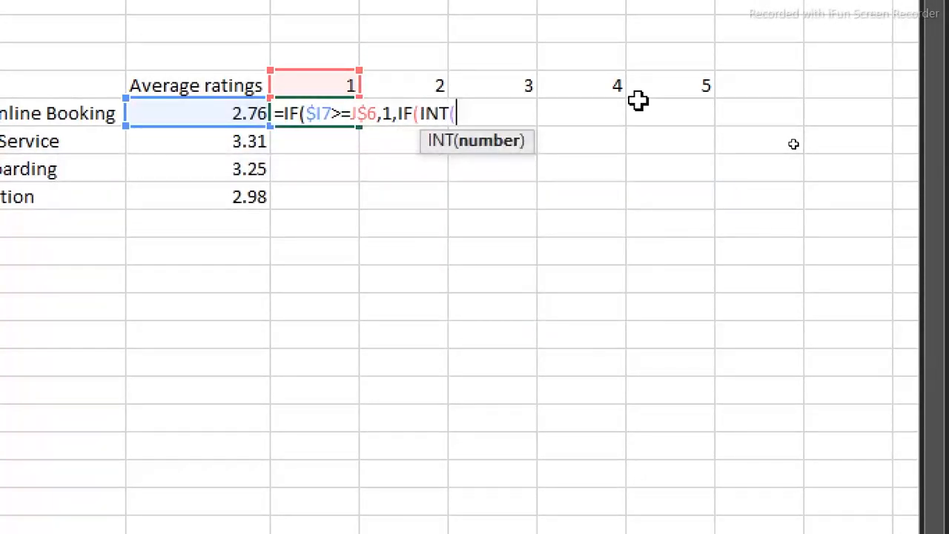
pyautogui.click(212, 112)
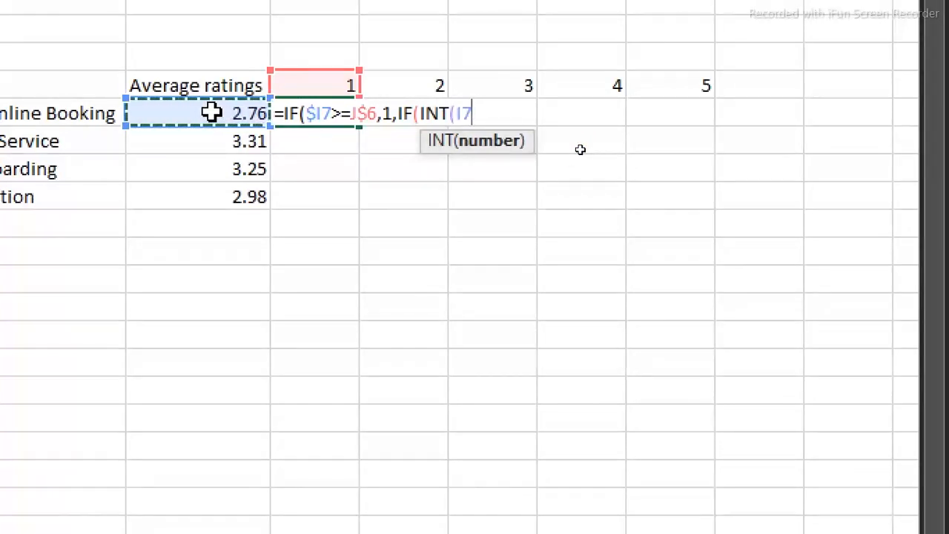
pyautogui.press('F4')
pyautogui.press('F4')
pyautogui.press('F4')
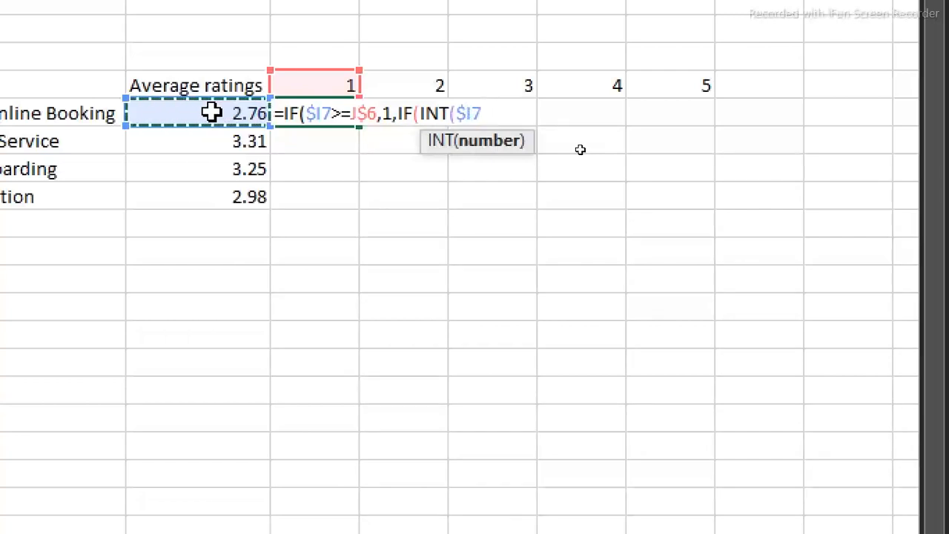
pyautogui.write(')=')
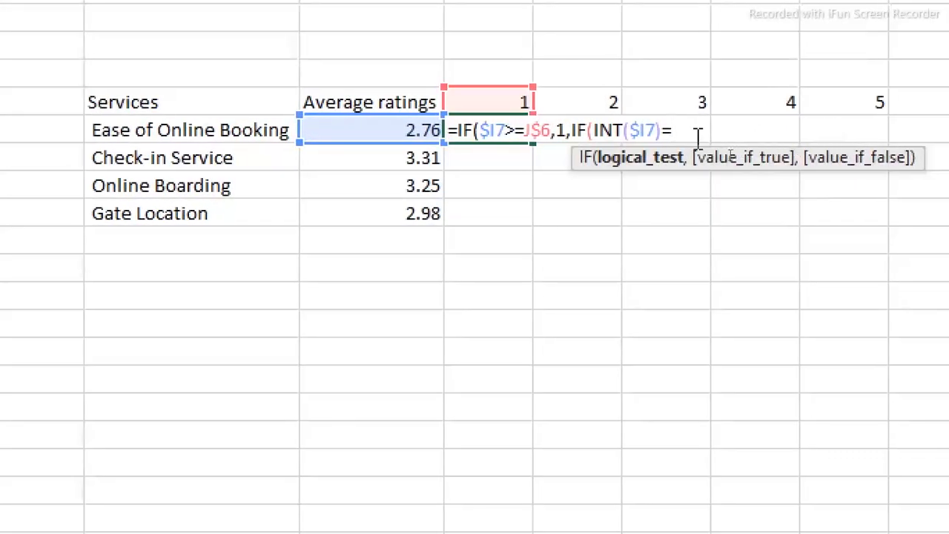
# Complete the nested IF's logical test as INT($I7)=J$6-1
pyautogui.click(473, 99)
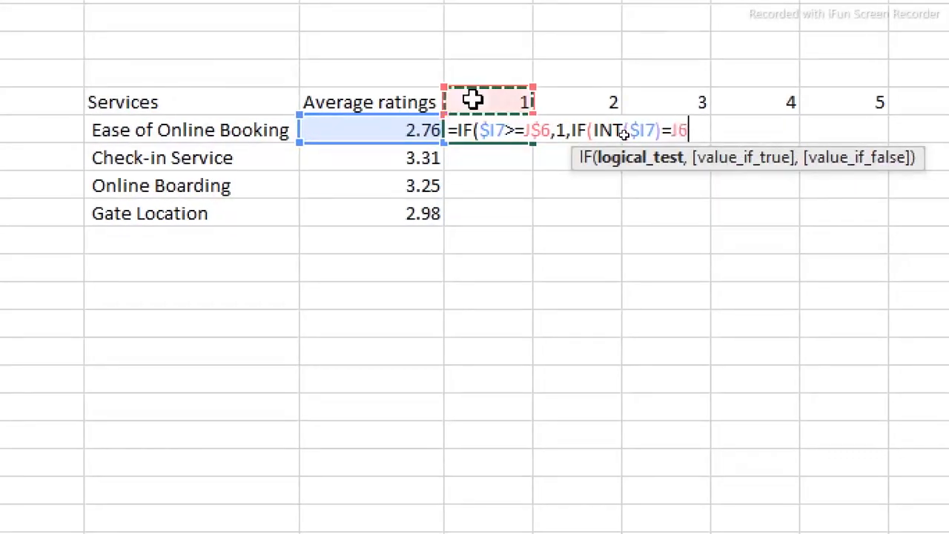
pyautogui.press('F4')
pyautogui.press('F4')
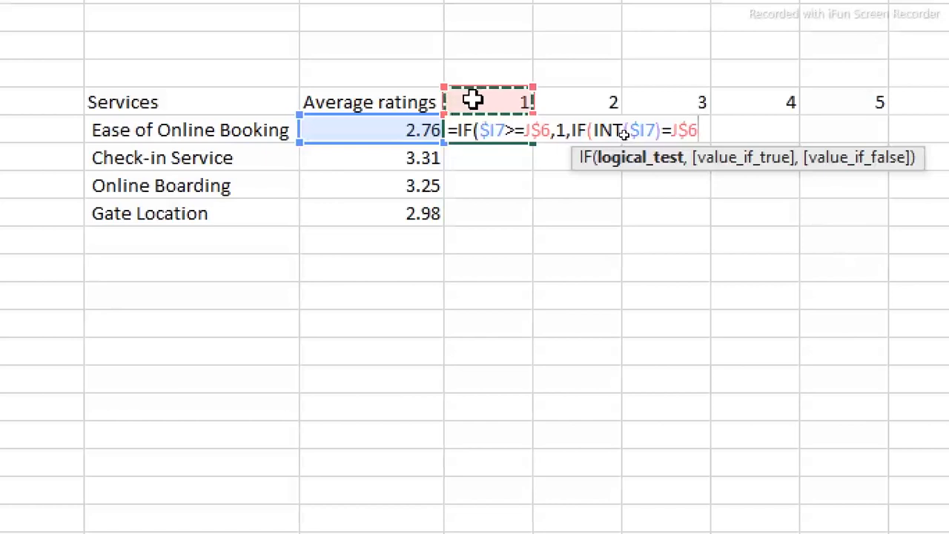
pyautogui.write('-1')
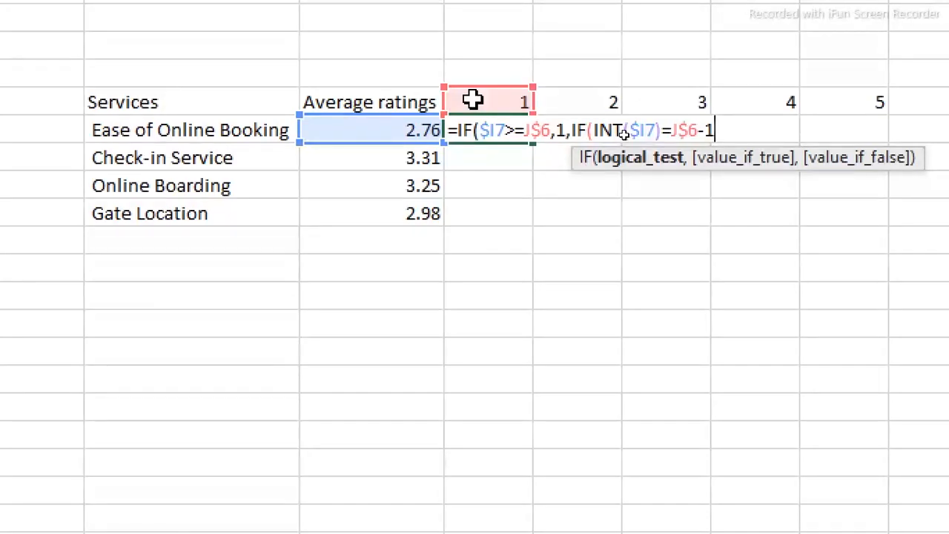
pyautogui.write(',')
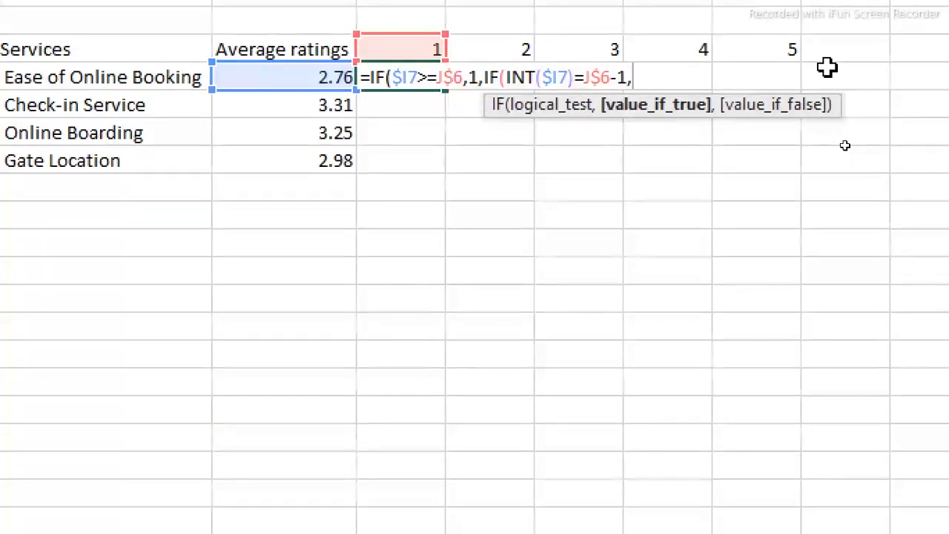
pyautogui.write('mo')
# Give the nested IF the results MOD($I7,1) if true and 0 if false, and enter the finished formula in J7
pyautogui.press('Tab')
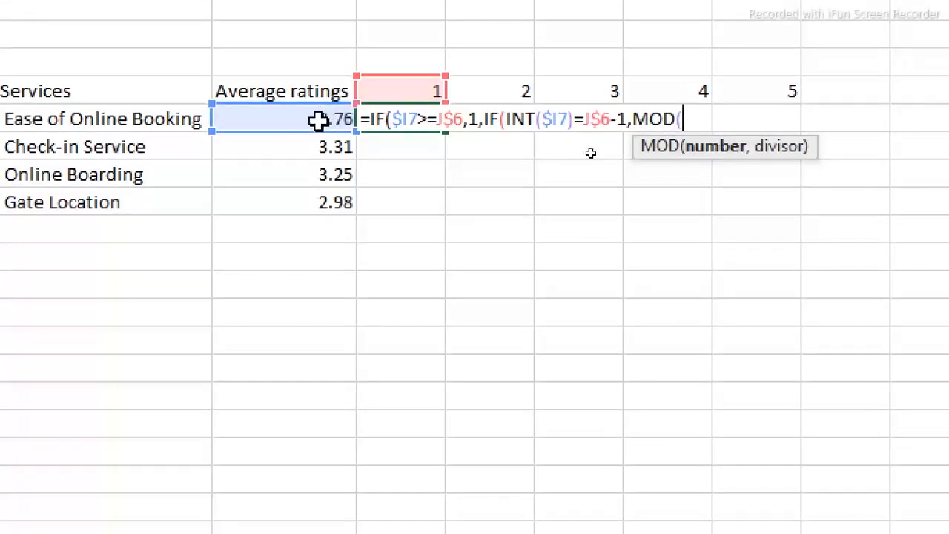
pyautogui.click(316, 120)
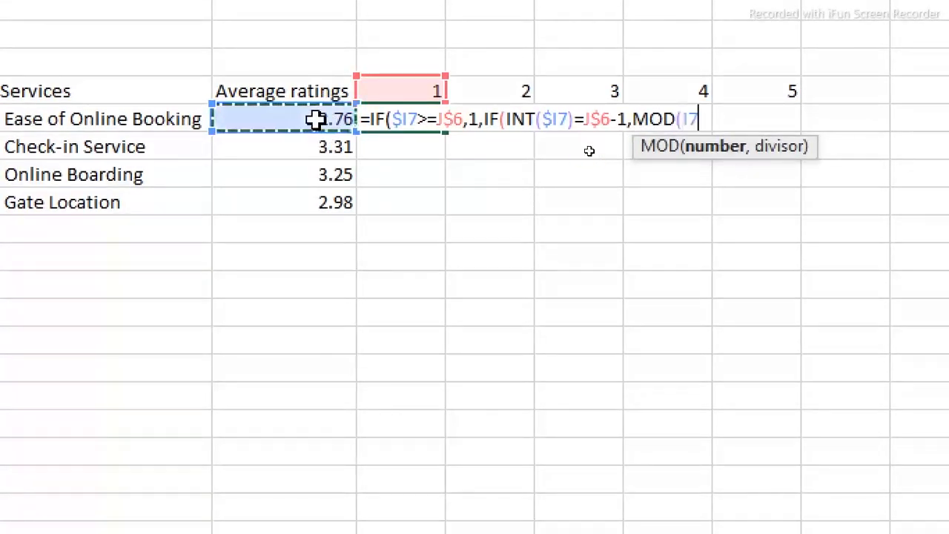
pyautogui.press('F4')
pyautogui.press('F4')
pyautogui.press('F4')
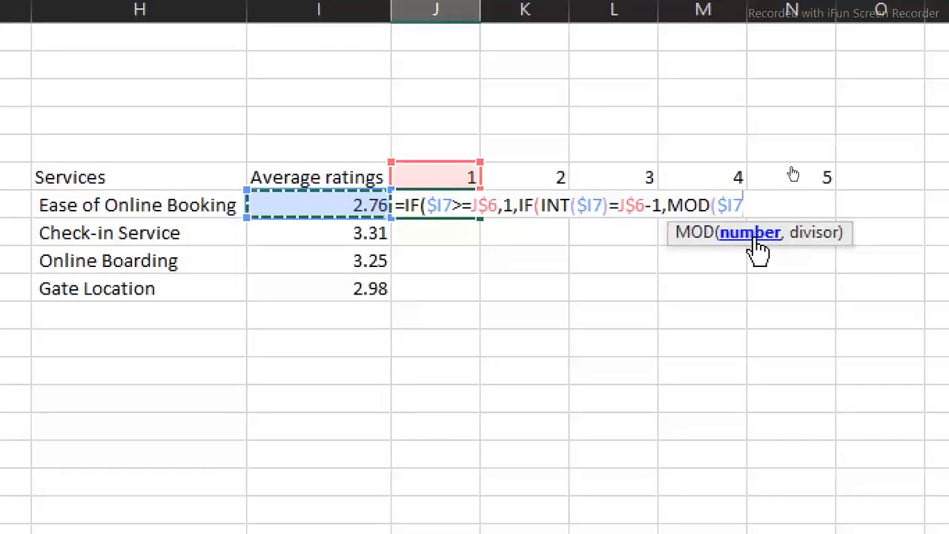
pyautogui.write(',')
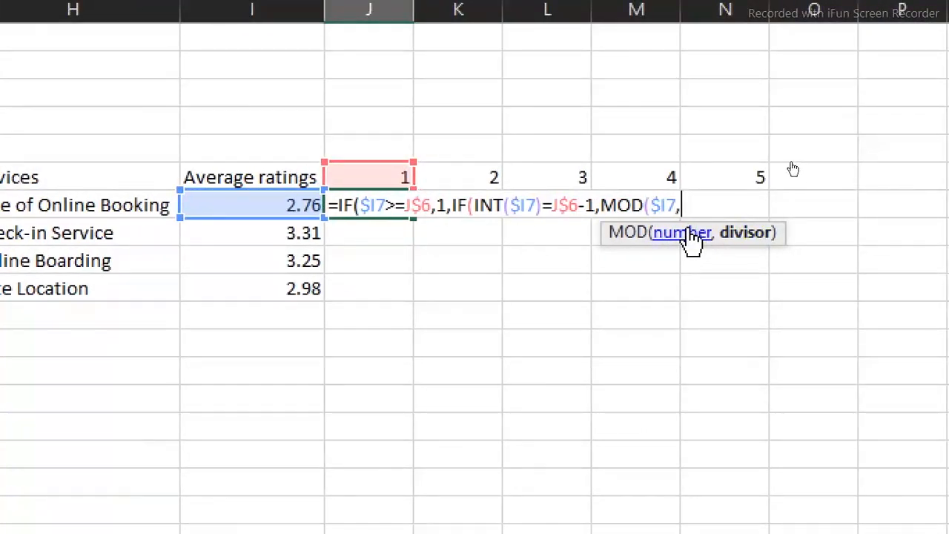
pyautogui.write('1)')
pyautogui.write(',0')
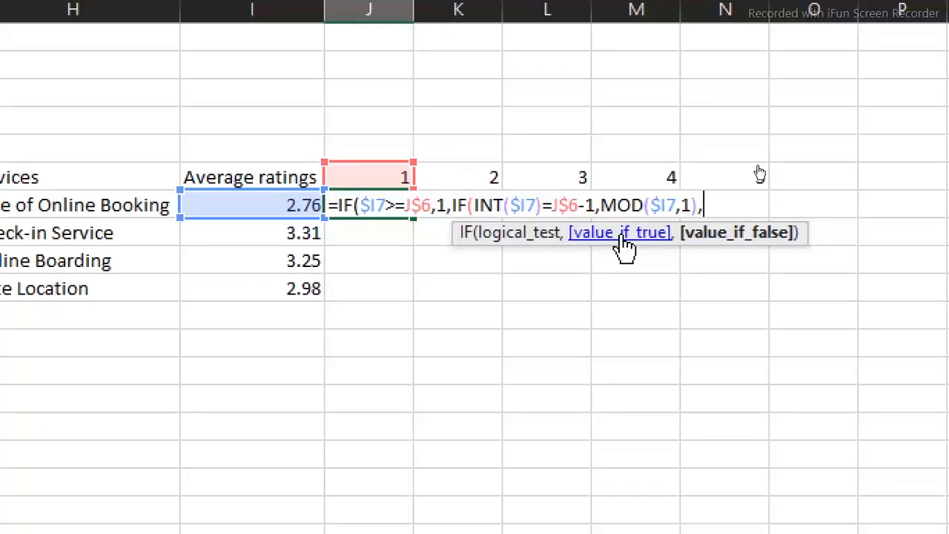
pyautogui.write('))')
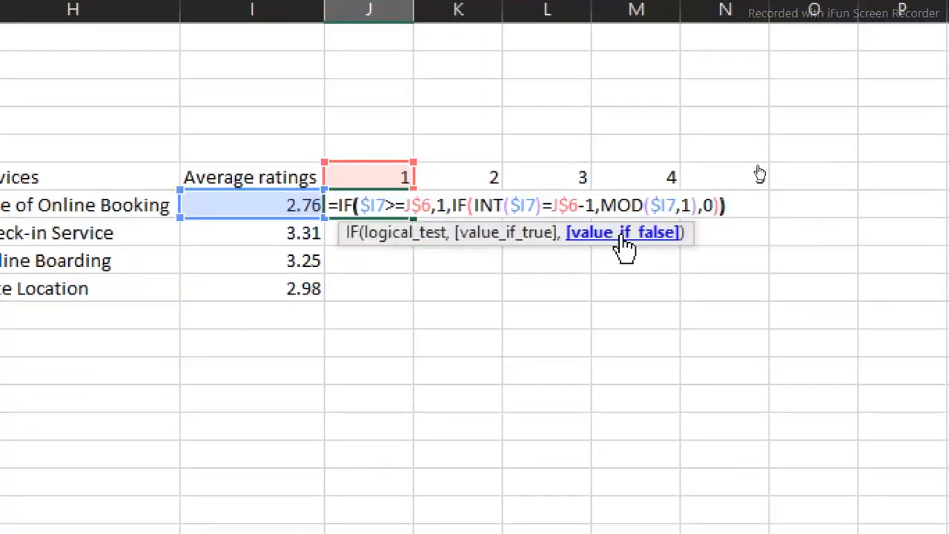
pyautogui.press('Return')
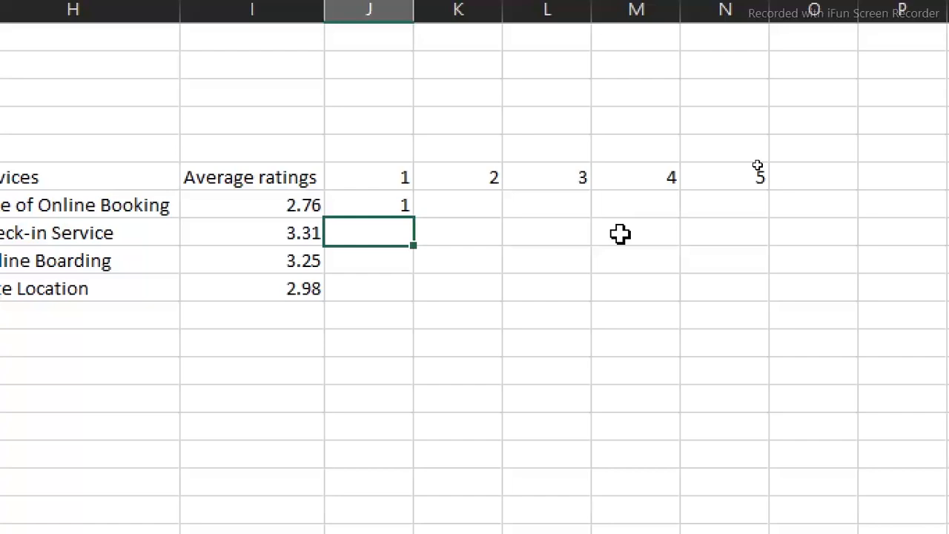
# Fill the star formula in J7 across to N7
pyautogui.click(399, 205)
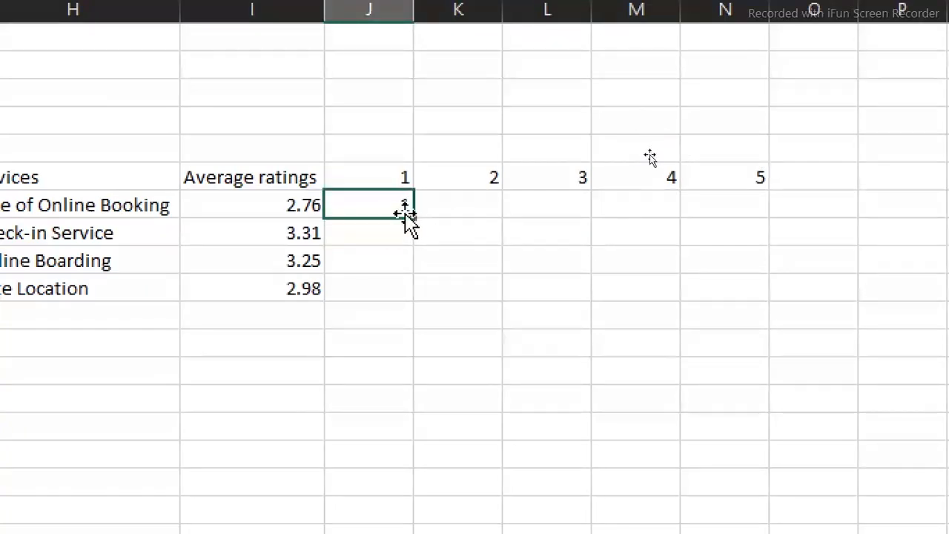
pyautogui.moveTo(416, 216)
pyautogui.mouseDown()
pyautogui.moveTo(829, 192)
pyautogui.moveTo(729, 195)
pyautogui.mouseUp()
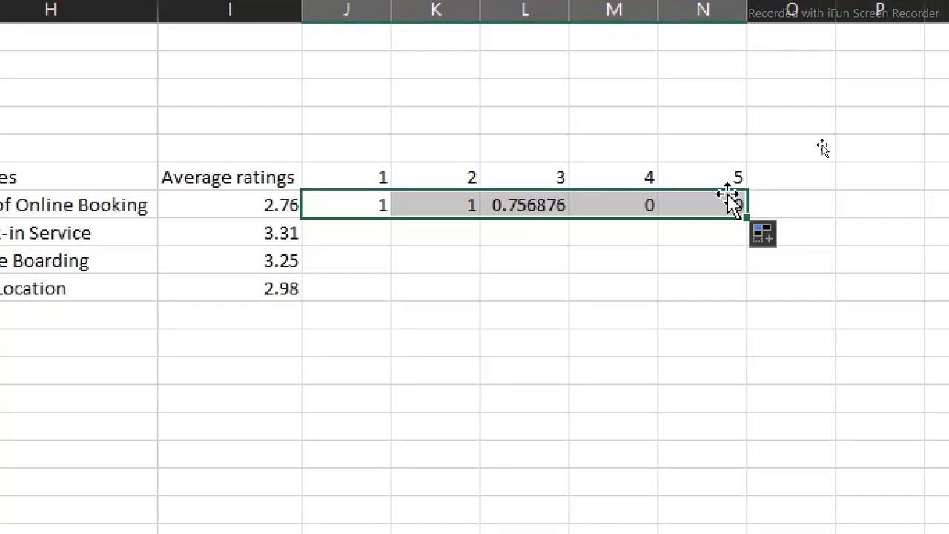
# Format J7:N7 as Number with 0 decimal places and fill the row down to row 10
pyautogui.hotkey('ctrl', '1')
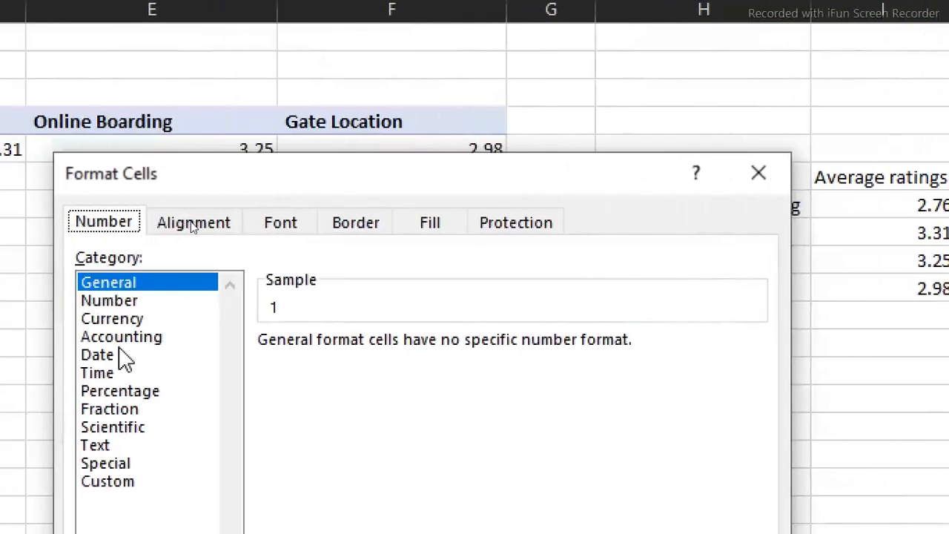
pyautogui.click(119, 302)
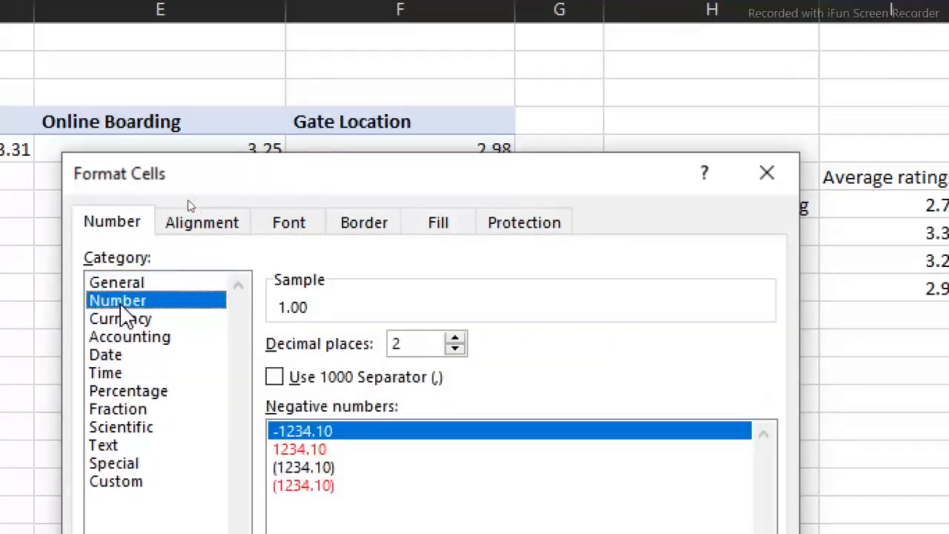
pyautogui.click(454, 349)
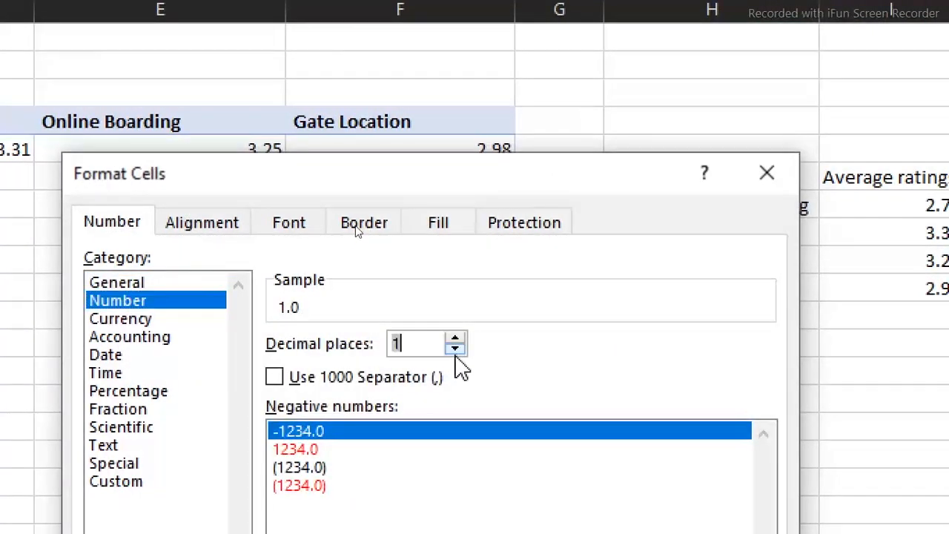
pyautogui.click(455, 350)
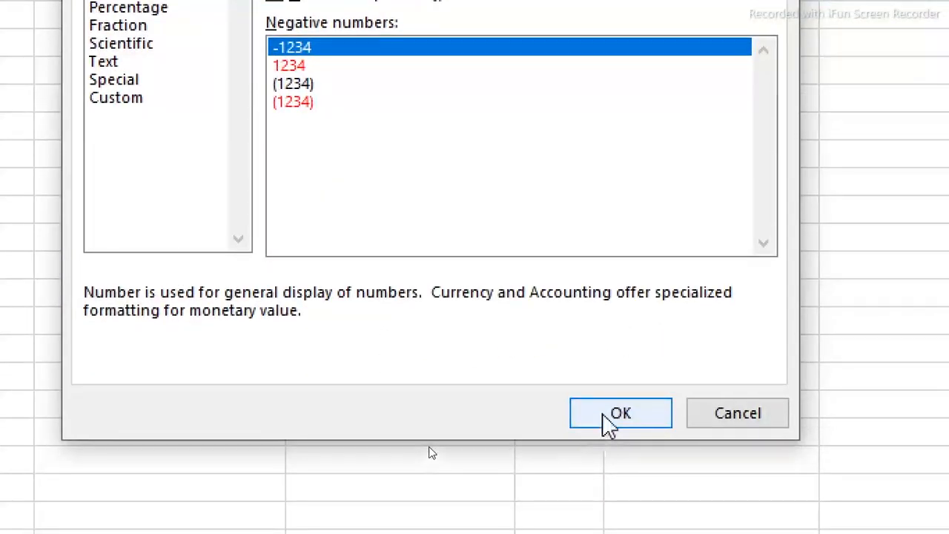
pyautogui.click(603, 415)
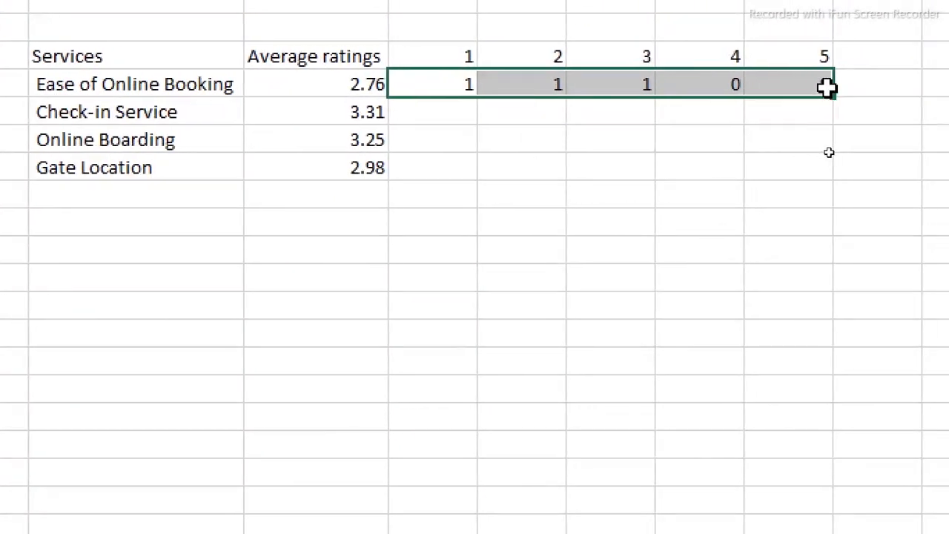
pyautogui.moveTo(829, 96); pyautogui.dragTo(820, 176)
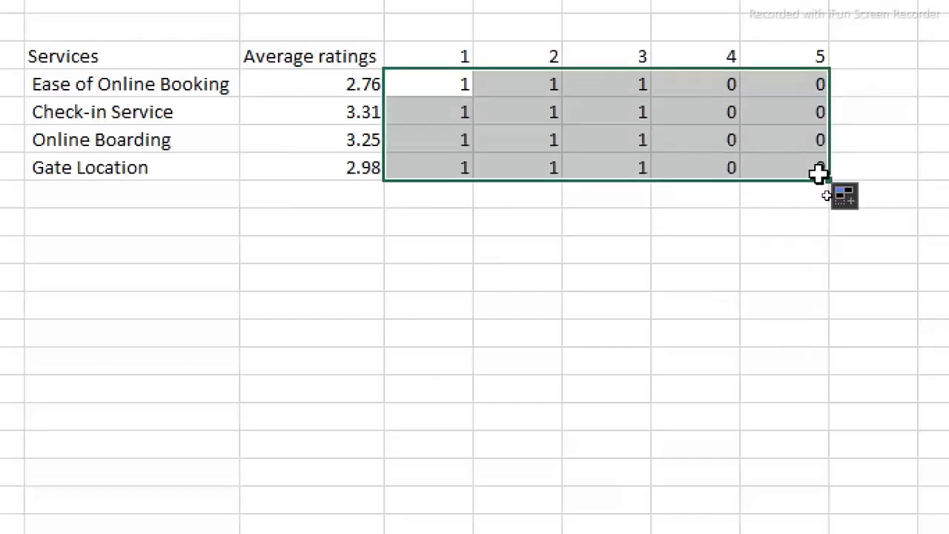
# Examine the filled formulas in J9, M9 and M10 to check their references to the average rating and star number
pyautogui.click(441, 142)
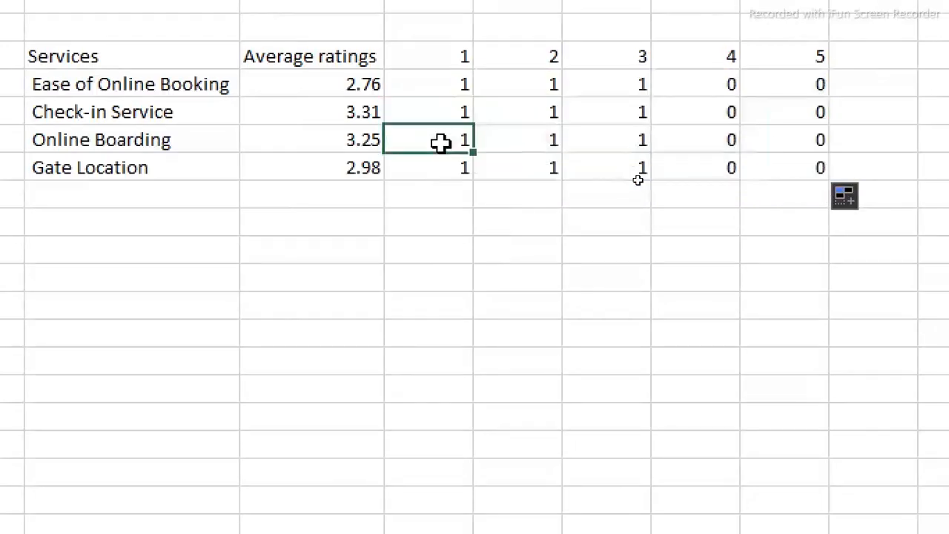
pyautogui.doubleClick(442, 142)
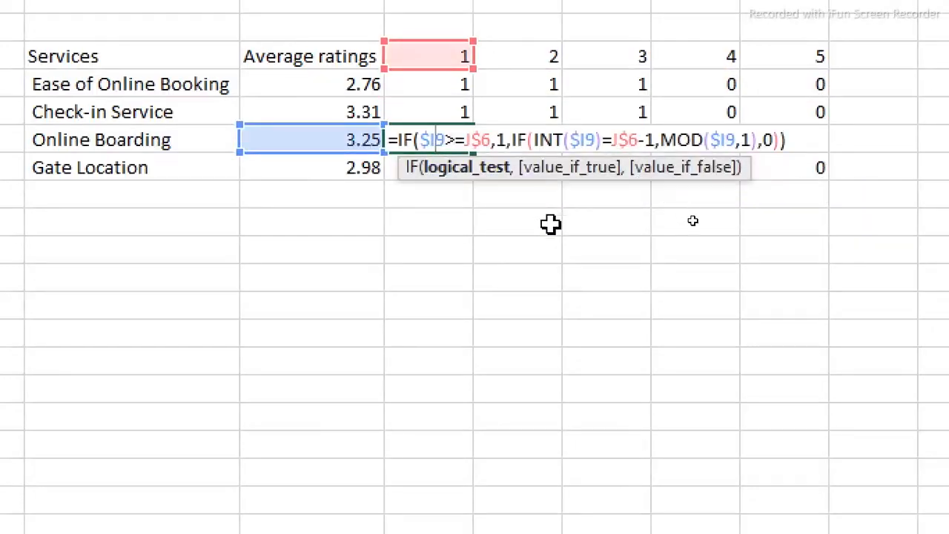
pyautogui.press('Escape')
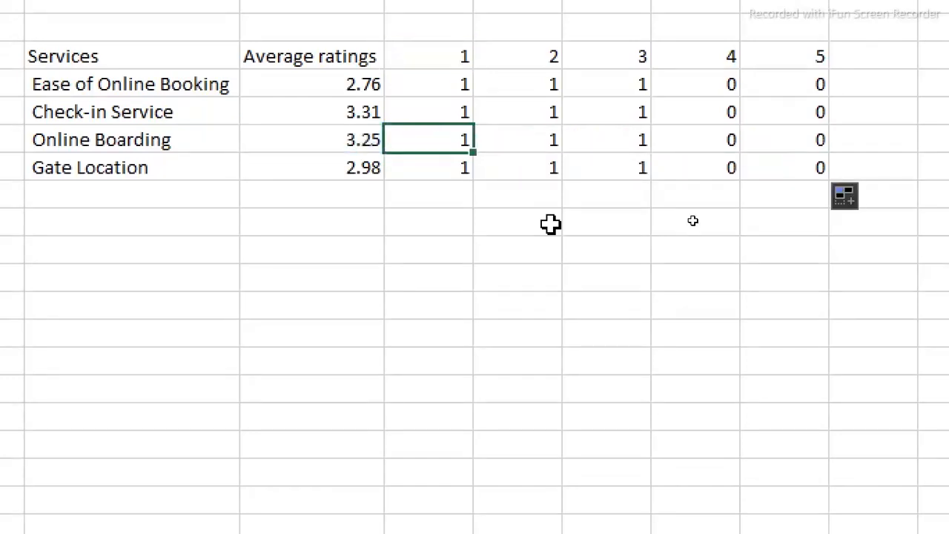
pyautogui.doubleClick(718, 140)
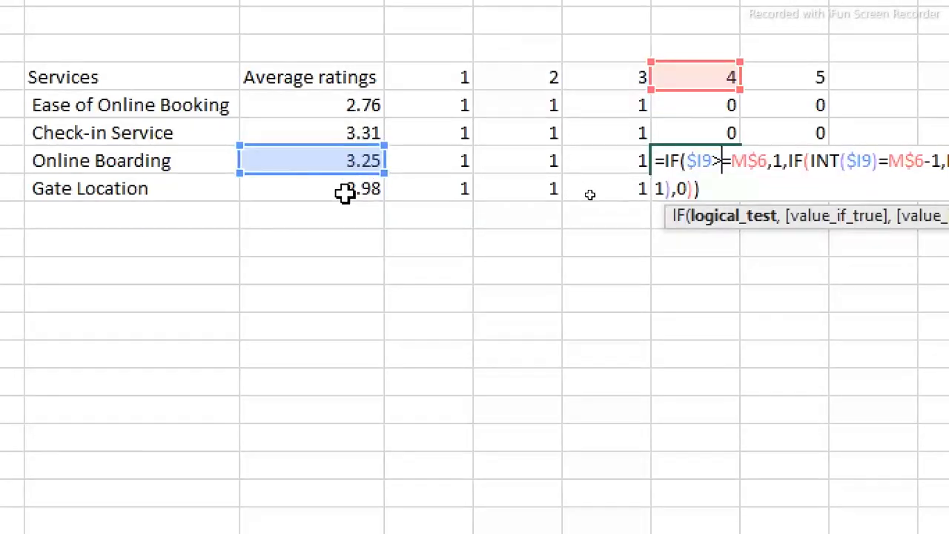
pyautogui.hotkey('ctrl', 'Return')
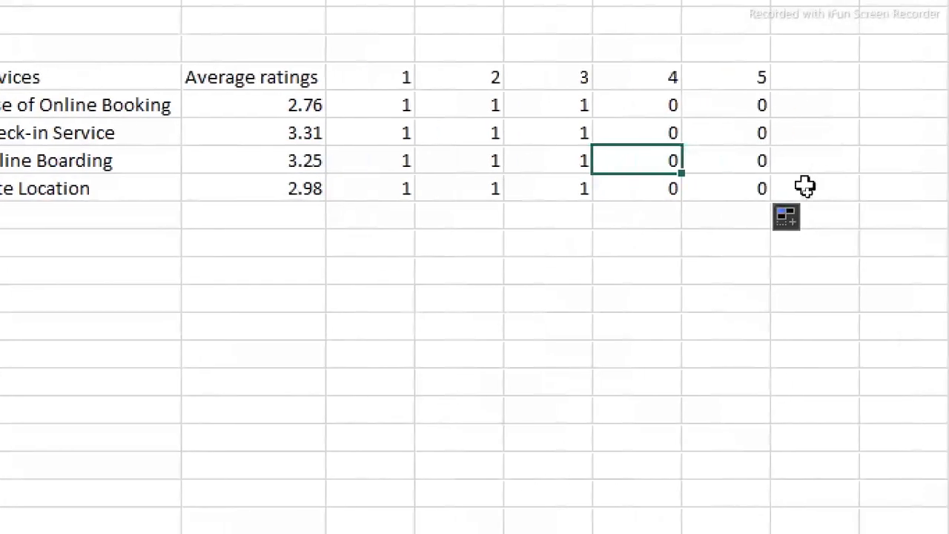
pyautogui.click(616, 189)
pyautogui.doubleClick(607, 188)
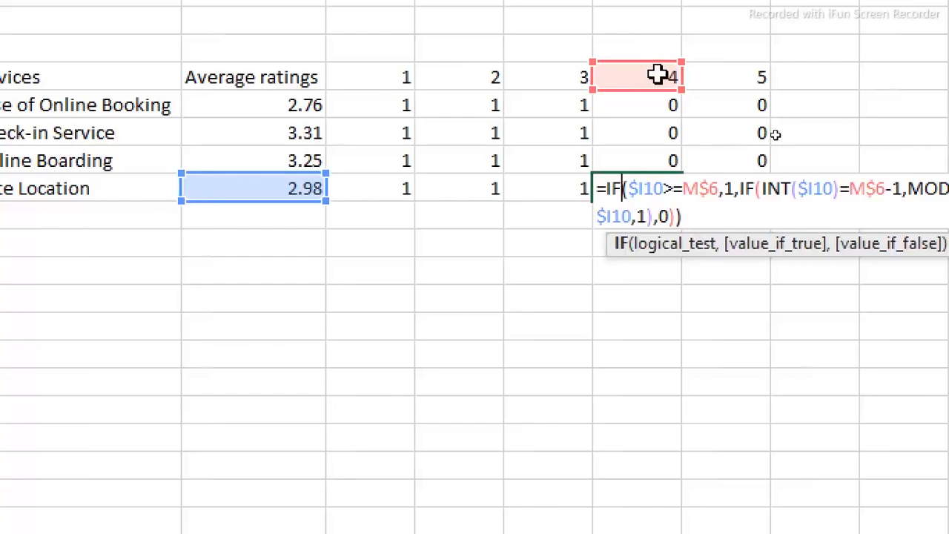
pyautogui.hotkey('ctrl', 'Return')
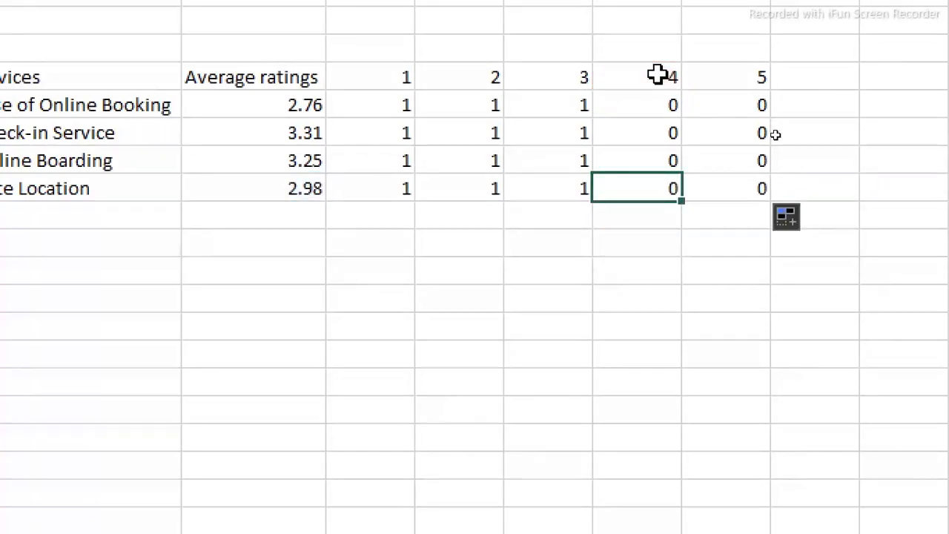
# Try the 3 Stars conditional formatting icon set on J7:N10 and undo it
pyautogui.click(427, 157)
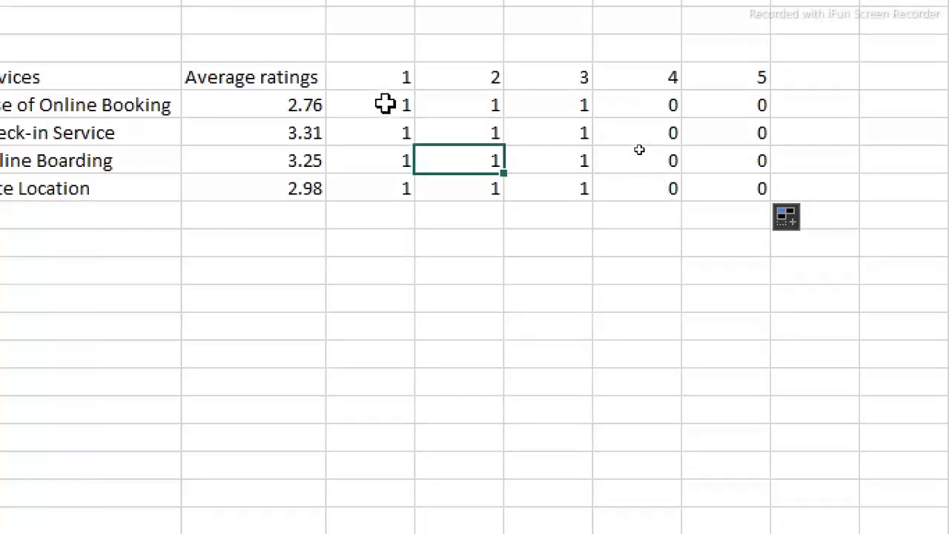
pyautogui.moveTo(385, 104); pyautogui.dragTo(727, 189)
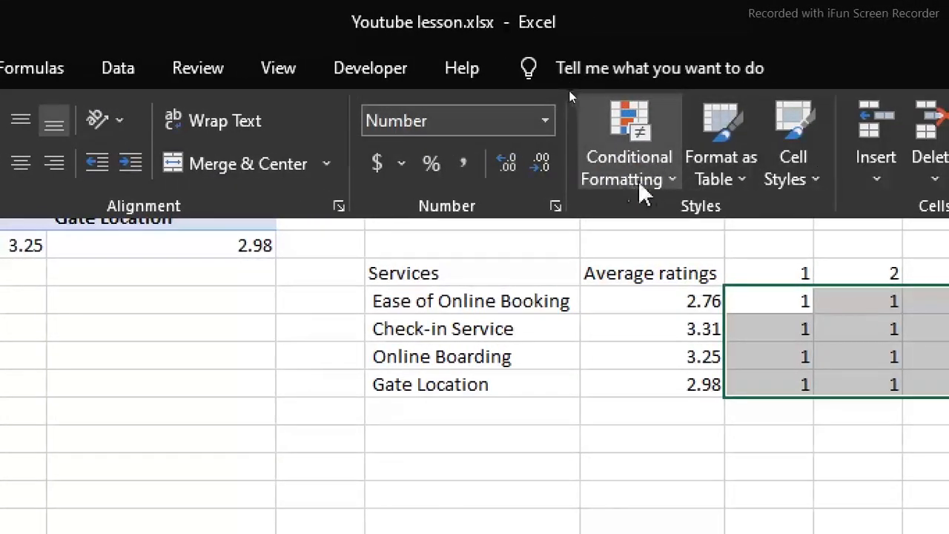
pyautogui.click(664, 181)
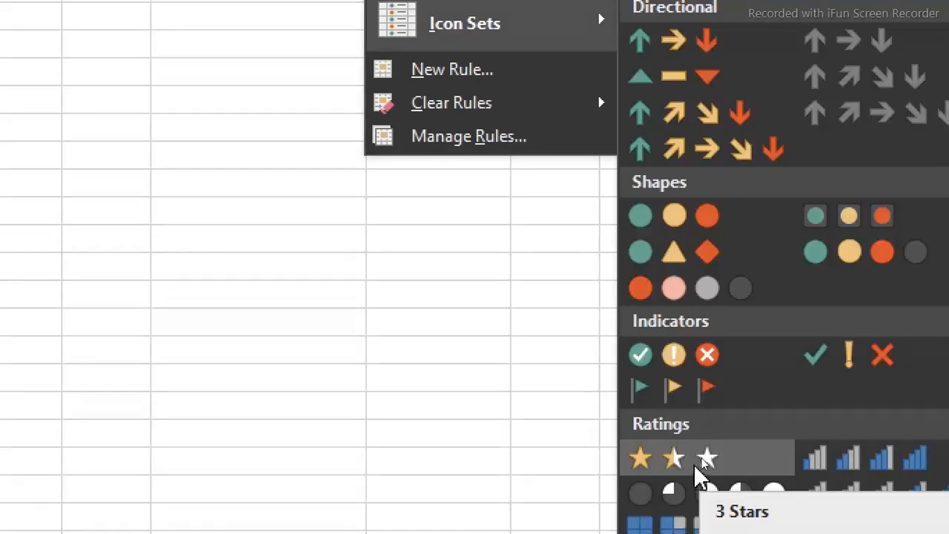
pyautogui.click(706, 460)
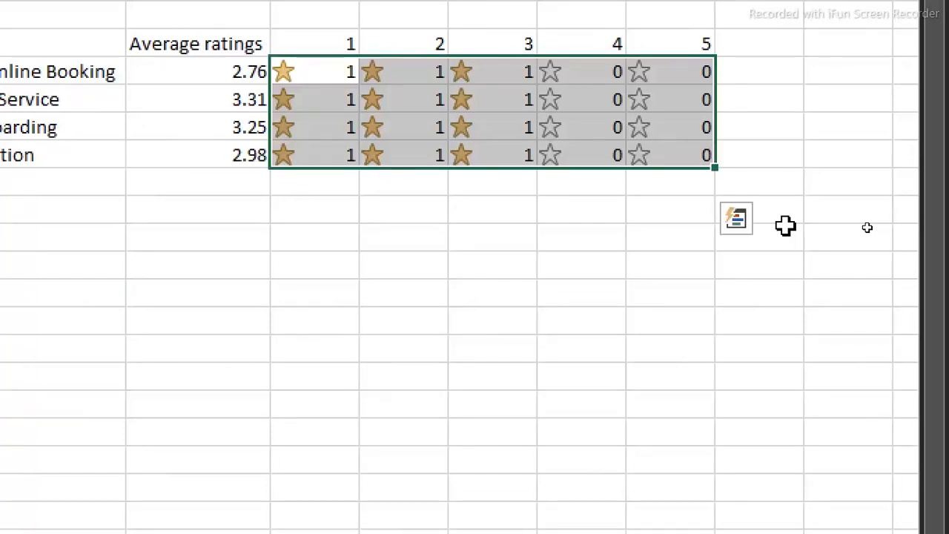
pyautogui.hotkey('ctrl', 'z')
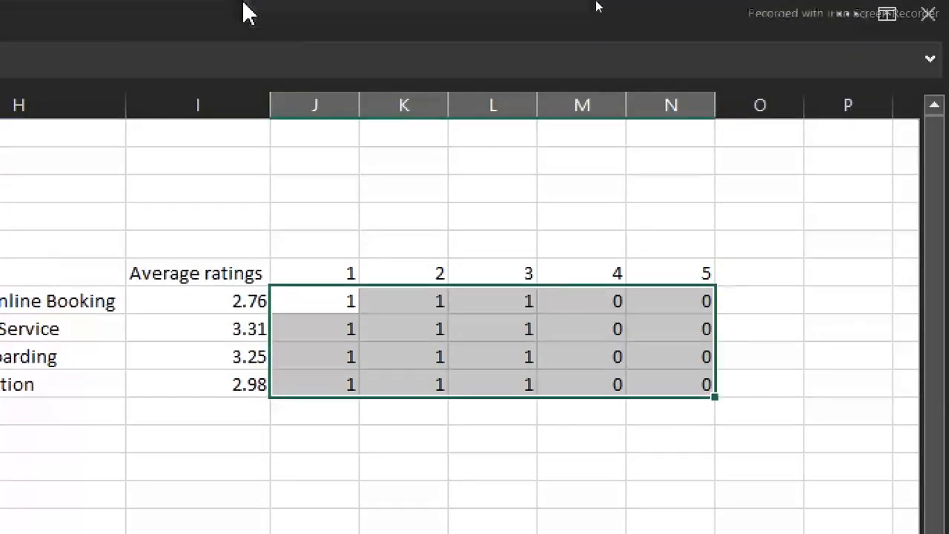
# Create an icon set conditional formatting rule for J7:N10 with the 3 Stars style, showing only the icons
pyautogui.click(244, 5)
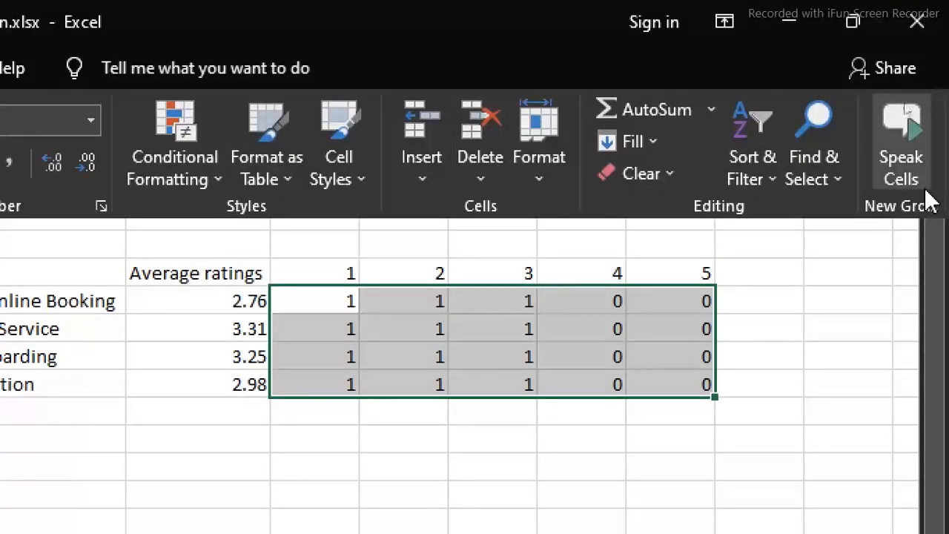
pyautogui.click(196, 180)
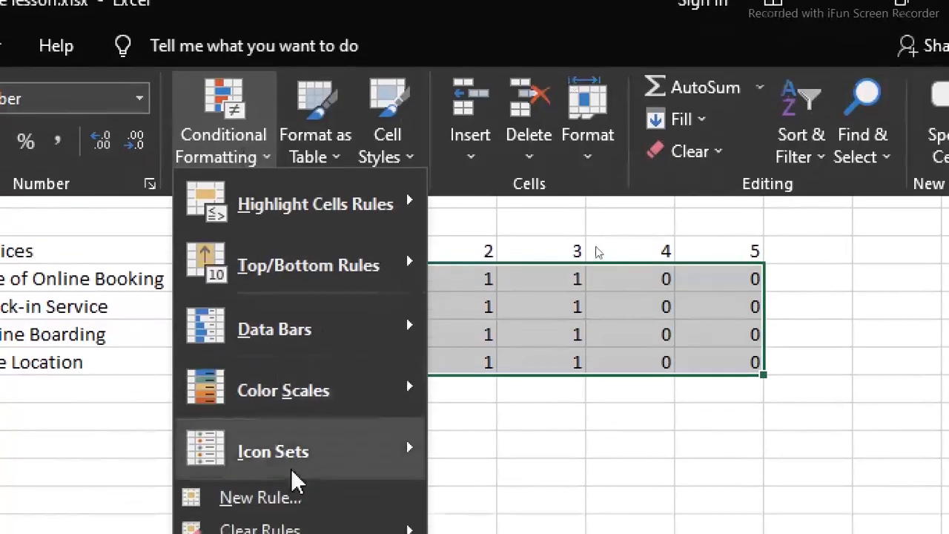
pyautogui.moveTo(293, 489)
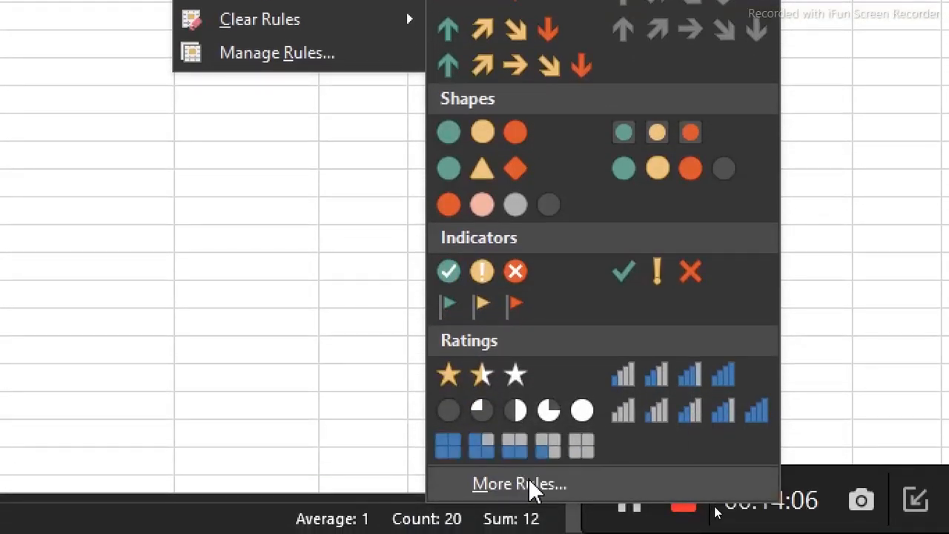
pyautogui.click(528, 484)
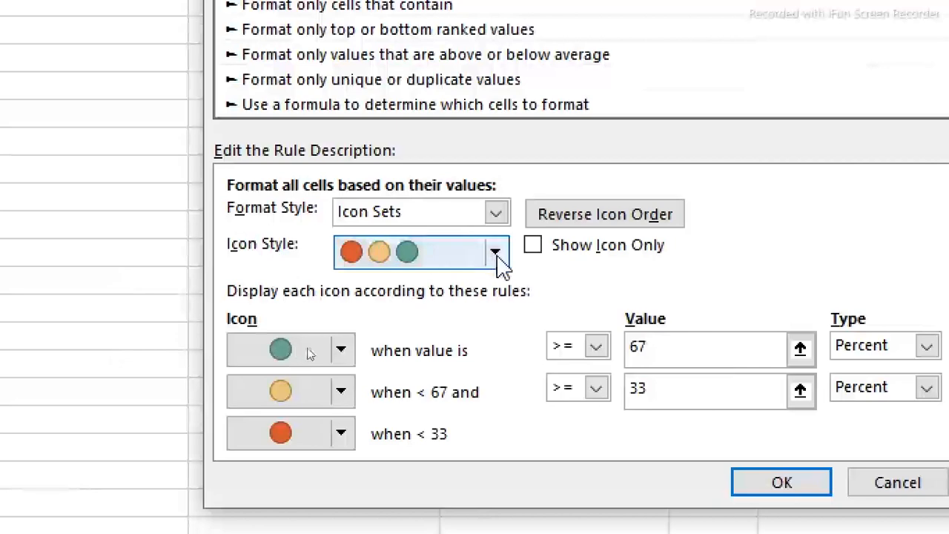
pyautogui.click(500, 258)
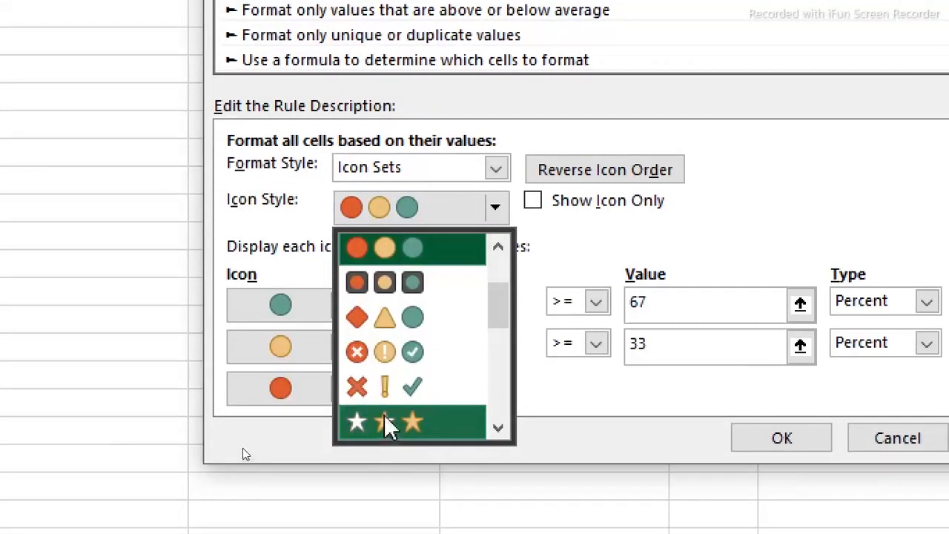
pyautogui.click(385, 463)
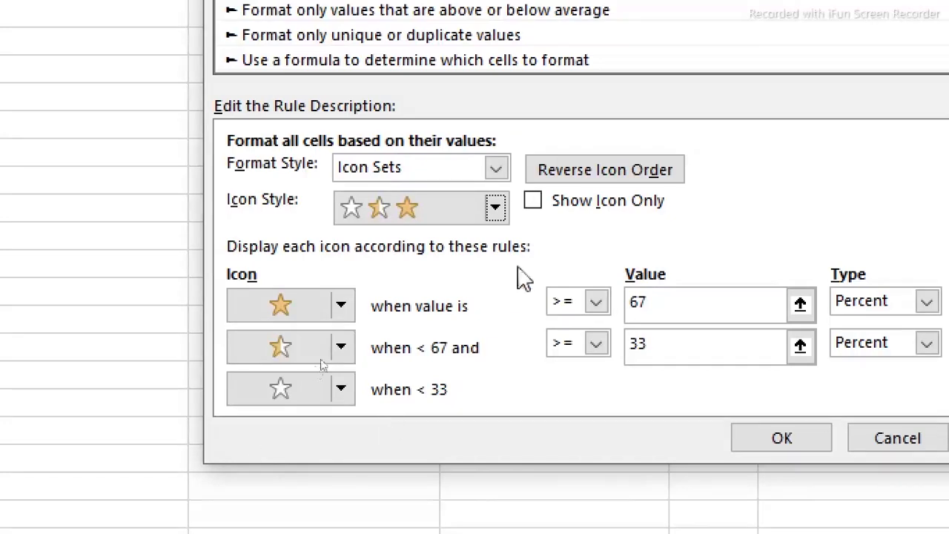
pyautogui.click(534, 202)
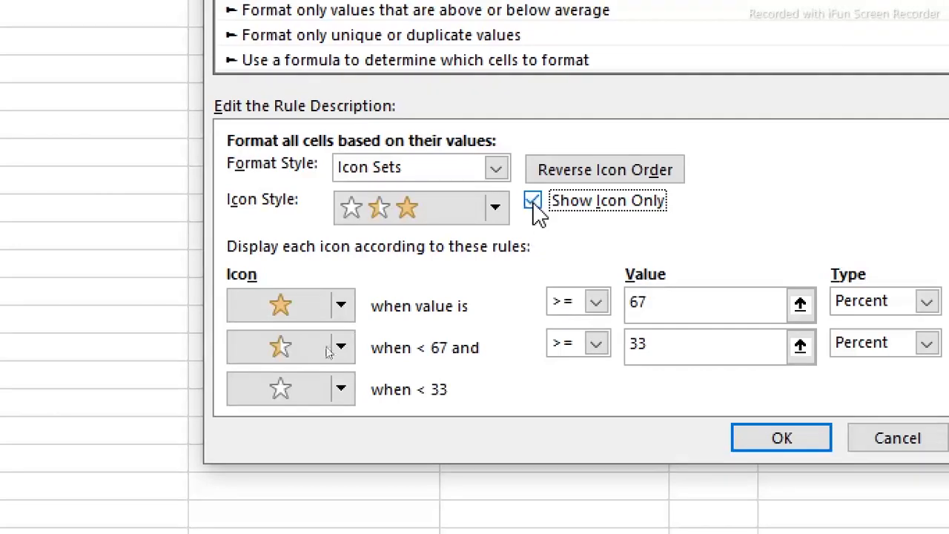
pyautogui.click(810, 445)
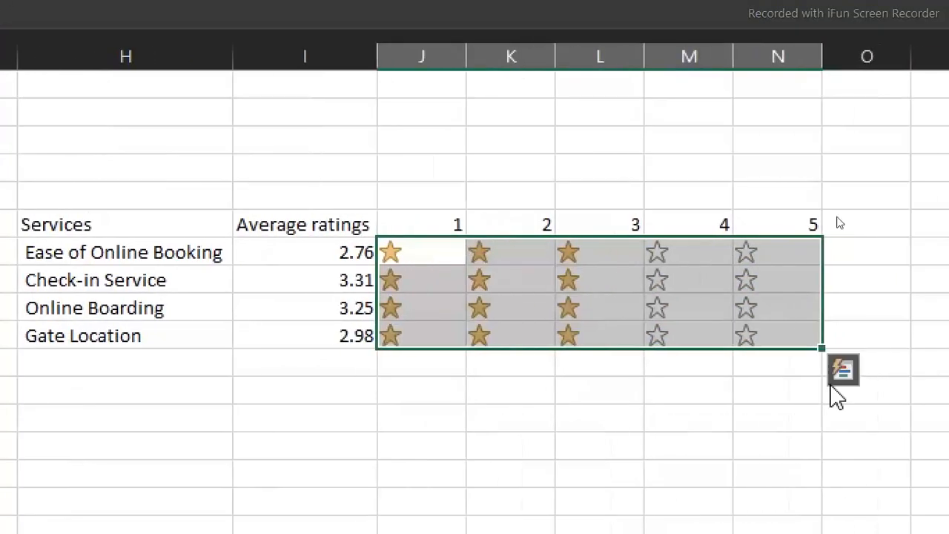
pyautogui.click(650, 397)
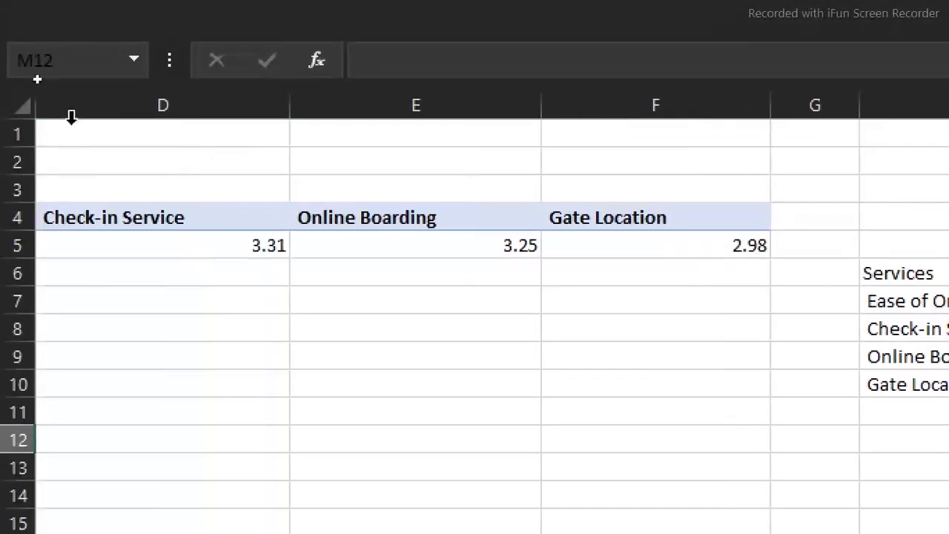
# Copy the average ratings PivotTable in C4:F5
pyautogui.click(80, 217)
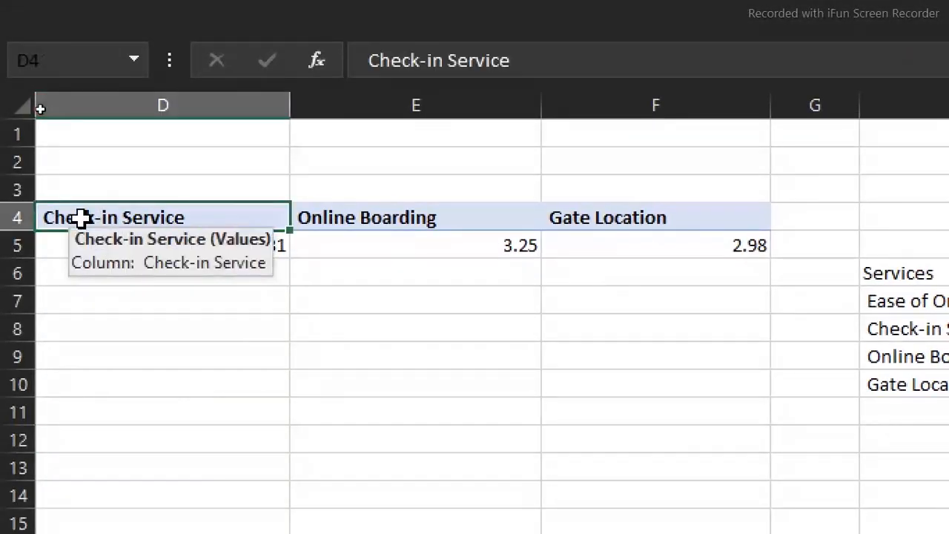
pyautogui.press('Left')
pyautogui.press('Left')
pyautogui.press('Left')
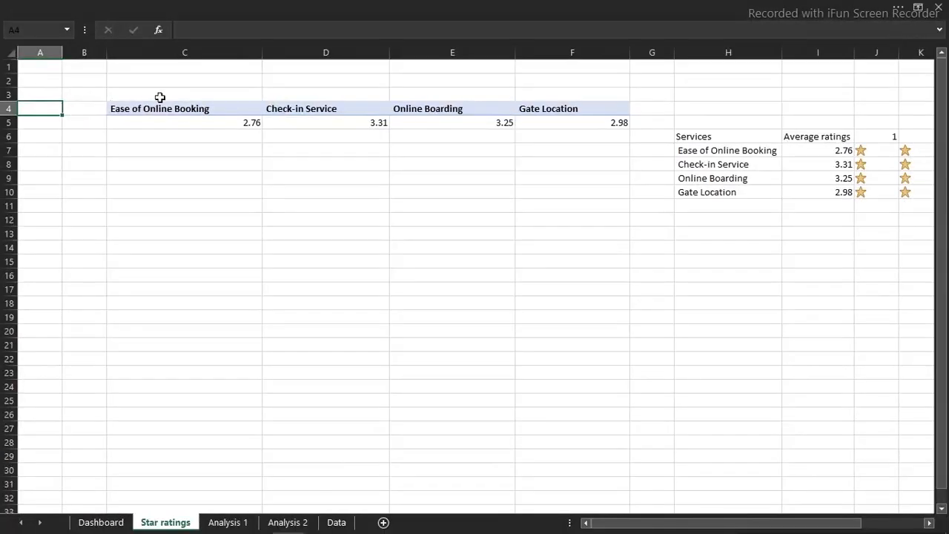
pyautogui.click(143, 108)
pyautogui.moveTo(147, 109); pyautogui.dragTo(563, 123)
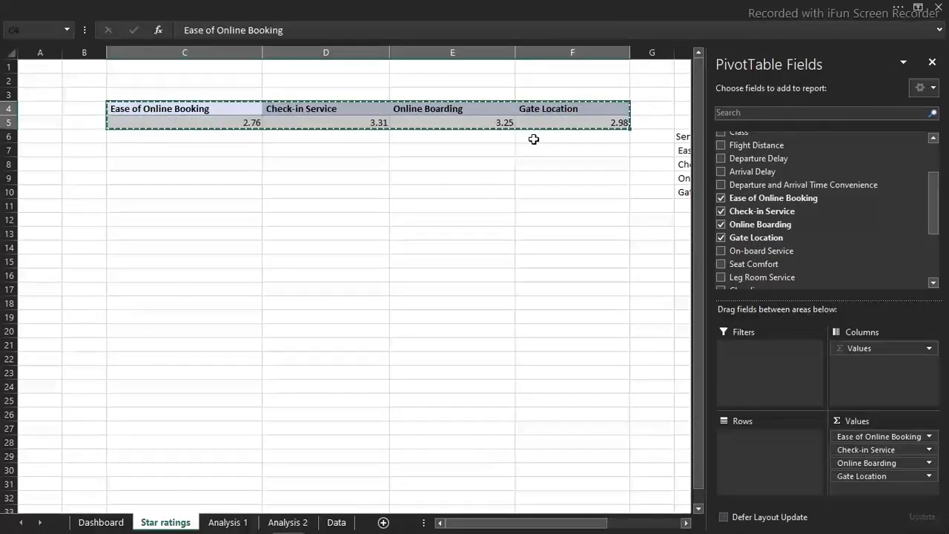
pyautogui.click(139, 205)
pyautogui.write('Ease of Online Booking\tCheck-in Service\tOnline Boarding\tGate Location 2.76\t3.31\t3.25\t2.98')
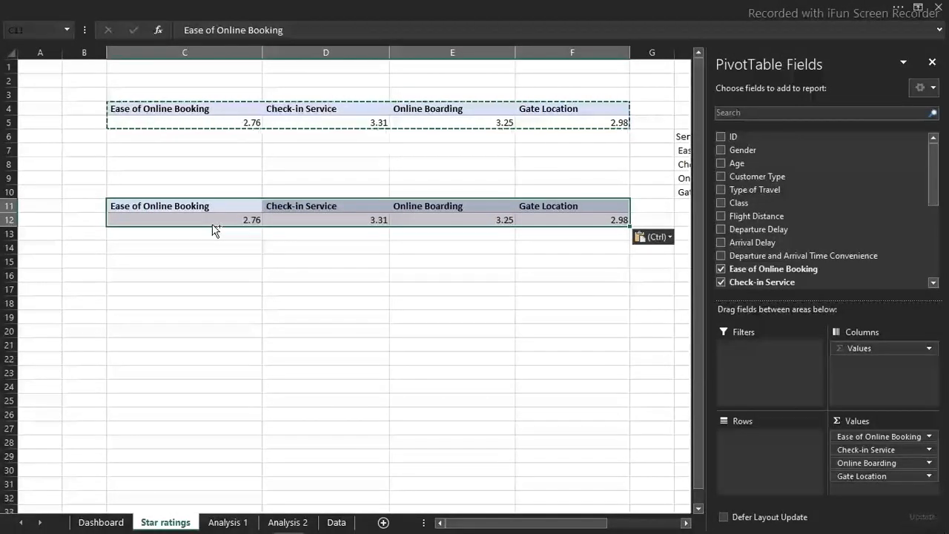
pyautogui.press('Delete')
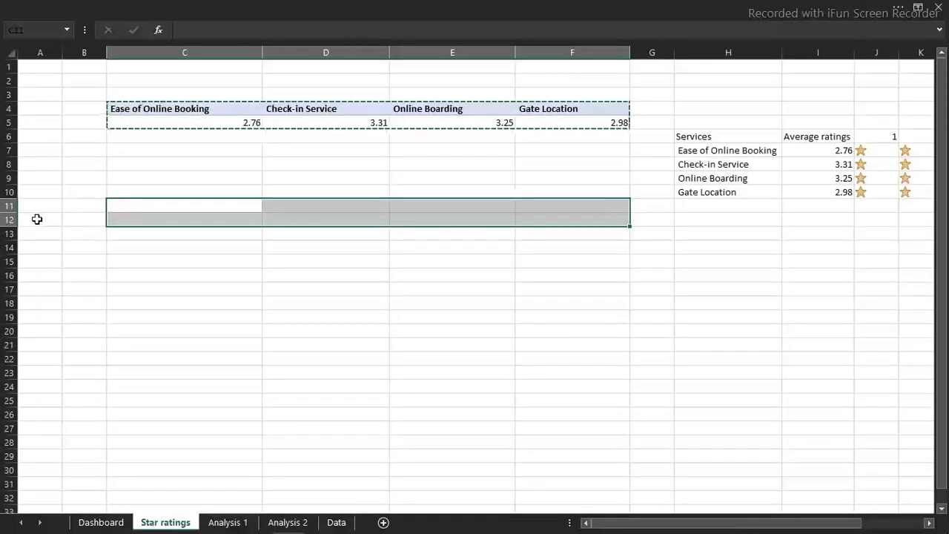
# Paste the copied PivotTable with its top-left cell at A12
pyautogui.click(36, 219)
pyautogui.hotkey('ctrl', 'v')
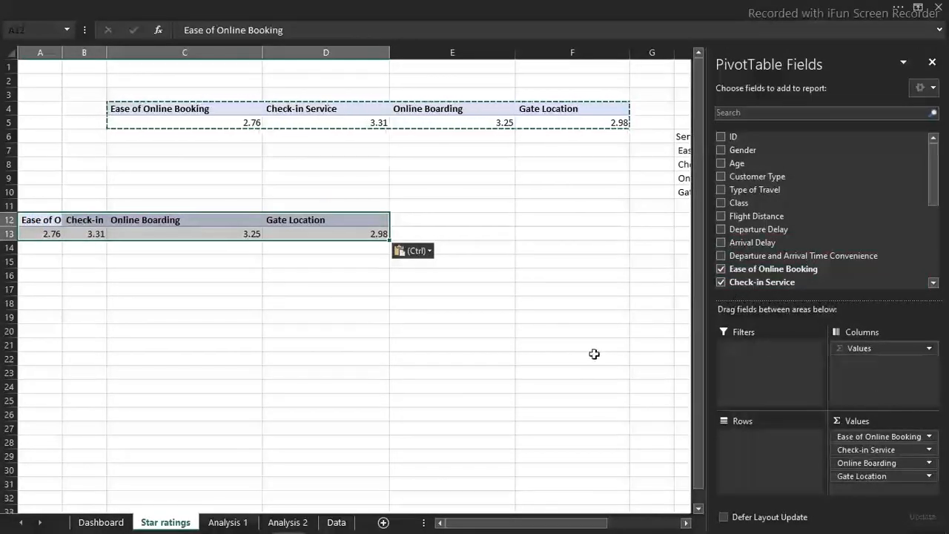
# Remove Ease of Online Booking, Check-in Service, Online Boarding and Gate Location from the values of the pasted PivotTable at A12
pyautogui.moveTo(867, 437); pyautogui.dragTo(559, 419)
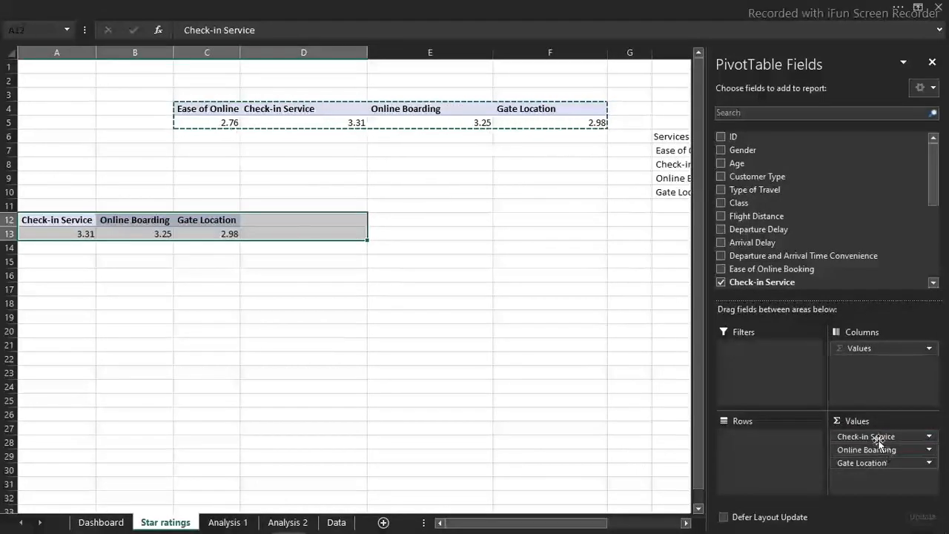
pyautogui.click(879, 440)
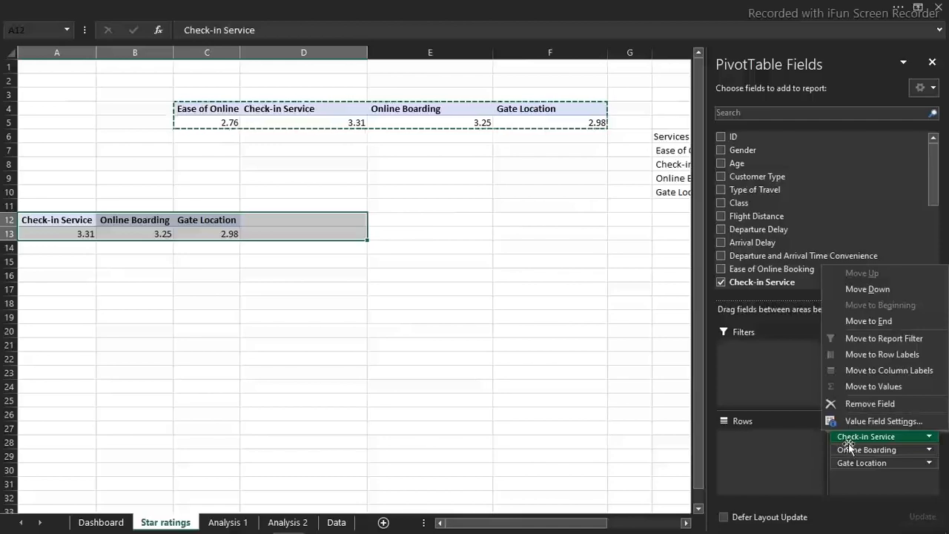
pyautogui.click(864, 404)
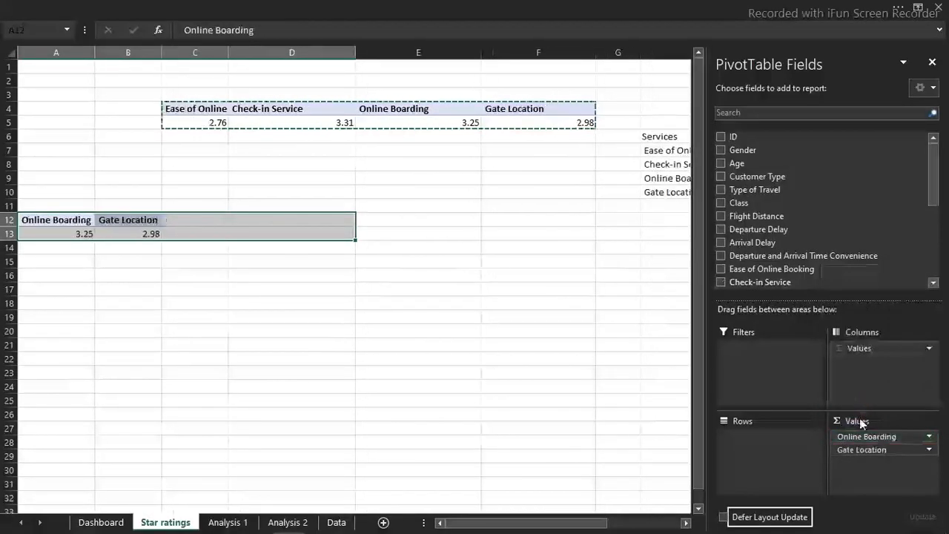
pyautogui.moveTo(860, 436); pyautogui.dragTo(581, 387)
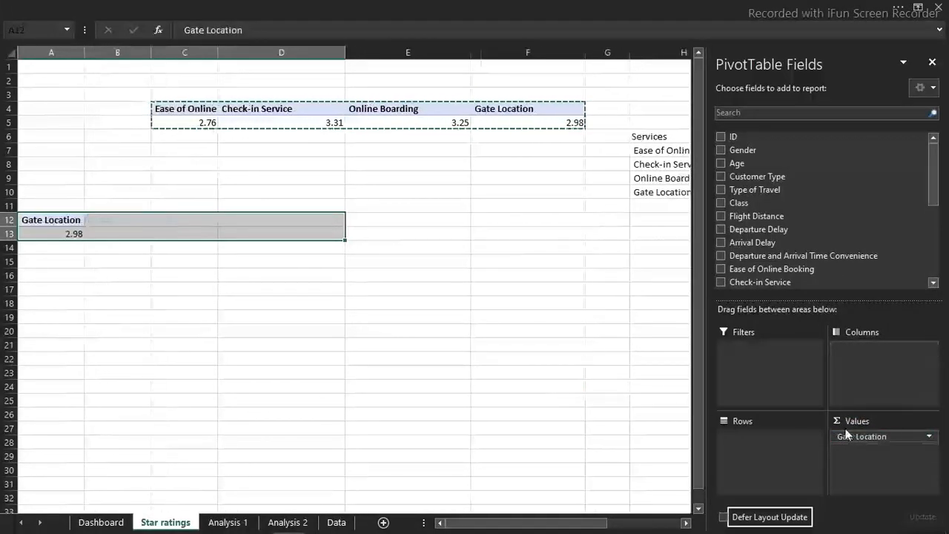
pyautogui.moveTo(849, 436); pyautogui.dragTo(522, 396)
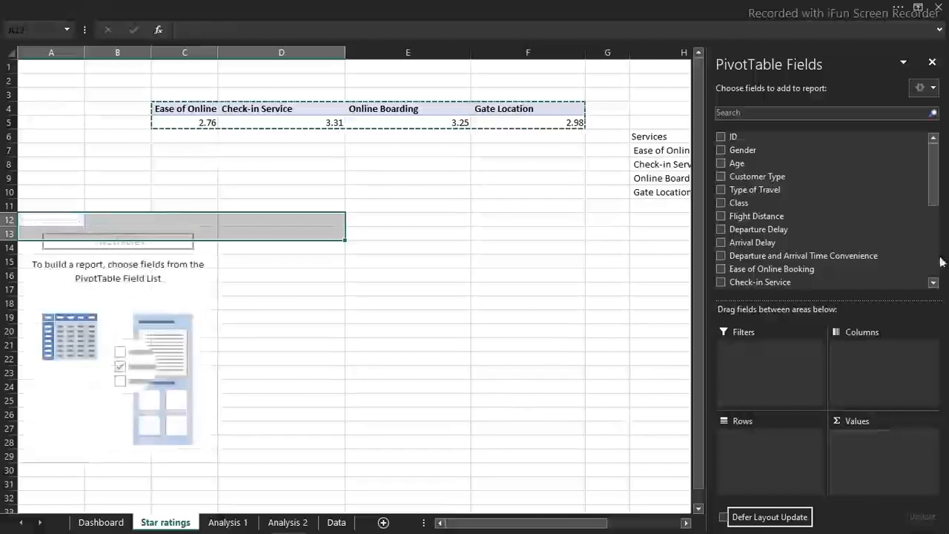
# Add On-board Service, Seat Comfort, Leg Room Service and Cleanliness as value fields of the PivotTable at A12
pyautogui.moveTo(936, 196); pyautogui.dragTo(940, 236)
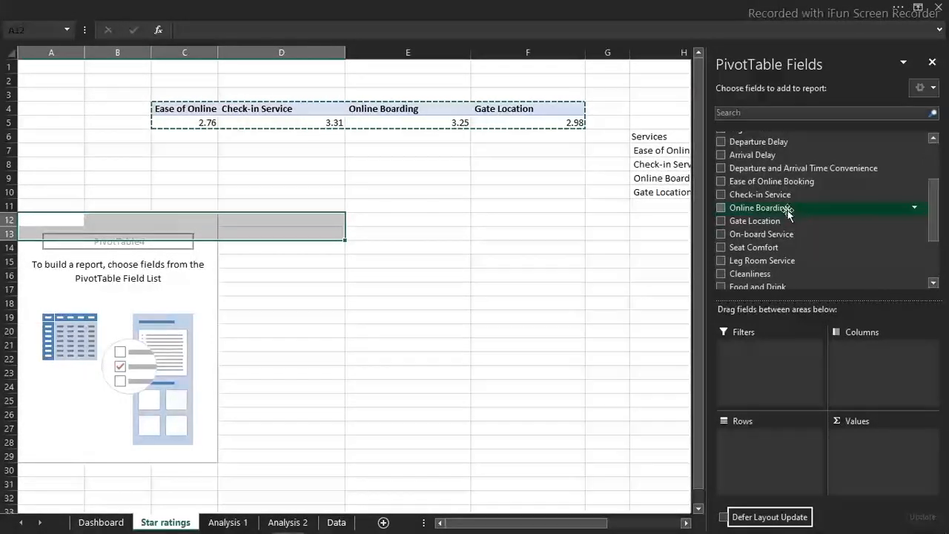
pyautogui.click(721, 233)
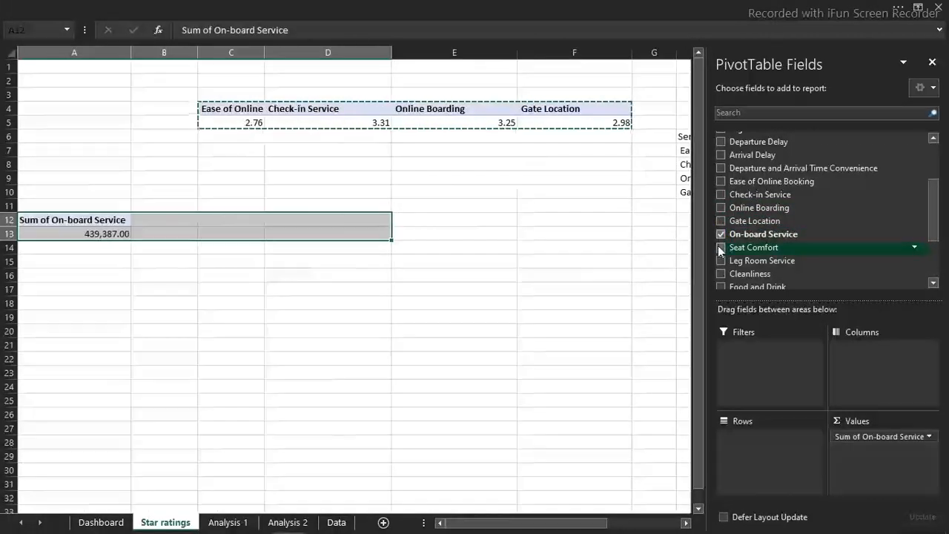
pyautogui.click(720, 247)
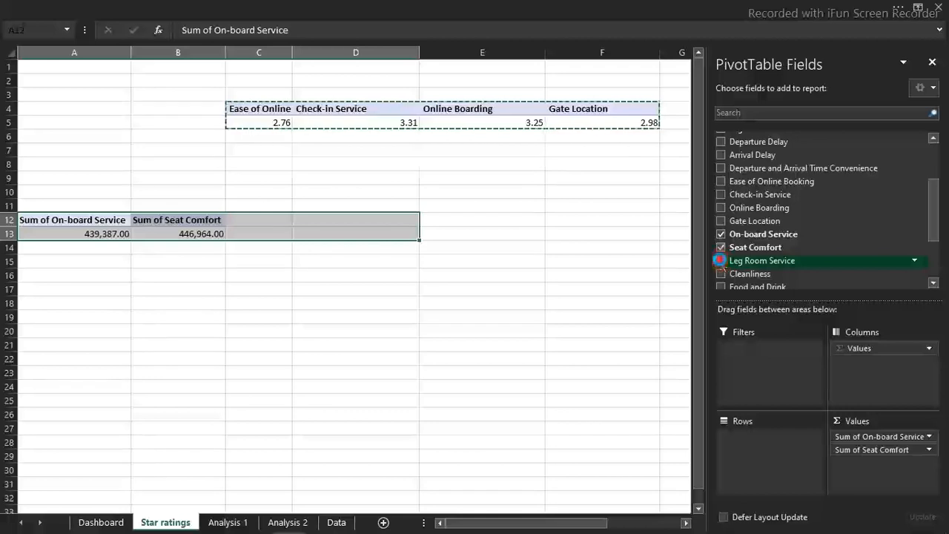
pyautogui.click(721, 261)
pyautogui.click(720, 273)
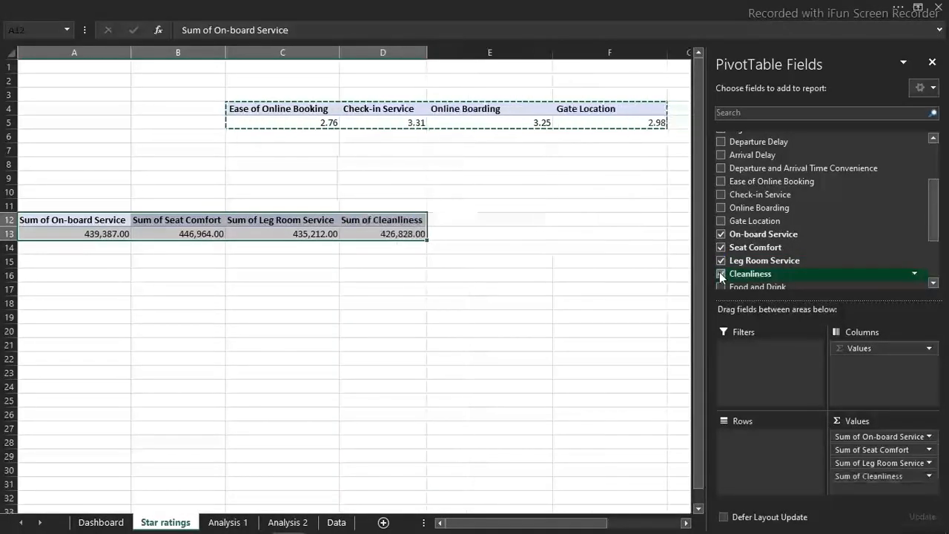
pyautogui.click(297, 312)
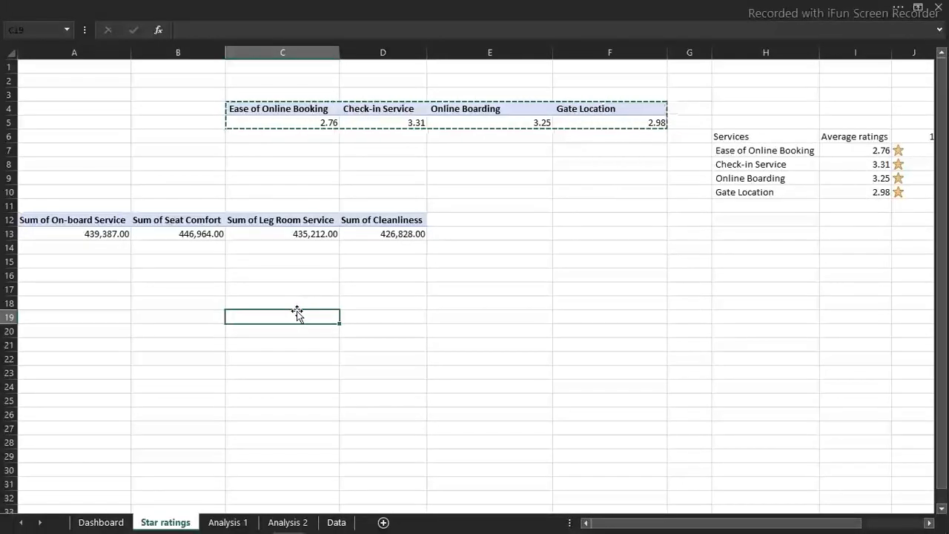
pyautogui.press('Escape')
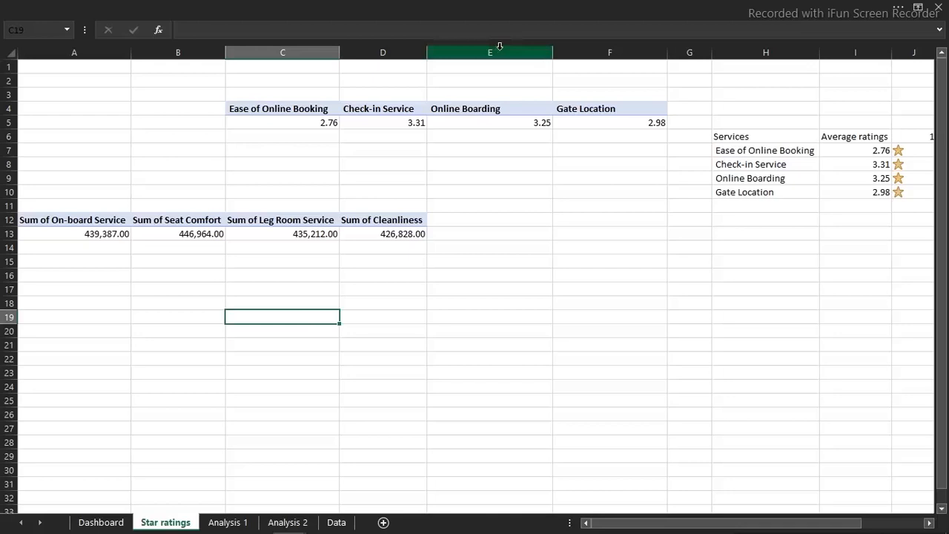
# Paste the heading Before-Boarding Flight into D2 and the heading Flight-Services into B10, above their PivotTables
pyautogui.click(387, 79)
pyautogui.hotkey('ctrl', 'v')
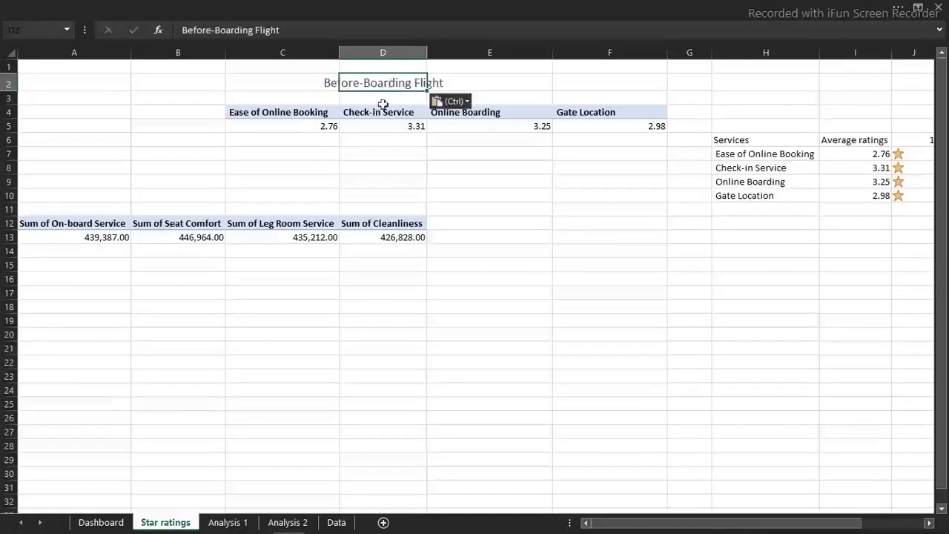
pyautogui.click(386, 303)
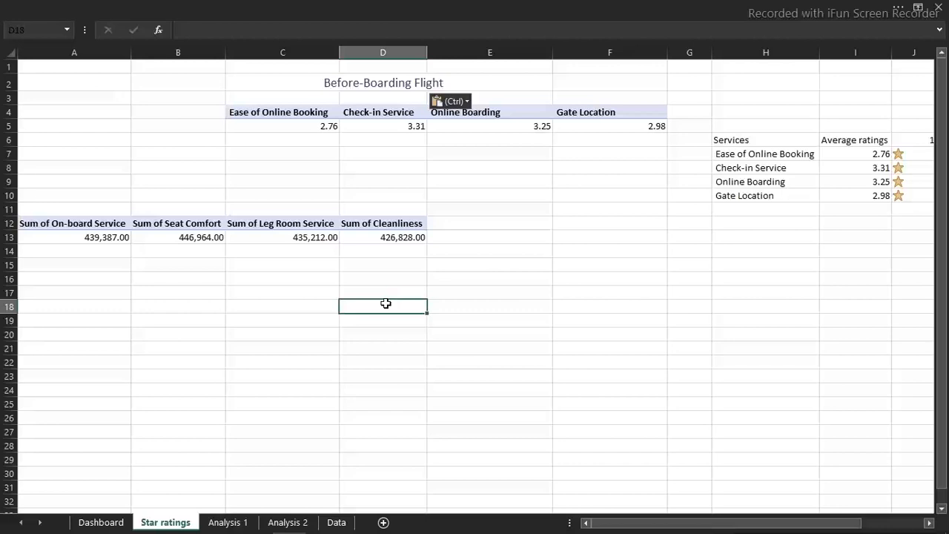
pyautogui.click(176, 195)
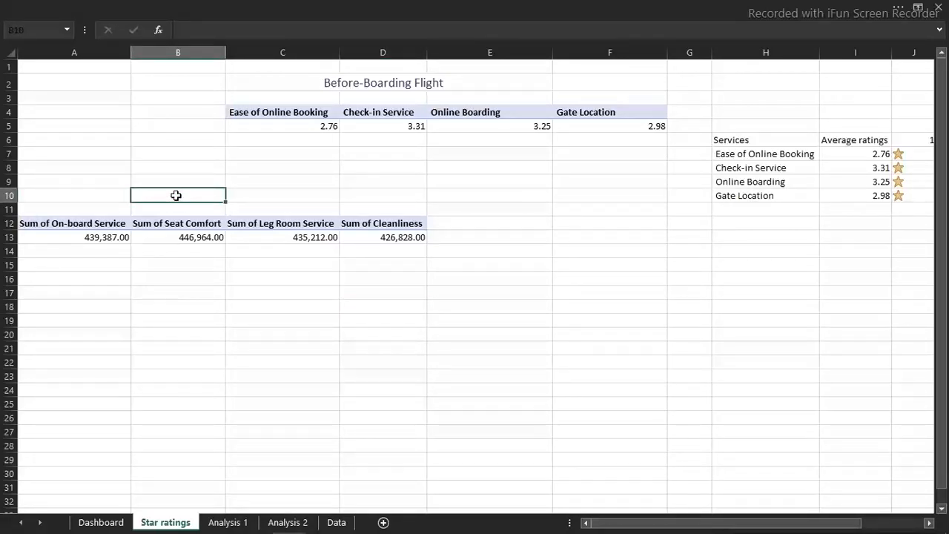
pyautogui.hotkey('ctrl', 'v')
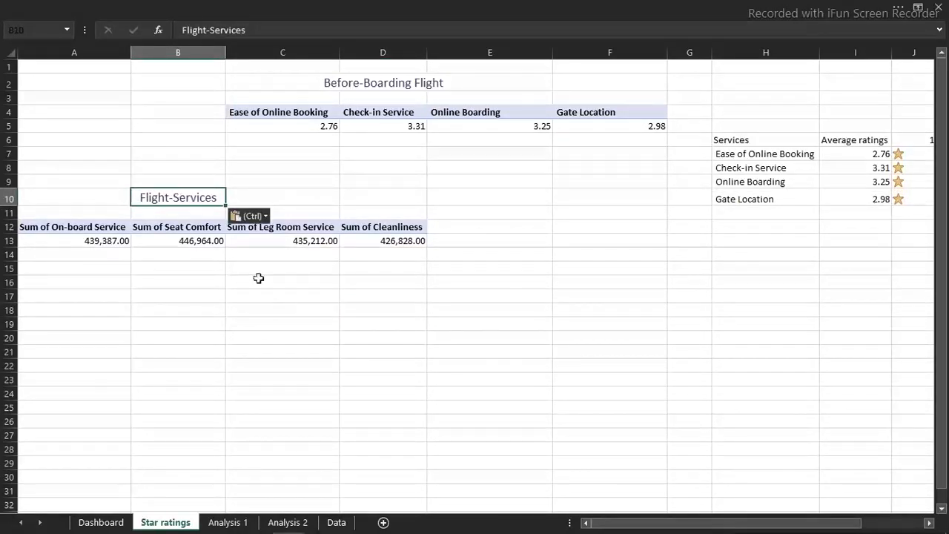
# Add Food and Drink to the values of the Flight-Services PivotTable
pyautogui.click(206, 245)
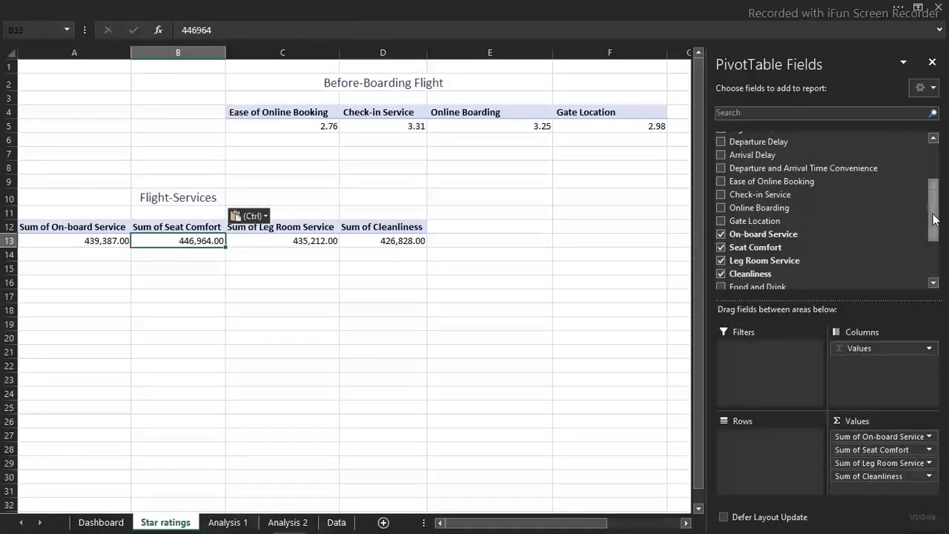
pyautogui.moveTo(936, 216); pyautogui.dragTo(936, 242)
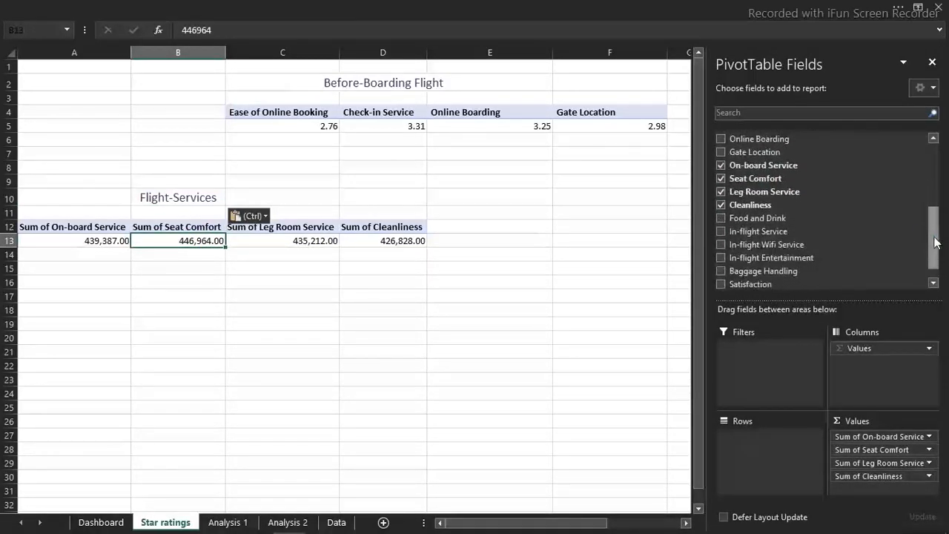
pyautogui.click(722, 218)
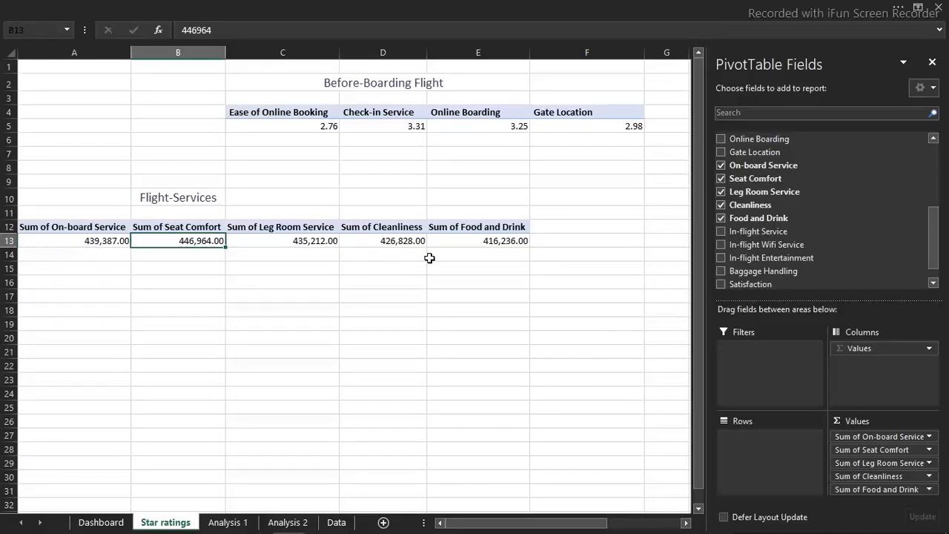
# Copy the star formula text from J7 and paste it into J12 in the On-board Service row
pyautogui.hscroll(3, 429, 257)
pyautogui.click(497, 226)
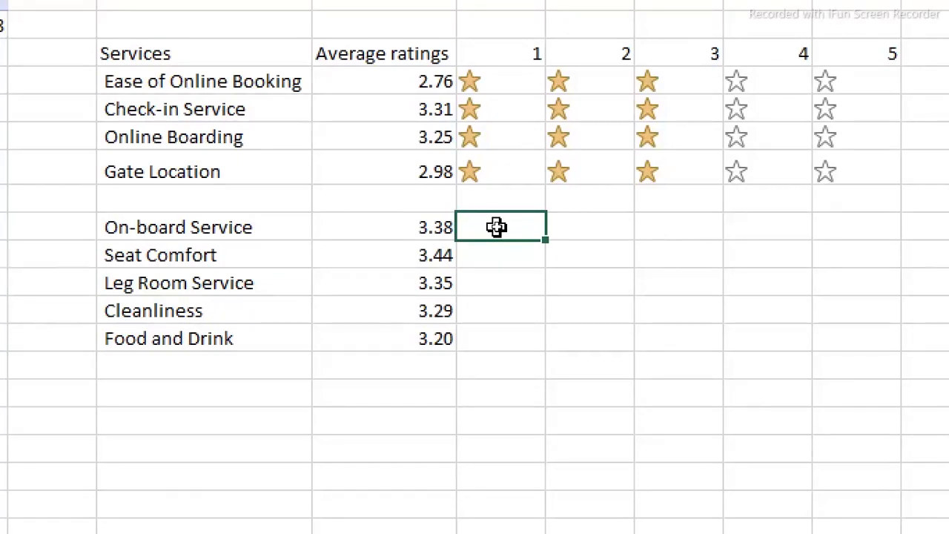
pyautogui.doubleClick(479, 82)
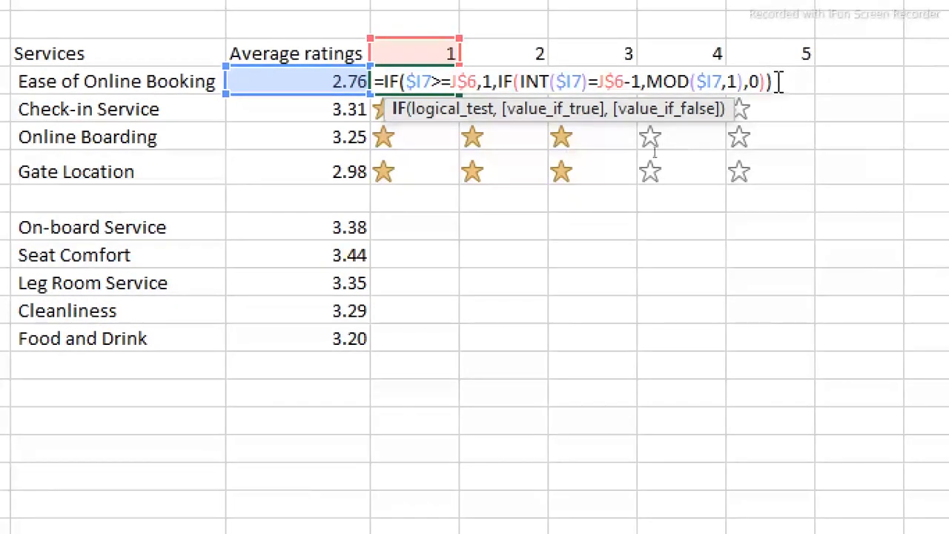
pyautogui.hotkey('shift', 'Home')
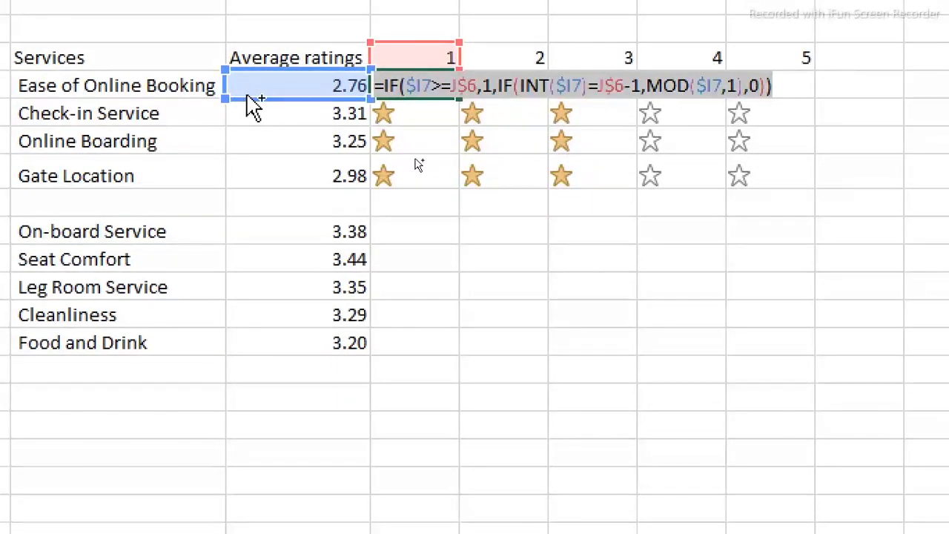
pyautogui.press('Escape')
pyautogui.click(414, 232)
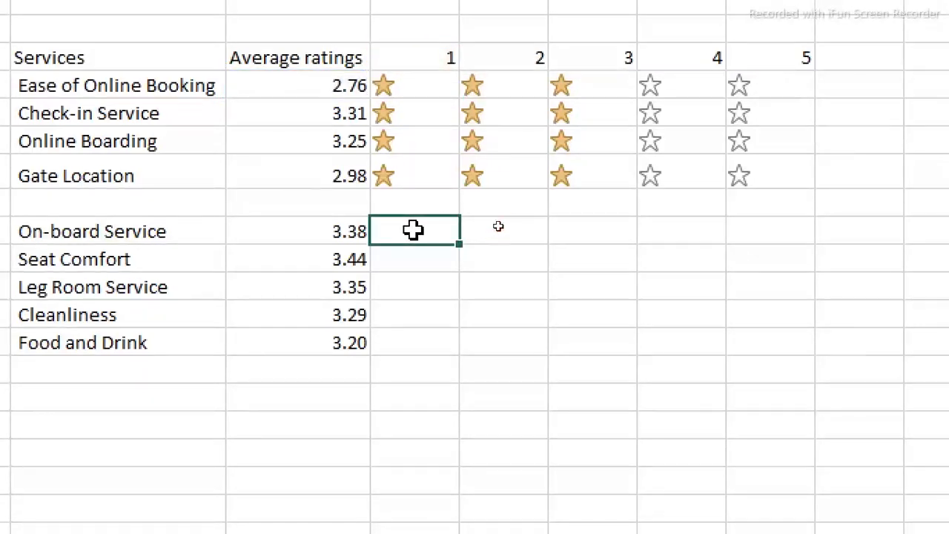
pyautogui.hotkey('ctrl', 'v')
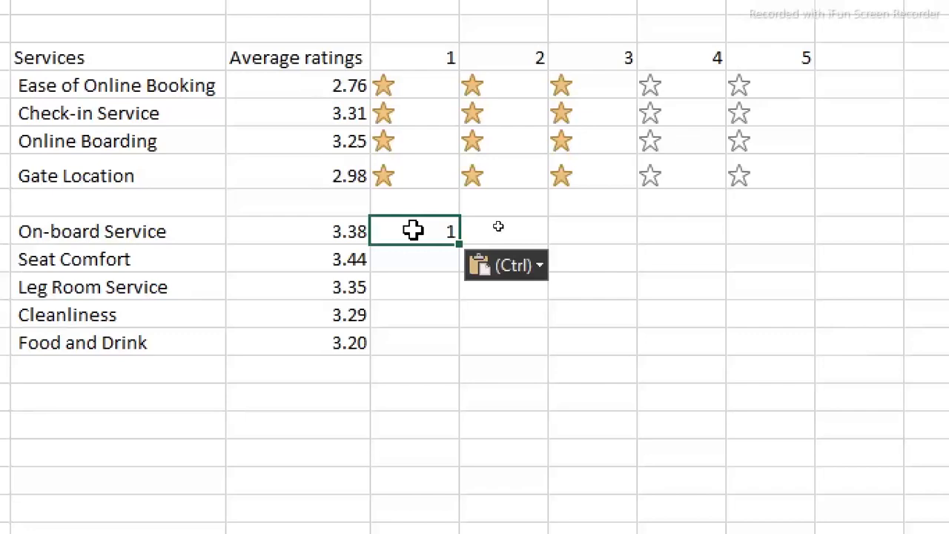
# Repoint the three $I7 references in J12's formula to $I12, and fill the formula across to N12
pyautogui.doubleClick(413, 231)
pyautogui.scroll(1, 462, 64)
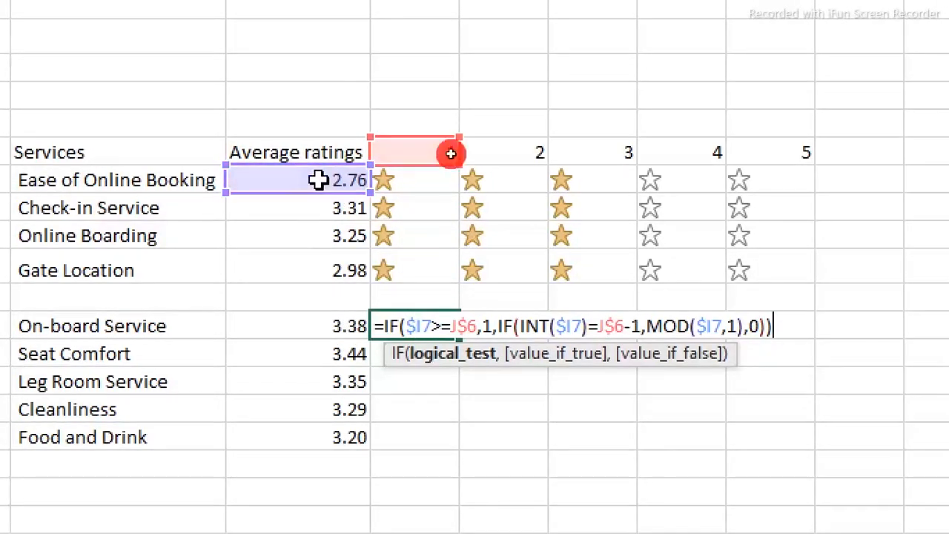
pyautogui.moveTo(318, 194); pyautogui.dragTo(334, 341)
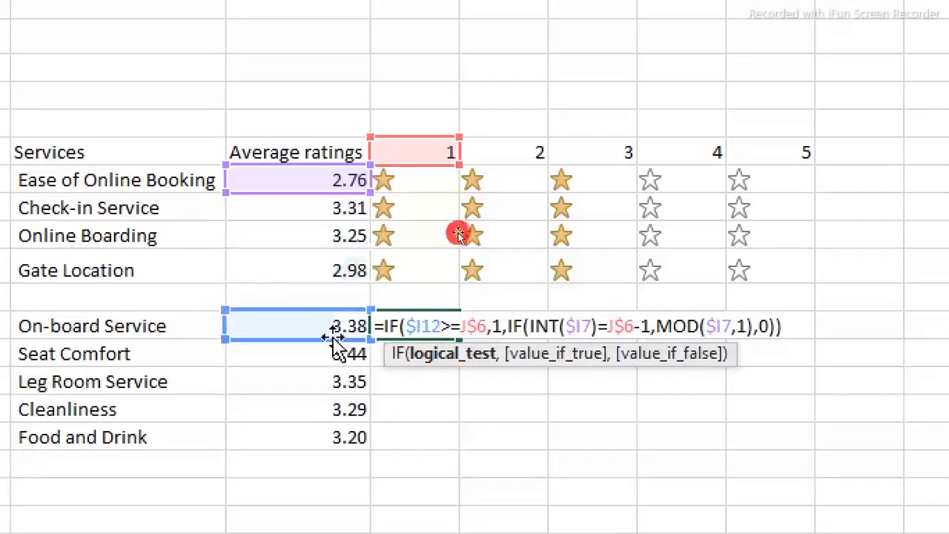
pyautogui.moveTo(305, 194); pyautogui.dragTo(318, 330)
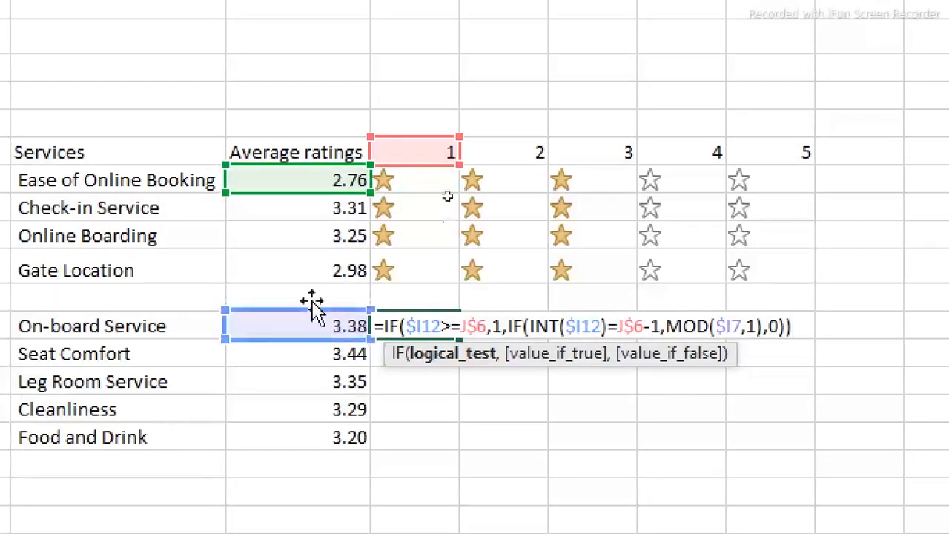
pyautogui.moveTo(304, 193); pyautogui.dragTo(316, 321)
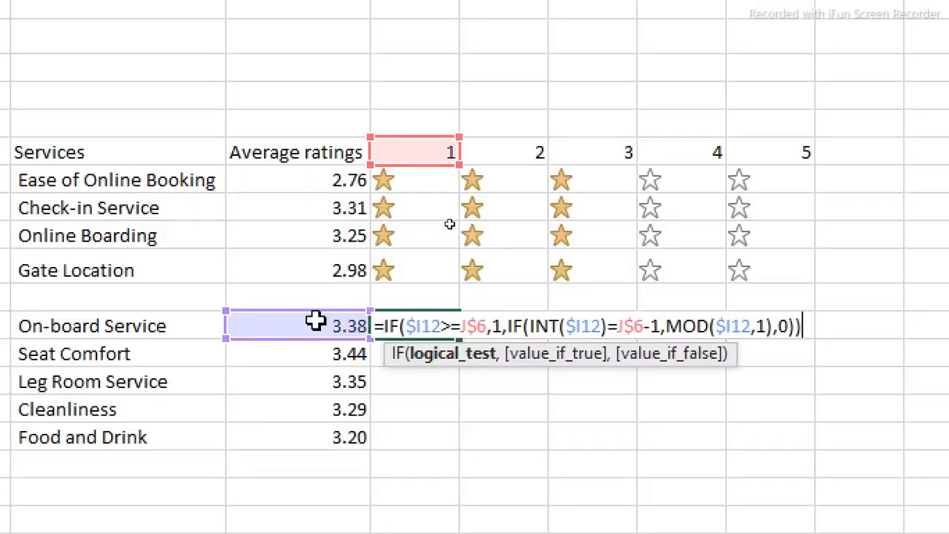
pyautogui.press('Return')
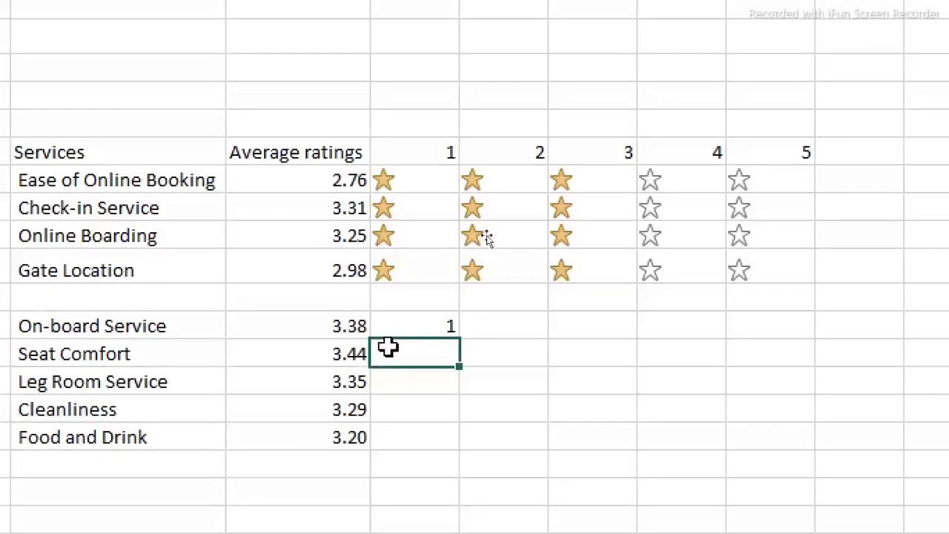
pyautogui.click(393, 324)
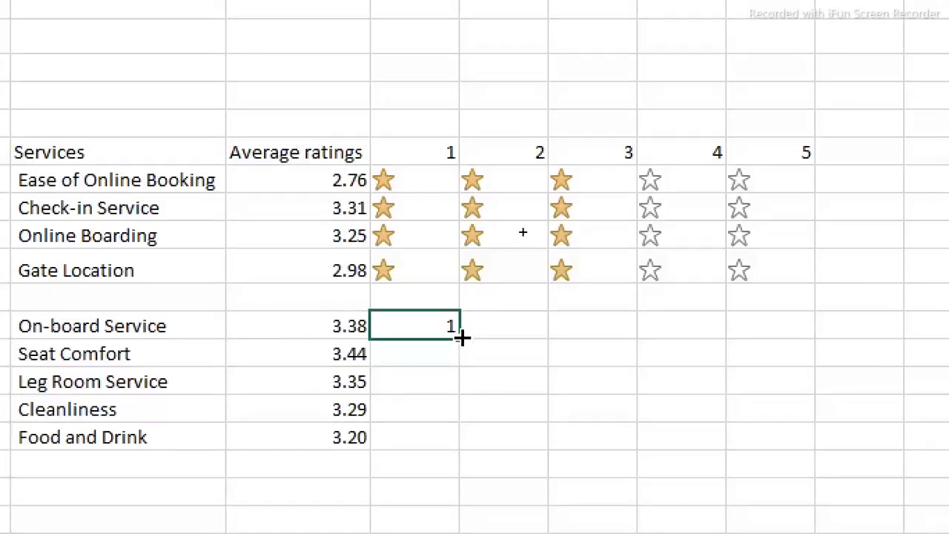
pyautogui.moveTo(460, 339); pyautogui.dragTo(819, 322)
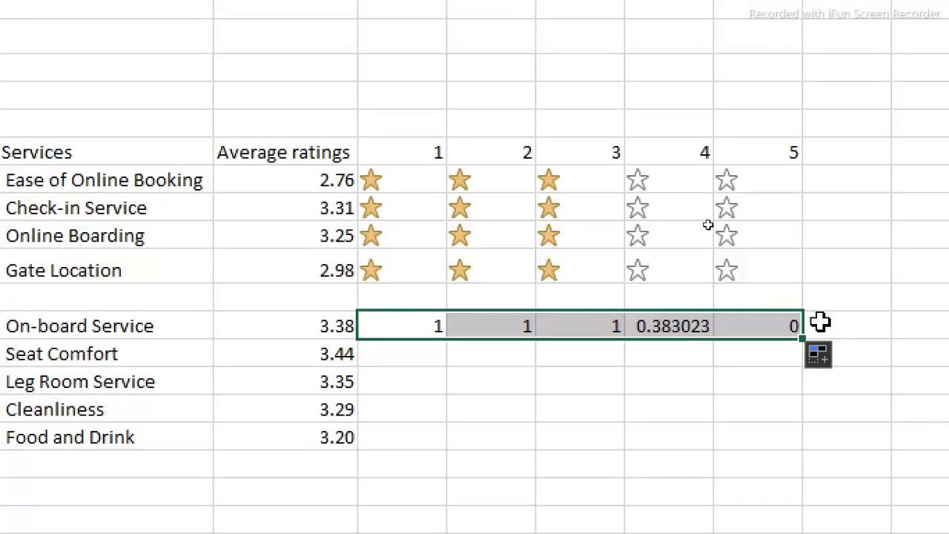
# Format J12:N12 as Number with 0 decimal places and fill the range down to row 16
pyautogui.hotkey('ctrl', '1')
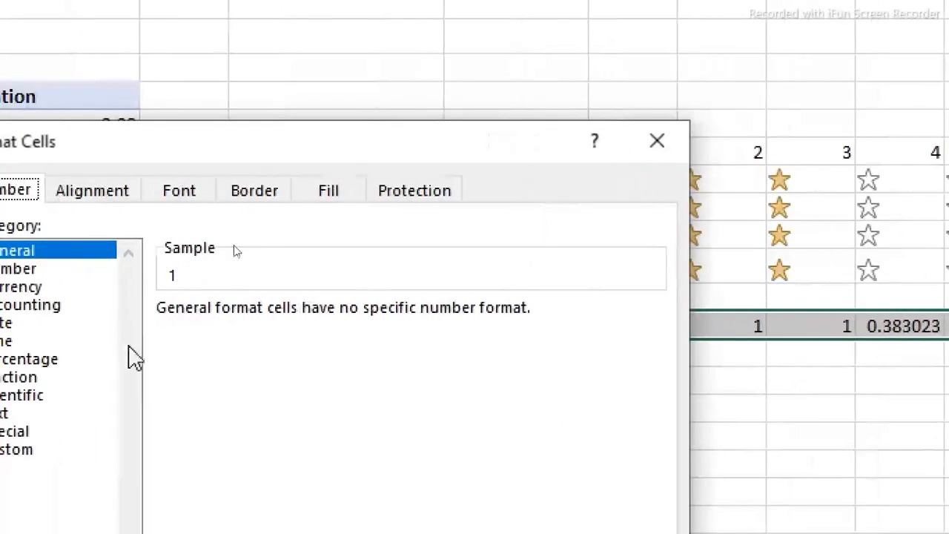
pyautogui.click(22, 289)
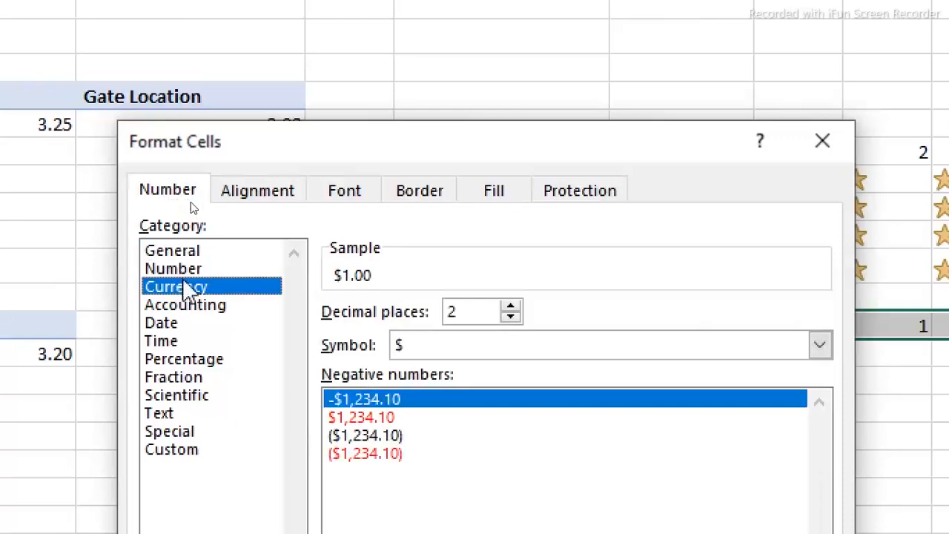
pyautogui.click(215, 271)
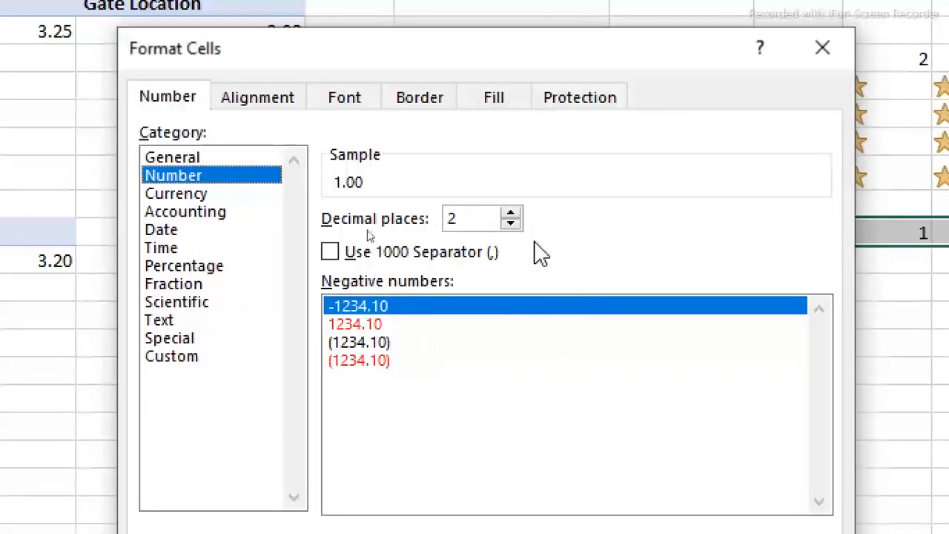
pyautogui.click(511, 224)
pyautogui.click(511, 224)
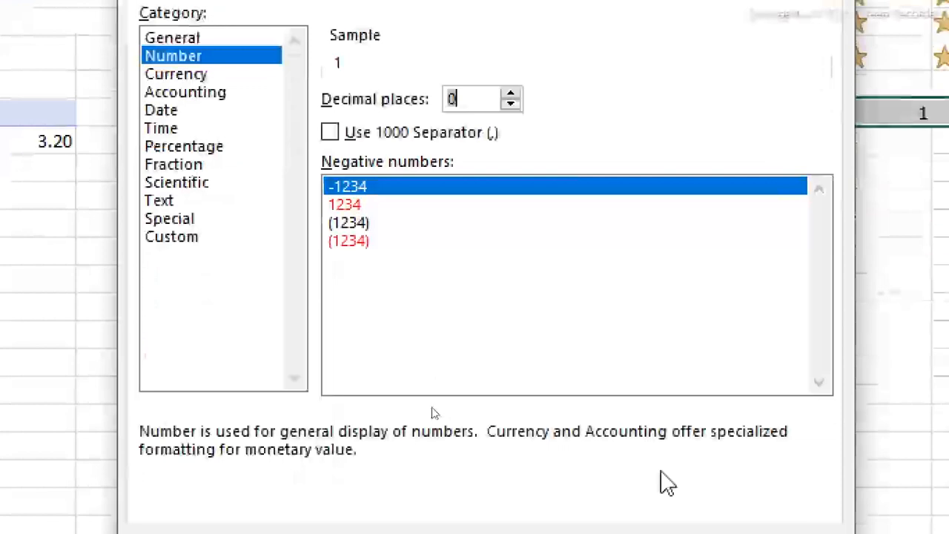
pyautogui.press('Return')
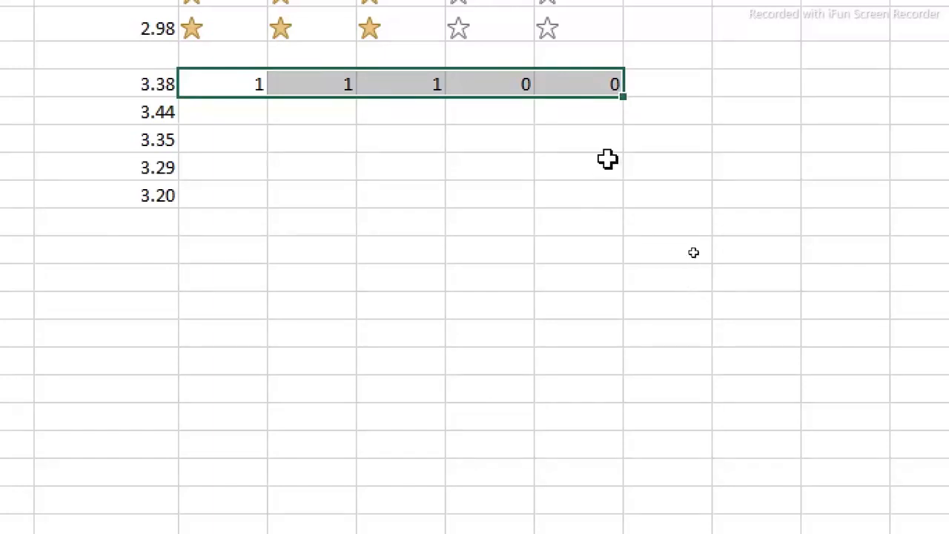
pyautogui.moveTo(623, 96); pyautogui.dragTo(618, 212)
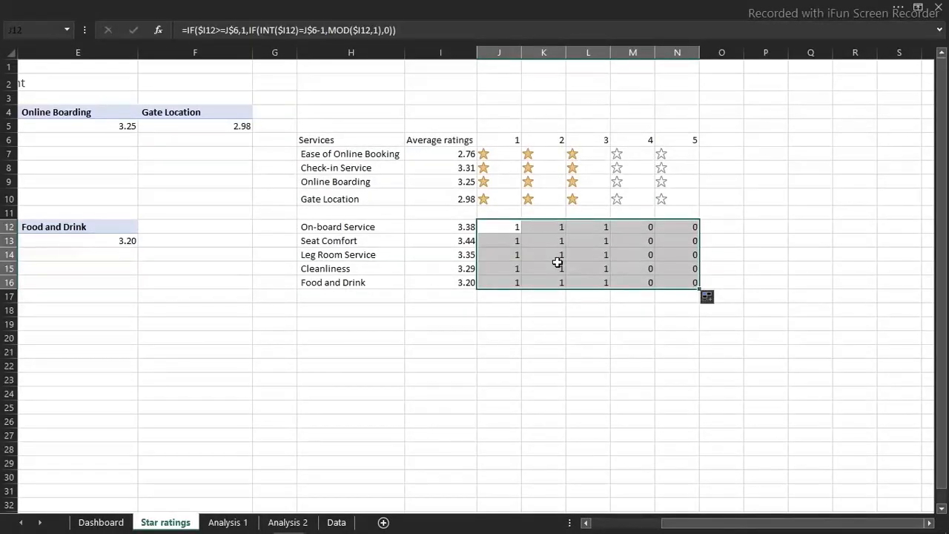
# Apply a conditional formatting icon set of three stars to J12:N16, showing the icons only
pyautogui.click(491, 8)
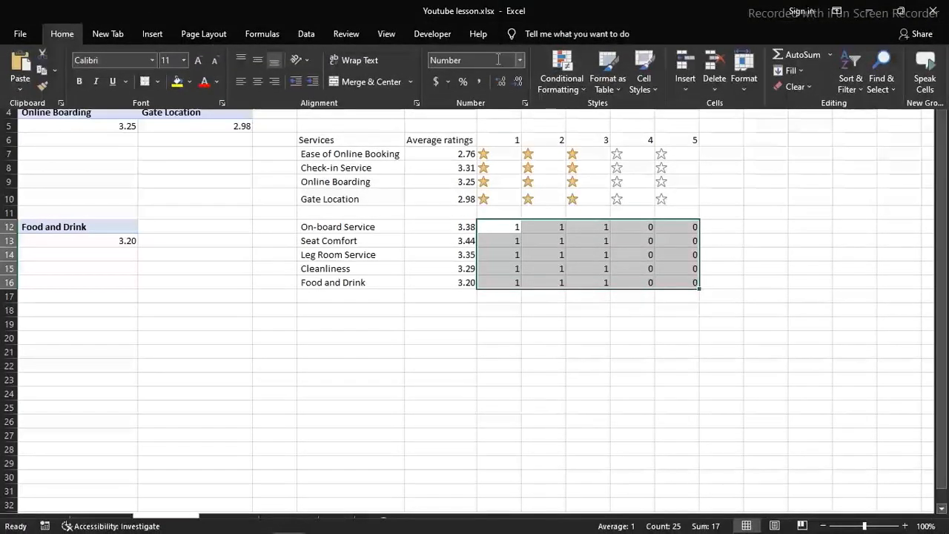
pyautogui.click(562, 77)
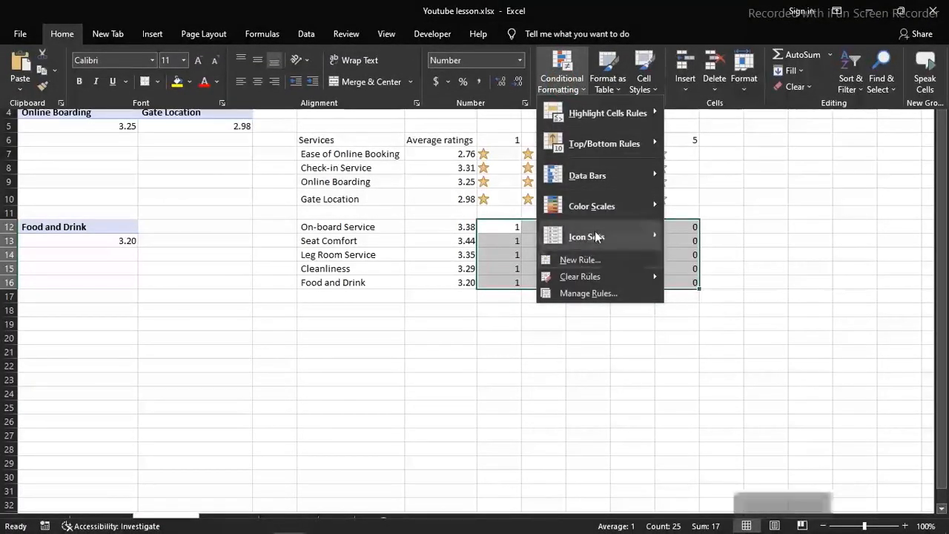
pyautogui.moveTo(595, 231)
pyautogui.click(725, 511)
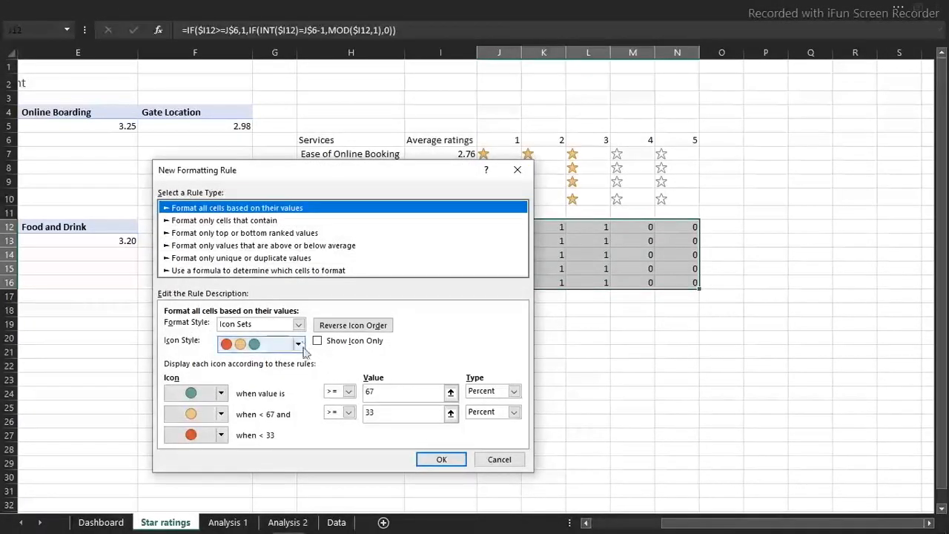
pyautogui.click(298, 343)
pyautogui.click(260, 451)
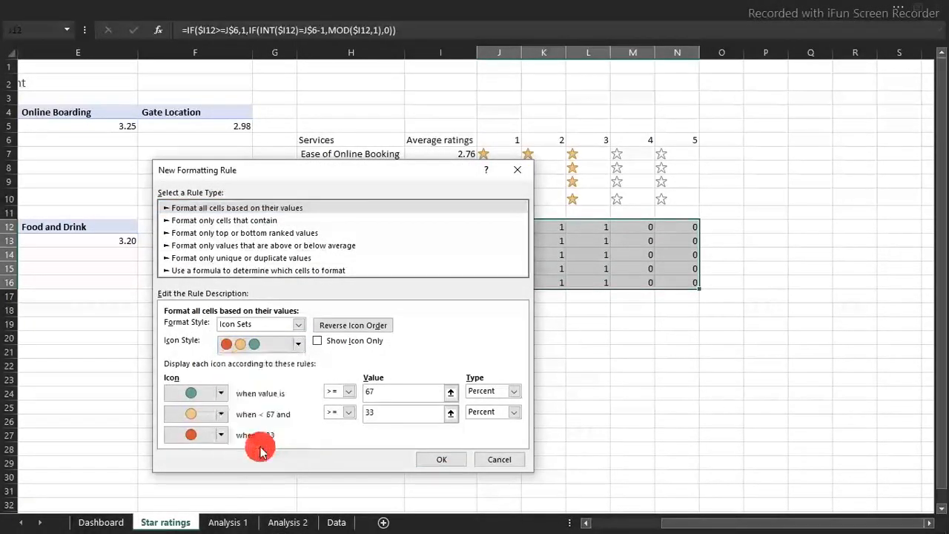
pyautogui.click(319, 341)
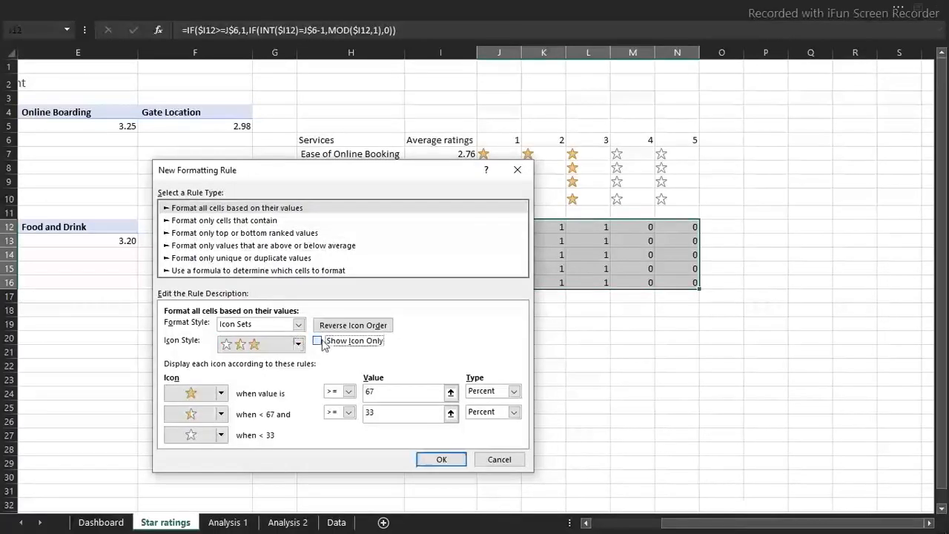
pyautogui.click(440, 459)
pyautogui.click(593, 366)
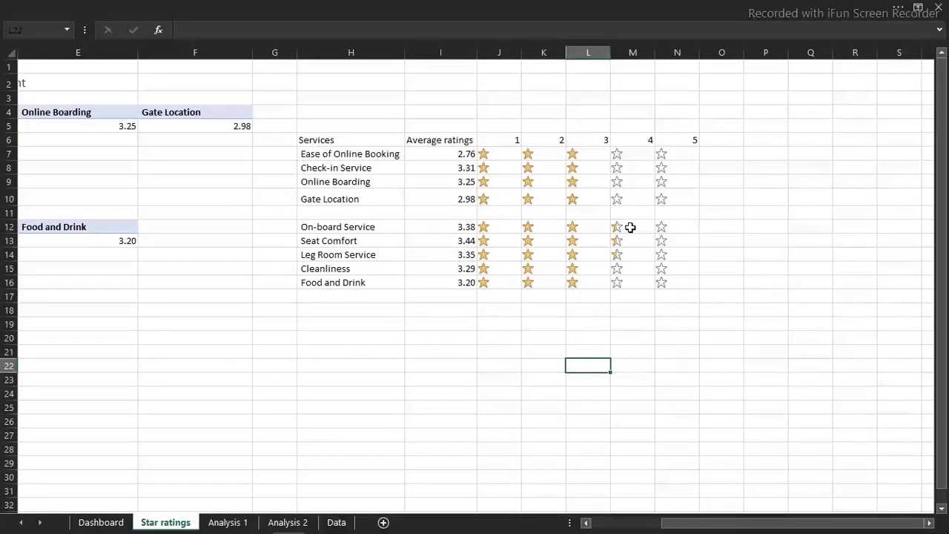
pyautogui.click(683, 52)
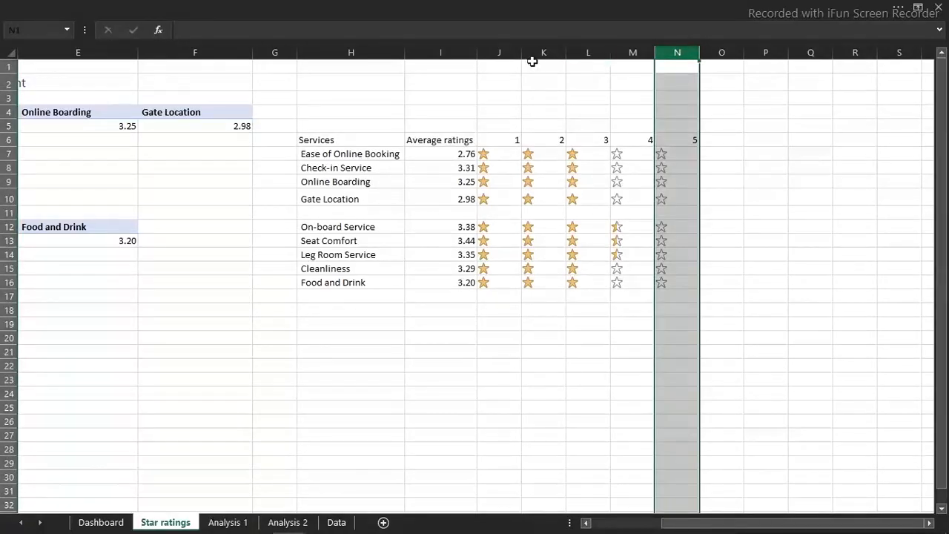
pyautogui.click(500, 52)
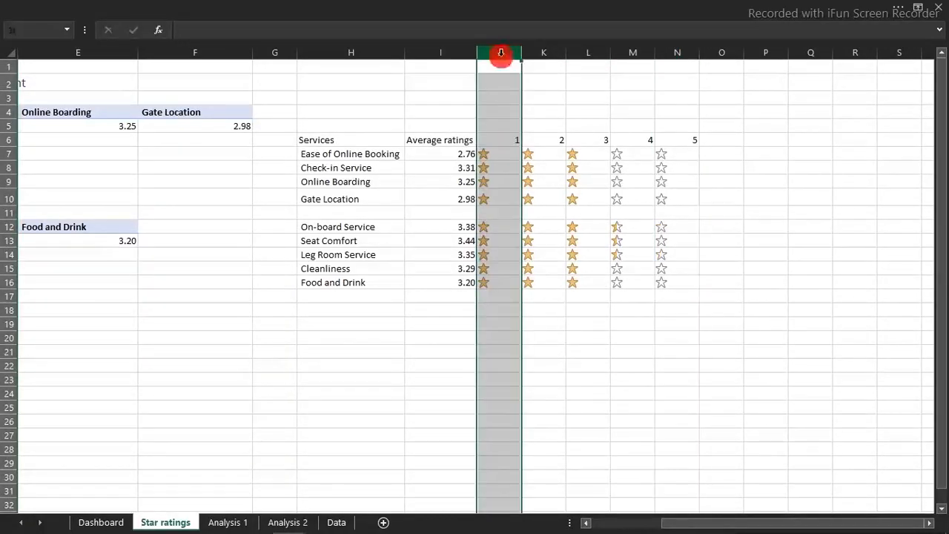
pyautogui.moveTo(501, 50); pyautogui.dragTo(663, 43)
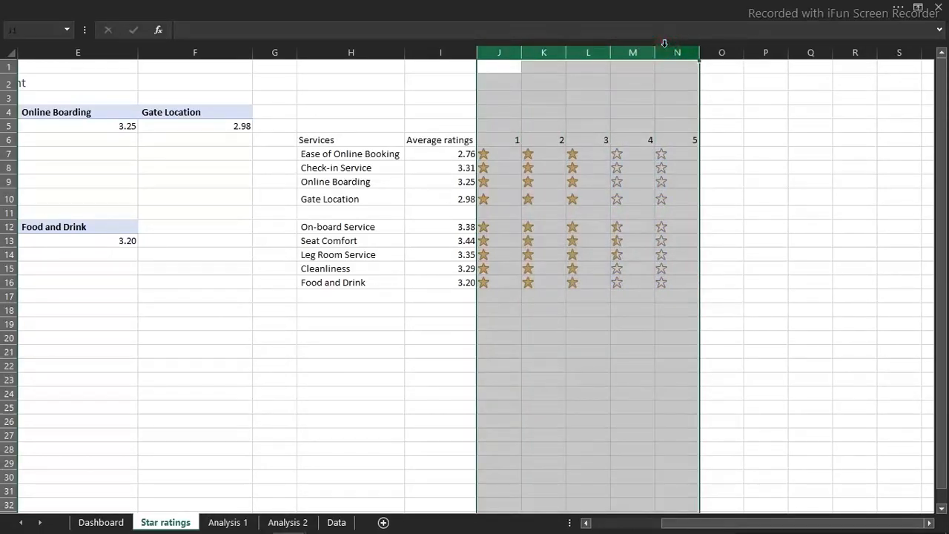
pyautogui.click(502, 81)
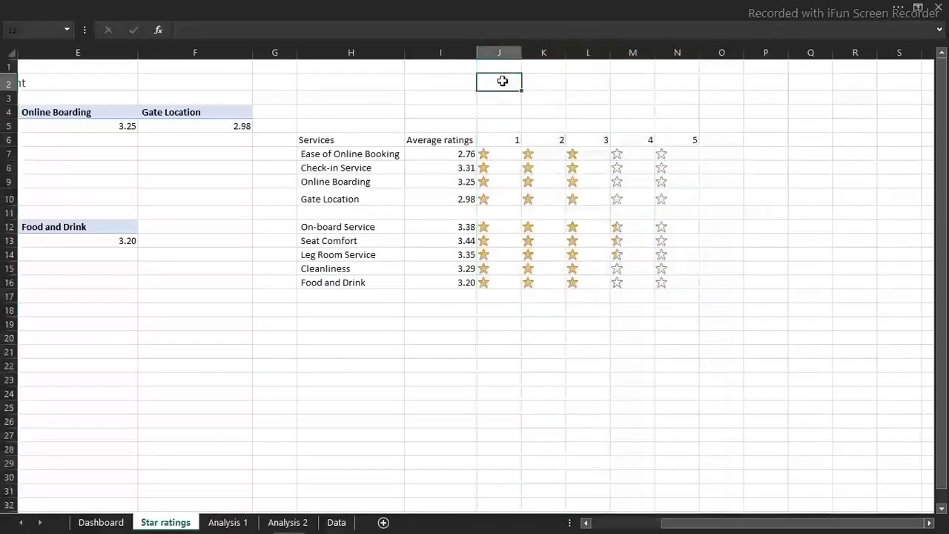
pyautogui.click(493, 153)
pyautogui.moveTo(493, 152); pyautogui.dragTo(658, 269)
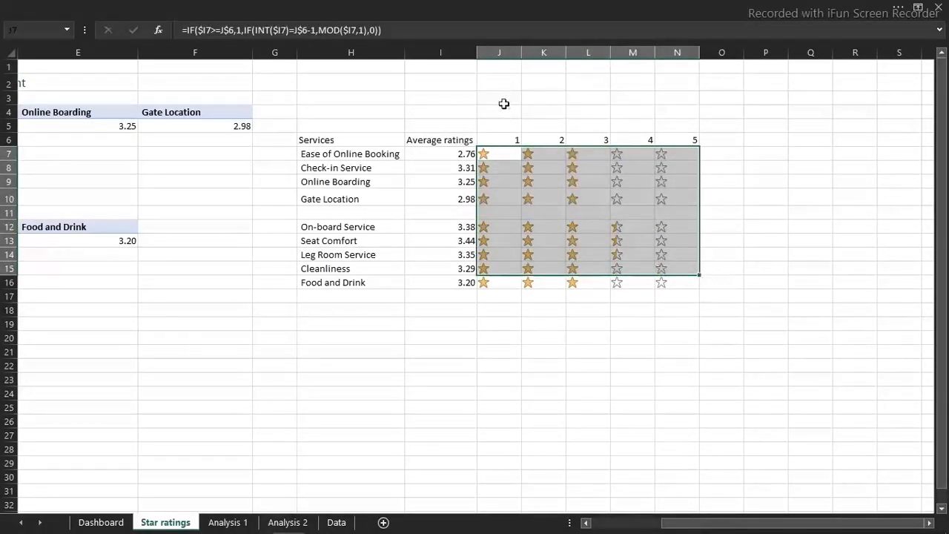
# Try to resize star columns J through N together by autofitting them and widening them freehand
pyautogui.click(495, 51)
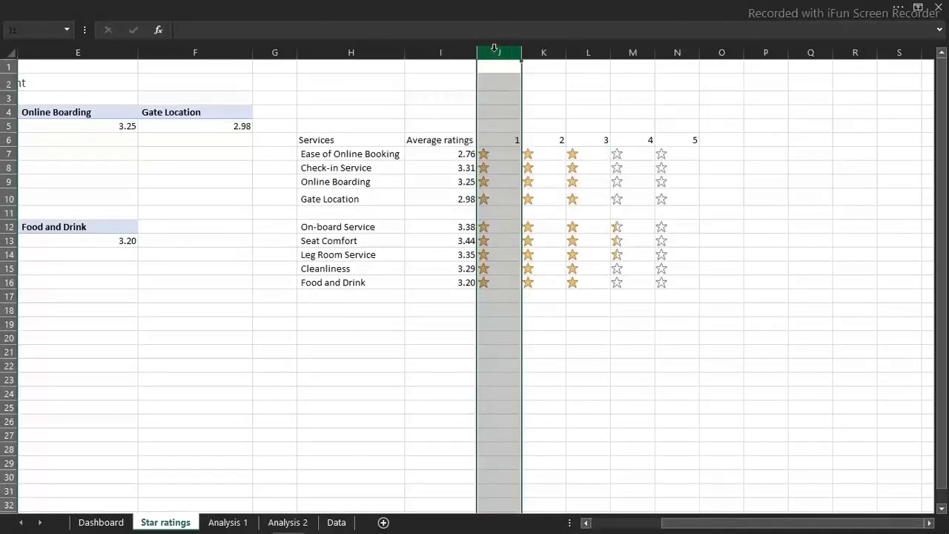
pyautogui.moveTo(501, 49); pyautogui.dragTo(663, 64)
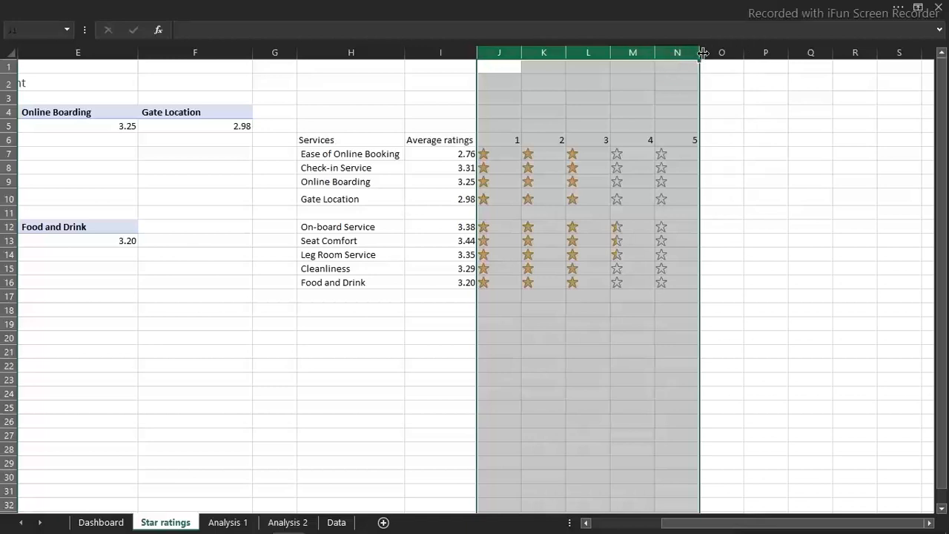
pyautogui.doubleClick(700, 52)
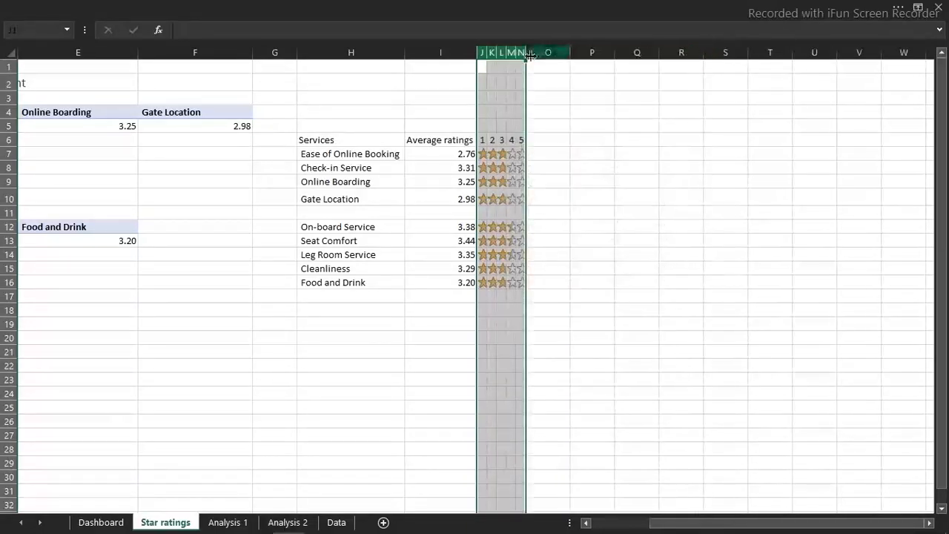
pyautogui.moveTo(526, 53); pyautogui.dragTo(542, 57)
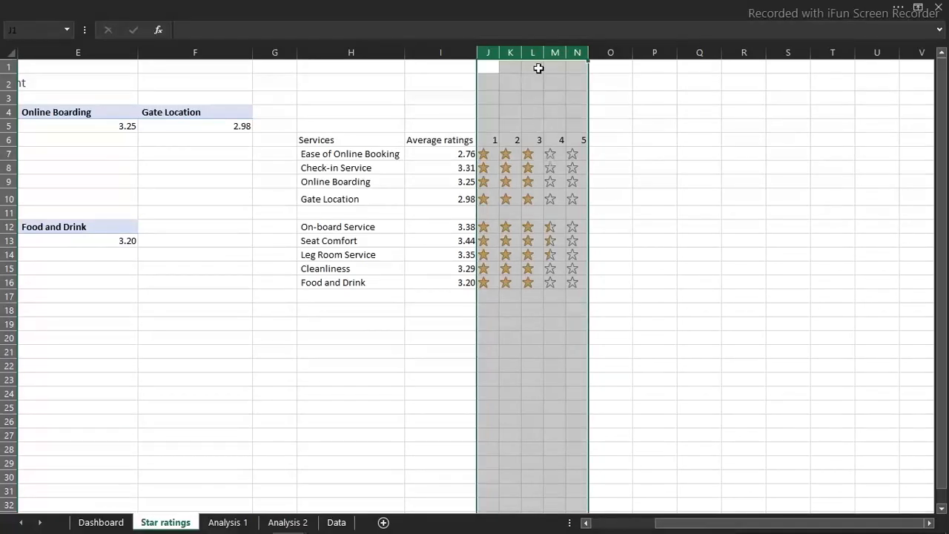
pyautogui.moveTo(589, 50); pyautogui.dragTo(671, 53)
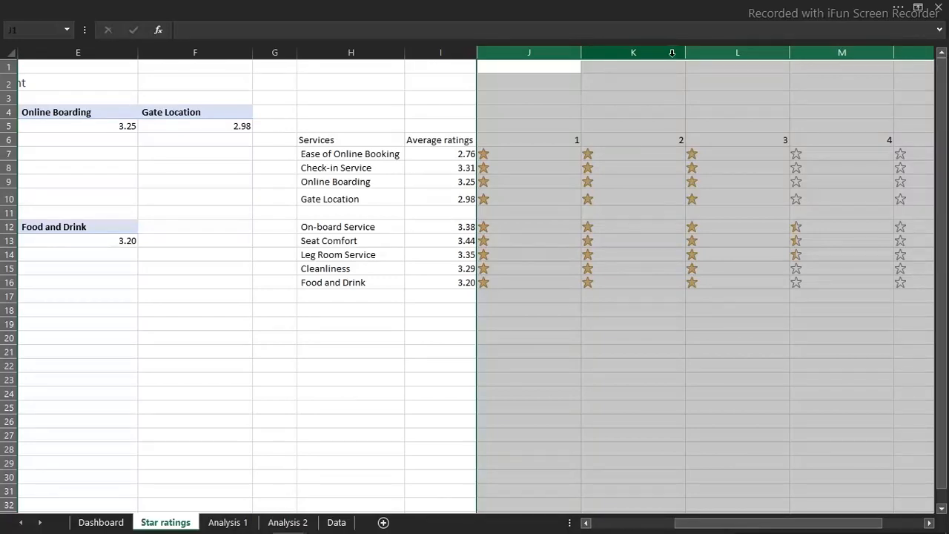
# Set the column width of columns J through N to 2.28
pyautogui.rightClick(672, 52)
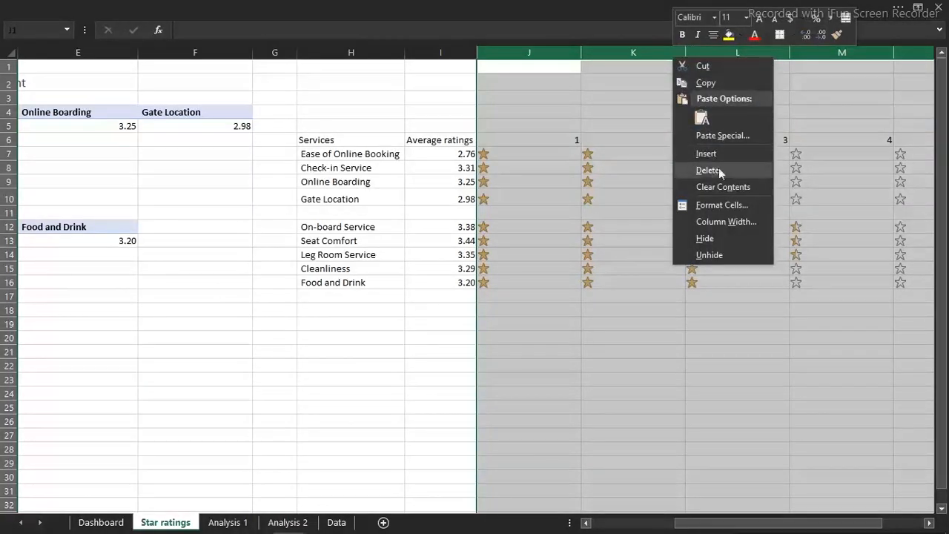
pyautogui.click(720, 223)
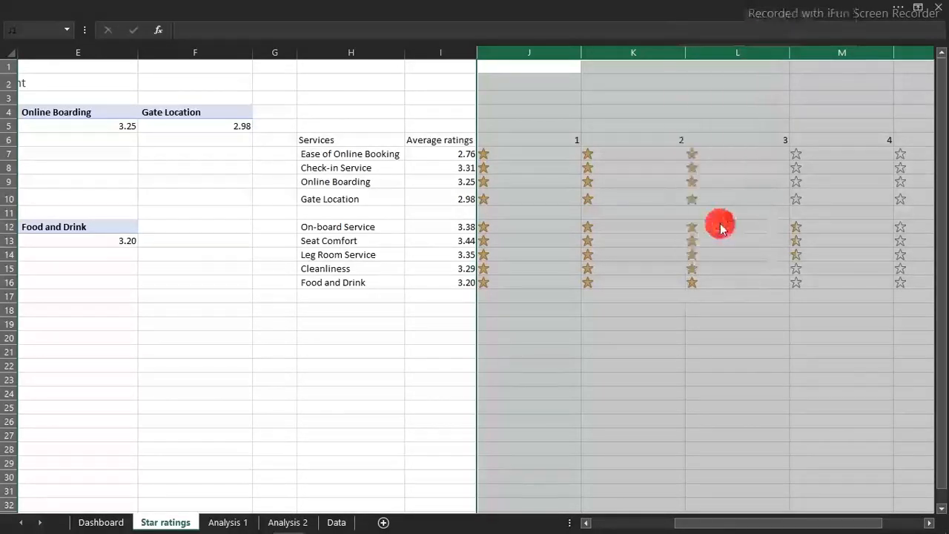
pyautogui.write('2')
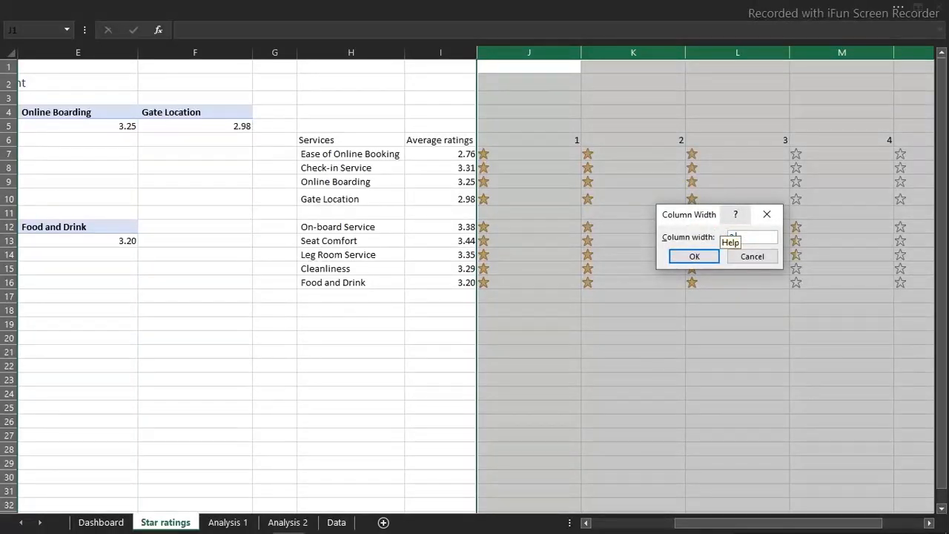
pyautogui.write('.28')
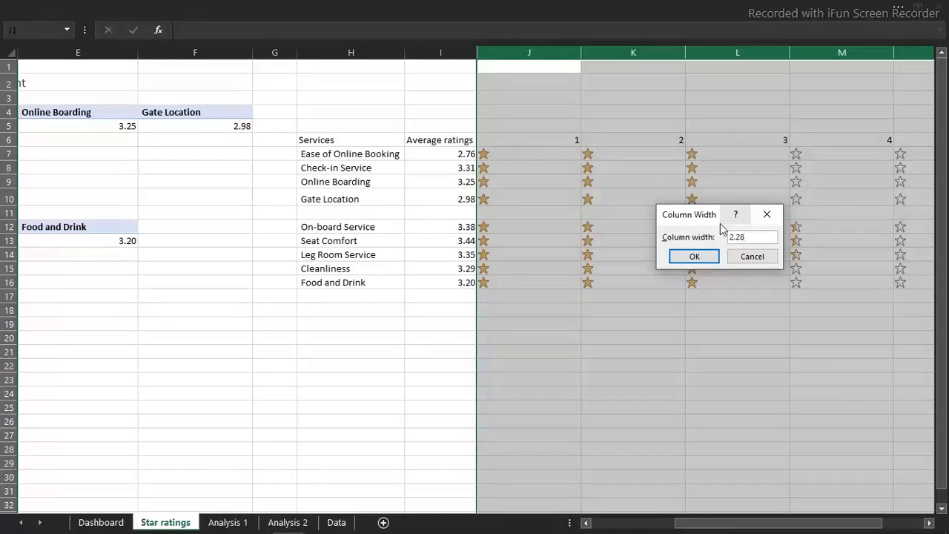
pyautogui.click(692, 257)
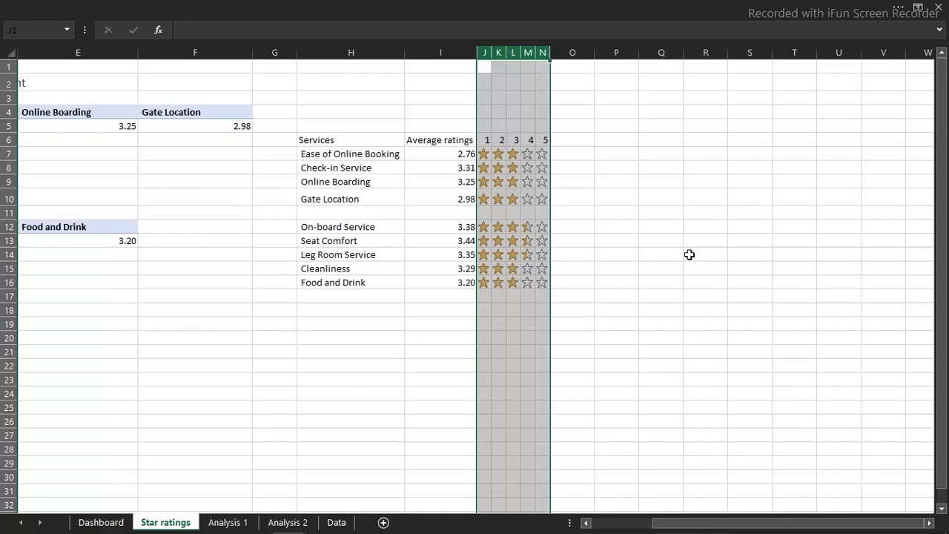
pyautogui.click(431, 112)
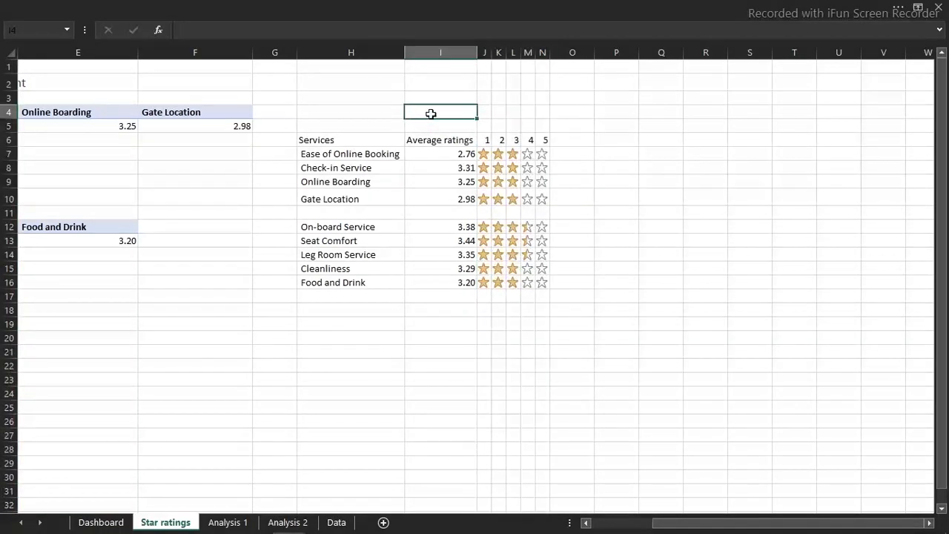
# Hide the gridlines on the Star ratings sheet
pyautogui.click(275, 6)
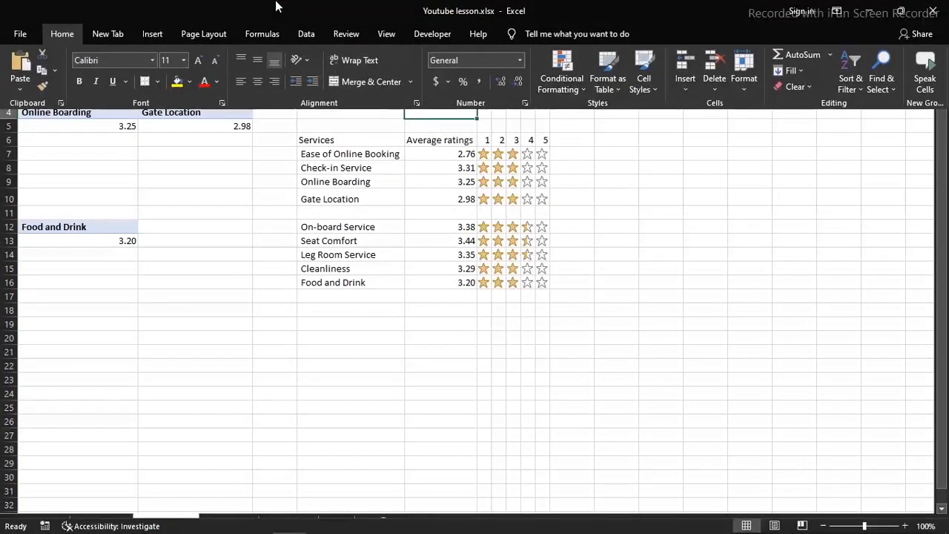
pyautogui.click(388, 34)
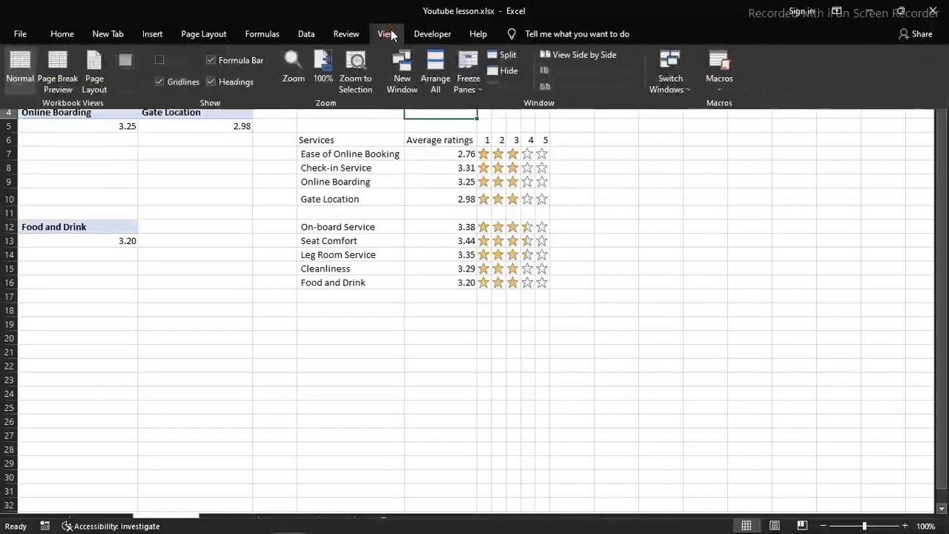
pyautogui.click(257, 61)
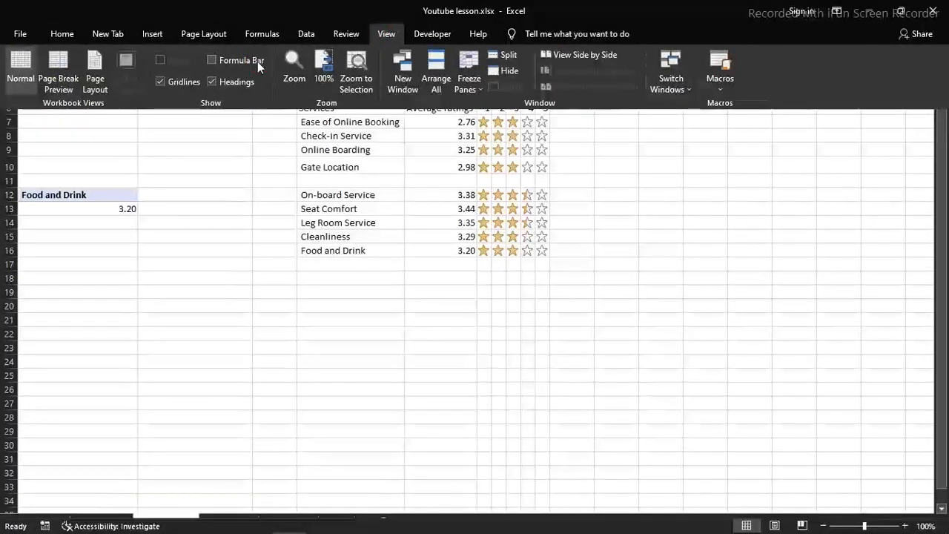
pyautogui.click(258, 61)
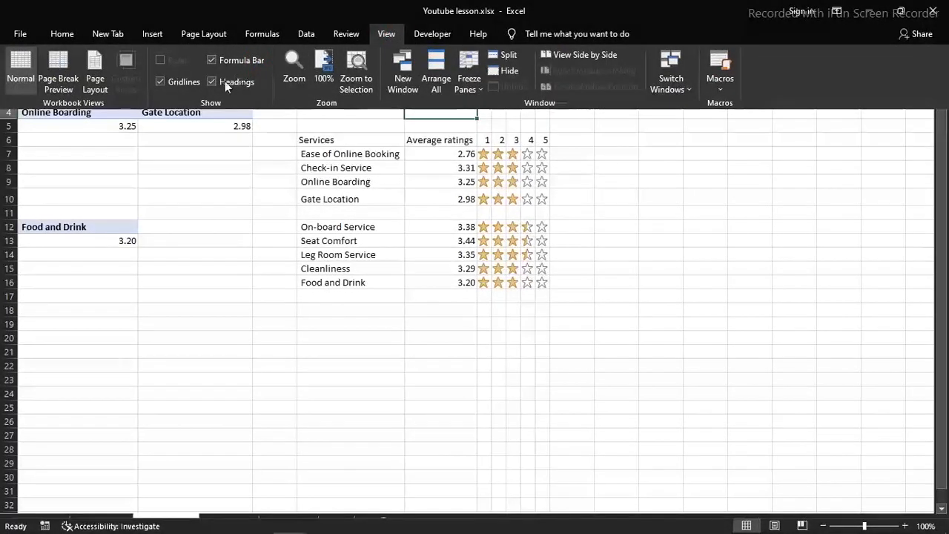
pyautogui.click(169, 84)
pyautogui.click(420, 208)
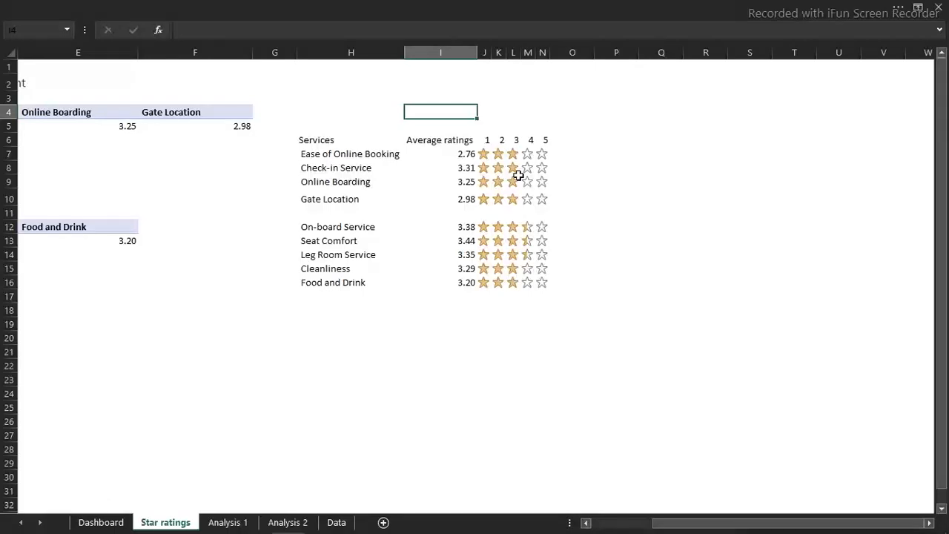
# Copy the star icons in J7:N10 of the Star ratings sheet and paste them at P6 on the Dashboard as a linked picture
pyautogui.click(486, 153)
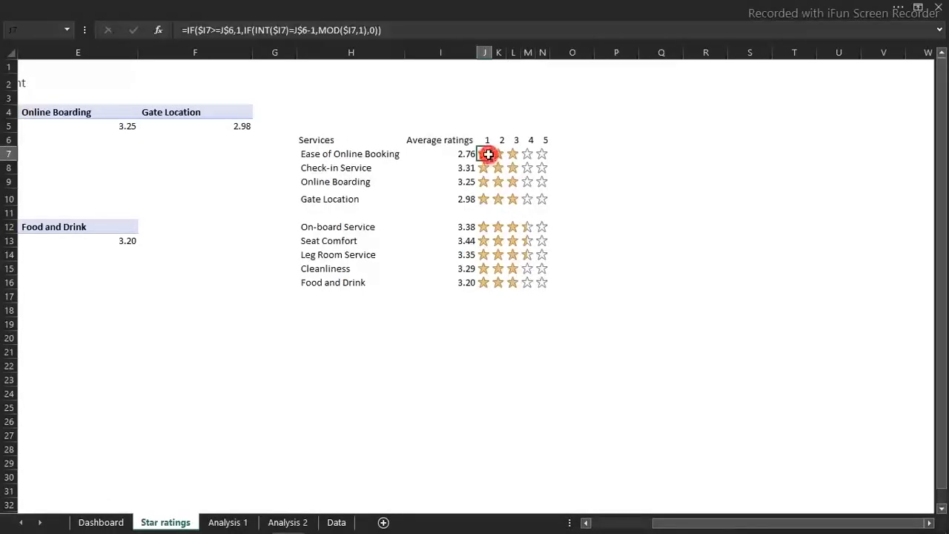
pyautogui.moveTo(484, 153); pyautogui.dragTo(539, 193)
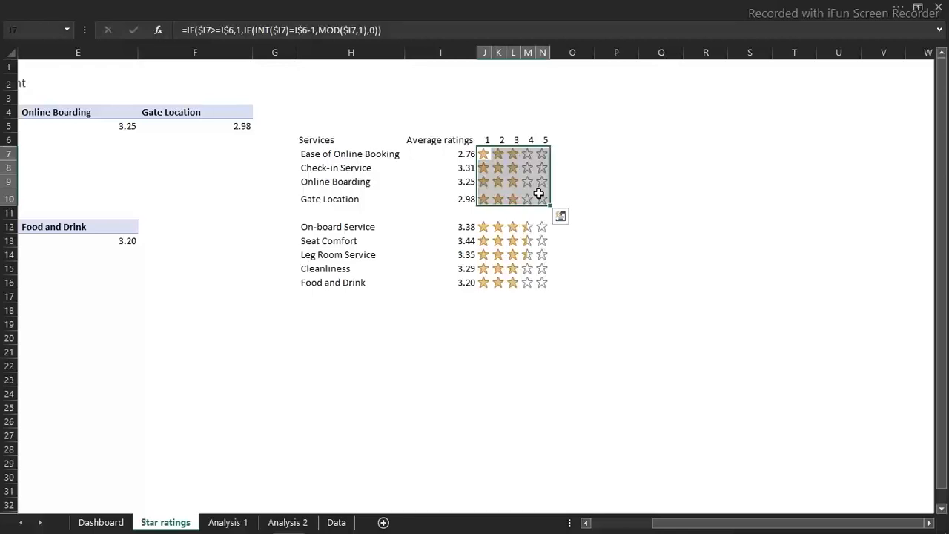
pyautogui.hotkey('ctrl', 'c')
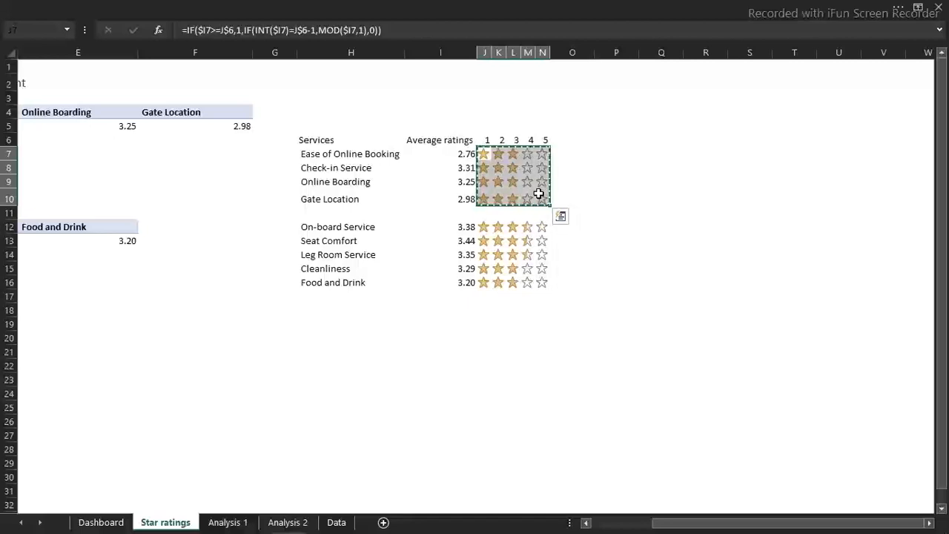
pyautogui.click(101, 524)
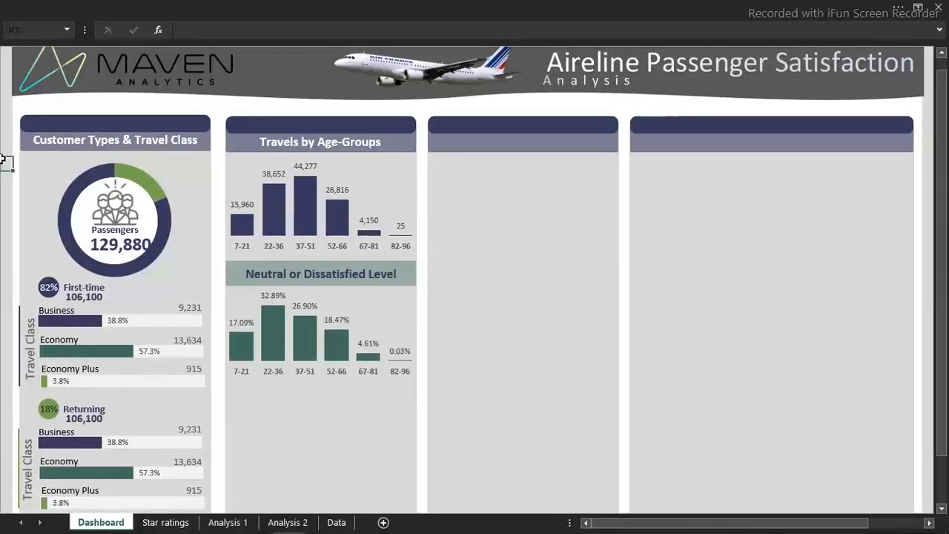
pyautogui.click(459, 170)
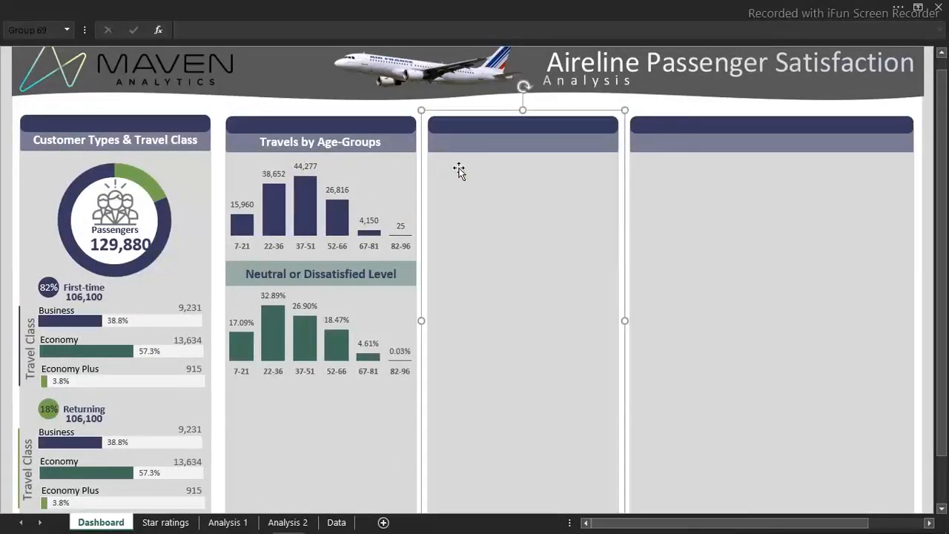
pyautogui.click(649, 106)
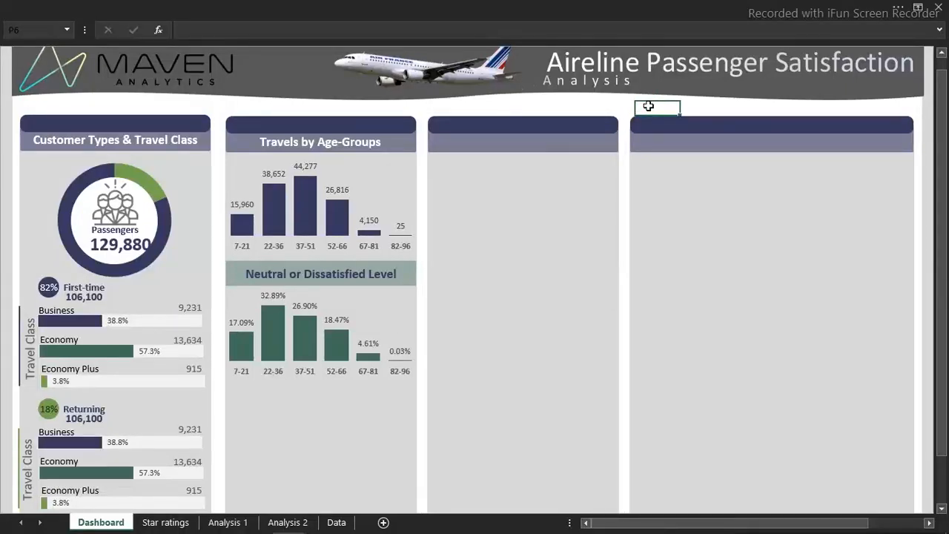
pyautogui.click(289, 6)
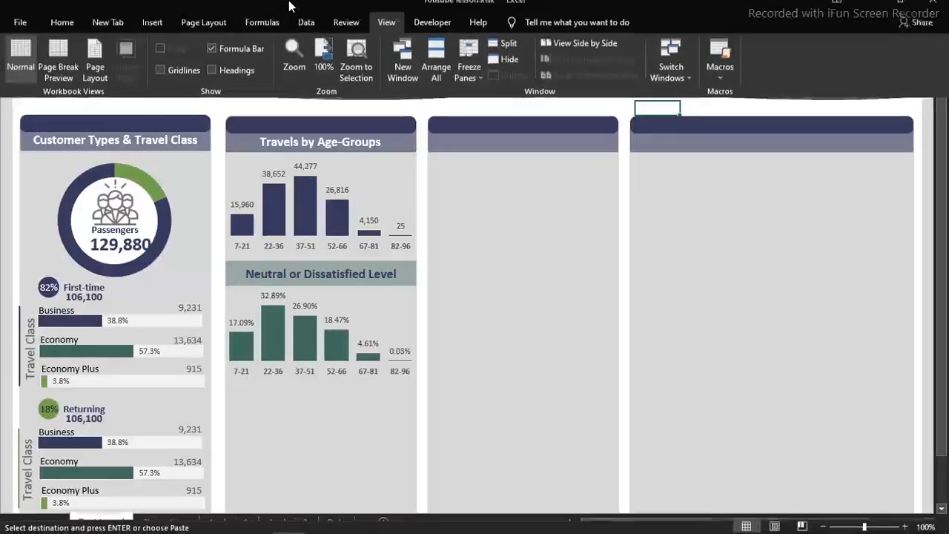
pyautogui.click(63, 32)
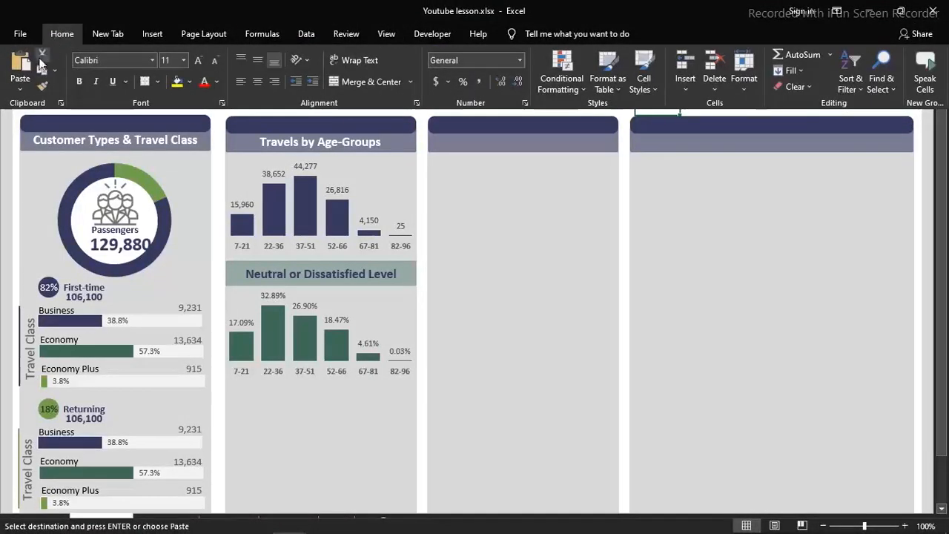
pyautogui.click(22, 90)
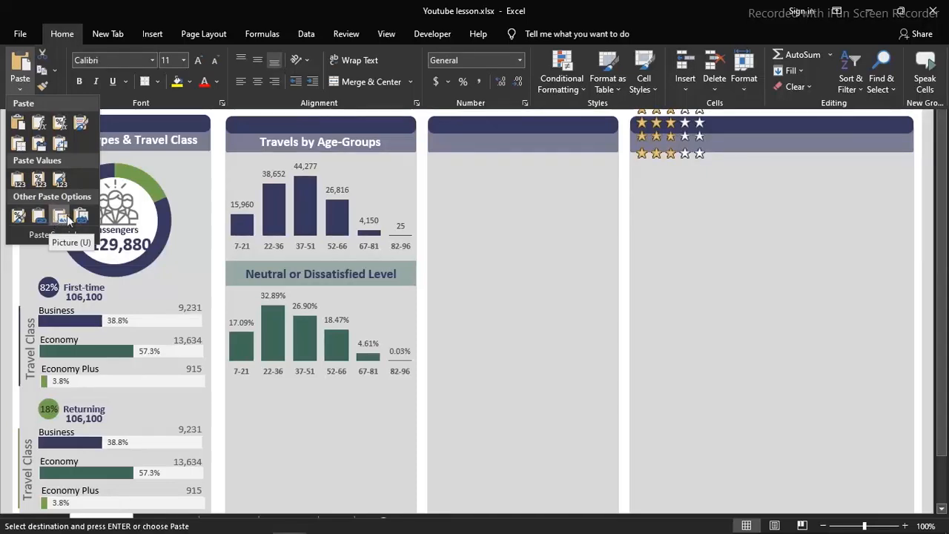
pyautogui.click(84, 219)
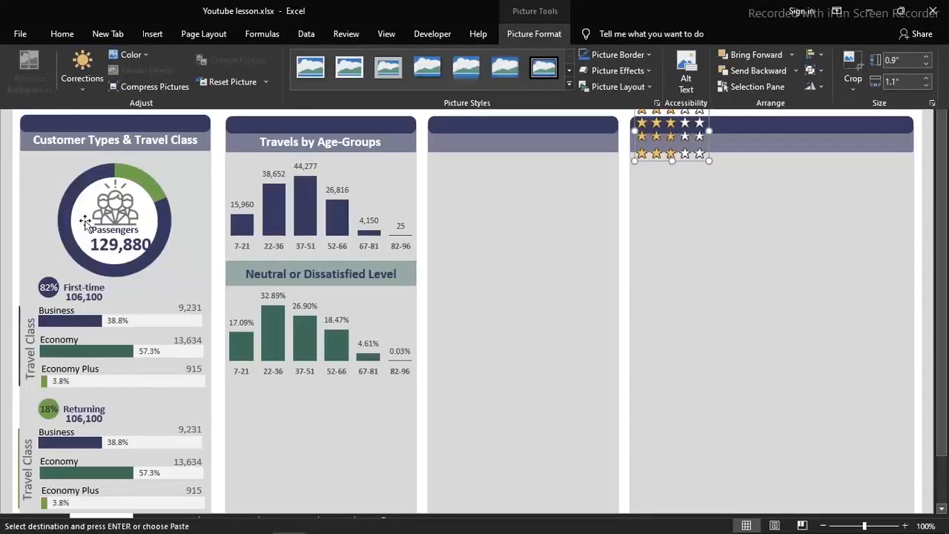
pyautogui.click(476, 182)
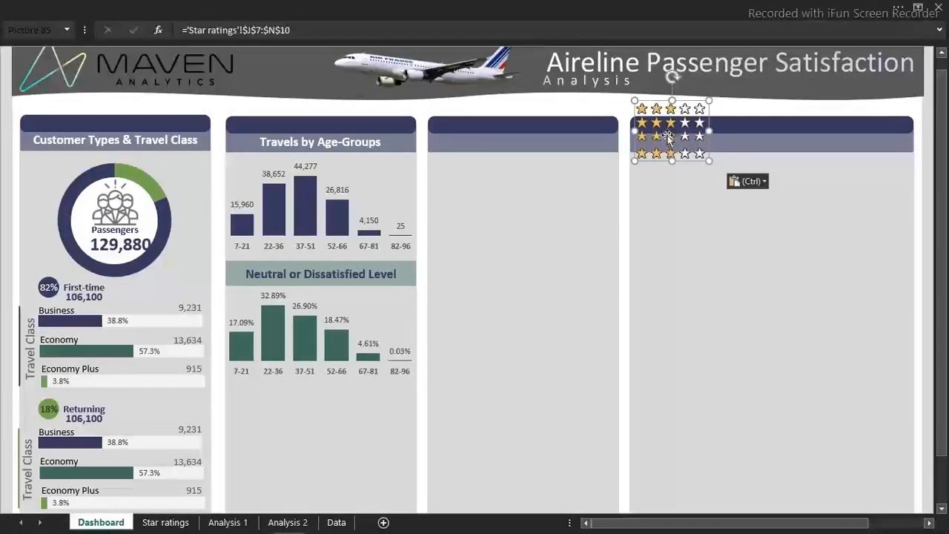
# Move the linked star picture into the upper part of the empty panel beside Travels by Age-Groups
pyautogui.moveTo(667, 137); pyautogui.dragTo(569, 195)
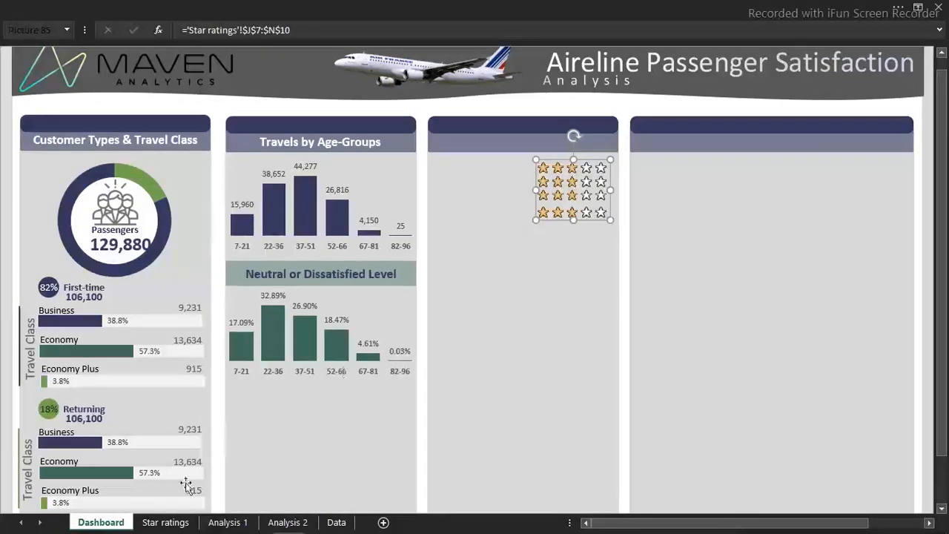
pyautogui.click(166, 521)
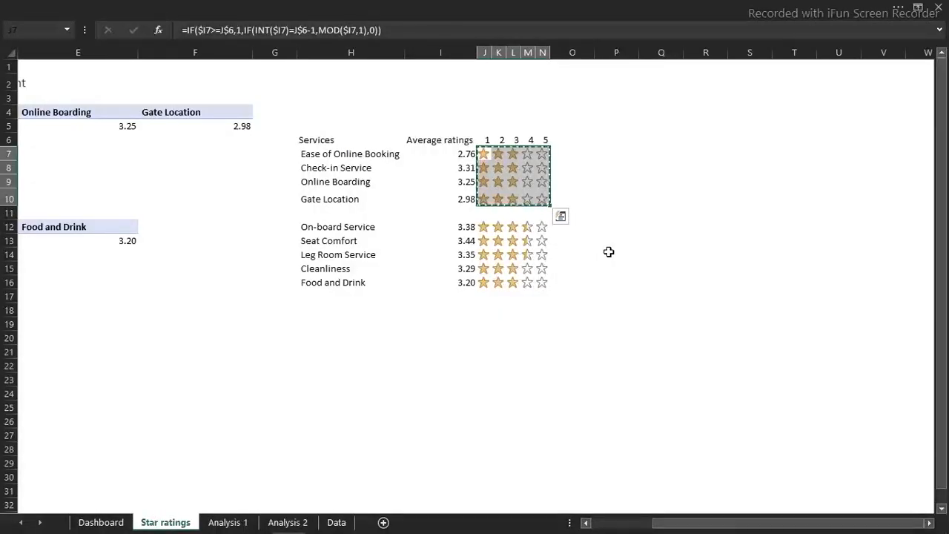
pyautogui.click(113, 523)
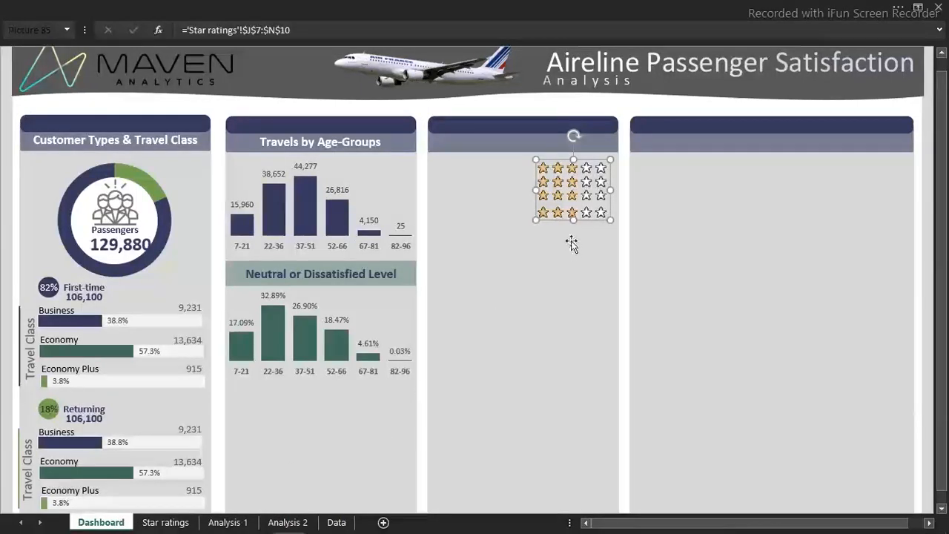
pyautogui.moveTo(575, 191); pyautogui.dragTo(580, 210)
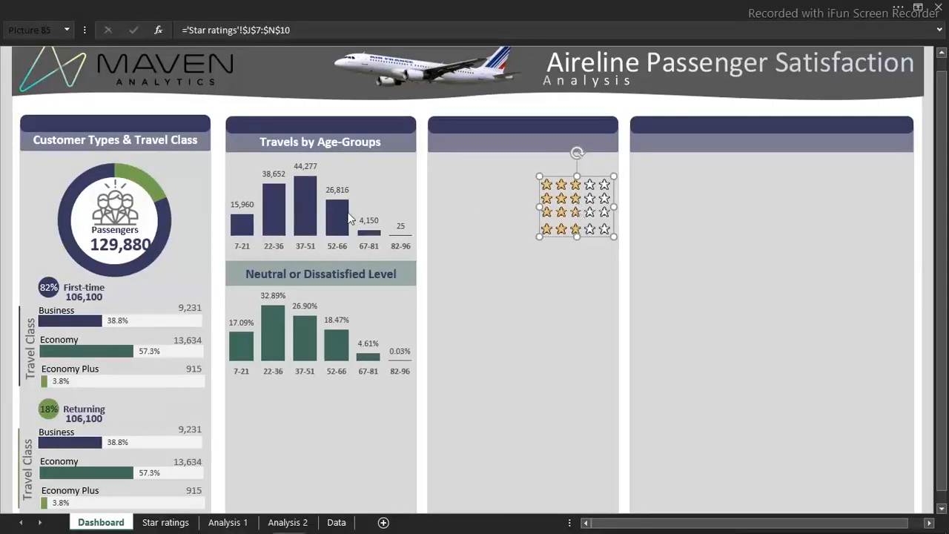
pyautogui.moveTo(348, 215)
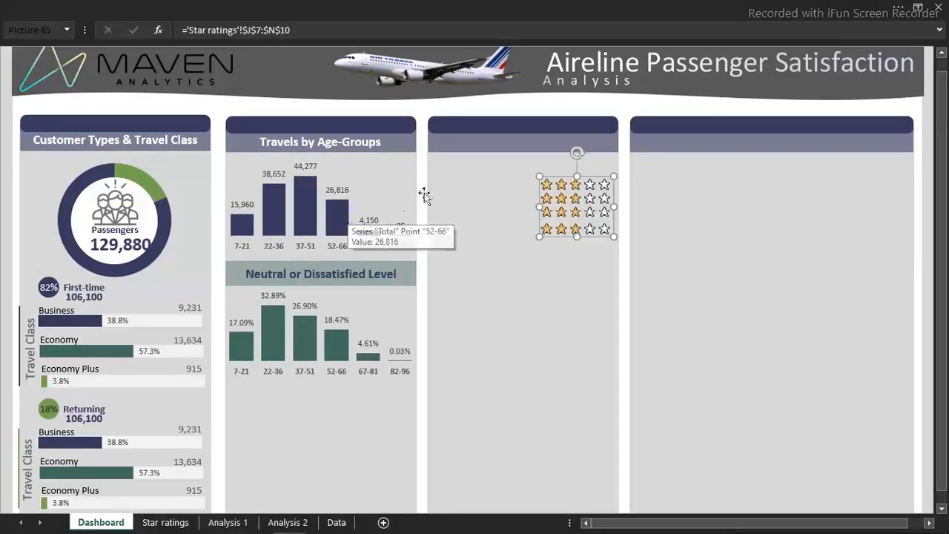
pyautogui.click(167, 523)
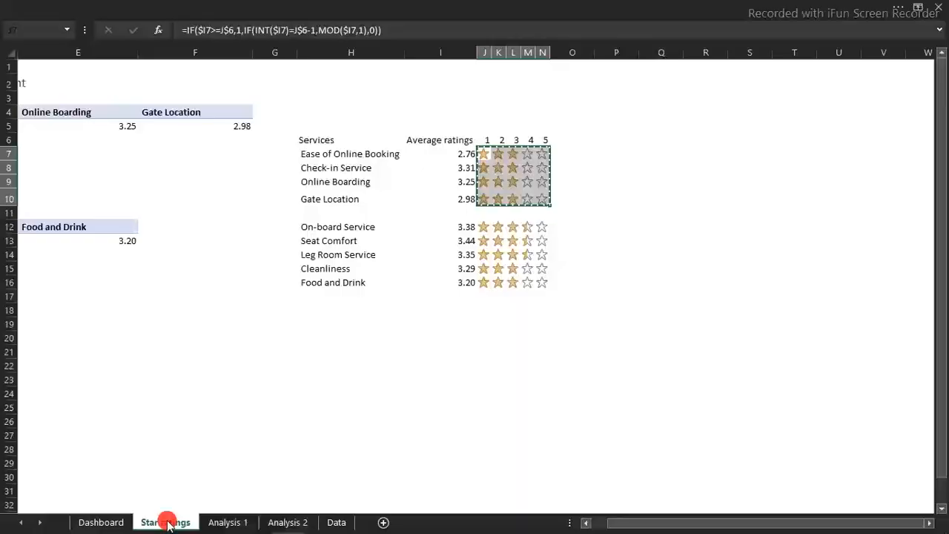
pyautogui.click(345, 151)
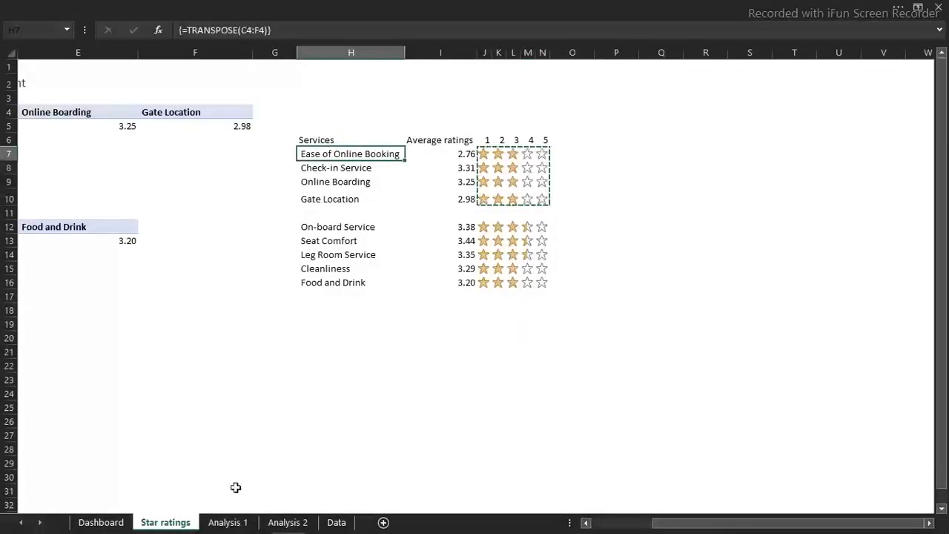
pyautogui.click(100, 523)
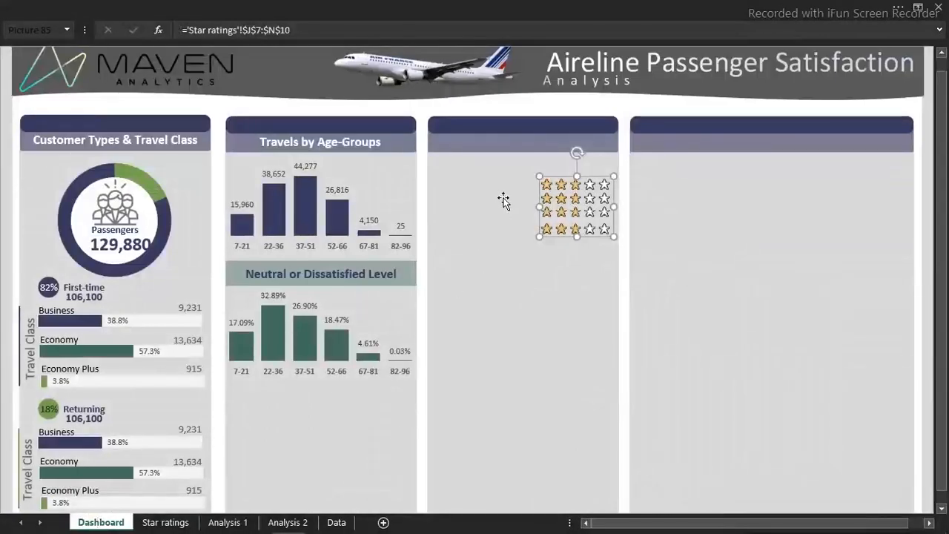
# Duplicate the passenger count text box under First-time and place the copy near the star picture in the adjacent empty panel
pyautogui.click(104, 294)
pyautogui.hotkey('ctrl', 'c')
pyautogui.hotkey('ctrl', 'v')
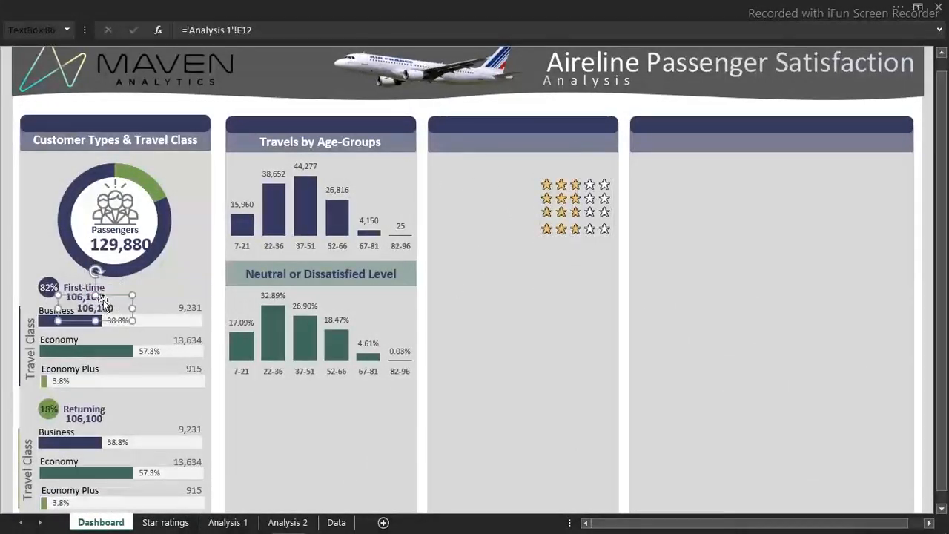
pyautogui.moveTo(103, 307); pyautogui.dragTo(478, 173)
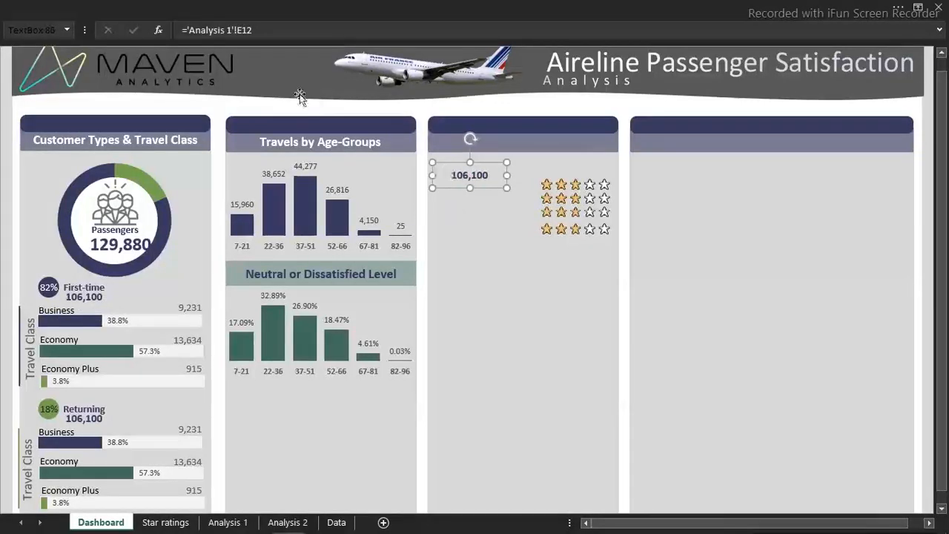
# Link the copied text box to cell H7 on the Star ratings sheet and fit the label beside the first row of stars
pyautogui.click(286, 31)
pyautogui.press('BackSpace')
pyautogui.press('BackSpace')
pyautogui.press('BackSpace')
pyautogui.press('BackSpace')
pyautogui.press('BackSpace')
pyautogui.press('BackSpace')
pyautogui.press('BackSpace')
pyautogui.press('BackSpace')
pyautogui.press('BackSpace')
pyautogui.press('BackSpace')
pyautogui.press('BackSpace')
pyautogui.press('BackSpace')
pyautogui.press('BackSpace')
pyautogui.press('BackSpace')
pyautogui.press('BackSpace')
pyautogui.press('BackSpace')
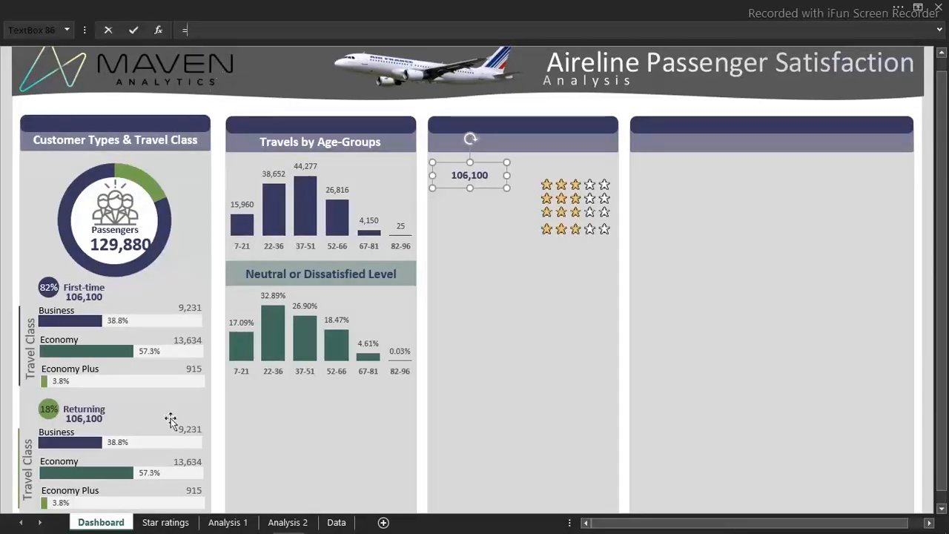
pyautogui.click(167, 523)
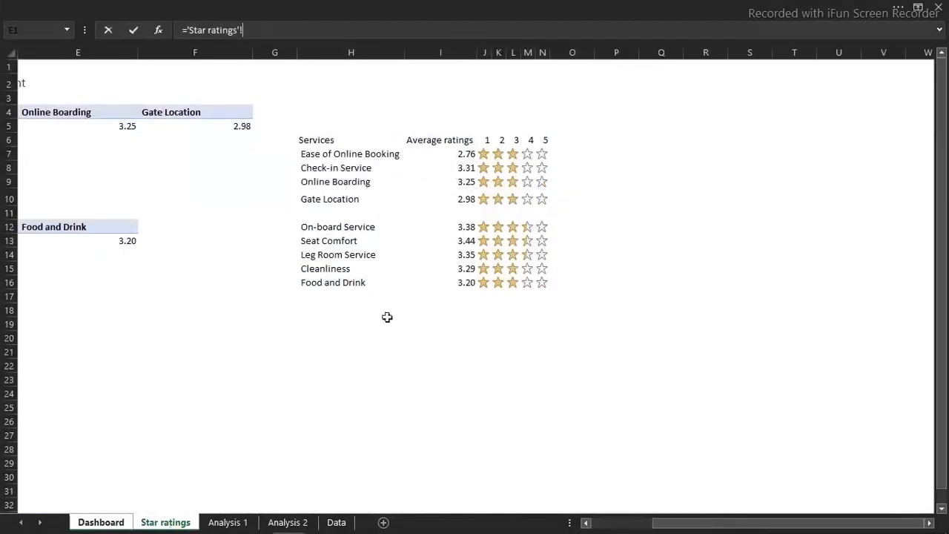
pyautogui.click(348, 155)
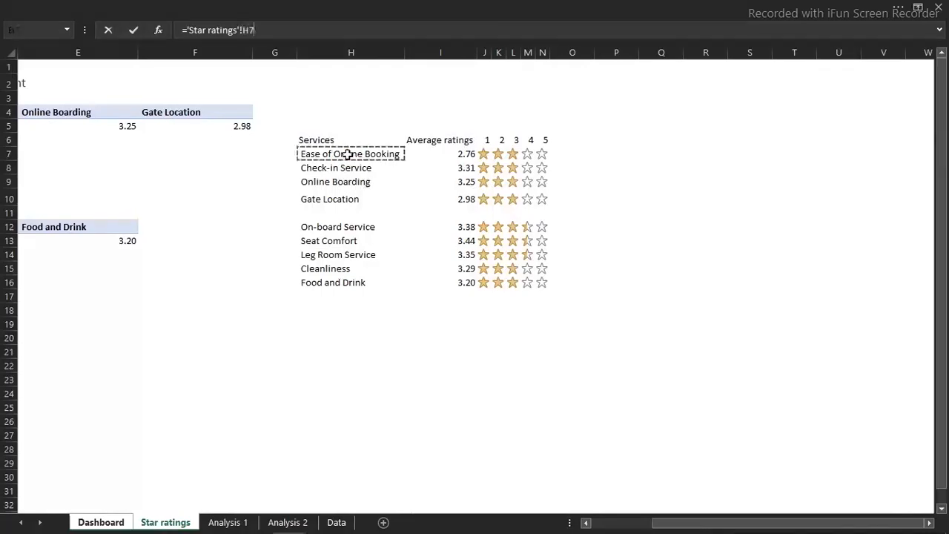
pyautogui.press('Return')
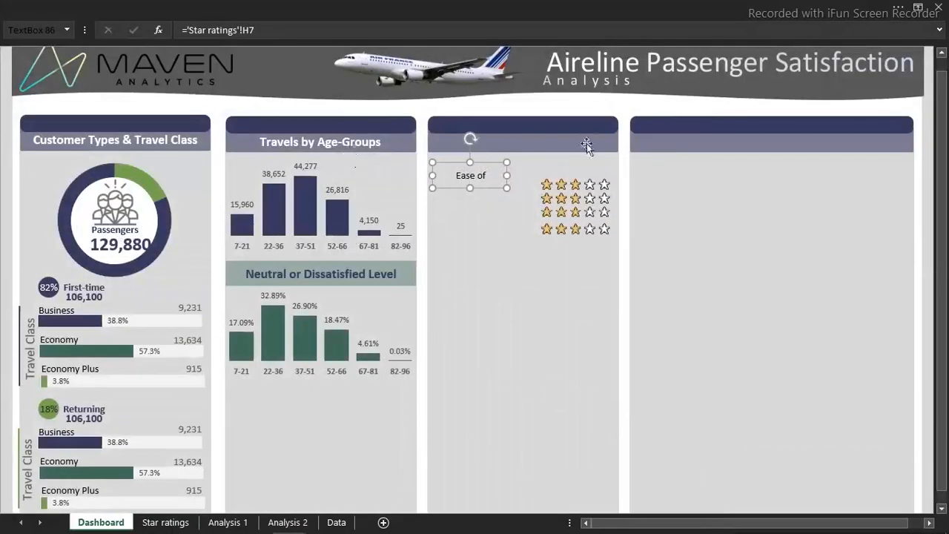
pyautogui.click(524, 180)
pyautogui.moveTo(546, 180); pyautogui.dragTo(508, 183)
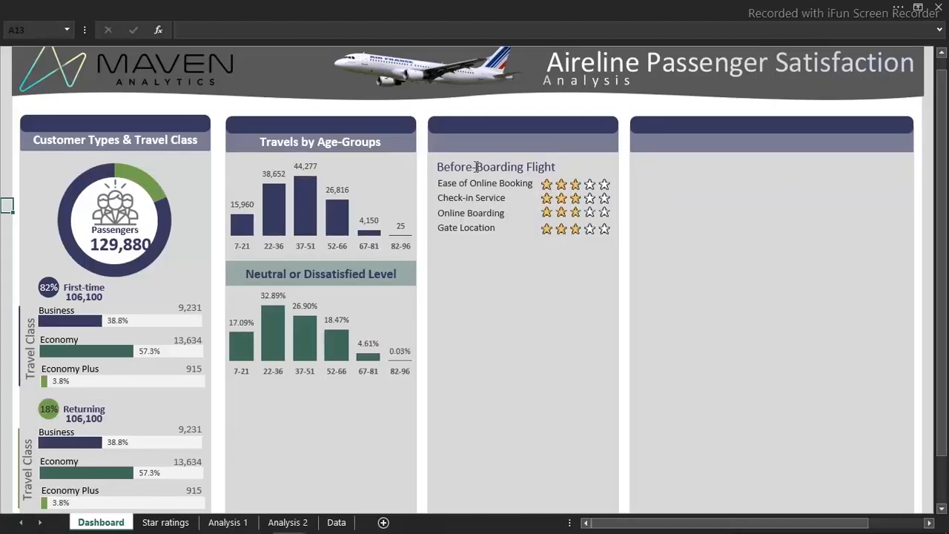
pyautogui.moveTo(288, 525)
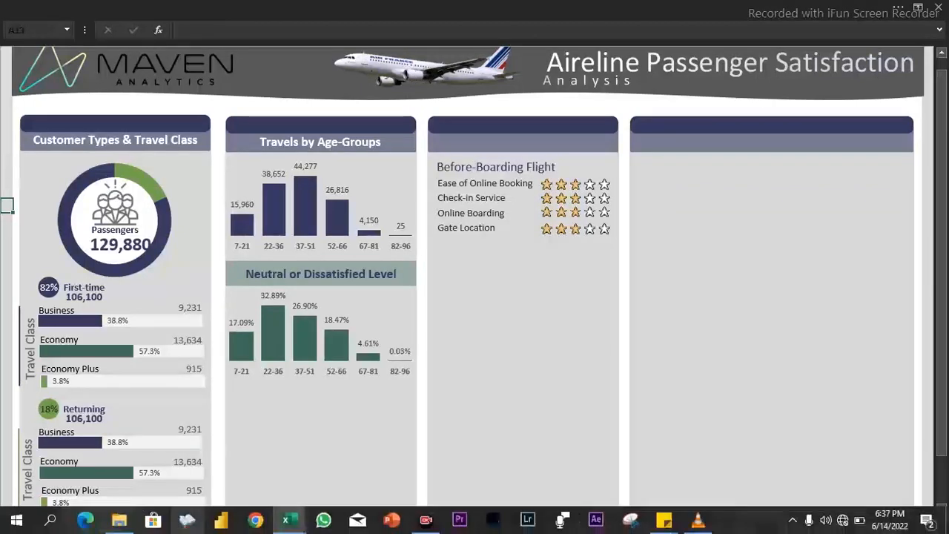